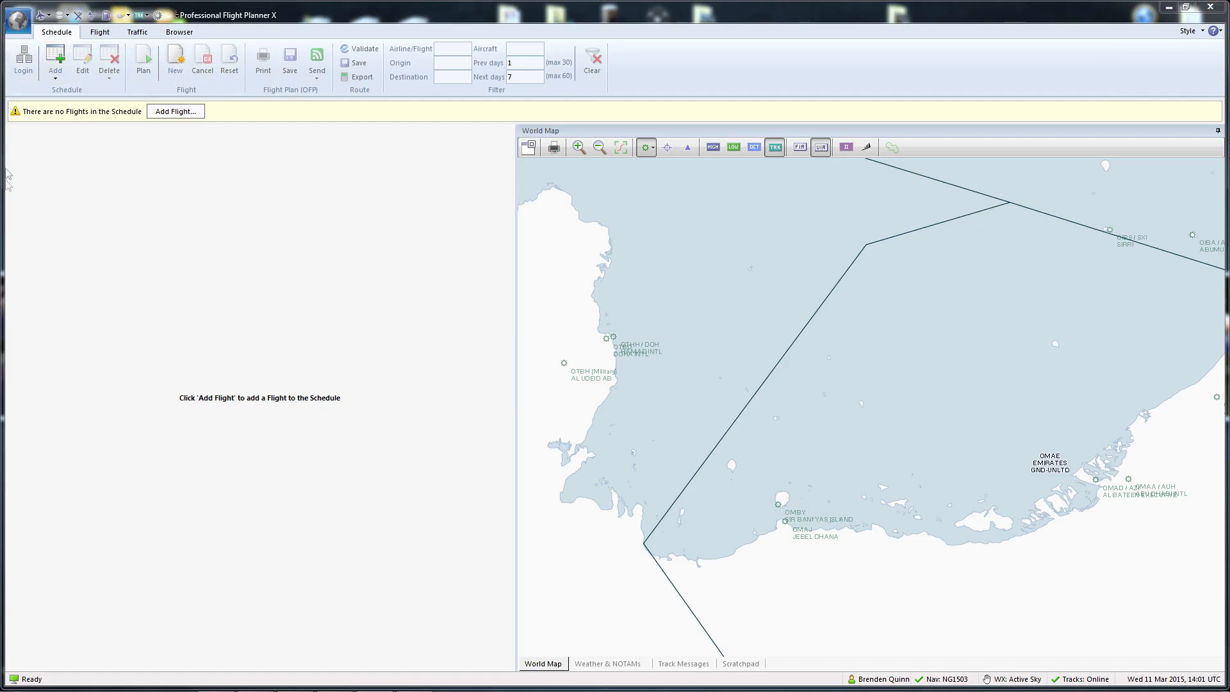
left_click(18, 19)
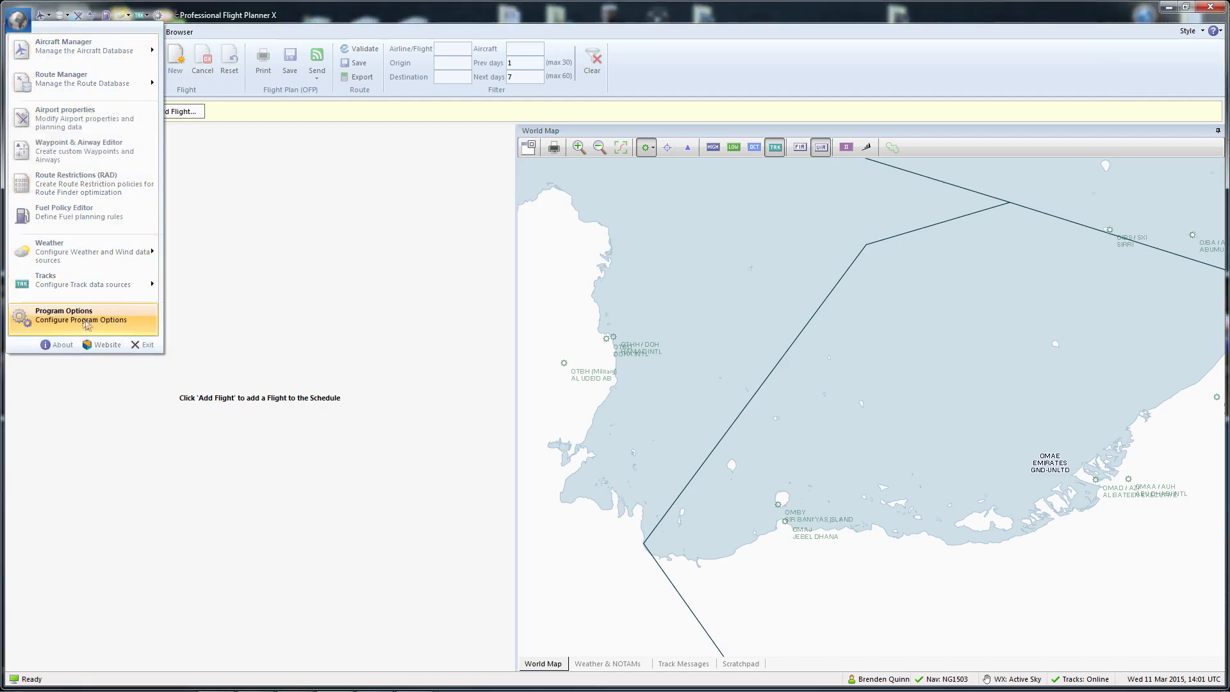
left_click(264, 300)
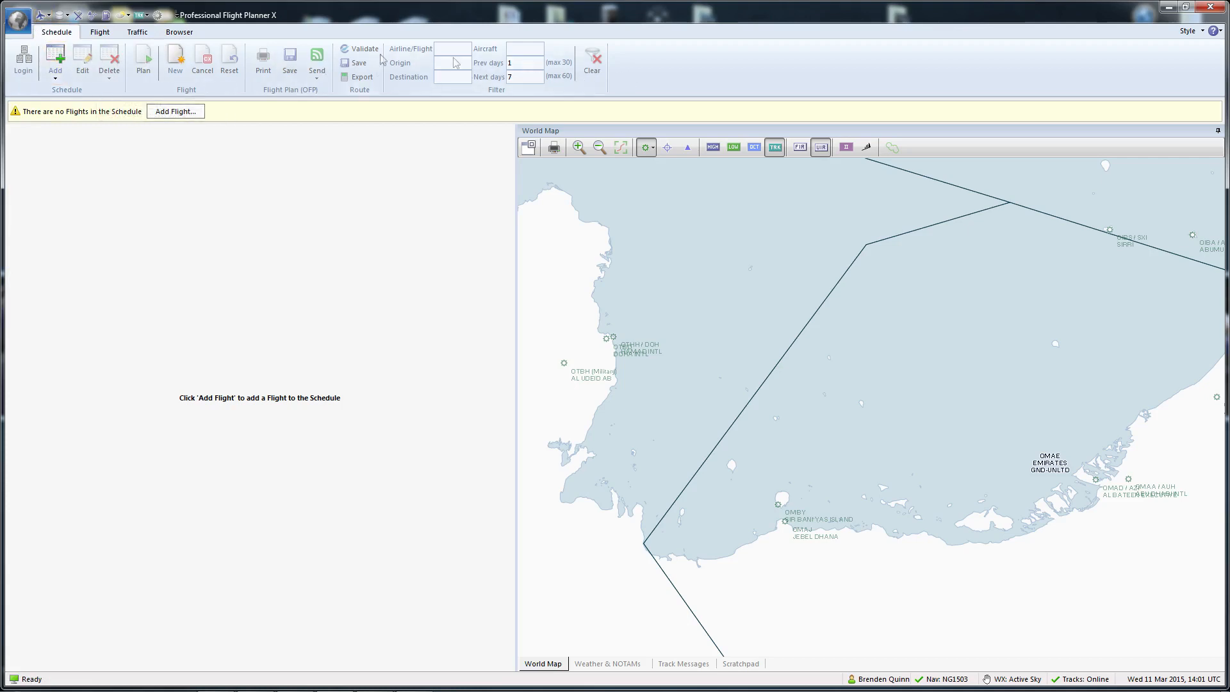
left_click(139, 16)
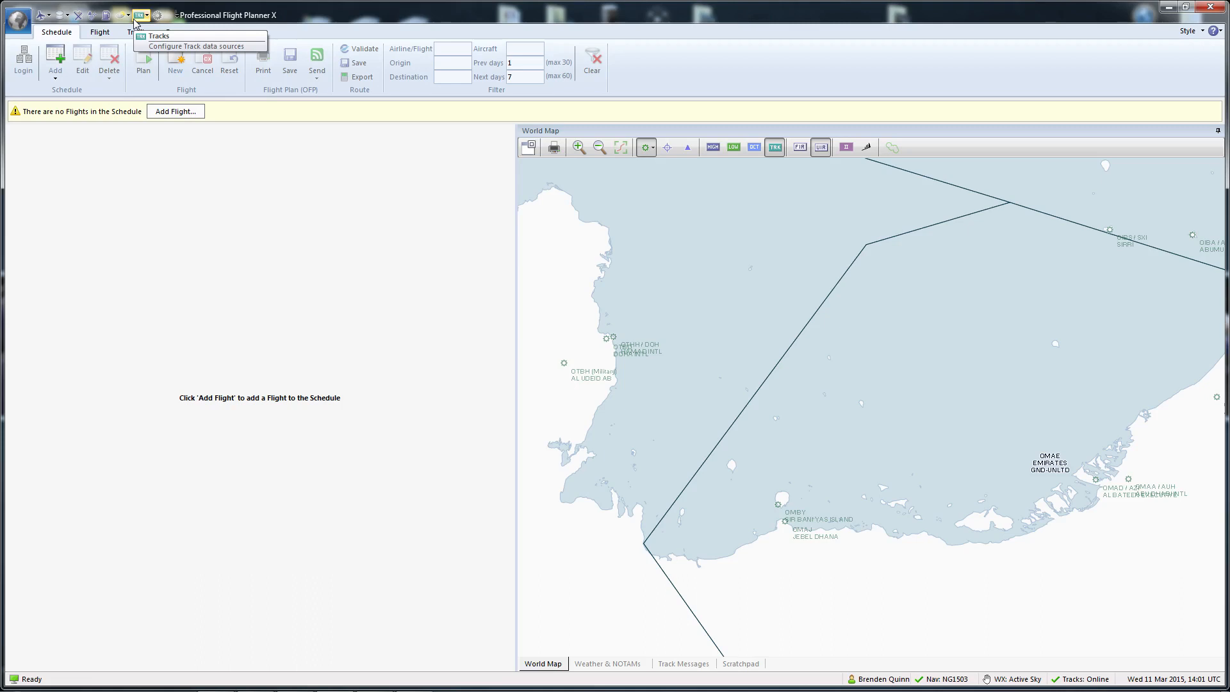
left_click(135, 19)
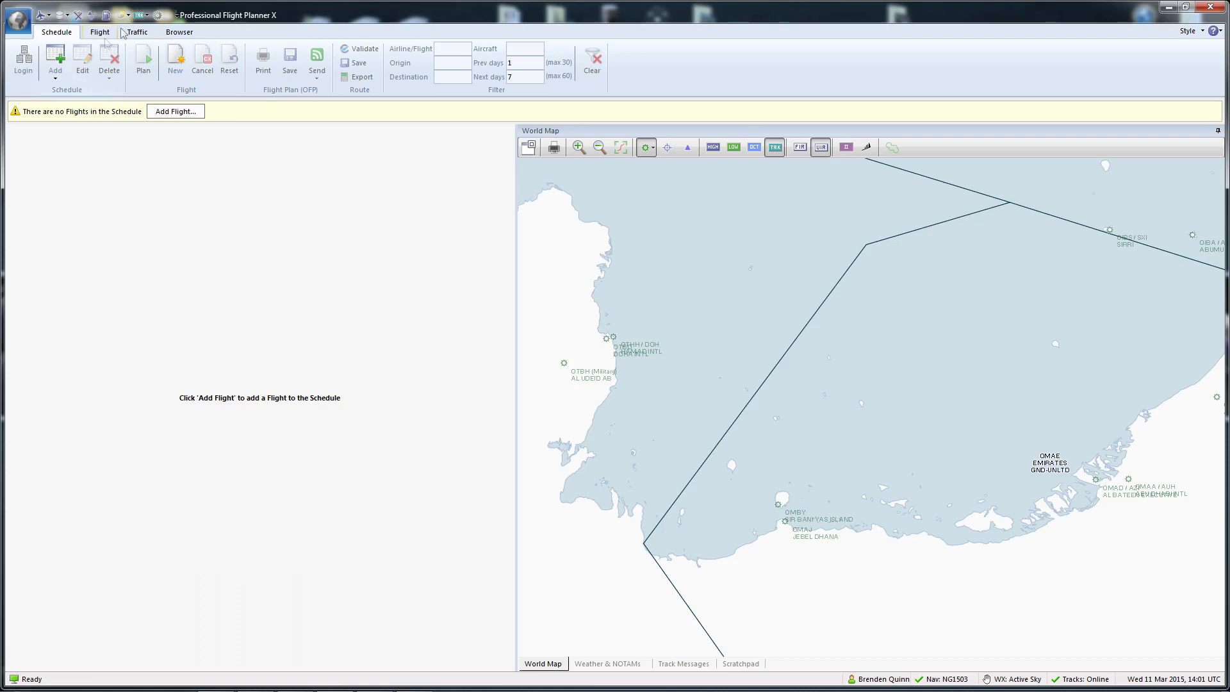
Step: Open the Program Options dialog and reposition it over the workspace
left_click(18, 19)
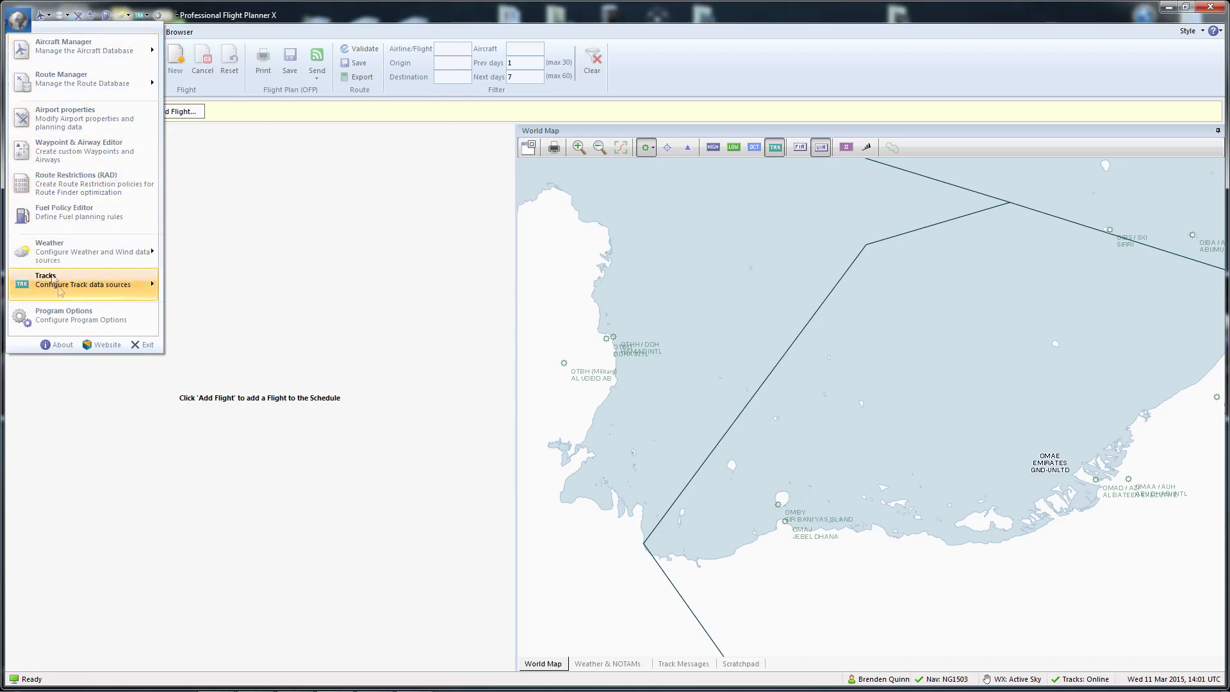
left_click(70, 315)
left_click_drag(560, 173, 553, 141)
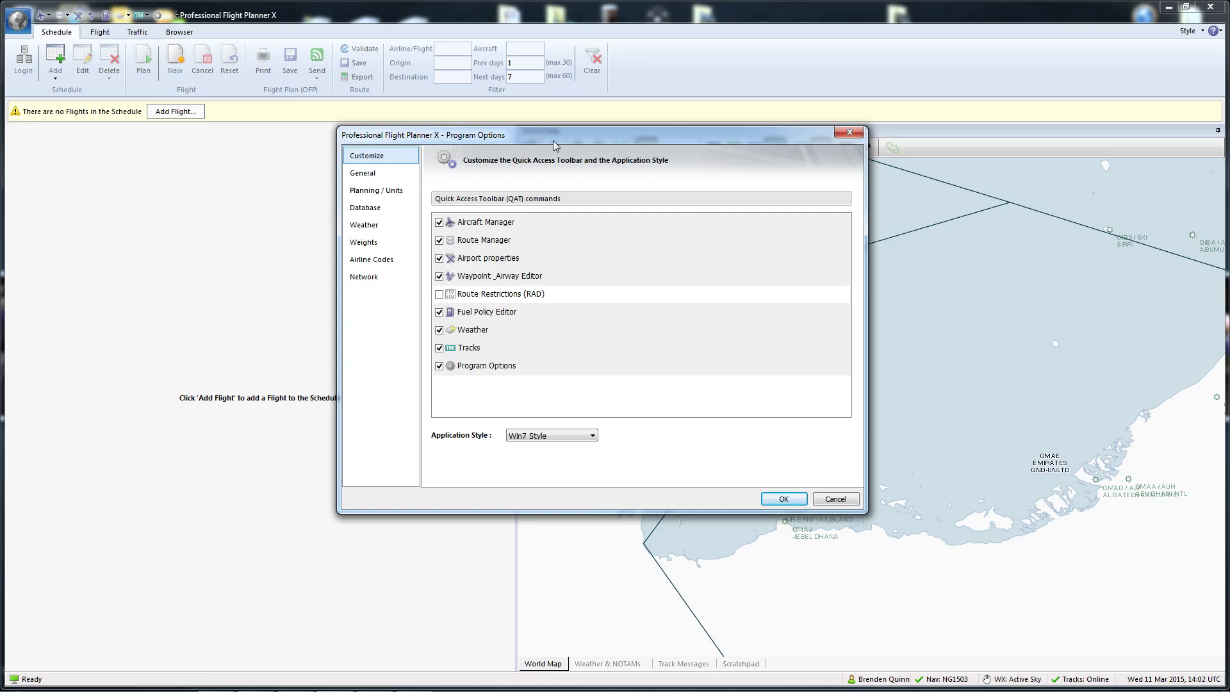
mouse_move(552, 141)
left_mouse_down()
mouse_move(563, 146)
mouse_move(547, 143)
left_mouse_up()
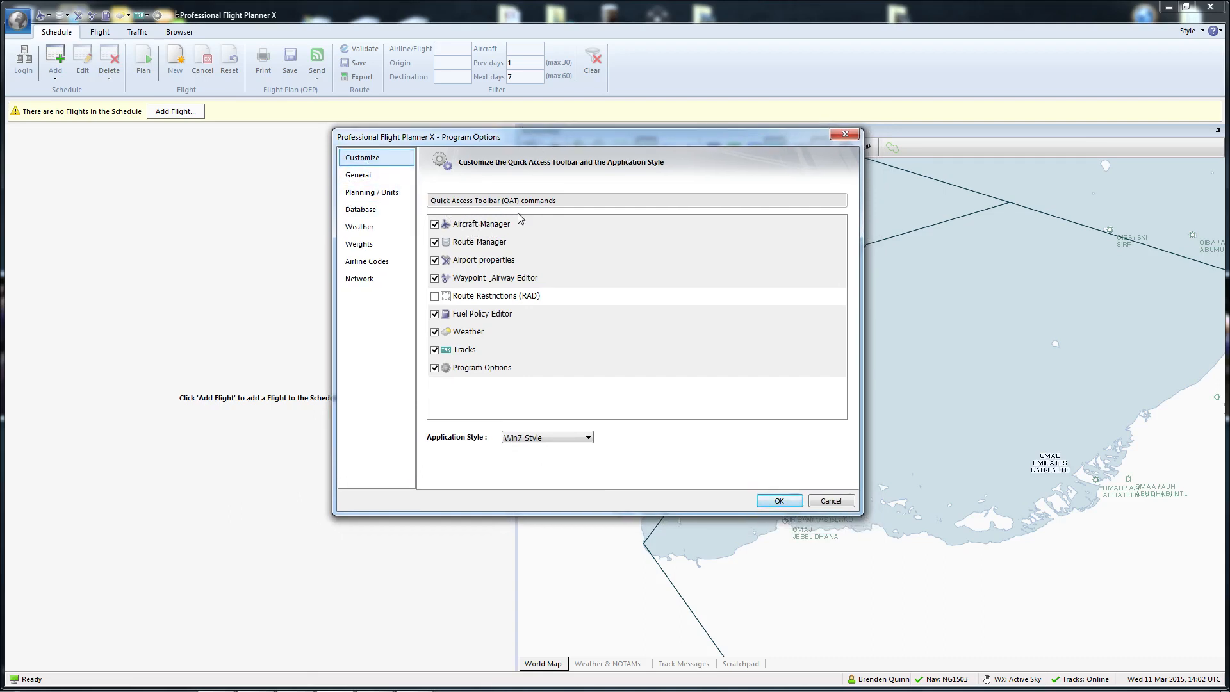
Step: Toggle the Quick Access Toolbar commands Route Manager, Airport properties and Route Restrictions (RAD), returning each to its original setting
left_click(436, 244)
left_click(435, 242)
left_click(435, 260)
left_click(436, 261)
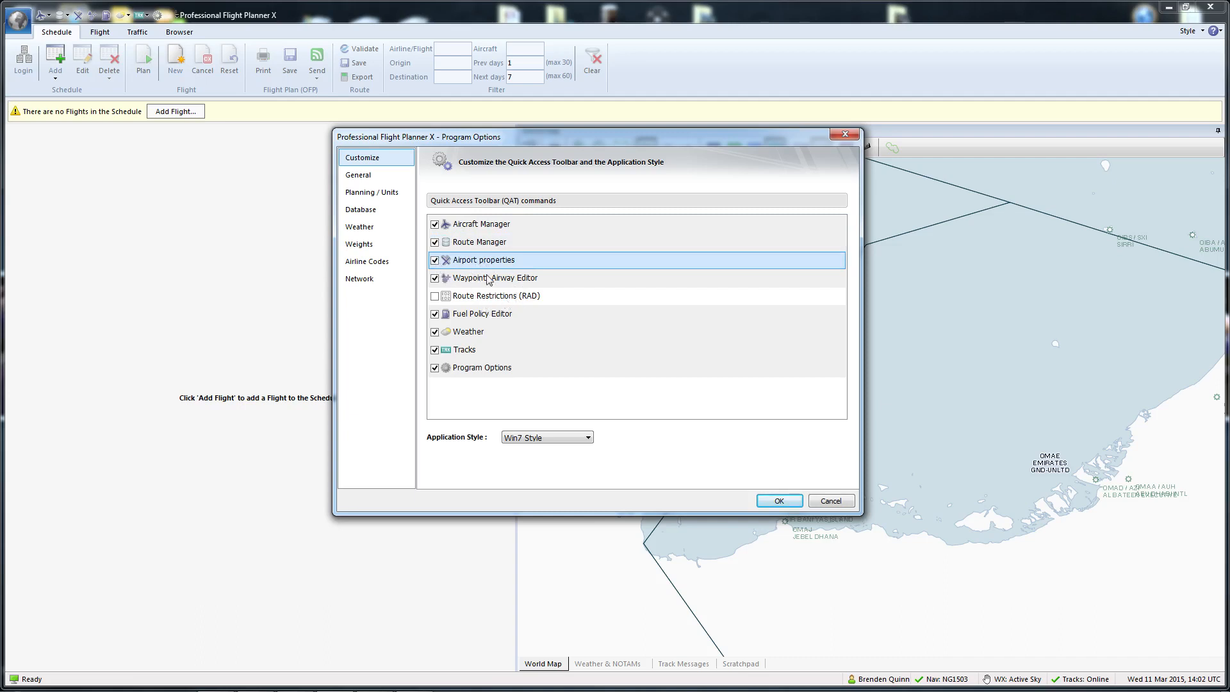
left_click(435, 296)
left_click(435, 296)
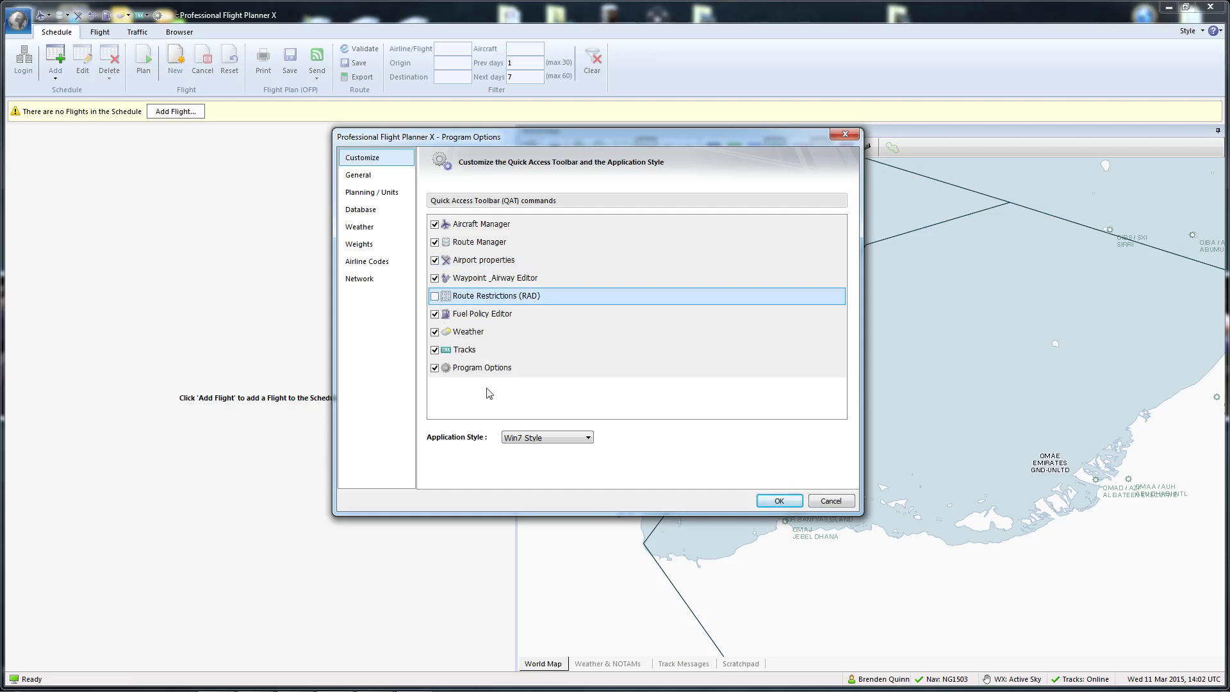
Step: Change the application style to Blue Style and apply the program options
left_click(580, 438)
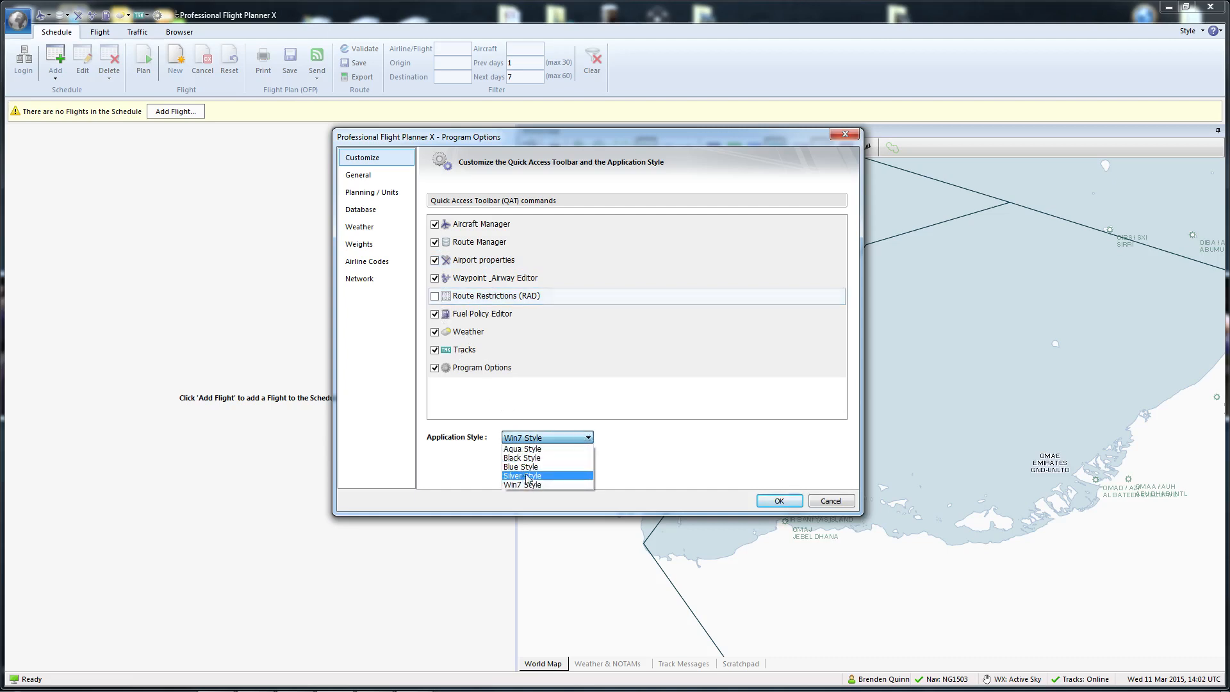
left_click(642, 448)
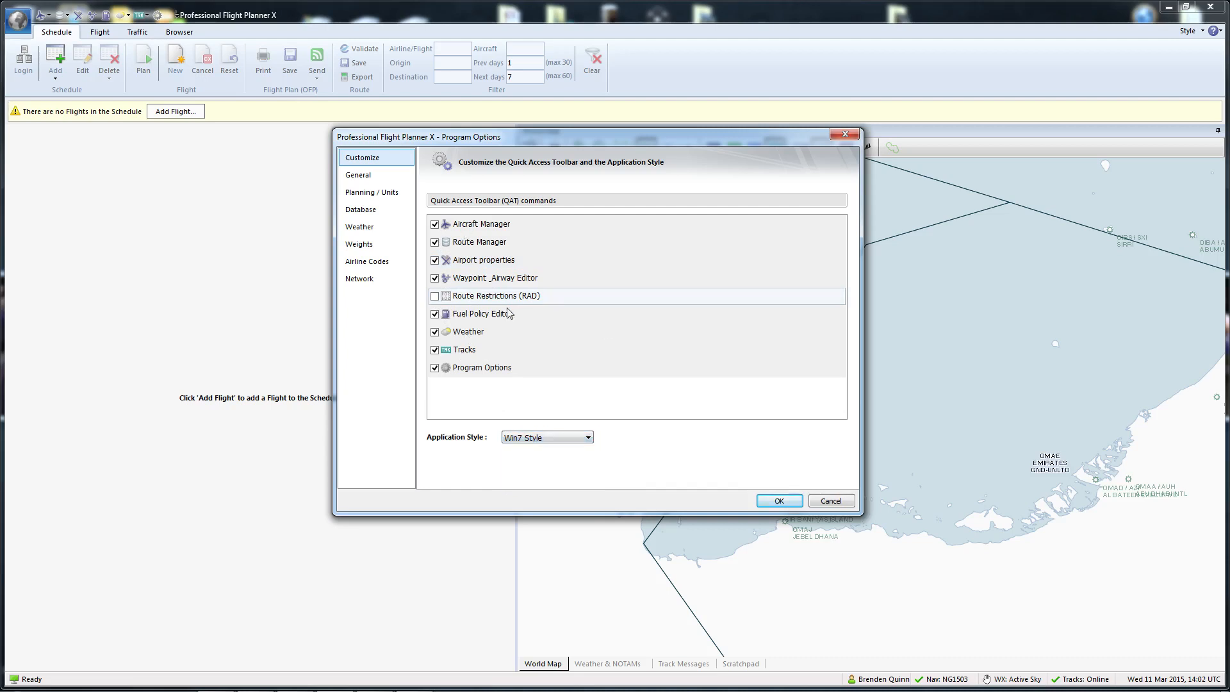
left_click(584, 437)
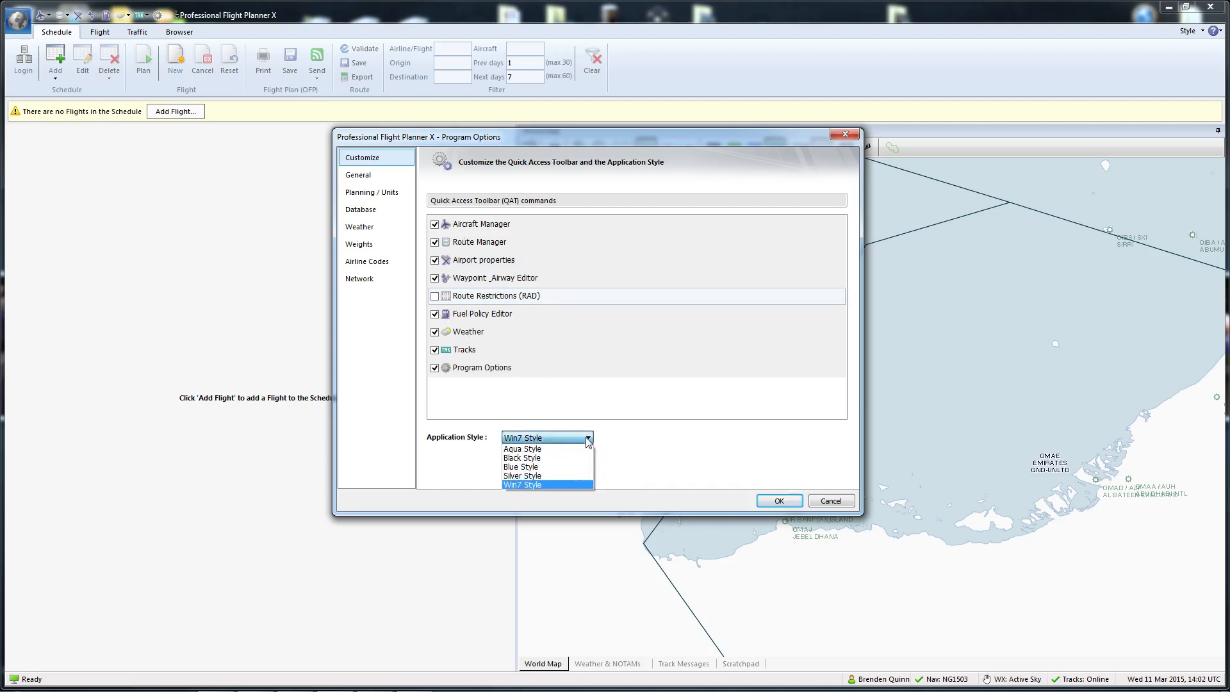
left_click(540, 467)
left_click(776, 500)
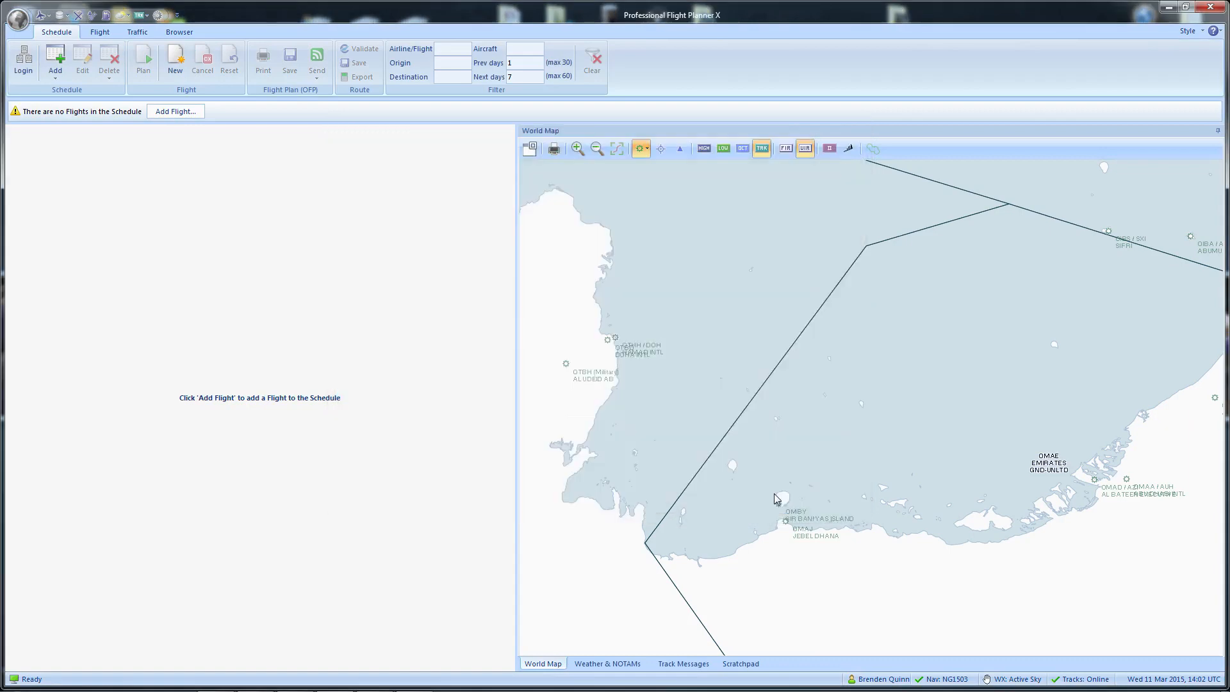
Step: Reopen Program Options and apply Black Style as the application style
left_click(18, 18)
left_click(81, 323)
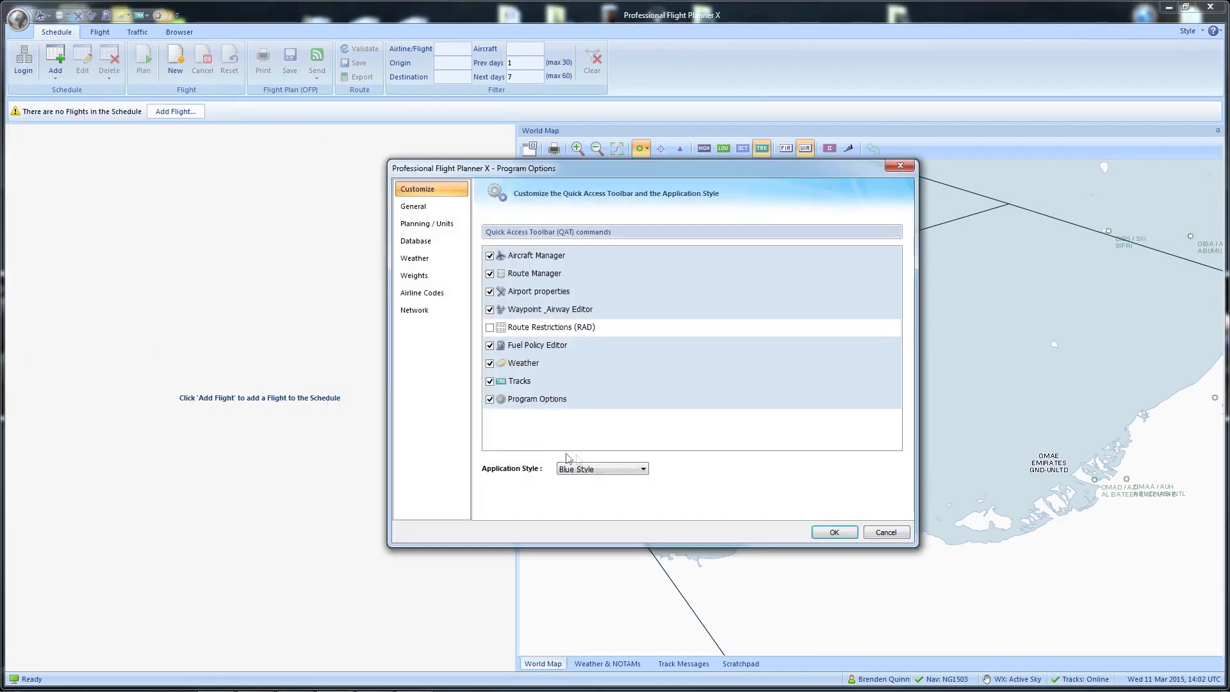
left_click(643, 468)
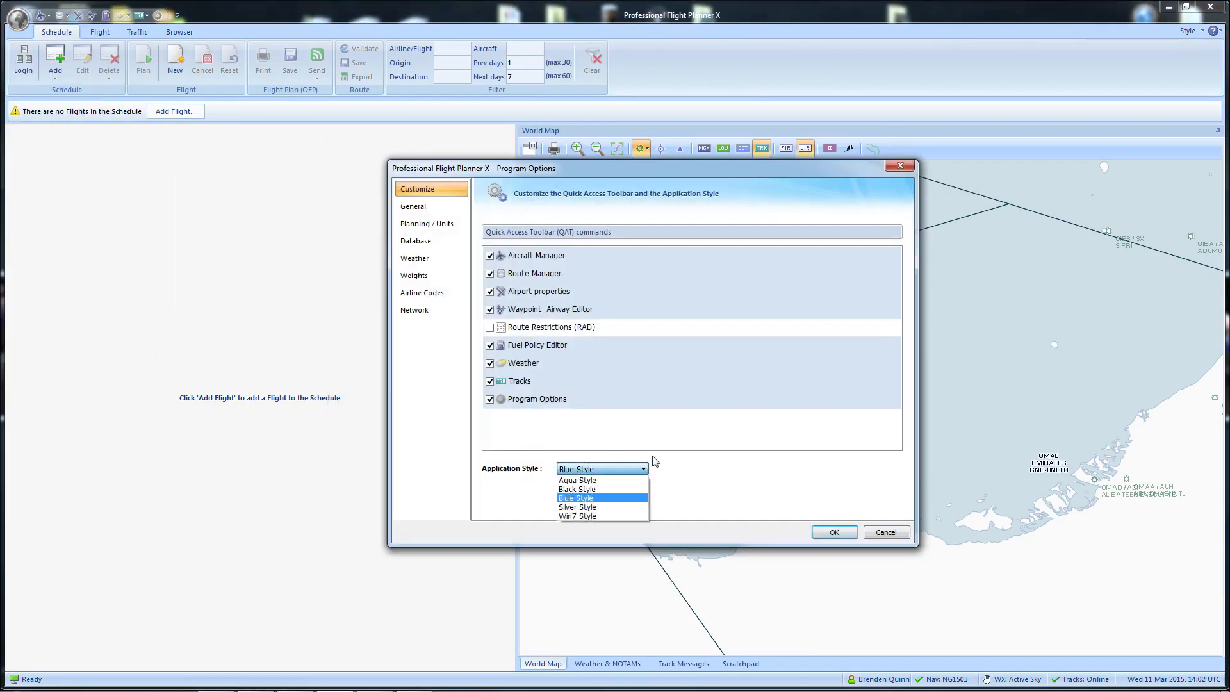
left_click(606, 489)
left_click(821, 537)
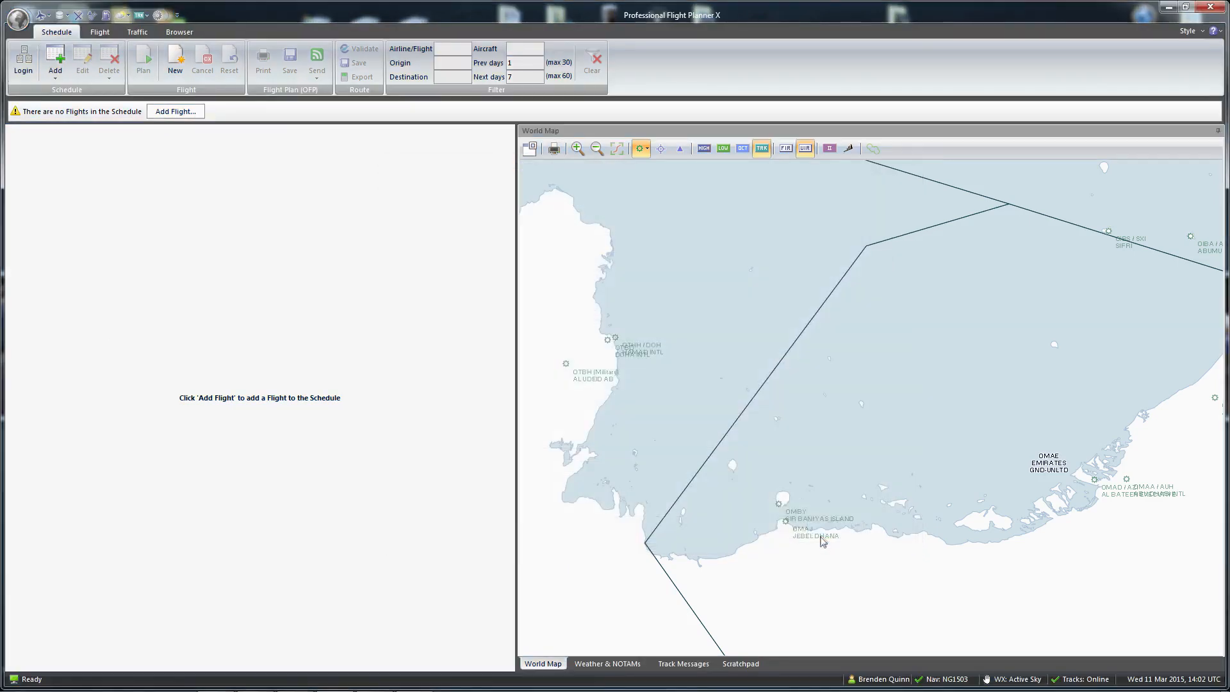
Step: Reopen Program Options, try Aqua Style, and set the application style back to Win7 Style
left_click(17, 22)
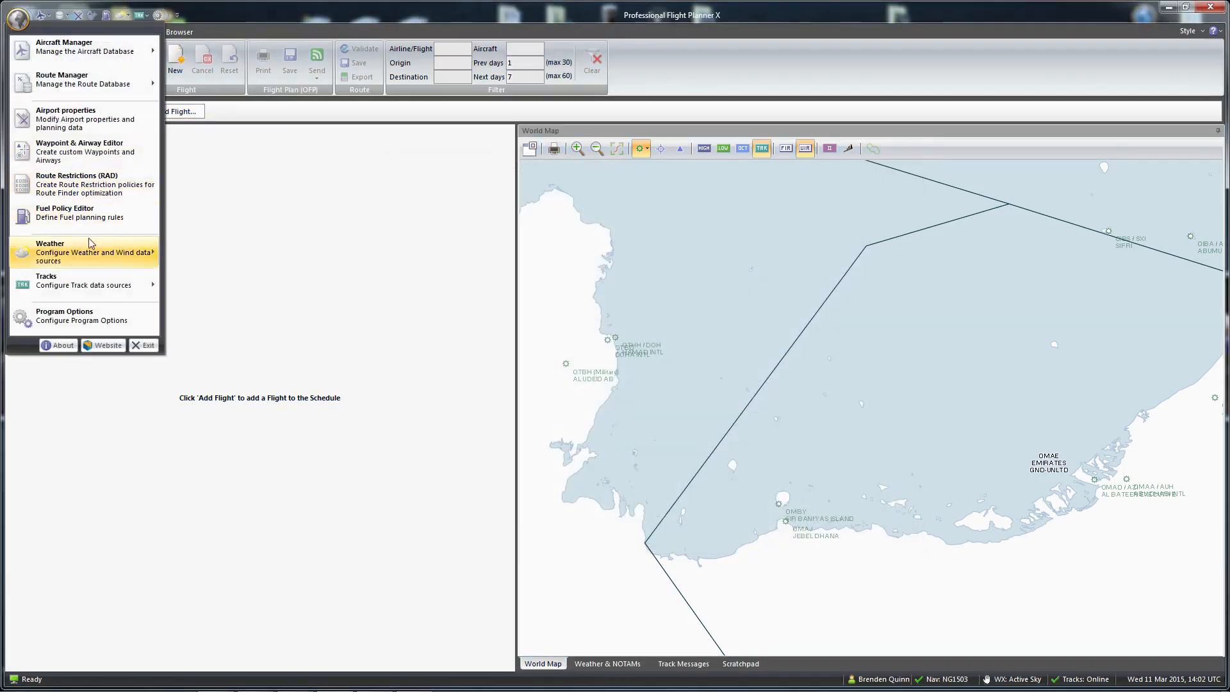
left_click(96, 320)
left_click(632, 472)
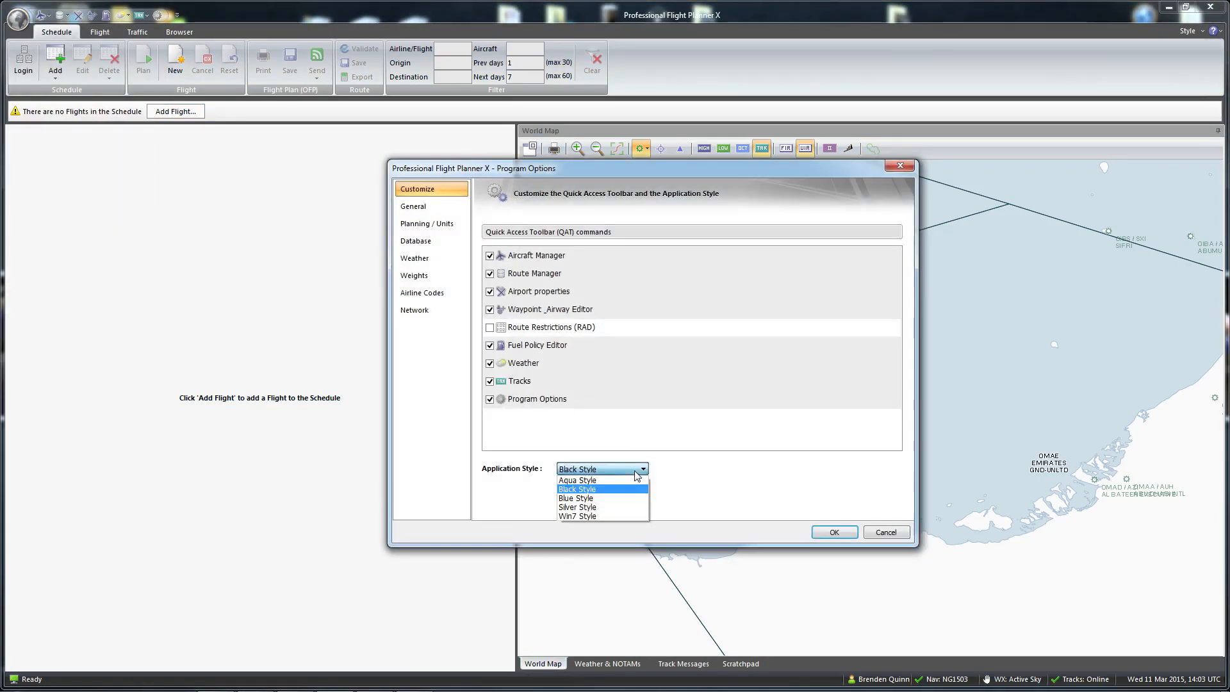
left_click(631, 507)
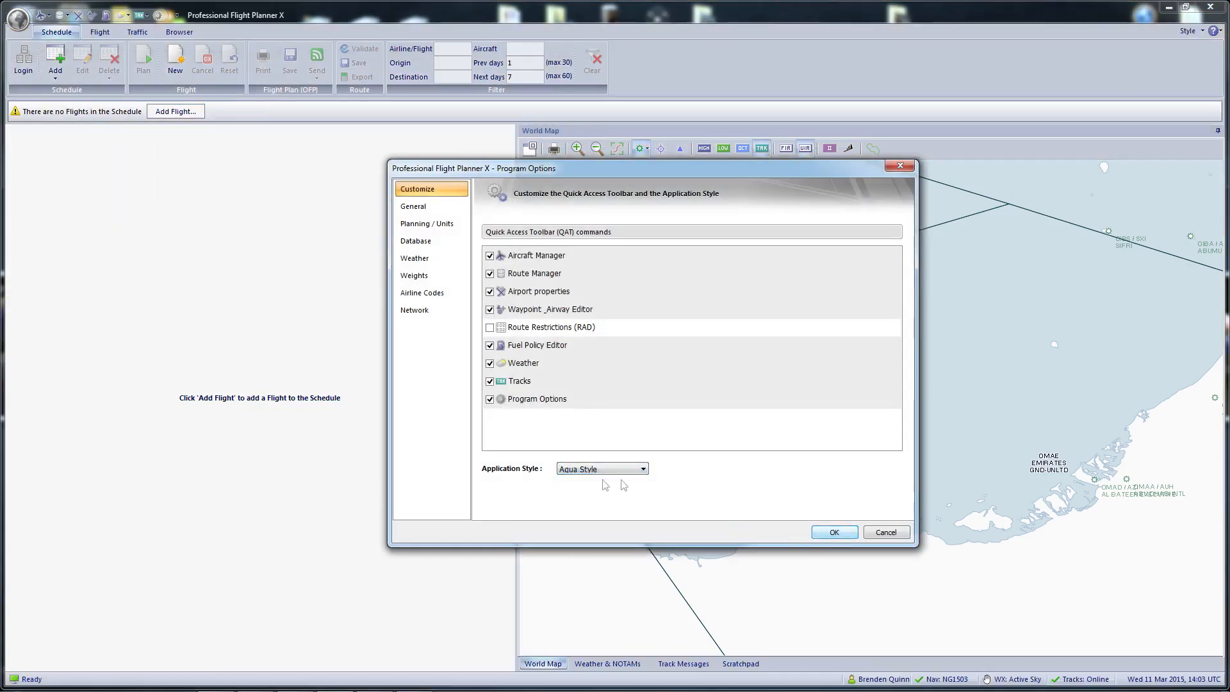
left_click(641, 473)
left_click(622, 517)
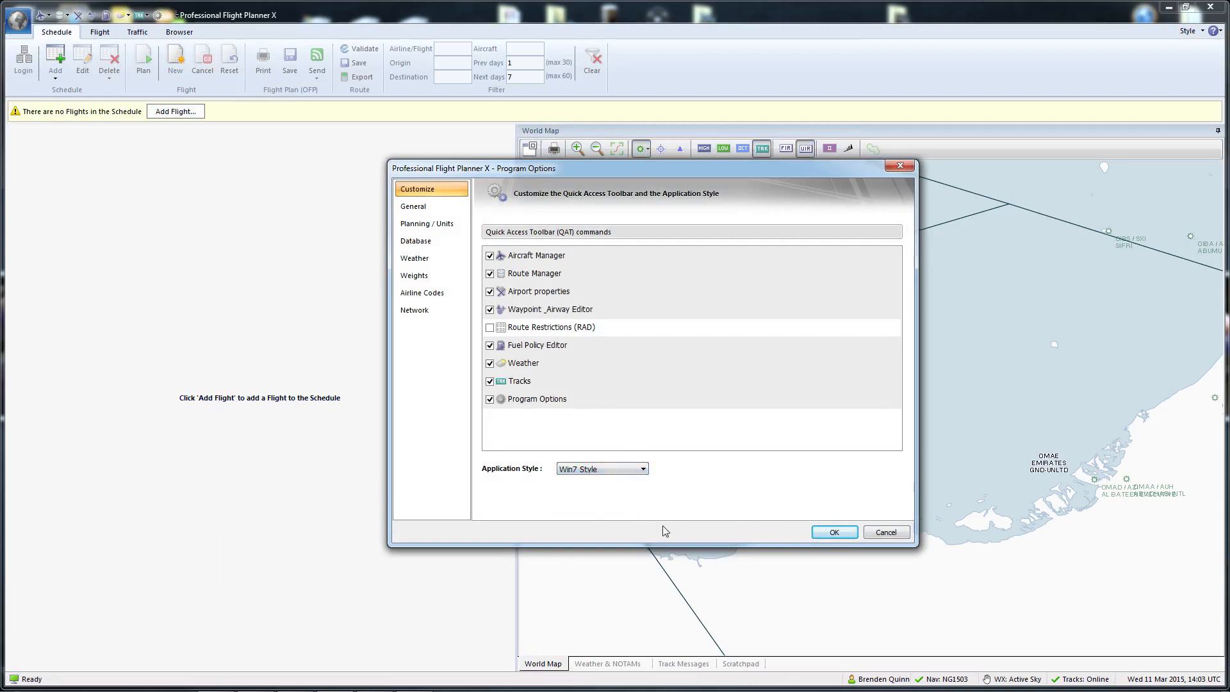
Step: Set the application style to Blue Style and accept the program options
left_click(642, 470)
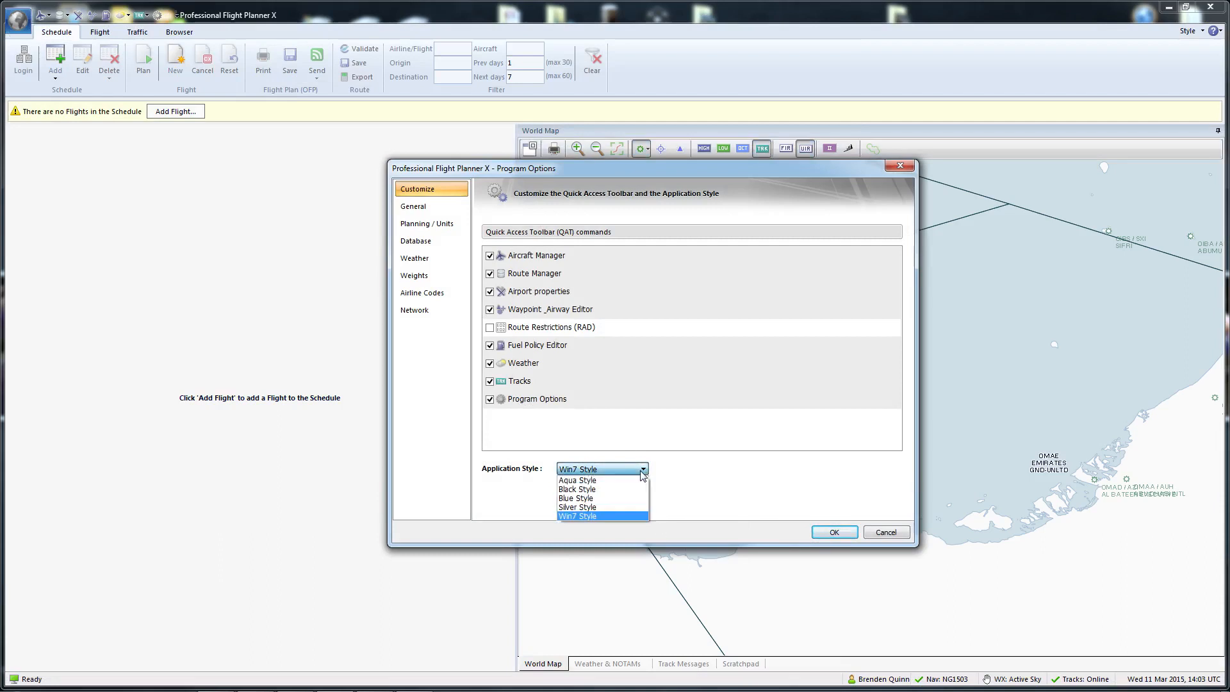
left_click(619, 507)
left_click(643, 469)
left_click(640, 504)
left_click(838, 533)
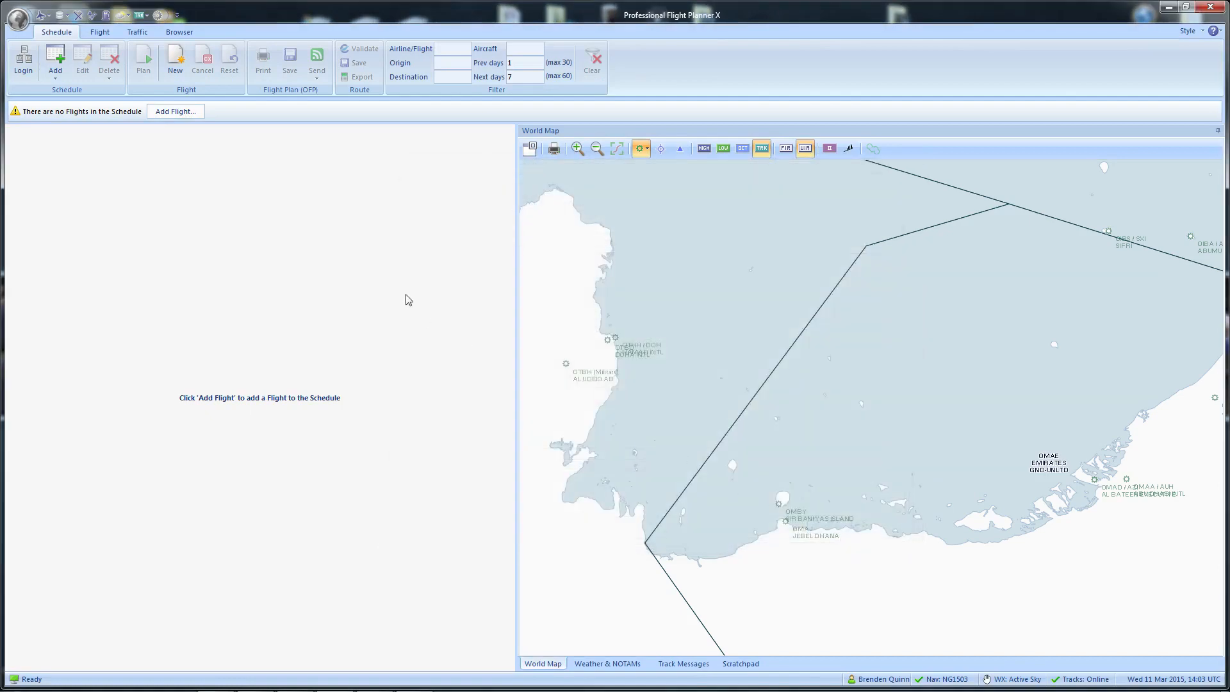
Step: Review the General program options covering user settings, program version and server subscription
left_click(64, 316)
left_click(414, 207)
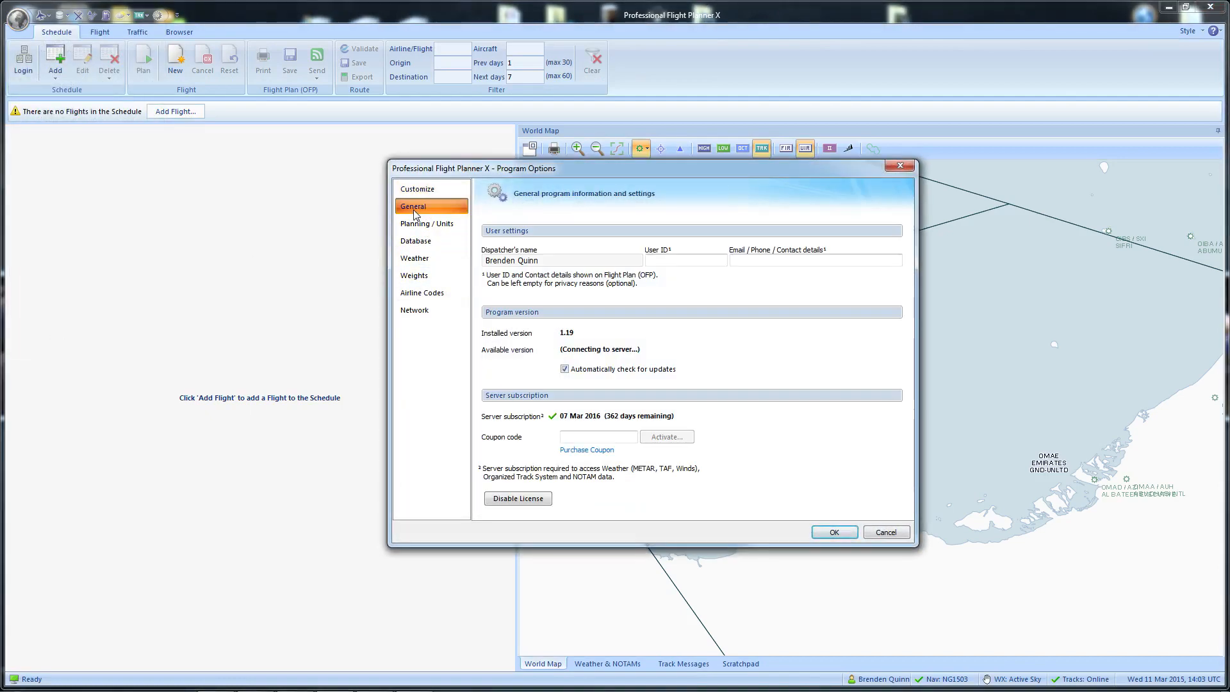
left_click_drag(578, 168, 525, 121)
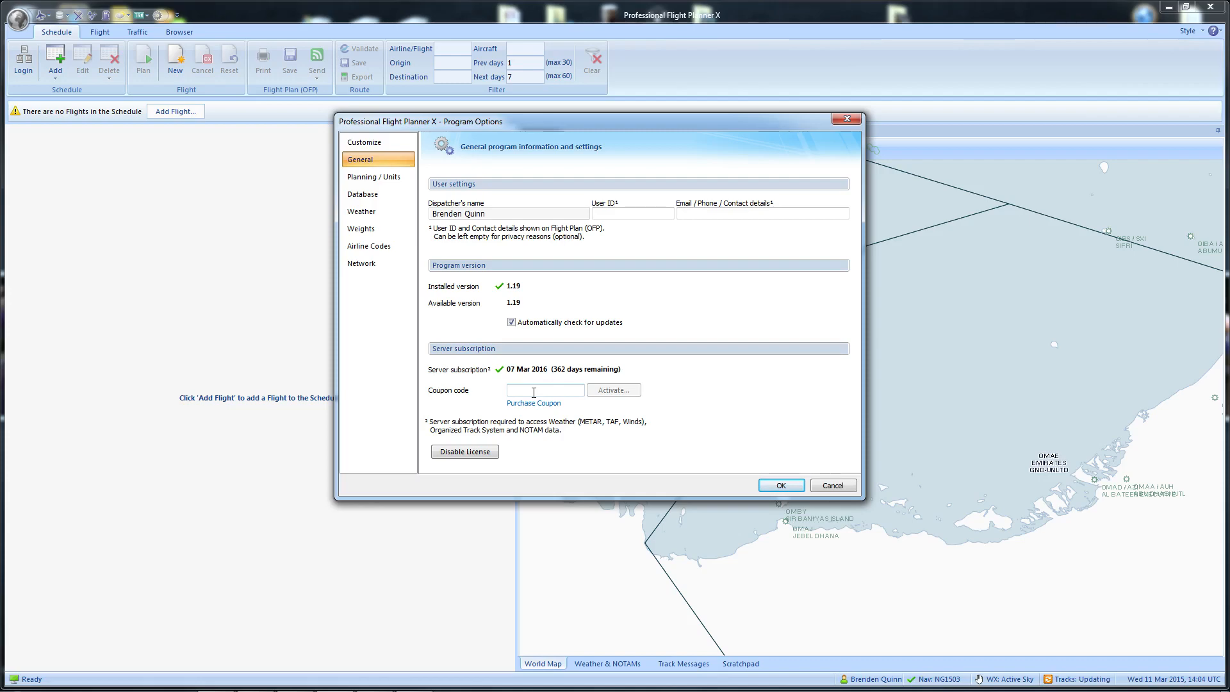
Step: In the Planning / Units options, select Kilograms (kg) for weights and Meters (m) for lengths
left_click(374, 177)
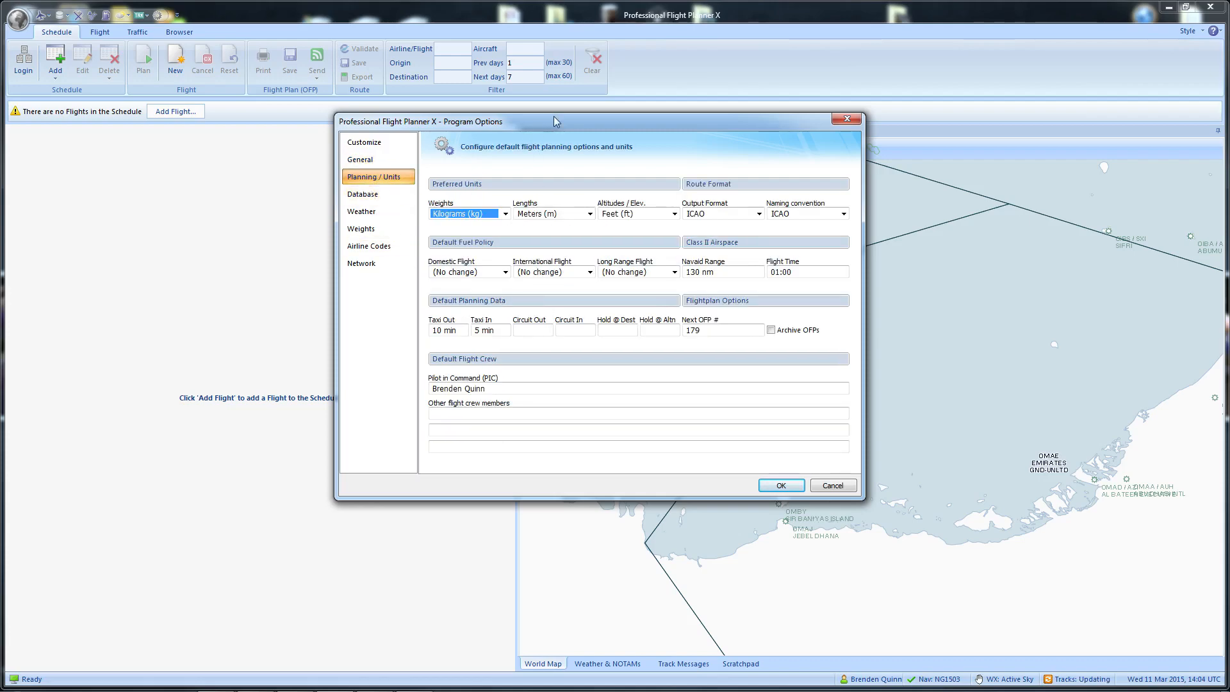
left_click_drag(555, 122, 560, 136)
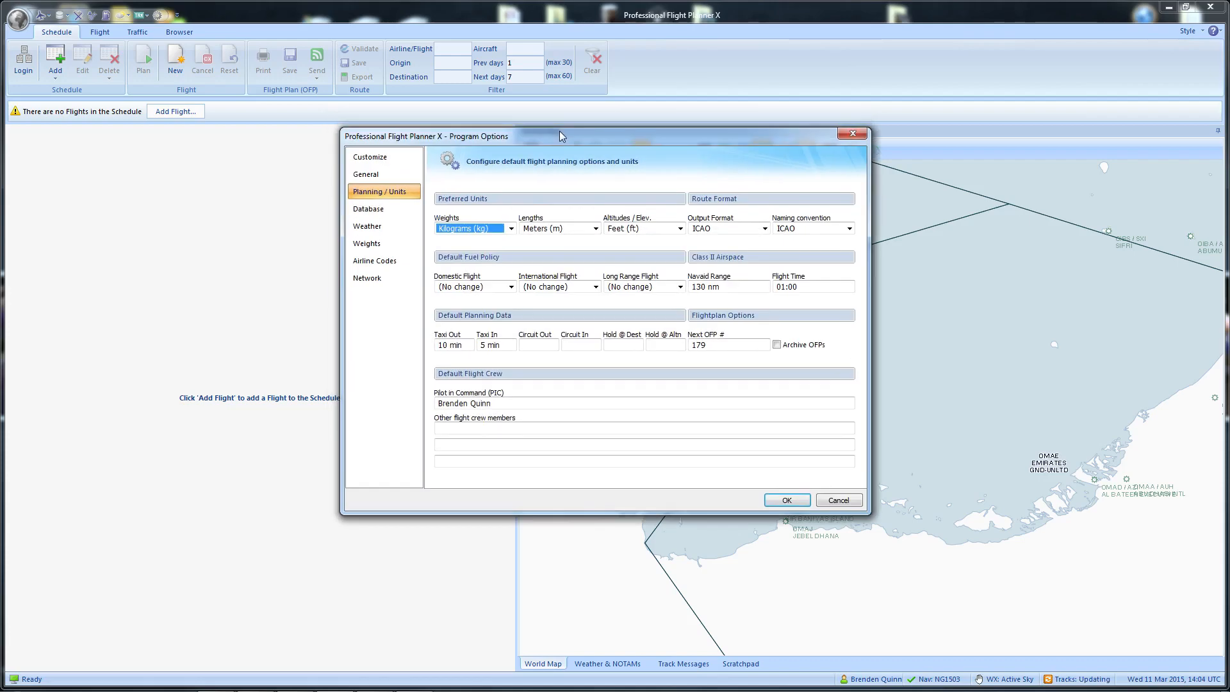
left_click(512, 229)
left_click(501, 243)
left_click(597, 228)
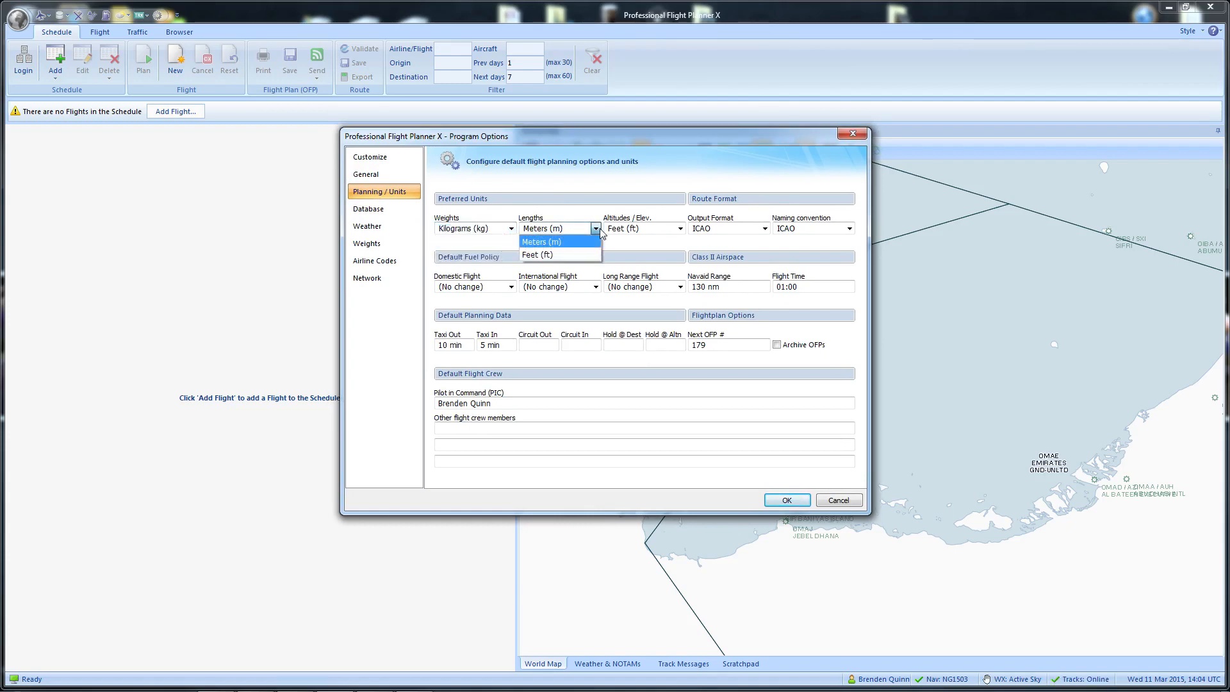
left_click(581, 243)
Step: Check the available choices for altitude units and route output format
left_click(680, 229)
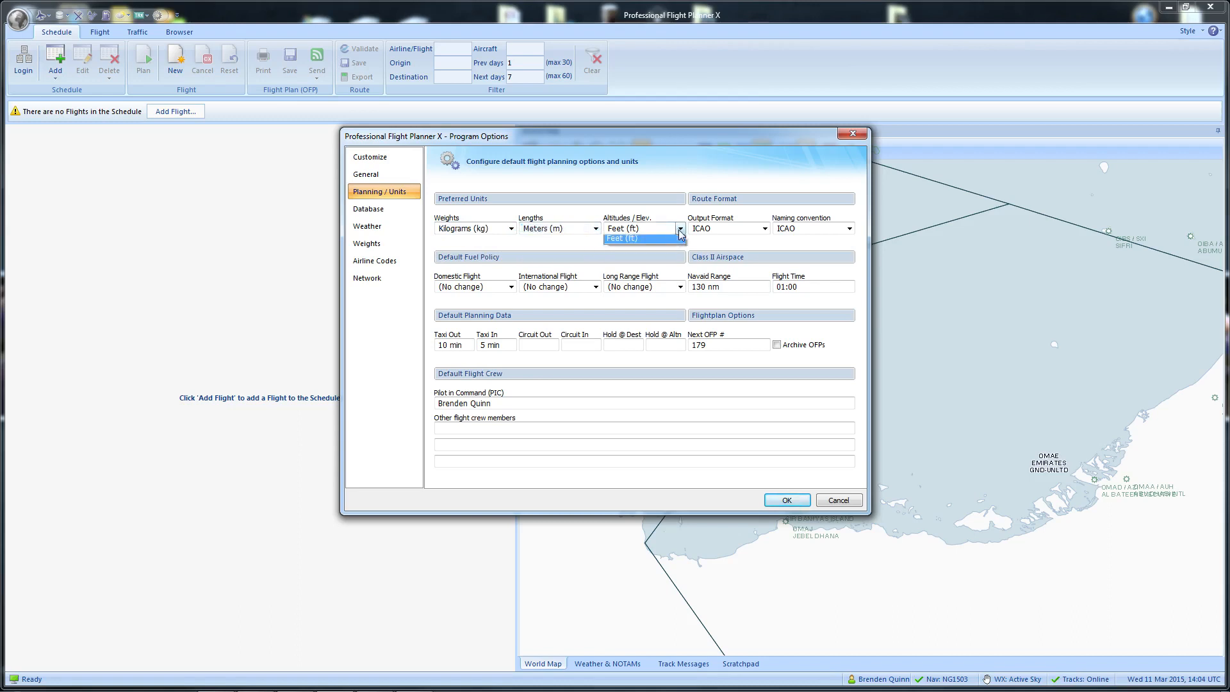
left_click(680, 231)
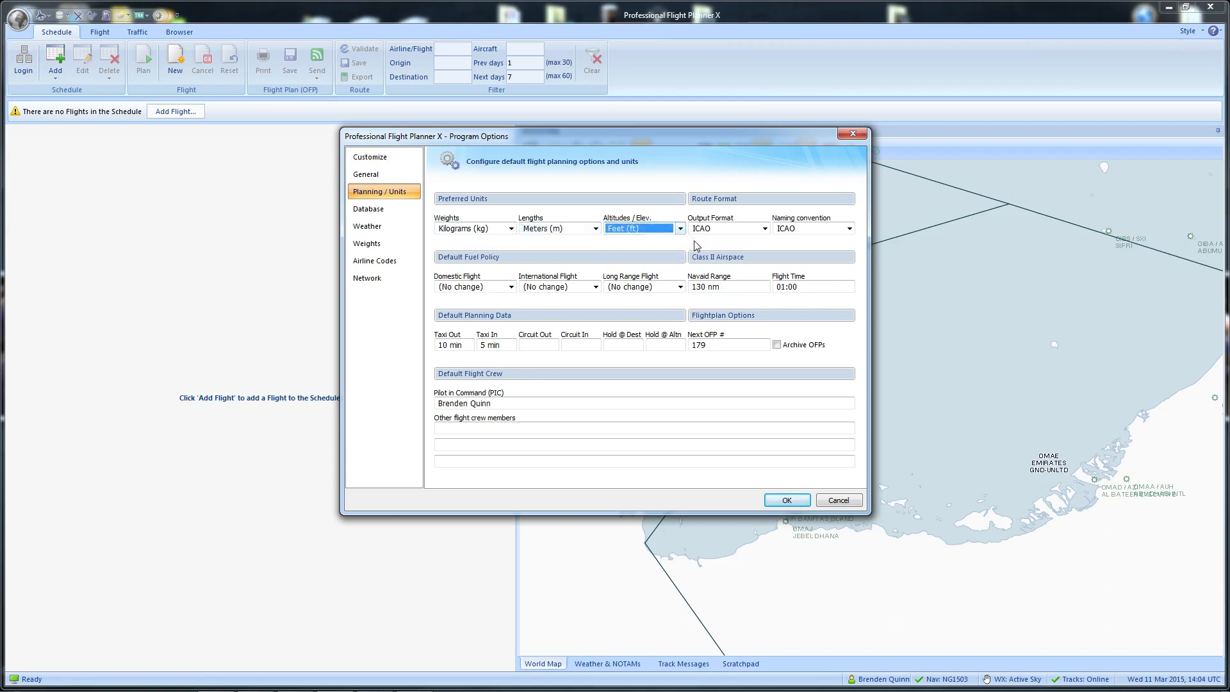
left_click(764, 229)
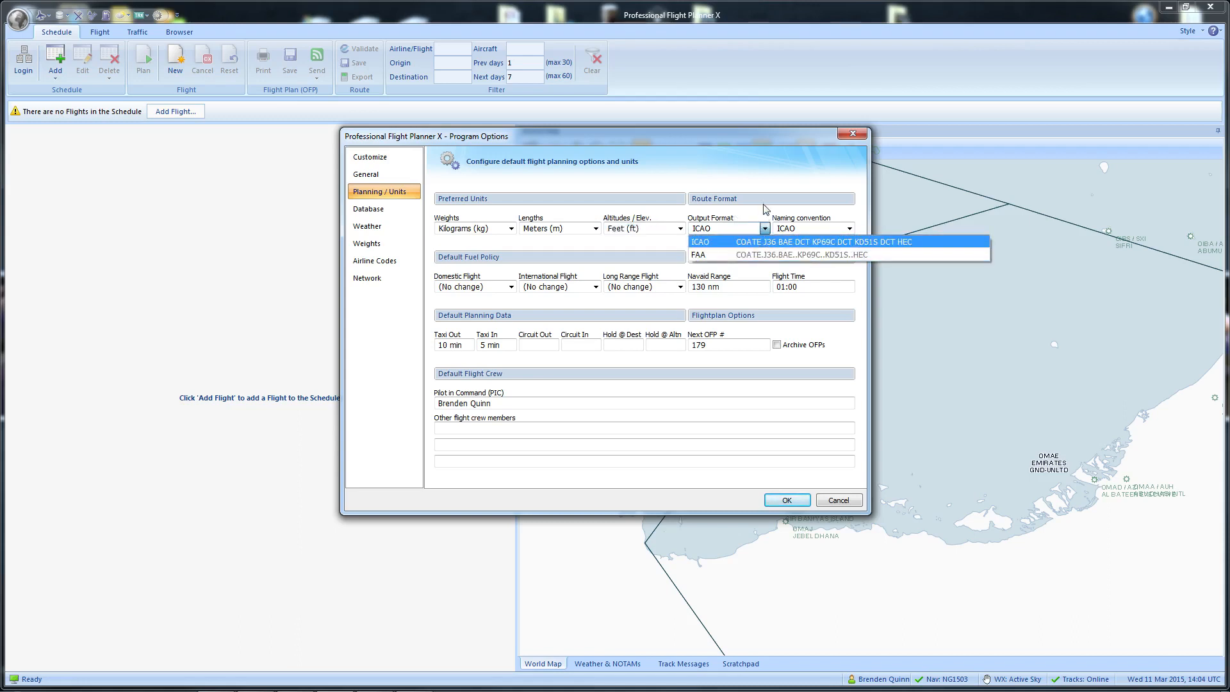
left_click(765, 229)
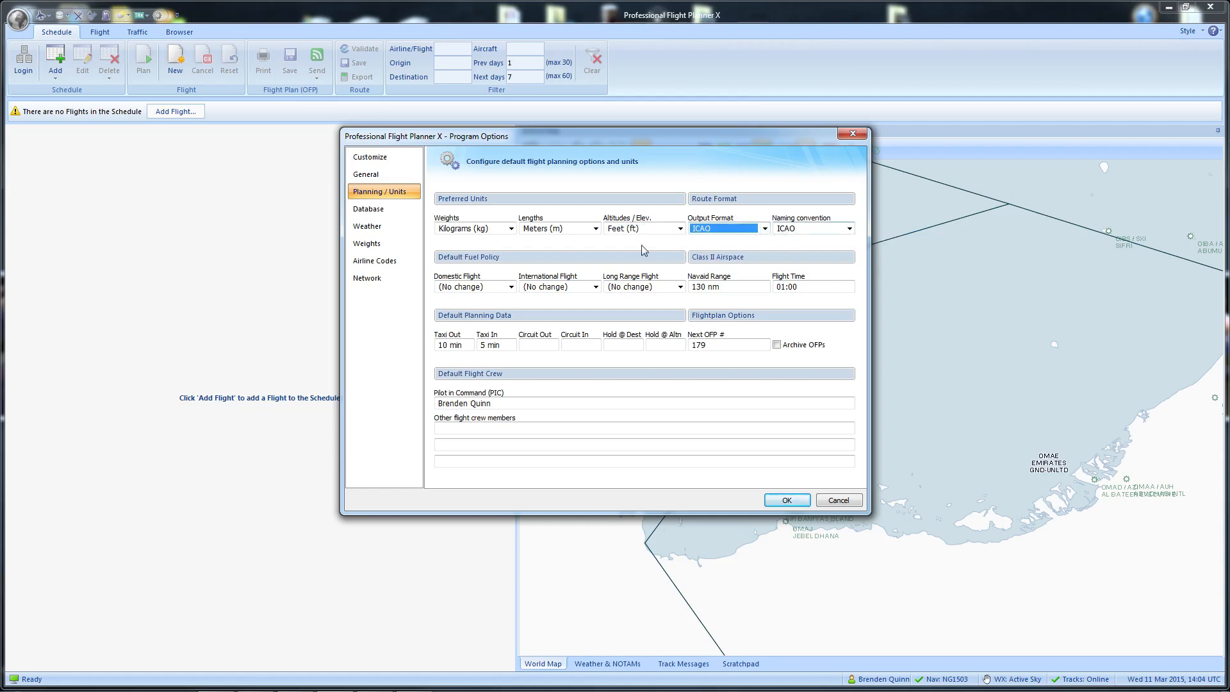
Step: Try the US Flag (Jet), US Flag (Piston) and EU-OPS default fuel policies for domestic flights
left_click(511, 287)
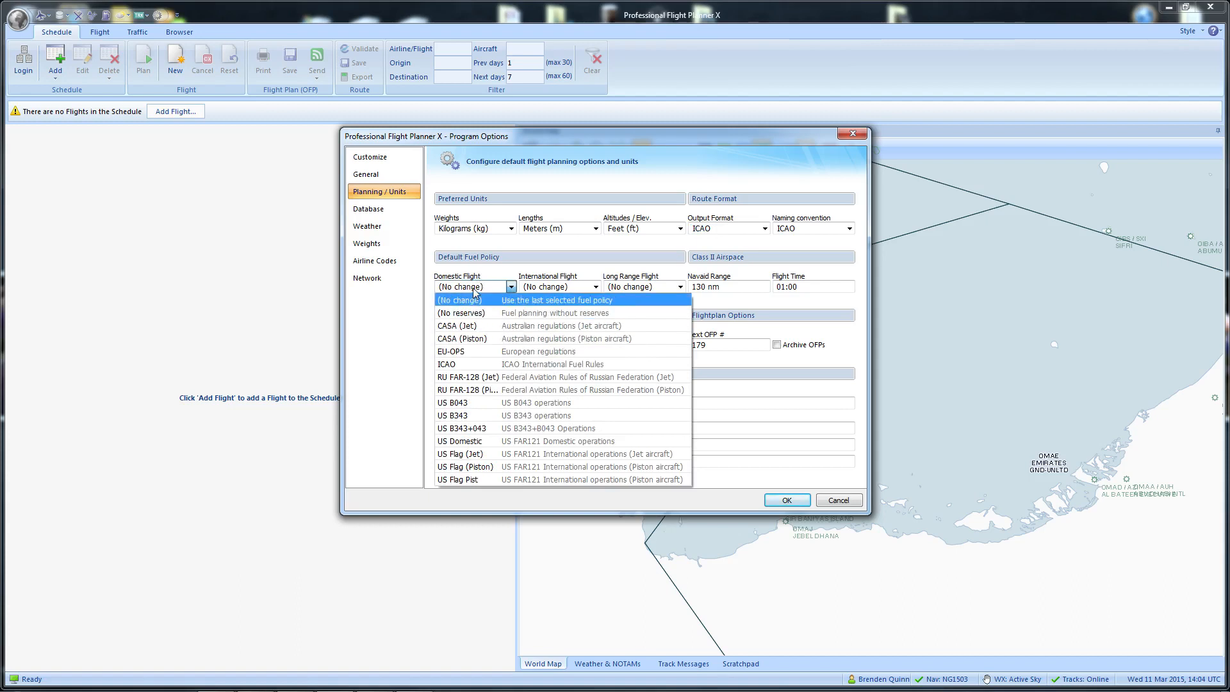
left_click(470, 455)
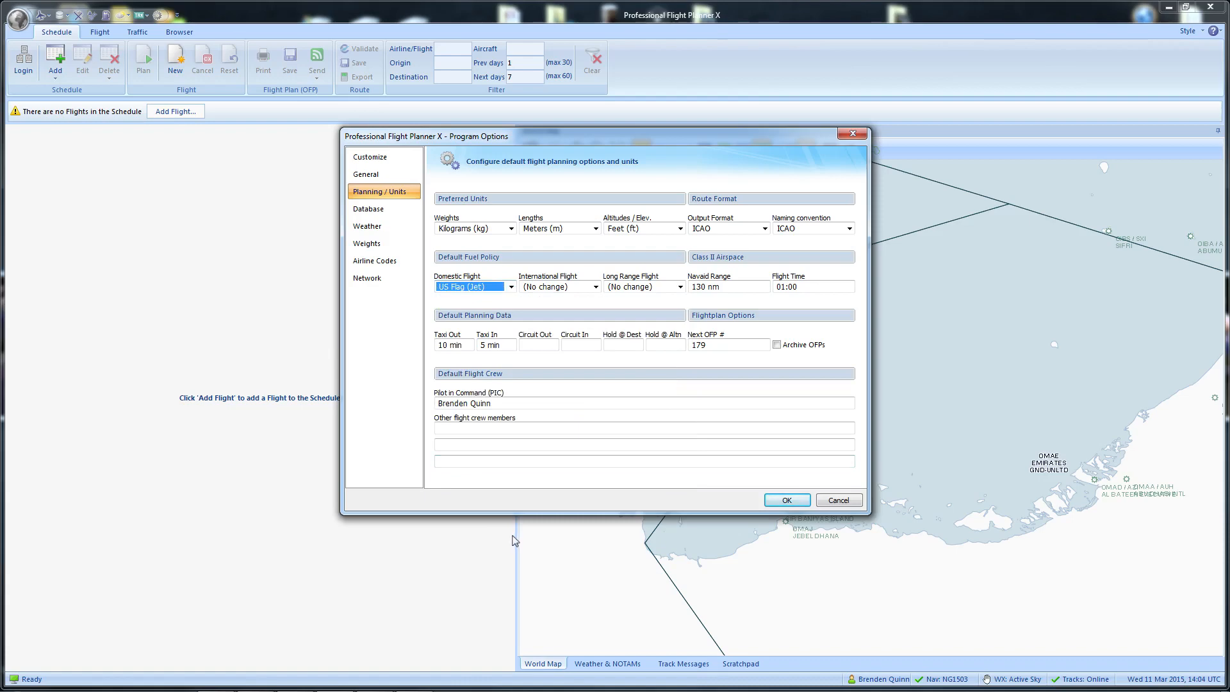
left_click(511, 287)
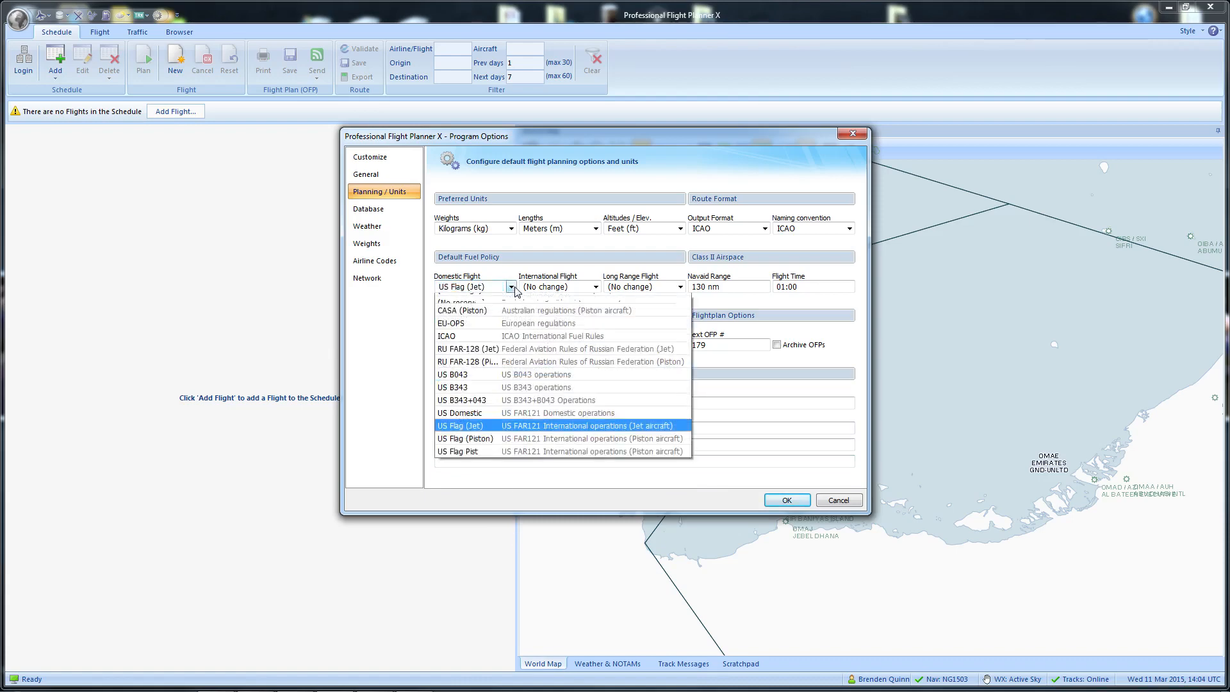
left_click(474, 467)
left_click(511, 287)
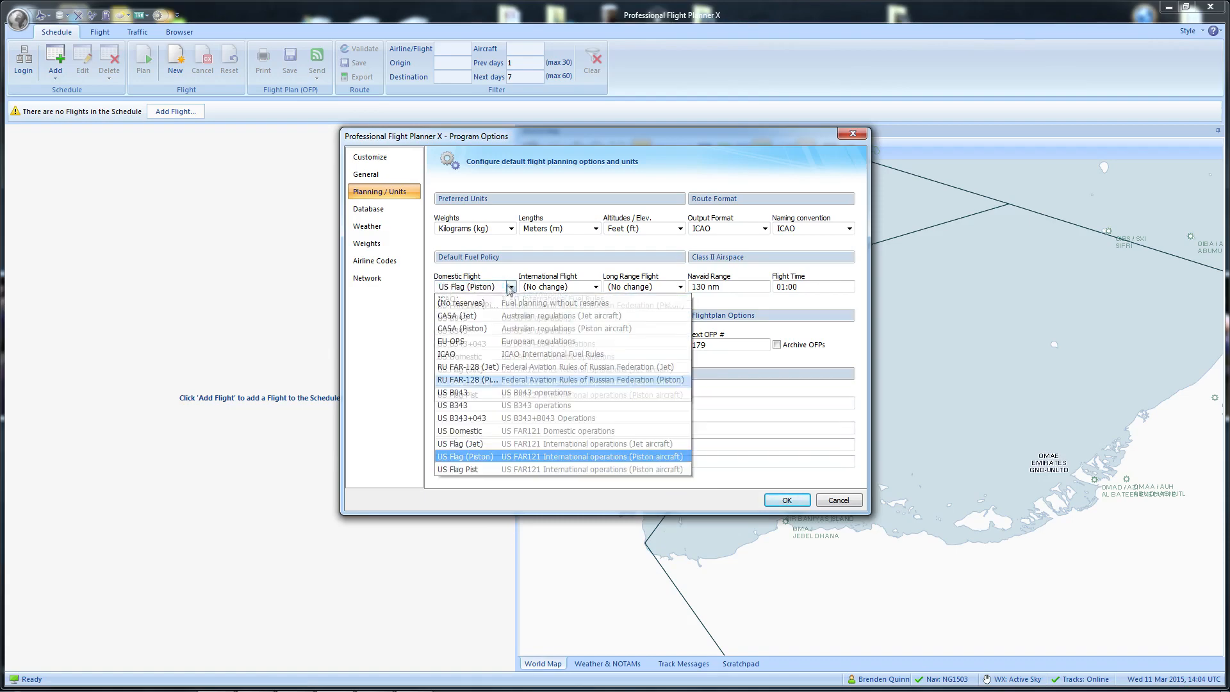
left_click(480, 352)
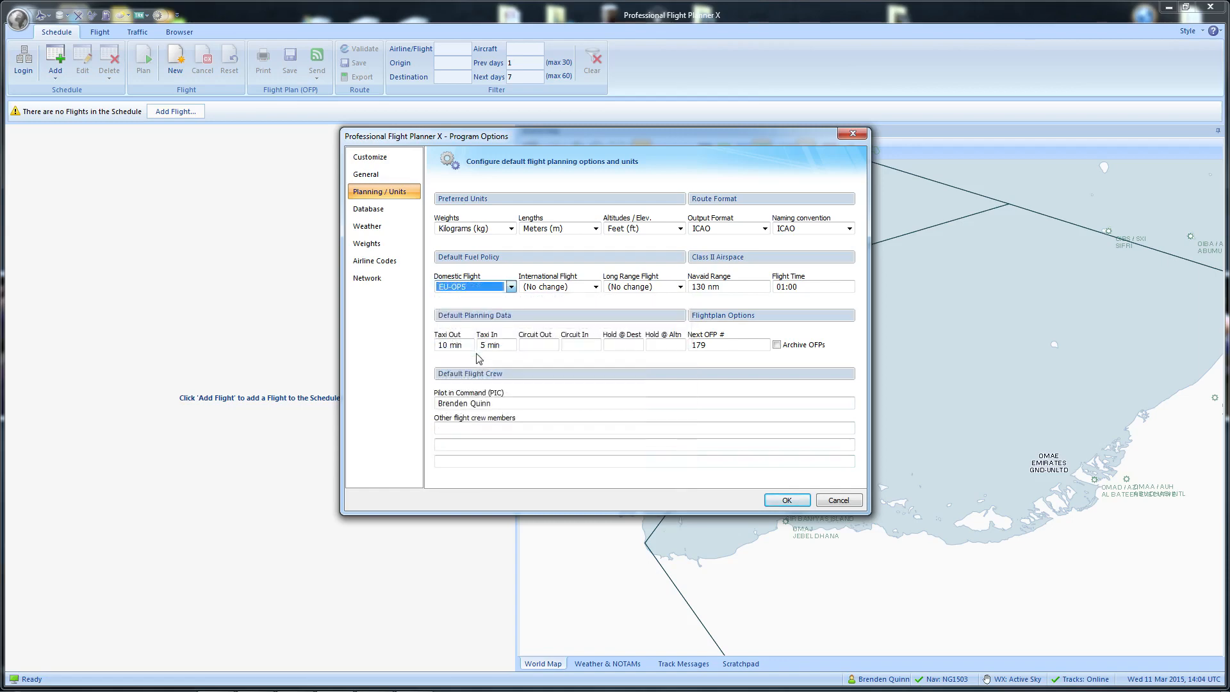
Step: Set the default fuel policies for domestic, international and long range flights to (No change)
left_click(511, 288)
left_click(512, 301)
left_click(596, 287)
left_click(596, 298)
left_click(679, 287)
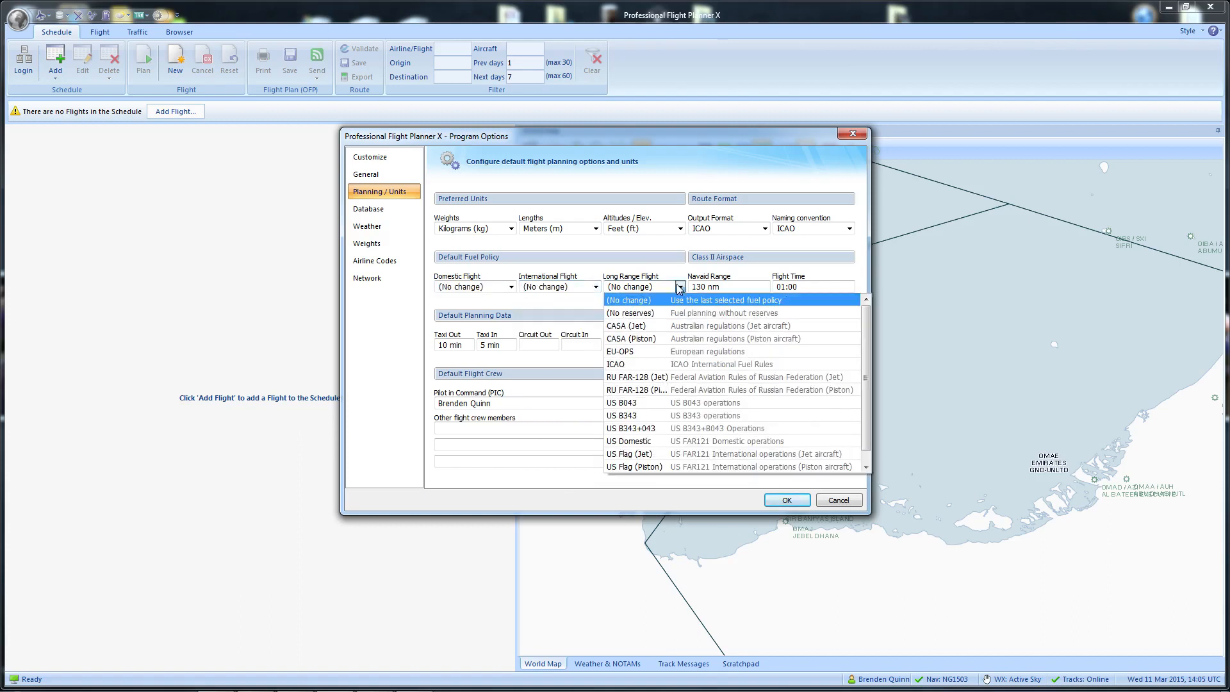
left_click(708, 299)
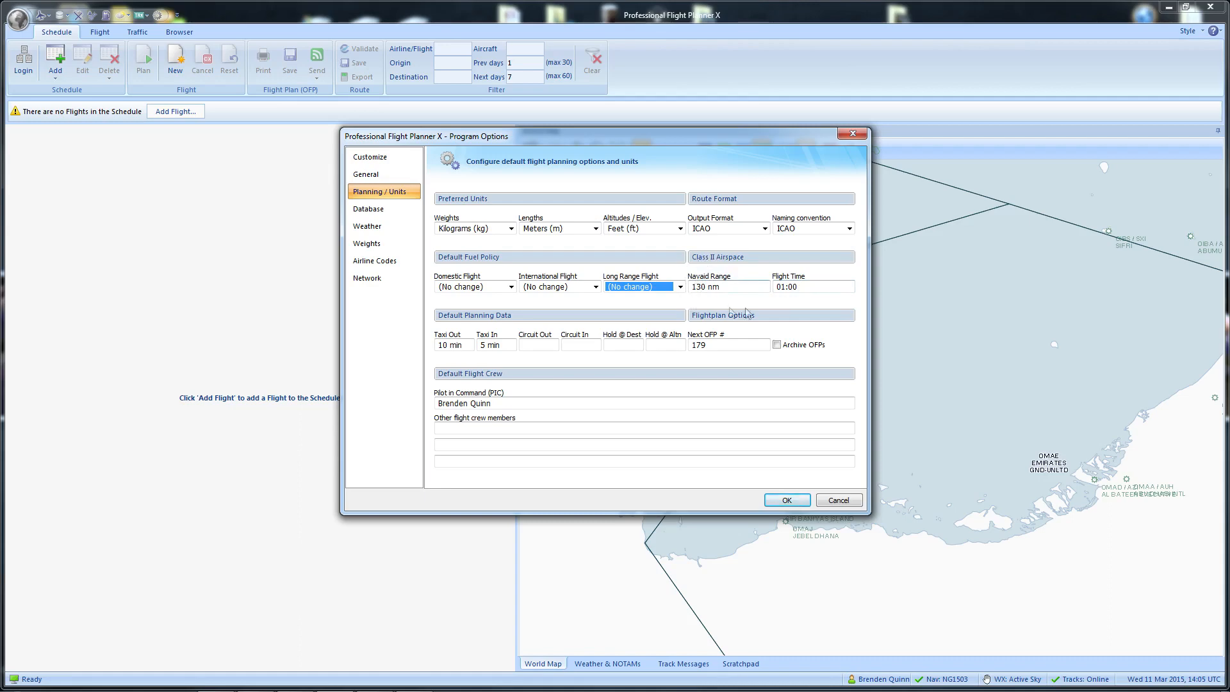
Step: Set the default planning data to 15 min taxi out, 10 min taxi in and 30 min hold at destination
left_click_drag(701, 141, 717, 114)
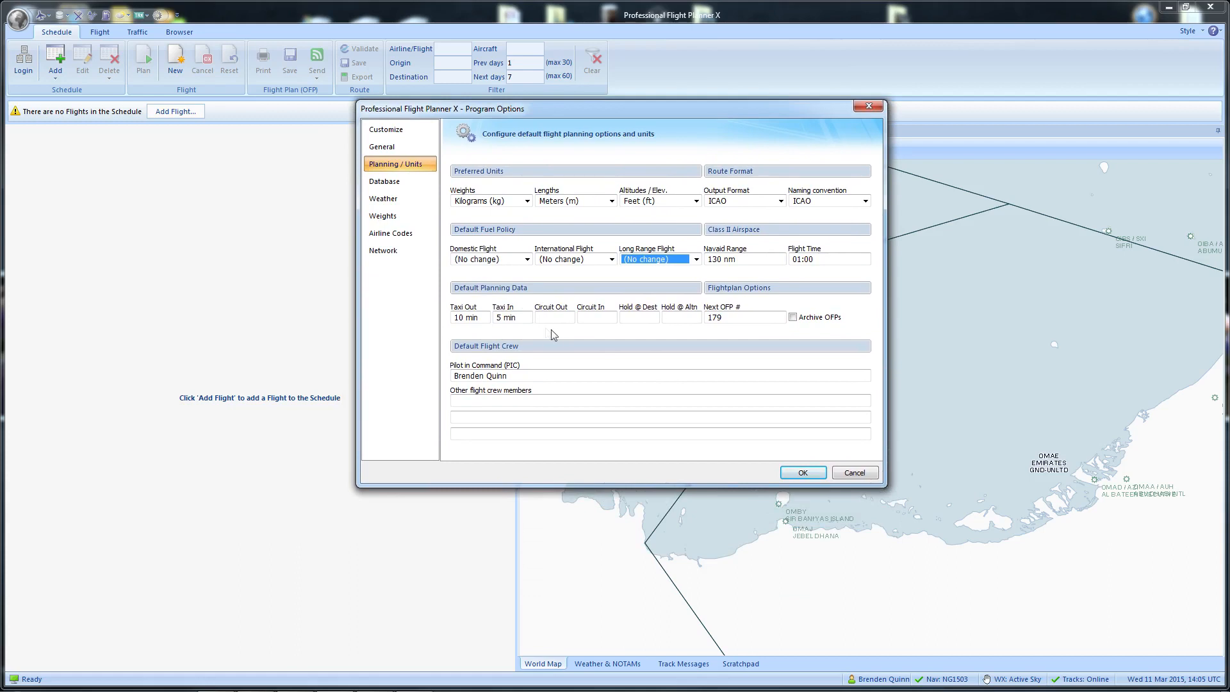
left_click(459, 317)
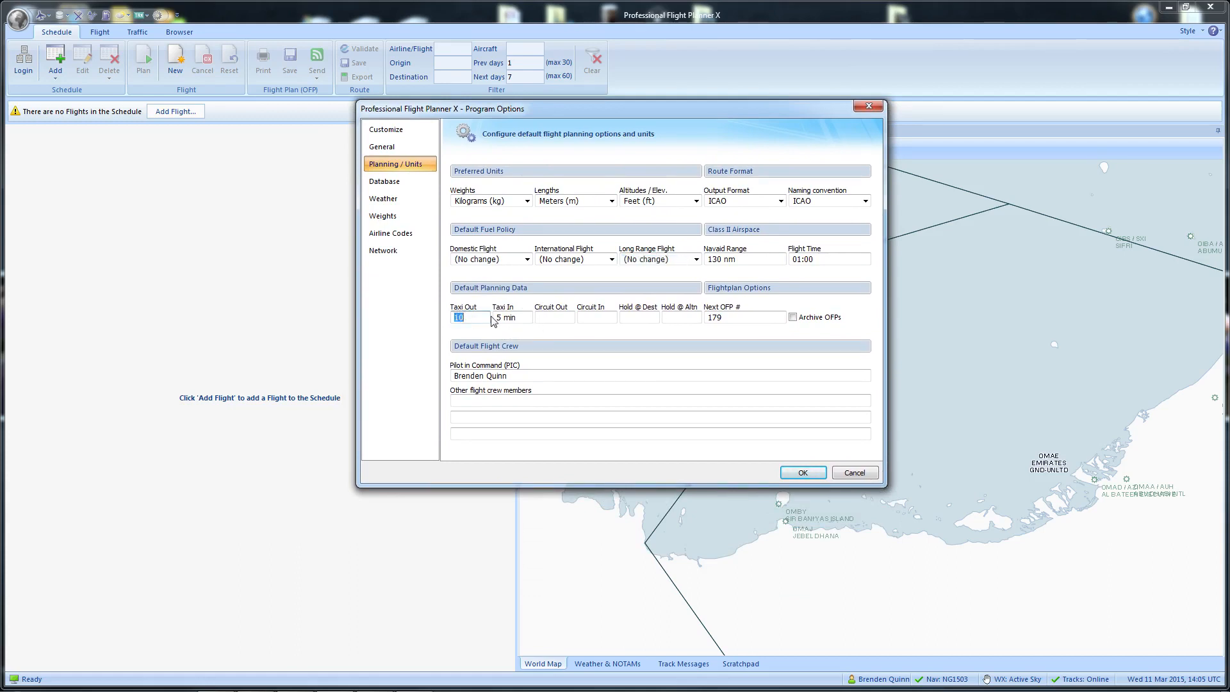
type("15")
left_click(506, 321)
type("10")
left_click(643, 316)
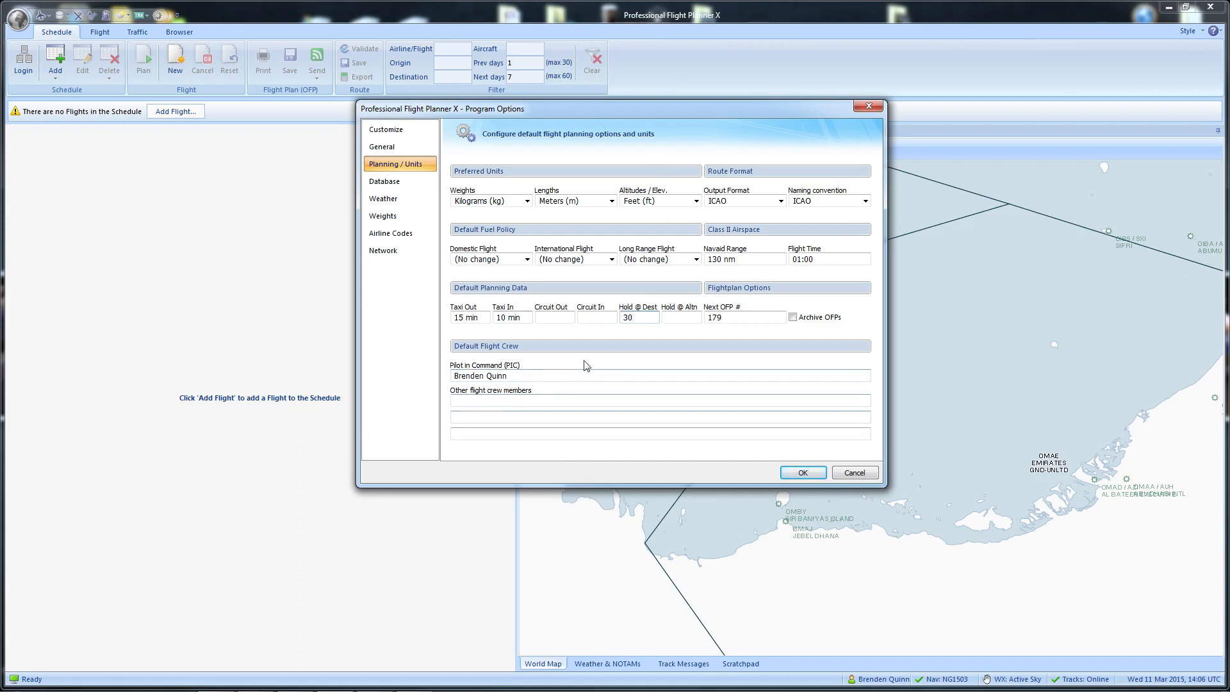
Step: Review the database statistics and the Active Sky folder path in the weather settings
left_click(402, 182)
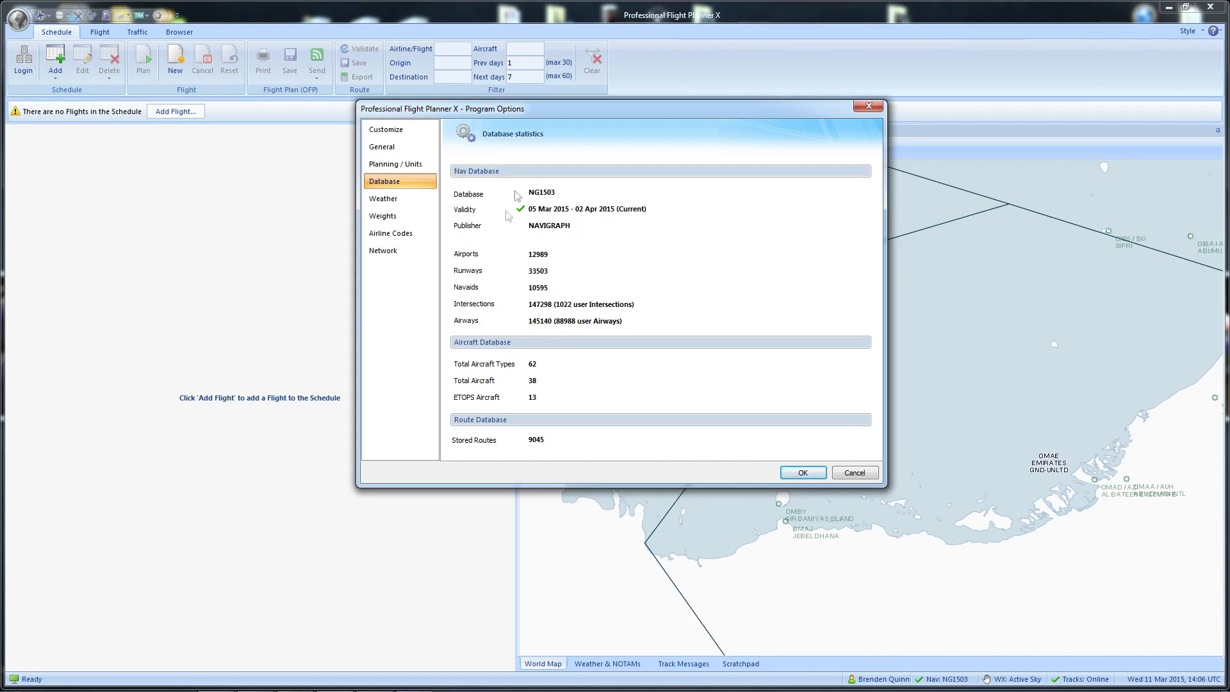
left_click(385, 201)
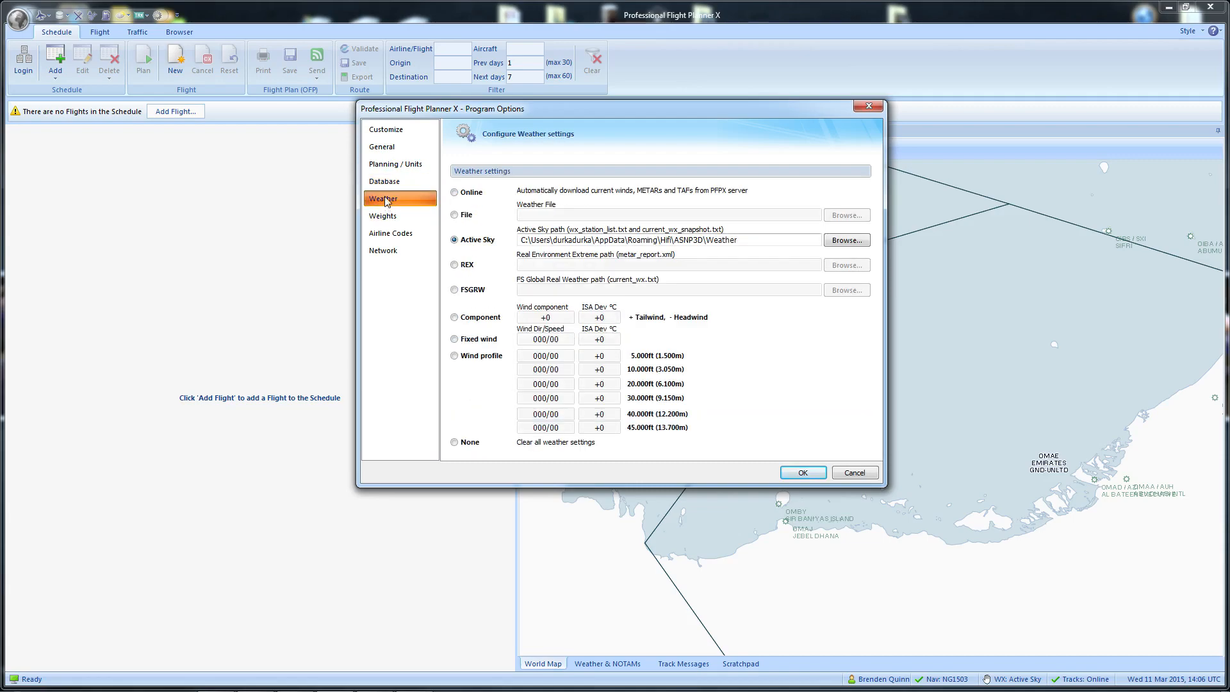
mouse_move(585, 108)
left_mouse_down()
mouse_move(590, 77)
mouse_move(539, 93)
mouse_move(578, 94)
left_mouse_up()
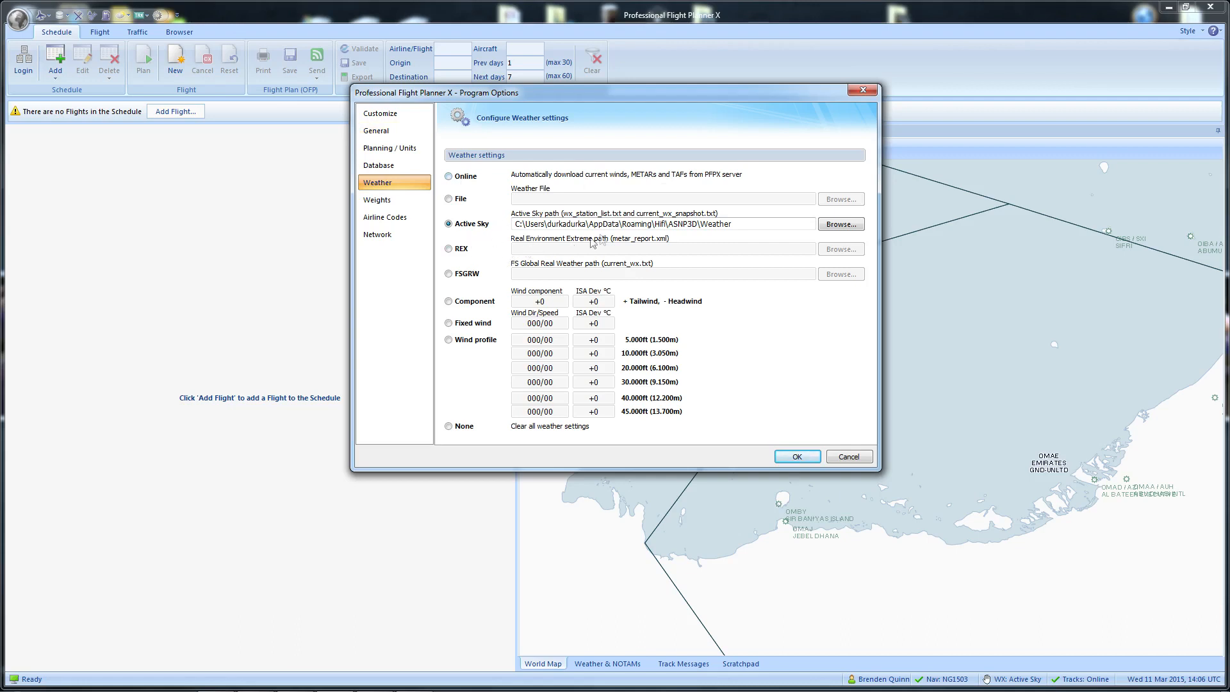
left_click_drag(515, 223, 769, 232)
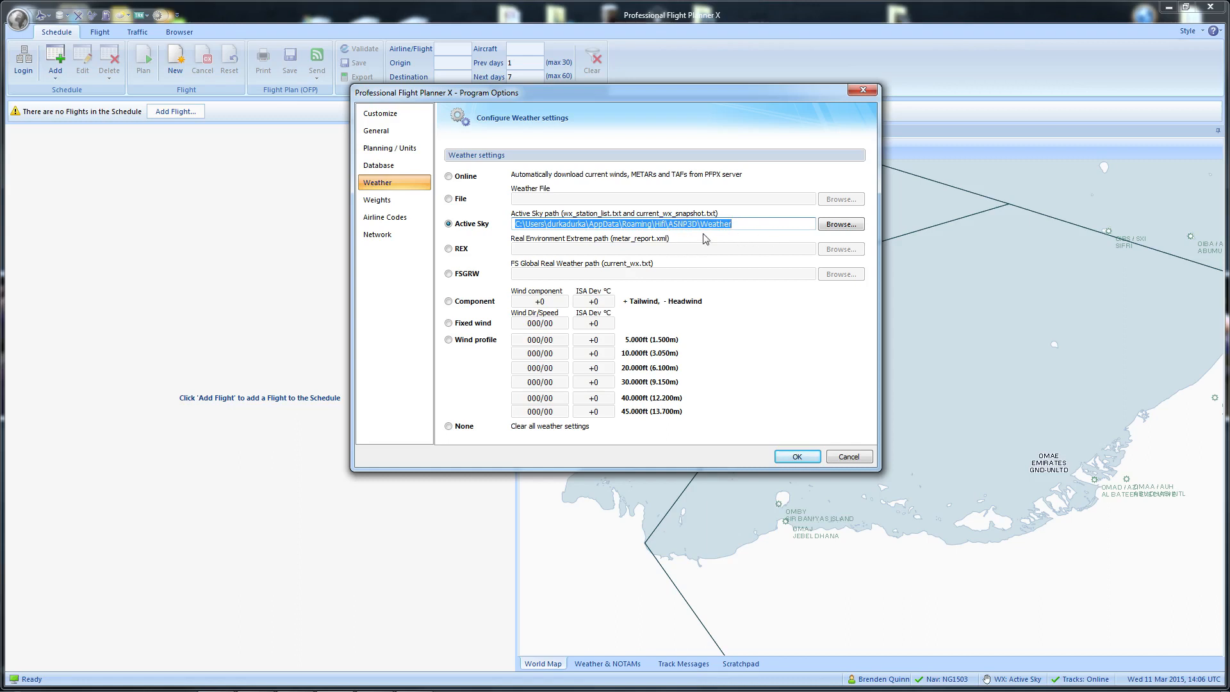
left_click(733, 225)
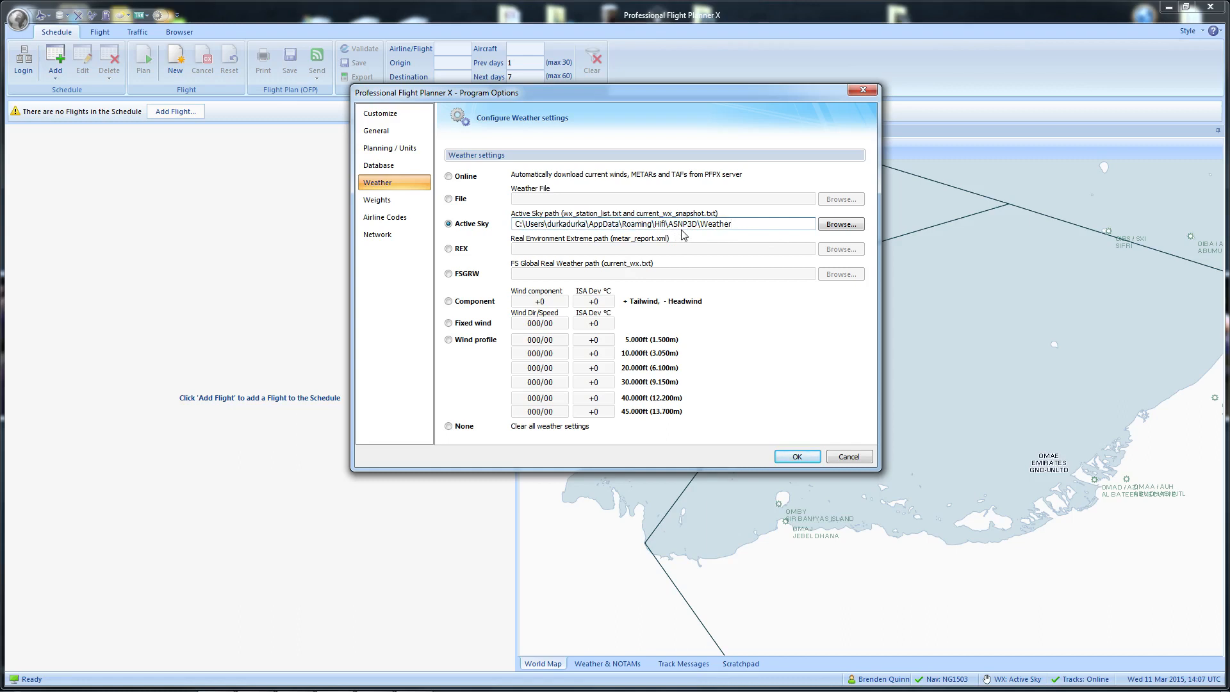
left_click_drag(668, 224, 693, 224)
left_click(738, 224)
mouse_move(739, 224)
left_mouse_down()
mouse_move(673, 224)
mouse_move(744, 223)
left_mouse_up()
Step: In the standard passenger weights, set the adult weight for scheduled flights to 80 kg
left_click(378, 200)
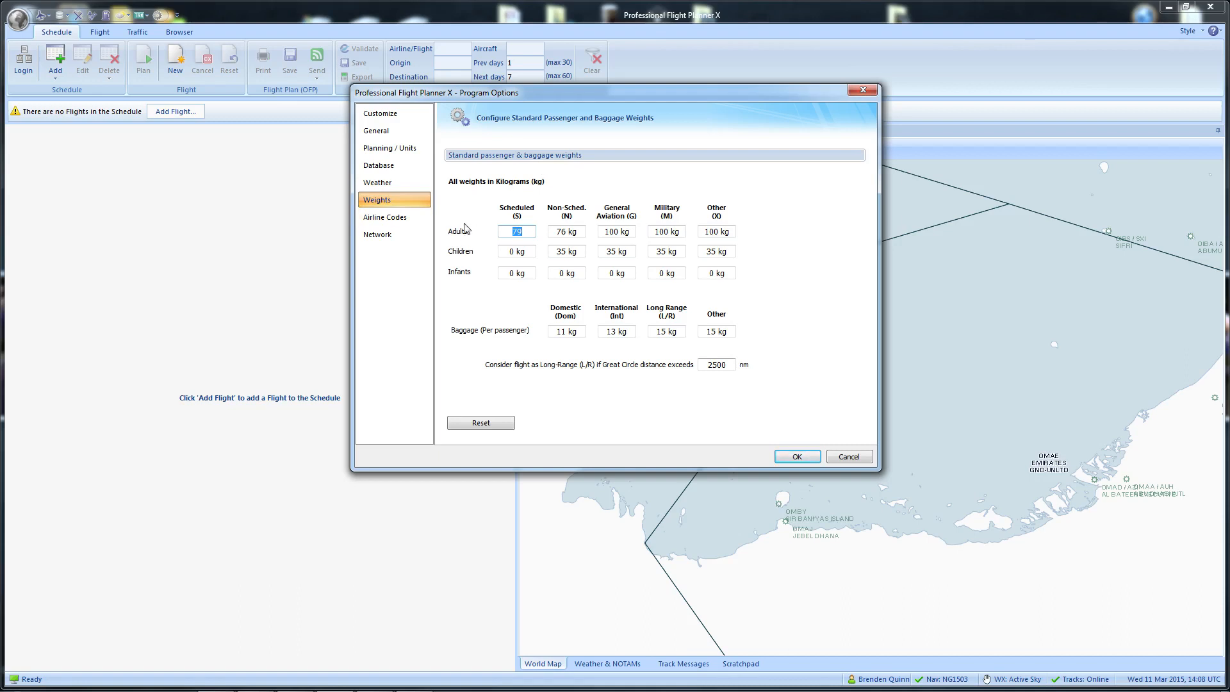
left_click(529, 231)
type("80")
key("Tab")
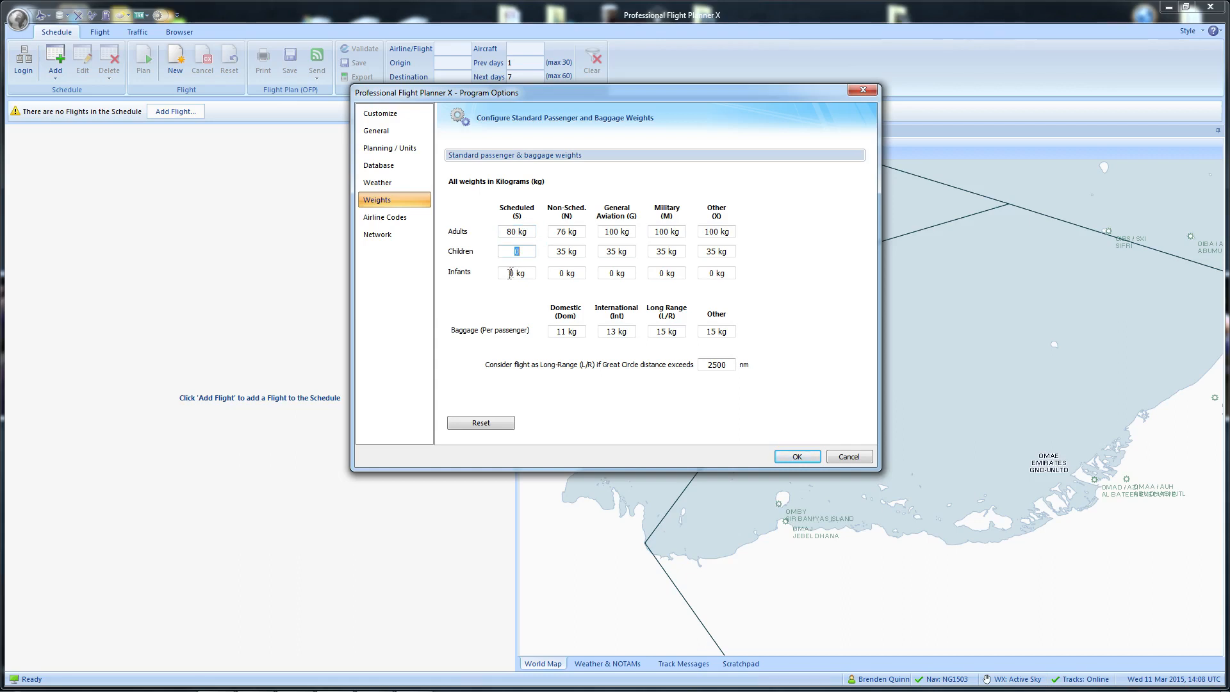
Step: Set the scheduled-flight passenger weights to 20 kg for children and 4 kg for infants
left_click(516, 274)
left_click(513, 250)
double_click(523, 253)
type("2")
left_click(516, 276)
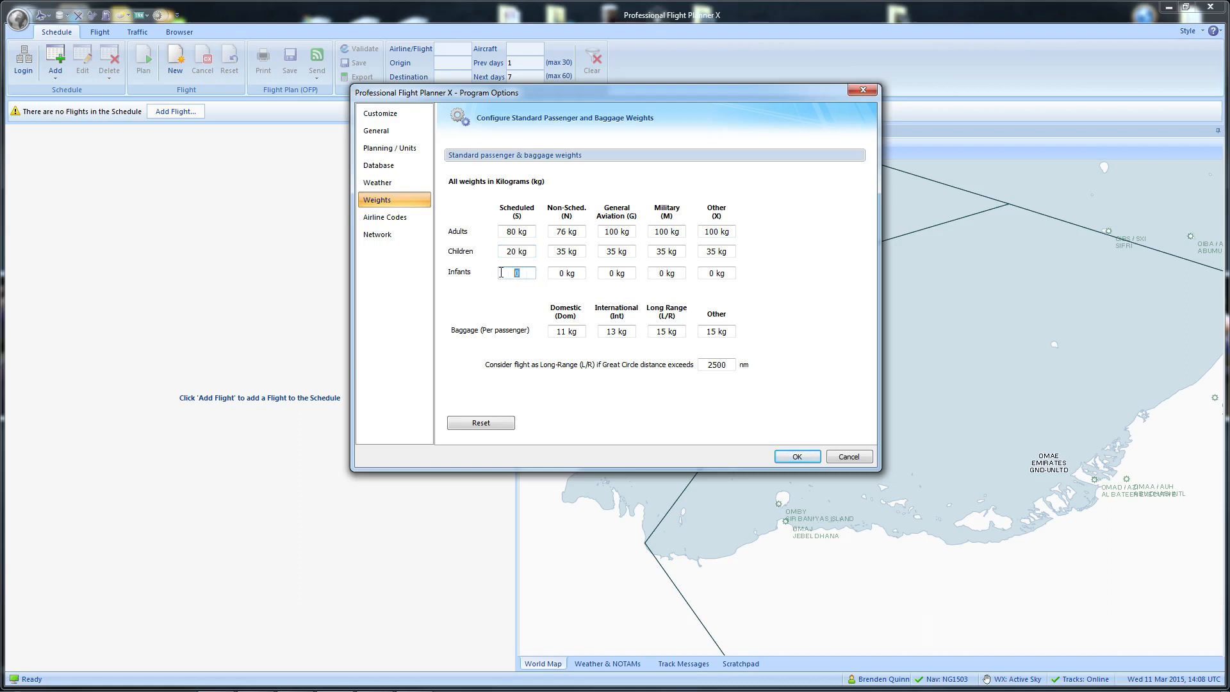
type("4")
left_click(529, 252)
left_click(505, 253)
Step: Set the baggage weight per passenger to 23 kg for international and 20 kg for domestic flights
left_click(614, 332)
type("23")
left_click(569, 331)
type("20")
left_click(618, 332)
Step: Look through the airline codes list to examine the ICAO codes paired with the airline names
left_click(380, 219)
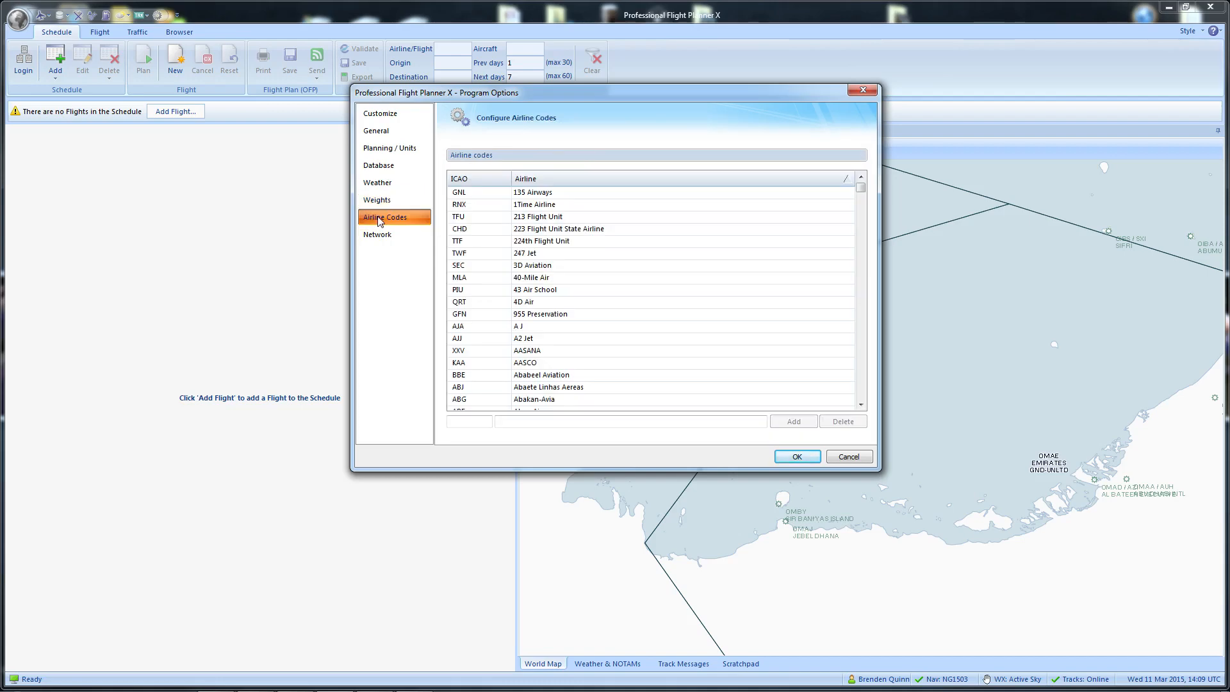
mouse_move(860, 188)
left_mouse_down()
mouse_move(865, 383)
mouse_move(849, 392)
mouse_move(871, 185)
left_mouse_up()
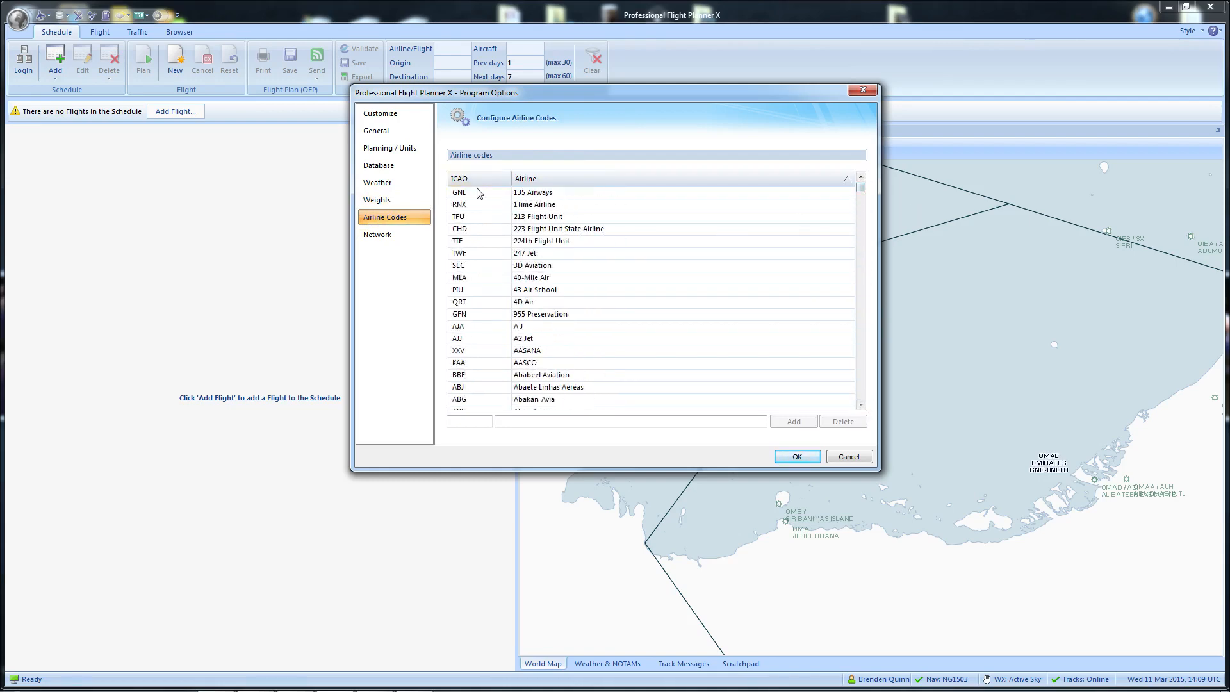
left_click_drag(862, 187, 861, 204)
scroll(584, 357, "down", 10)
scroll(585, 356, "down", 10)
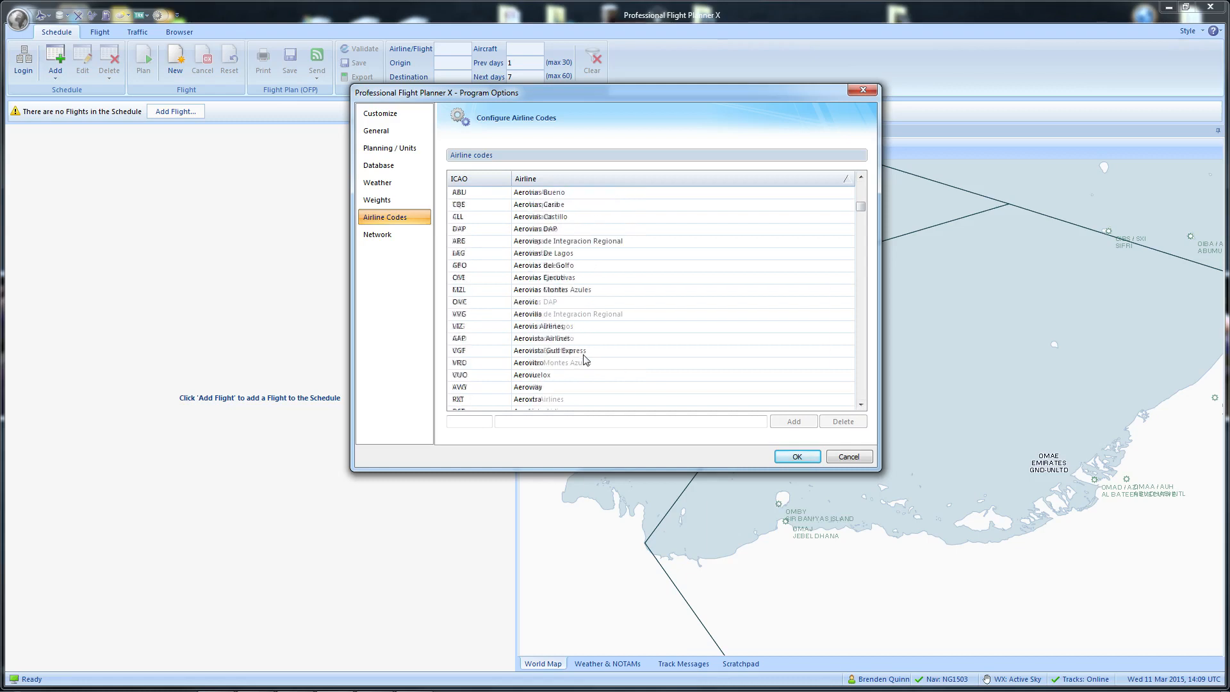
scroll(591, 367, "down", 4)
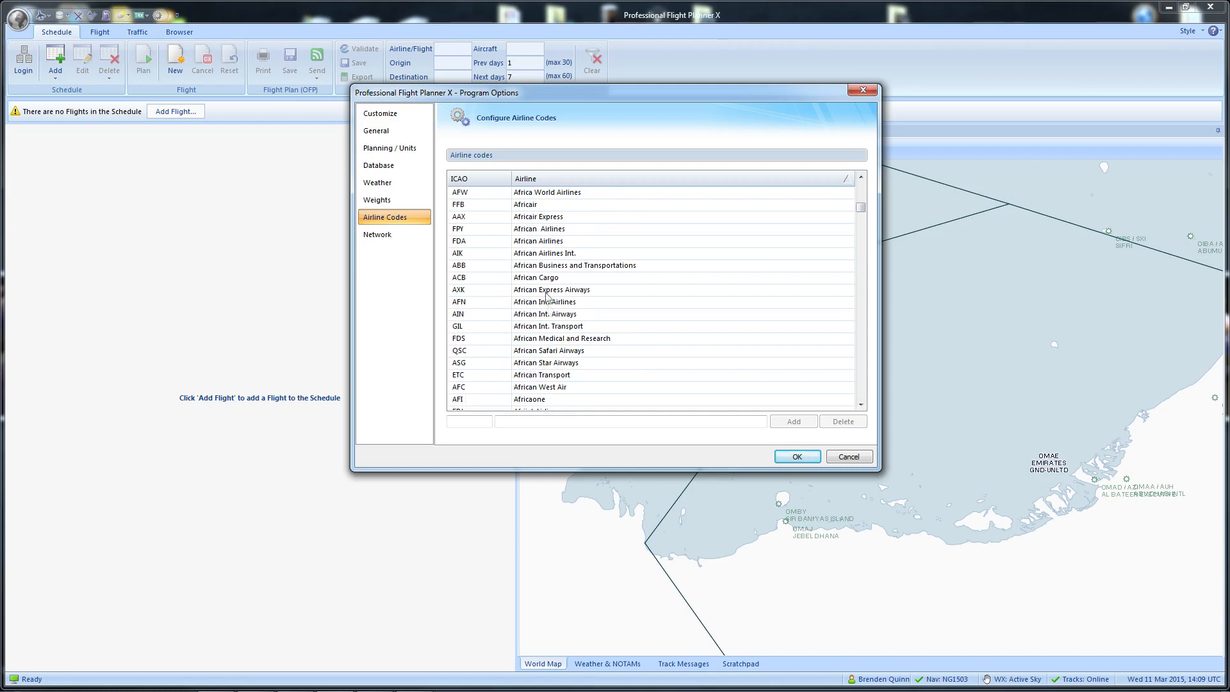
scroll(566, 311, "down", 15)
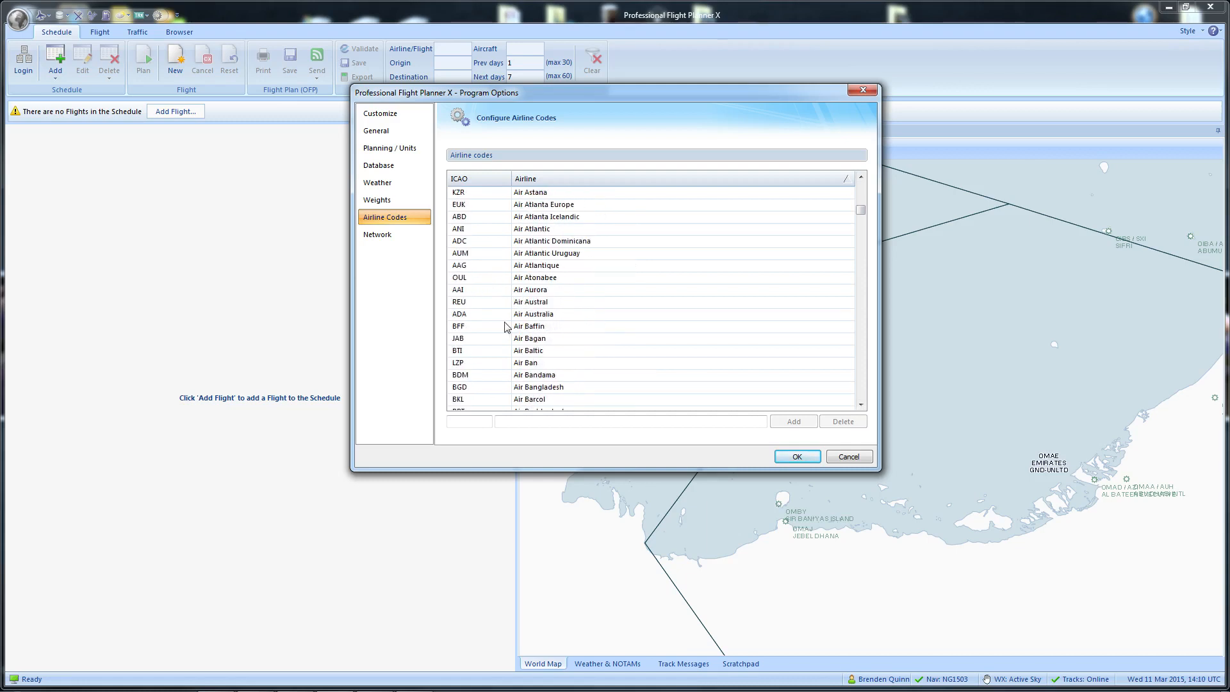
scroll(589, 327, "down", 10)
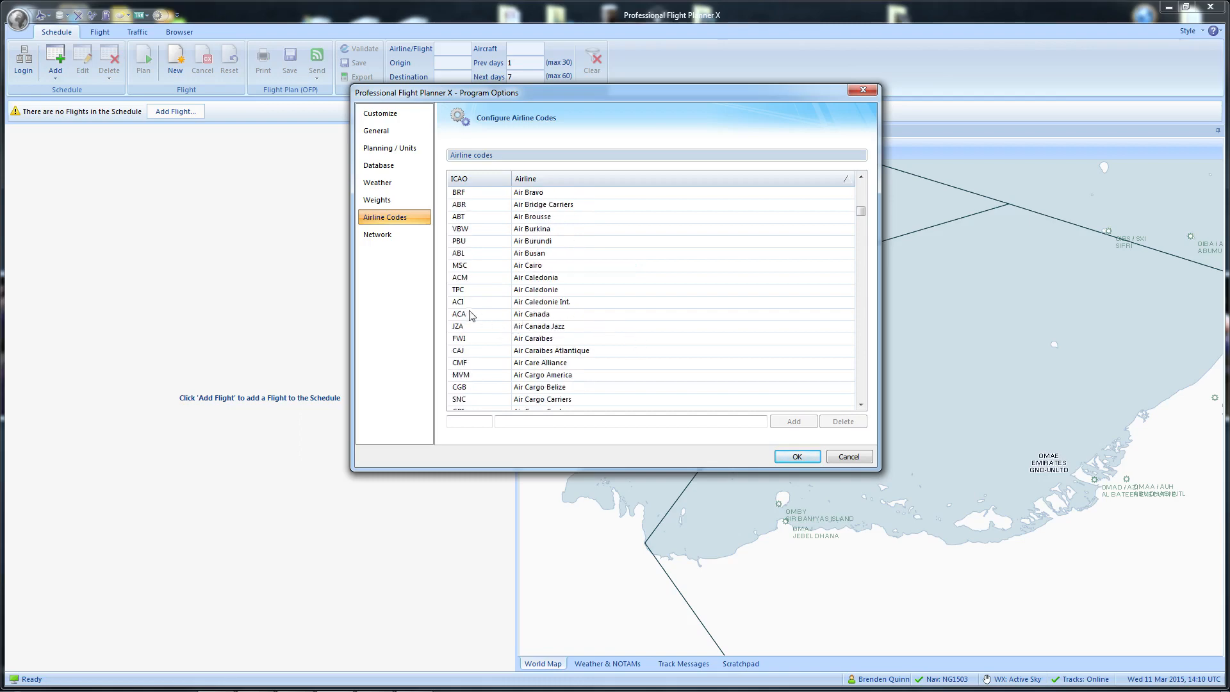
mouse_move(861, 208)
left_mouse_down()
mouse_move(861, 256)
mouse_move(860, 184)
left_mouse_up()
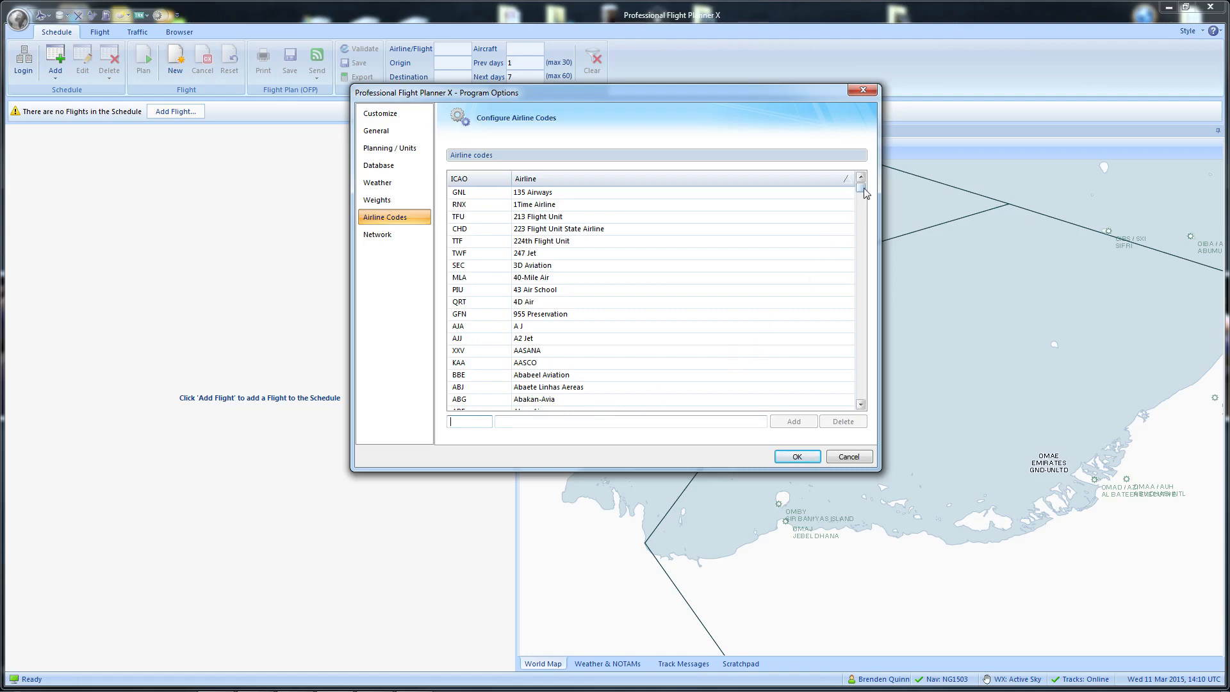
Step: Find British Airways in the airline codes list and select its entry to view the code
left_click_drag(863, 191, 859, 244)
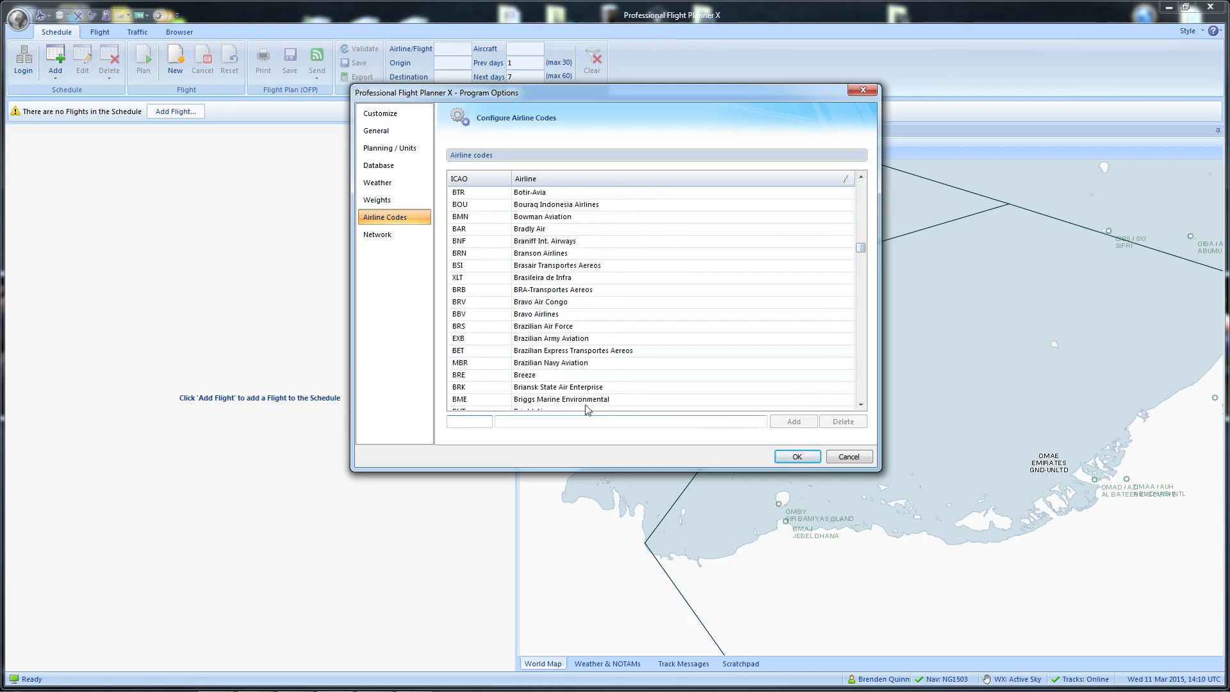
left_click_drag(861, 405, 863, 404)
left_click(483, 352)
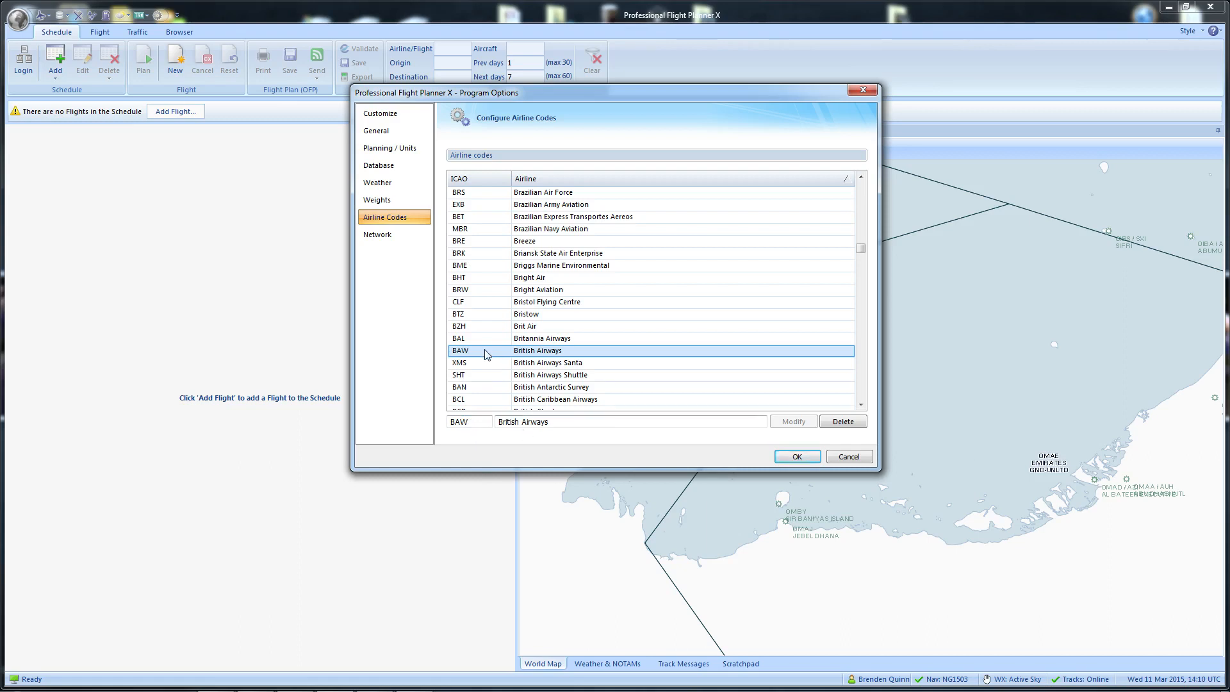
Step: Add a new airline named Flyuk with the ICAO code UKV to the airline codes
left_click_drag(861, 247, 870, 186)
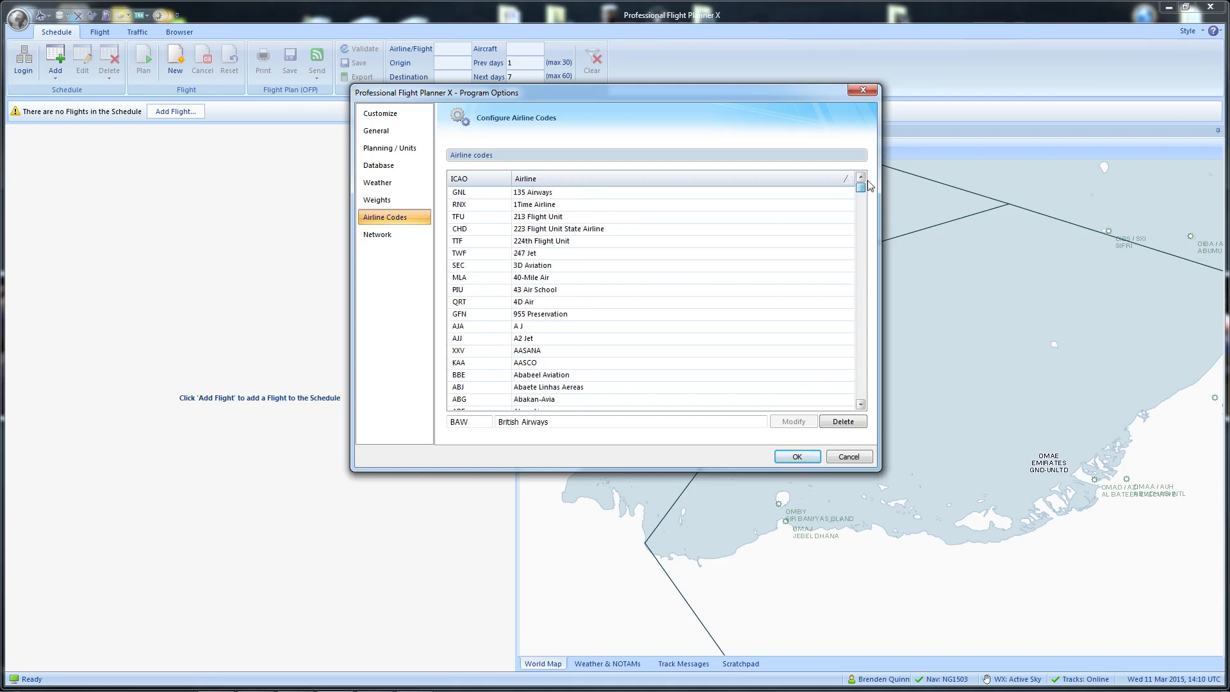
double_click(481, 422)
type("UKV")
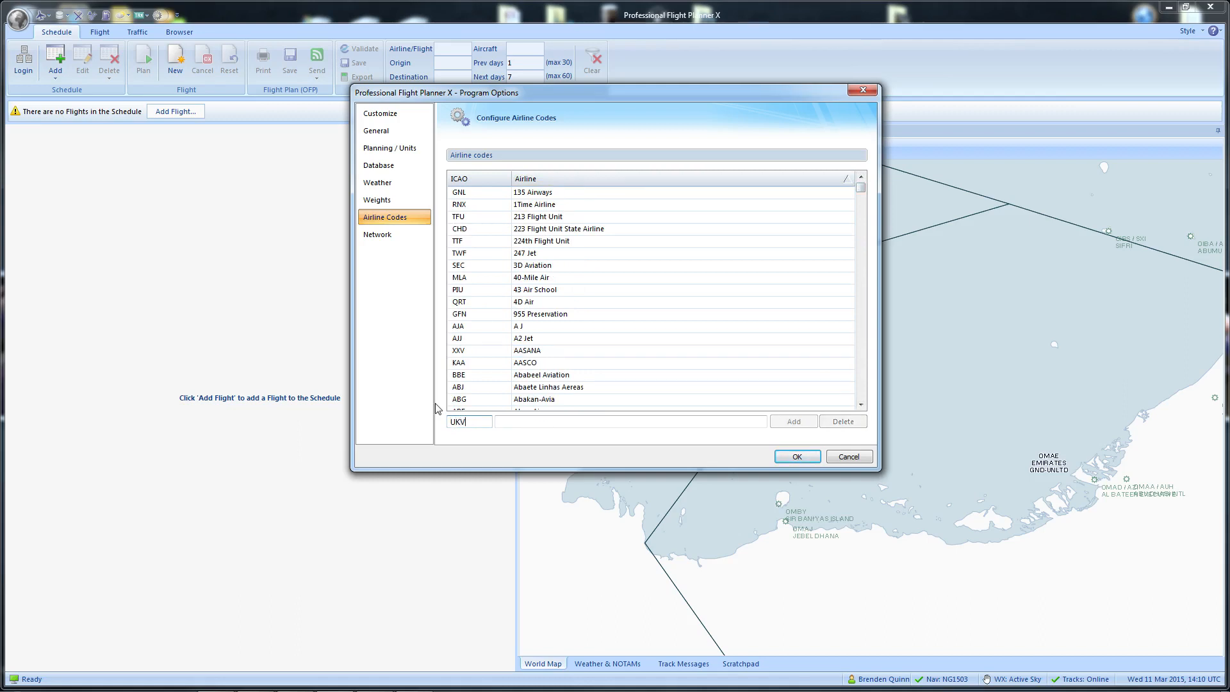
left_click(526, 421)
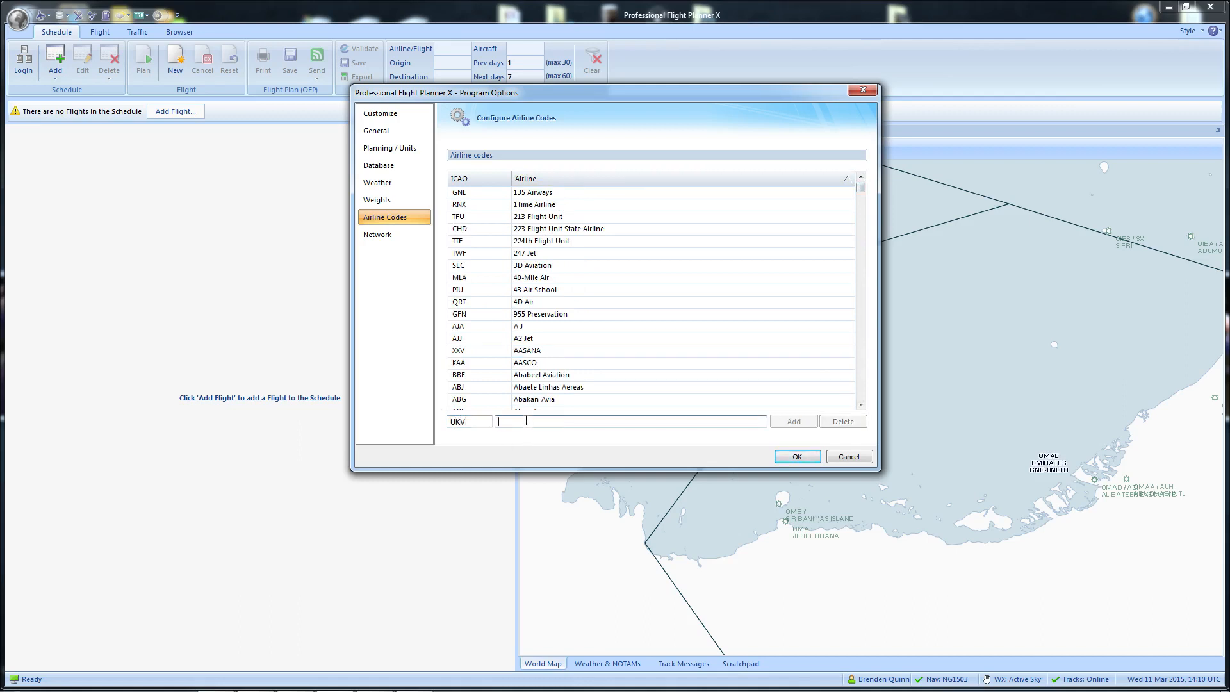
type("Flyuk")
left_click(793, 426)
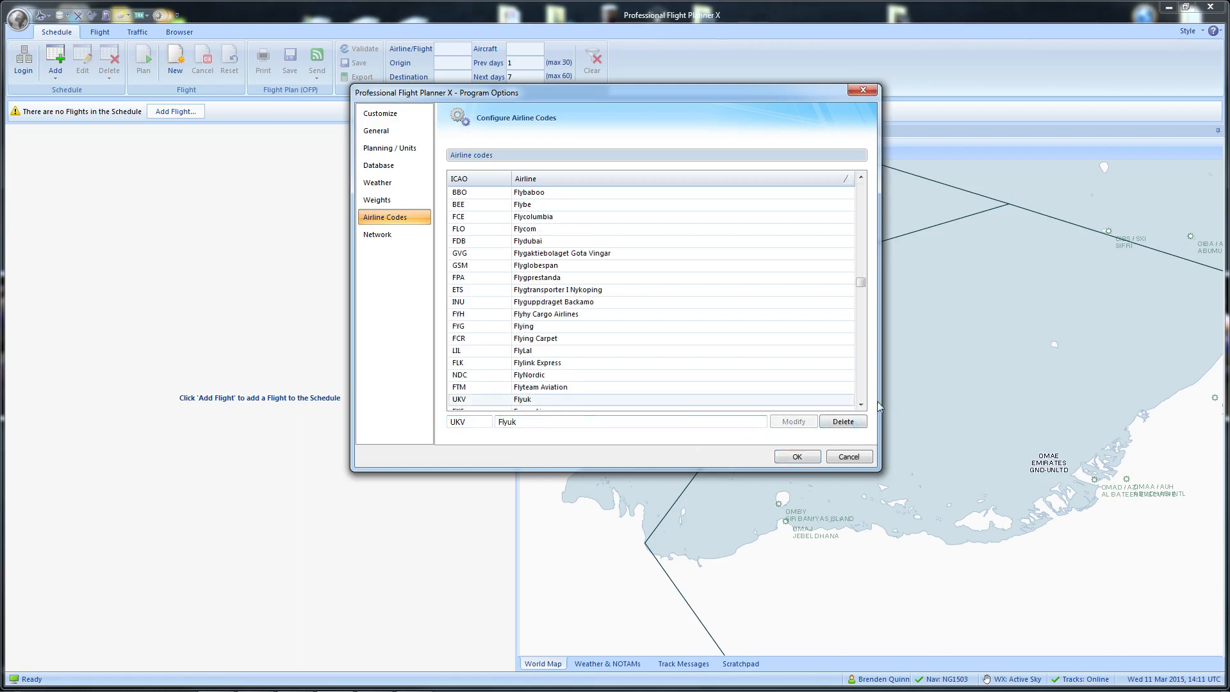
Step: Select the newly added Flyuk entry in the airline codes list to check it
scroll(861, 404, "down", 4)
left_click(476, 364)
left_click(476, 352)
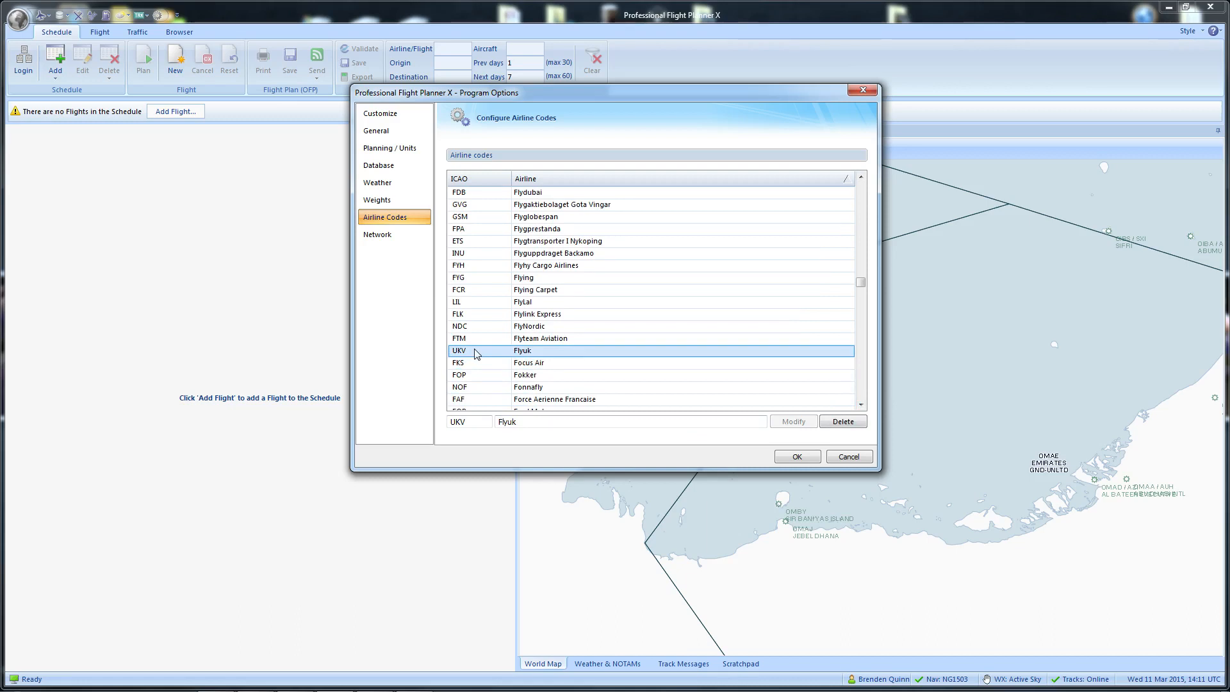
Step: Try to enter a new airline named Durkadurka Airways with the code DD, and select the Fokker entry instead
left_click_drag(478, 421, 441, 417)
type("DD")
left_click(541, 423)
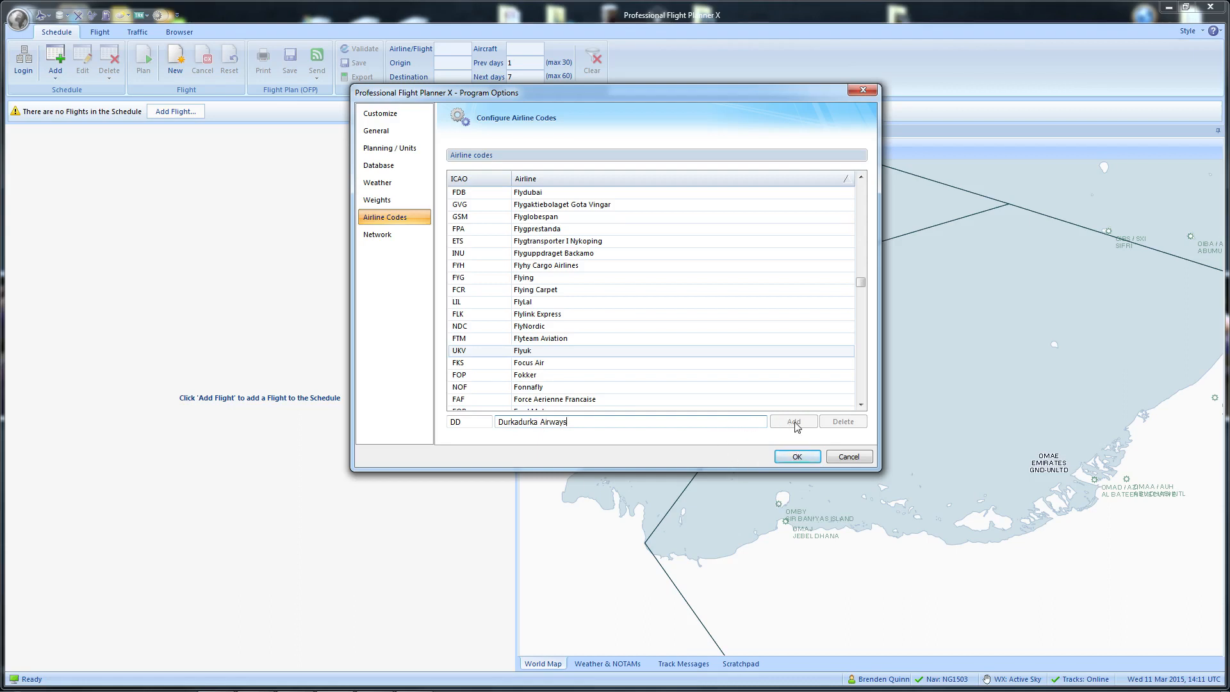
left_click(480, 422)
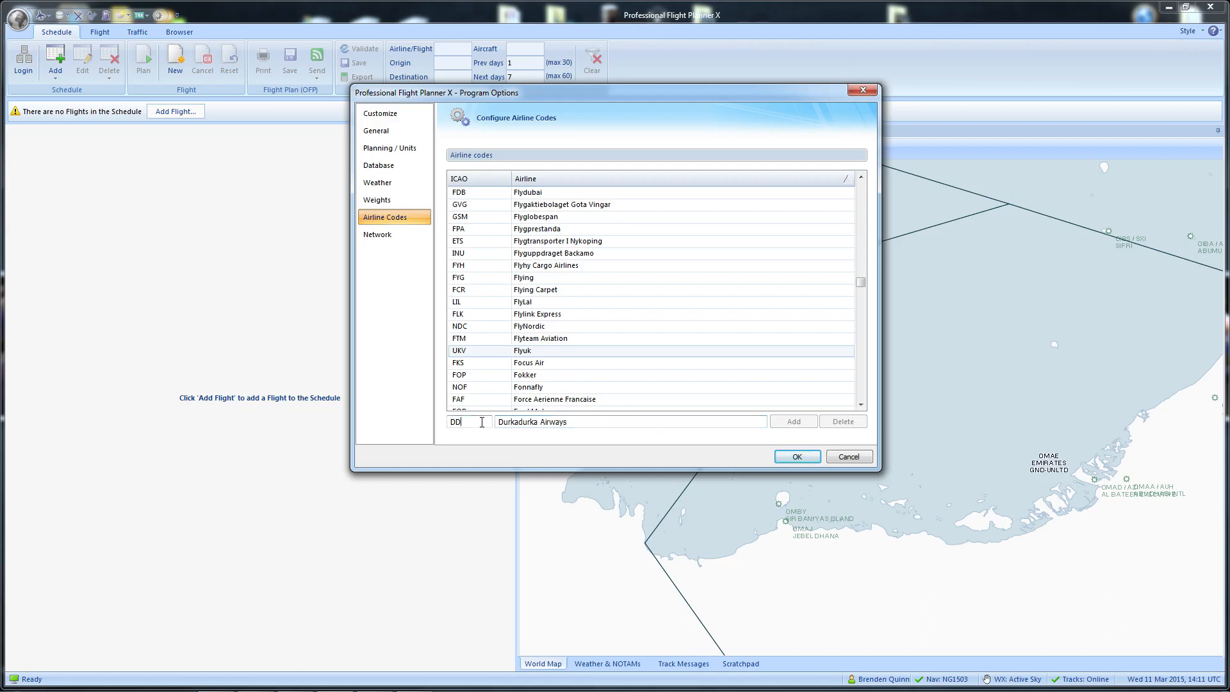
left_click(570, 377)
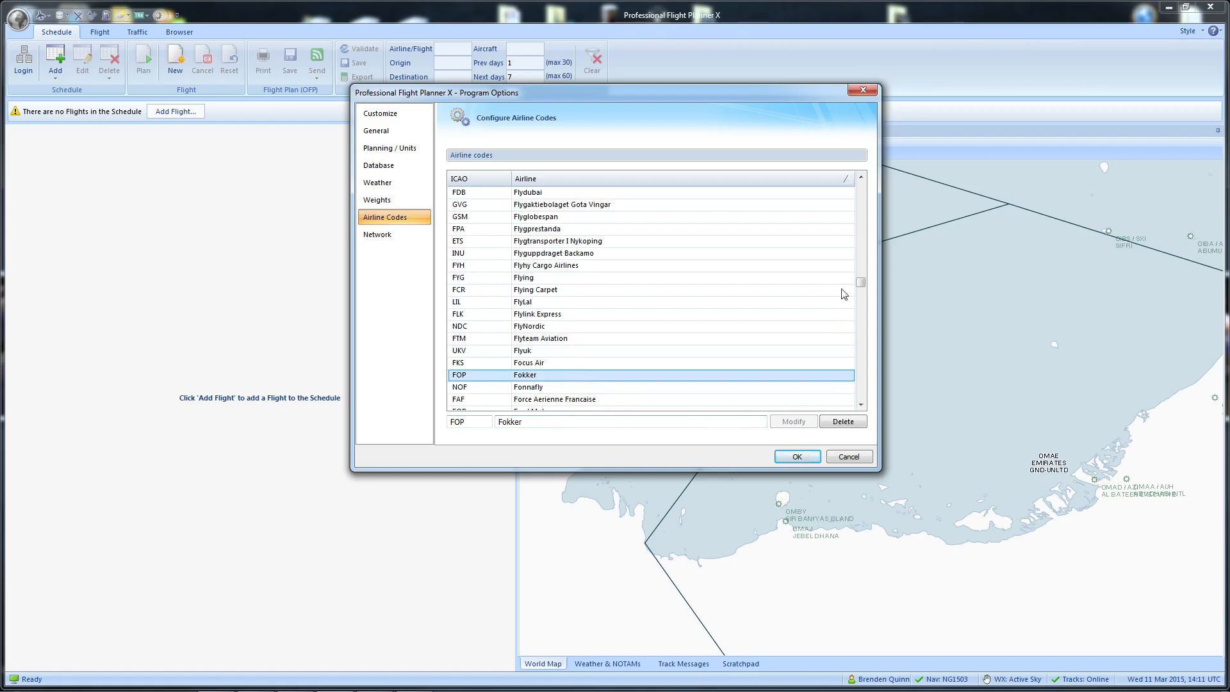
Step: Return to the start of the airline codes list and select the 247 Jet entry
left_click_drag(859, 280, 858, 172)
left_click(486, 420)
double_click(485, 422)
left_click(659, 254)
mouse_move(860, 187)
left_mouse_down()
mouse_move(857, 412)
mouse_move(859, 183)
left_mouse_up()
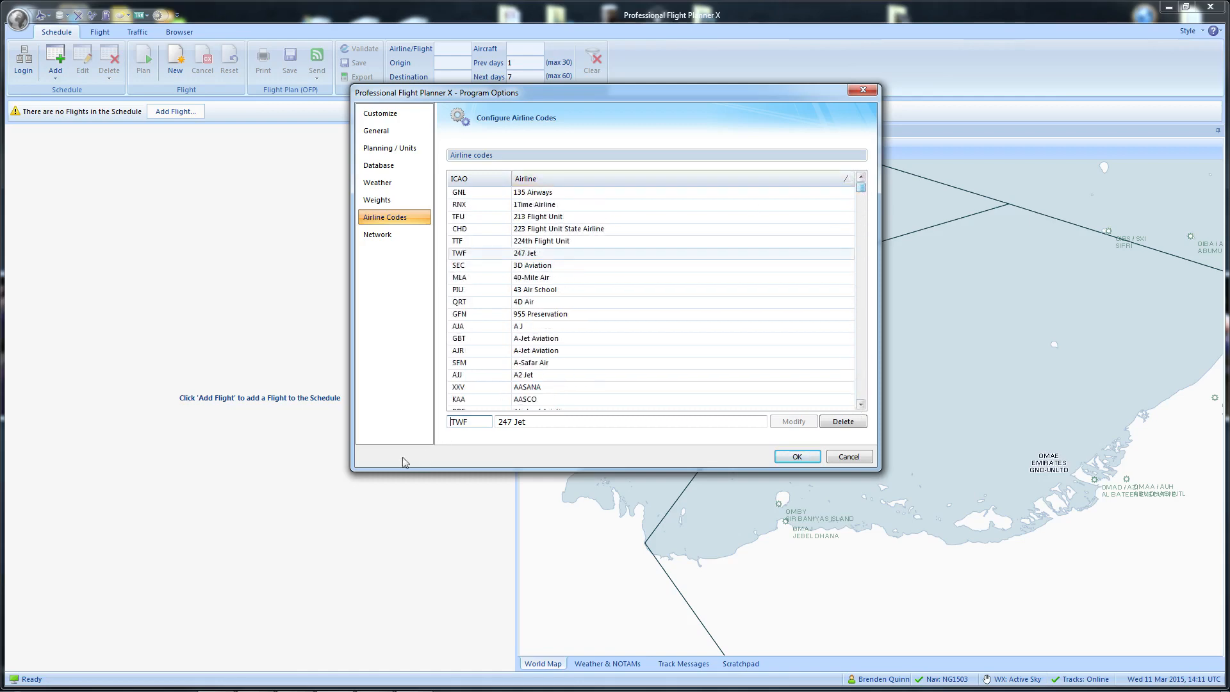
Step: Try to rename the airline with the code DDA to durkadurka, and select the Cyprus Turkish Airlines entry instead
key("Tab")
type("DD")
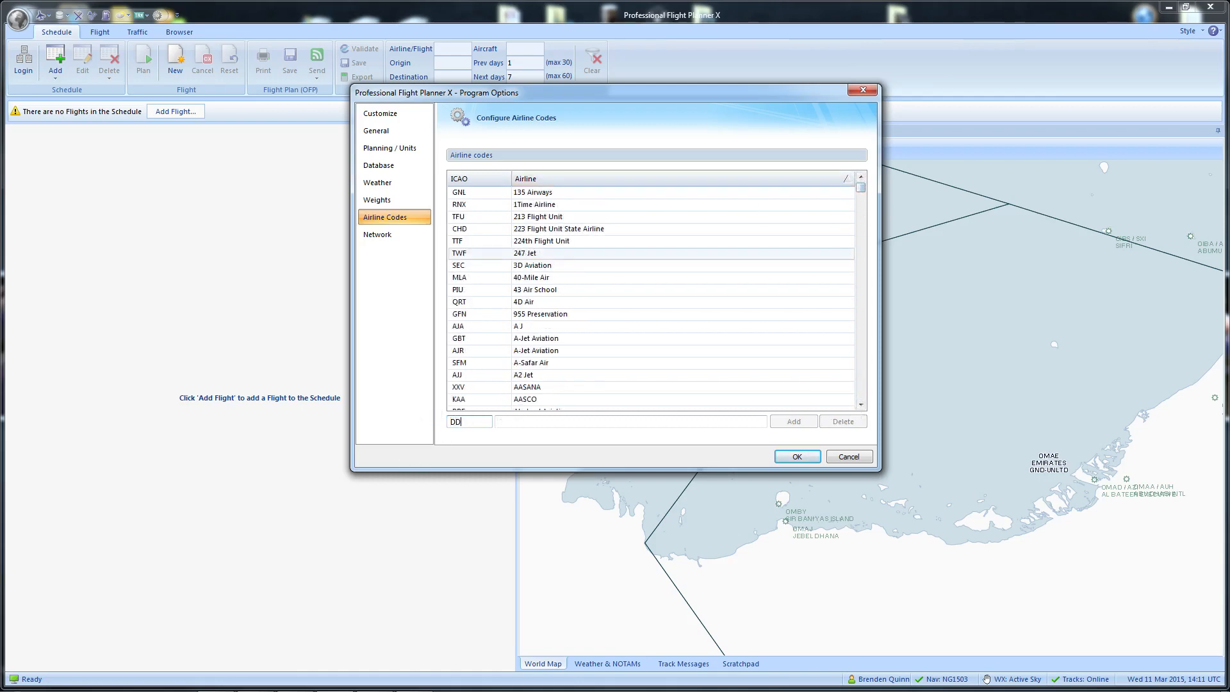
left_click(510, 422)
type("A")
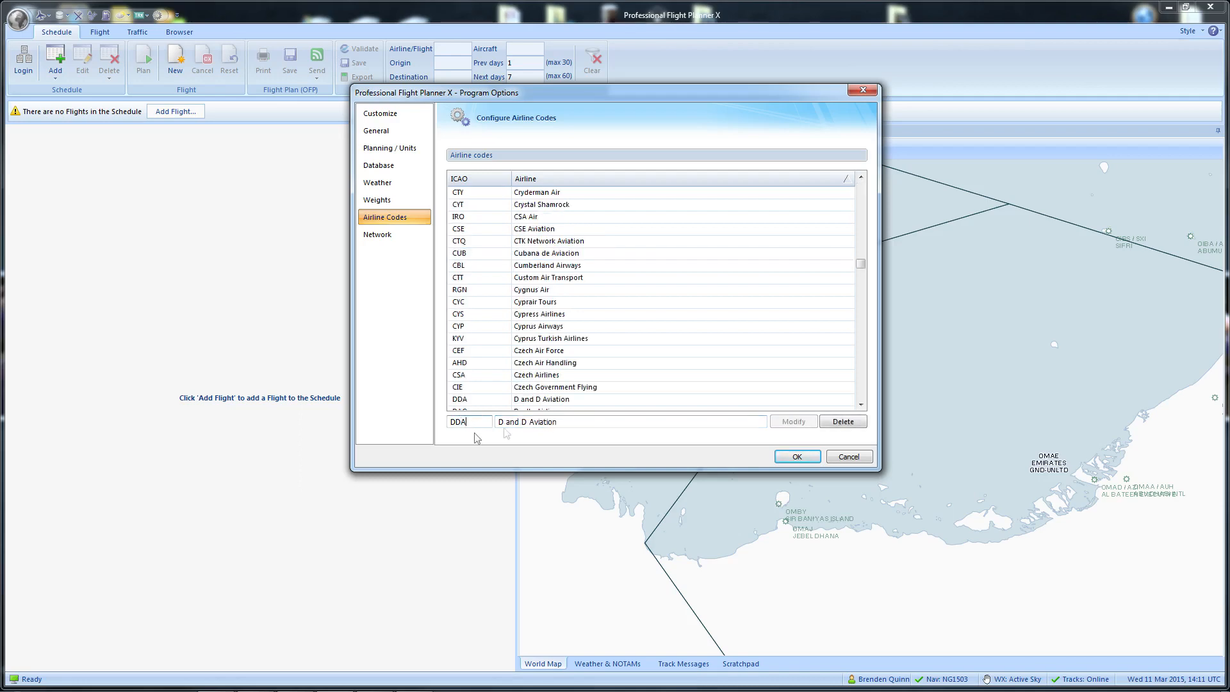
left_click_drag(586, 423, 494, 418)
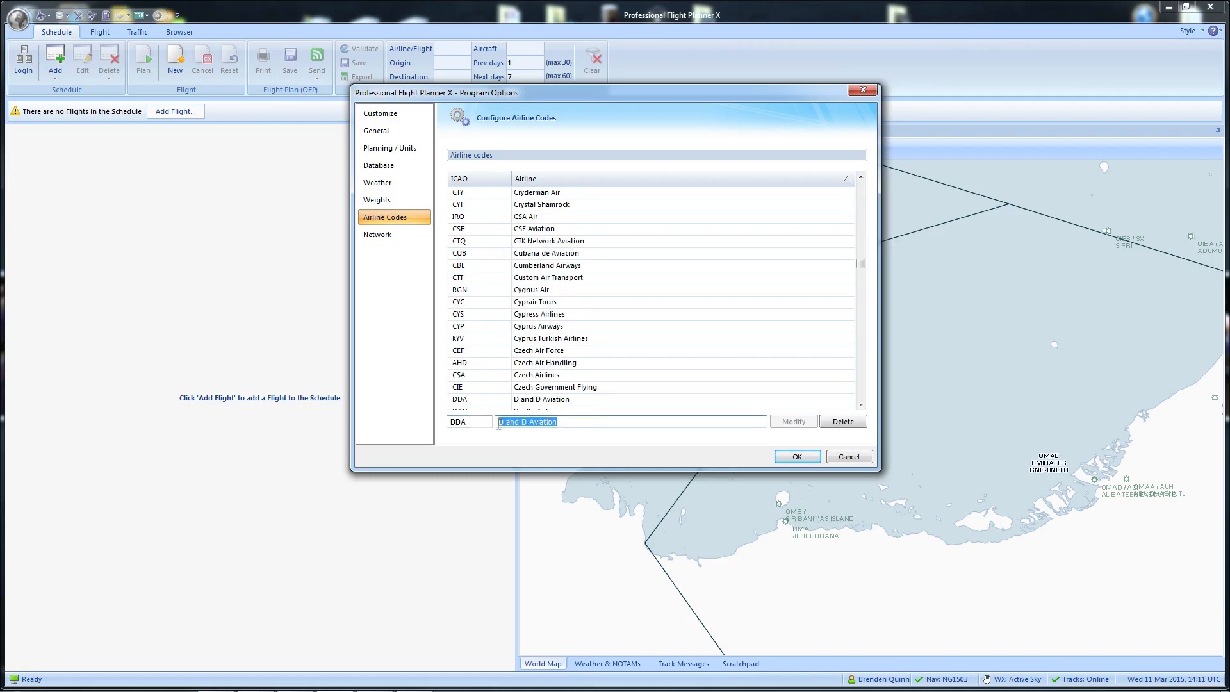
type("durkadurka")
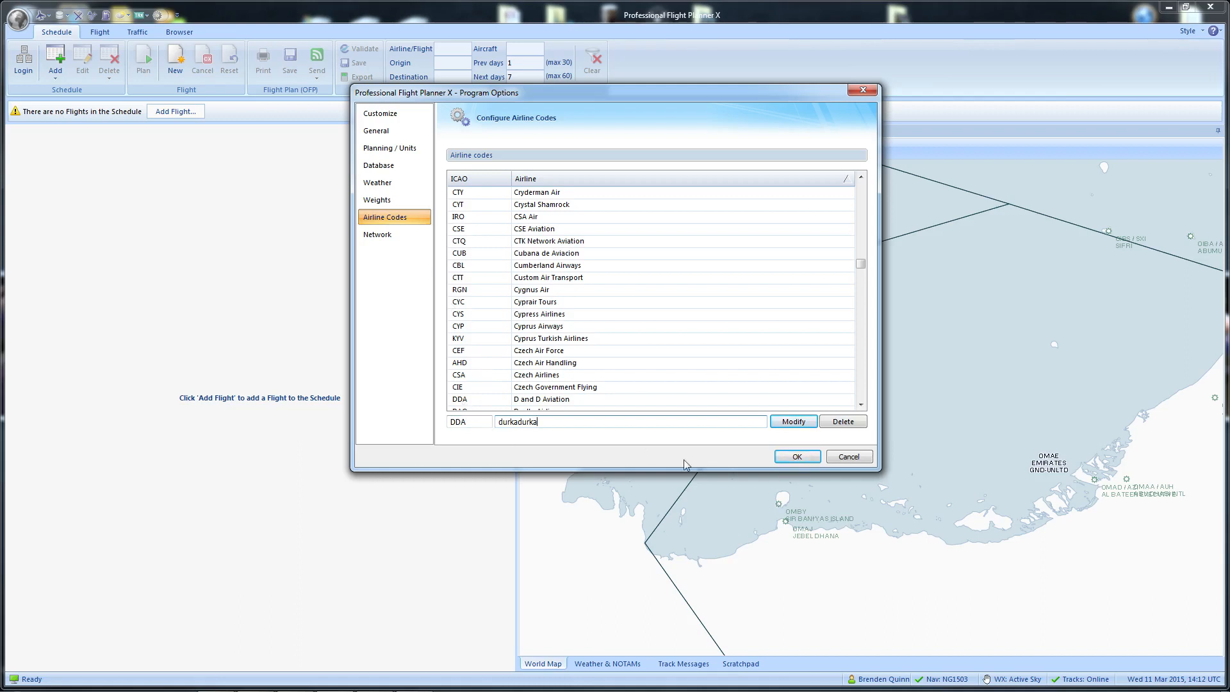
left_click(479, 288)
left_click(475, 338)
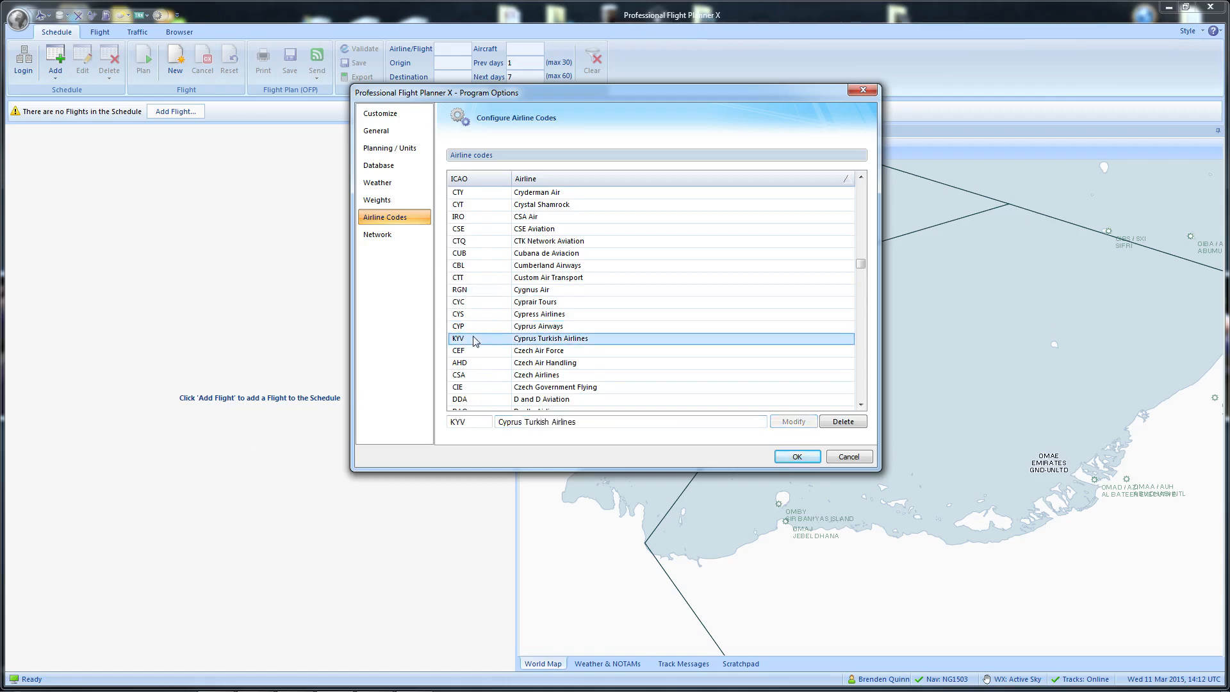
left_click_drag(860, 269, 738, 186)
Step: Open the Network settings and examine the VATSIM and IVAO server addresses
left_click(394, 237)
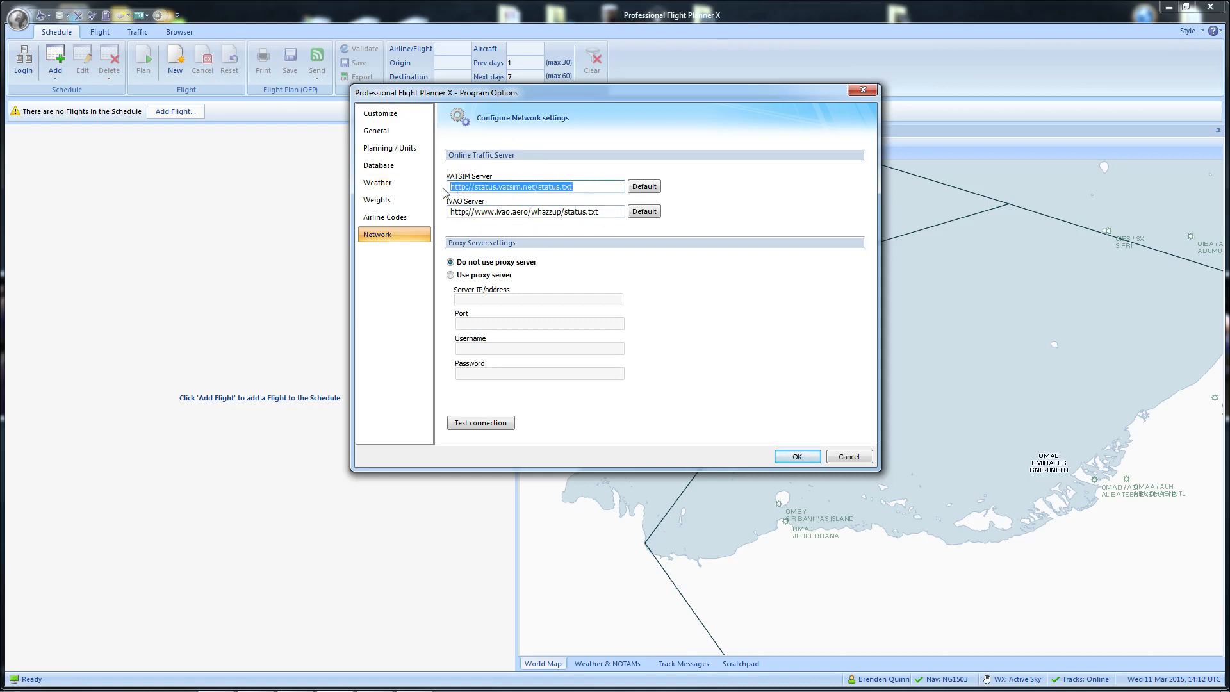
left_click_drag(609, 213, 450, 212)
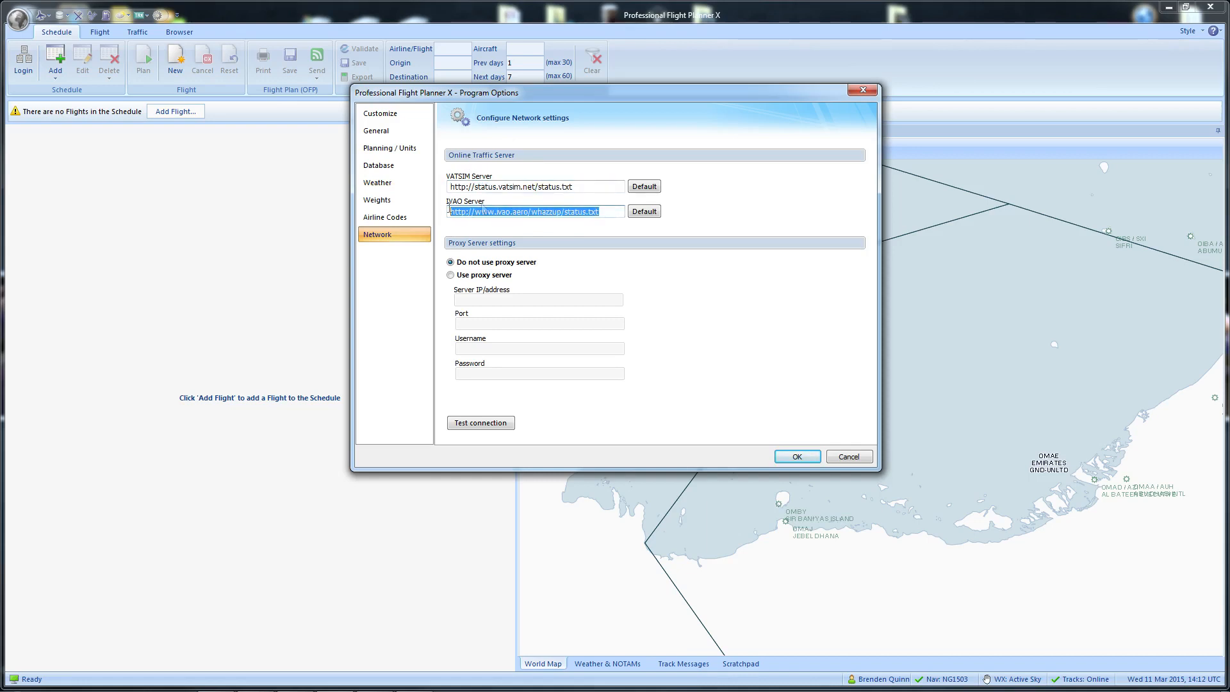
left_click(591, 186)
left_click_drag(591, 186, 450, 186)
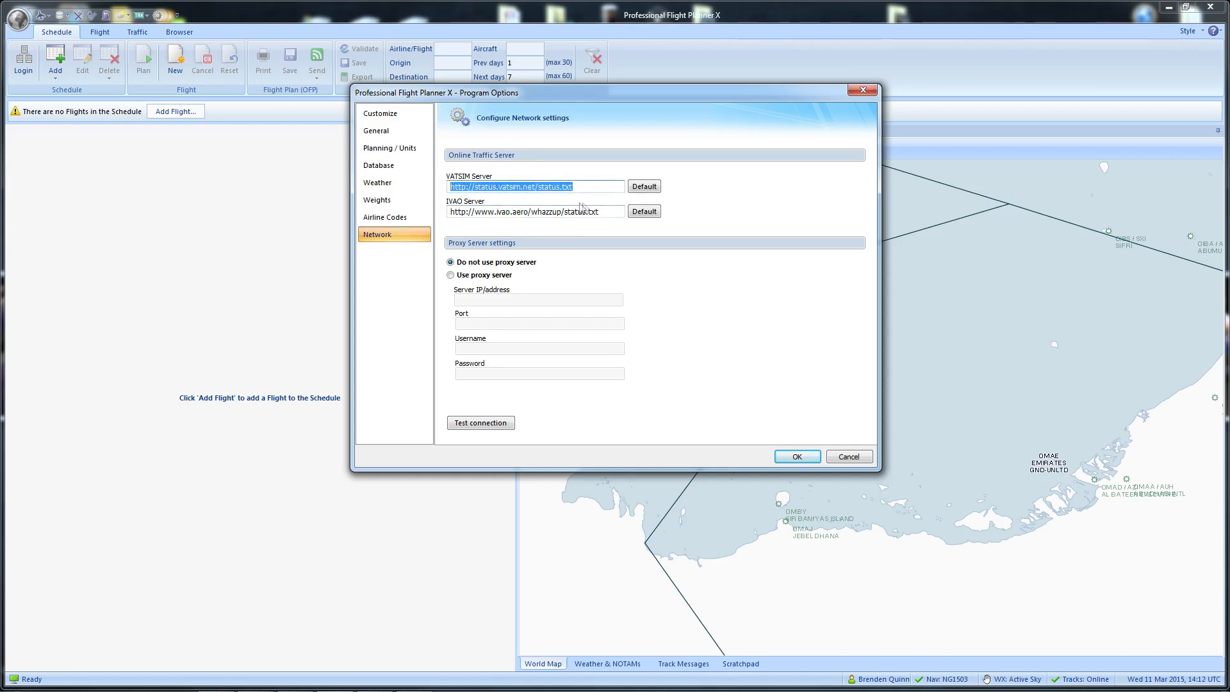
left_click_drag(614, 211, 442, 214)
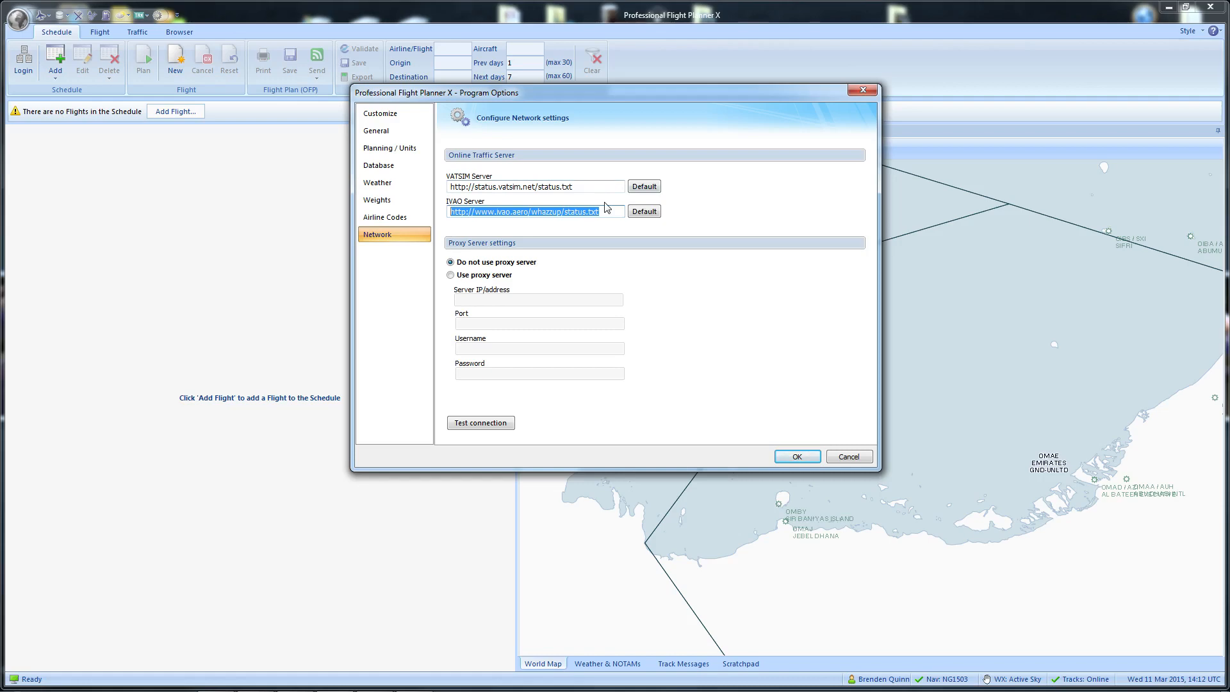
Step: Review the Customize, General and Planning / Units options, and close the Program Options without saving
left_click(387, 117)
left_click(387, 132)
left_click(388, 150)
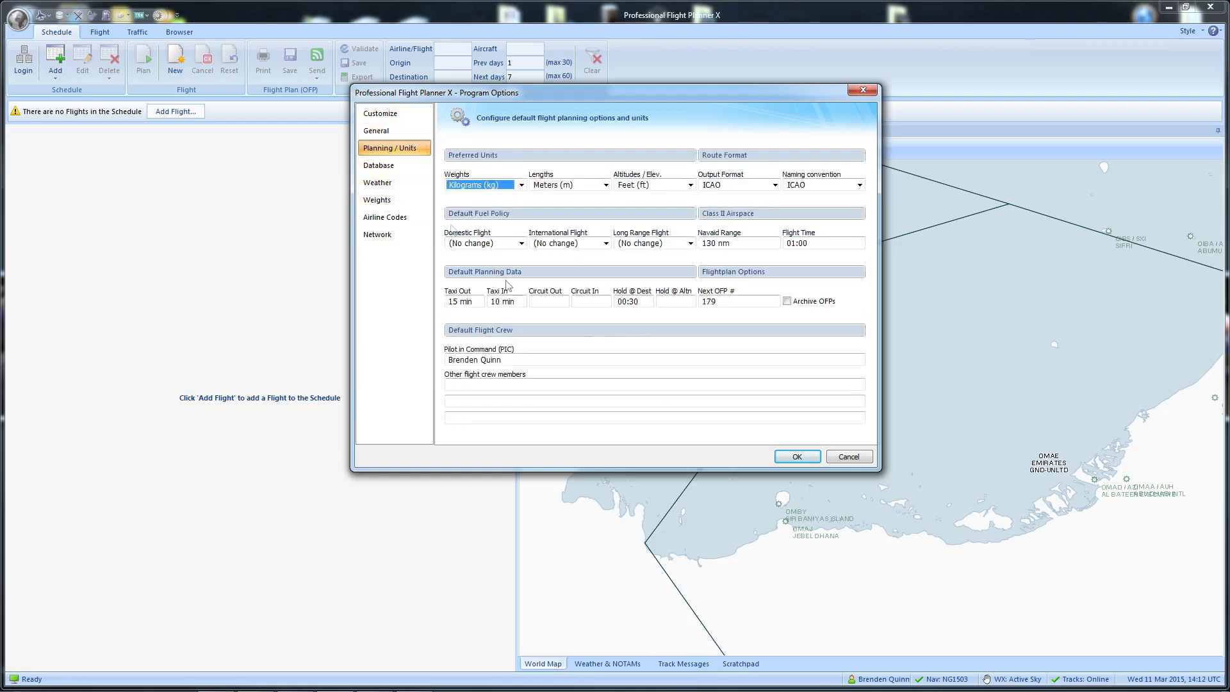
left_click(854, 458)
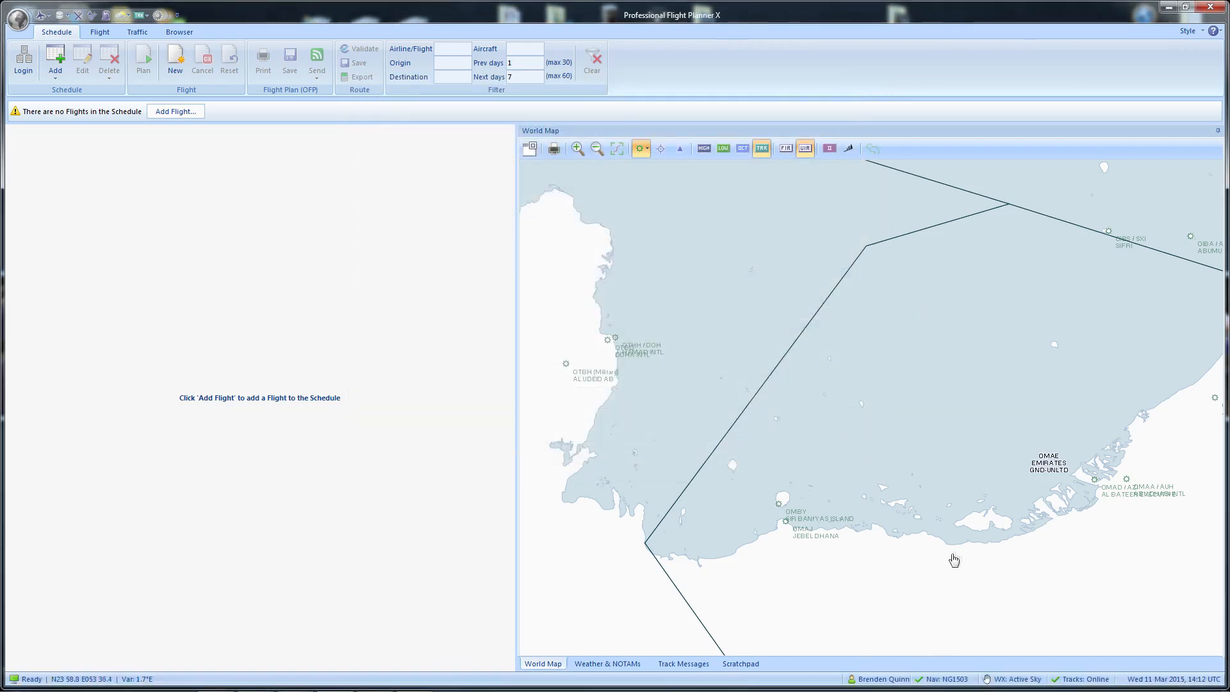
Step: Check the General options through the dispatcher's status entry, and view the source choices for the oceanic tracks without changing them
left_click(884, 682)
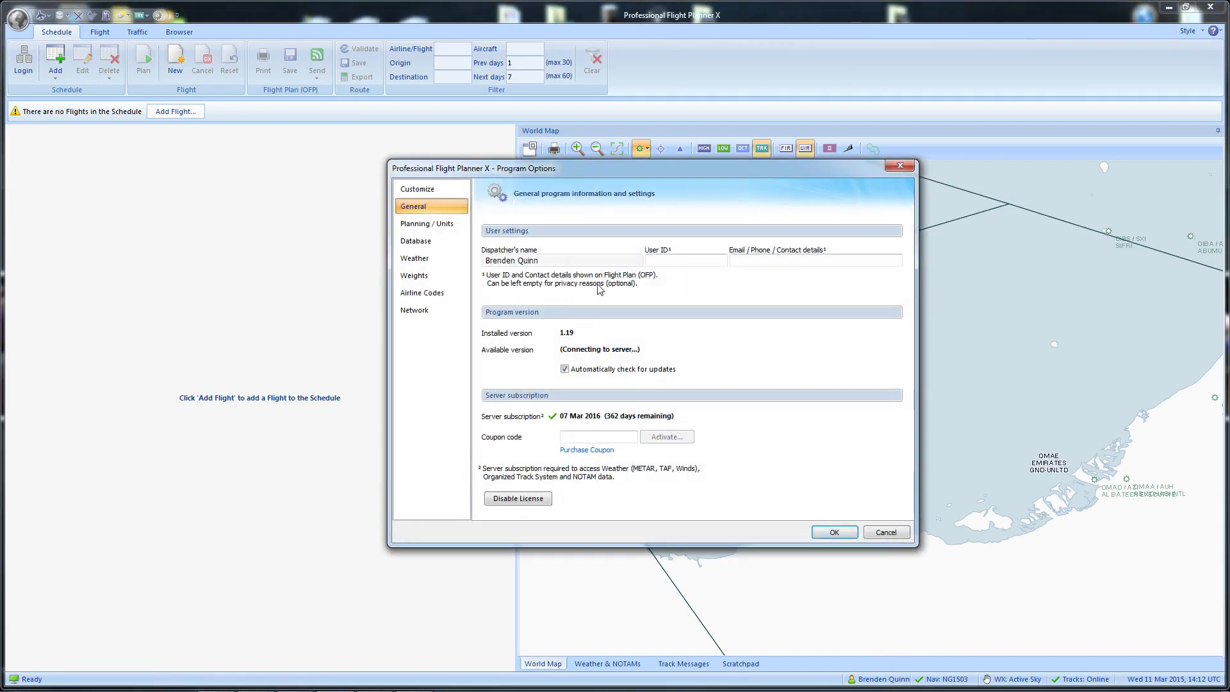
left_click(887, 533)
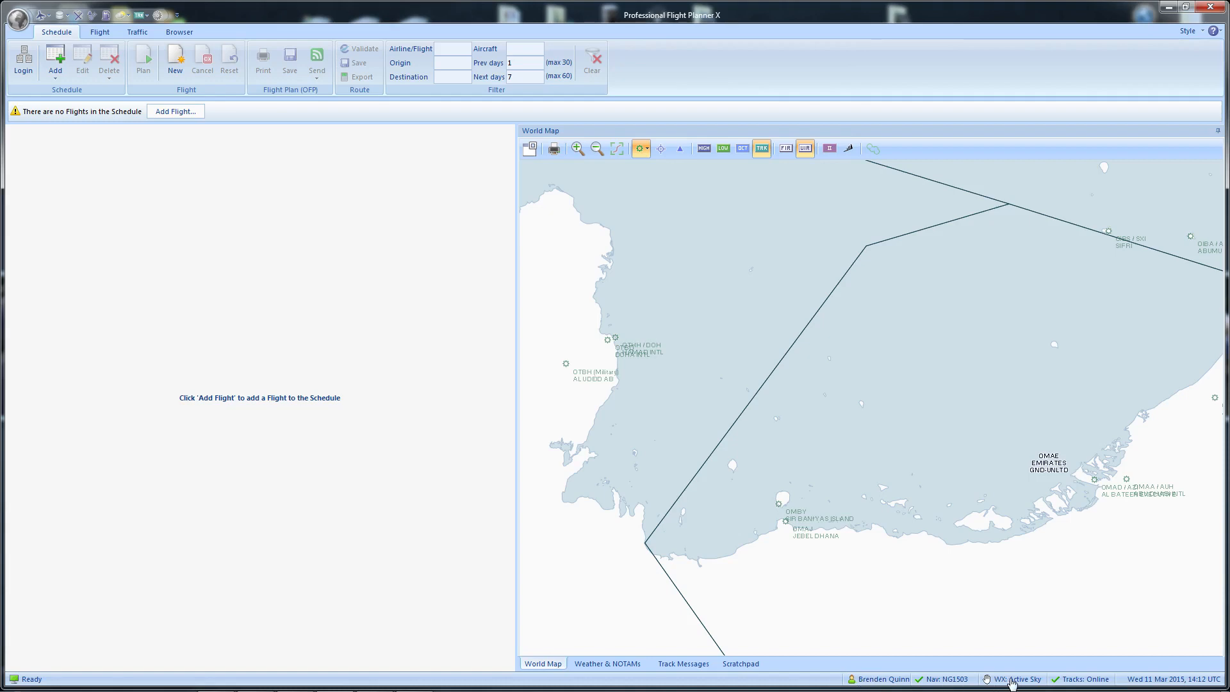
left_click(1077, 681)
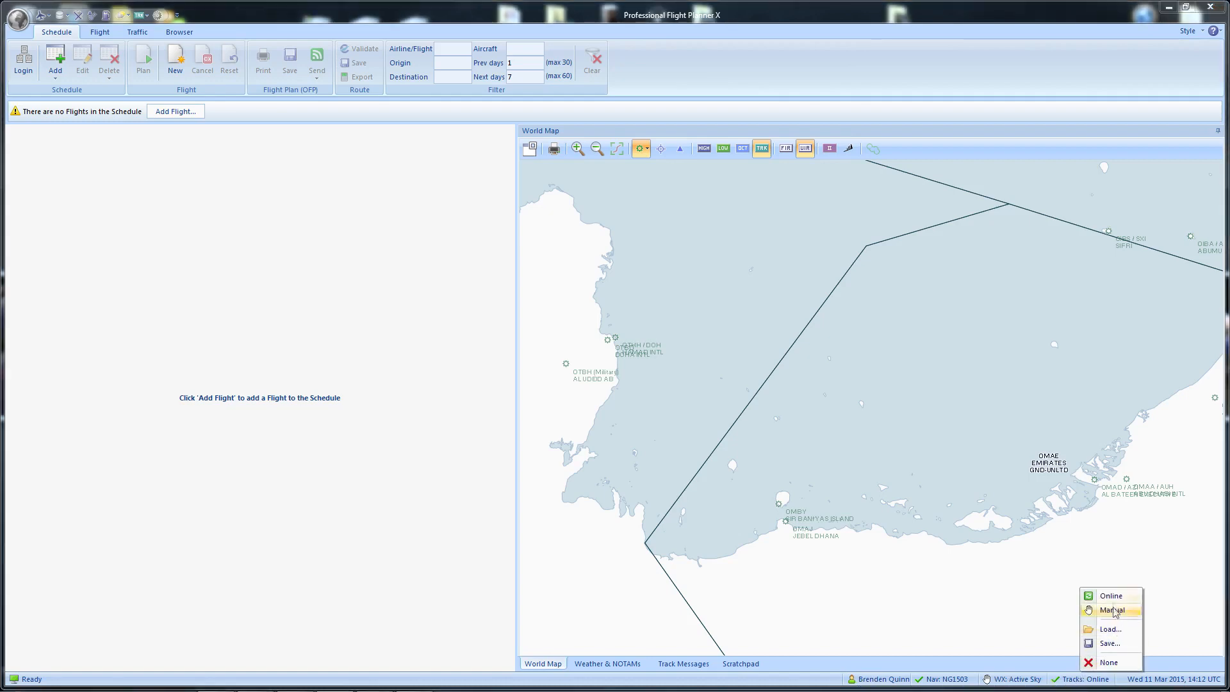
left_click(1036, 571)
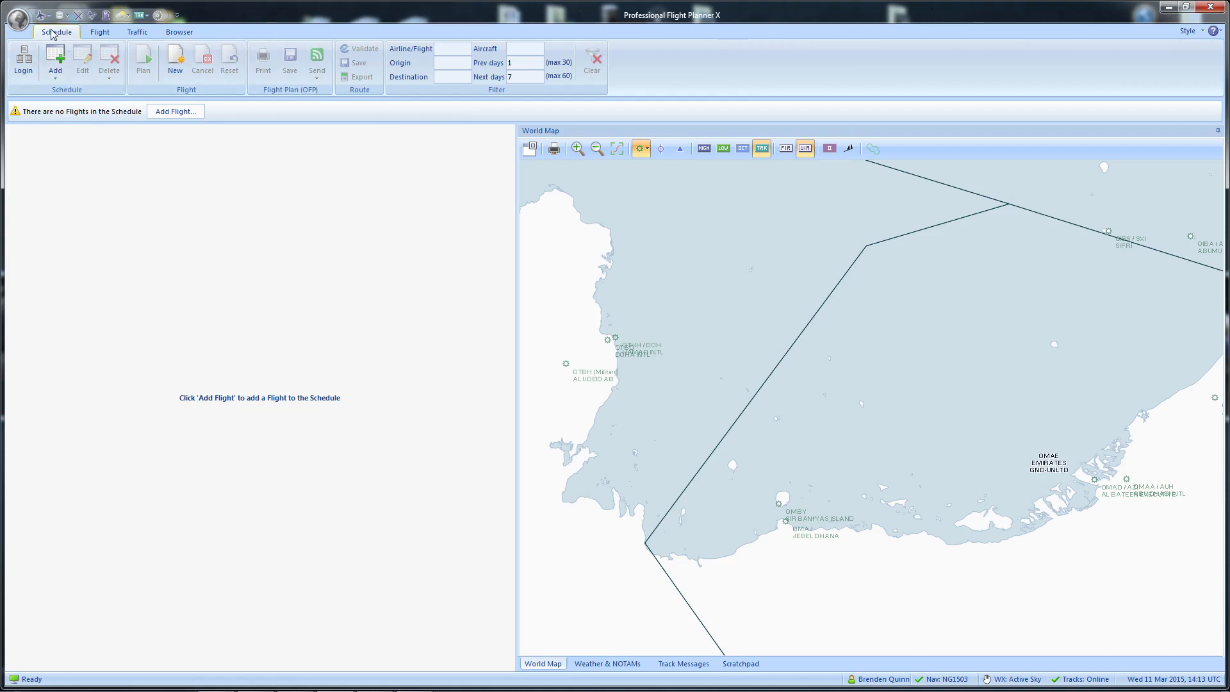
Step: View the flight planning page, return to the schedule, and decline adding the G-FLDO flight to it
left_click(86, 34)
left_click(55, 35)
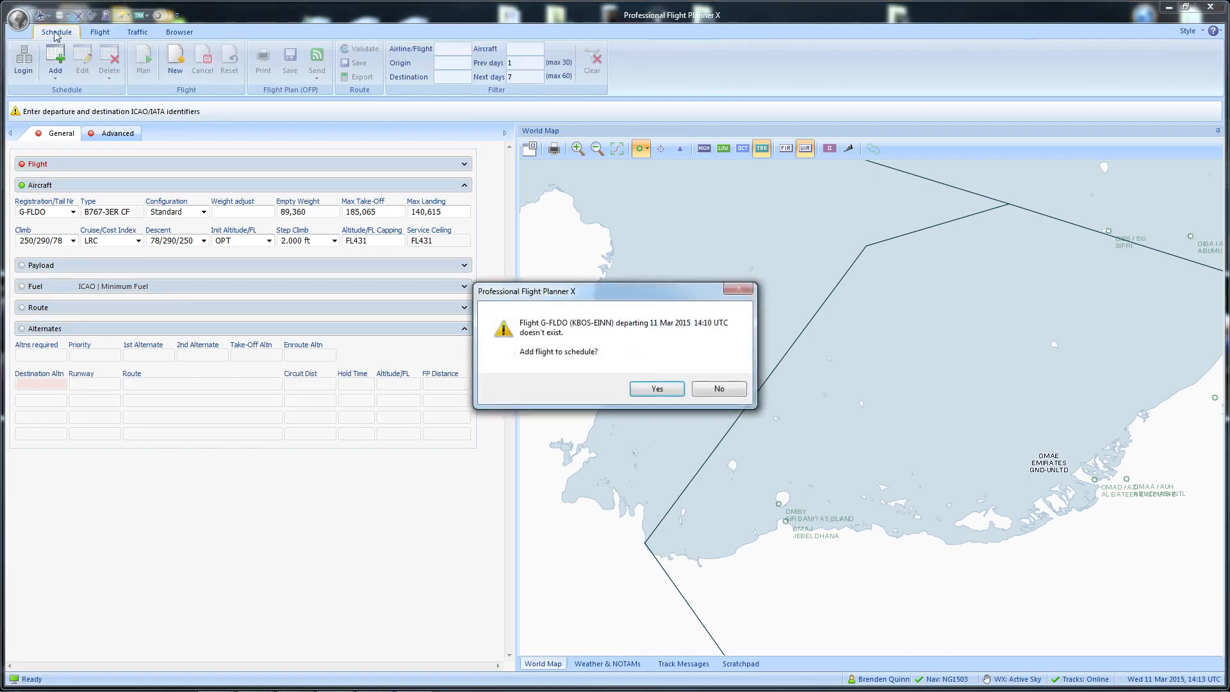
left_click(710, 390)
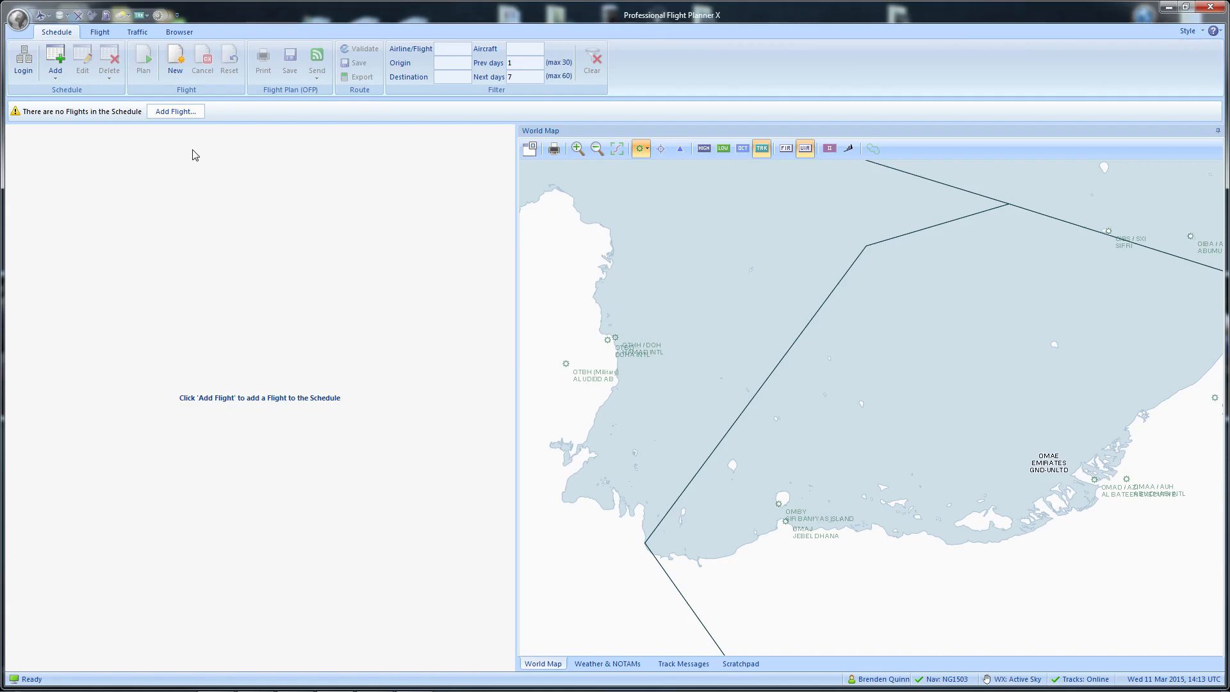
Step: Open the Add Flight form for the schedule to examine its fields, and close it without saving
left_click(56, 59)
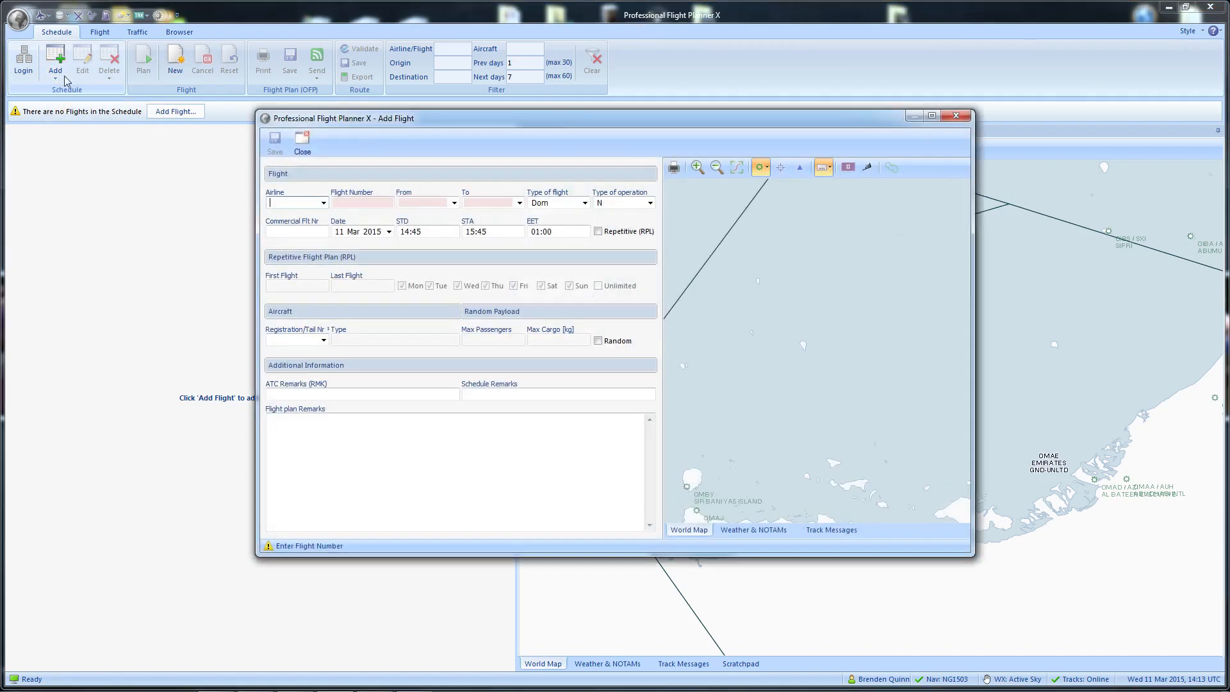
left_click_drag(500, 130, 421, 113)
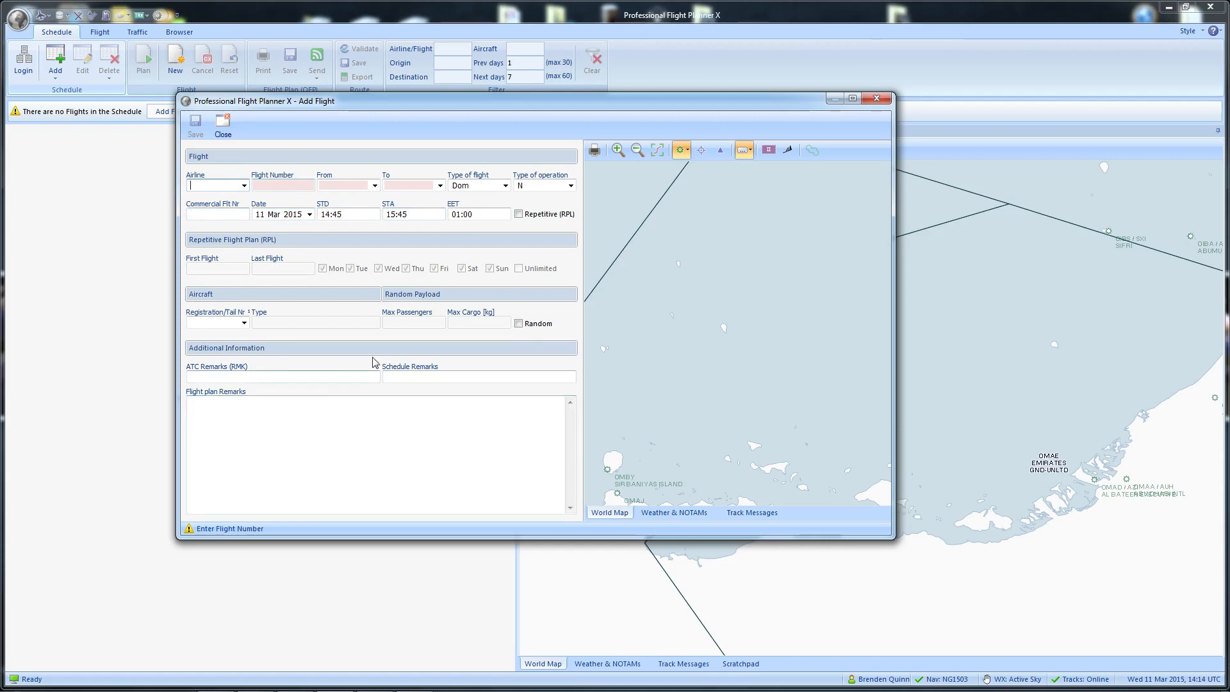
left_click(223, 125)
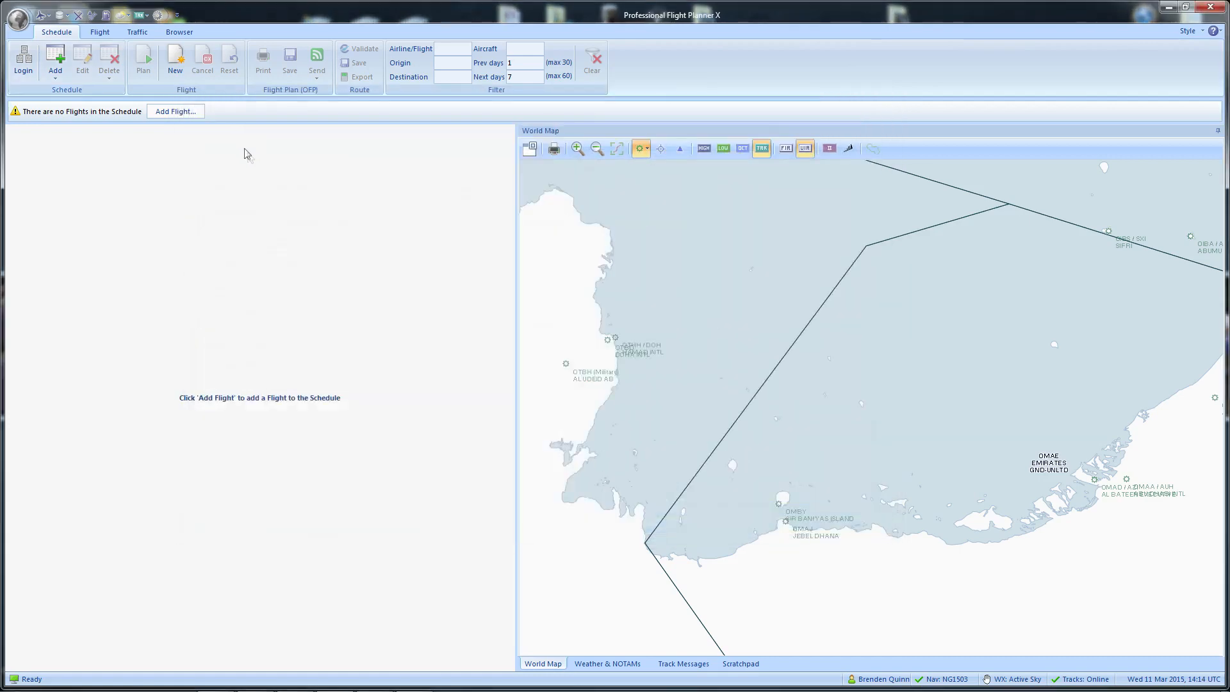
Step: View the blank new flight form, return to the schedule, and check the schedule's import and export choices
left_click(175, 59)
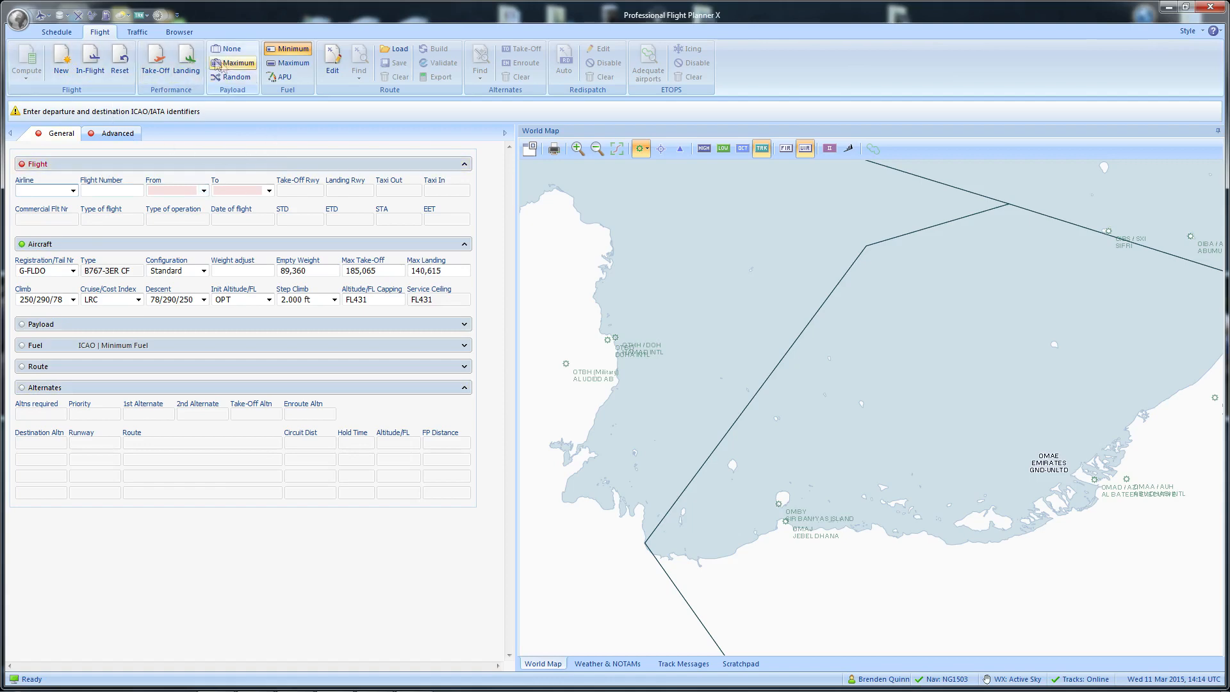
left_click(63, 35)
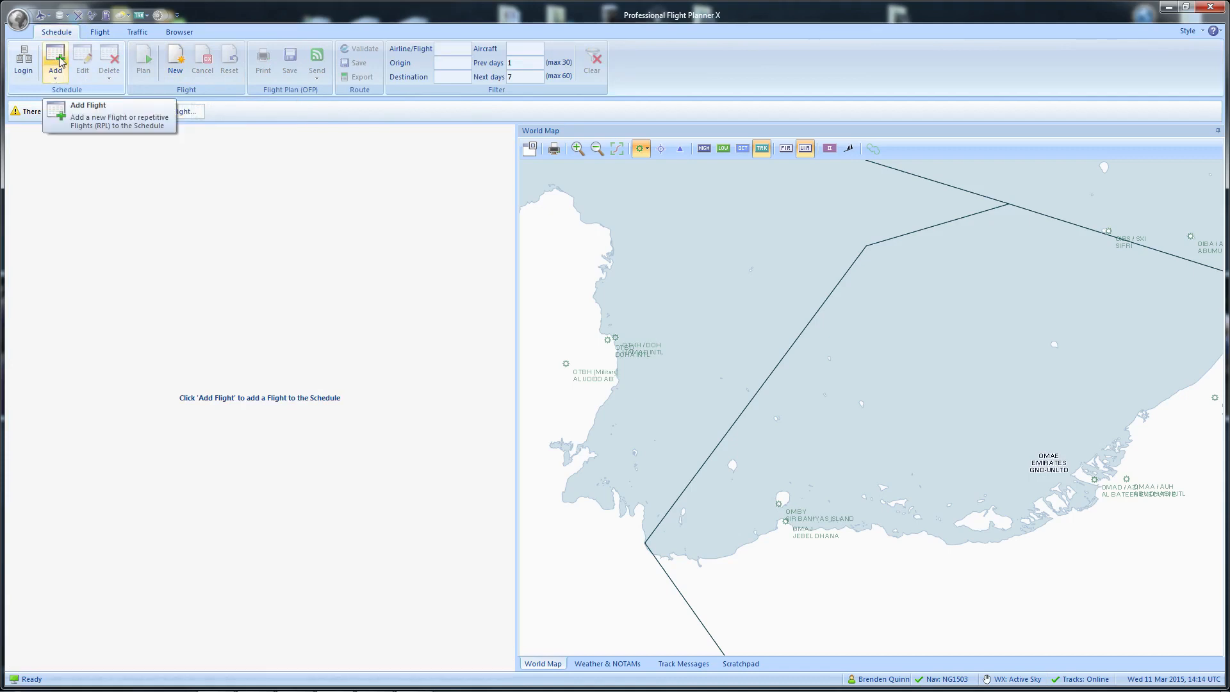
left_click(59, 79)
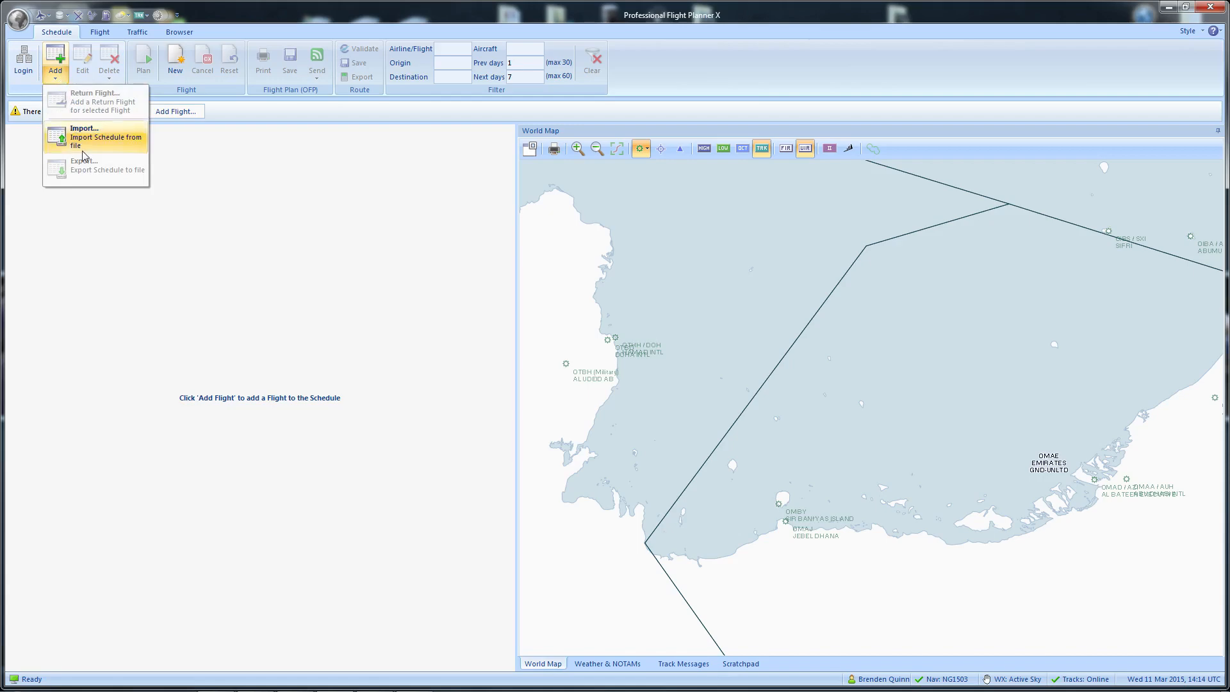
left_click(59, 67)
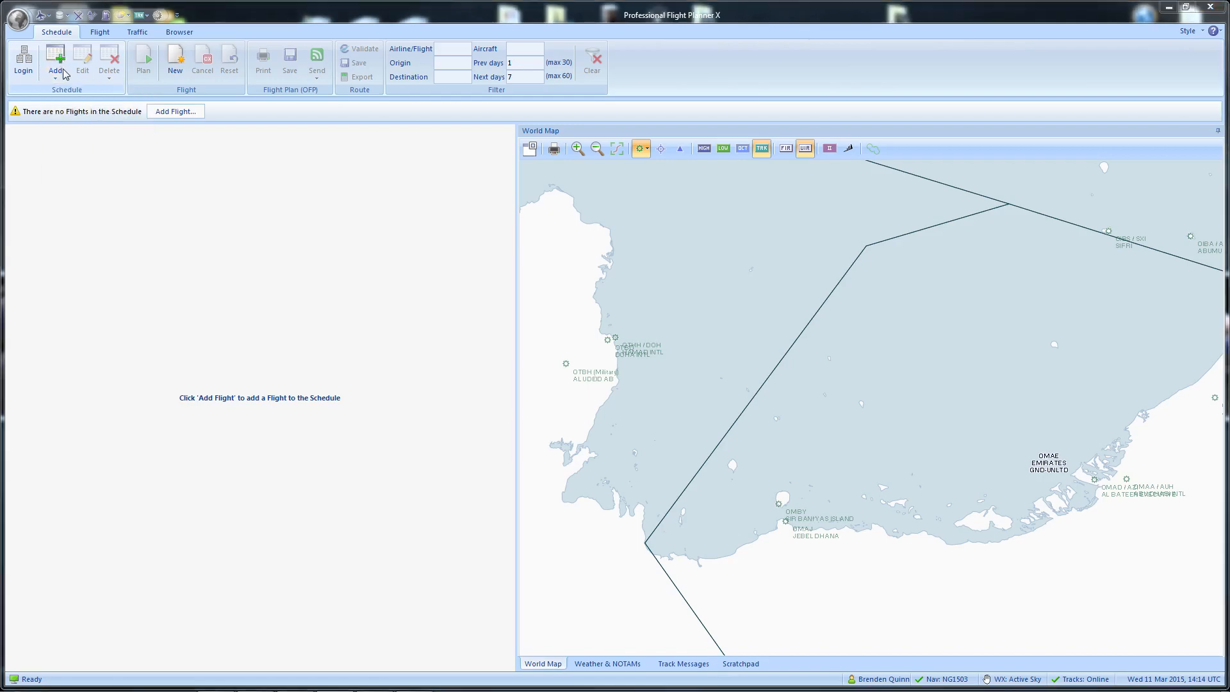
Step: Look at the schedule's Add Flight form once more and close it without adding a flight
left_click(64, 75)
left_click_drag(304, 109, 291, 133)
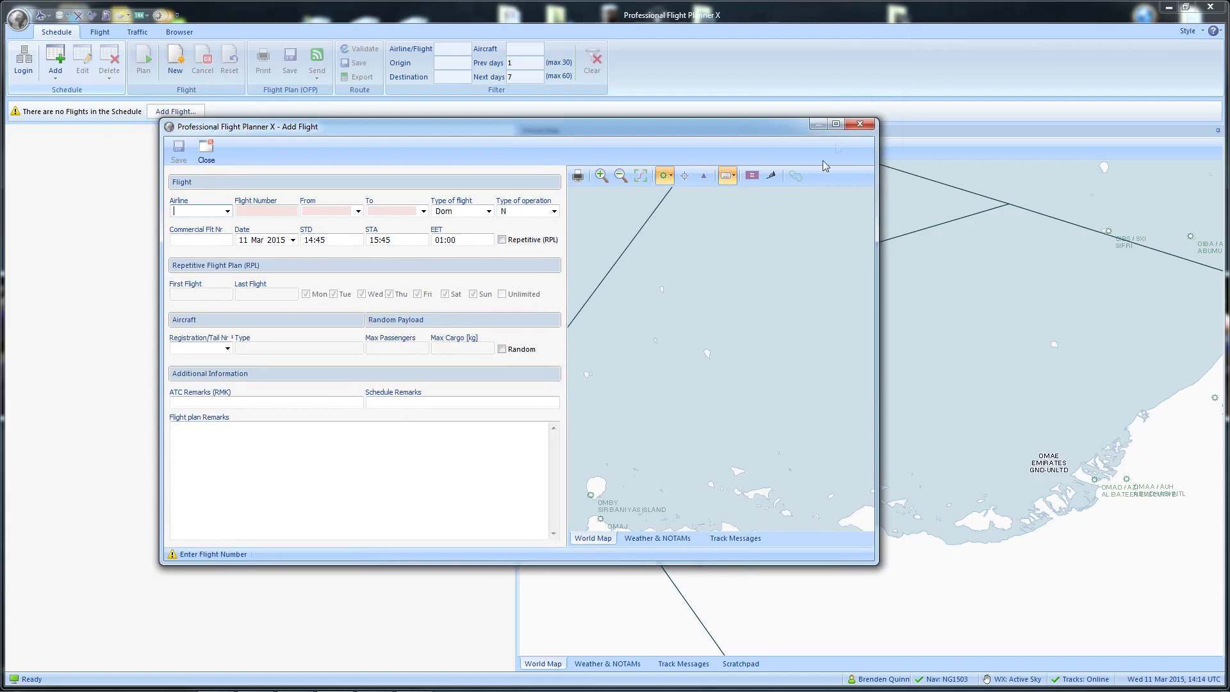
left_click(860, 124)
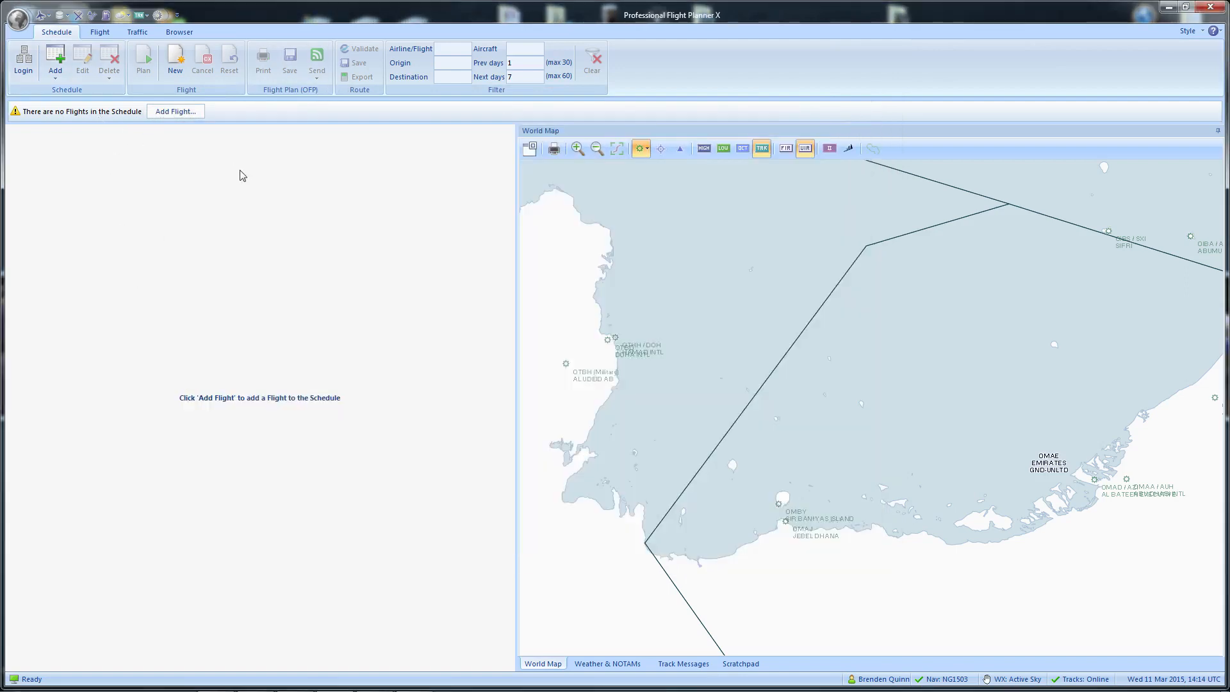
Step: Start a new flight and set its airline to British Airways (BAW)
left_click(173, 64)
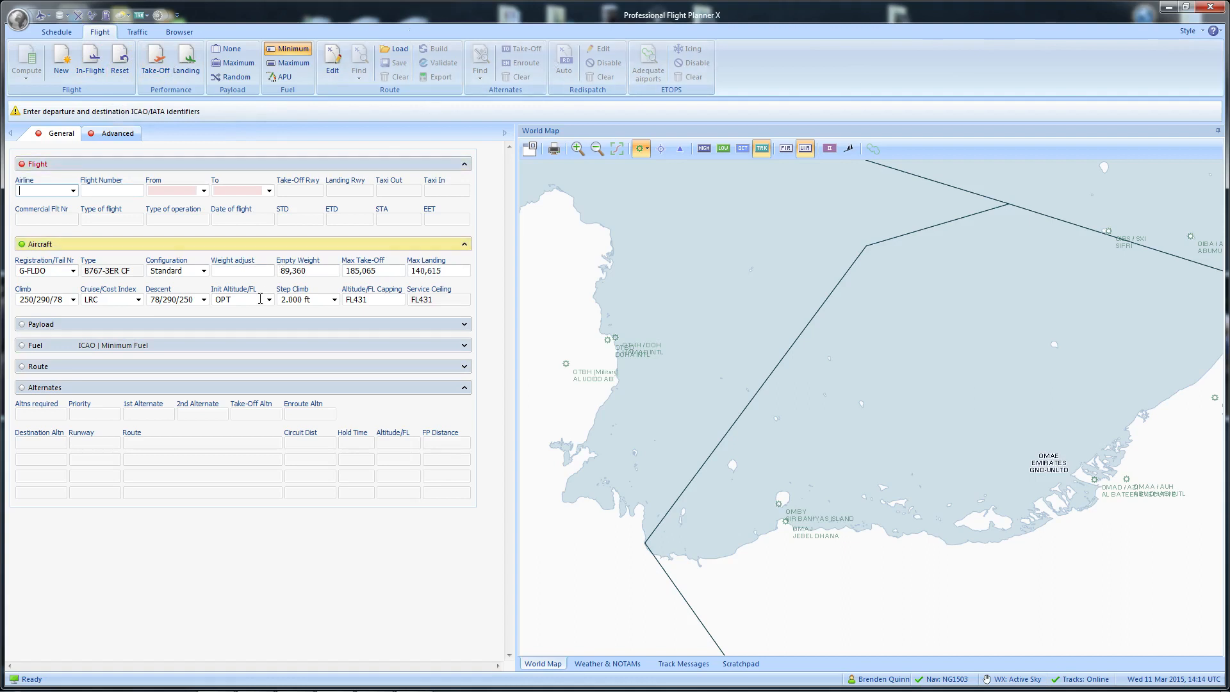
left_click(74, 190)
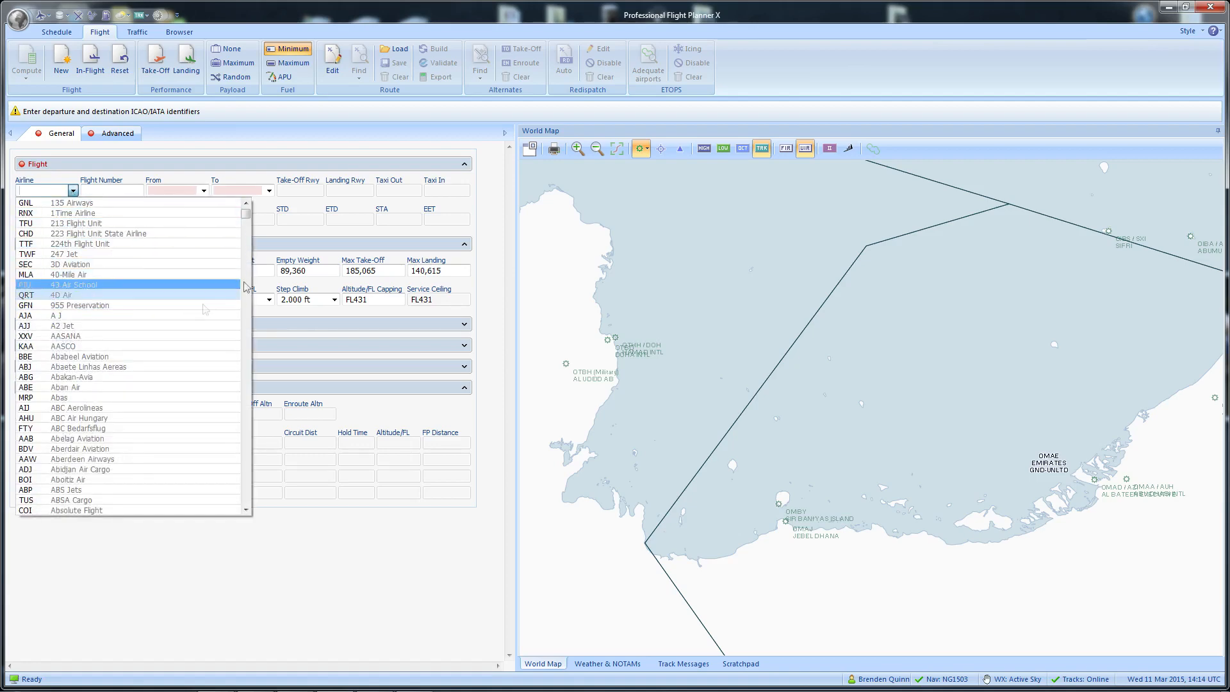
left_click(40, 189)
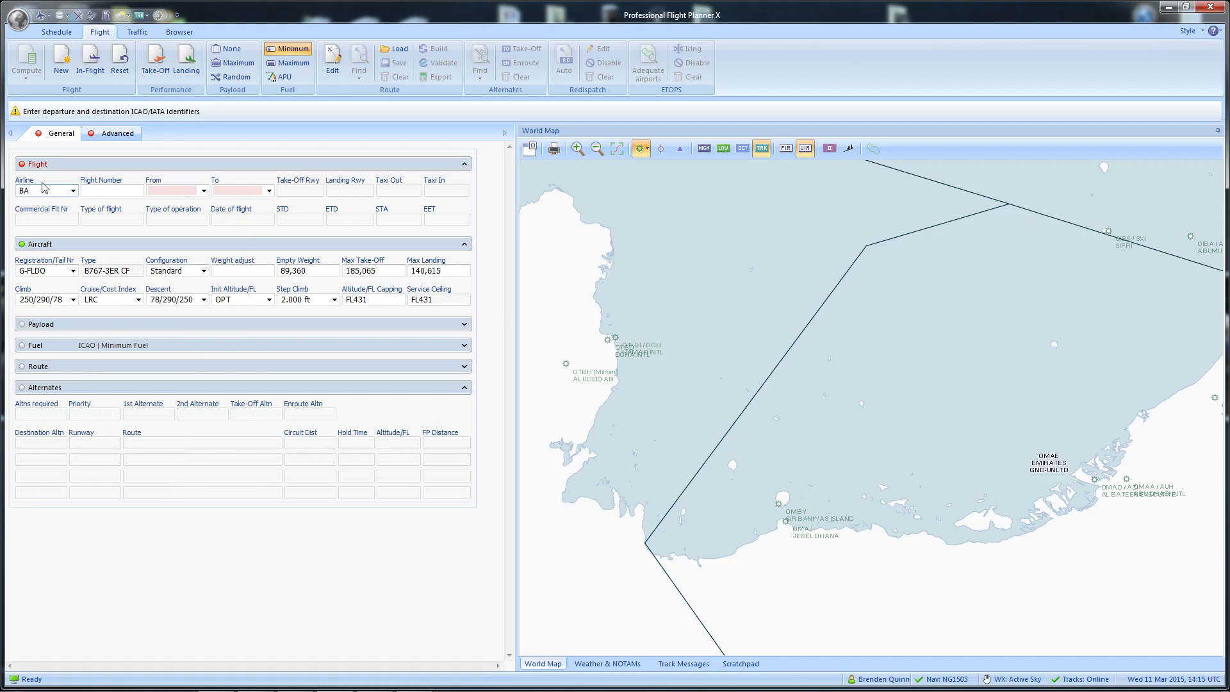
type("BA")
left_click(73, 190)
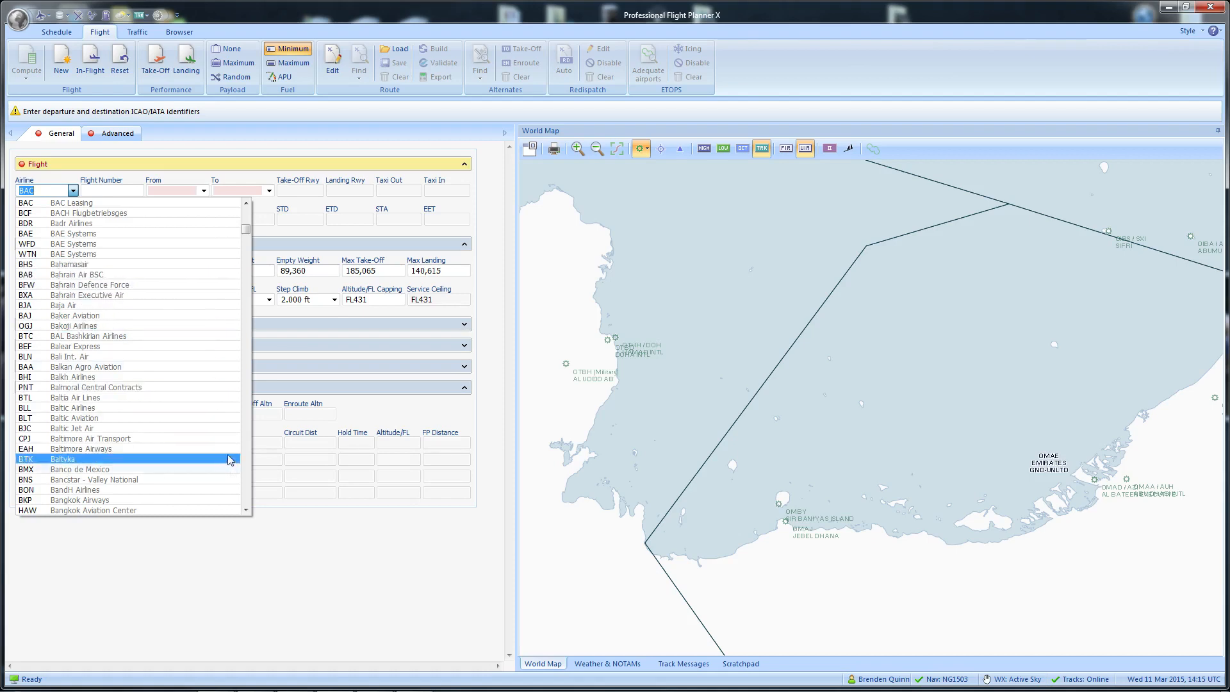
left_click_drag(245, 511, 245, 510)
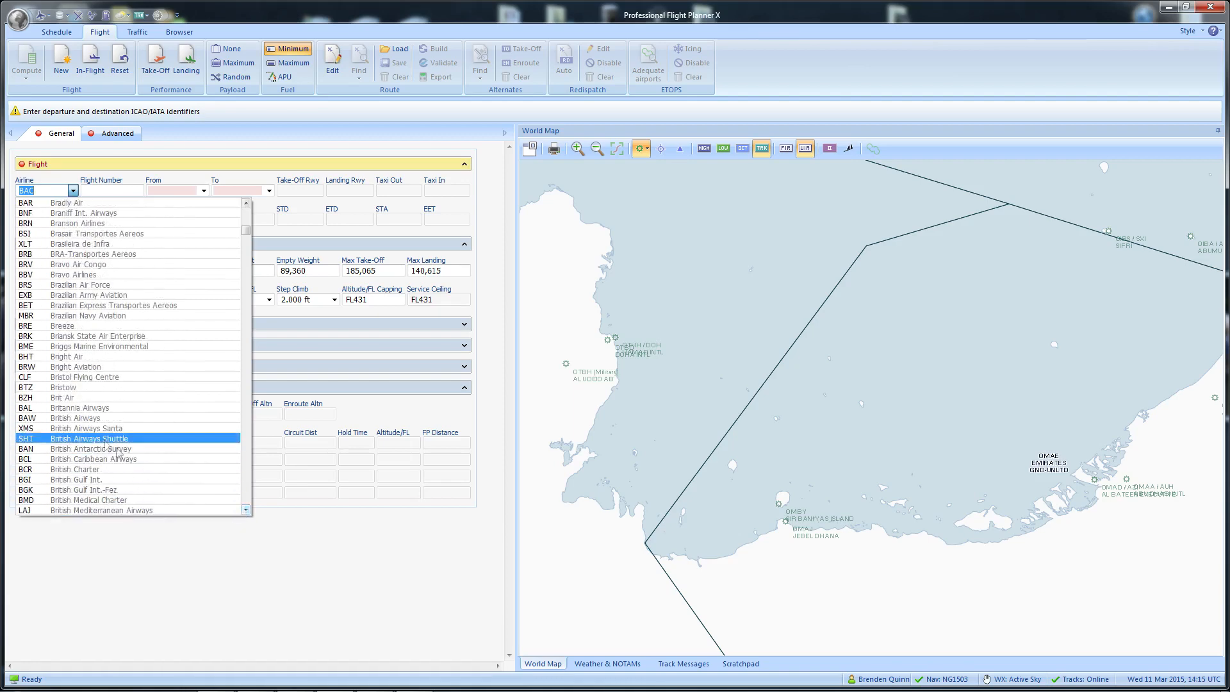
left_click(96, 418)
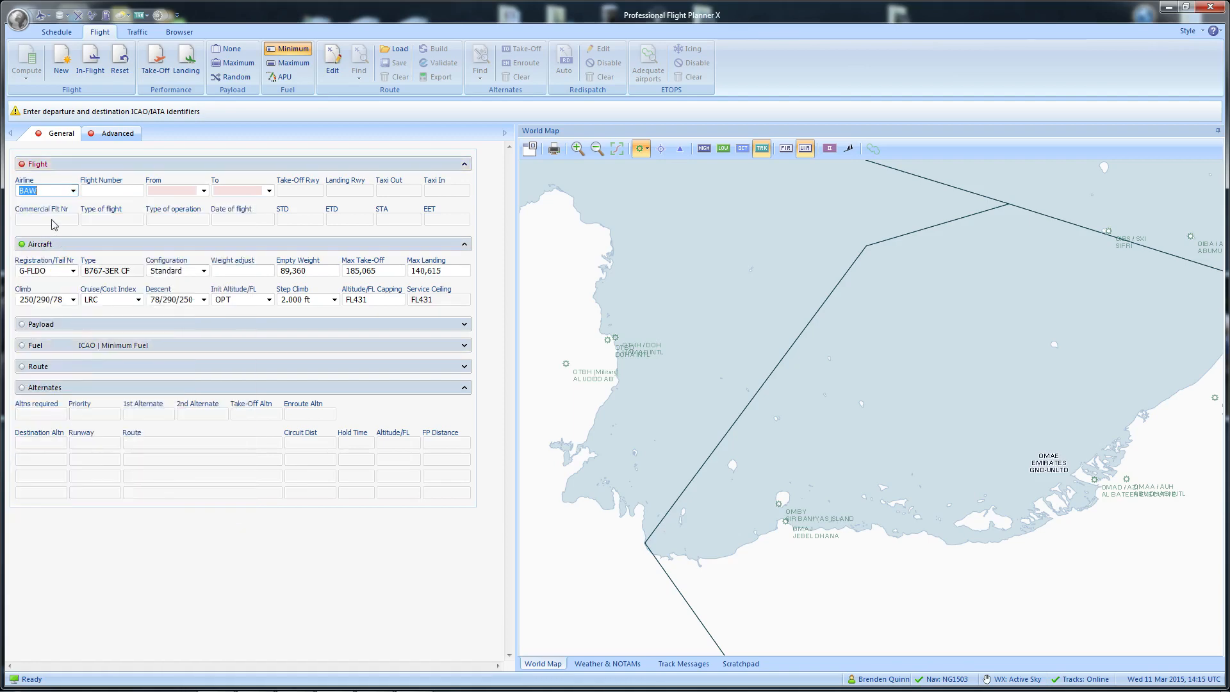
Step: Set the flight number to 789, departing from EGLL and arriving at EDDK
left_click(55, 188)
left_click(113, 191)
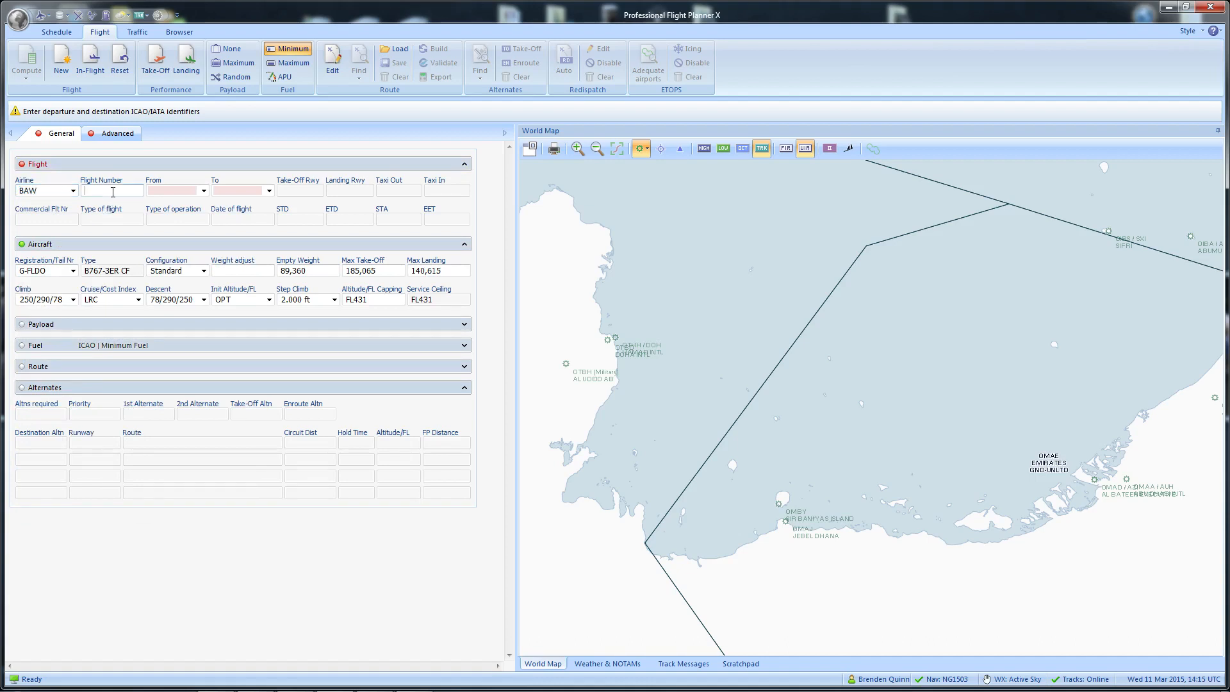
type("789")
left_click(203, 190)
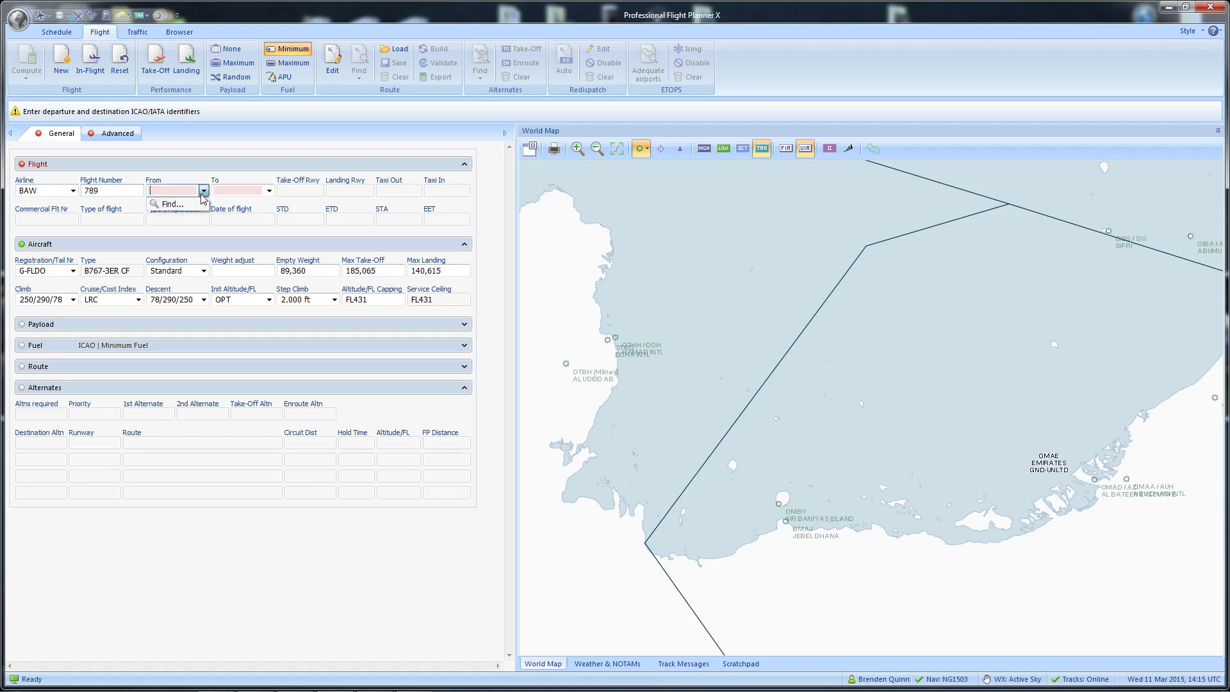
left_click(185, 190)
key("Tab")
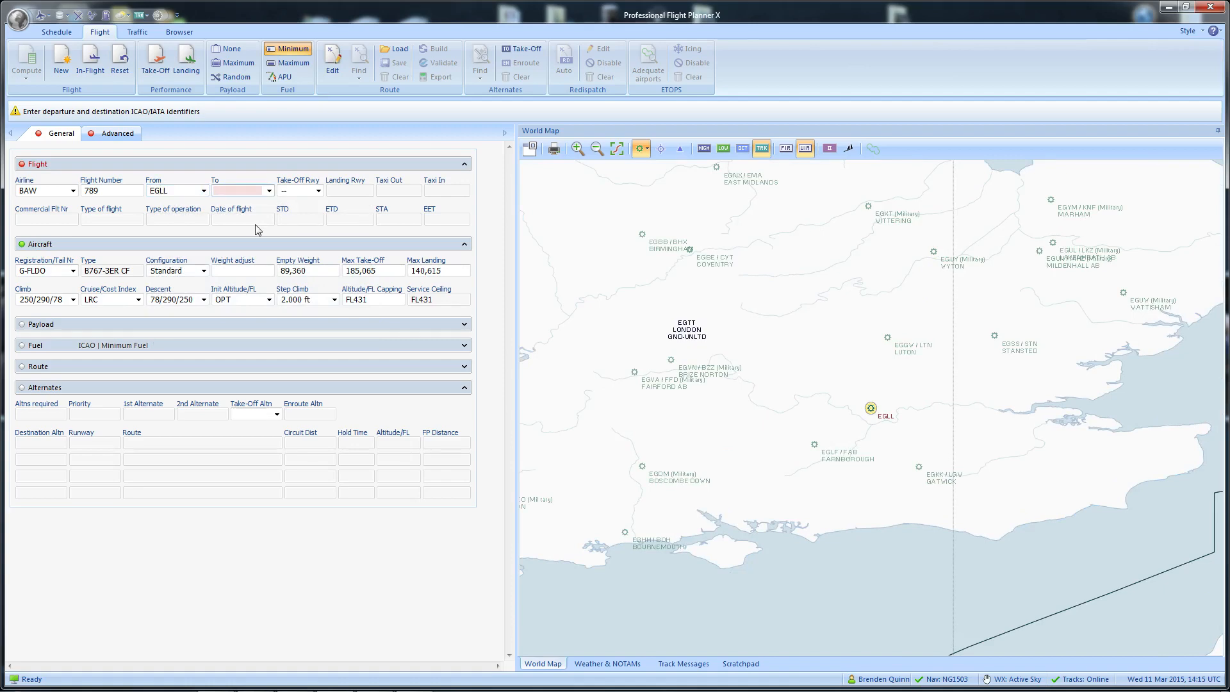
type("EDDK")
key("Tab")
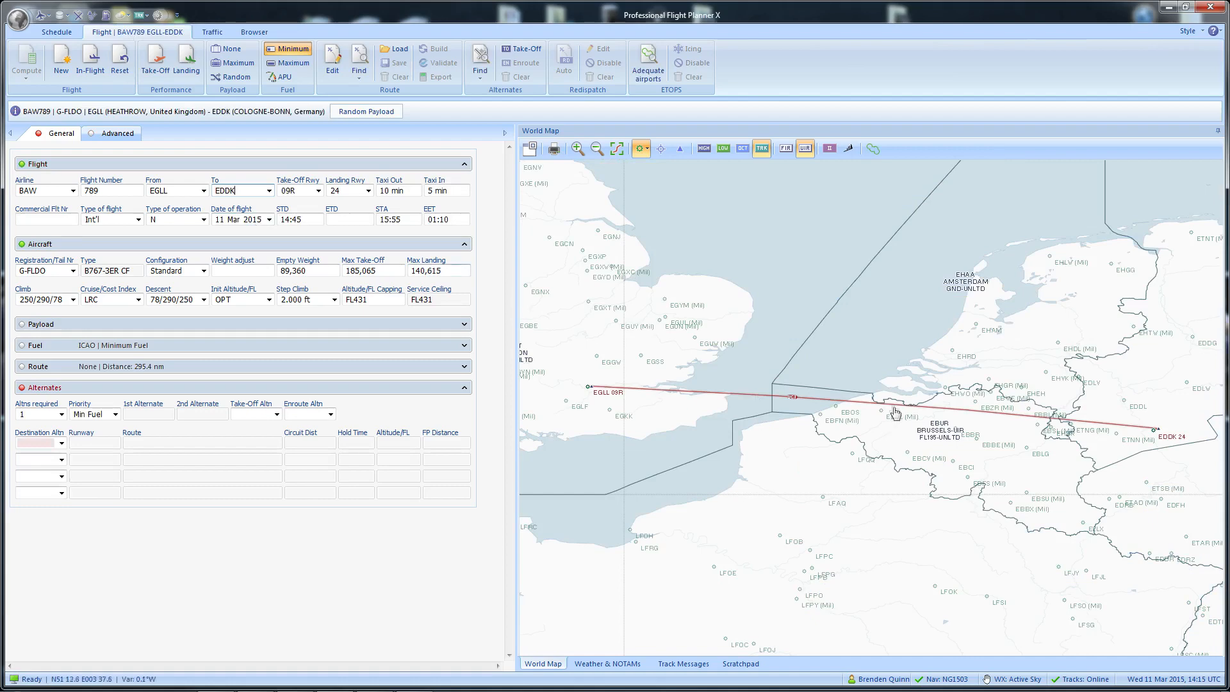
mouse_move(1157, 428)
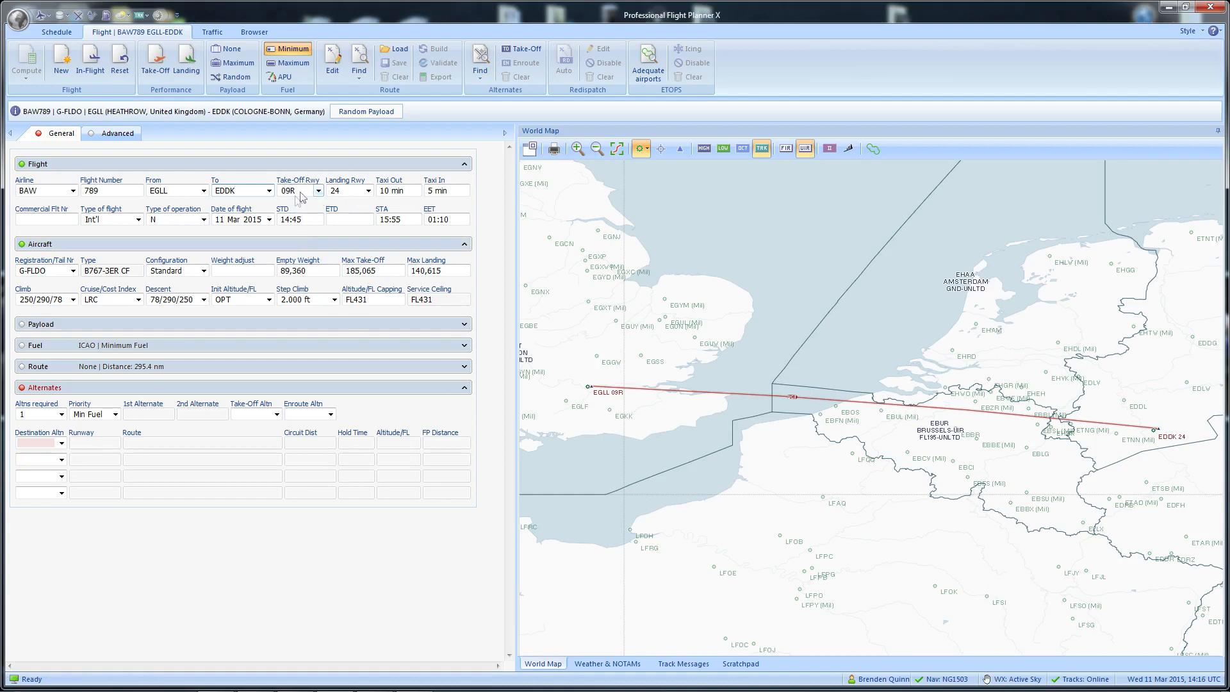
Step: Check the take-off runways offered for EGLL and the landing runways offered for EDDK
left_click(318, 191)
left_click(318, 192)
left_click(368, 191)
left_click(369, 191)
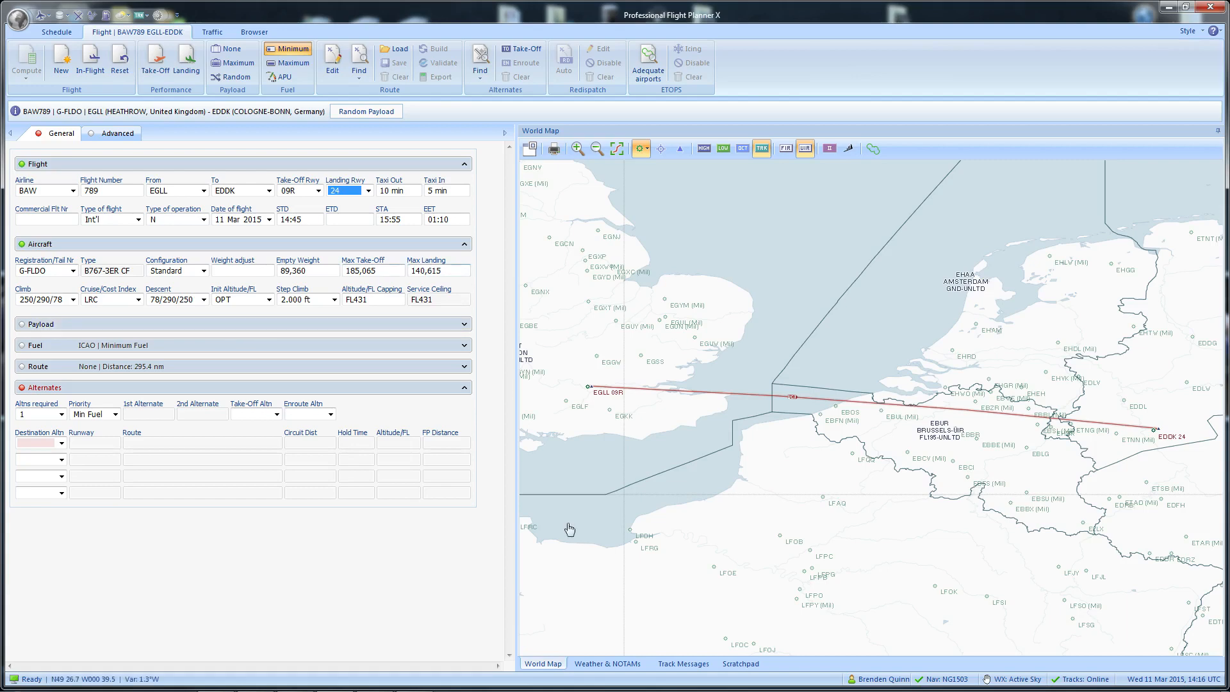
Step: Select Active Sky as the weather source and look at the landing runway choices again
left_click(1014, 683)
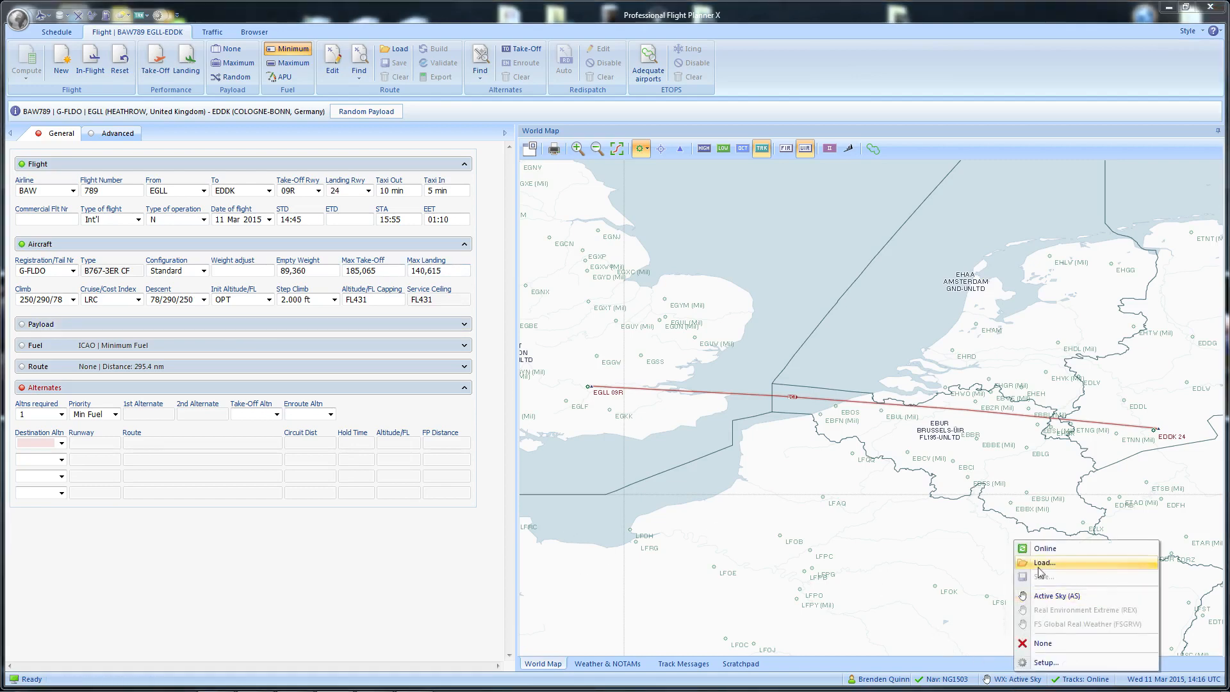
left_click(1054, 597)
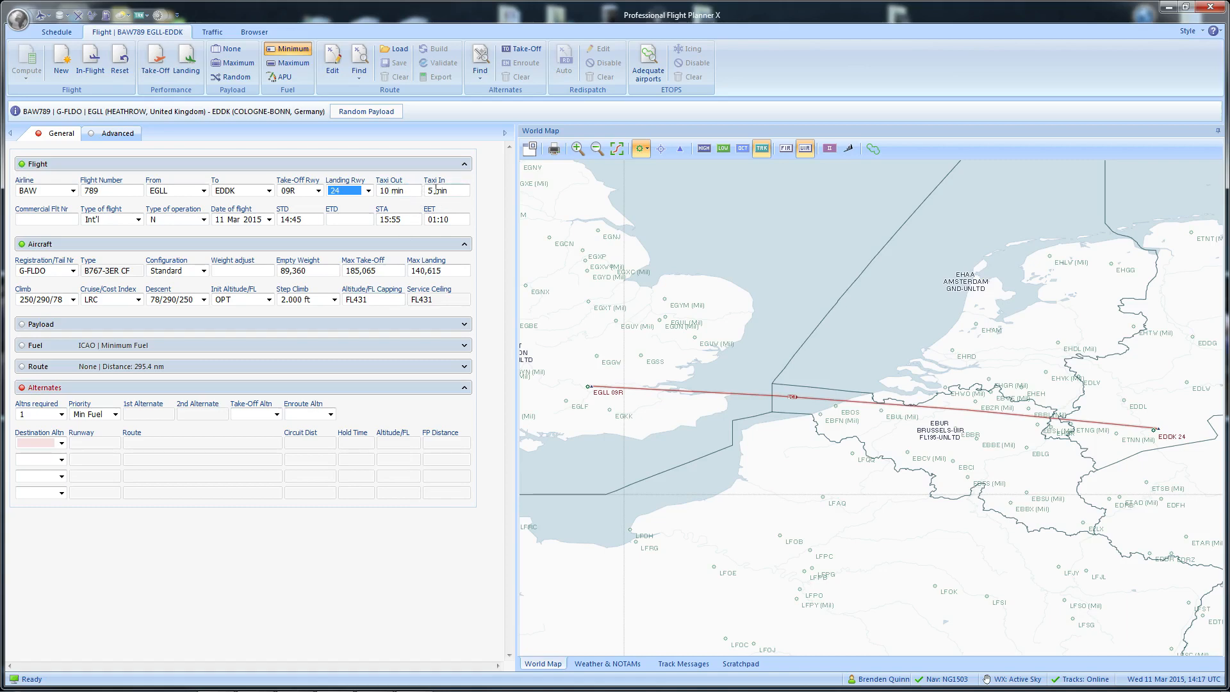
left_click(391, 190)
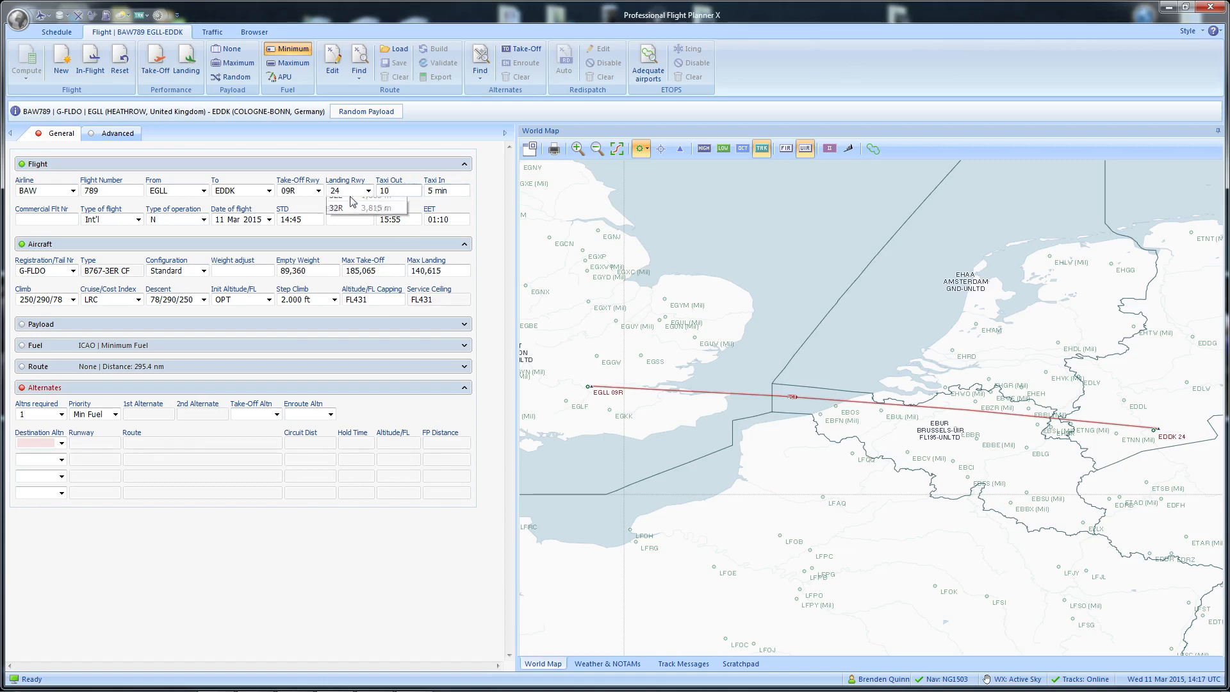
left_click(368, 190)
left_click(385, 190)
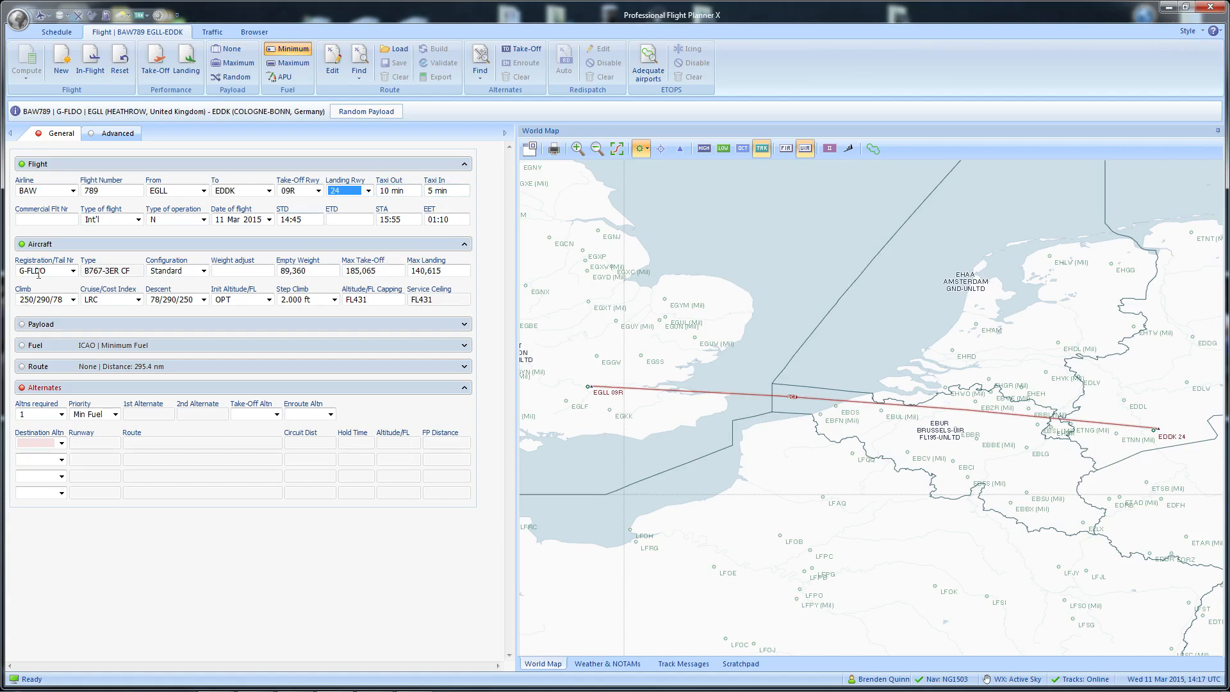
Step: Set the commercial flight number to BAW789
left_click(47, 219)
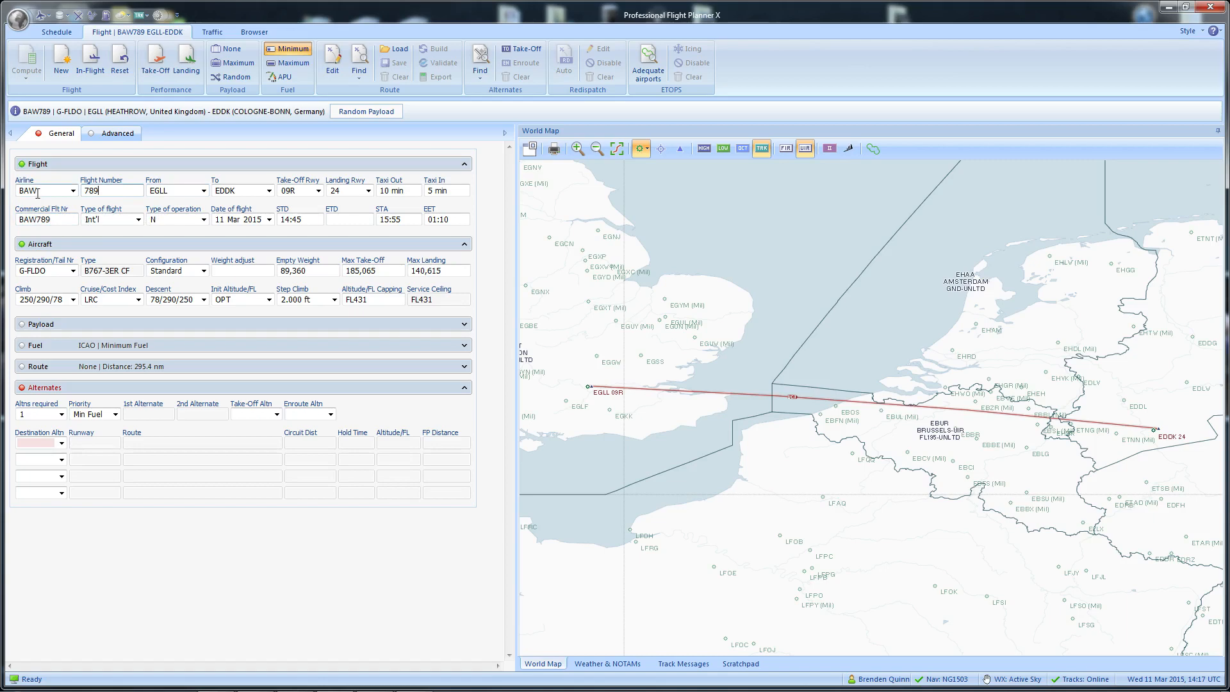
double_click(21, 219)
left_click(64, 221)
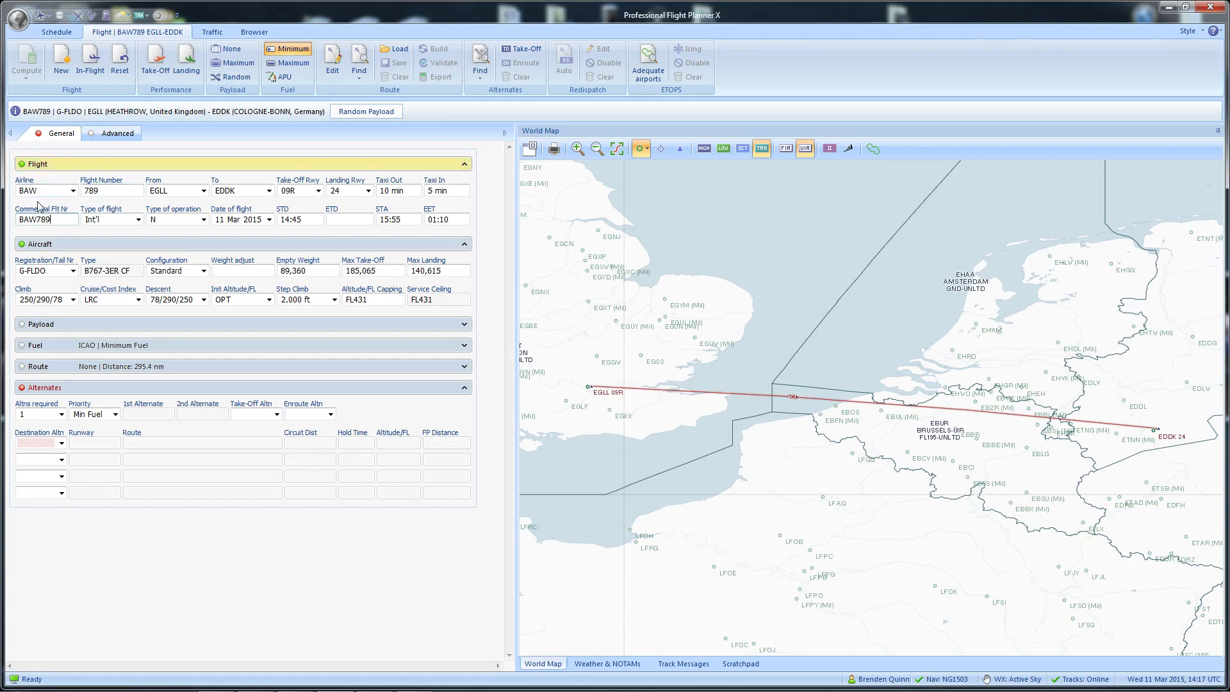
Step: Check the choices offered for the type of flight and the type of operation
left_click(138, 220)
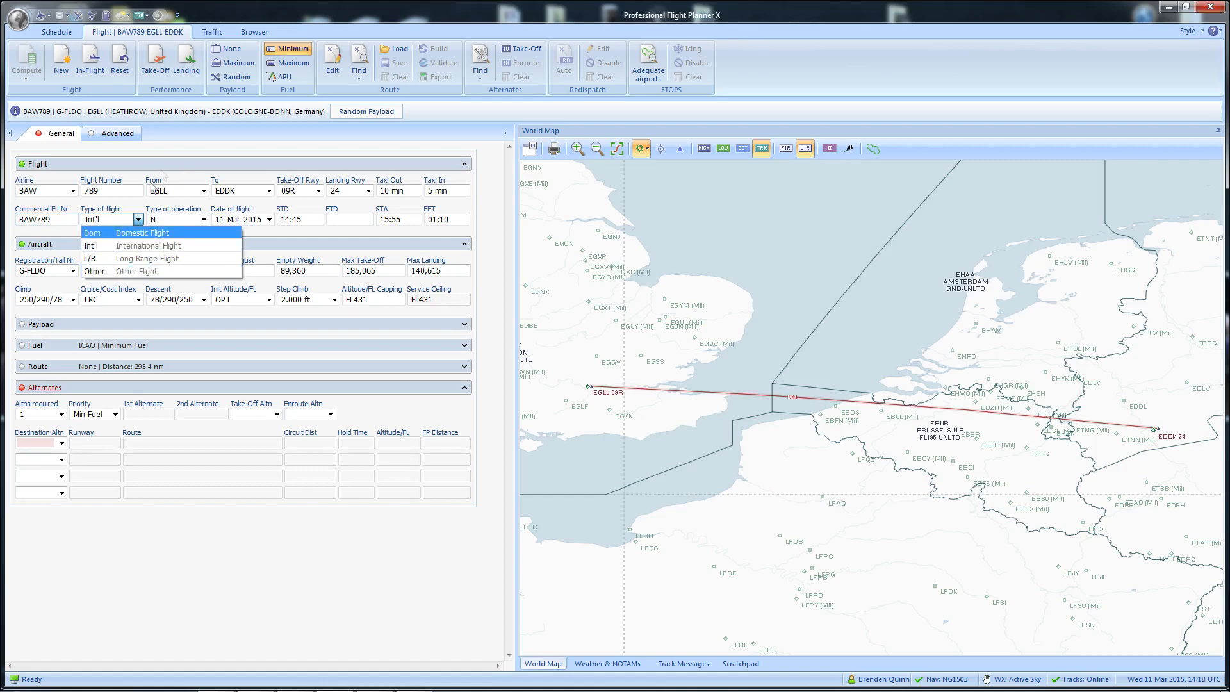
left_click(180, 147)
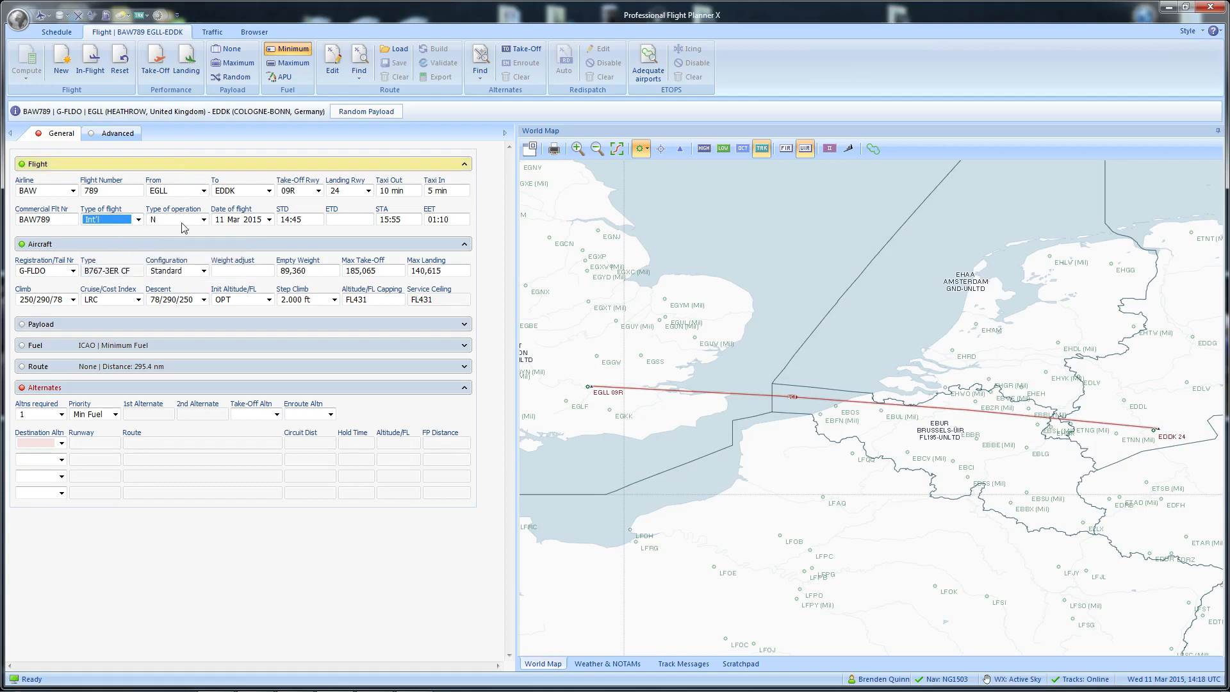
left_click(204, 220)
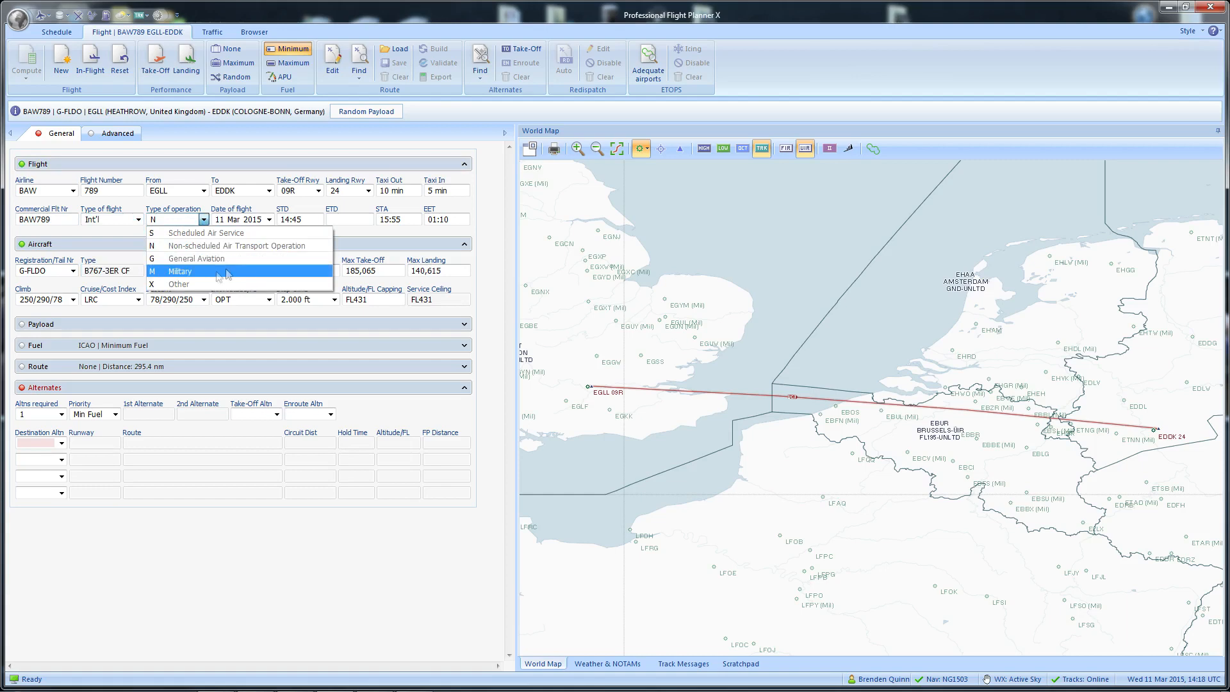
left_click(203, 220)
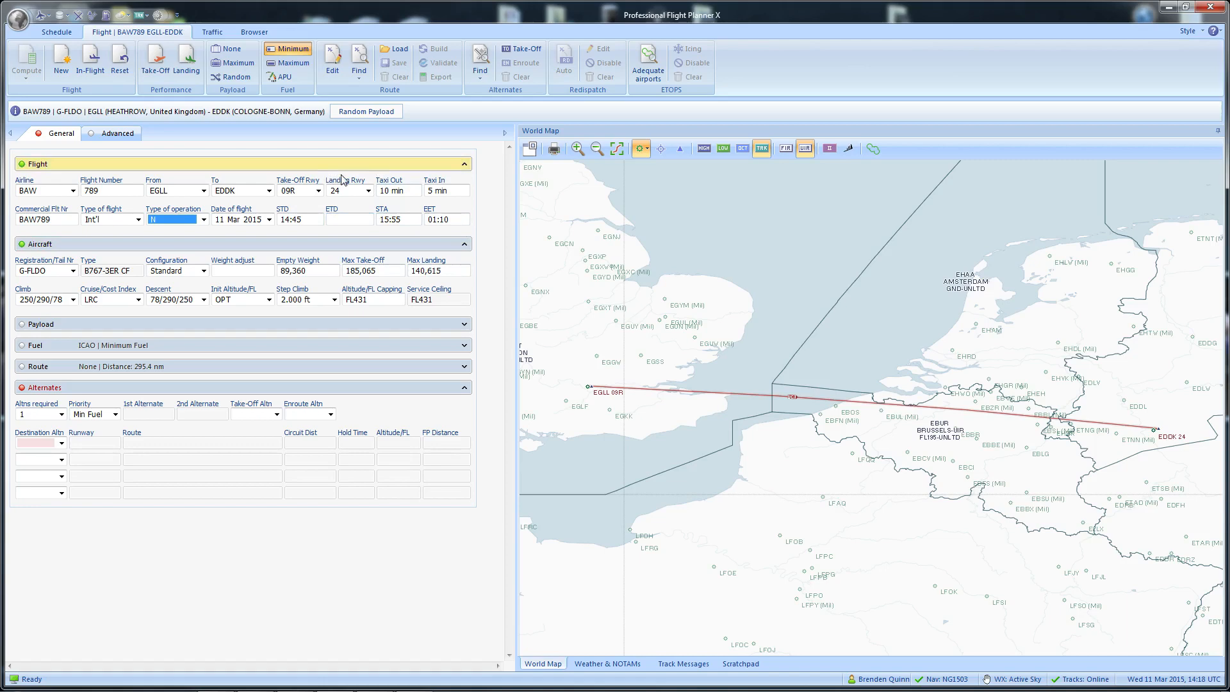
Step: Browse the list of aircraft registrations available for the flight and close it without choosing another aircraft
left_click(73, 270)
scroll(268, 347, "up", 4)
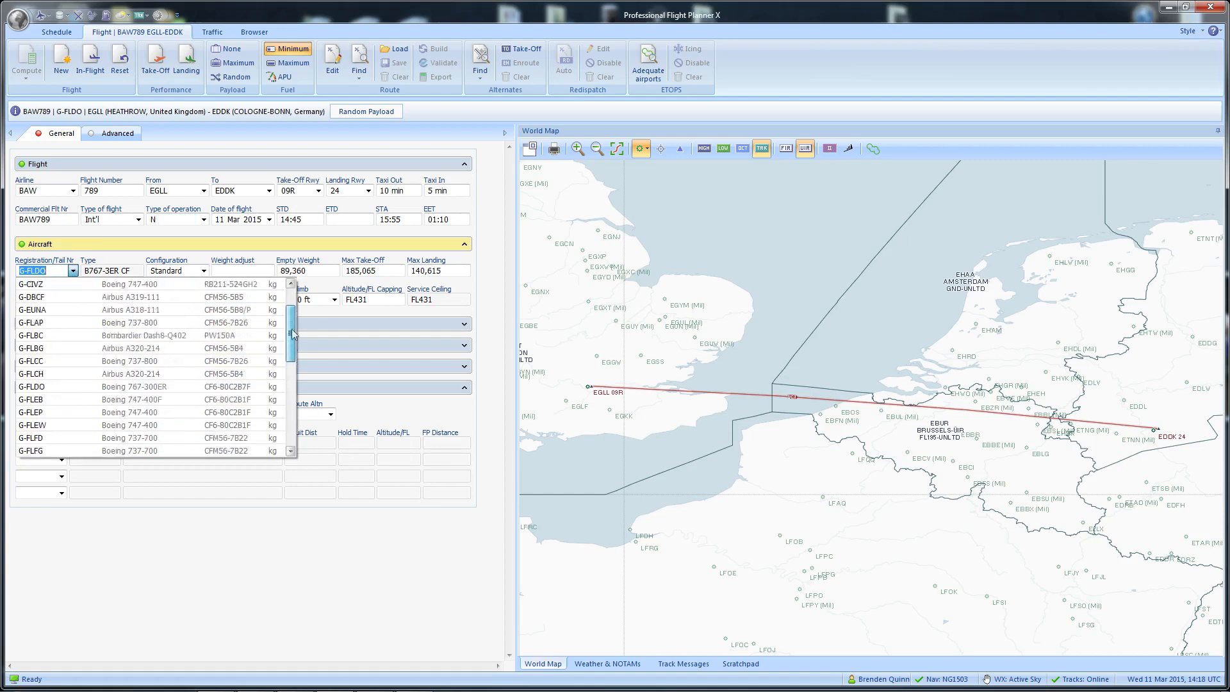
left_click(282, 242)
left_click(73, 271)
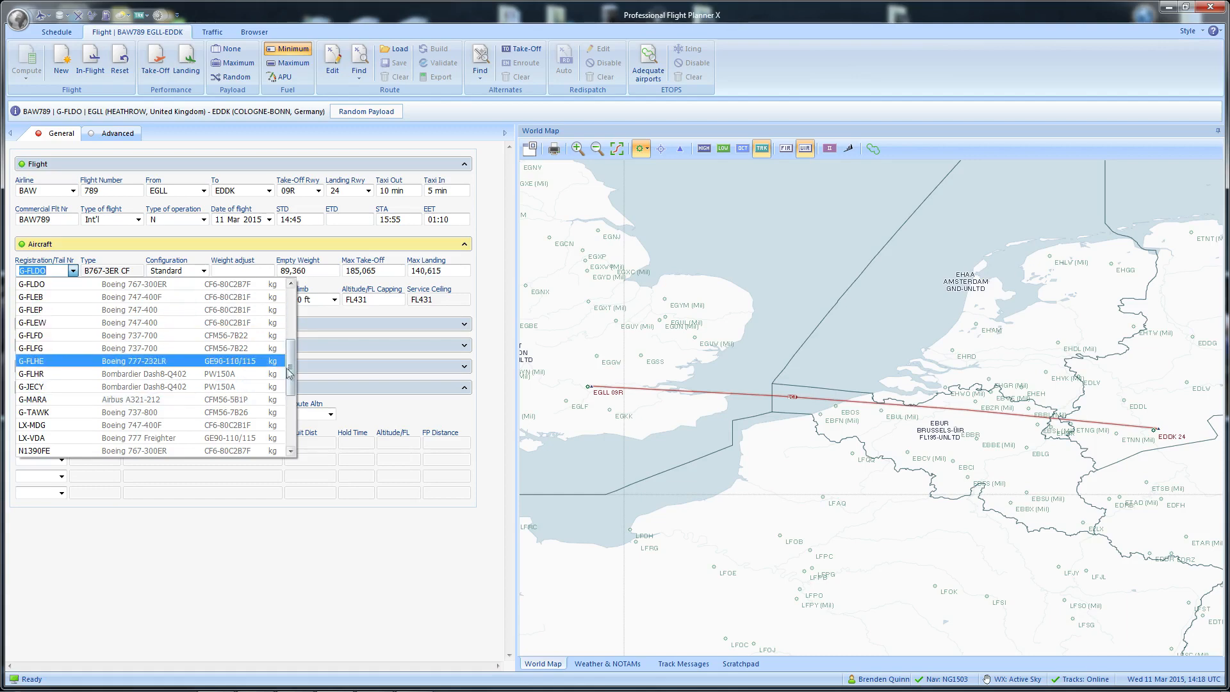
left_click_drag(292, 375, 292, 305)
scroll(292, 308, "down", 3)
scroll(292, 312, "up", 3)
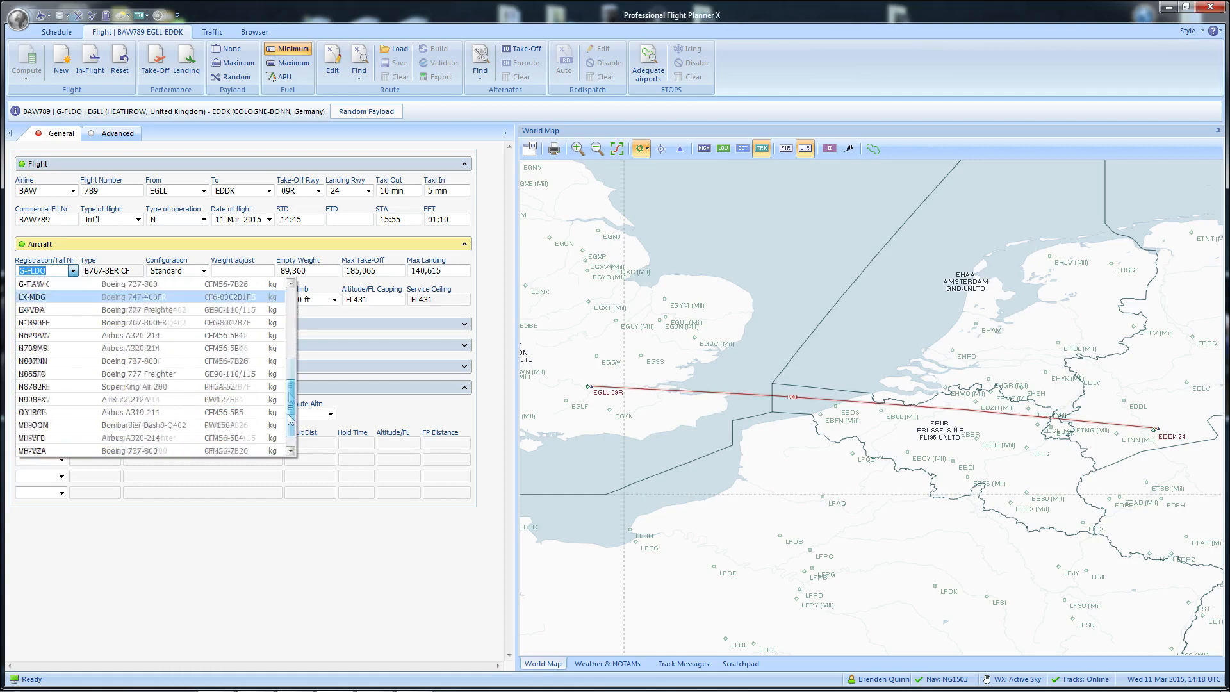
left_click(324, 246)
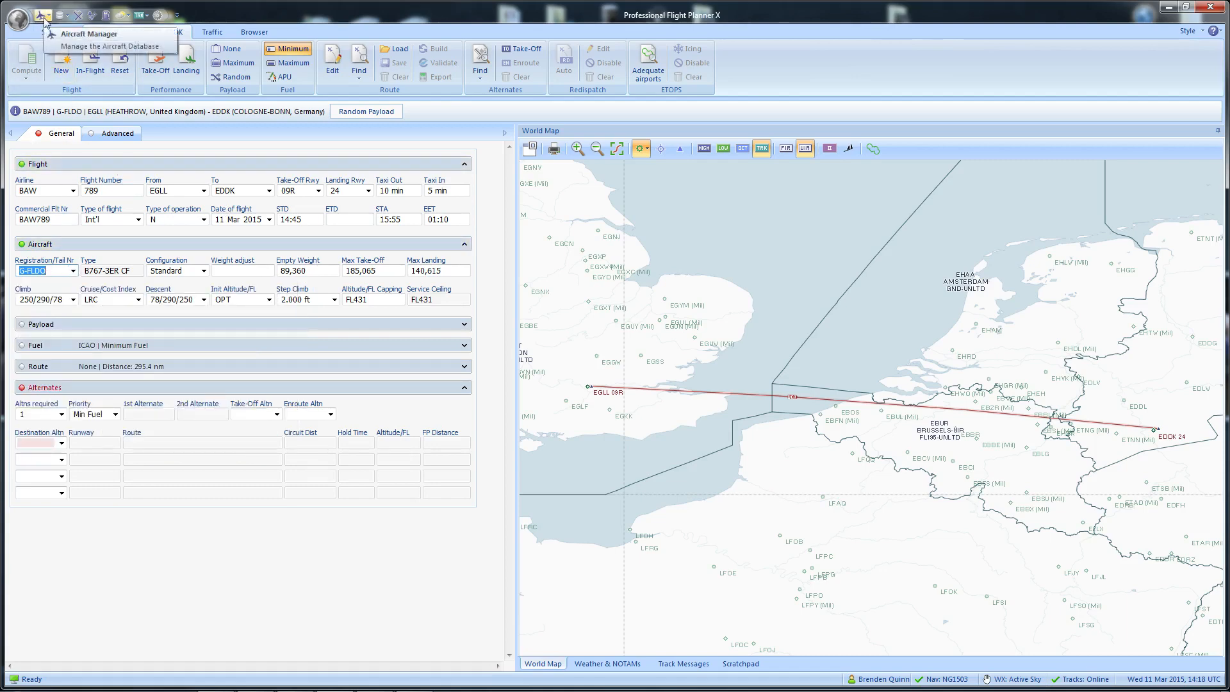
Step: Add the Route Restrictions (RAD) command to the Quick Access Toolbar, and view the route restrictions list before closing it
left_click(19, 19)
left_click(64, 316)
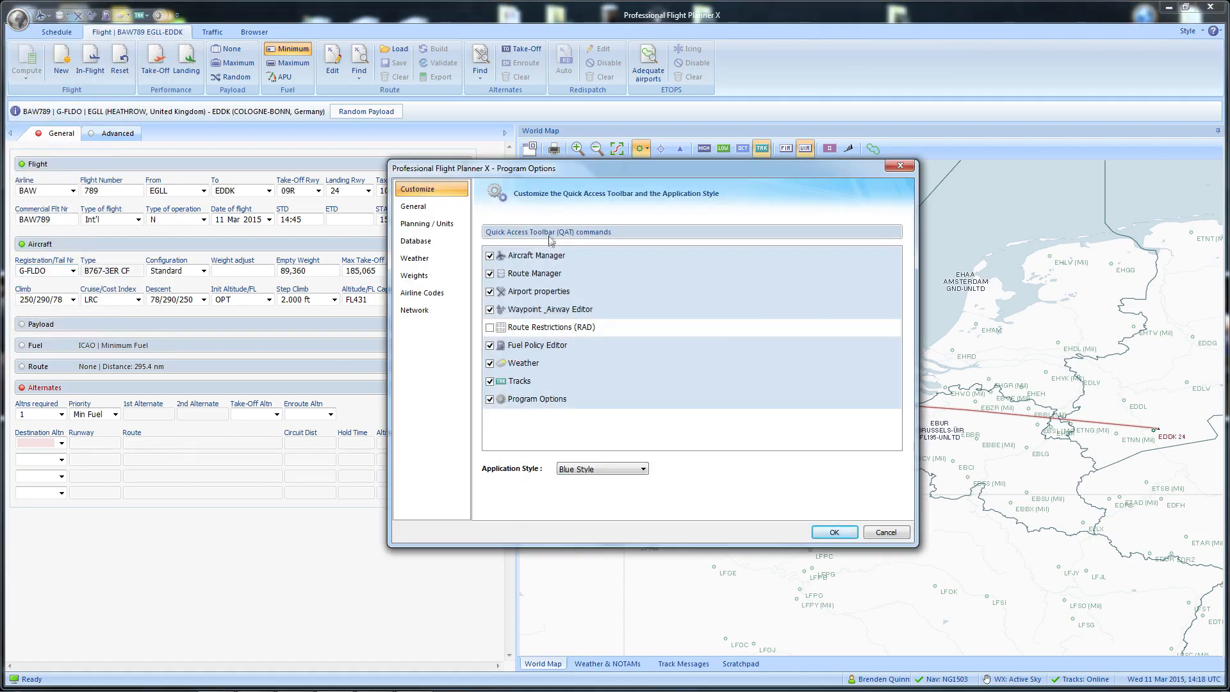
left_click(490, 328)
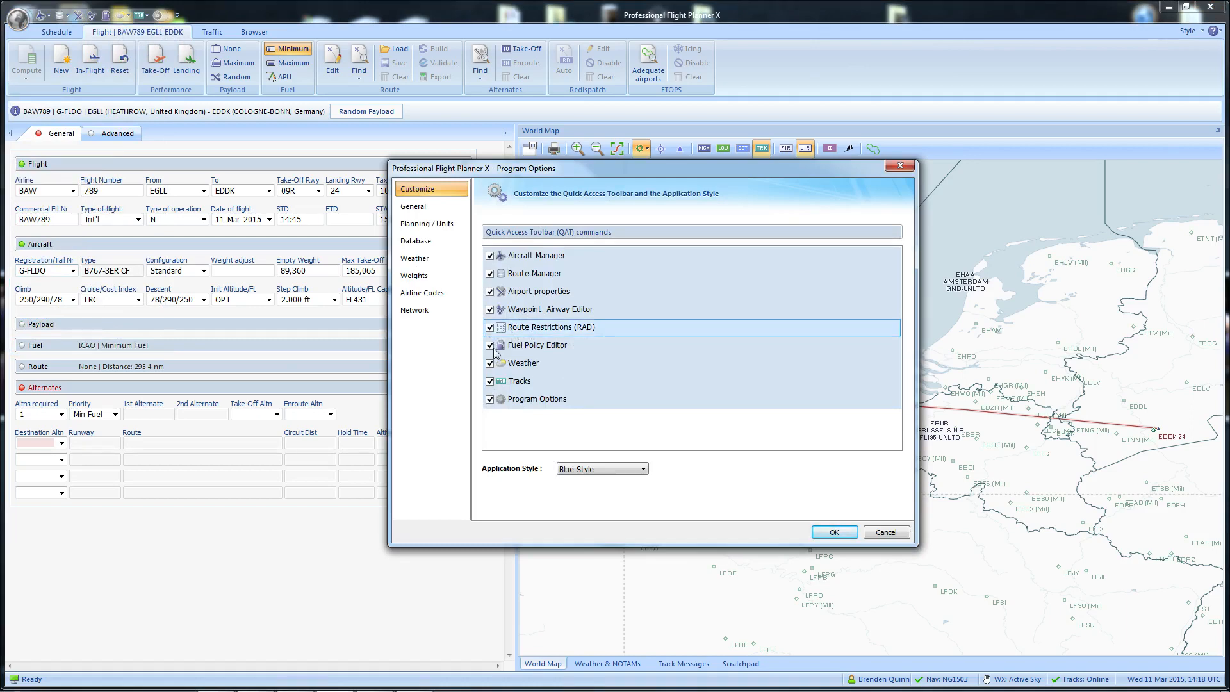
left_click(833, 532)
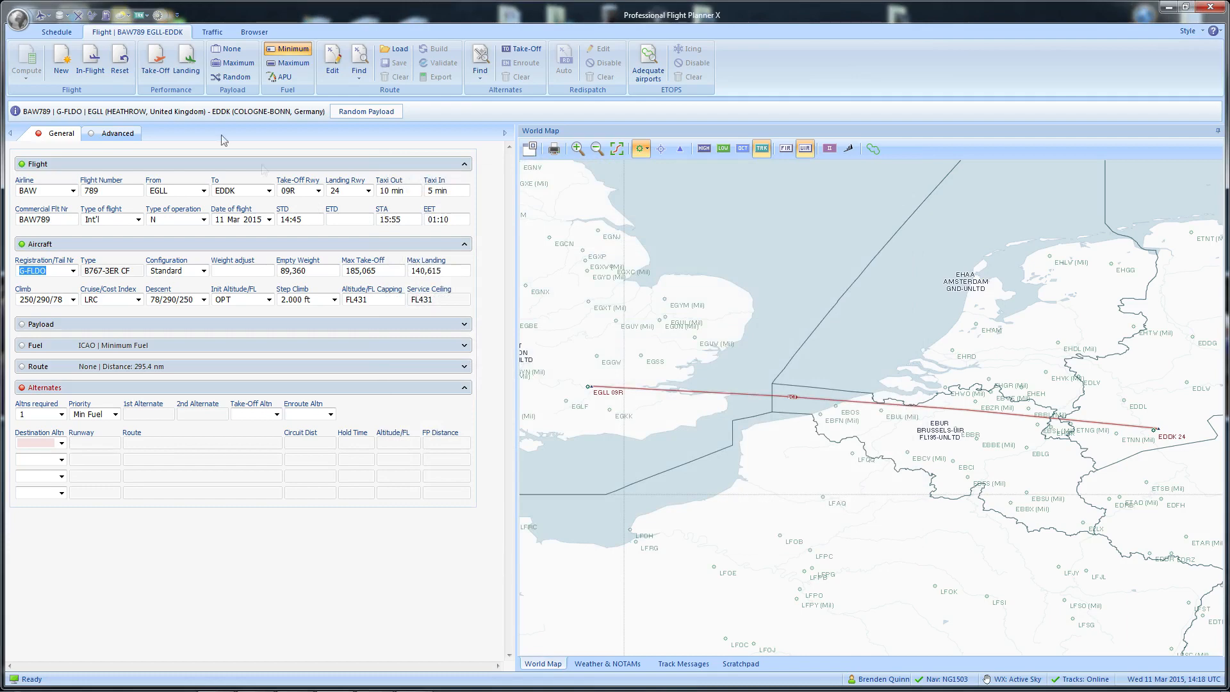
left_click(106, 16)
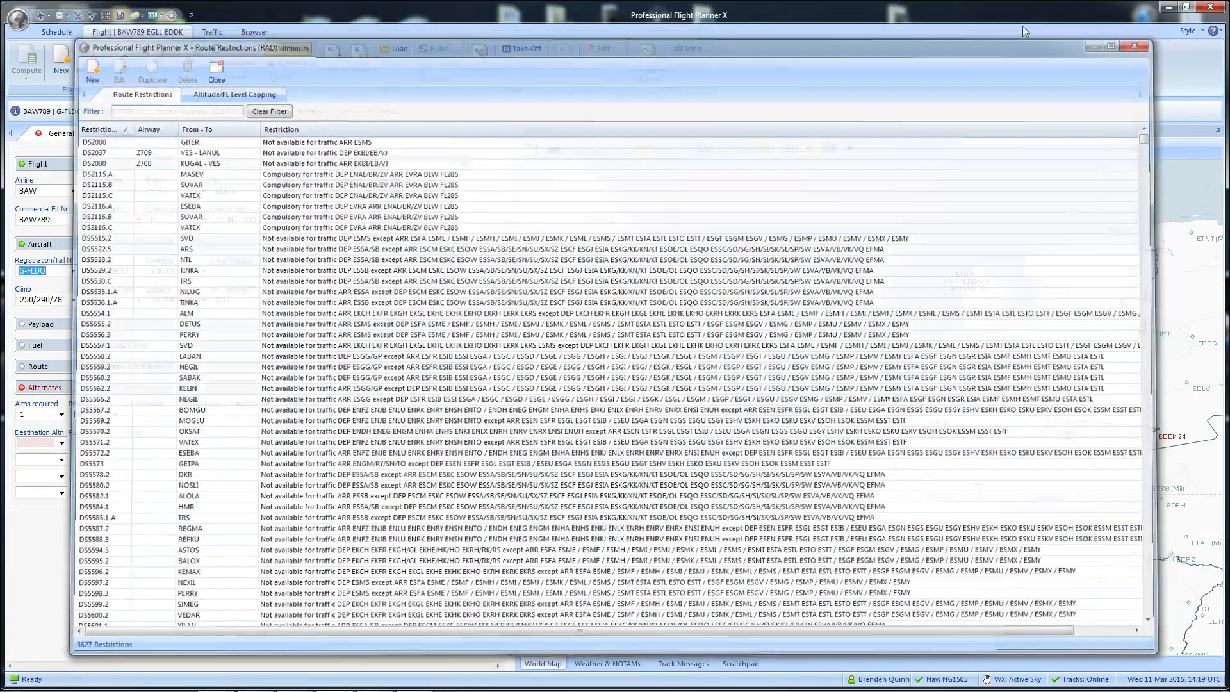
left_click(1141, 41)
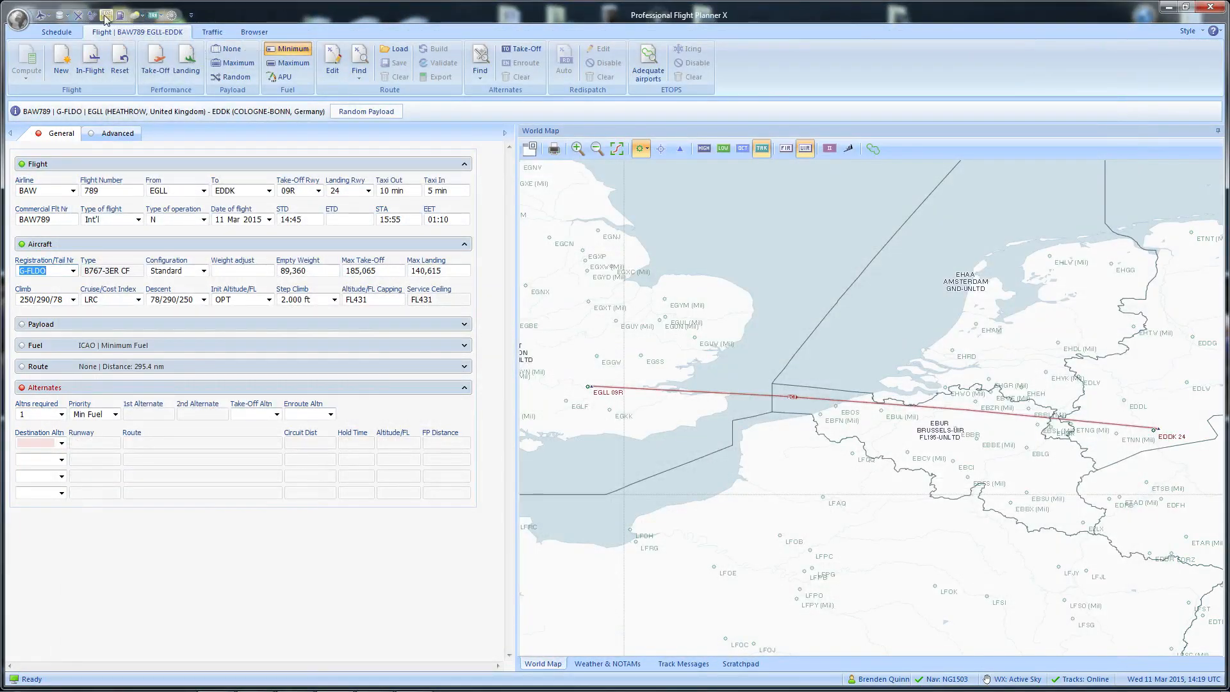
Step: Start a new aircraft in the Aircraft Editor and look over its equipment/configurations and ETOPS settings, returning to the general settings
left_click(43, 16)
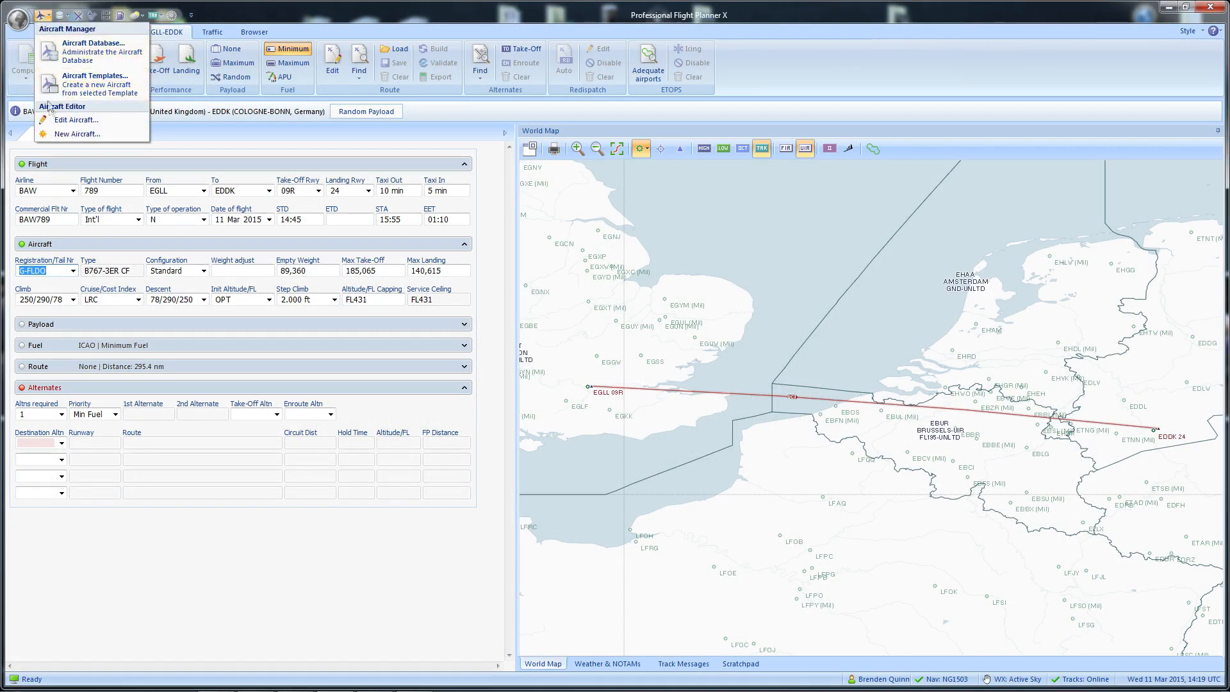
left_click(75, 134)
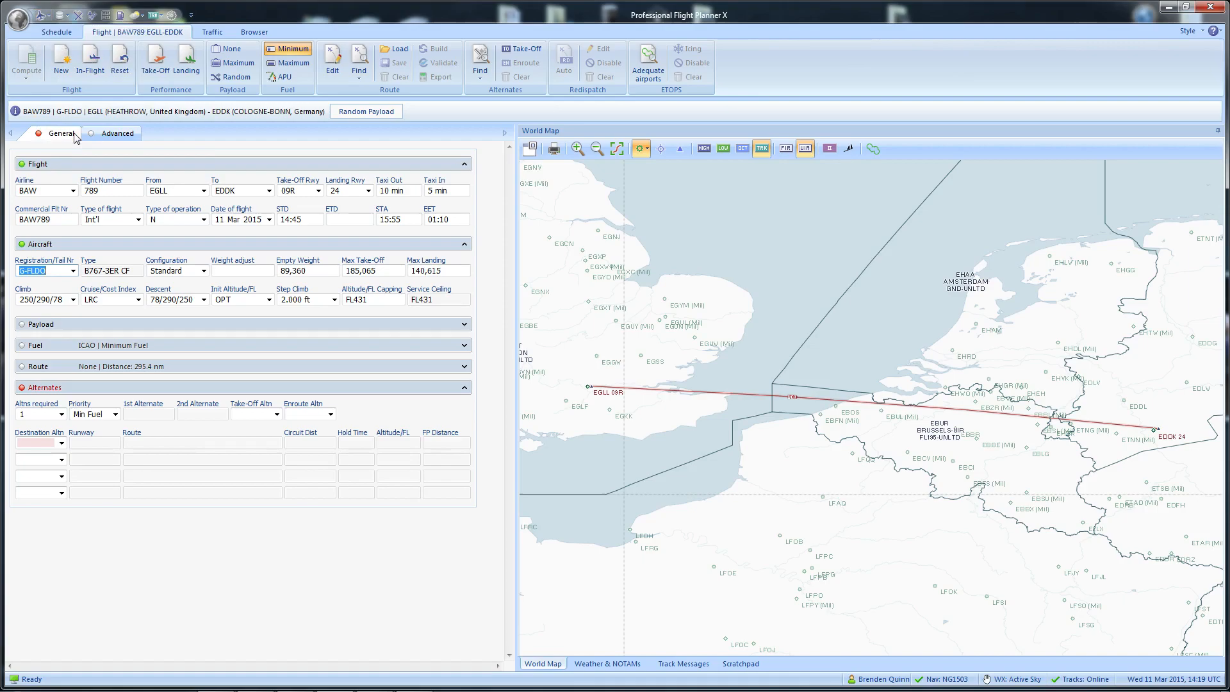
left_click_drag(643, 146, 682, 117)
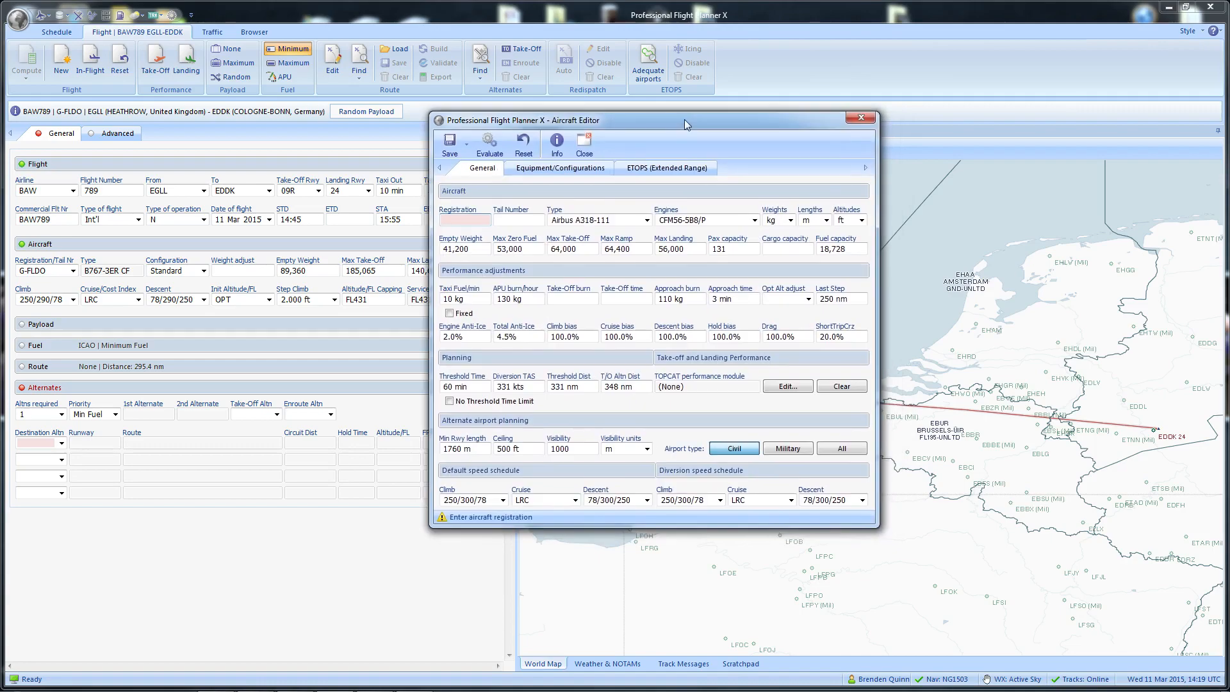
left_click(588, 171)
left_click(667, 168)
left_click(482, 168)
mouse_move(621, 129)
left_mouse_down()
mouse_move(634, 144)
mouse_move(617, 121)
left_mouse_up()
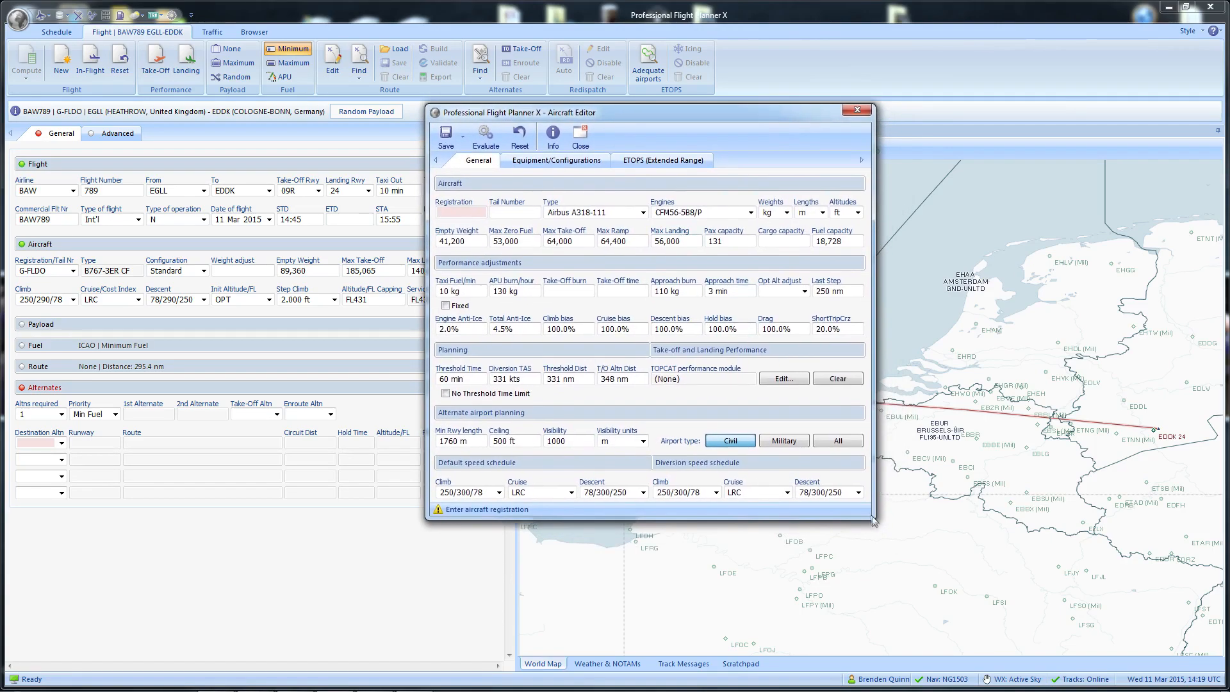
Step: Set the new aircraft's registration to G-ABC and its tail number to 6789
left_click(462, 213)
type("G-")
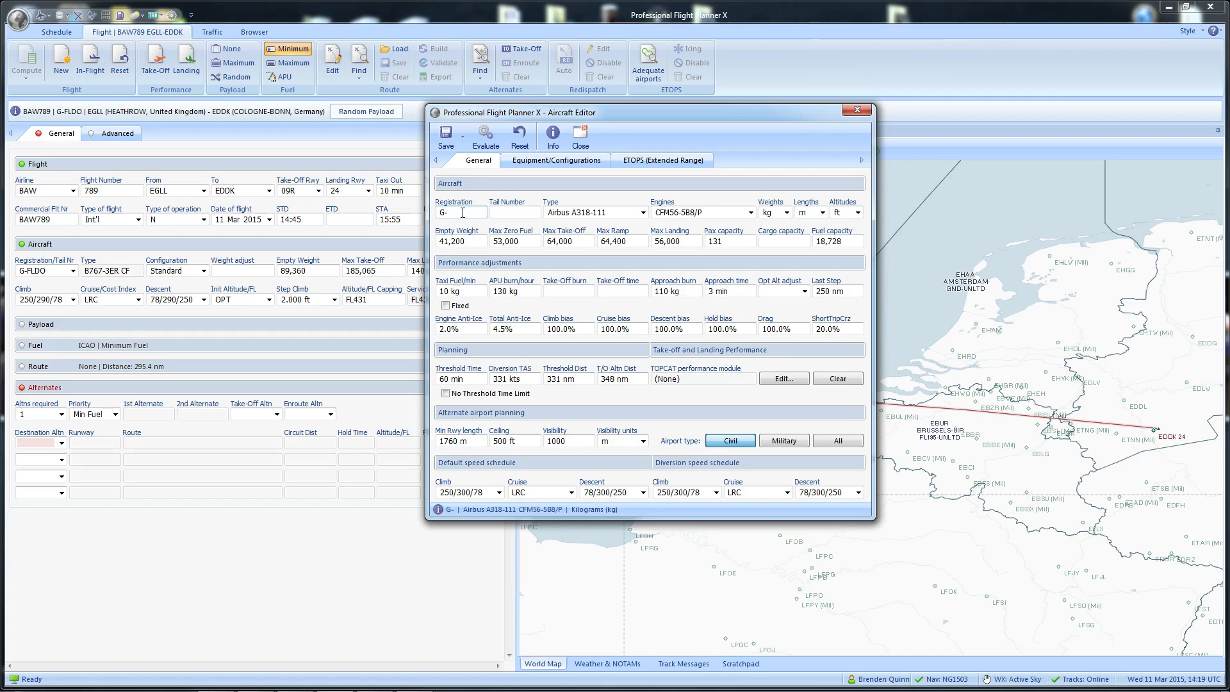
type("ABC")
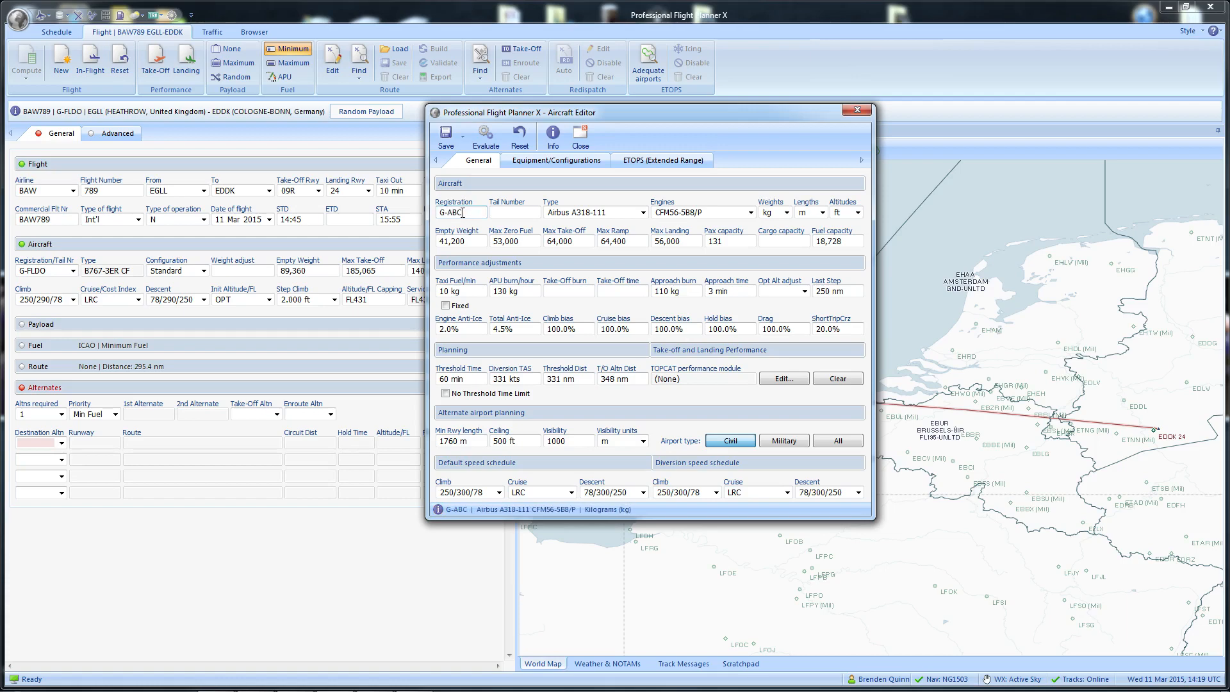
left_click(522, 216)
Step: Browse the available aircraft types and set the new aircraft's type to Airbus A320-211
left_click(643, 212)
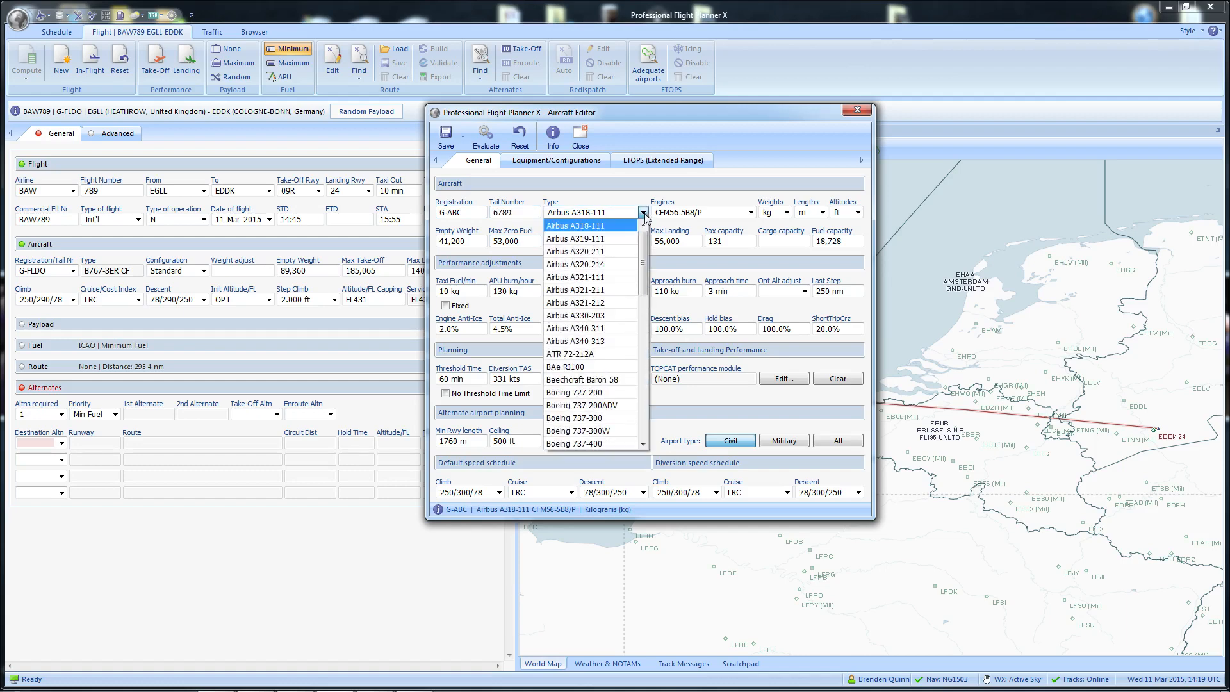
mouse_move(644, 247)
left_mouse_down()
mouse_move(637, 388)
mouse_move(631, 237)
left_mouse_up()
left_click_drag(633, 247, 644, 286)
left_click_drag(645, 275, 645, 251)
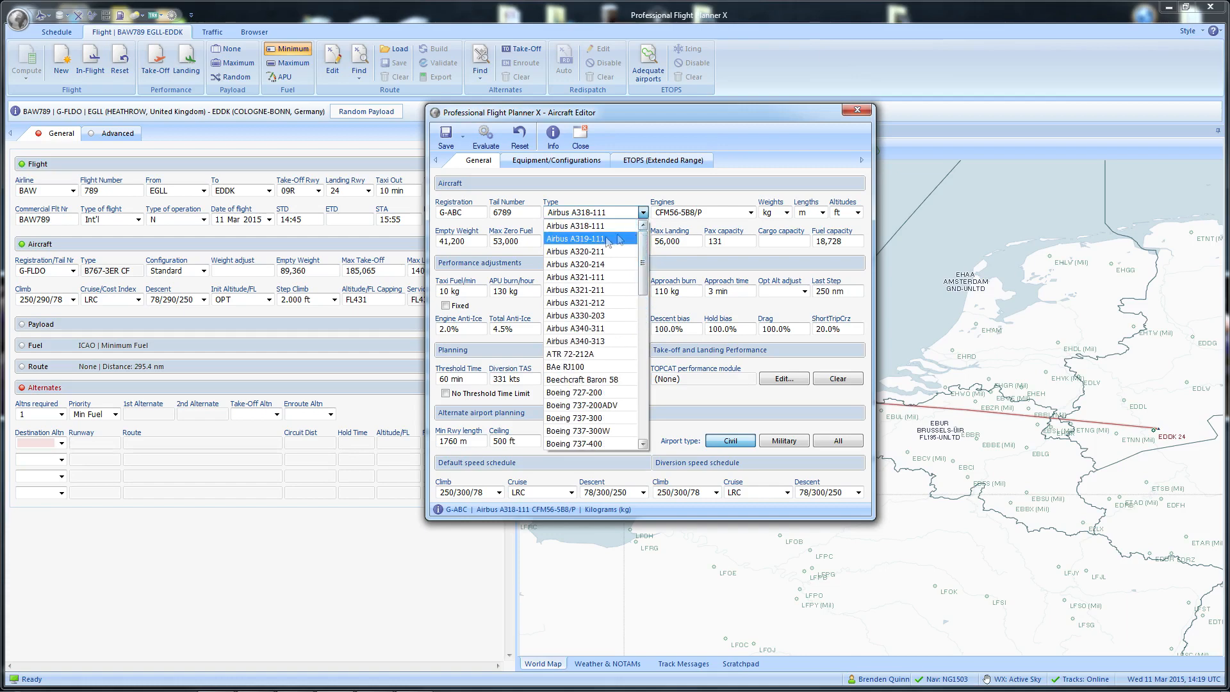
left_click(574, 251)
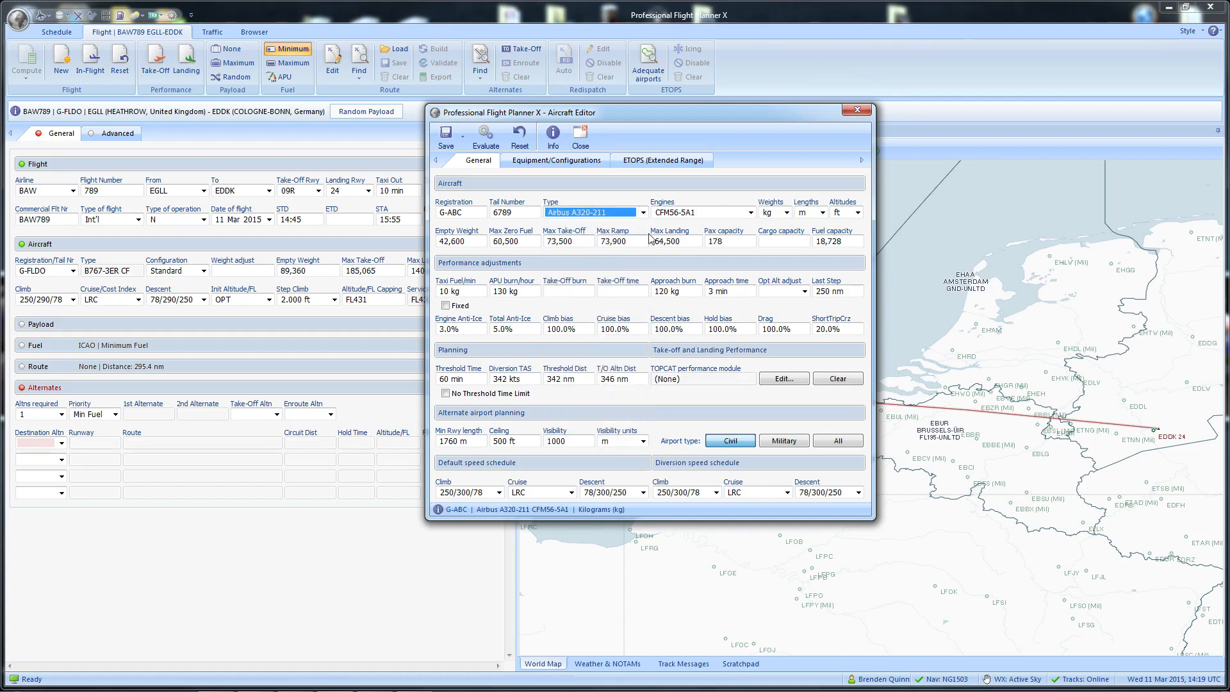
left_click(644, 212)
left_click(644, 212)
Step: Select the CFM56-5A1 engines for the Airbus A320-211 and recheck the engine choices
left_click(751, 212)
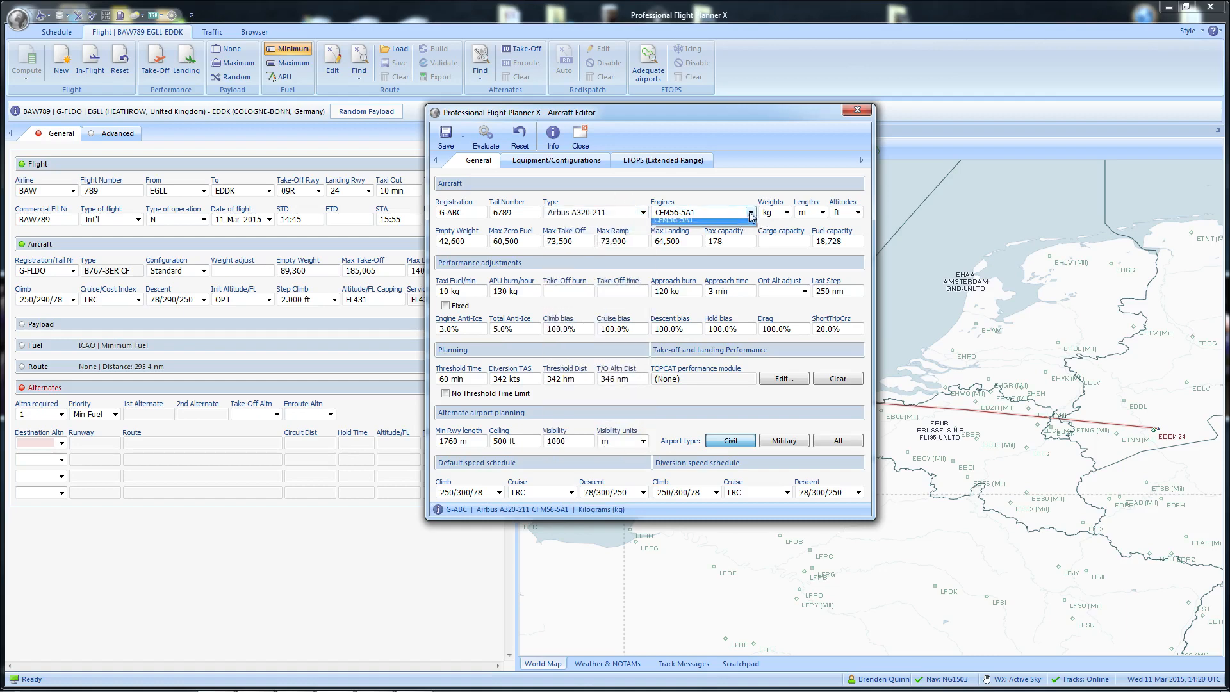
left_click(674, 228)
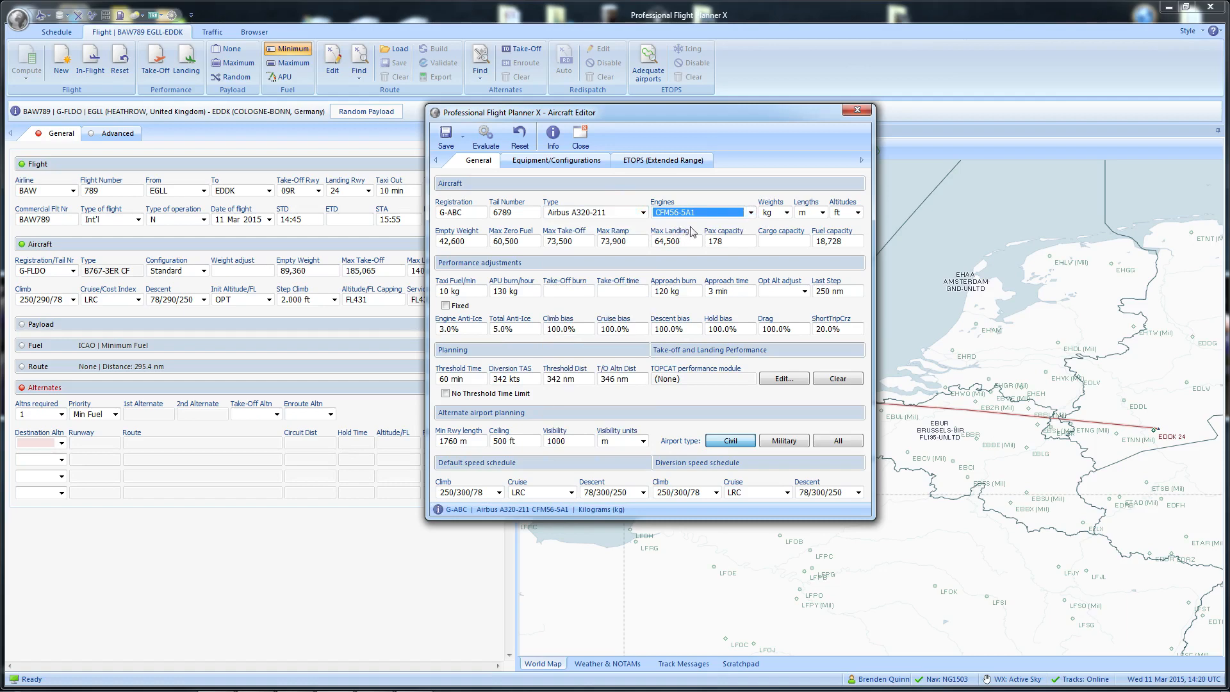
left_click(750, 215)
left_click(750, 216)
Step: Switch the aircraft type to Boeing 747-400 and view its engine options, keeping CF6-80C2B1F
left_click(643, 214)
left_click_drag(643, 257, 647, 315)
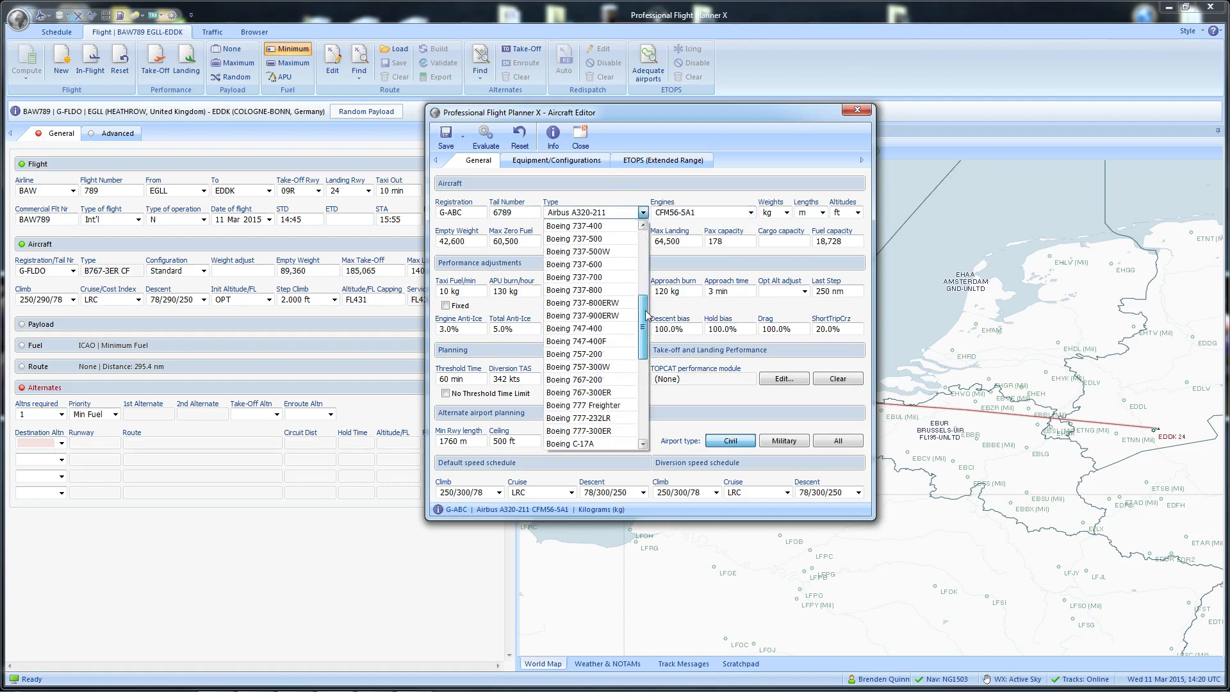
left_click(617, 330)
left_click(752, 214)
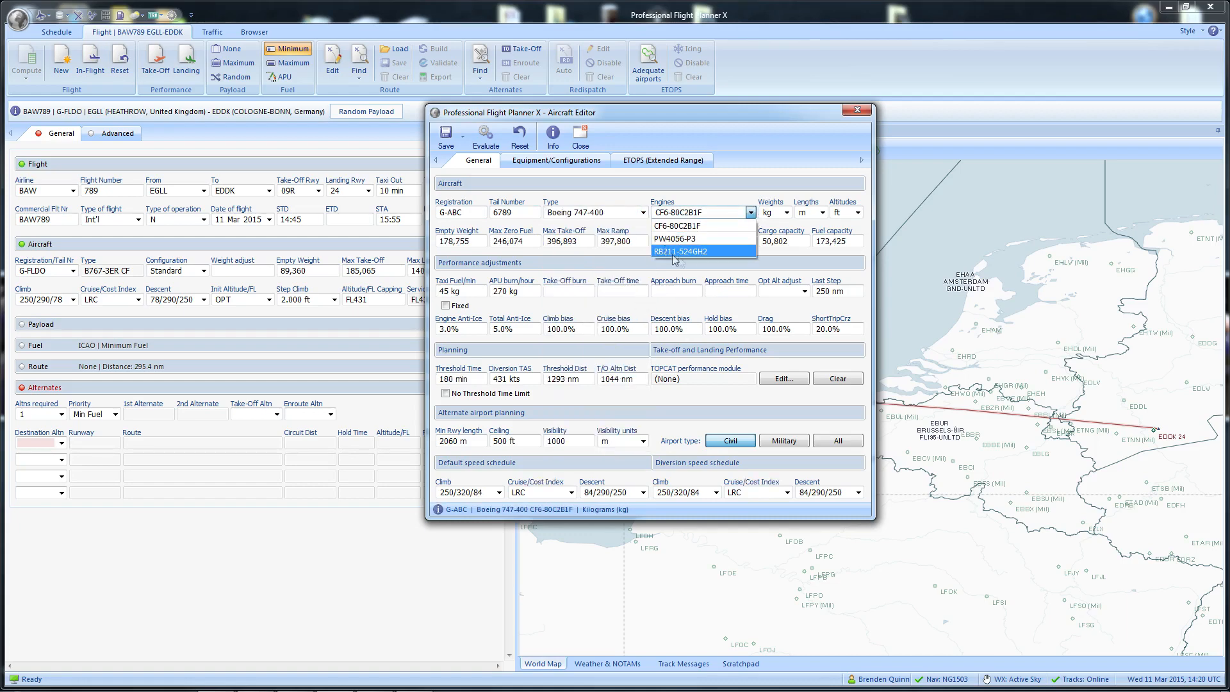
left_click(705, 194)
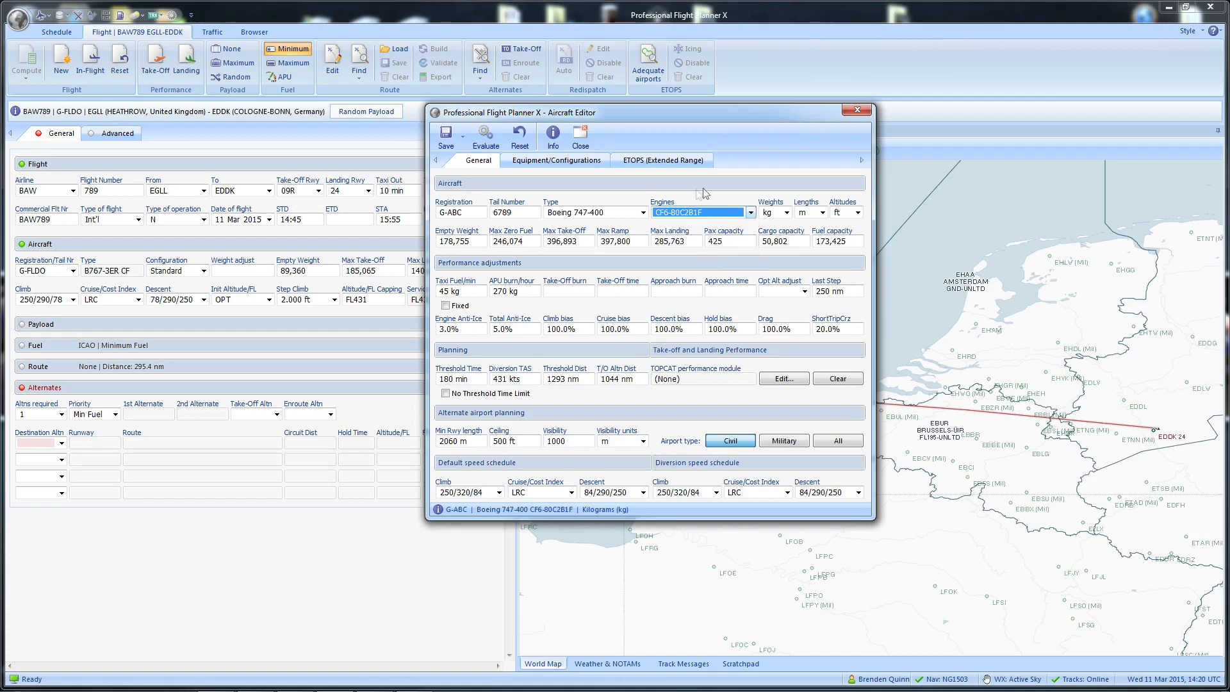
Step: Change the aircraft type to Airbus A320-214 and check the weight unit options, keeping kg
left_click(643, 212)
scroll(643, 272, "down", 1)
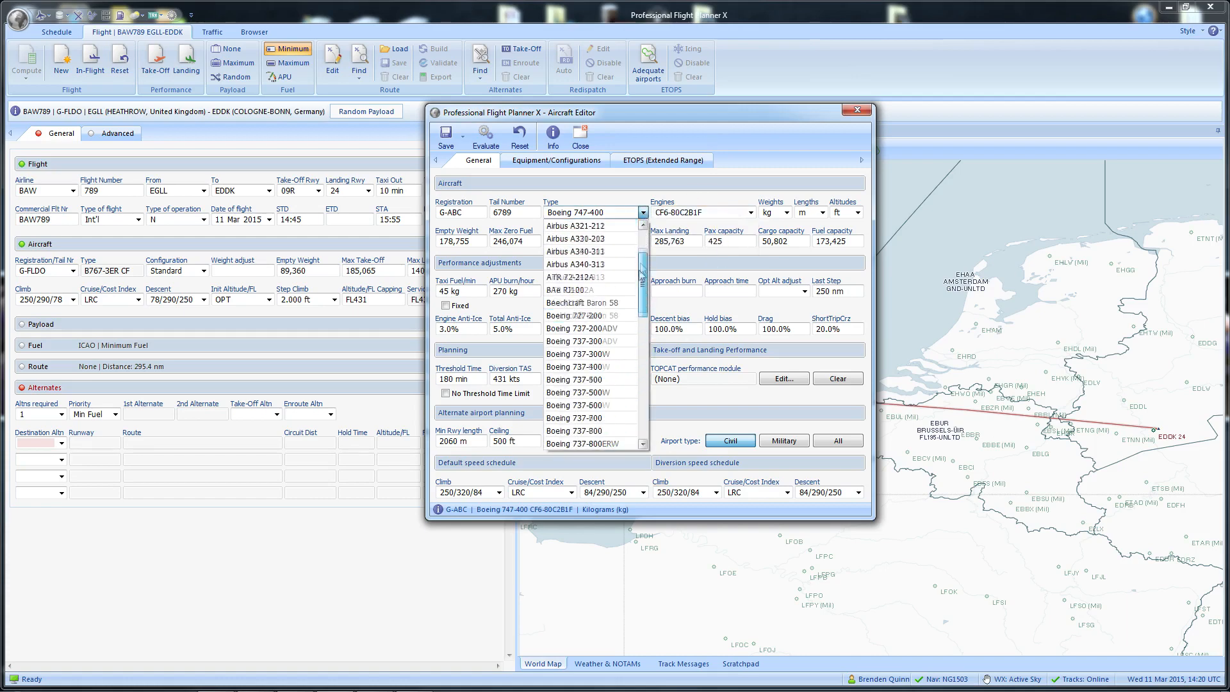
scroll(609, 257, "up", 2)
left_click(601, 242)
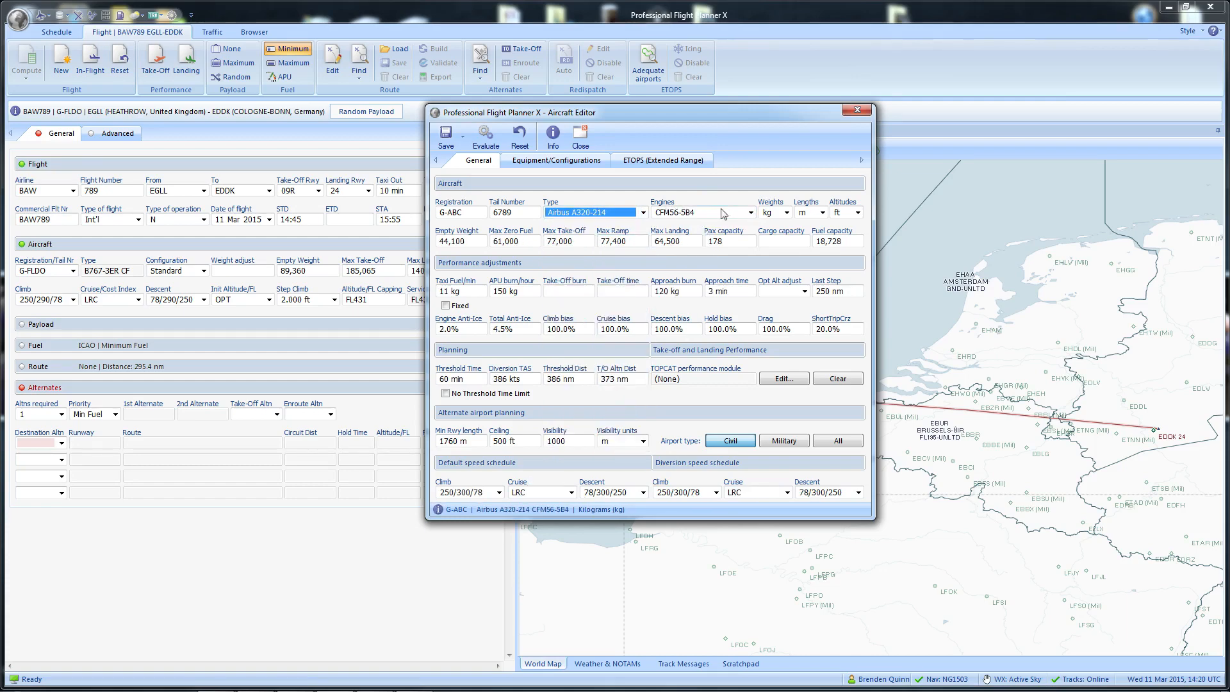
left_click(787, 212)
left_click(788, 213)
left_click(788, 213)
left_click(788, 213)
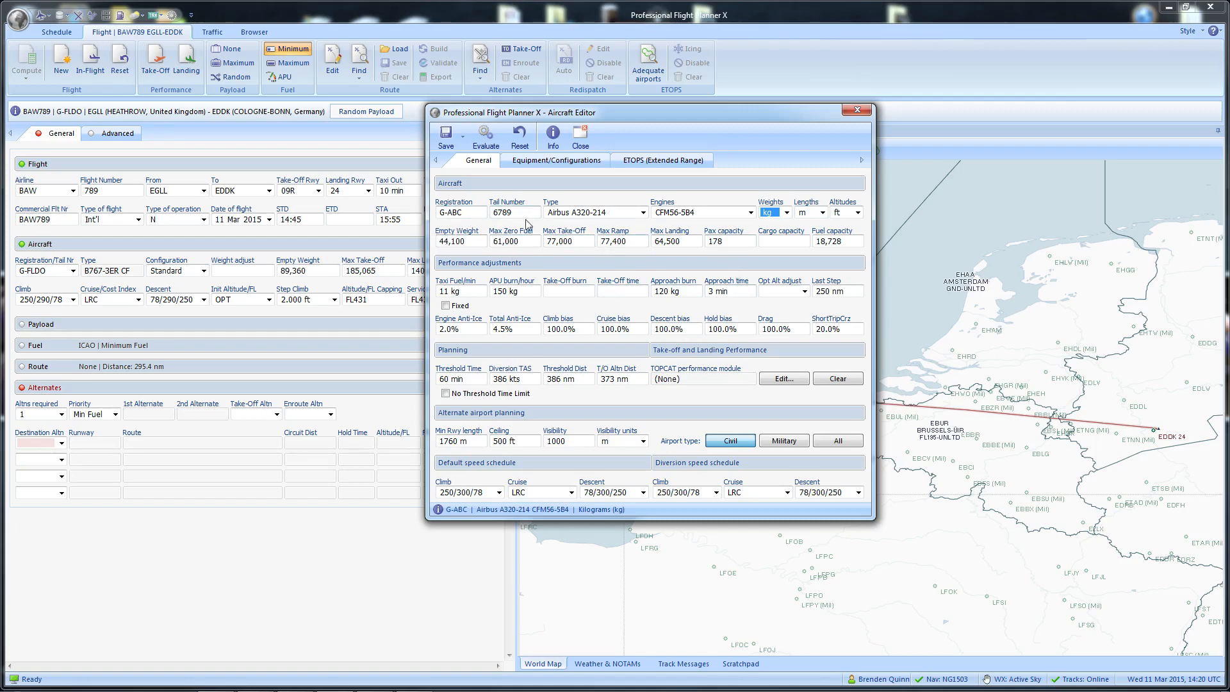
Step: Switch the aircraft type to ATR 72-212A to compare its default values, and return it to Airbus A320-211
left_click(644, 213)
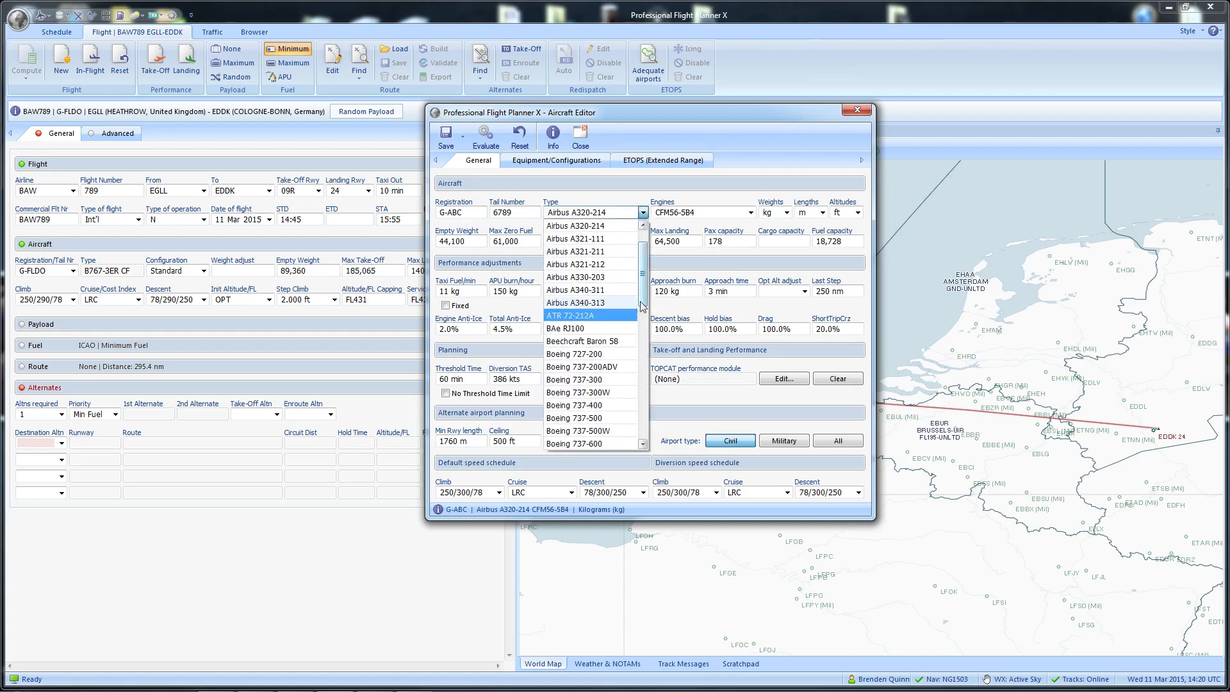
left_click(589, 315)
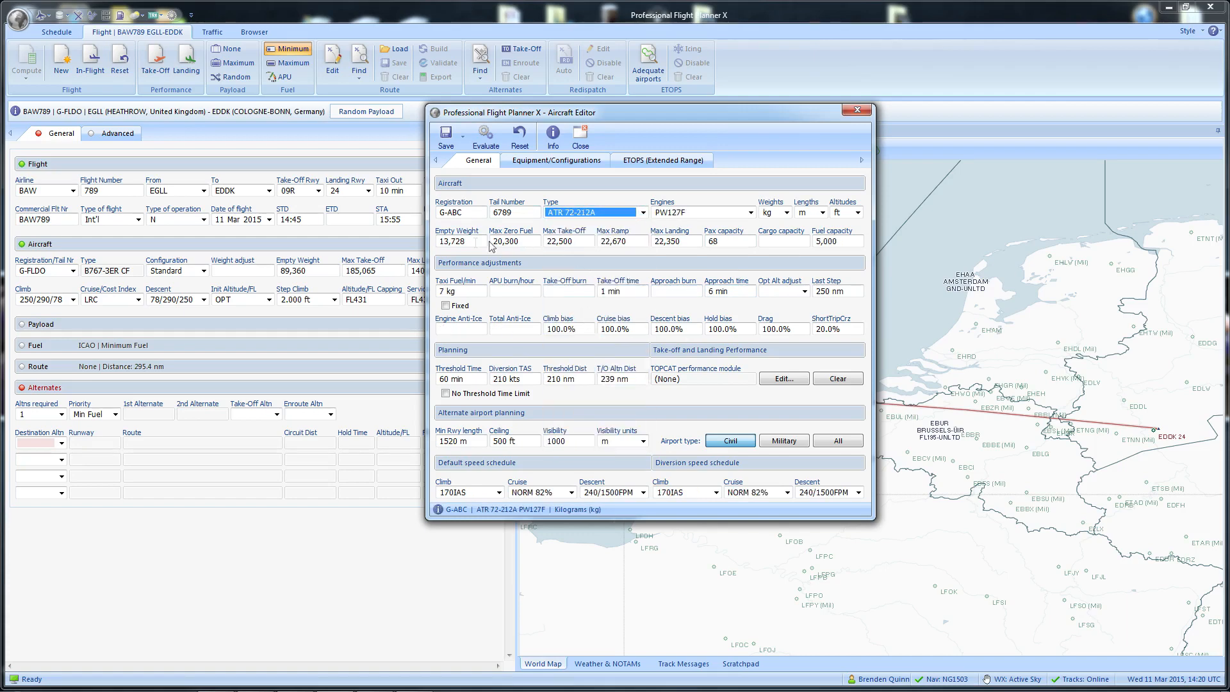
left_click(643, 212)
scroll(644, 296, "up", 3)
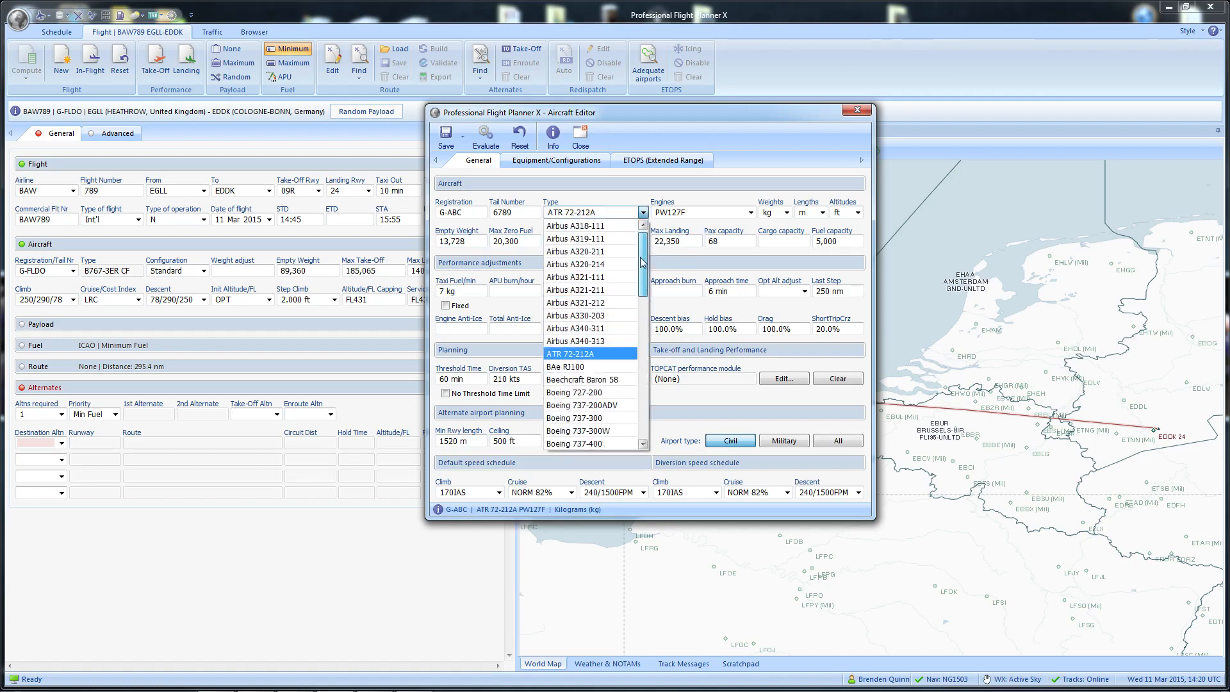
left_click(610, 253)
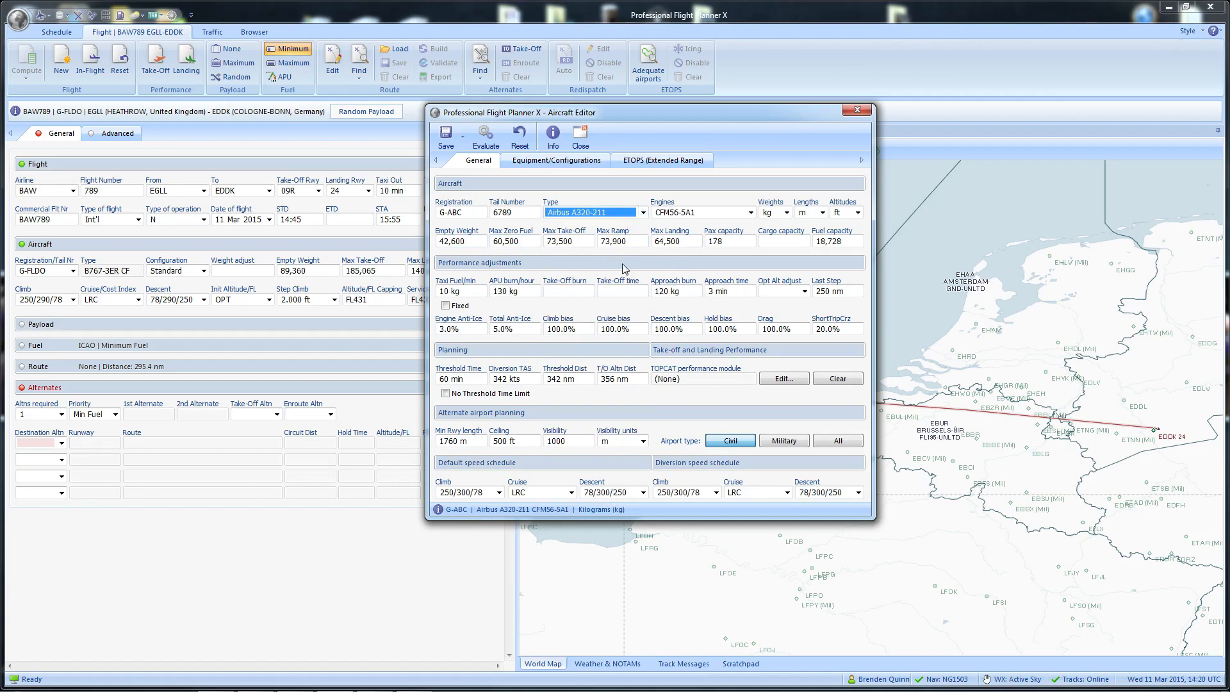
Step: Look over the optimum altitude adjustment options, the aircraft type list, and the take-off burn and time fields without changing them
left_click_drag(729, 116, 770, 99)
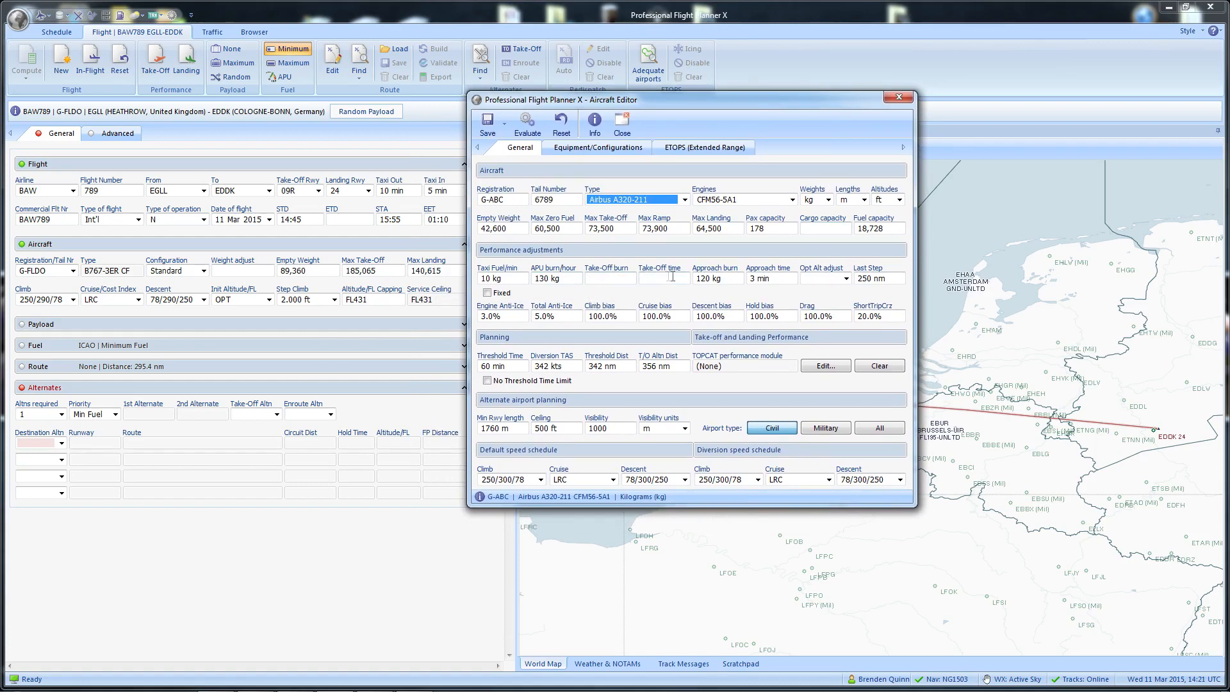
left_click(838, 281)
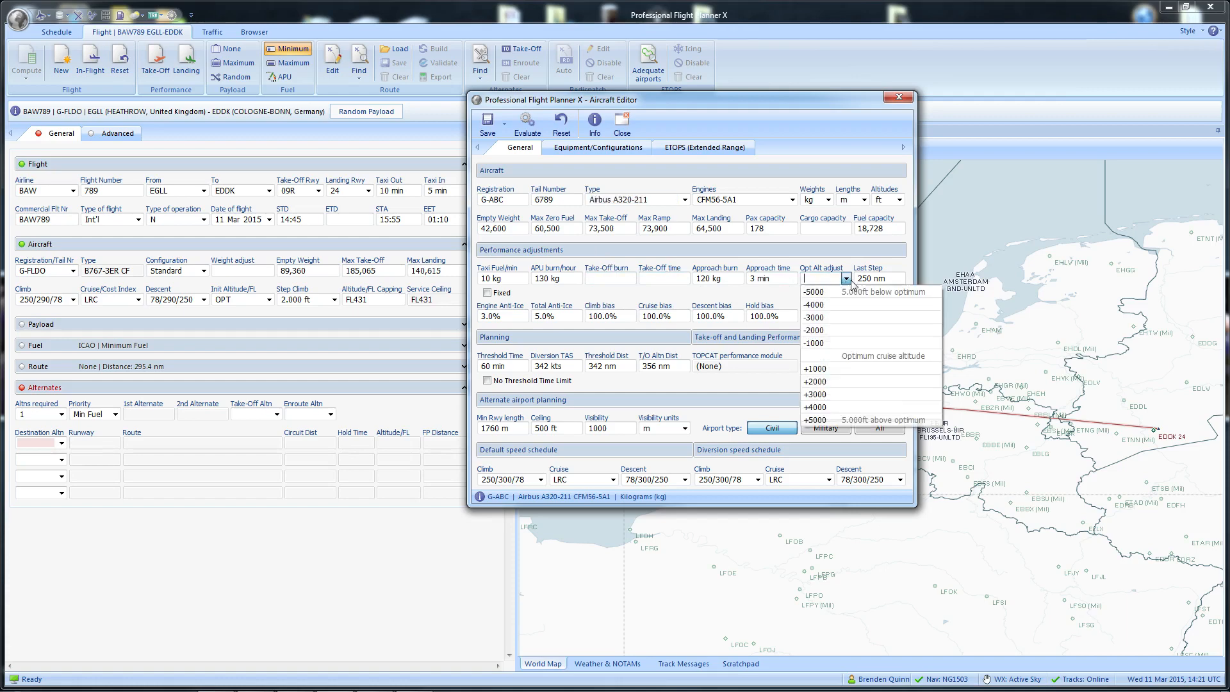
left_click(846, 279)
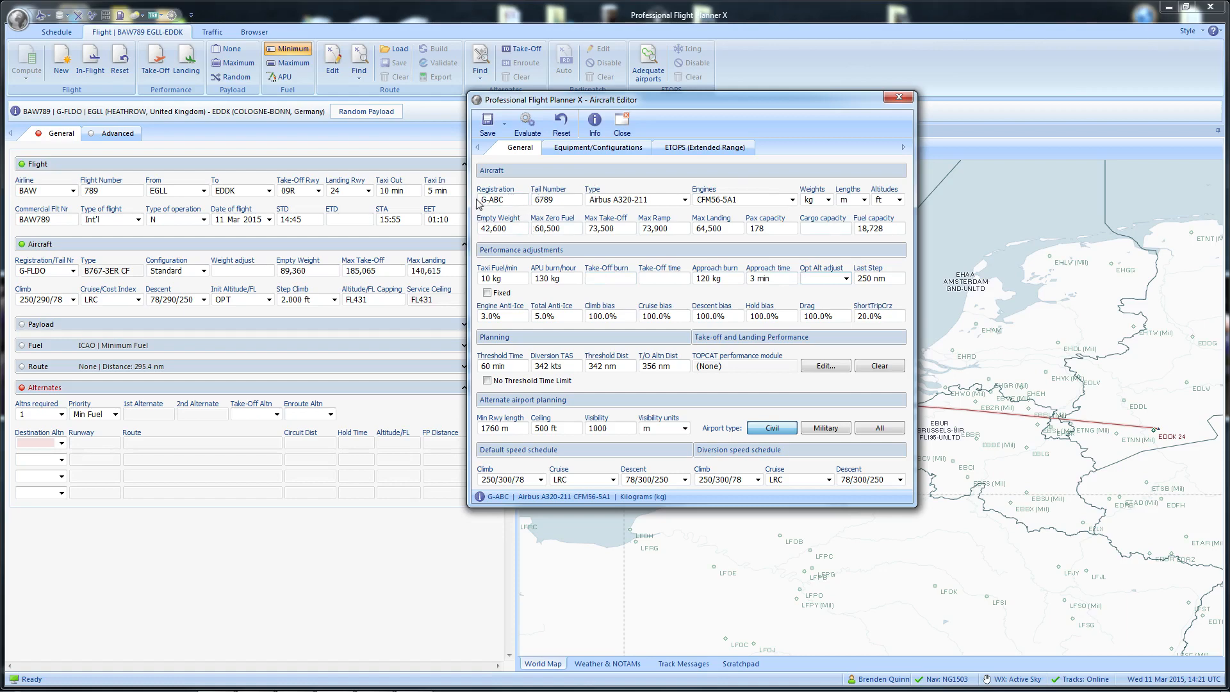
left_click(683, 200)
left_click(676, 203)
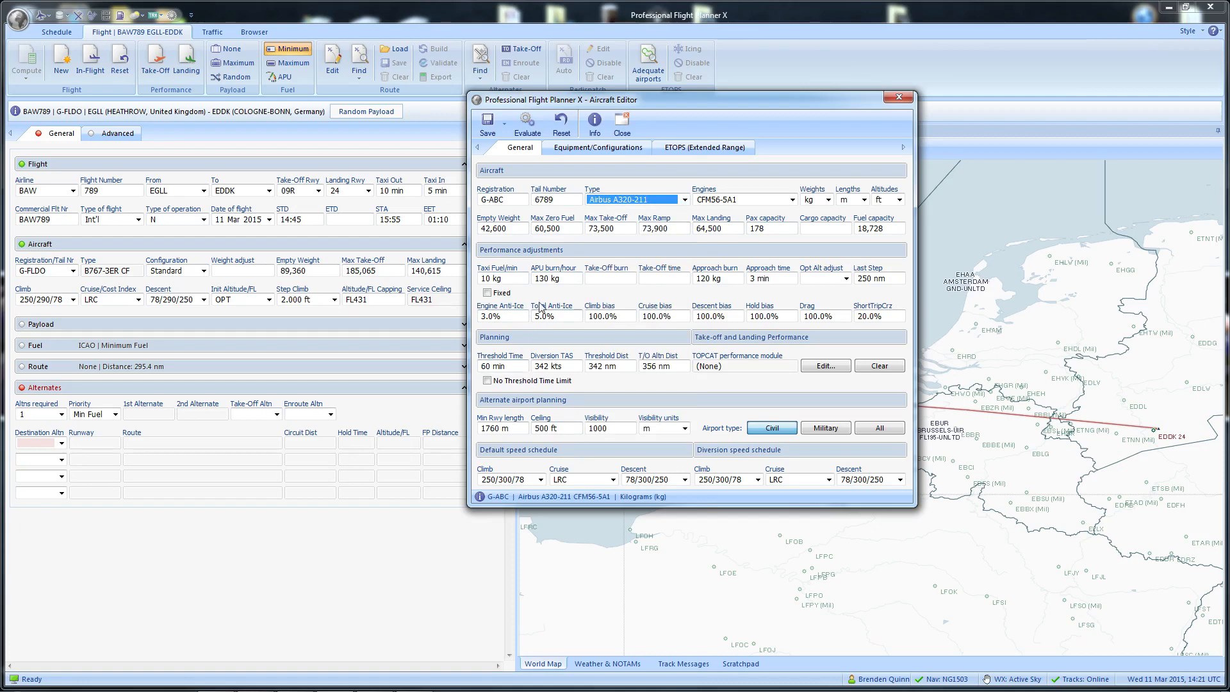
left_click(606, 278)
left_click(653, 278)
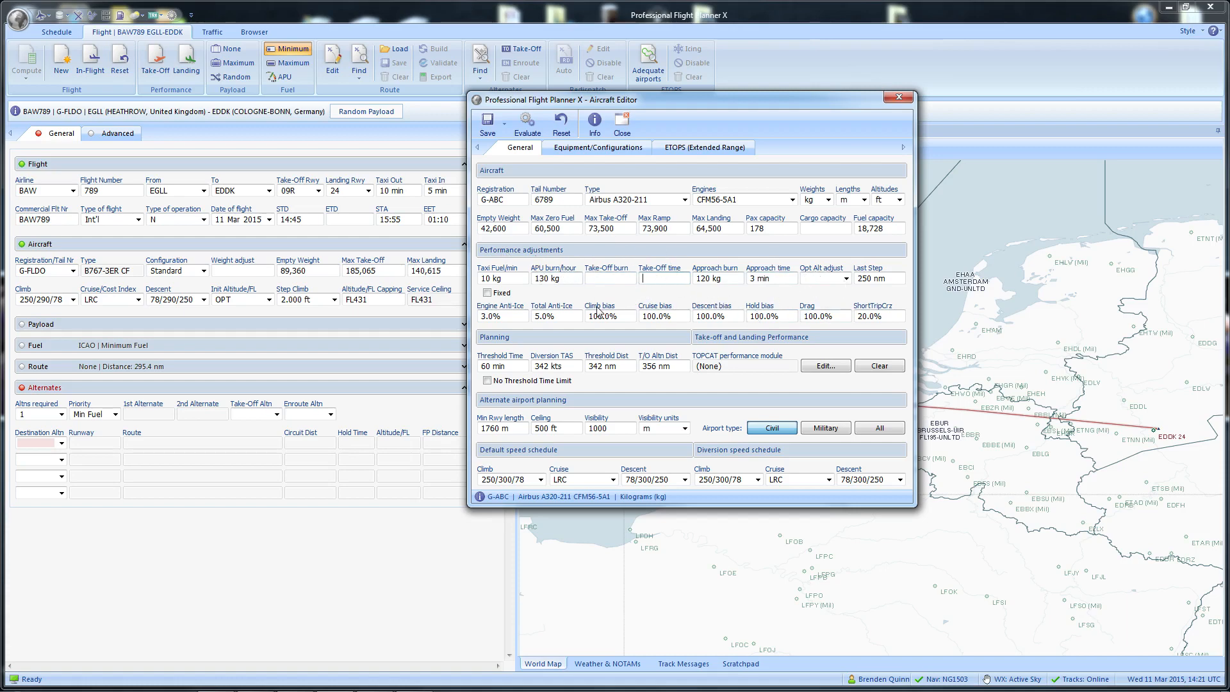
Step: Switch the aircraft type to Boeing 767-300ER to compare its planning values, and set it back to Airbus A320-211
left_click_drag(668, 100, 640, 72)
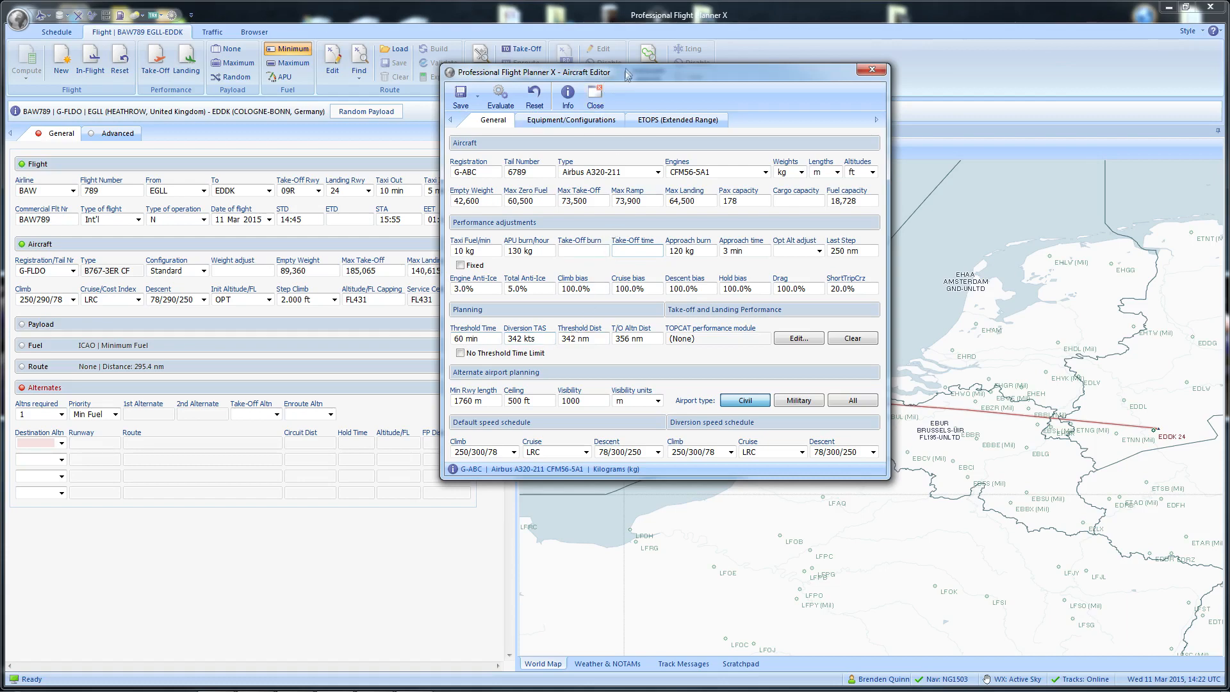
left_click_drag(627, 75, 627, 90)
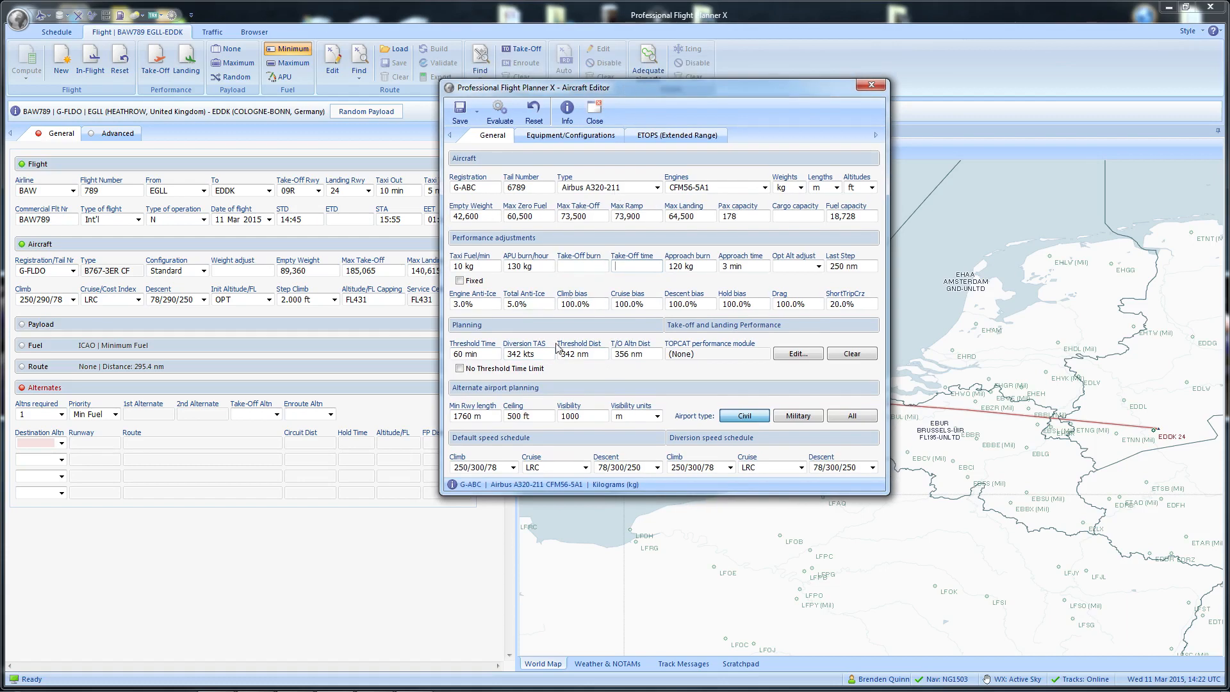
left_click(657, 187)
left_click_drag(658, 253, 657, 314)
left_click(627, 305)
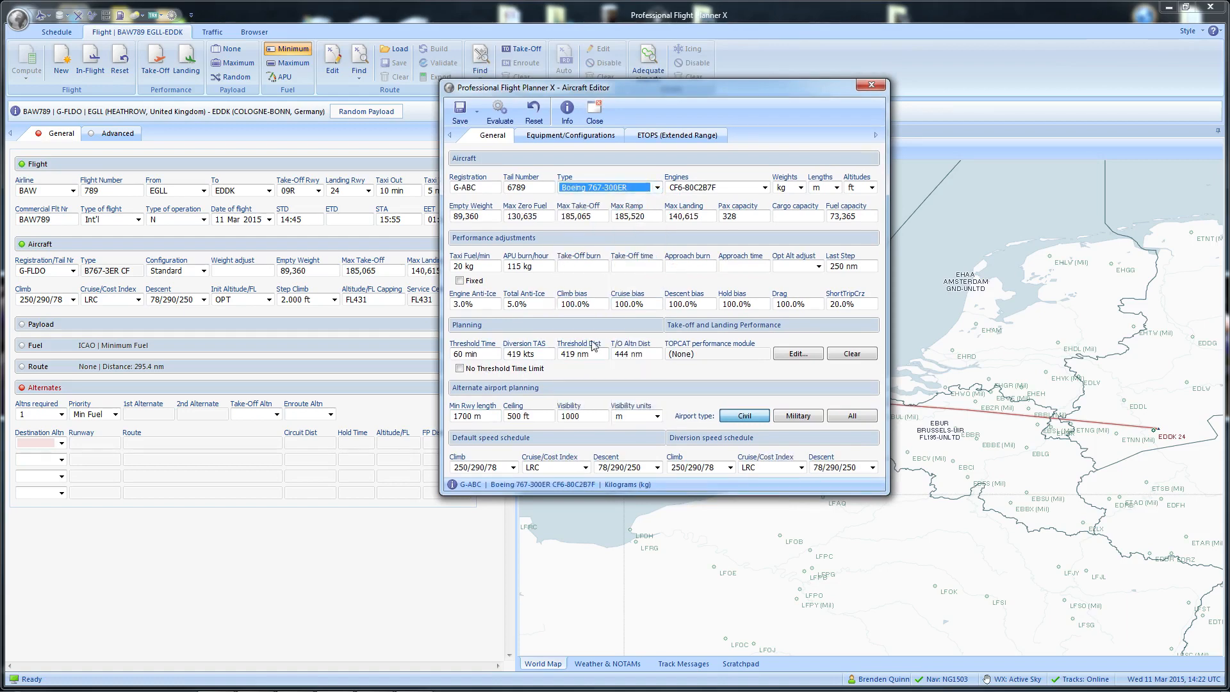
left_click(657, 187)
left_click_drag(657, 323, 656, 232)
left_click(619, 231)
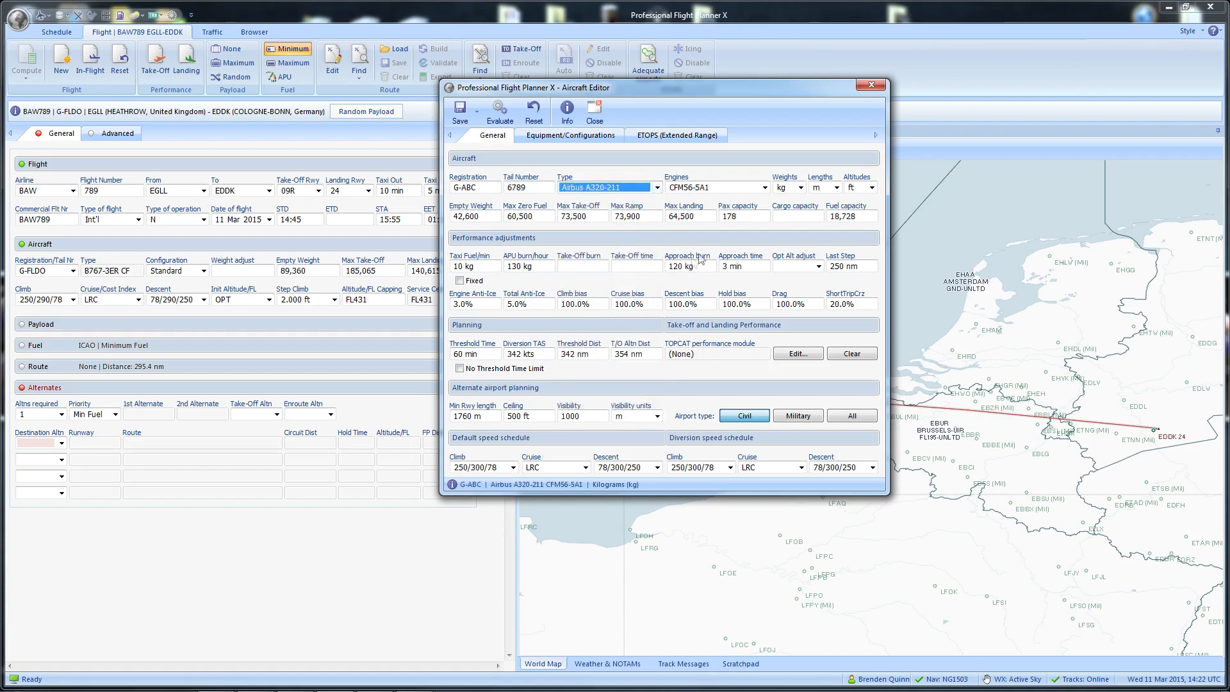
Step: Assign the Airbus 320-214 CFM56-5B4 TOPCAT performance module, allowing both de-rated and assumed/flex take-offs
left_click_drag(730, 88, 717, 56)
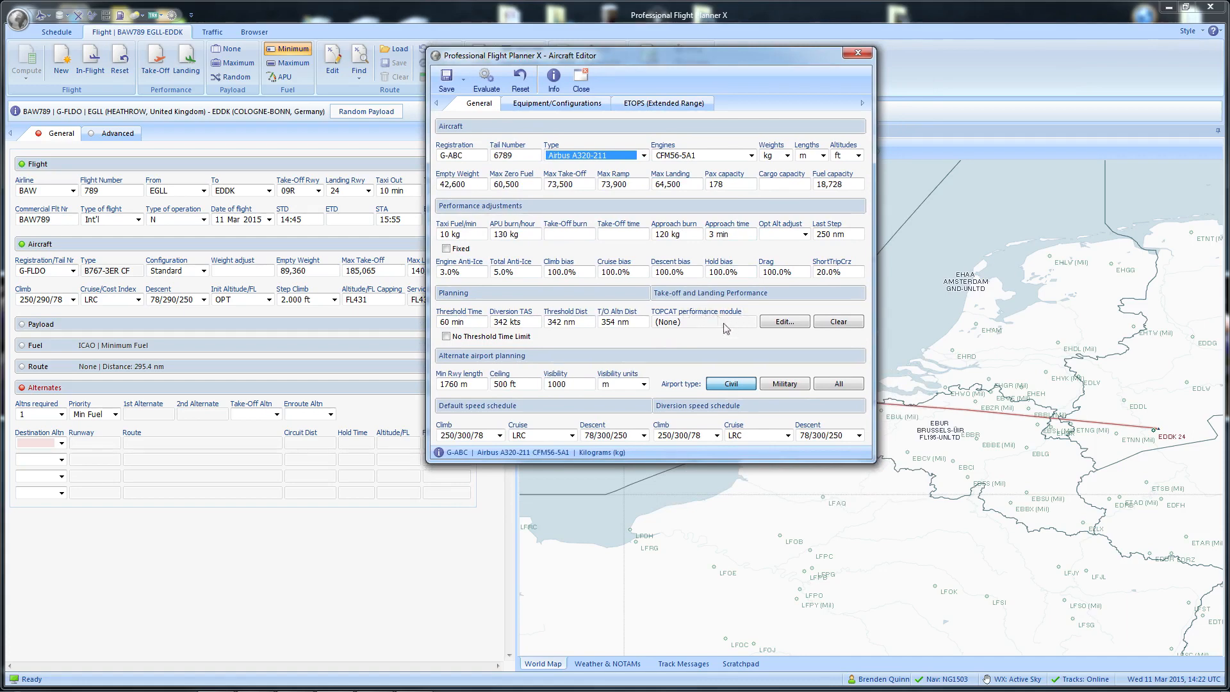
left_click(775, 325)
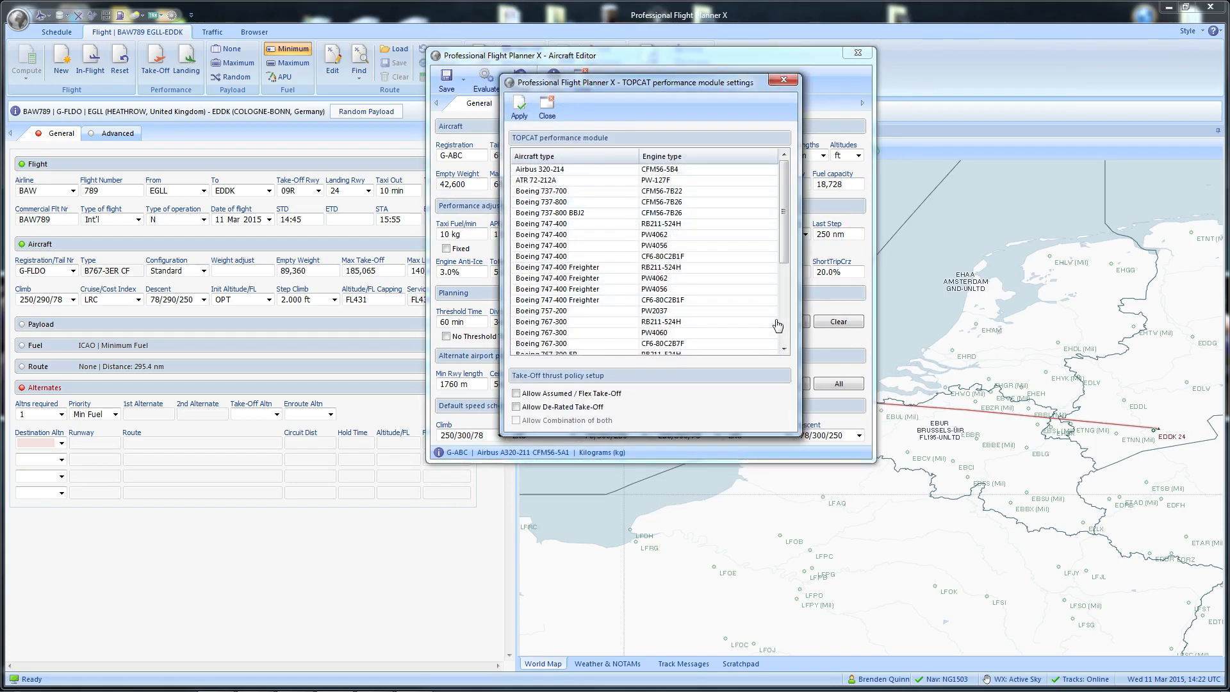
left_click_drag(662, 87, 998, 70)
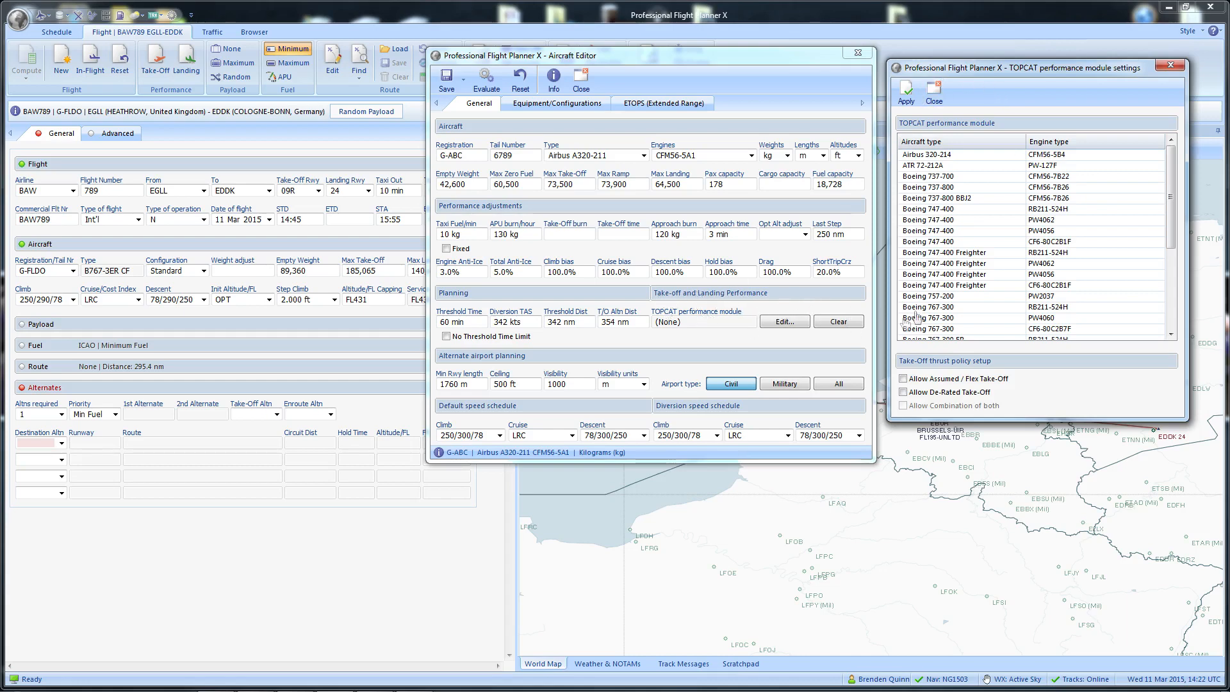
scroll(1178, 184, "down", 1)
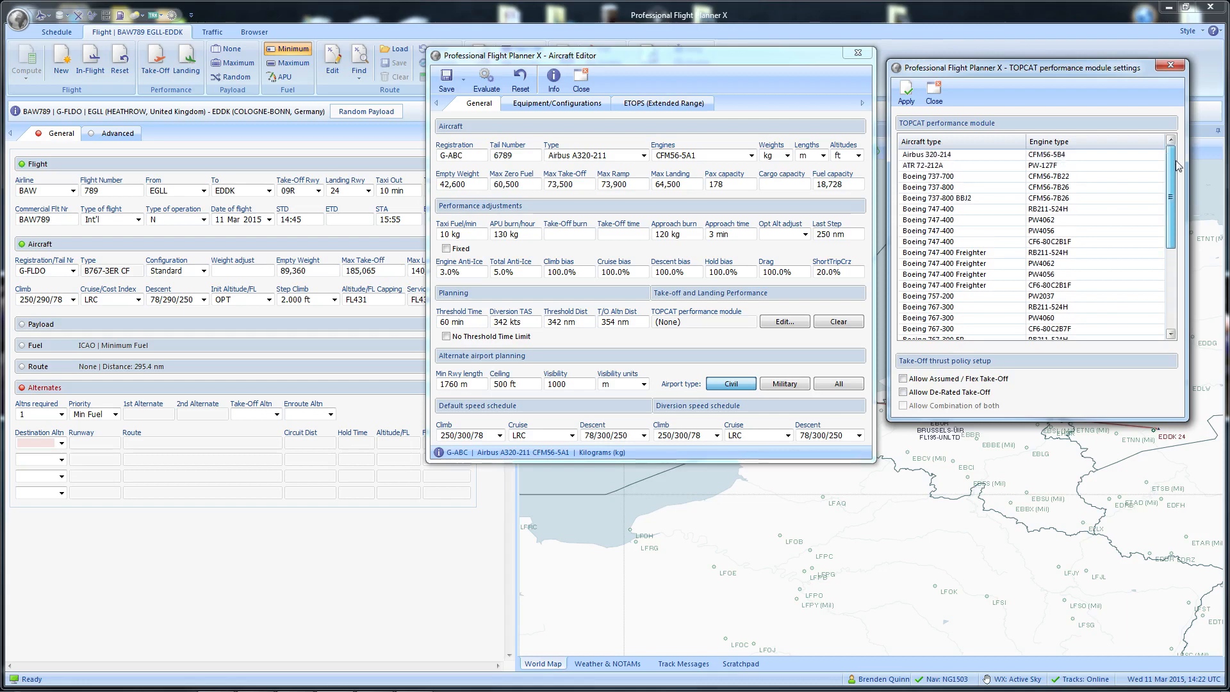
left_click(939, 160)
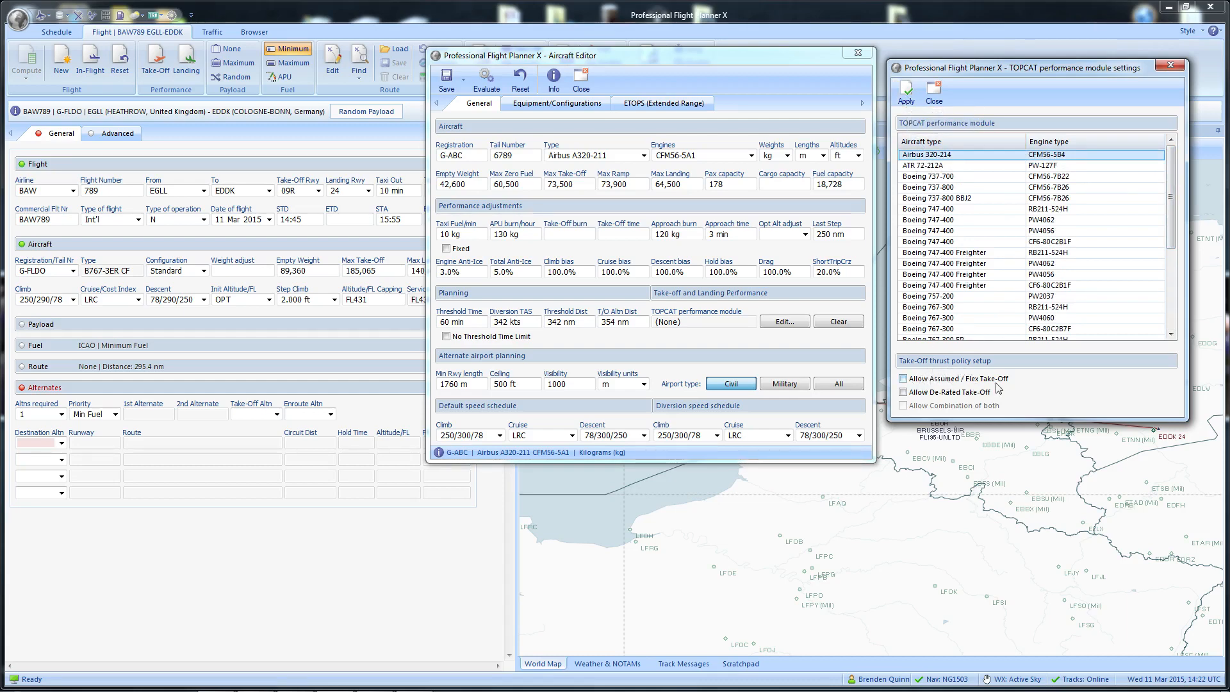
left_click(904, 392)
left_click(904, 379)
left_click(908, 92)
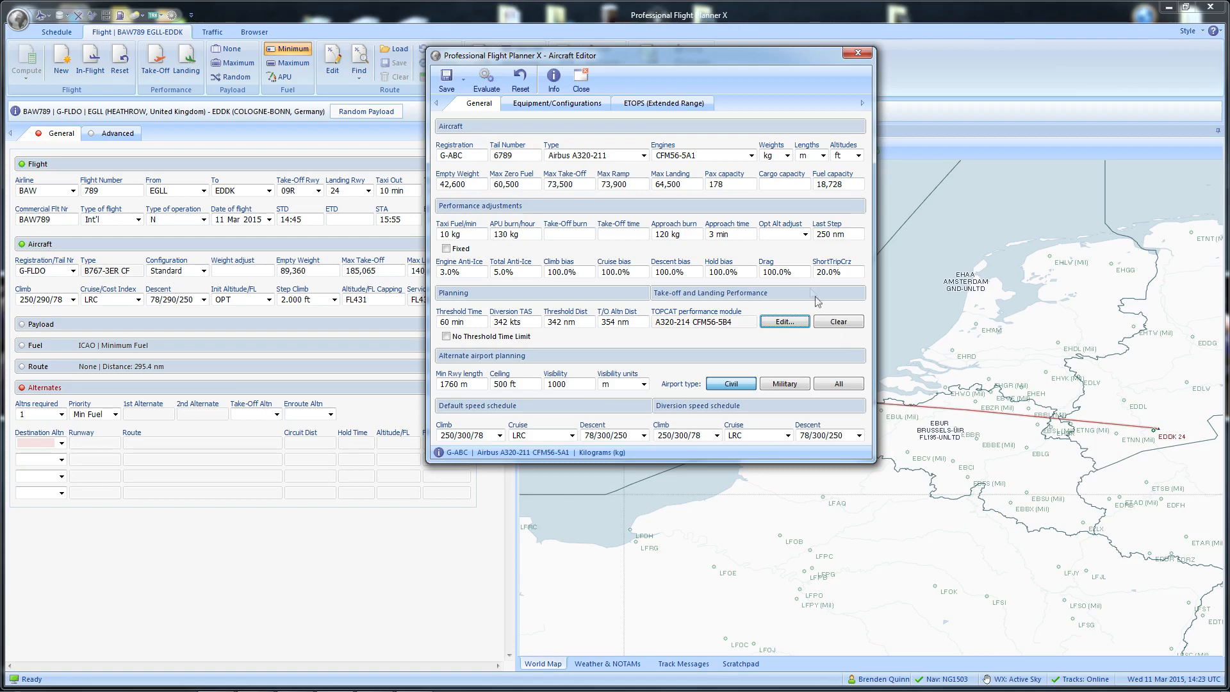
Step: Reopen the TOPCAT performance module settings, look through the aircraft and engine list, and close it without changes
left_click_drag(752, 57, 801, 69)
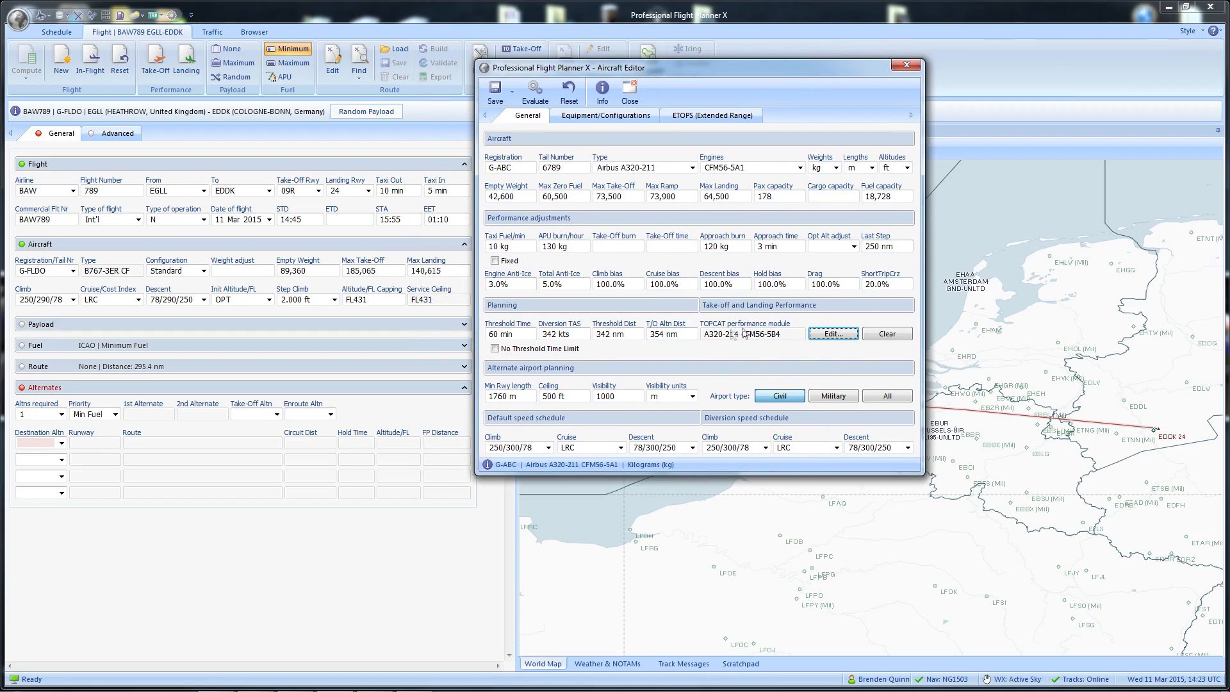
left_click_drag(787, 69, 786, 53)
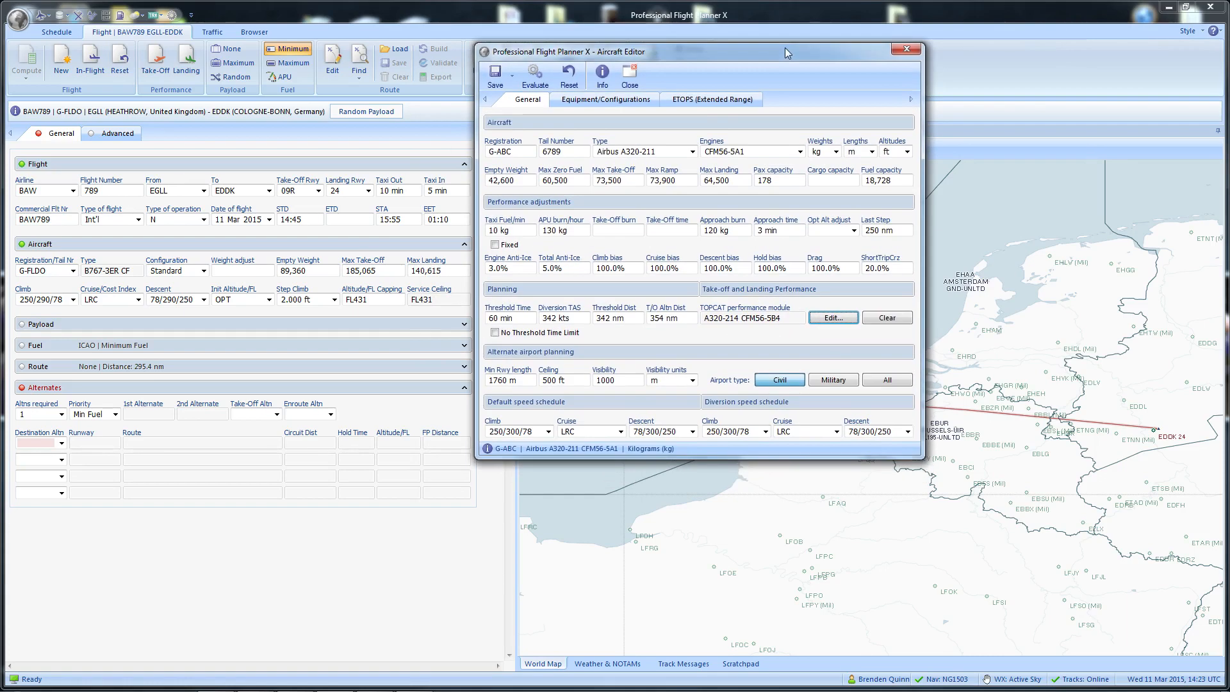
left_click(825, 319)
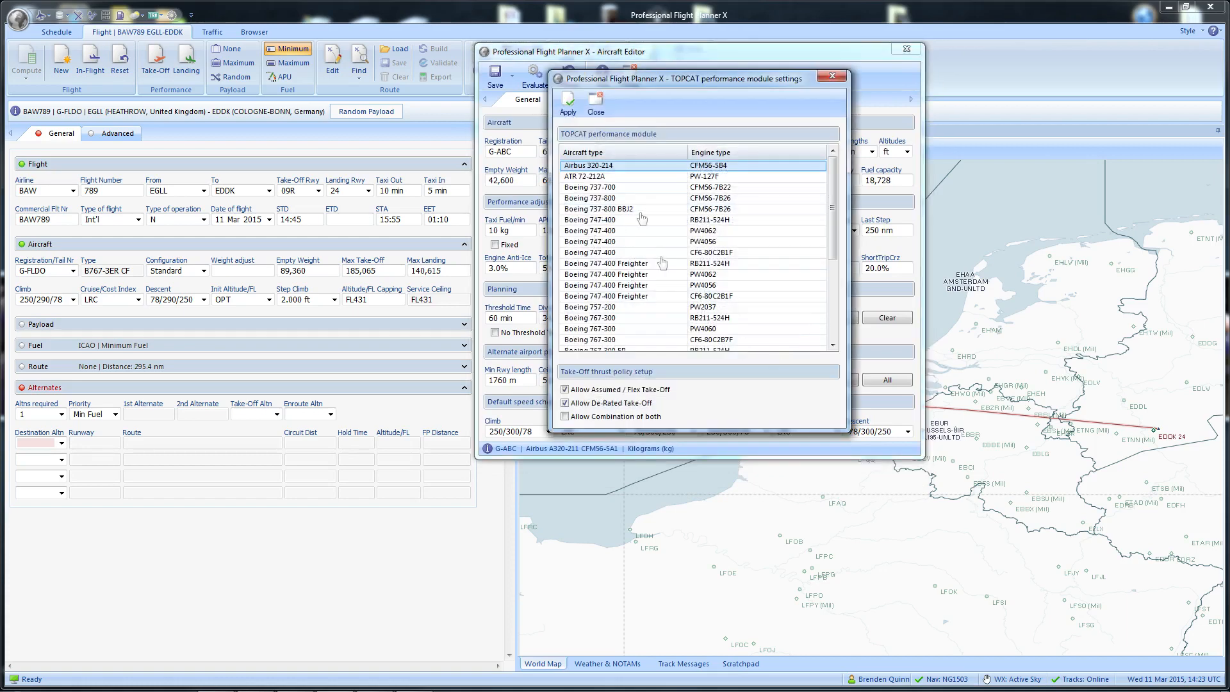
scroll(834, 234, "down", 1)
mouse_move(835, 234)
left_mouse_down()
mouse_move(834, 301)
mouse_move(834, 211)
left_mouse_up()
left_click(590, 107)
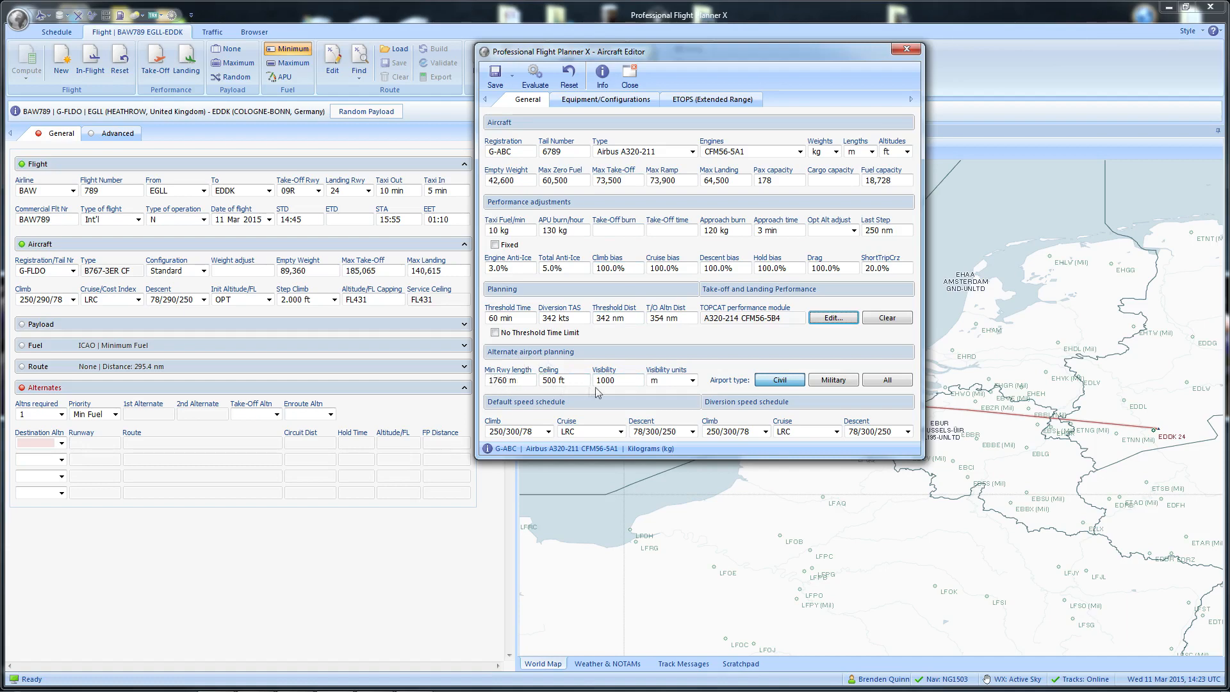
Step: Select m as the visibility units for alternate airport planning
left_click(692, 381)
left_click(669, 392)
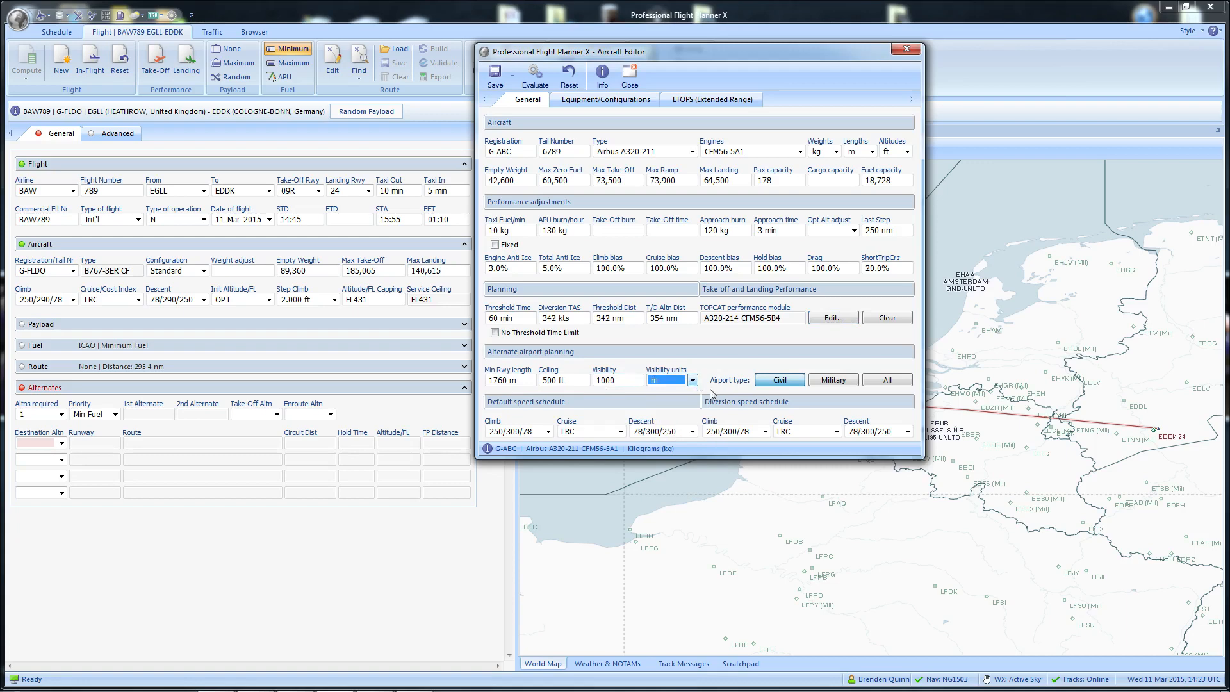
Step: Try the Military and Civil airport types for alternate airport planning, and settle on All
left_click(824, 378)
left_click(789, 381)
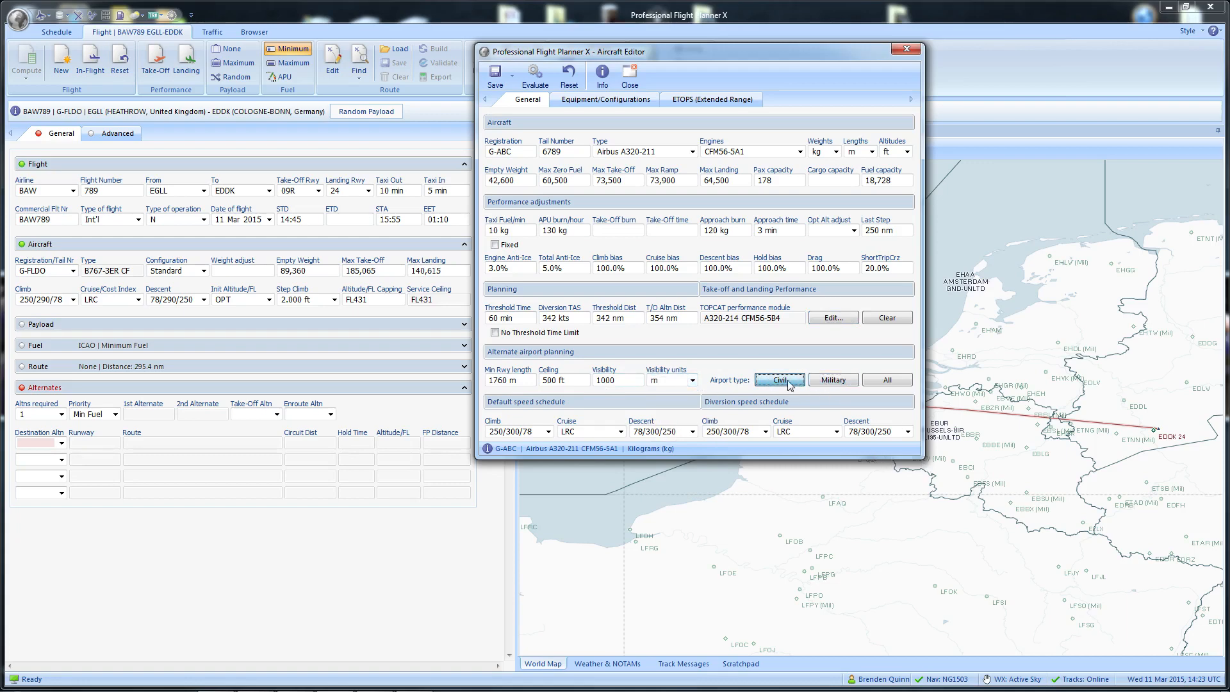
left_click(883, 382)
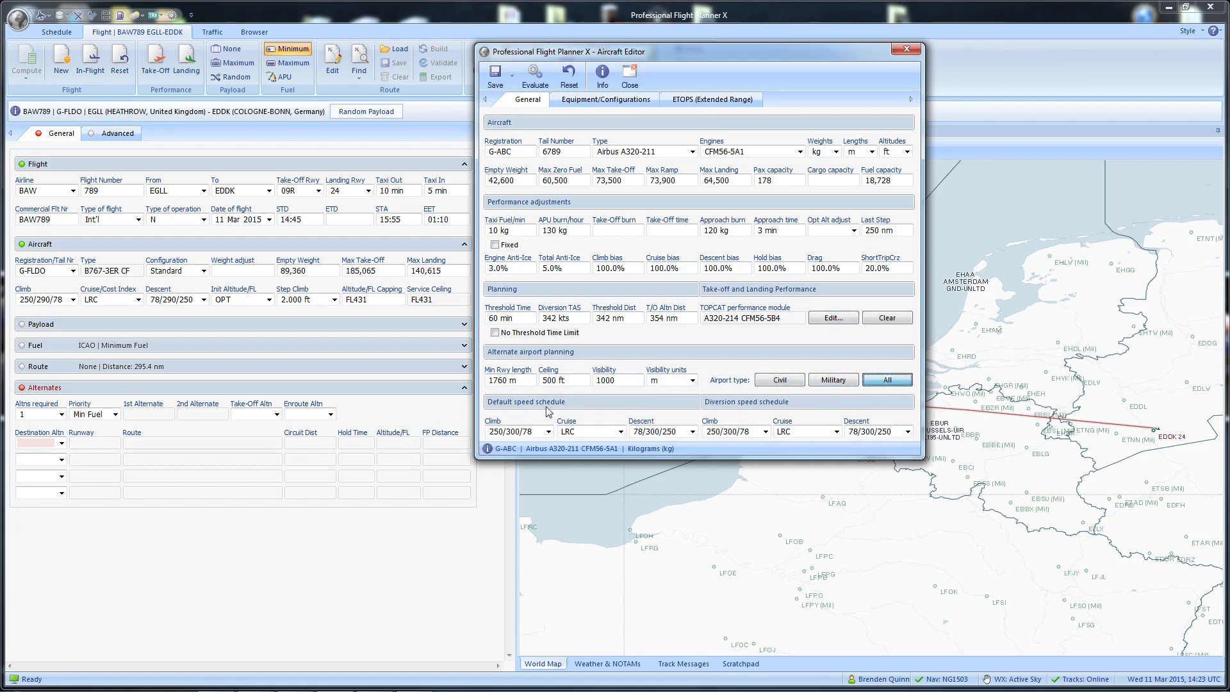
Step: Check the default climb speed choices and set the default cruise speed to M.78
left_click_drag(736, 54, 713, 40)
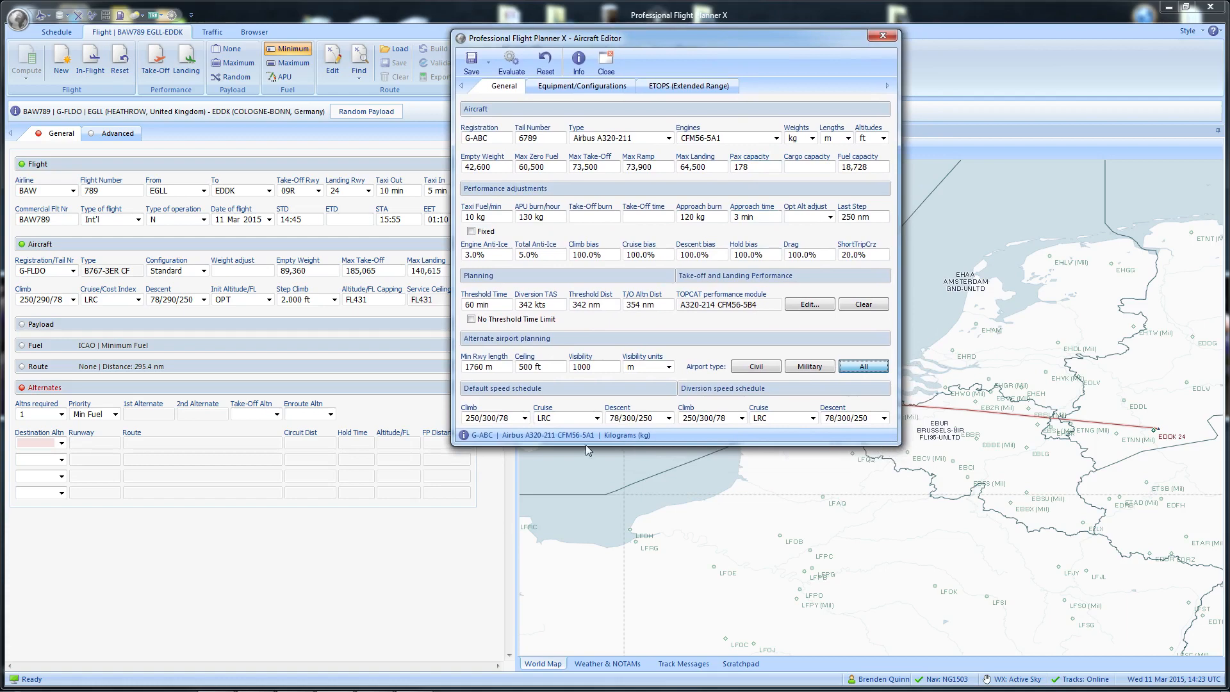
left_click(524, 420)
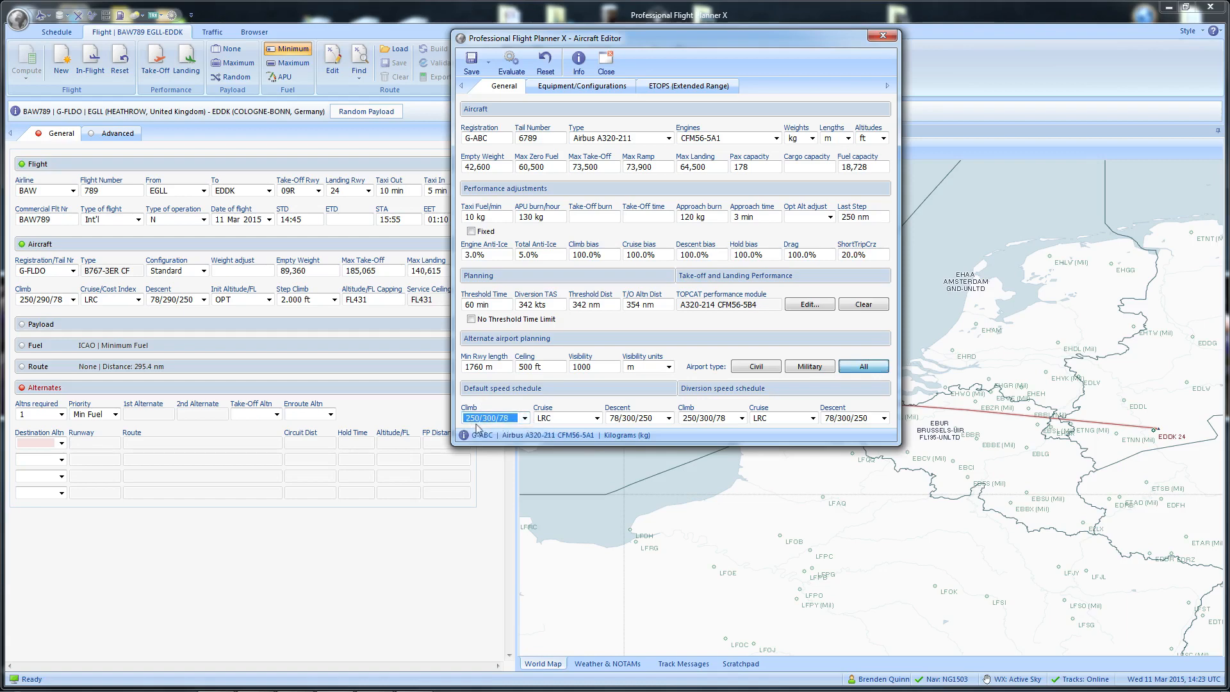
left_click(476, 421)
left_click(479, 428)
left_click(597, 418)
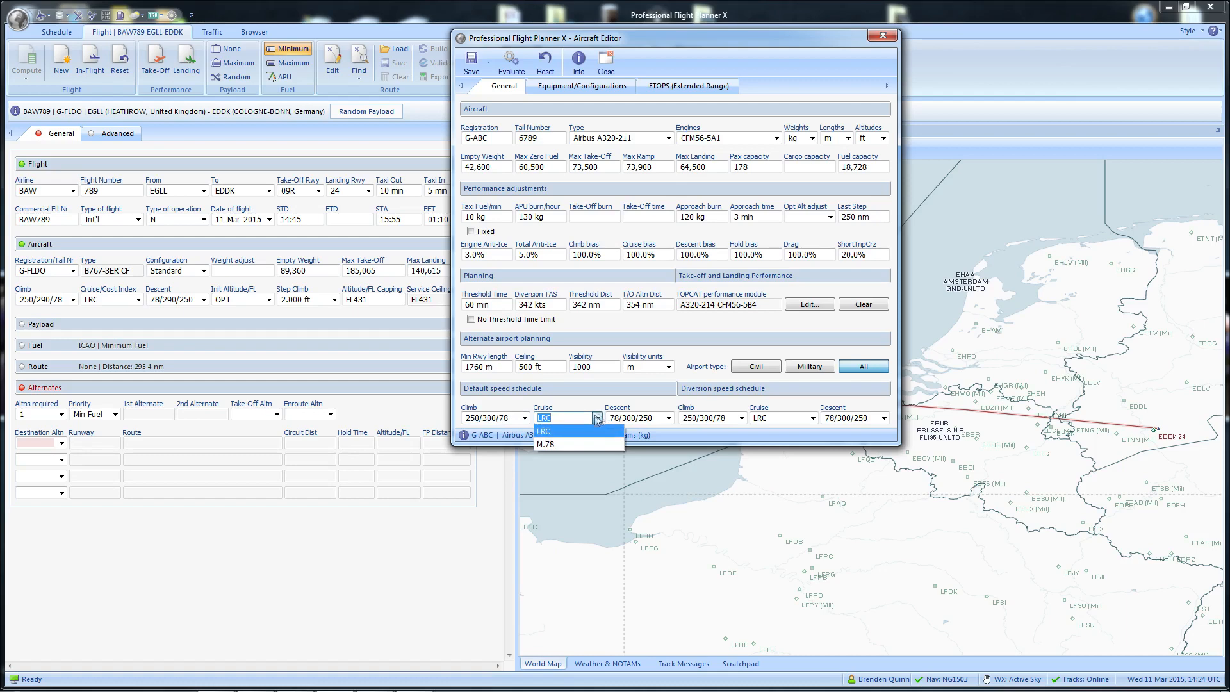
left_click(569, 408)
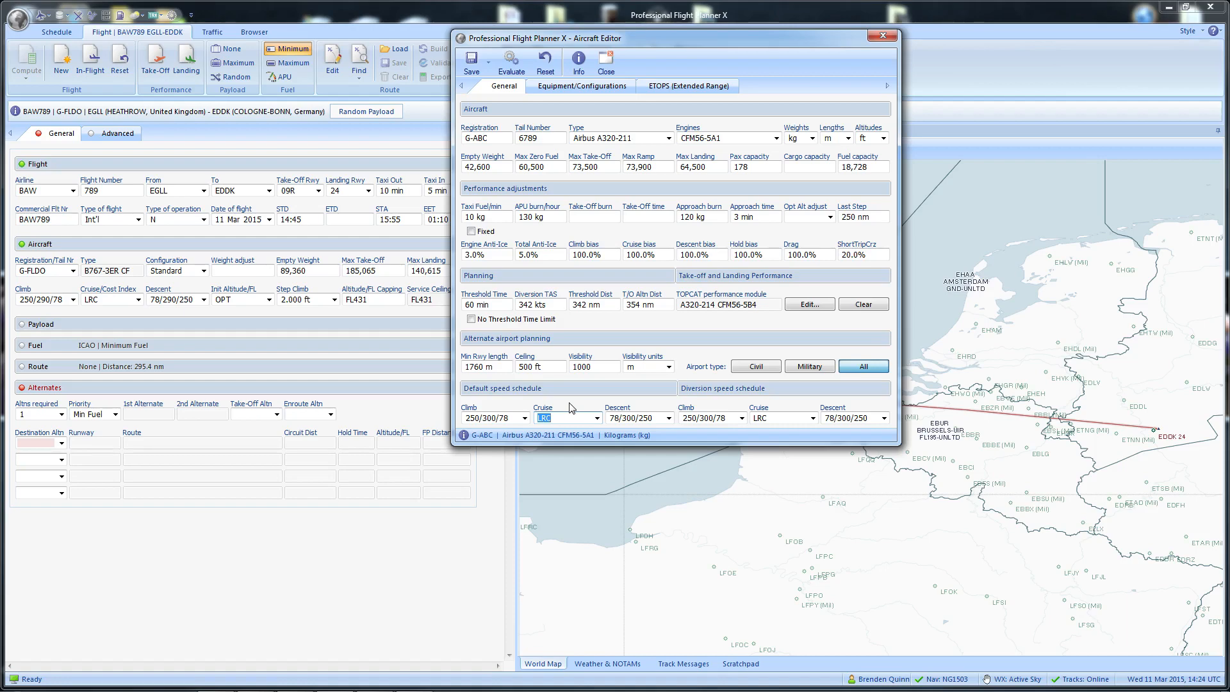
left_click(597, 417)
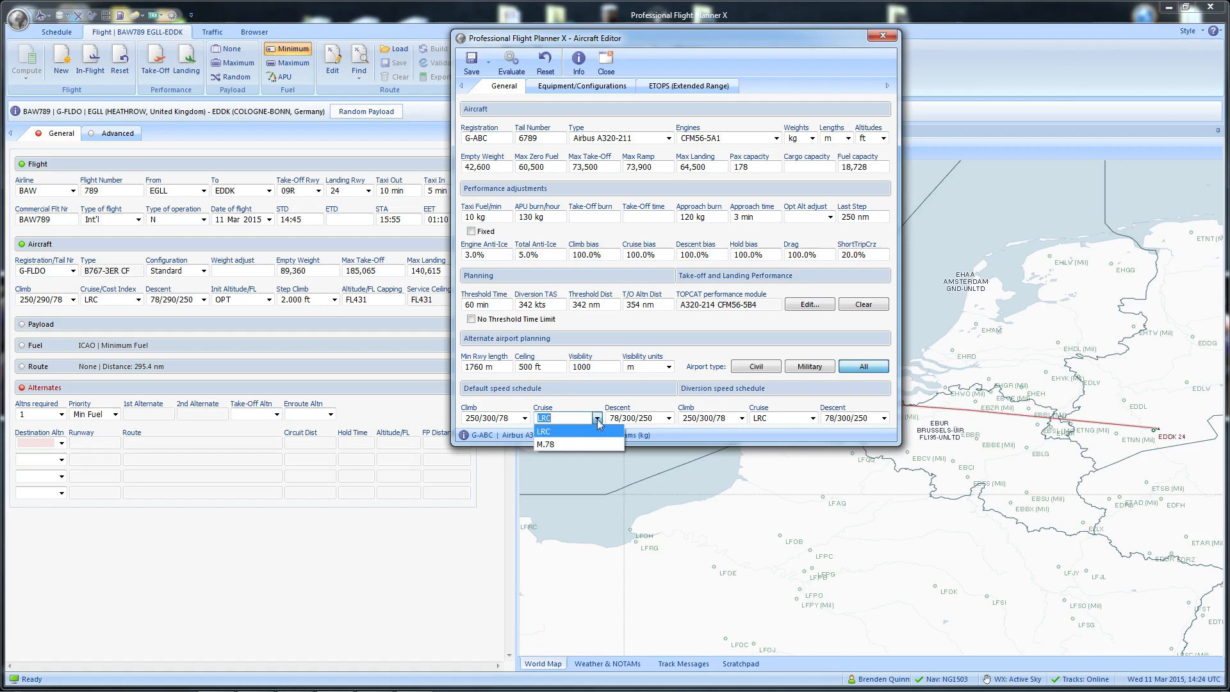
left_click(558, 444)
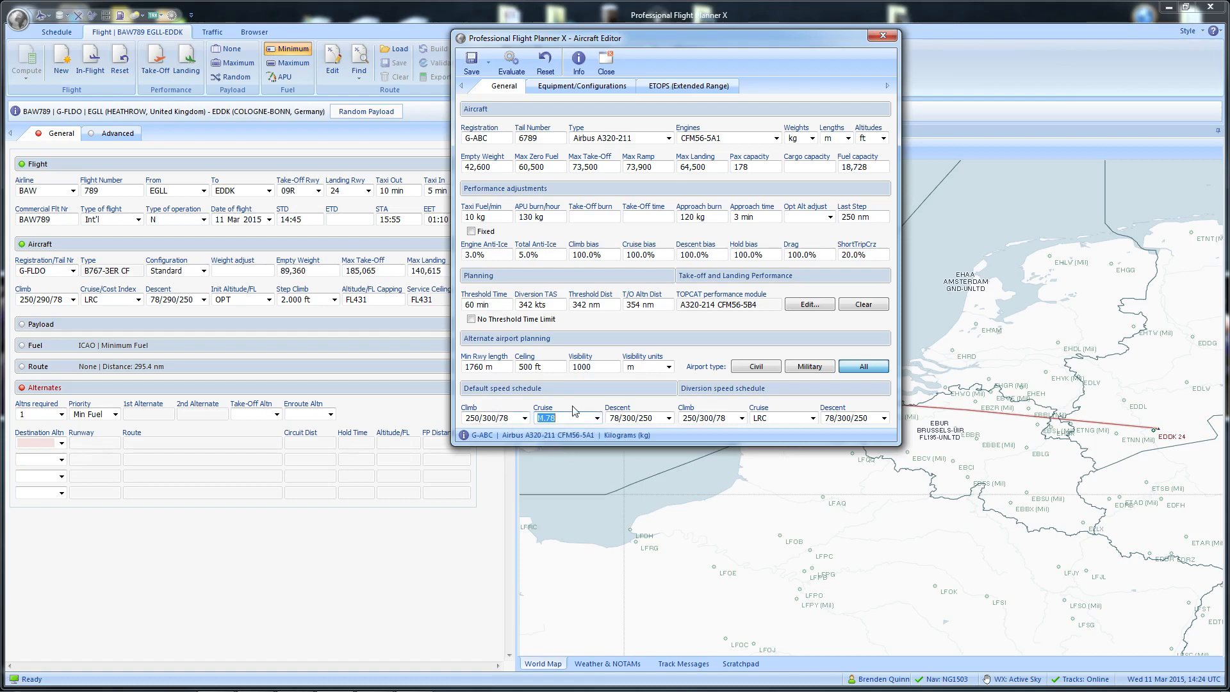
left_click(596, 418)
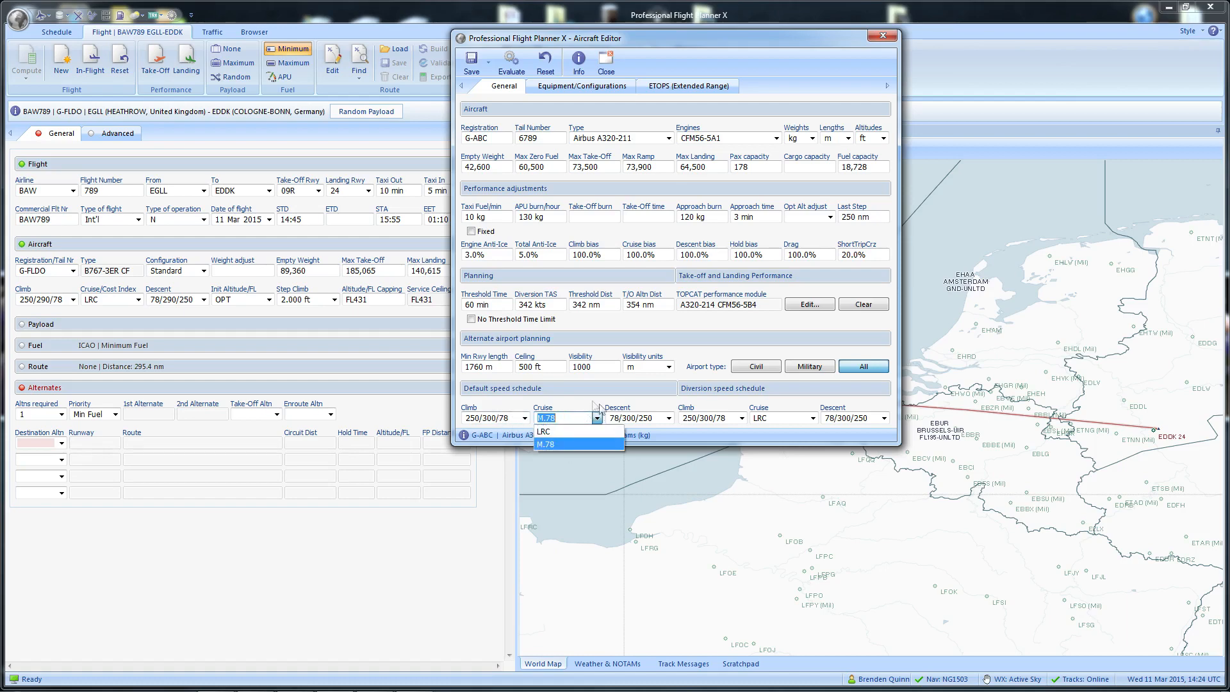
left_click(562, 415)
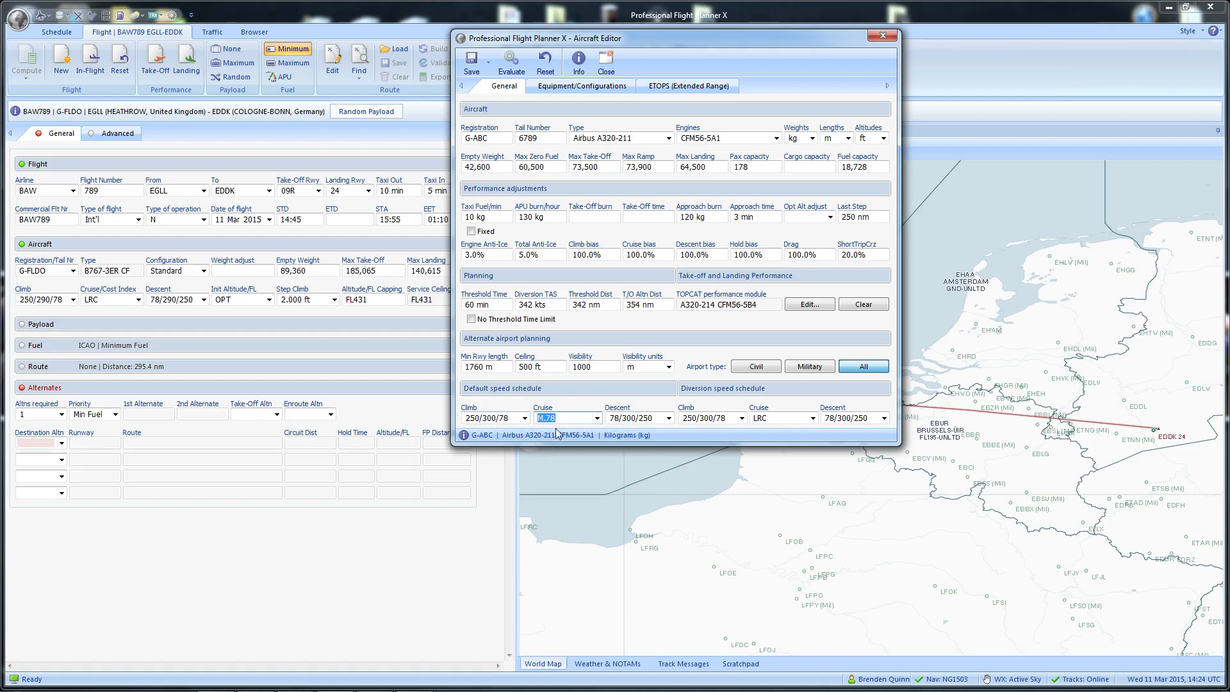
Step: Look through the default descent choices and the diversion climb and cruise choices, keeping the existing values
left_click(669, 420)
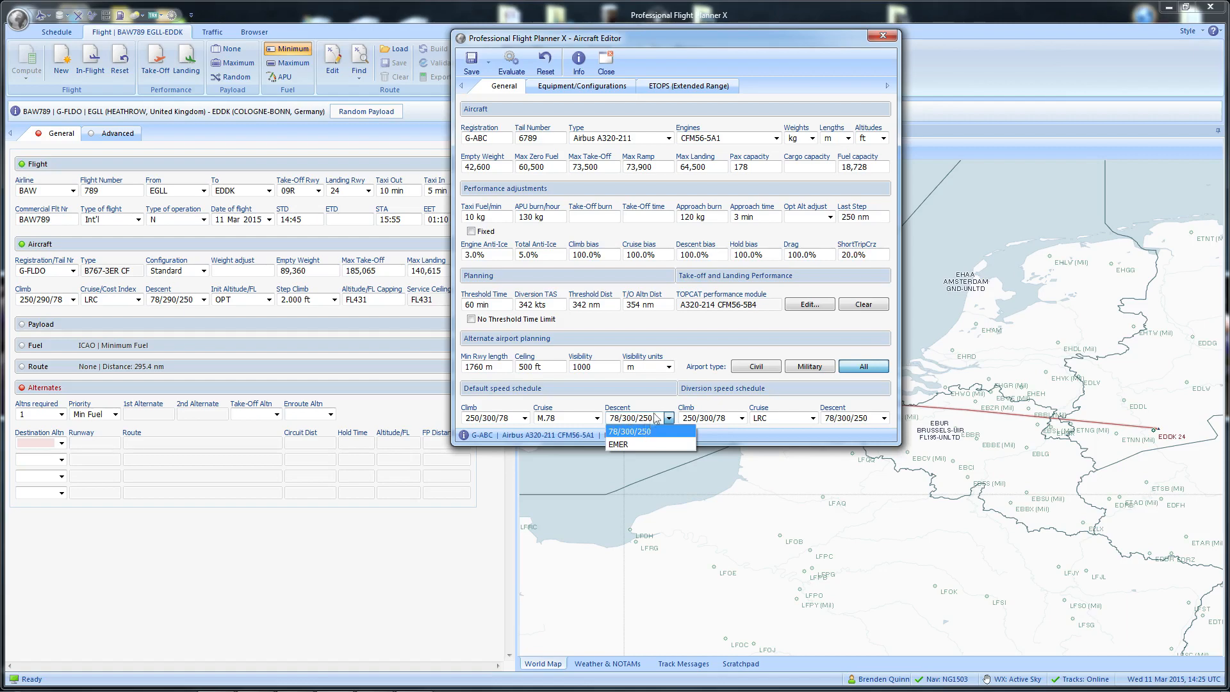
left_click(647, 430)
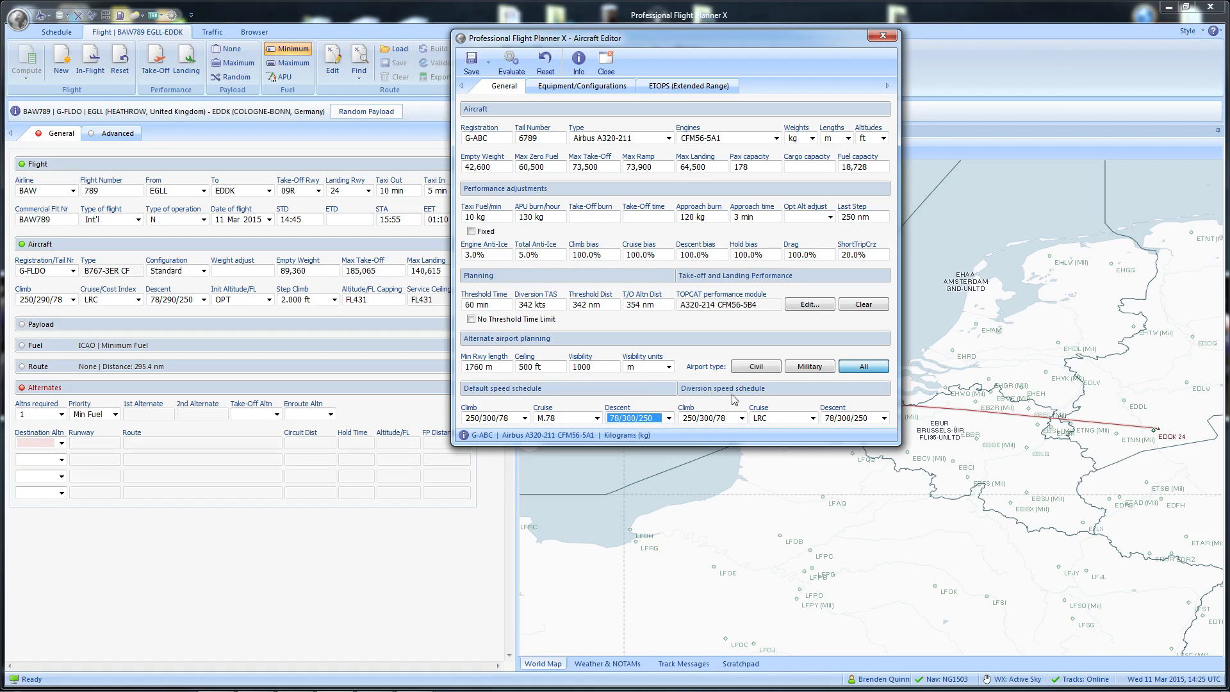
left_click(742, 417)
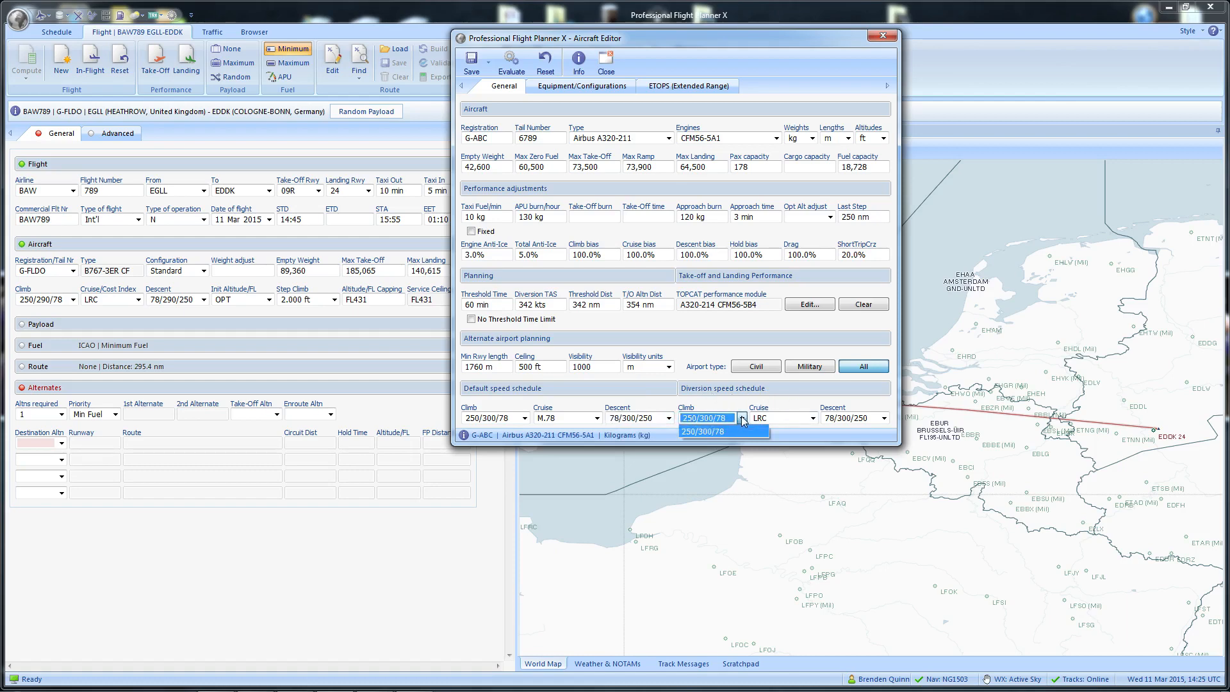
left_click(705, 431)
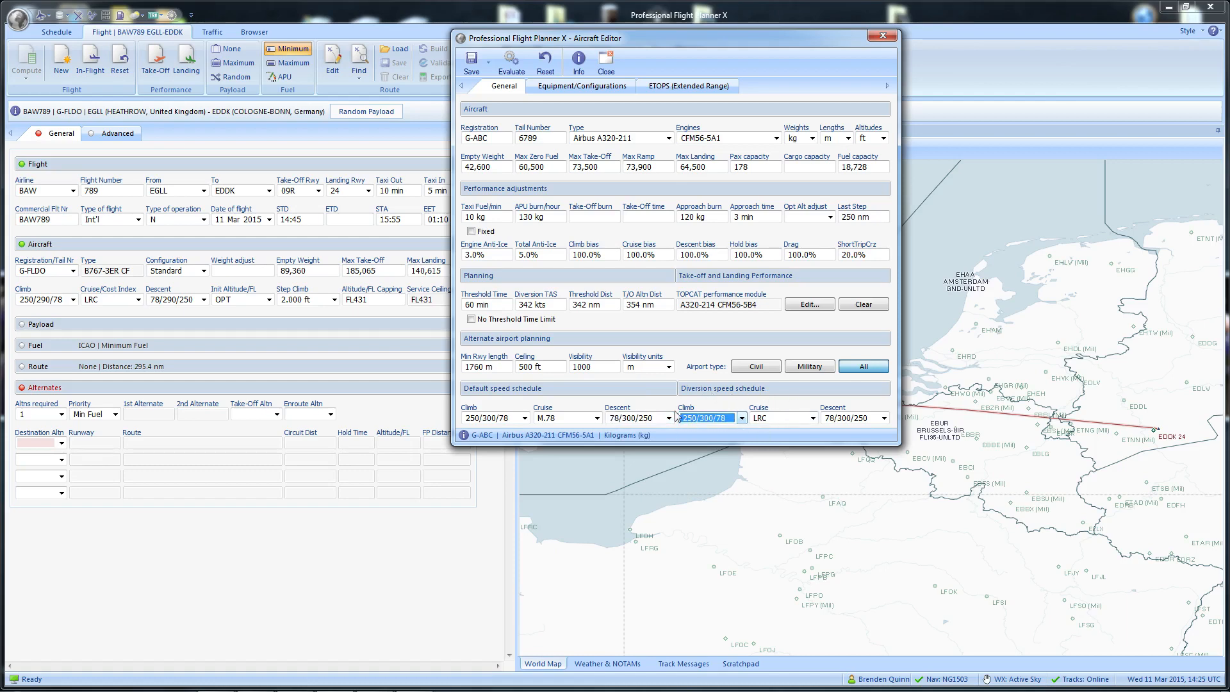
left_click(813, 419)
left_click(789, 420)
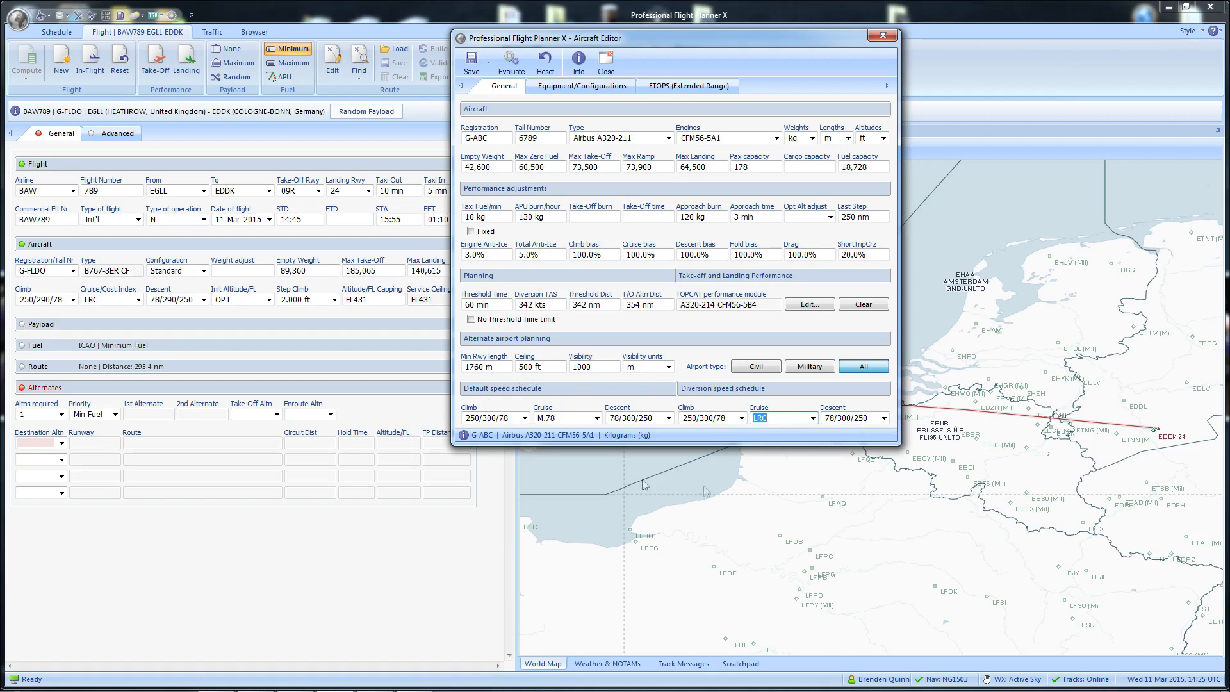
Step: Switch the aircraft type to Boeing 777 Freighter to compare its speed schedules
left_click(668, 138)
scroll(635, 240, "down", 5)
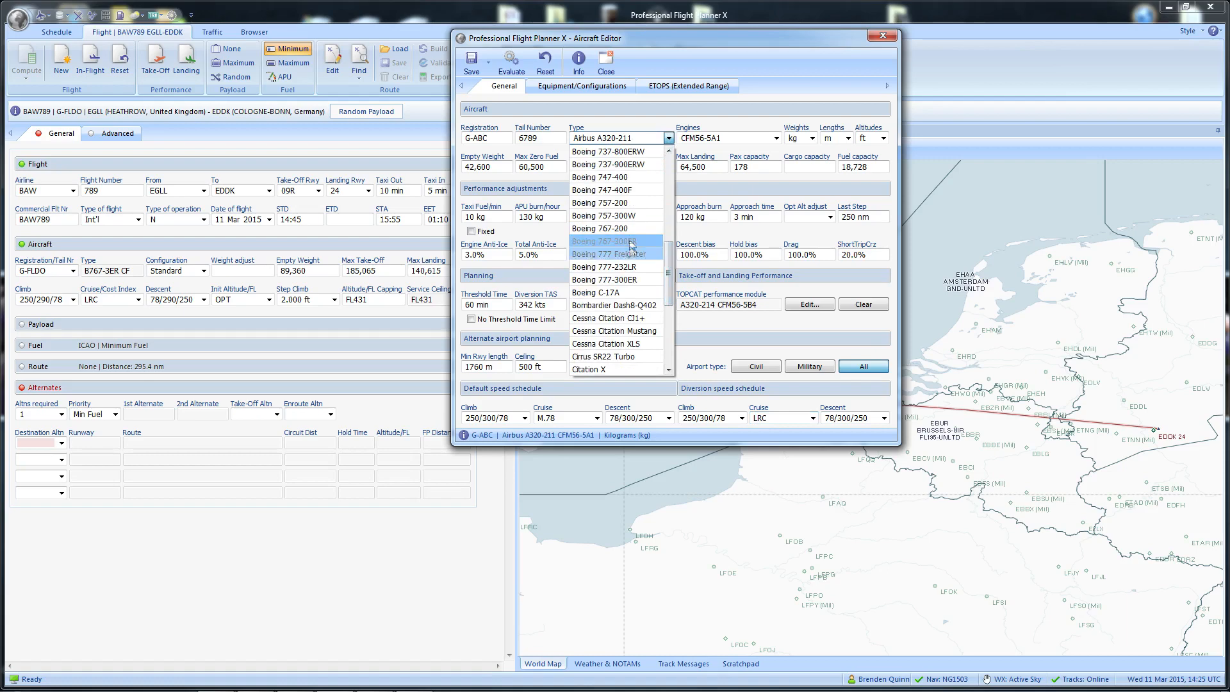
left_click(621, 255)
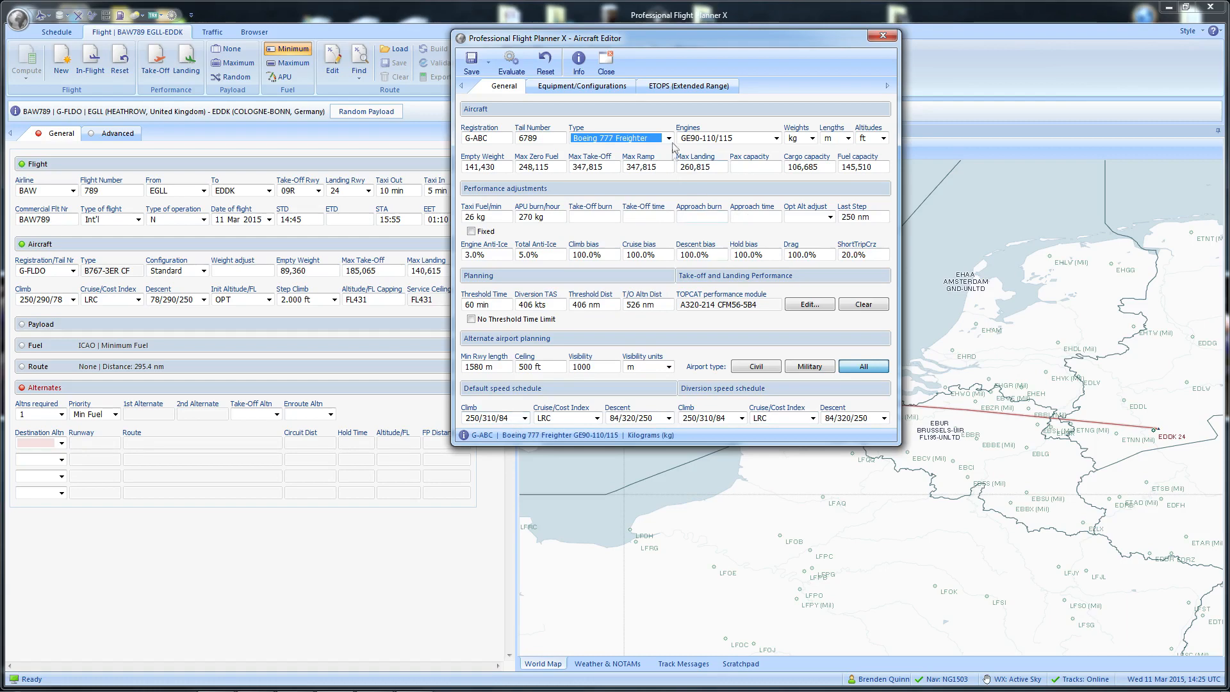
Step: Switch the aircraft type to Saab 340B and view its default climb speed choices
left_click(668, 138)
left_click_drag(670, 290, 670, 321)
left_click(655, 344)
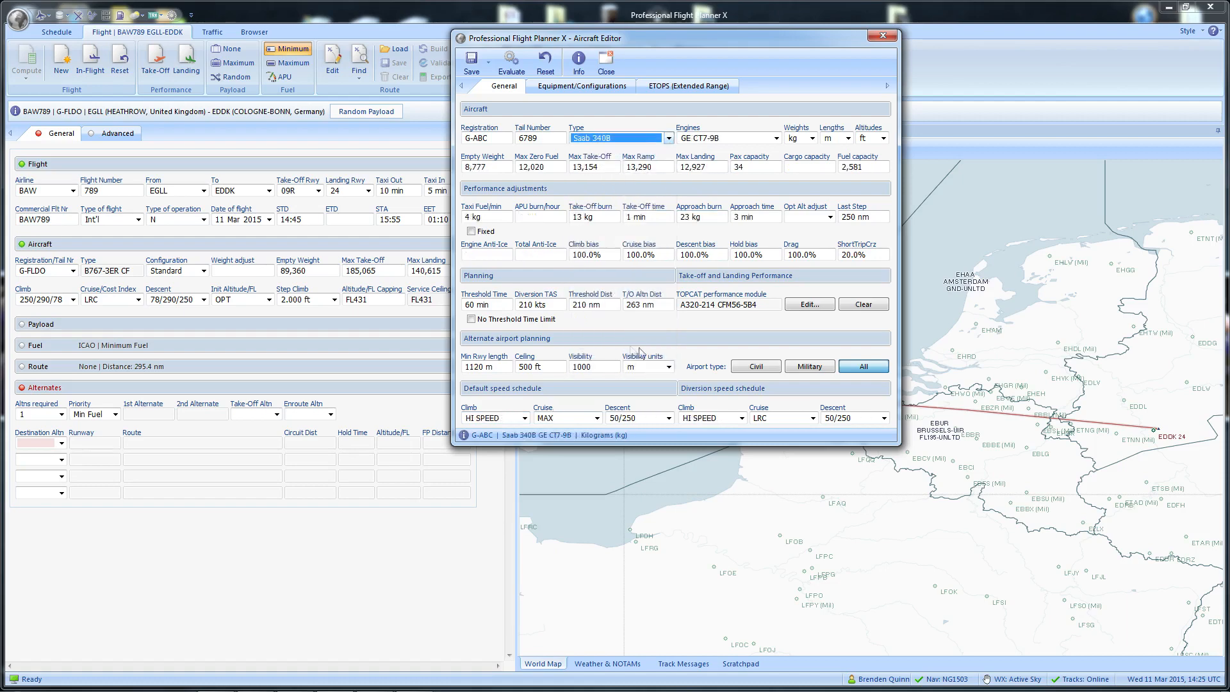
left_click(525, 418)
left_click(525, 418)
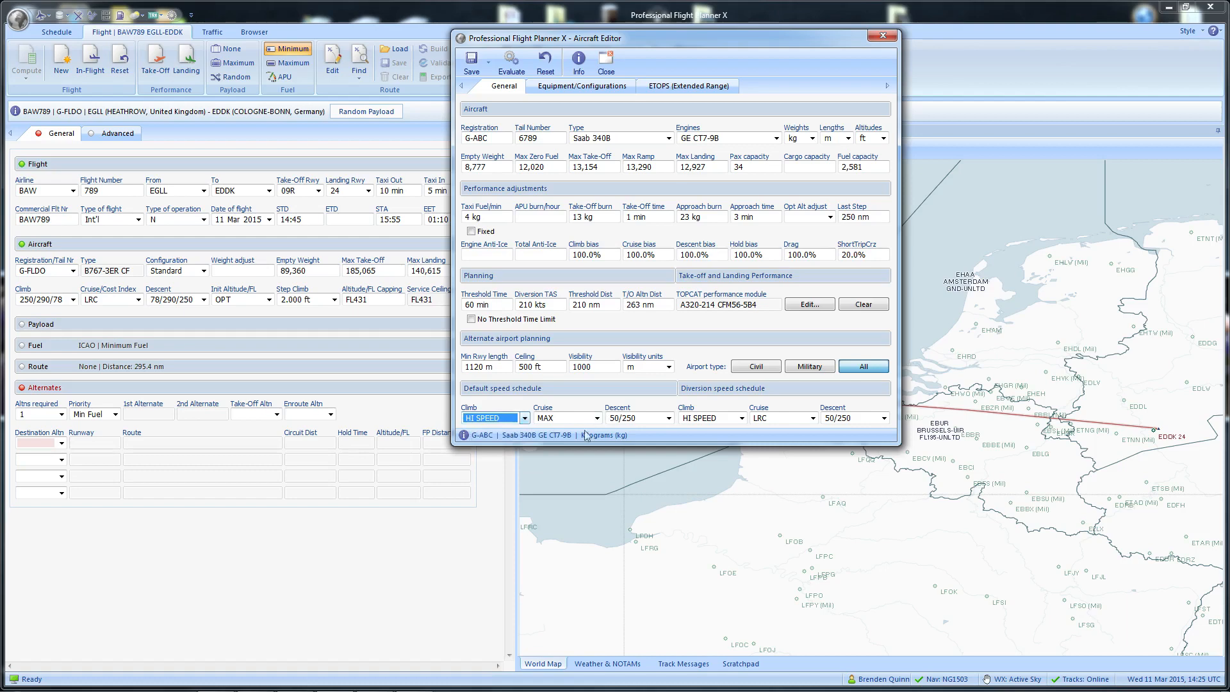
Step: Return the aircraft type to Airbus A320-211, and change it to Airbus A320-214 to match the TOPCAT module
left_click(669, 137)
scroll(672, 256, "up", 13)
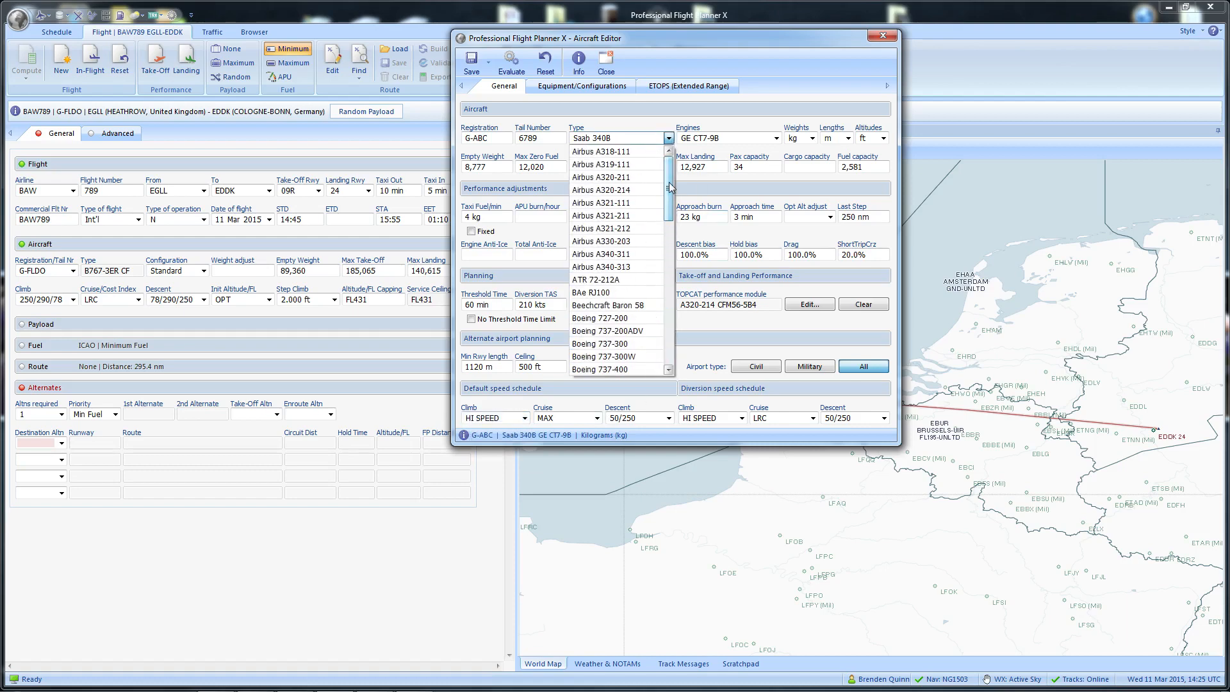
left_click(620, 179)
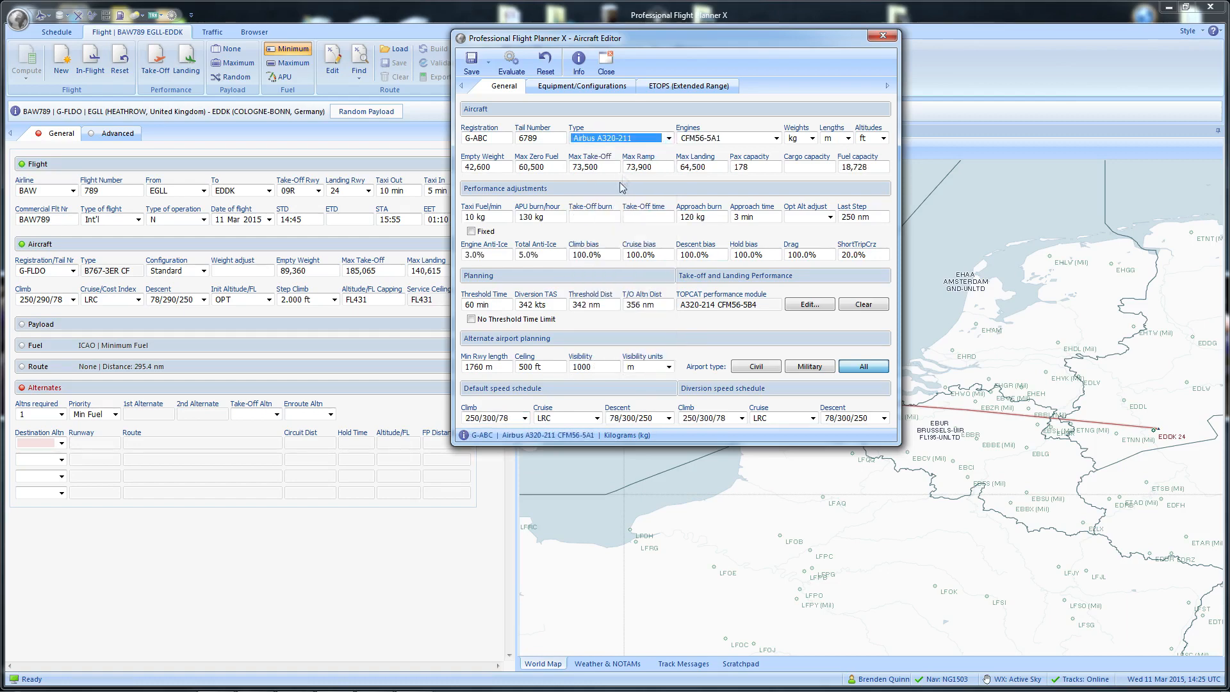
left_click(669, 137)
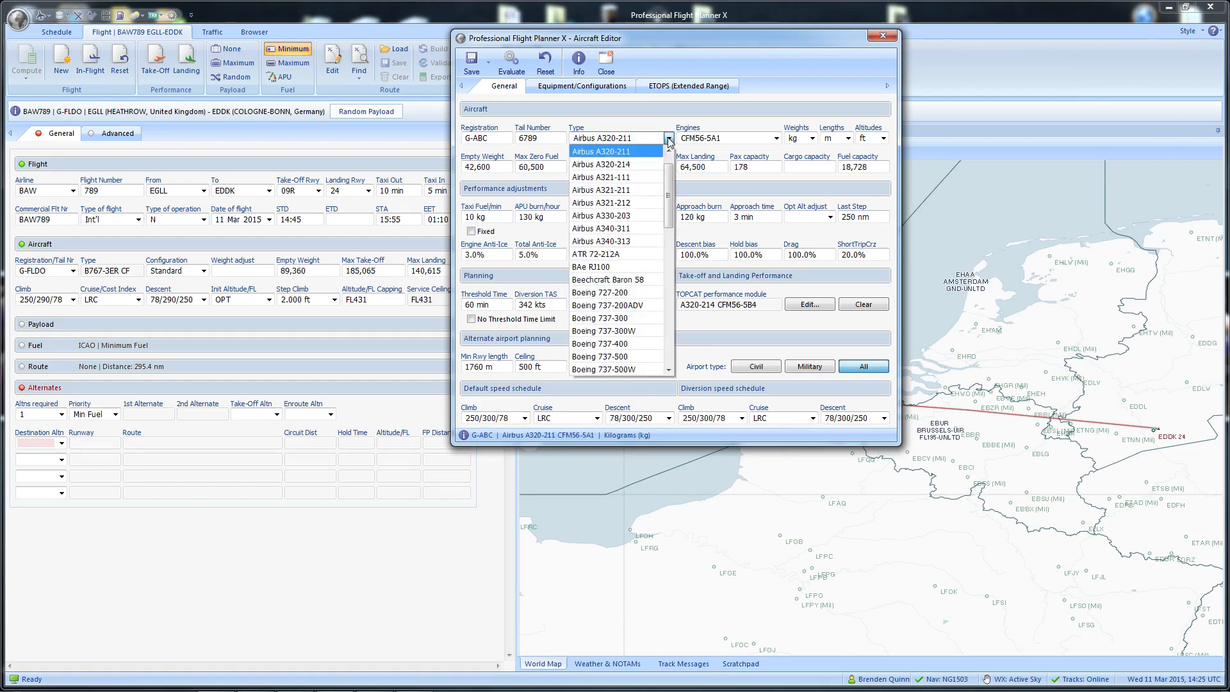
left_click(638, 165)
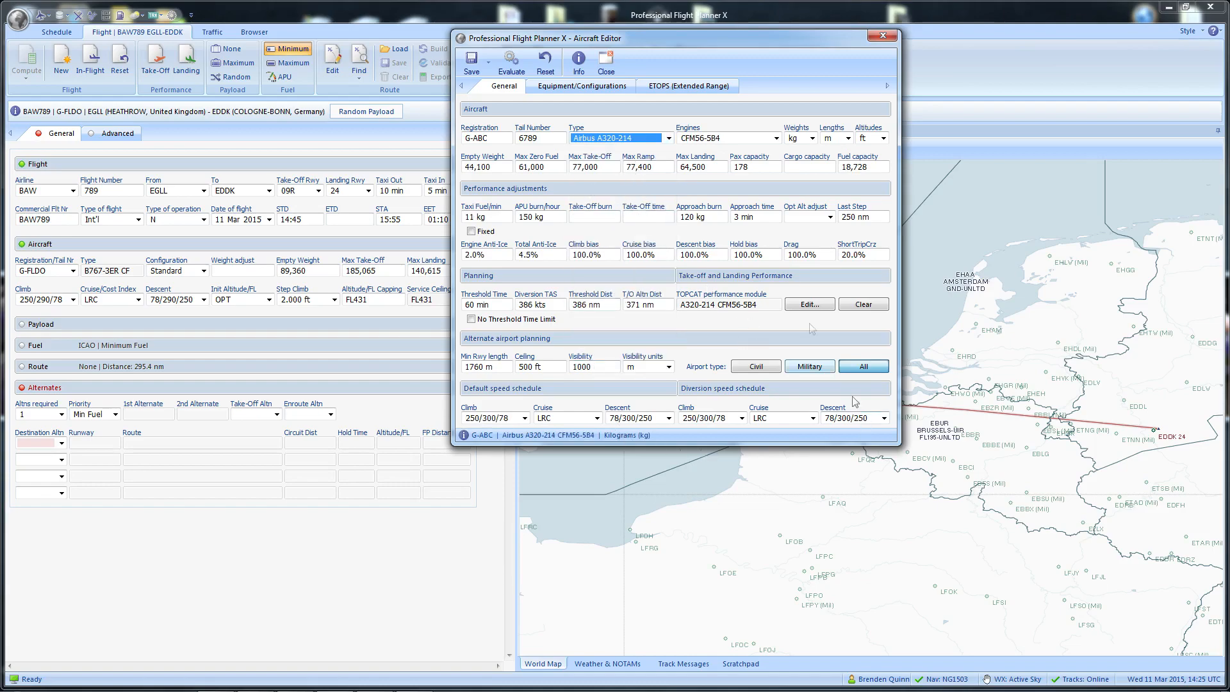
Step: Glance at the ETOPS settings and open the aircraft's equipment and configuration settings, starting with the category field
left_click_drag(636, 44, 658, 112)
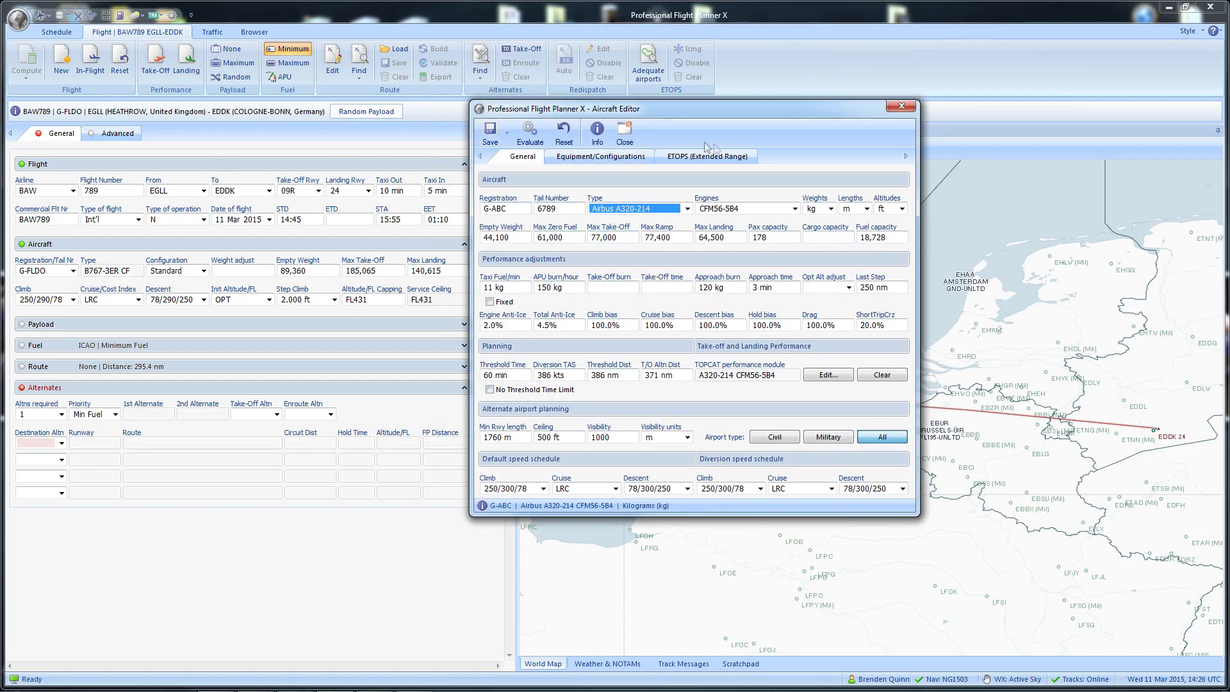
left_click(601, 156)
left_click(693, 160)
left_click(616, 158)
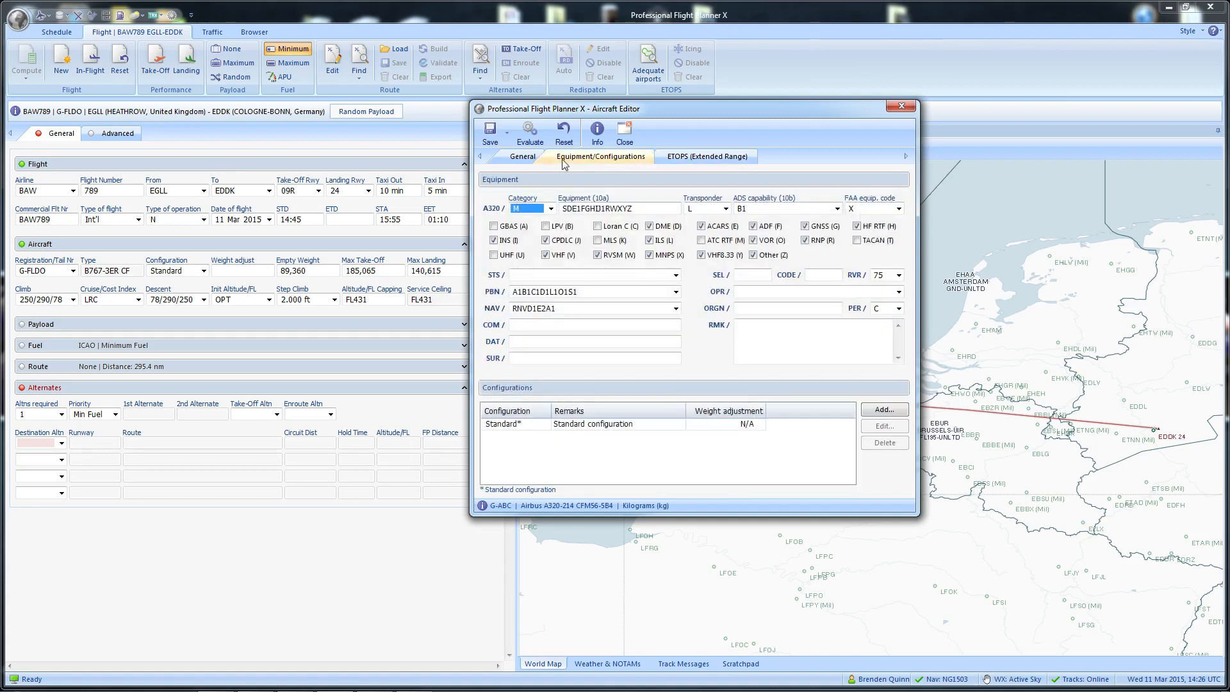
mouse_move(684, 108)
left_mouse_down()
mouse_move(703, 119)
mouse_move(698, 109)
left_mouse_up()
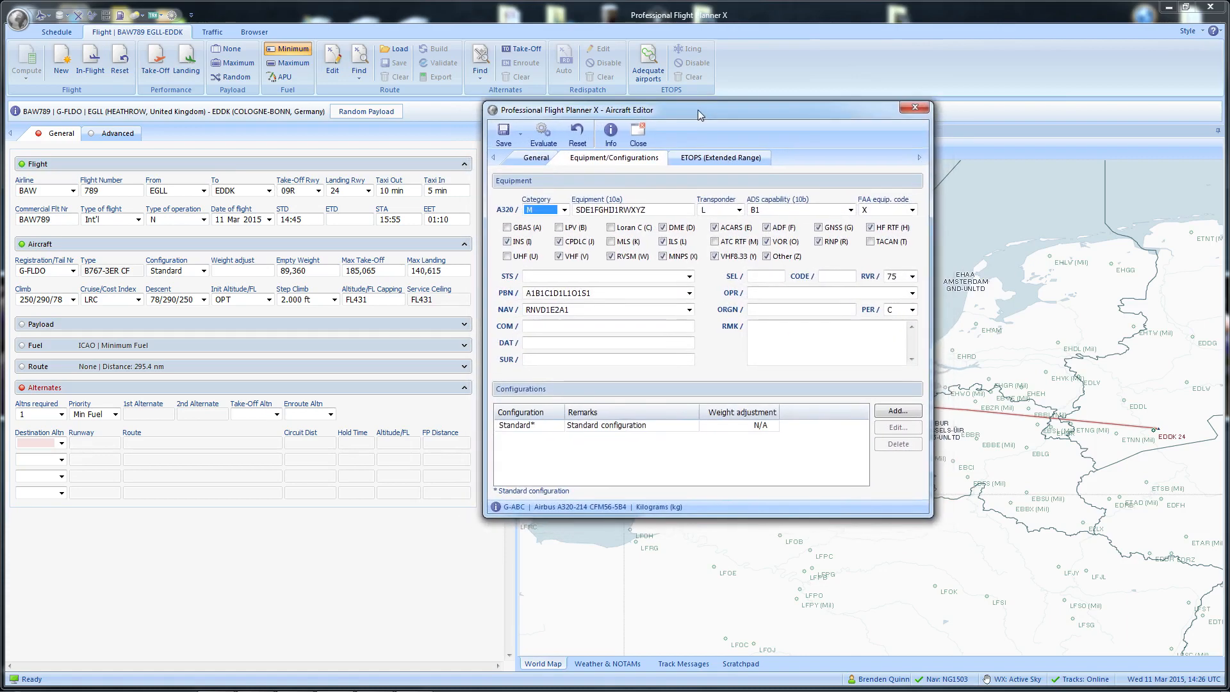
left_click(564, 210)
left_click(564, 210)
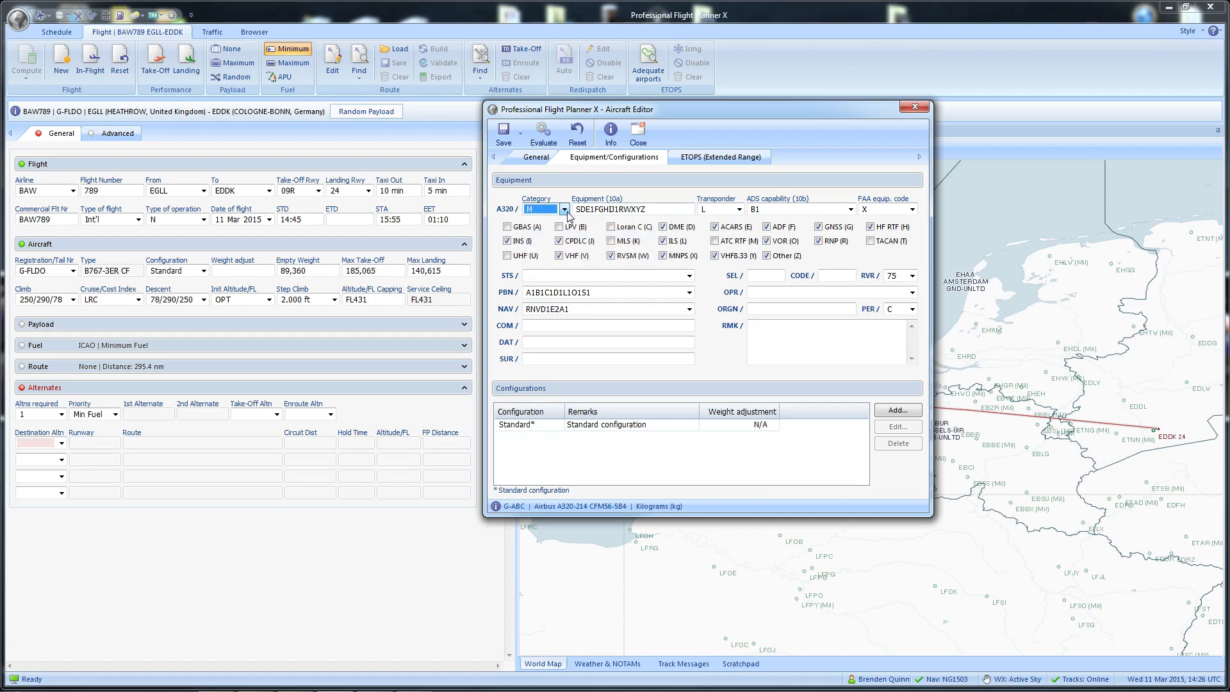
left_click_drag(741, 109, 705, 87)
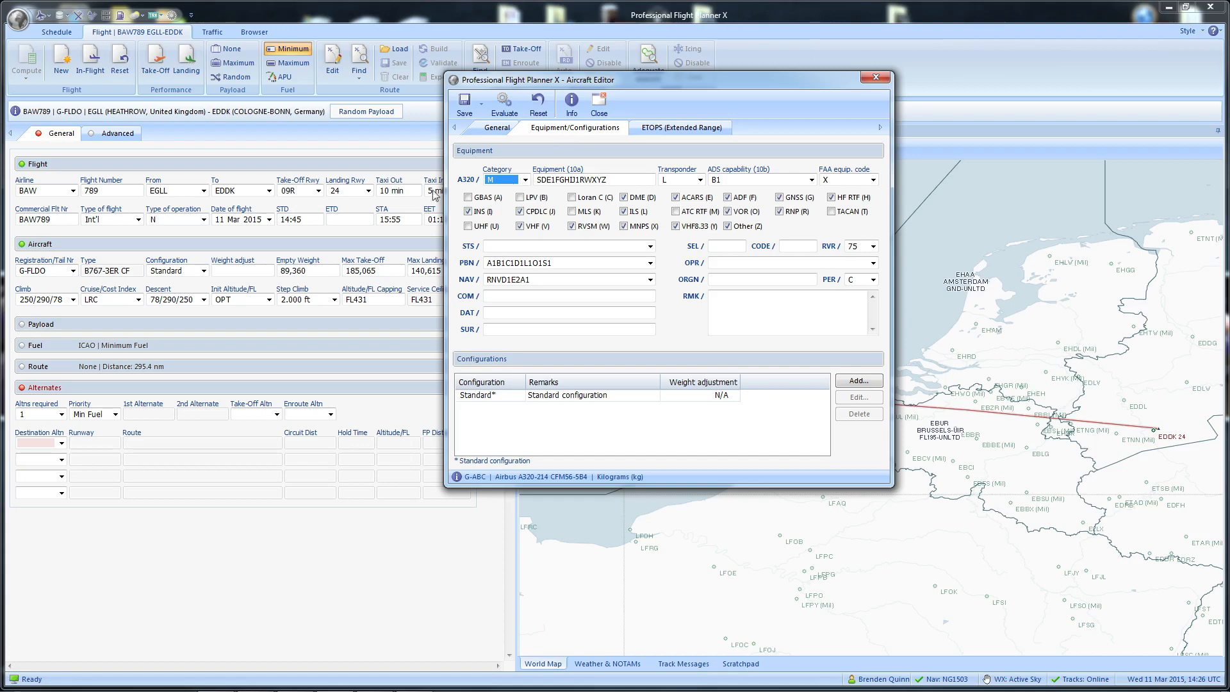
Step: Try the H (Heavy) aircraft category, and set it back to M (Medium)
left_click(525, 181)
left_click(524, 182)
left_click(526, 180)
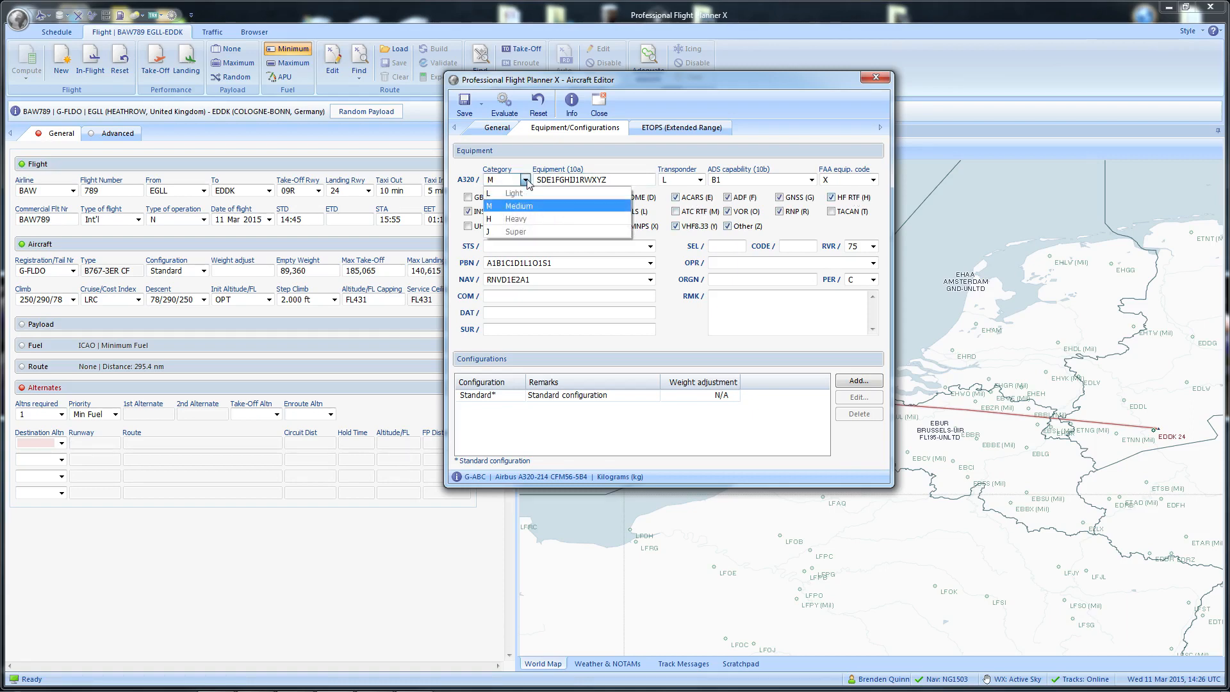
left_click(520, 220)
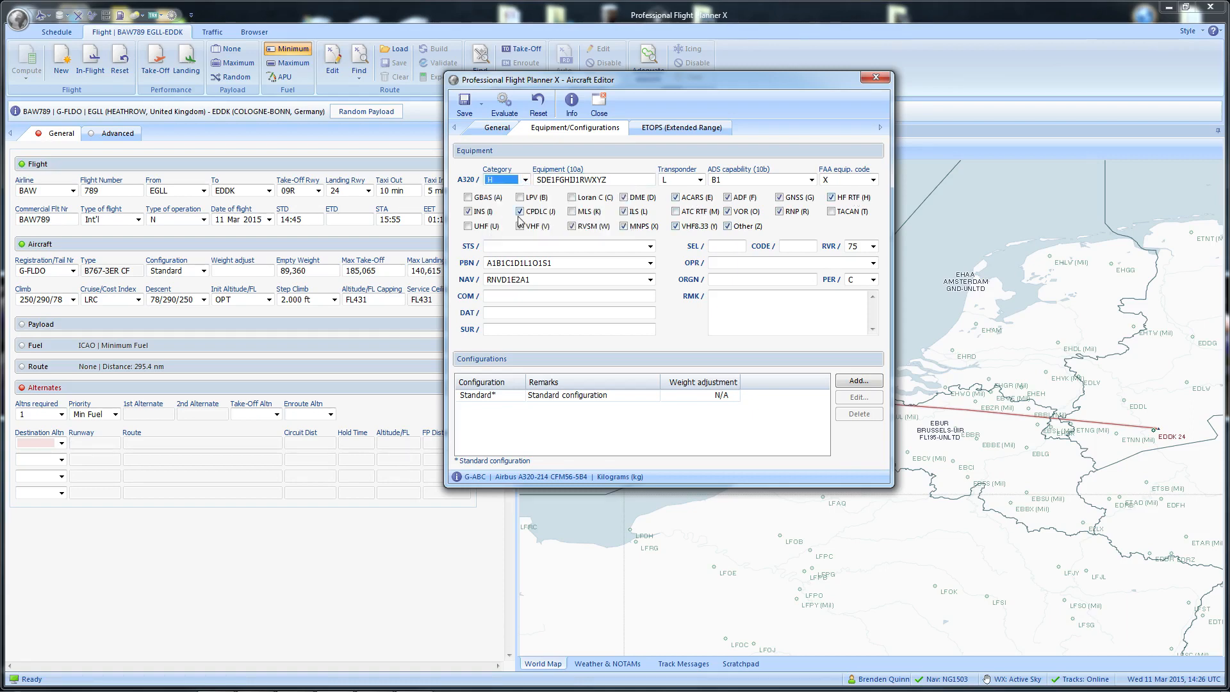
left_click(526, 180)
left_click(516, 206)
Step: Examine the equipment (10a) code and the available transponder modes, keeping the existing selections
left_click_drag(607, 179, 527, 180)
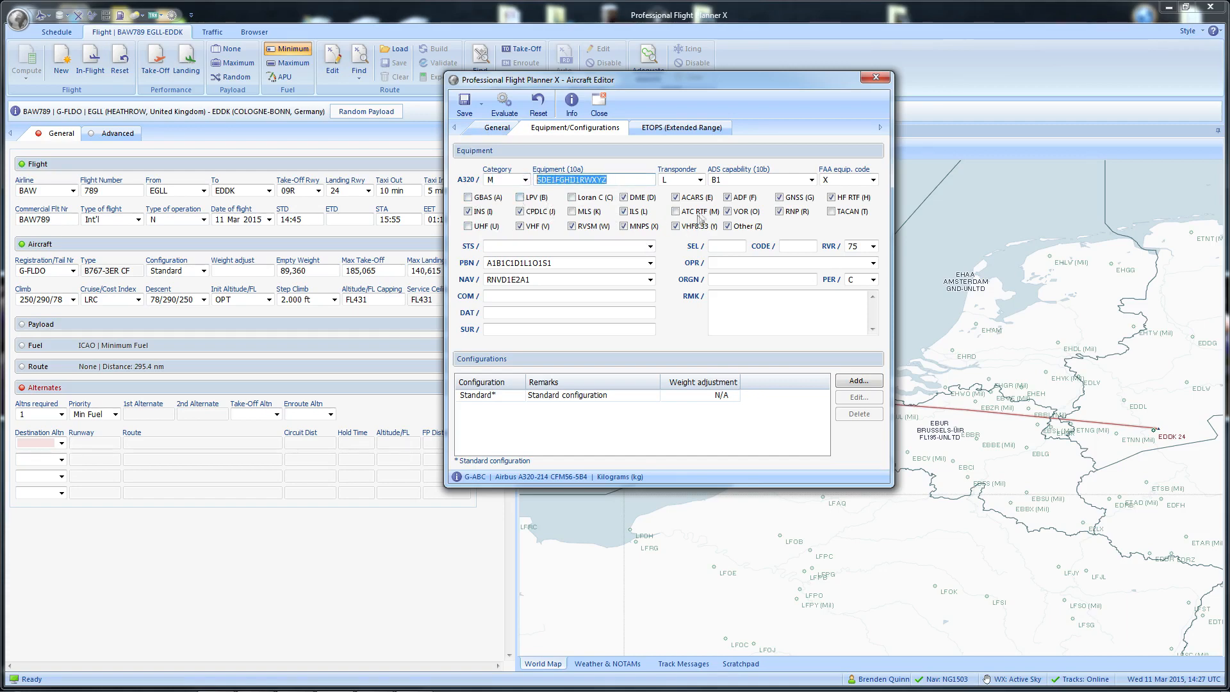
left_click(628, 181)
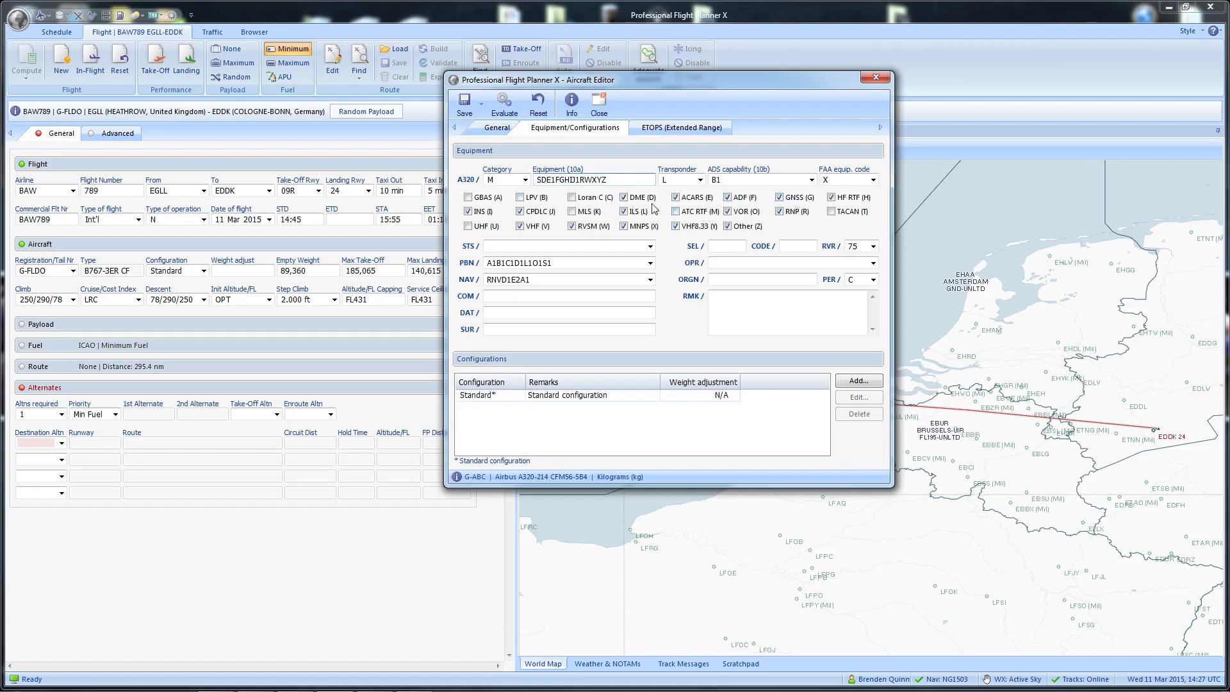
left_click_drag(616, 180, 527, 182)
left_click(608, 180)
left_click(701, 180)
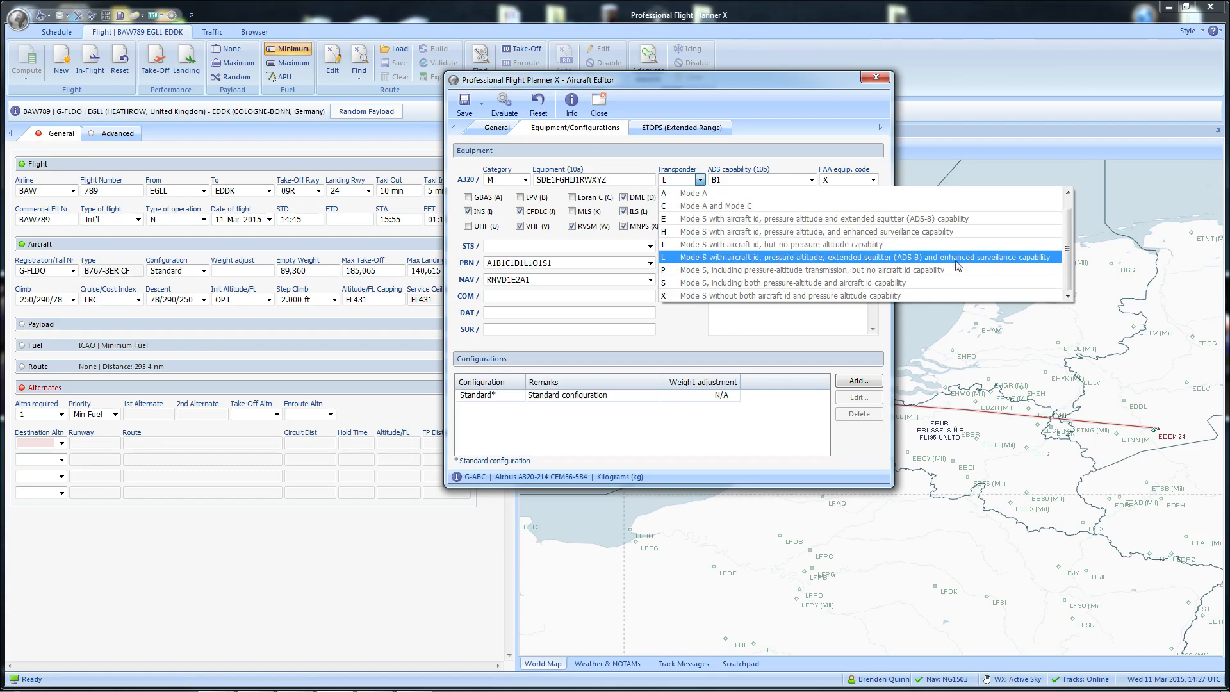
left_click(826, 124)
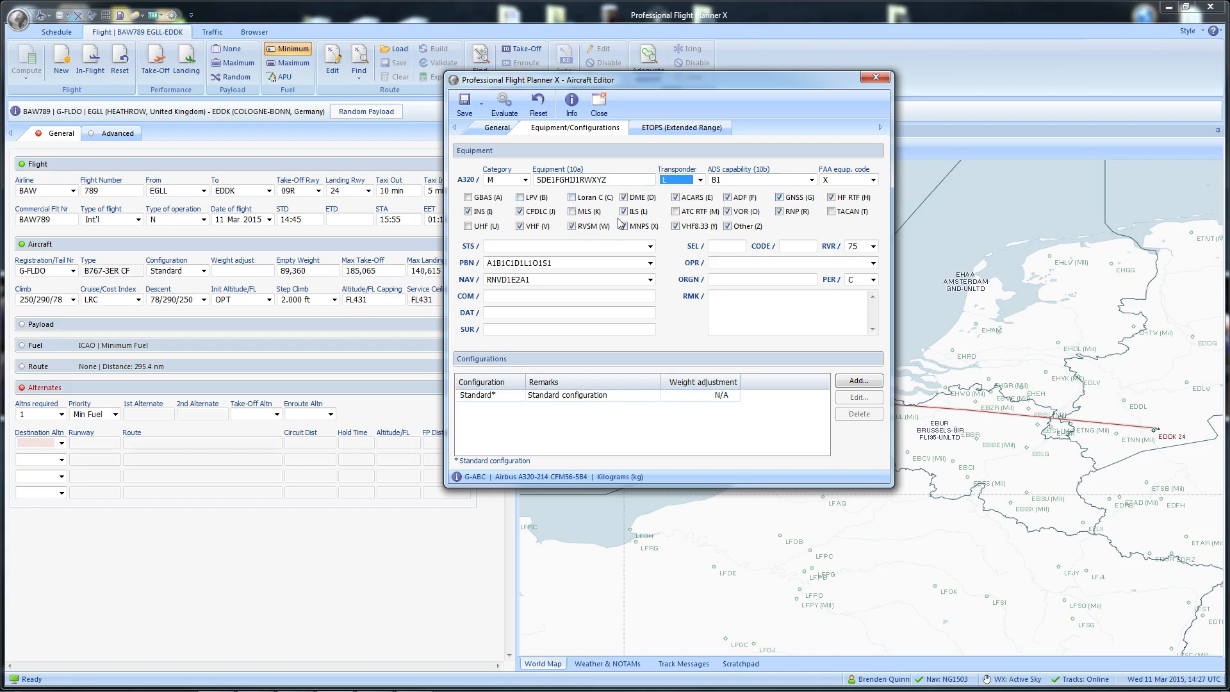
Step: Keep the aircraft category at M (Medium) and open the aircraft's ETOPS settings
left_click(524, 179)
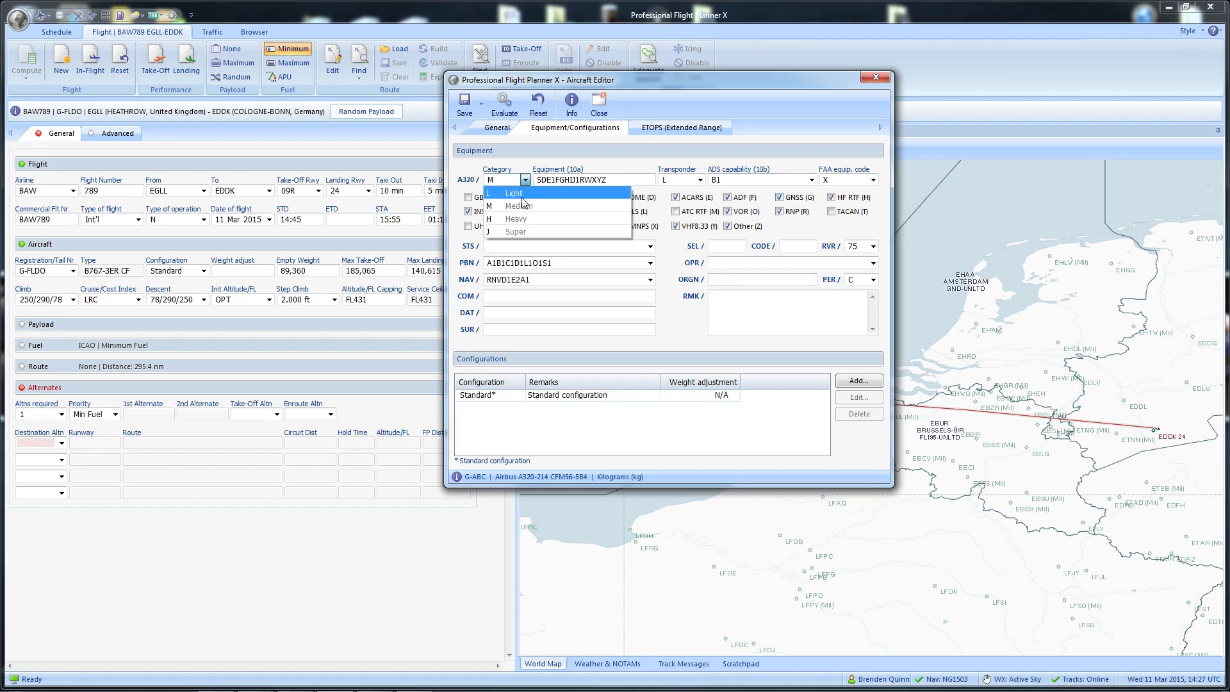
left_click(525, 208)
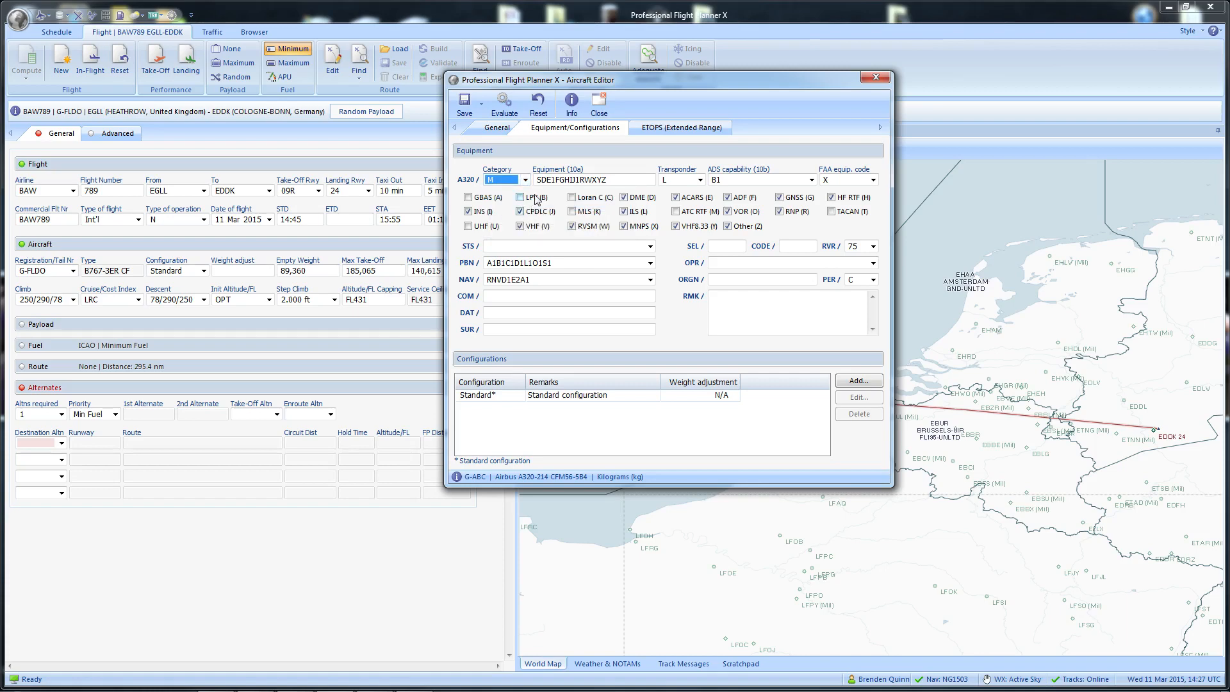
left_click(674, 128)
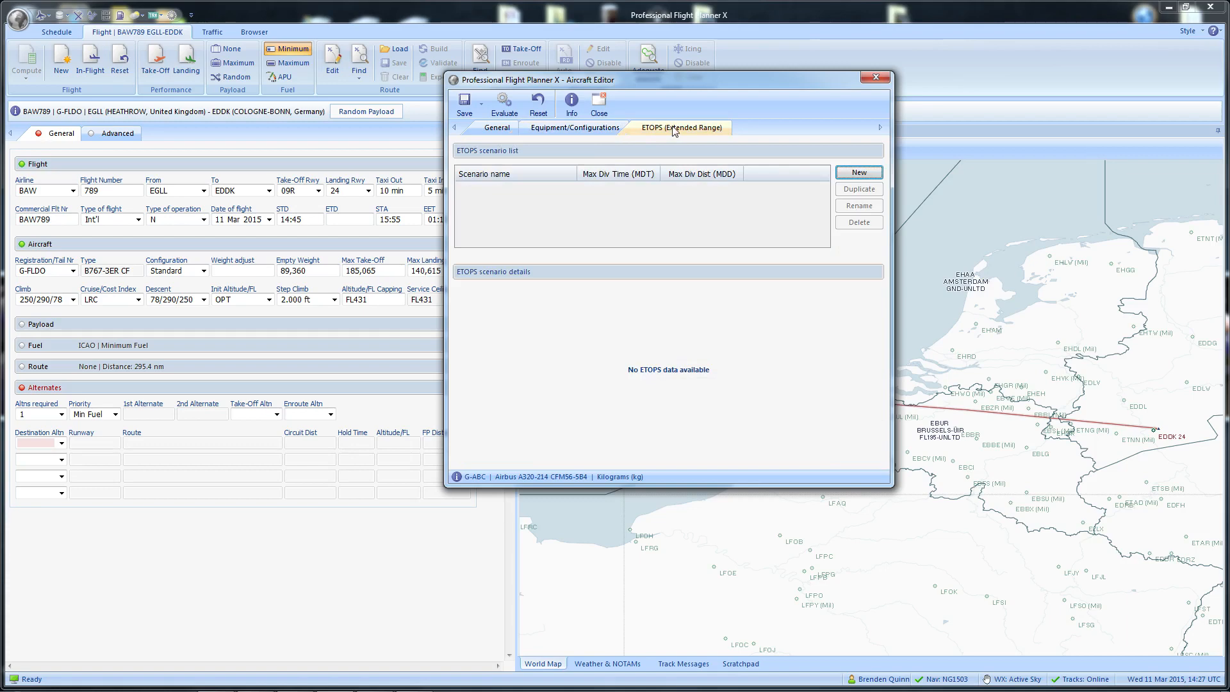
Step: Add a new 180-minute ETOPS scenario, ETOPS 180, to the aircraft and select it in the scenario list
left_click_drag(692, 80, 722, 78)
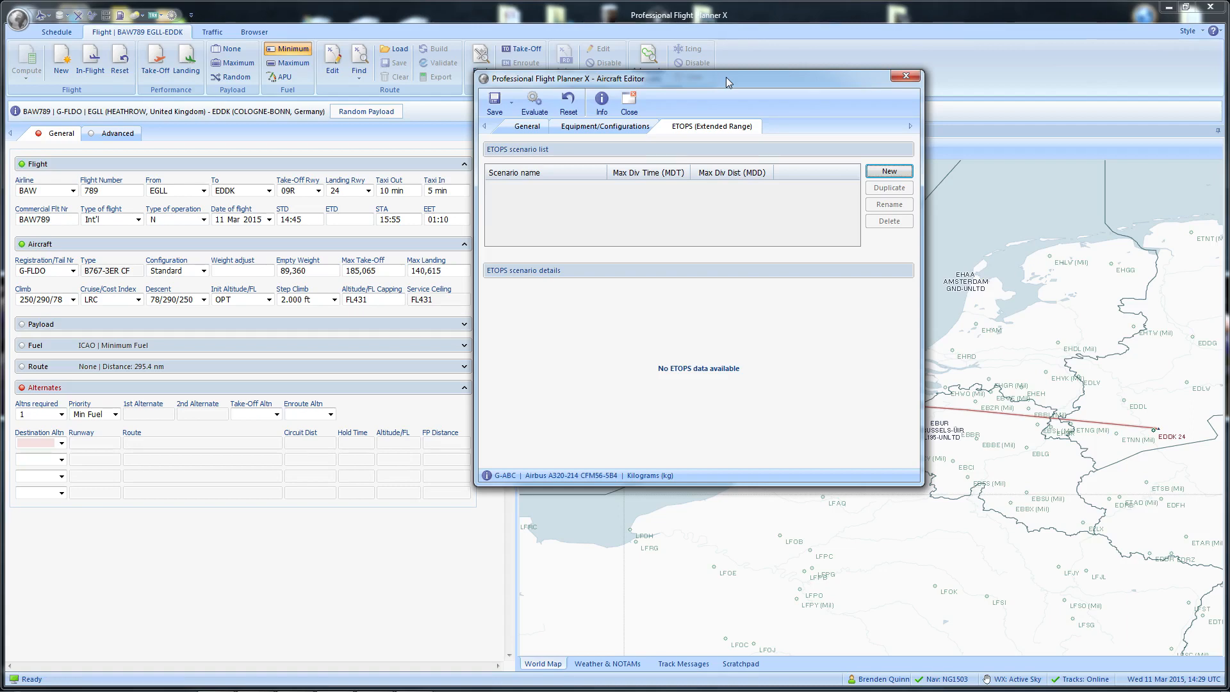
left_click(892, 171)
left_click(633, 216)
left_click(537, 187)
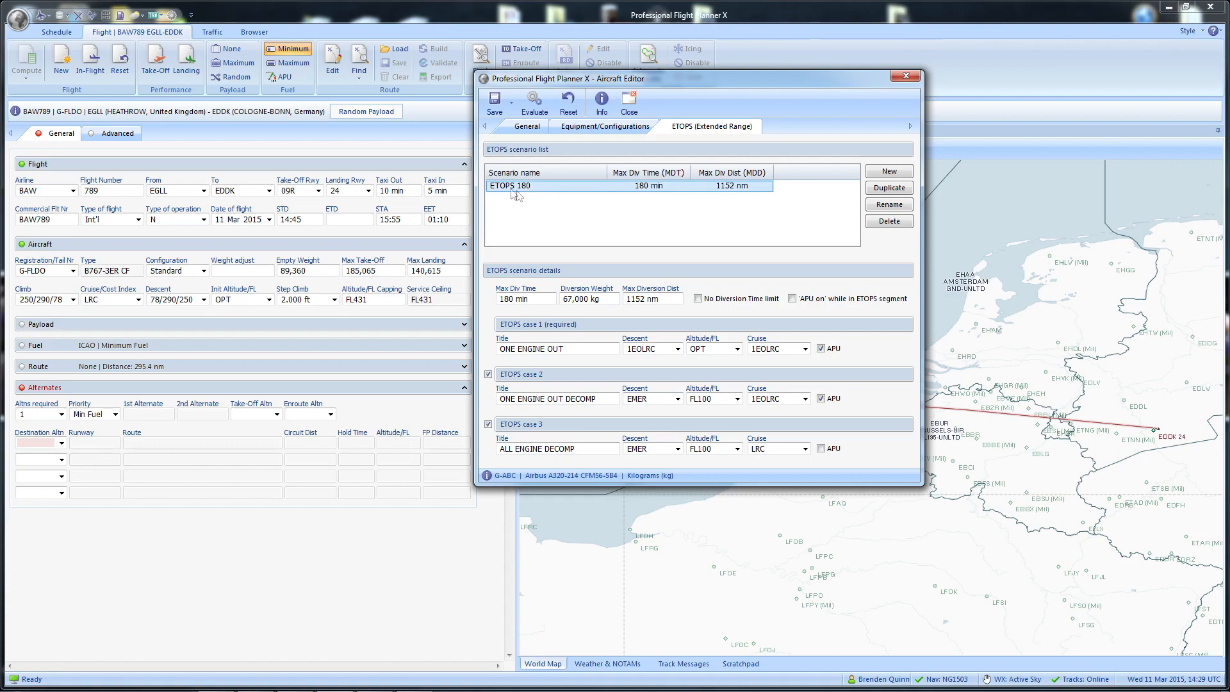
mouse_move(661, 79)
left_mouse_down()
mouse_move(691, 87)
mouse_move(650, 68)
left_mouse_up()
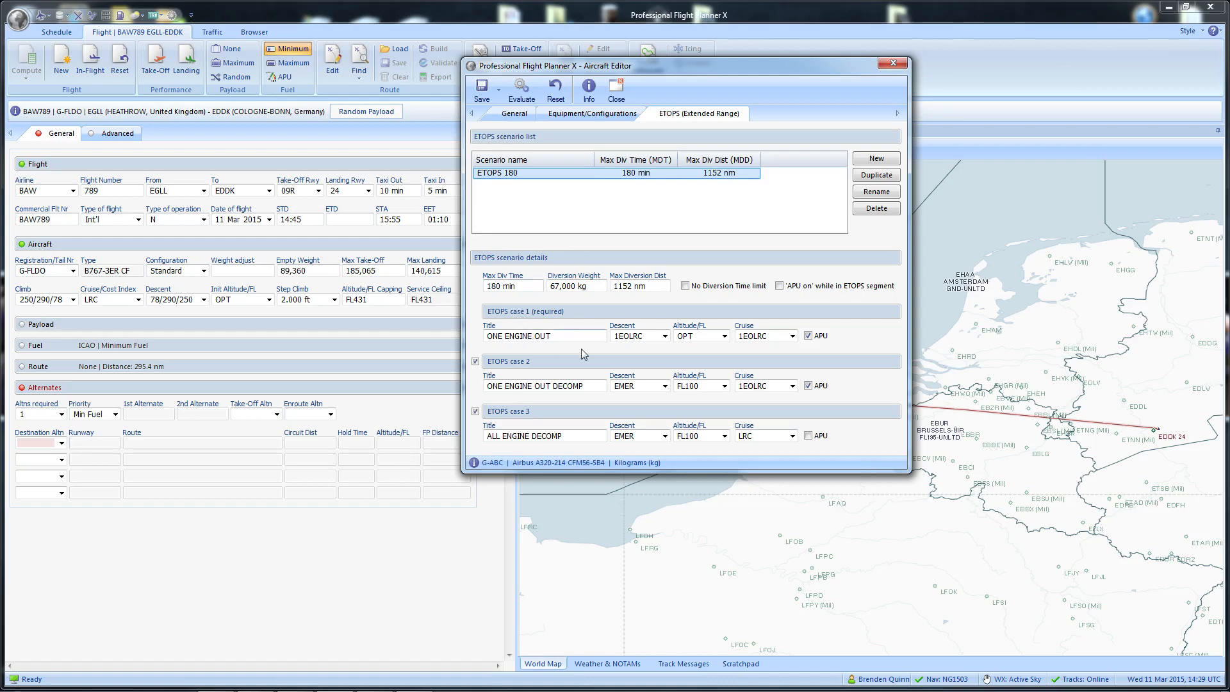
Step: Examine the descent options of ETOPS case 1 and the descent, altitude and cruise options of case 3
left_click(665, 336)
left_click(665, 337)
left_click(665, 337)
left_click(665, 336)
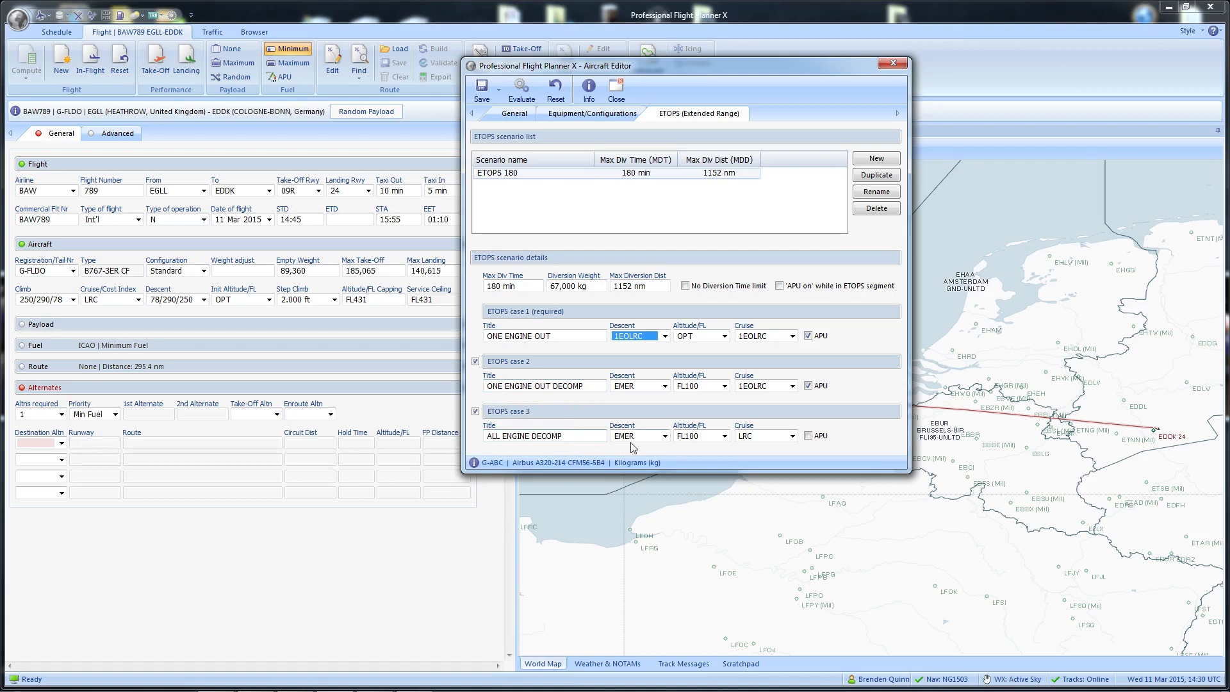
left_click(665, 436)
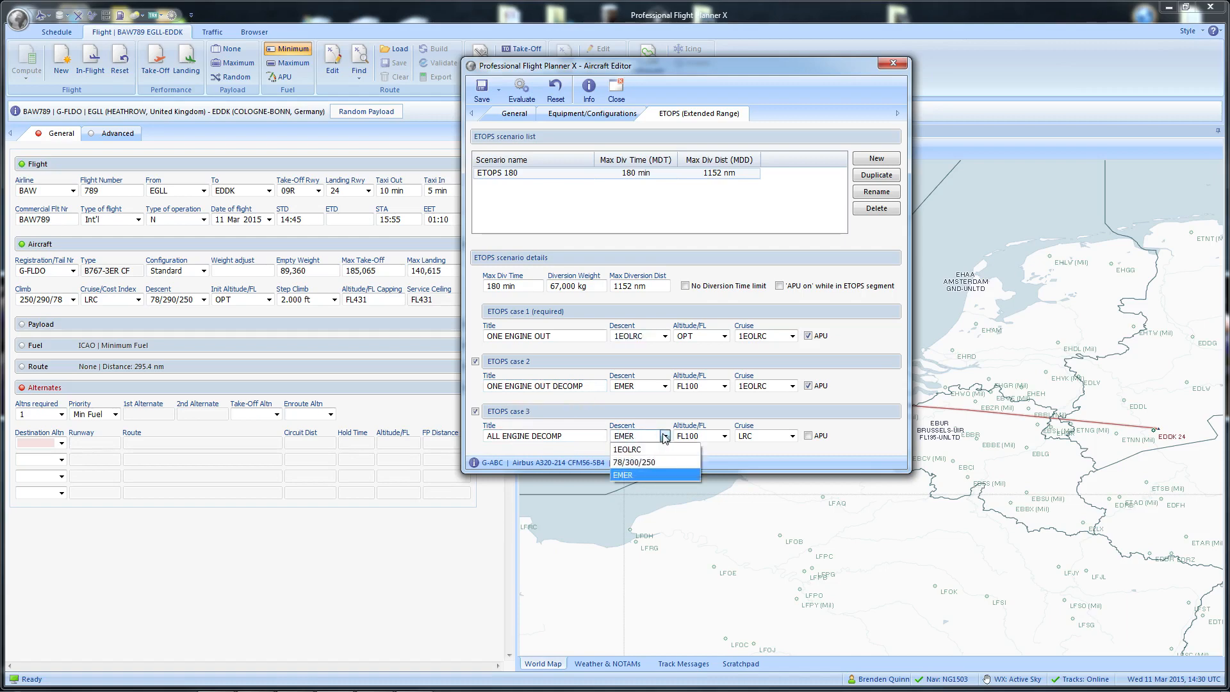
left_click(647, 417)
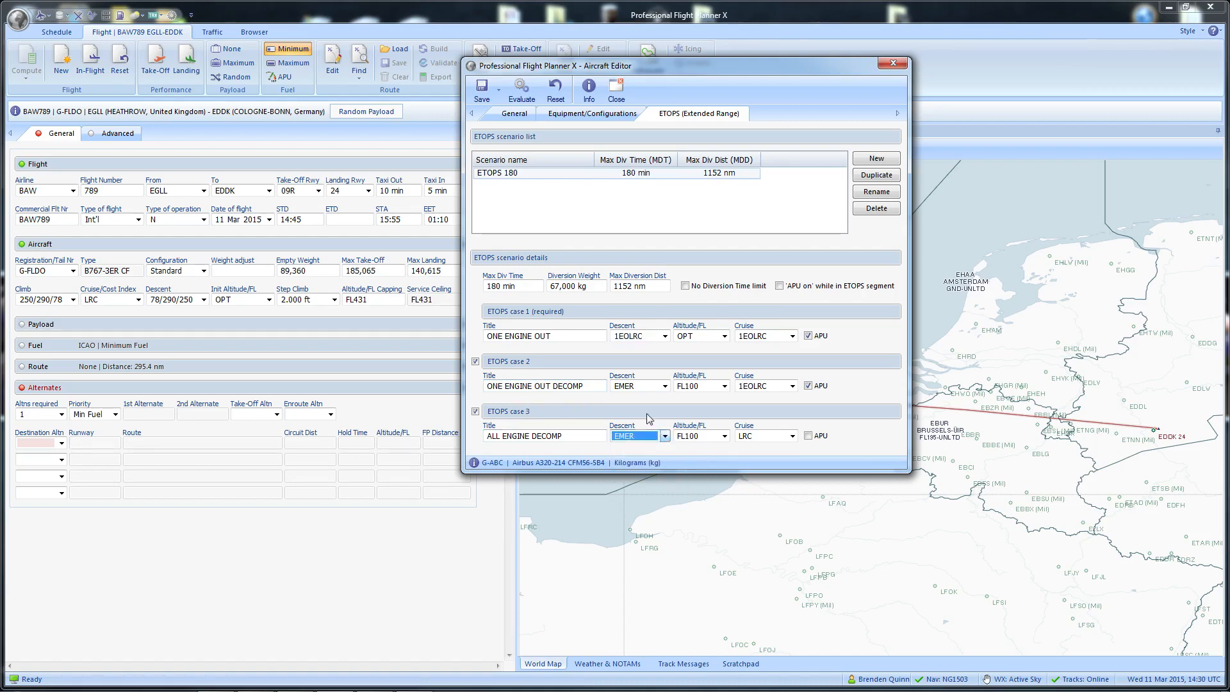
left_click(725, 436)
left_click(692, 417)
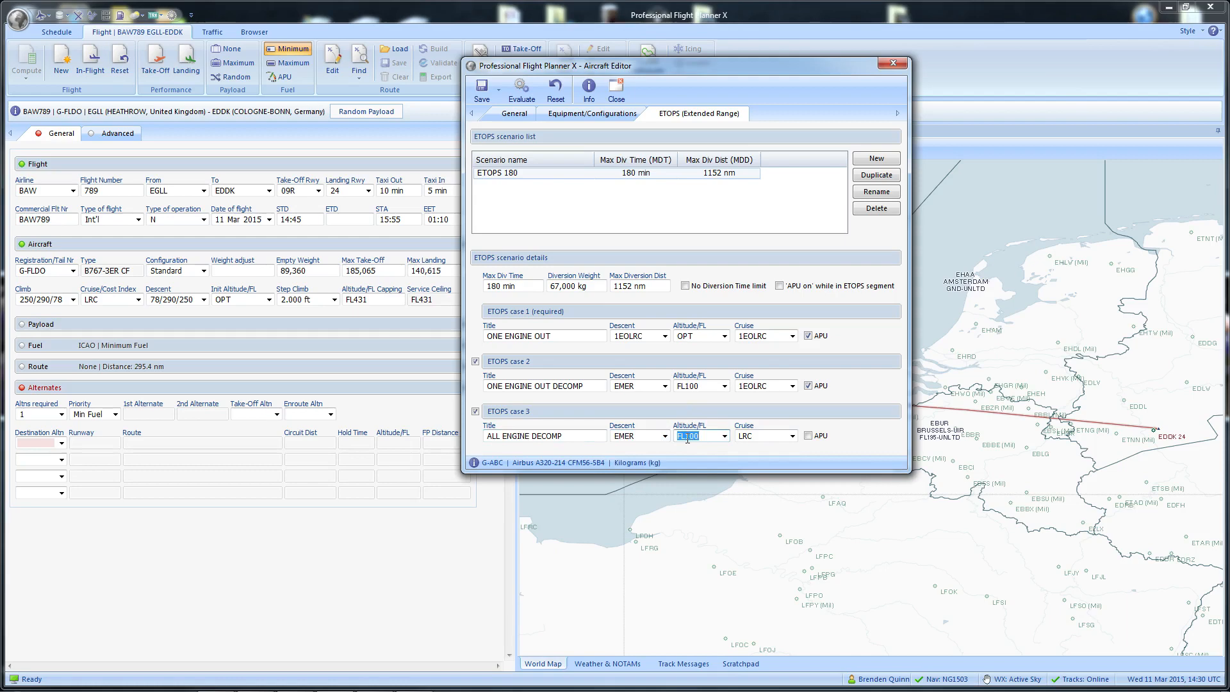
left_click(793, 437)
left_click(793, 439)
Step: Turn off the APU for ETOPS case 1, review the general and equipment settings, and save the G-ABC aircraft
left_click(808, 336)
left_click(594, 116)
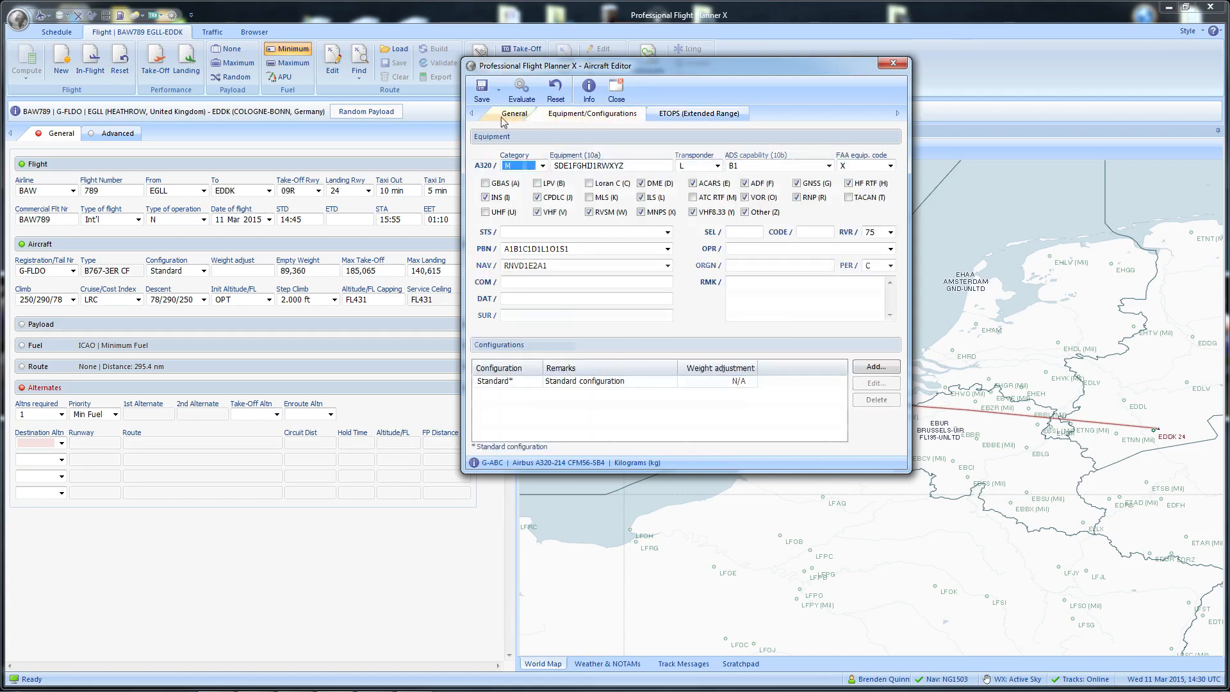
left_click(506, 115)
left_click(593, 114)
left_click(681, 115)
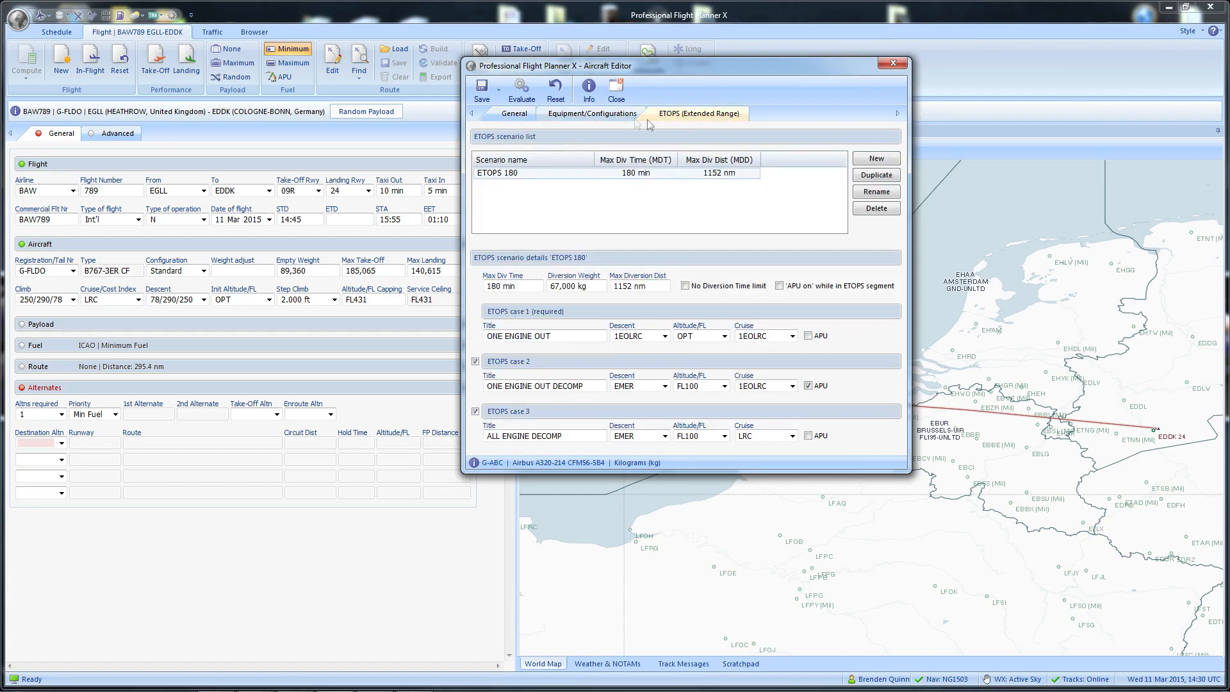
left_click(563, 115)
left_click(519, 114)
left_click_drag(660, 70, 687, 118)
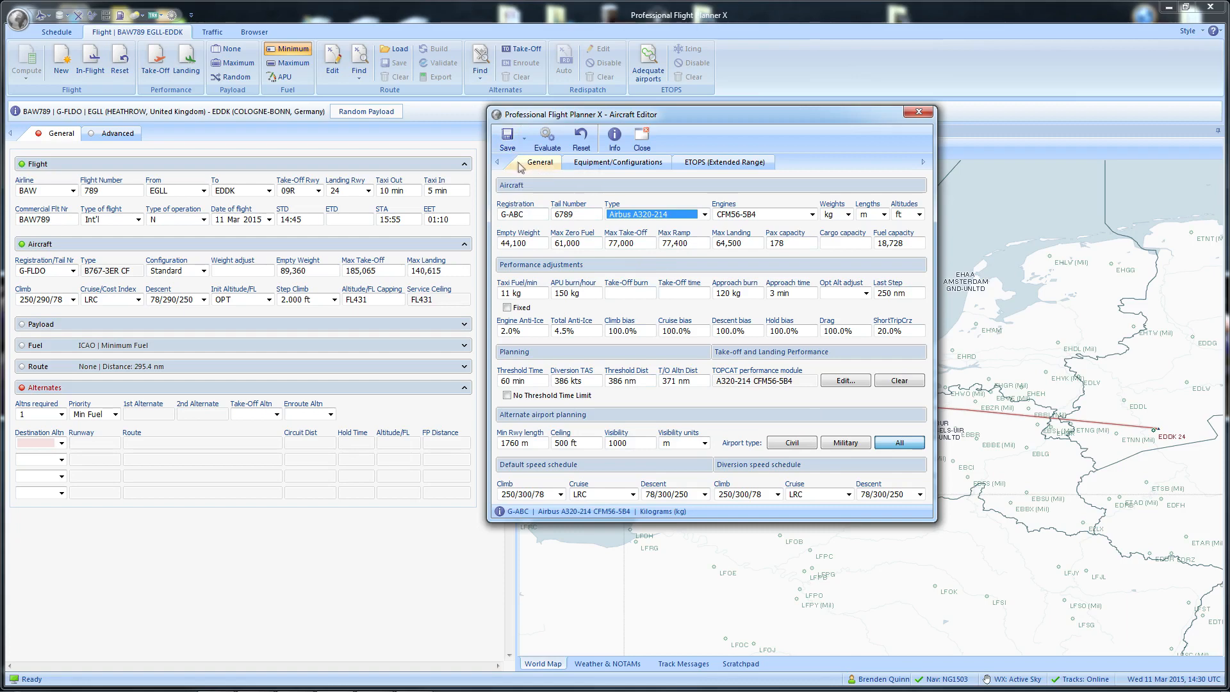
left_click(507, 137)
left_click(518, 159)
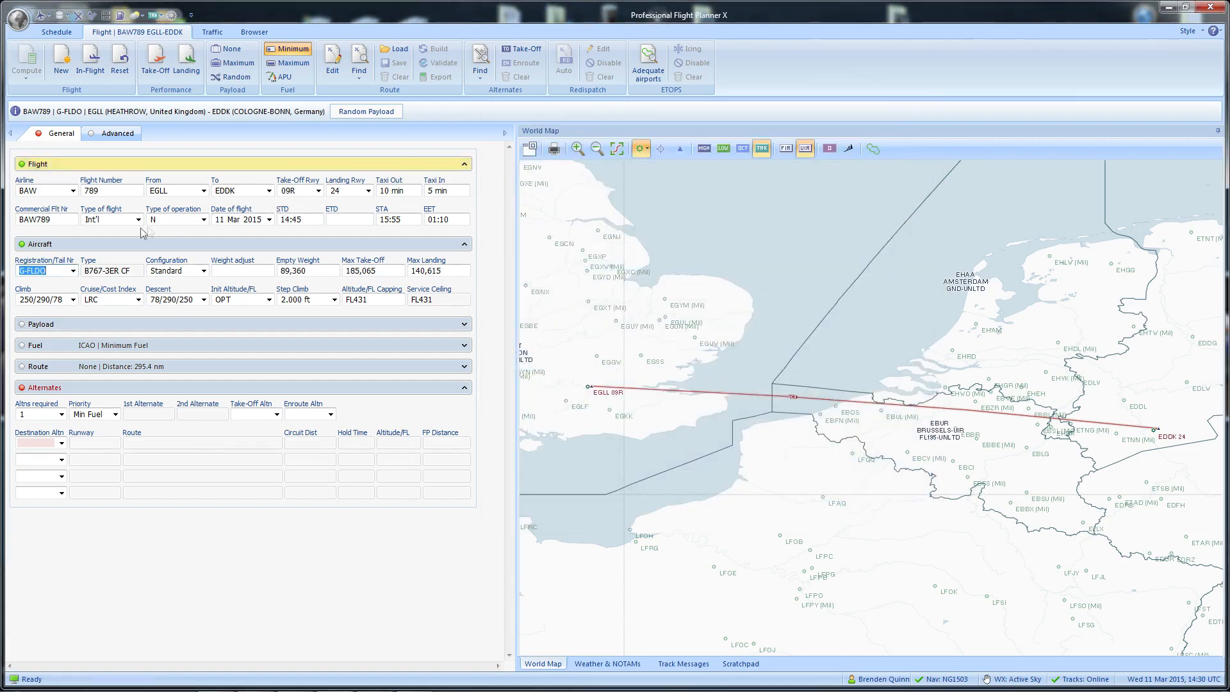
Step: Open the flight's aircraft G-FLDO for editing and check the available save options
left_click(42, 14)
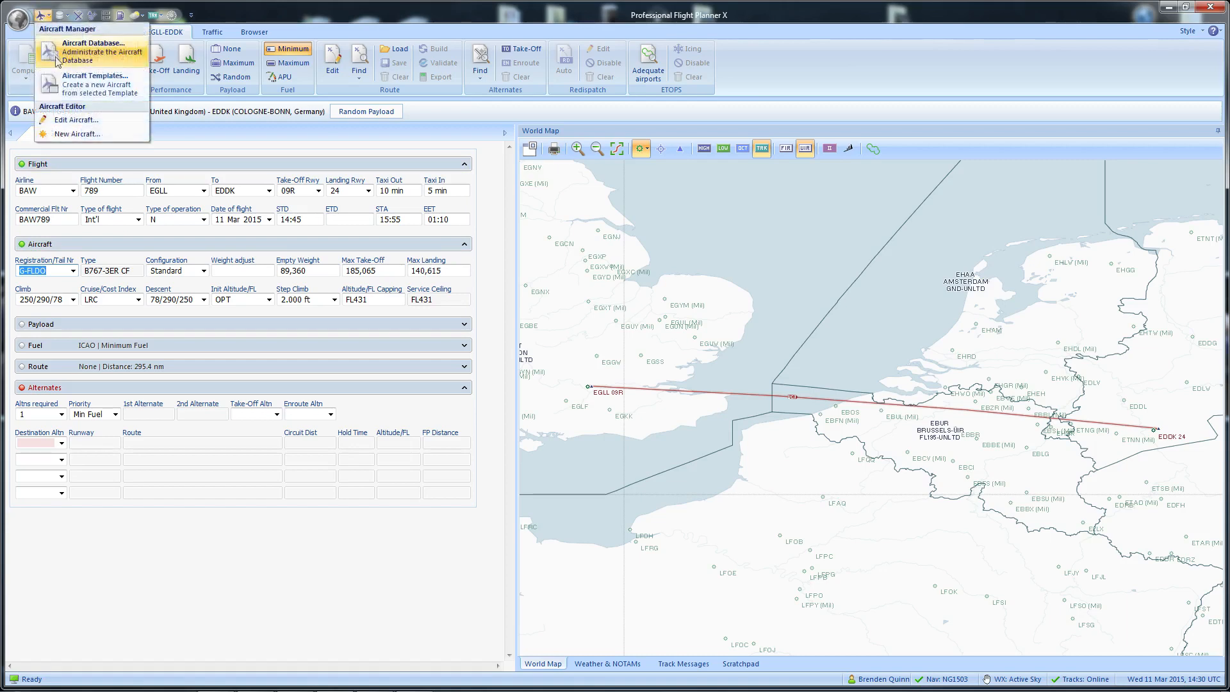
left_click(80, 125)
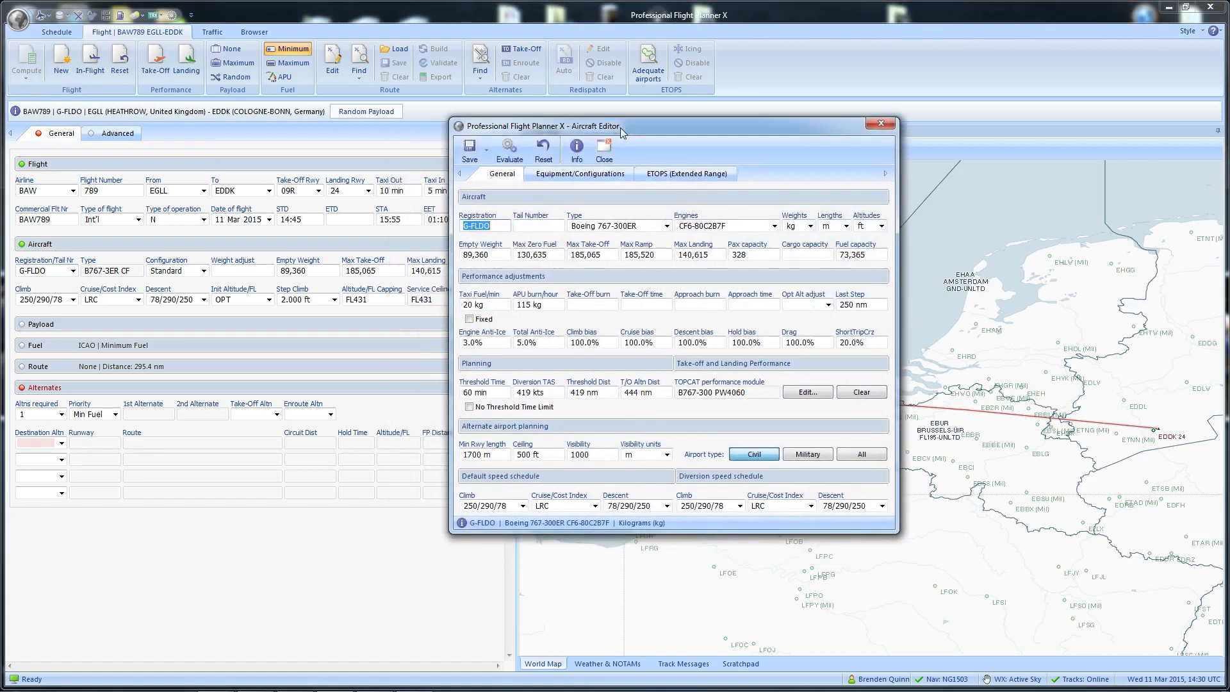
left_click(487, 148)
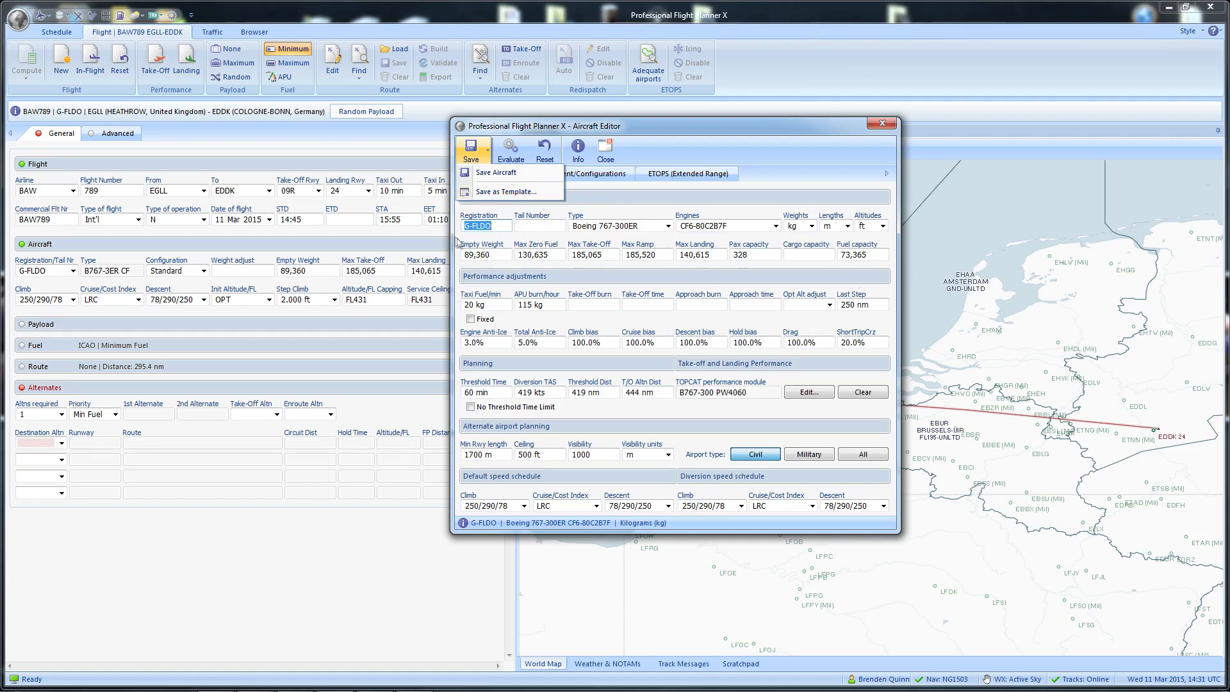
left_click(677, 146)
Step: Change the type of aircraft G-FLDO to Airbus A320-214 and save the aircraft
left_click(668, 226)
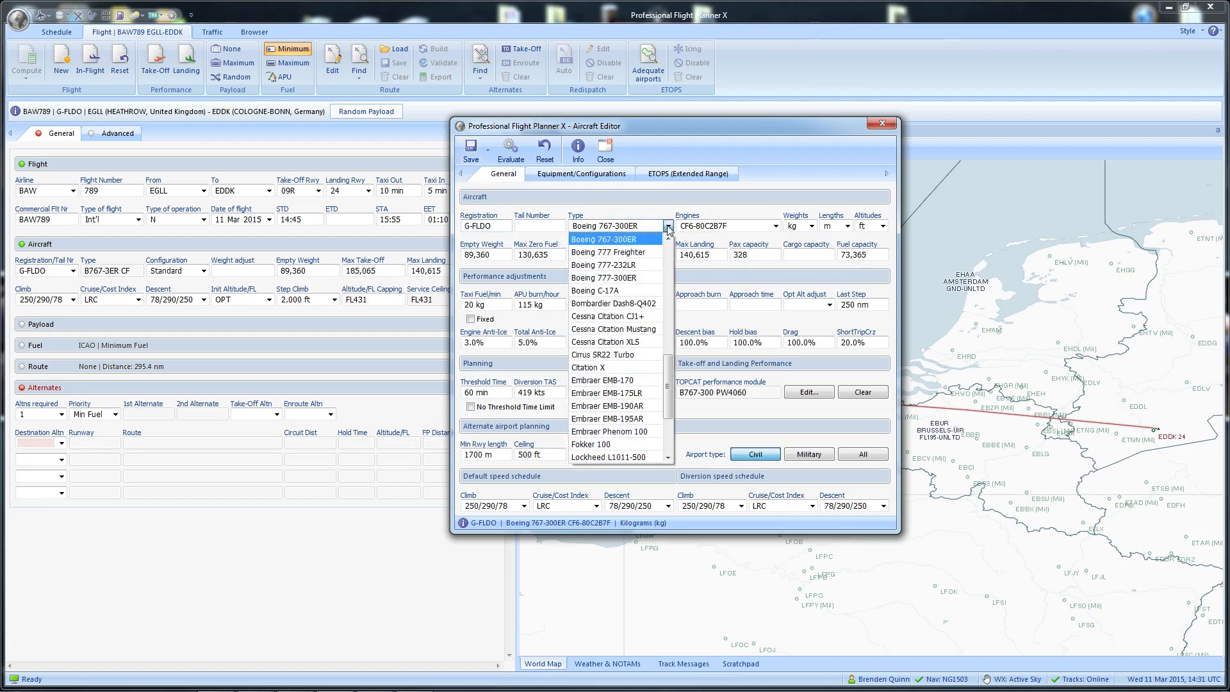
scroll(615, 259, "up", 8)
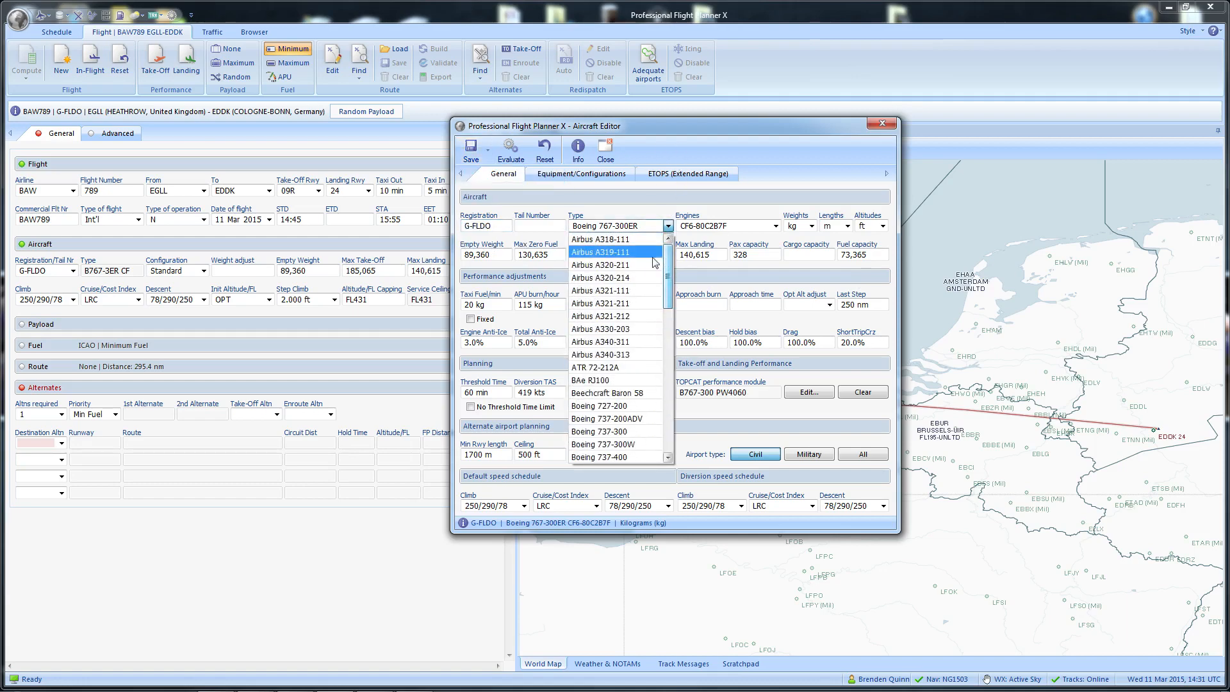
left_click(615, 265)
left_click(667, 226)
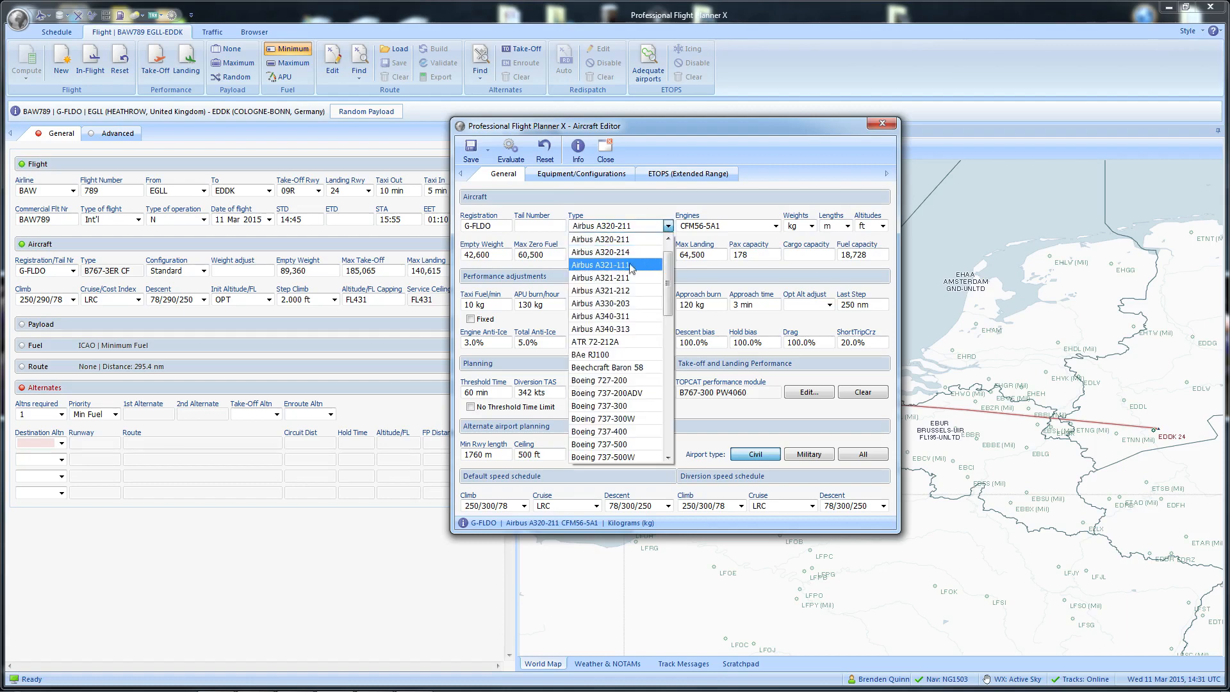
left_click(615, 252)
left_click(472, 152)
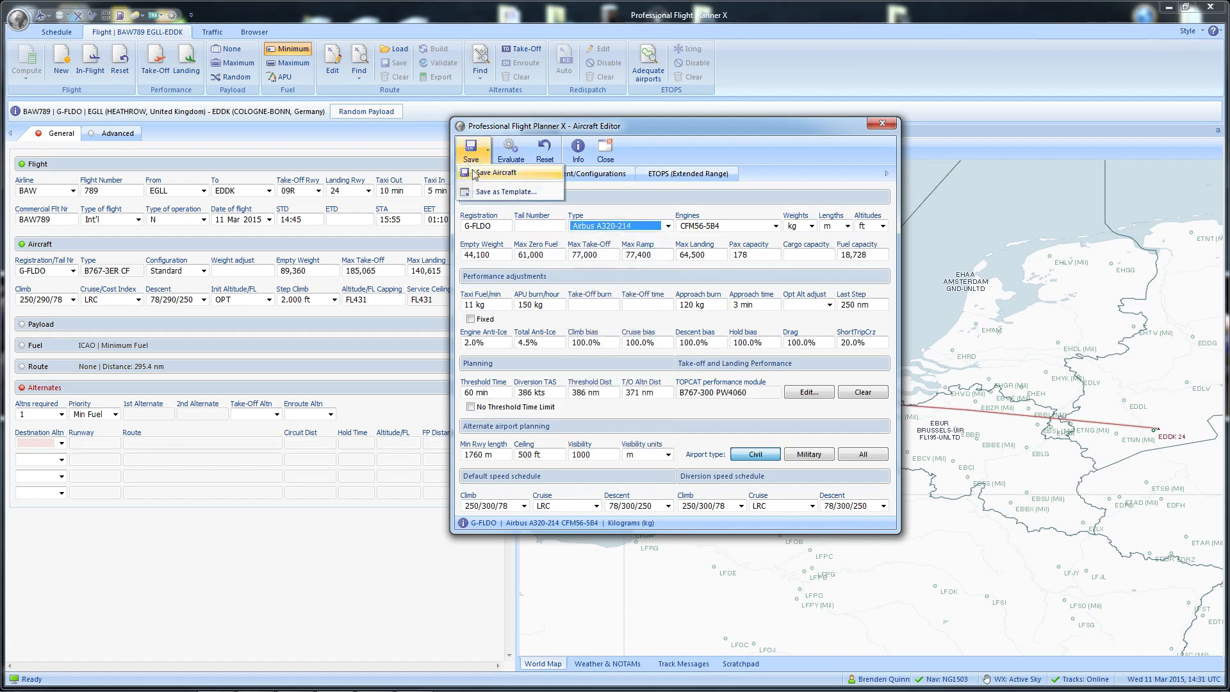
left_click(473, 173)
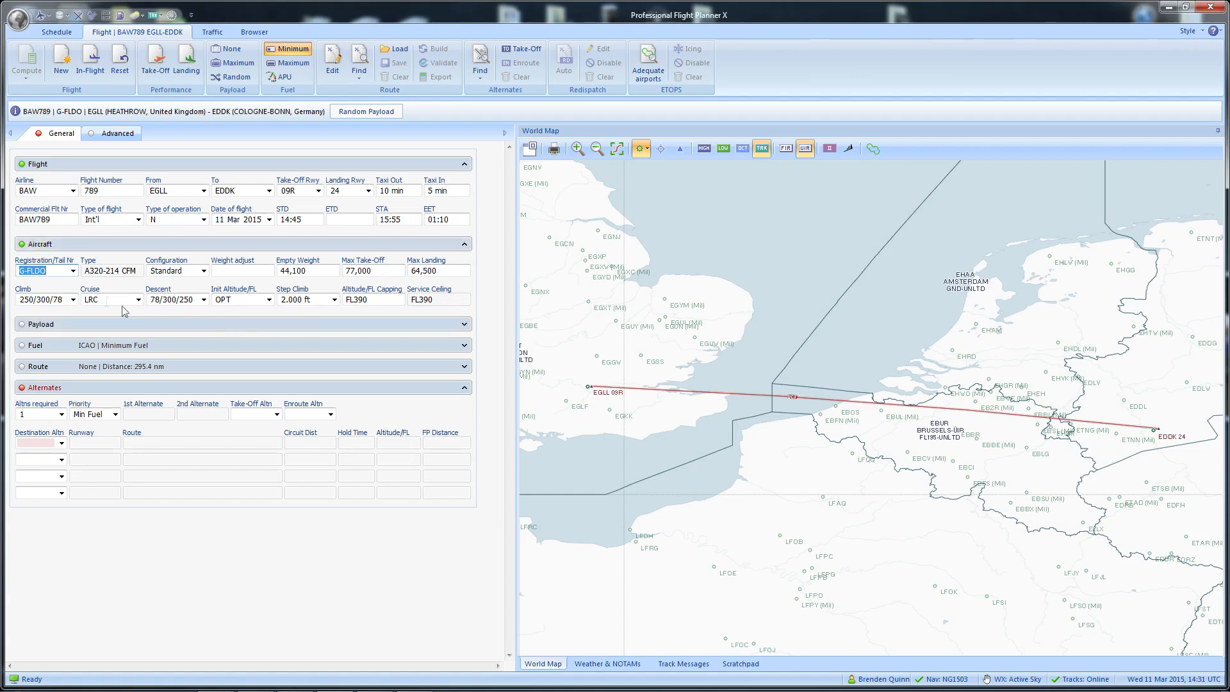
Step: Set the flight's cruise speed to M.78 and check the initial altitude options, keeping OPT
left_click(72, 299)
left_click(72, 299)
left_click(138, 299)
left_click(93, 325)
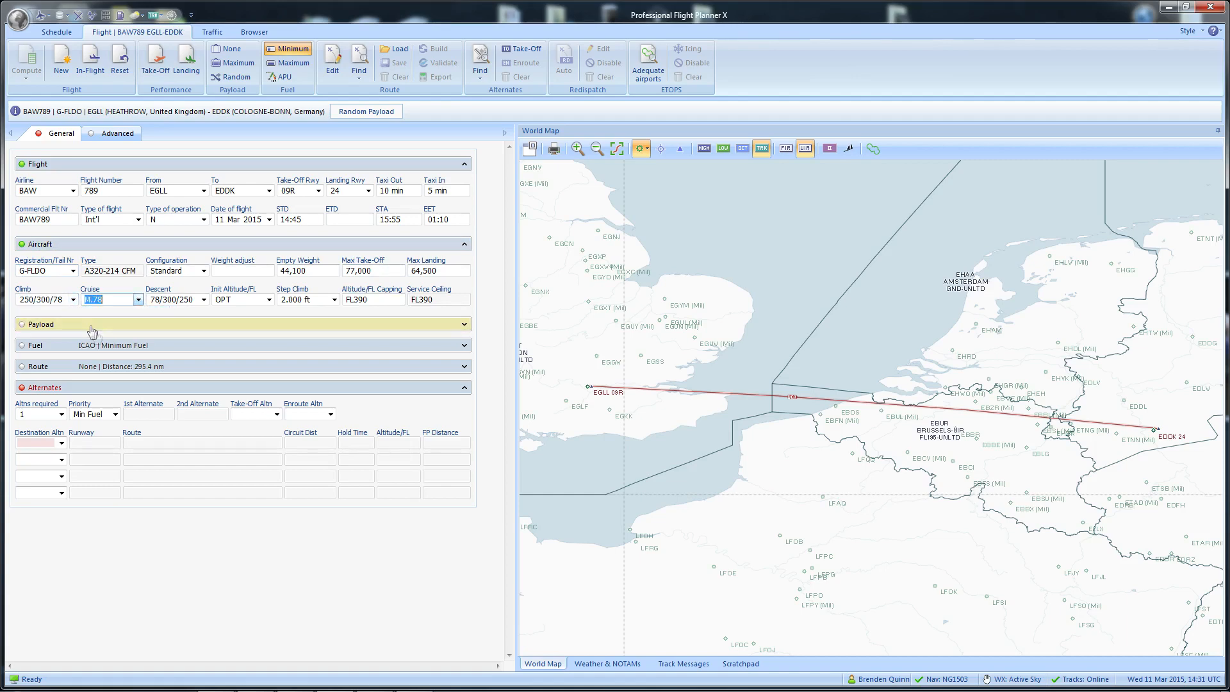
left_click(270, 300)
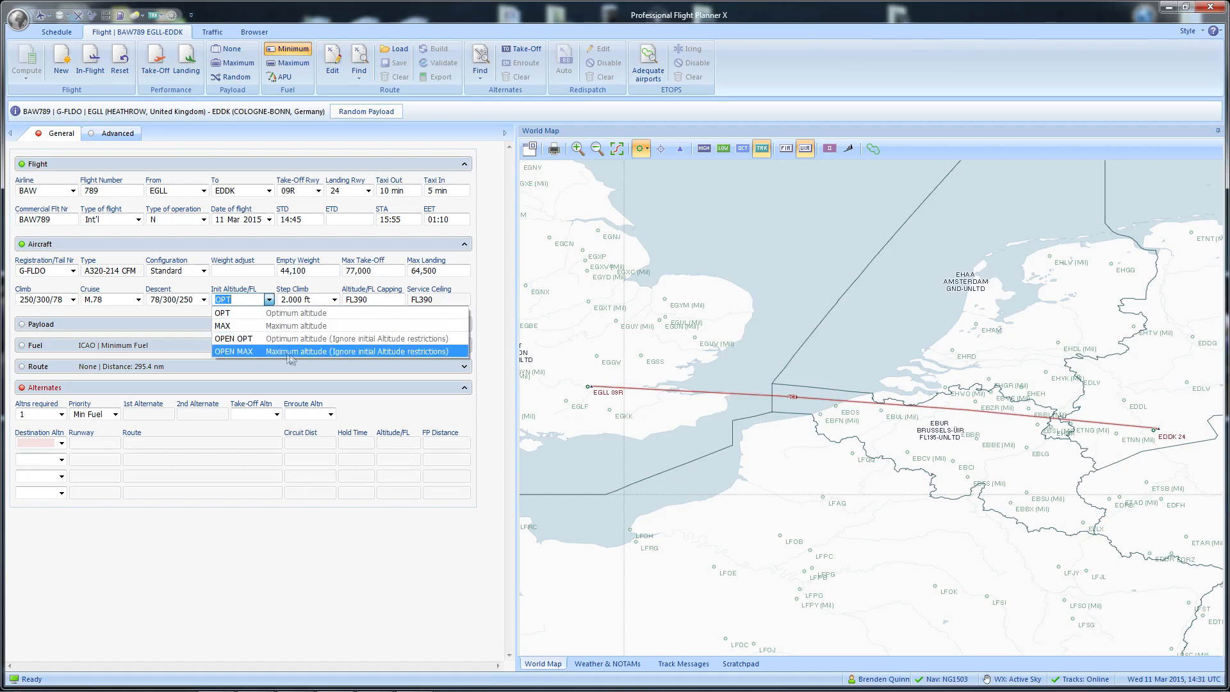
left_click(255, 287)
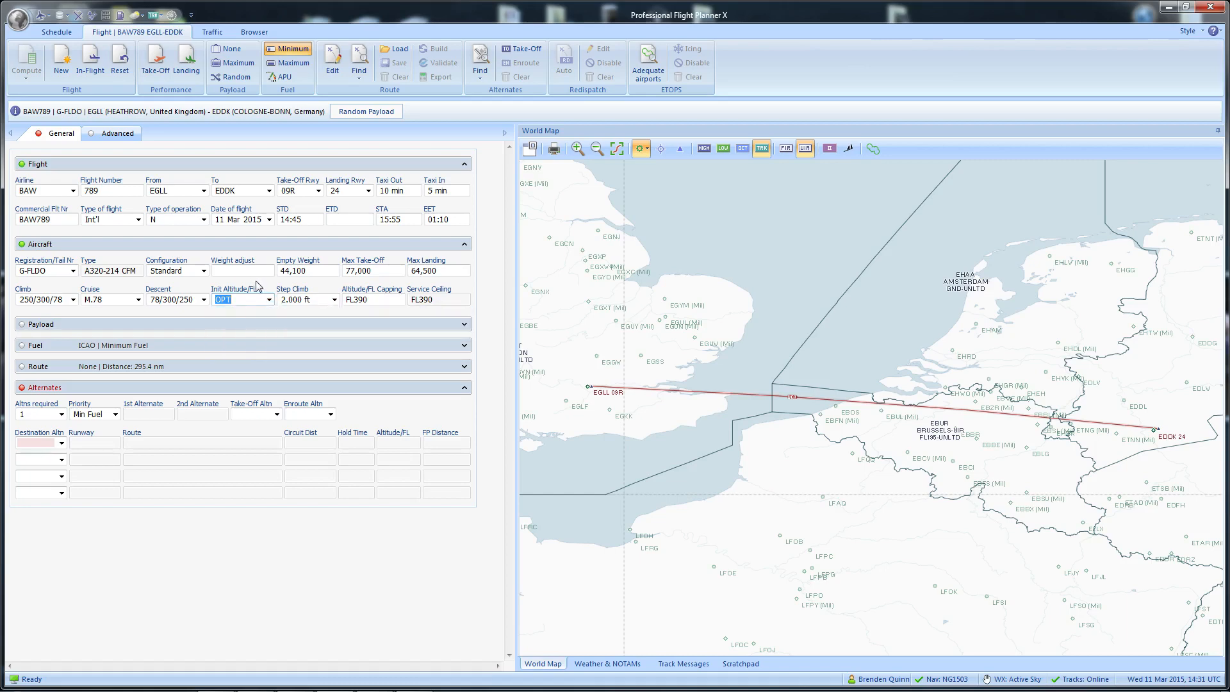
Step: Try the step climb choices No, 2,000 ft and 4,000 ft for the flight
left_click(334, 299)
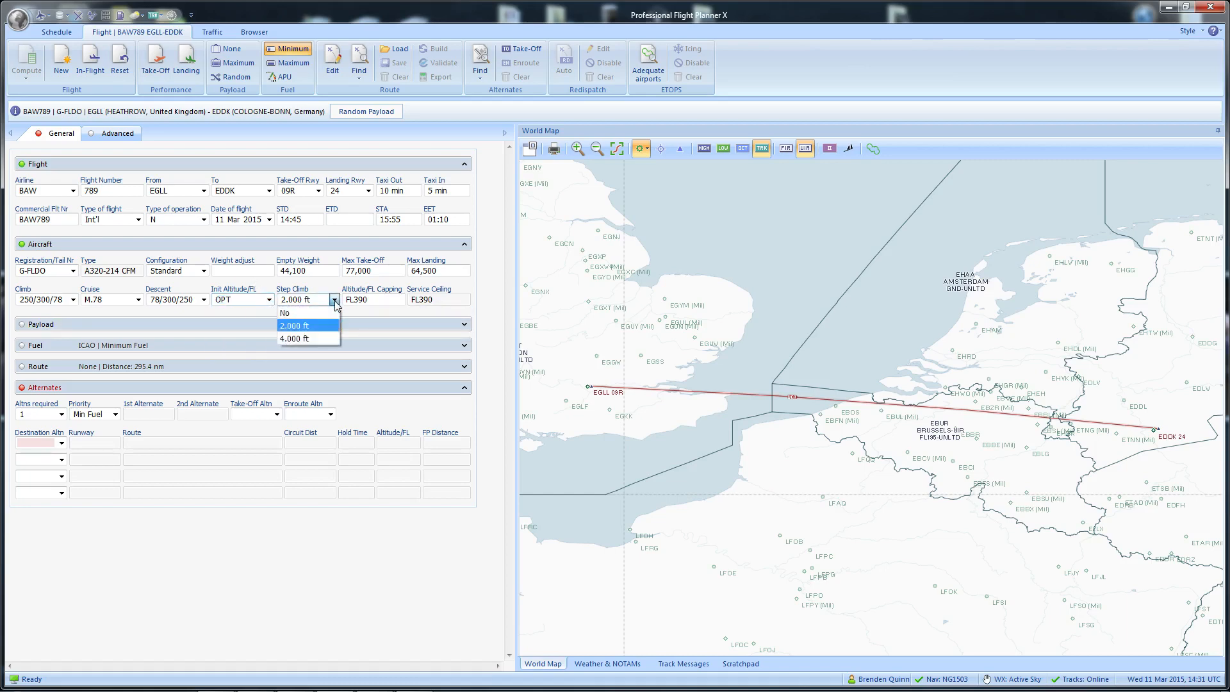
left_click(334, 300)
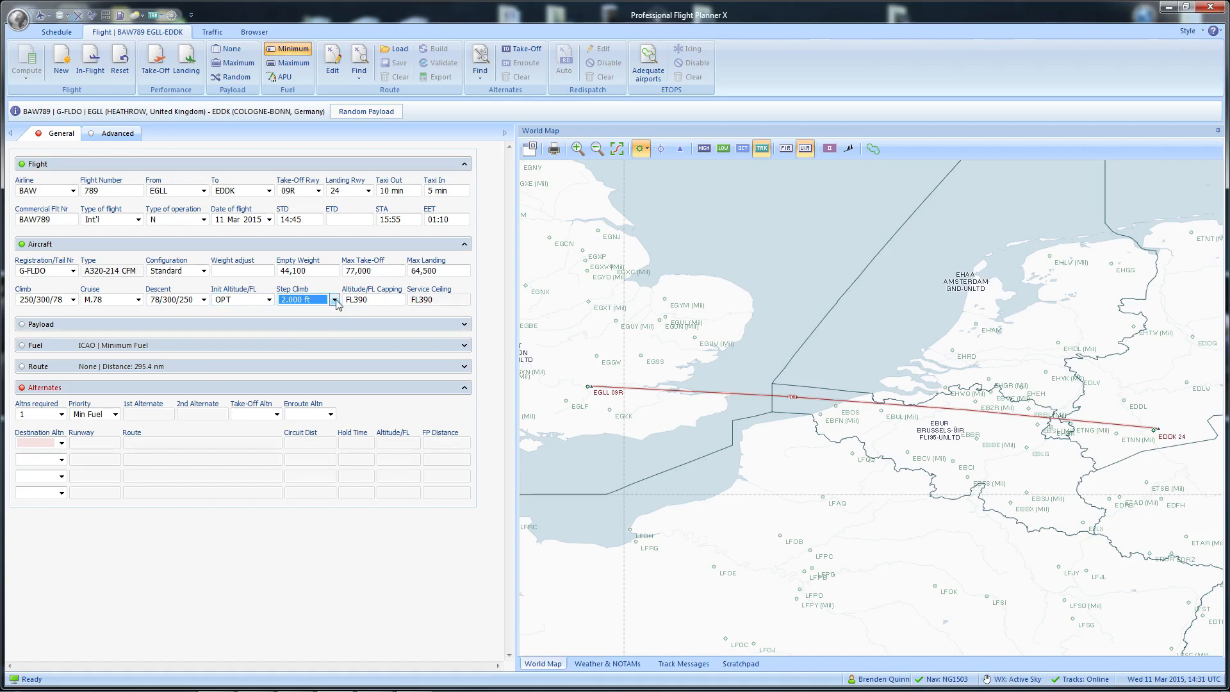
left_click(334, 300)
left_click(324, 311)
left_click(334, 300)
left_click(320, 325)
left_click(334, 300)
left_click(320, 339)
Step: Set the flight's step climb to No, leaving the altitude capping as it is
left_click(335, 300)
left_click(334, 300)
left_click(334, 300)
left_click(325, 315)
left_click(378, 302)
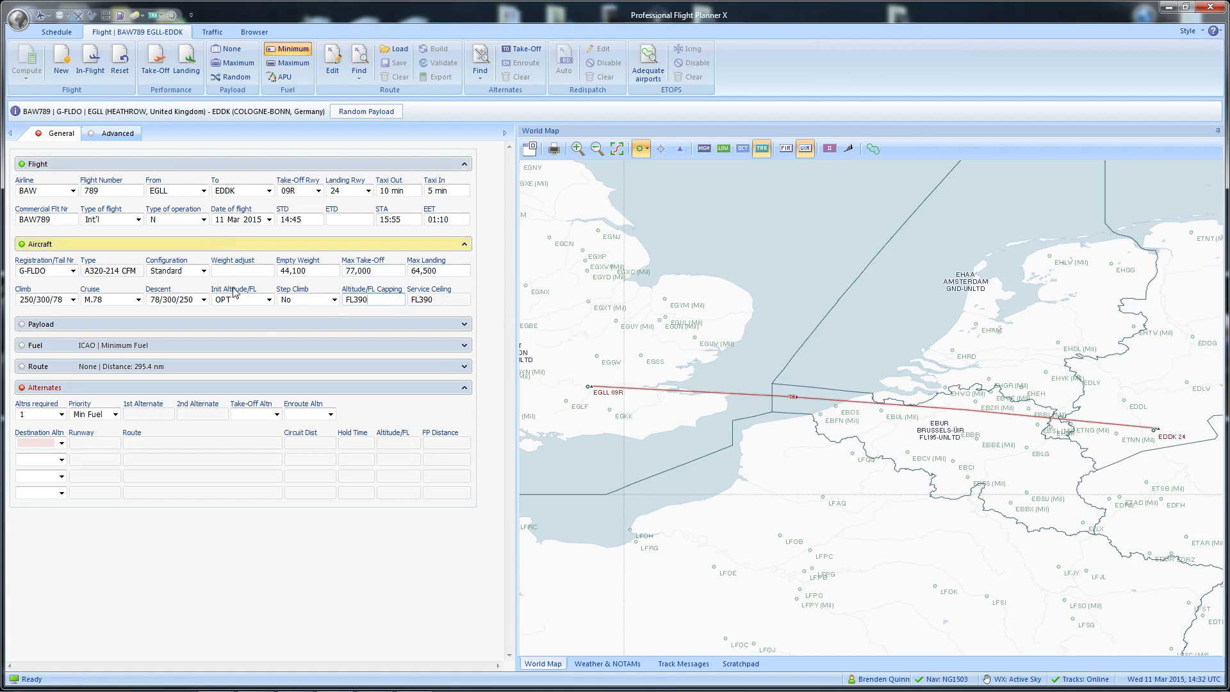
Step: Enter a payload of 100 adults, 5 children, 2 infants and 2,000 kg of cargo, and raise the adults to 150
left_click(127, 324)
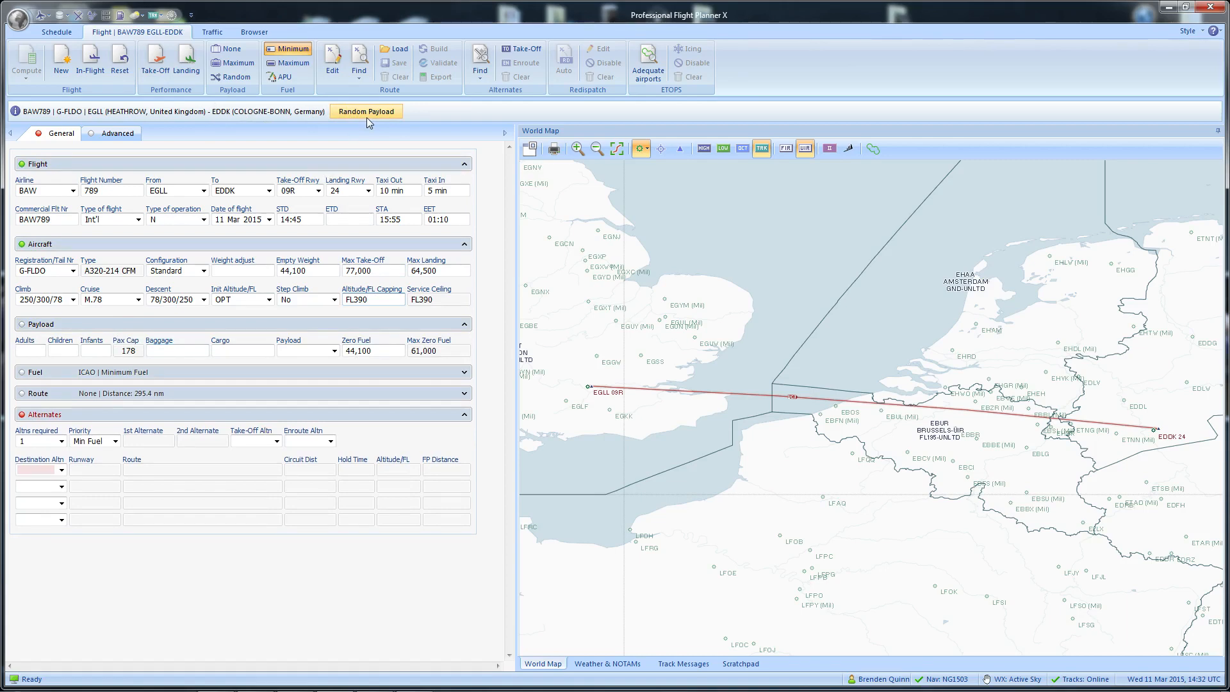
left_click(40, 349)
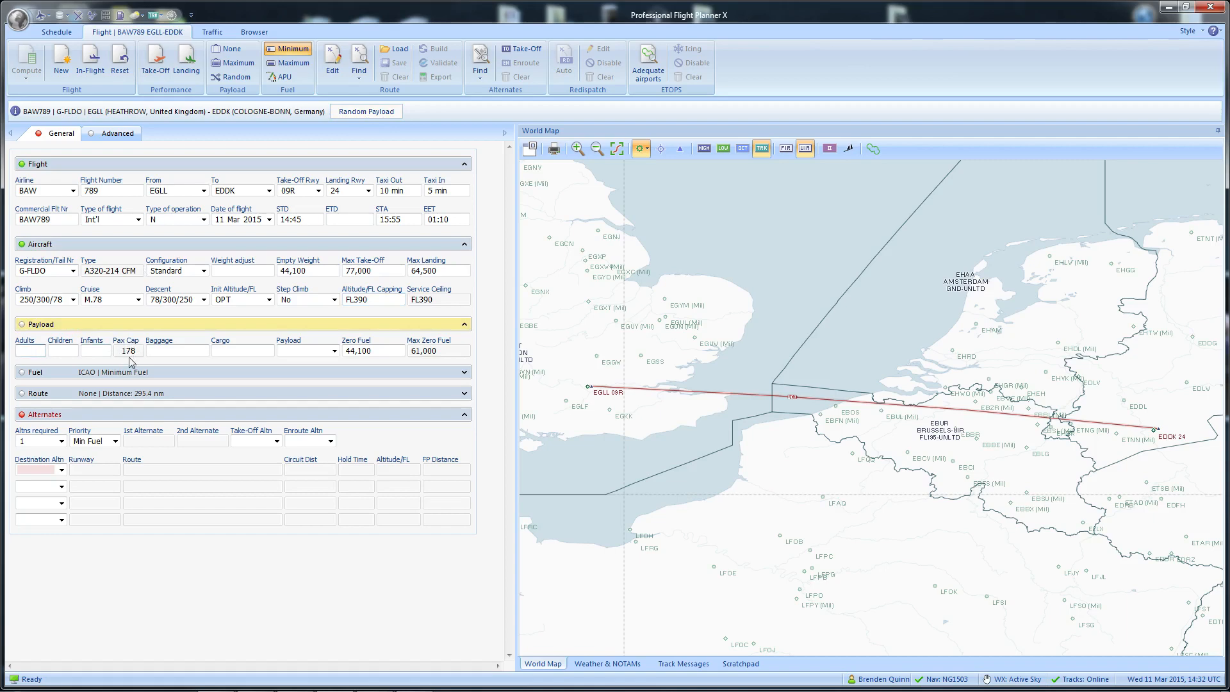
type("100")
left_click(75, 352)
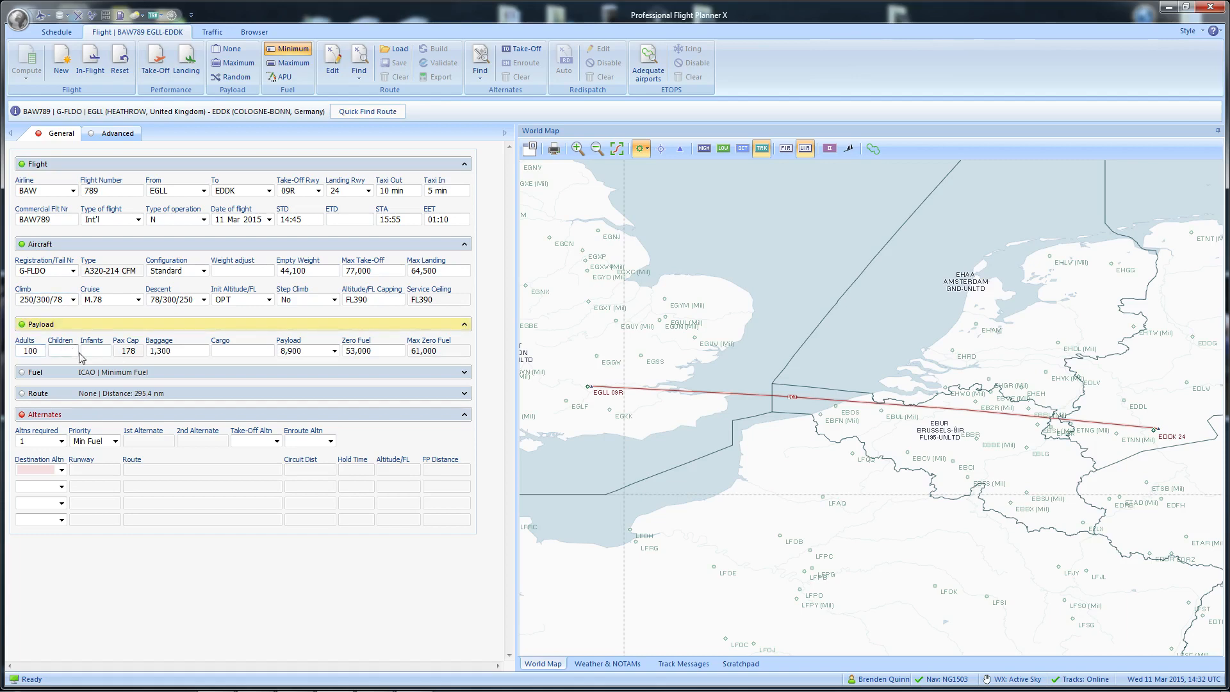
type("5")
left_click(241, 350)
type("2000")
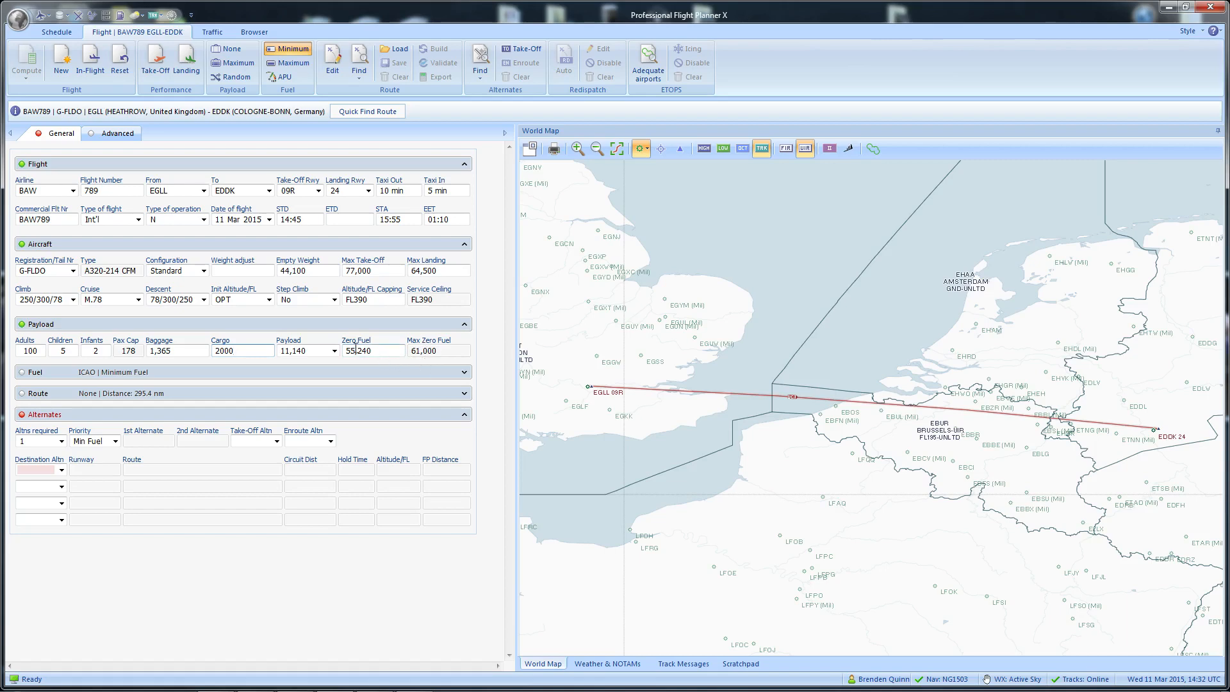
double_click(41, 351)
type("150")
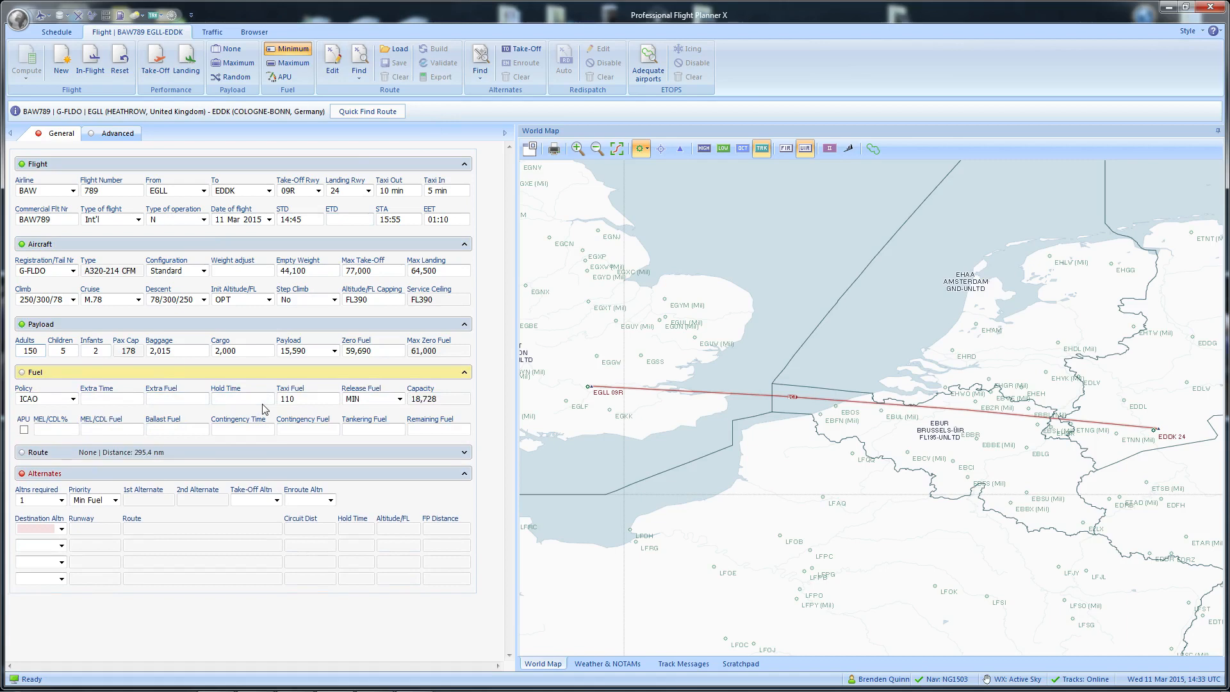
Step: Review the available fuel policies and set the flight's fuel policy to US Flag Pst
left_click(73, 398)
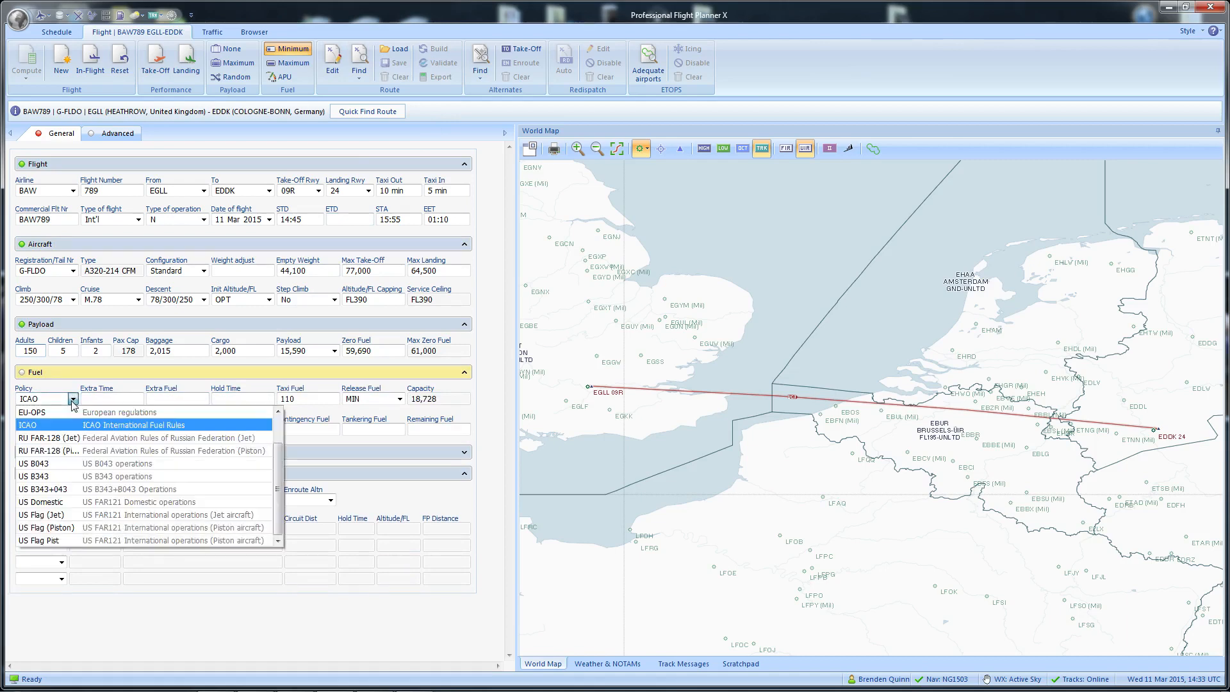
scroll(282, 450, "up", 1)
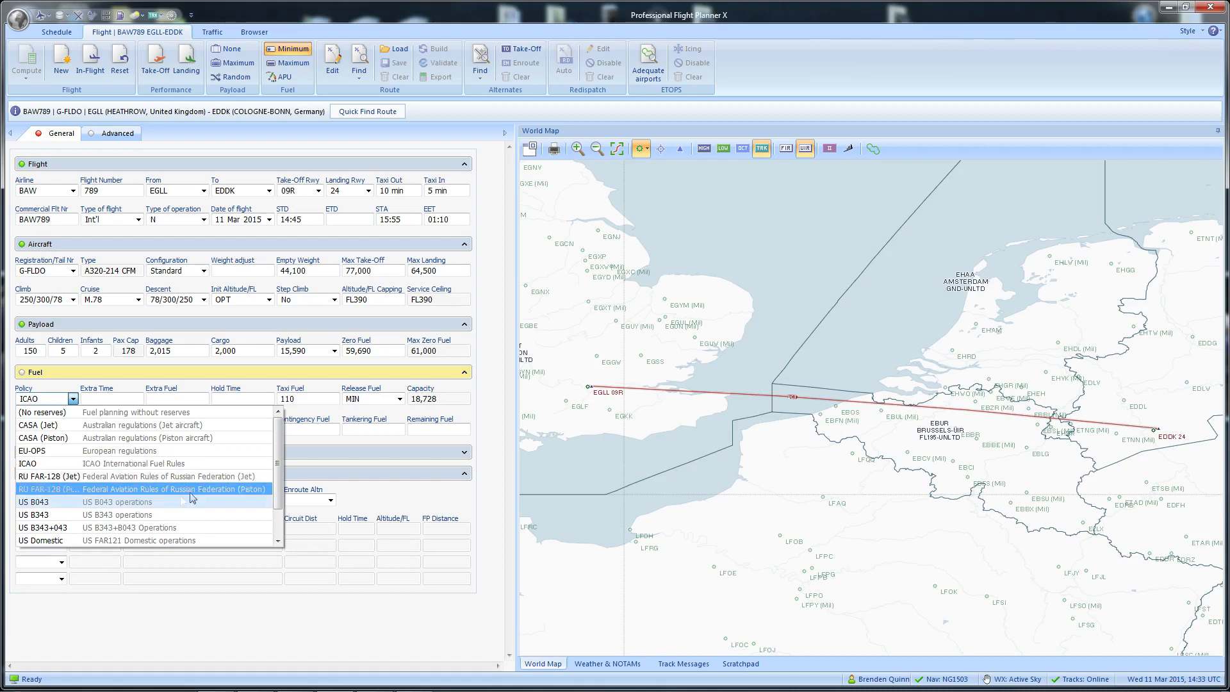
scroll(281, 452, "down", 1)
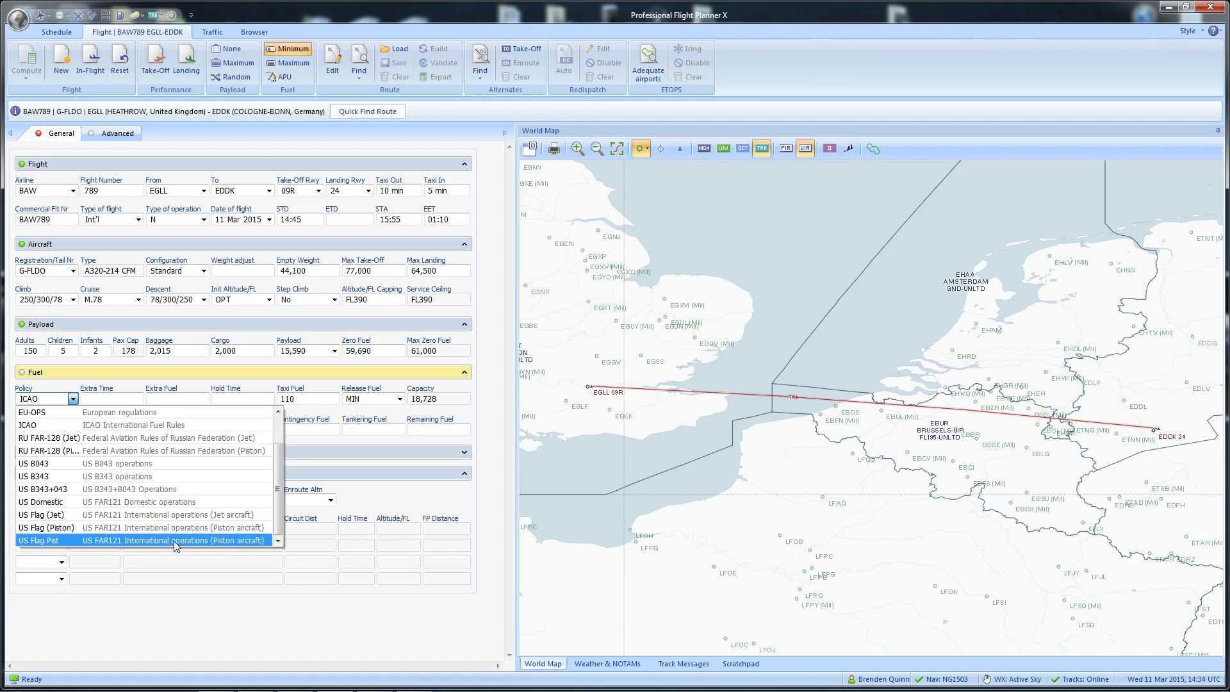
key("Escape")
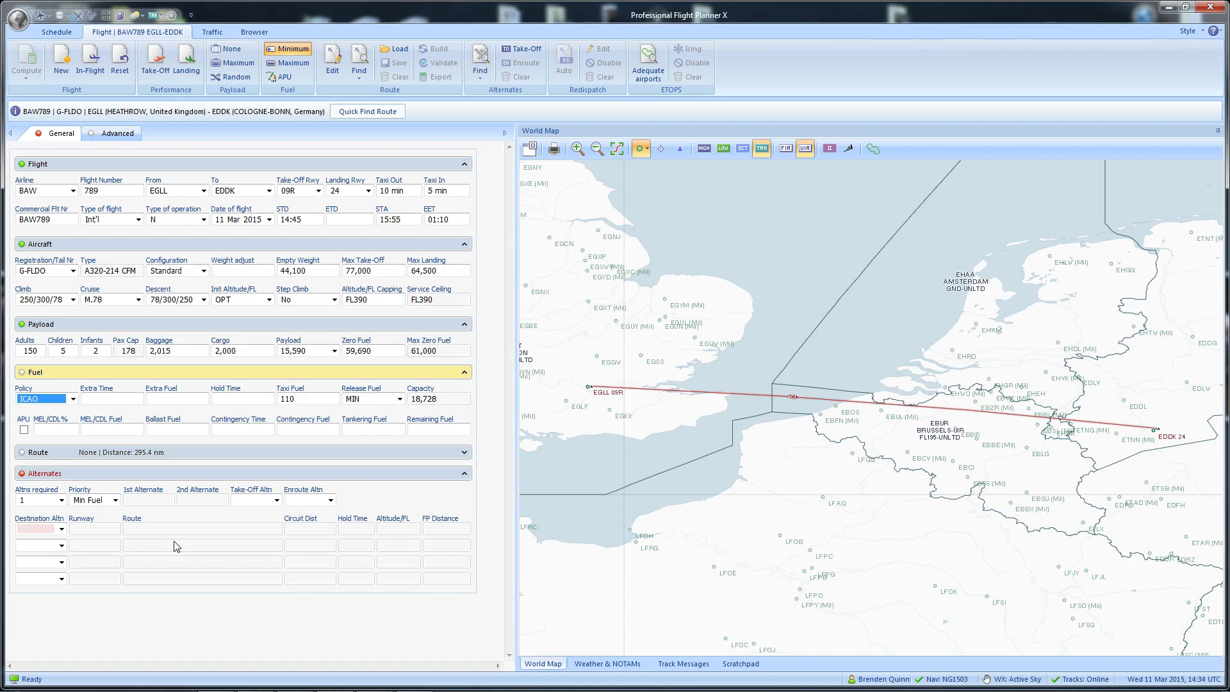
left_click(73, 399)
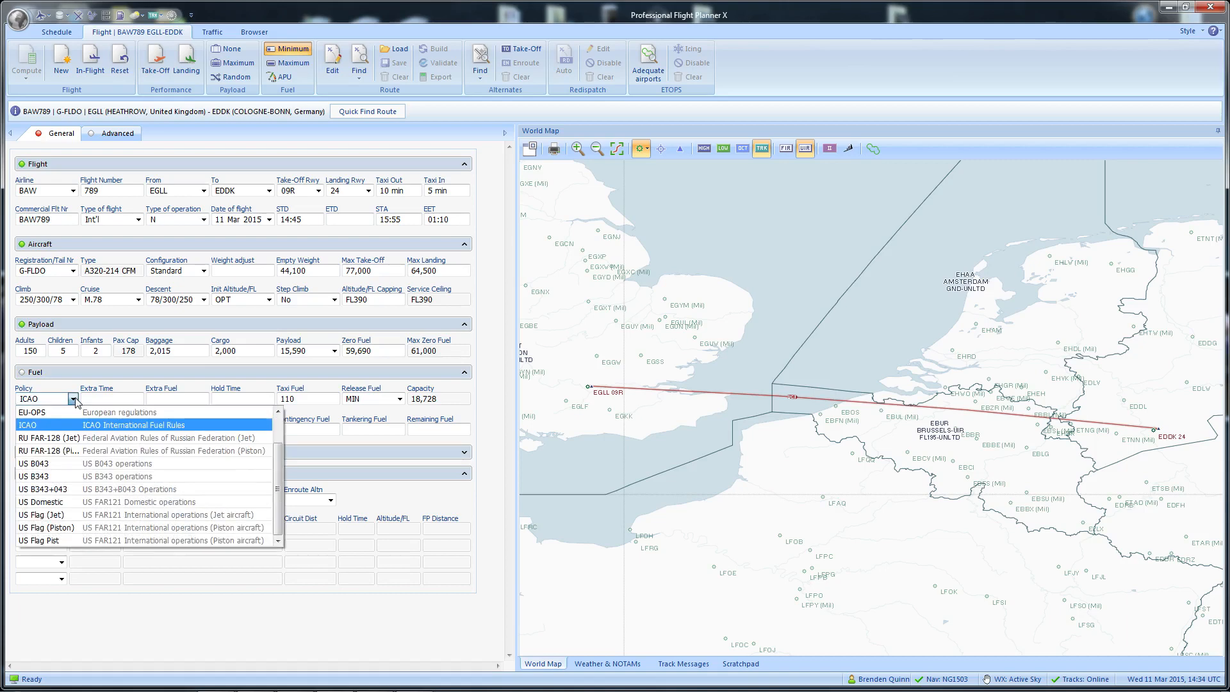
left_click(109, 543)
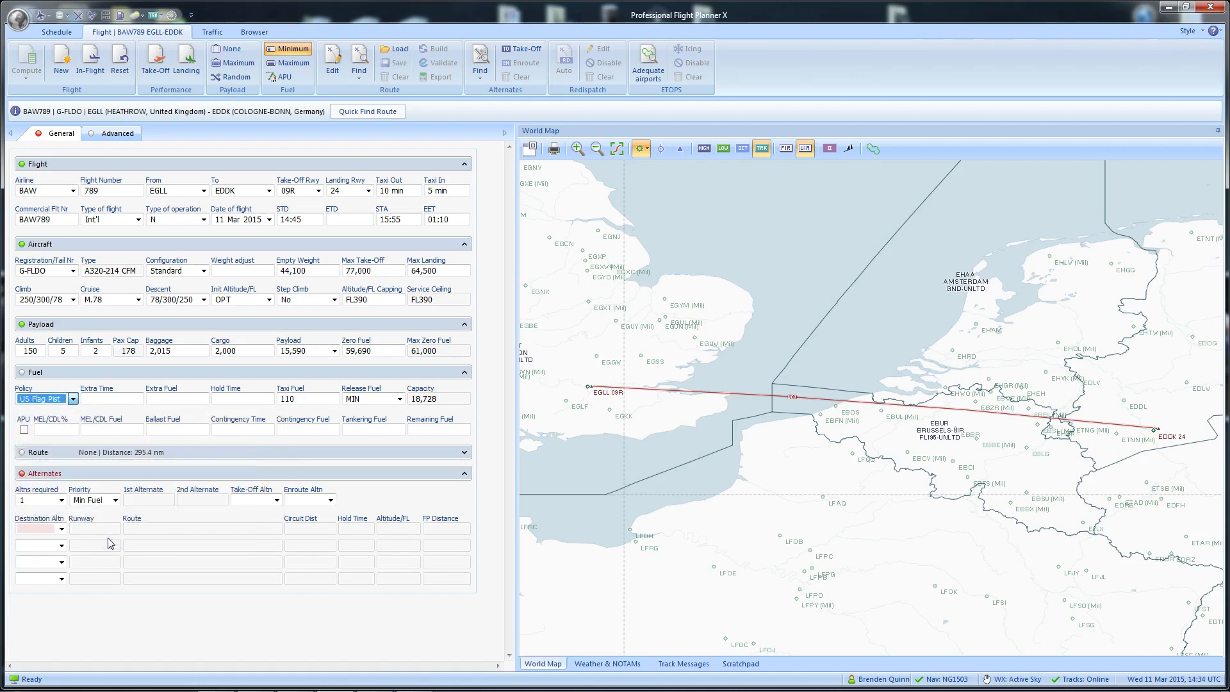
left_click(73, 399)
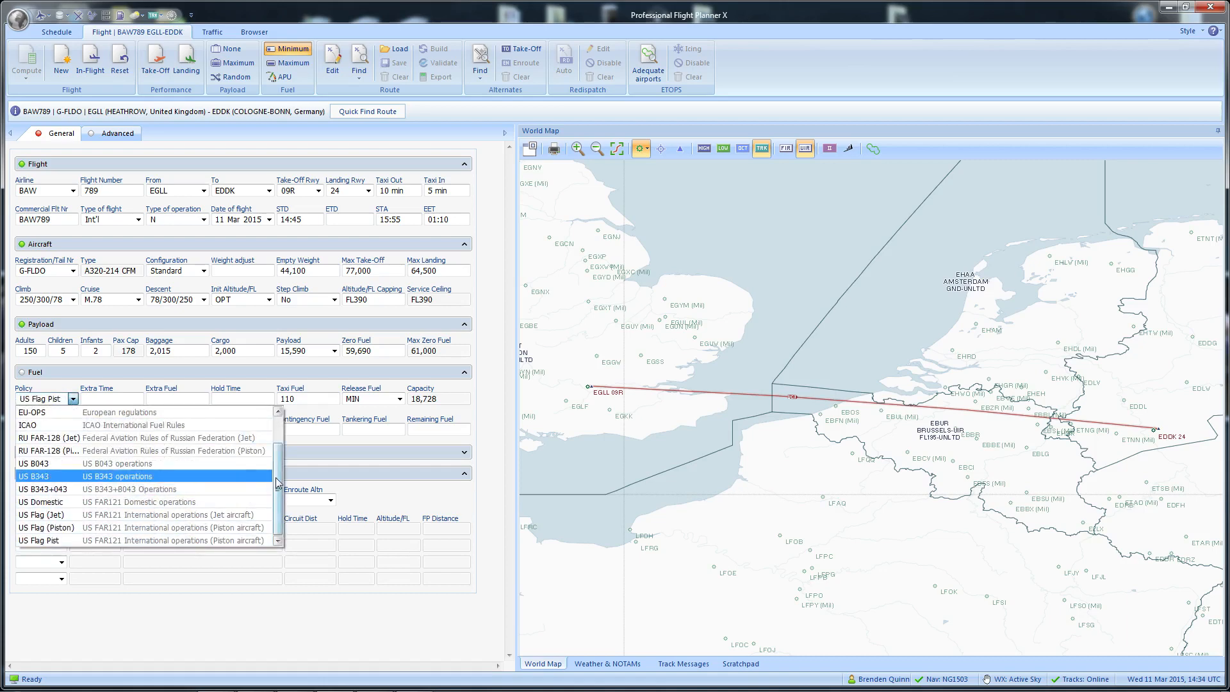
scroll(281, 448, "up", 1)
scroll(283, 429, "down", 1)
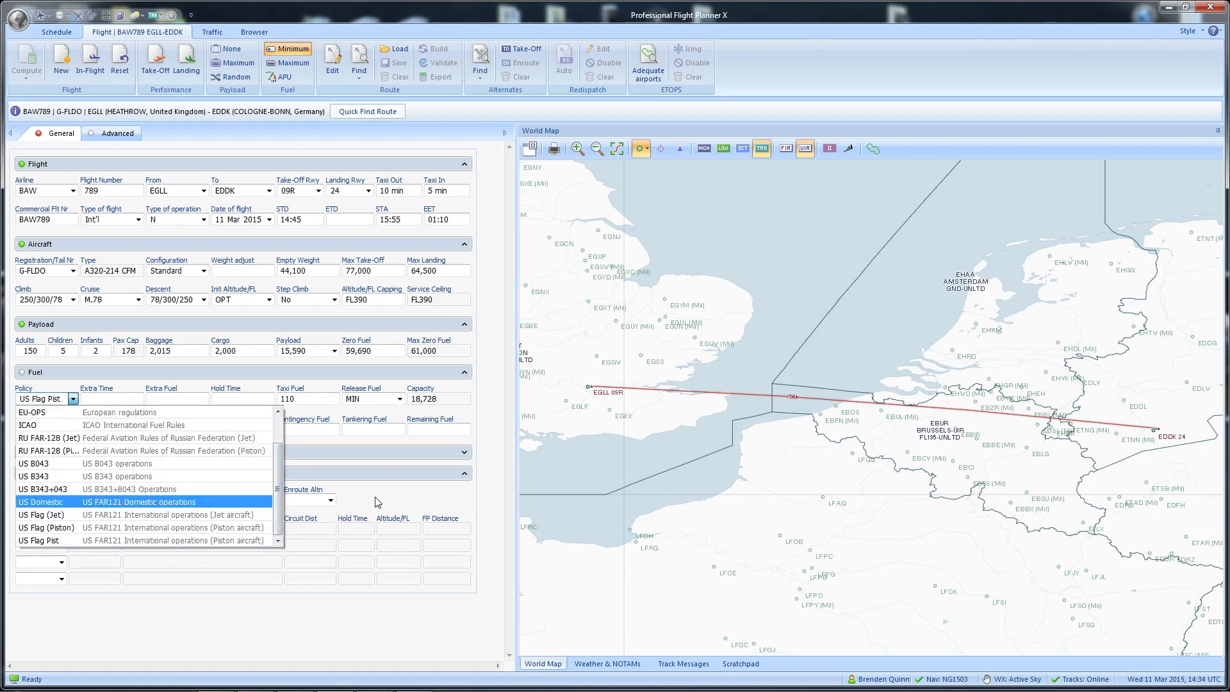
key("Escape")
Step: Set the flight's extra fuel to 20 and the hold time to 00:30, leaving the extra time empty
left_click(113, 398)
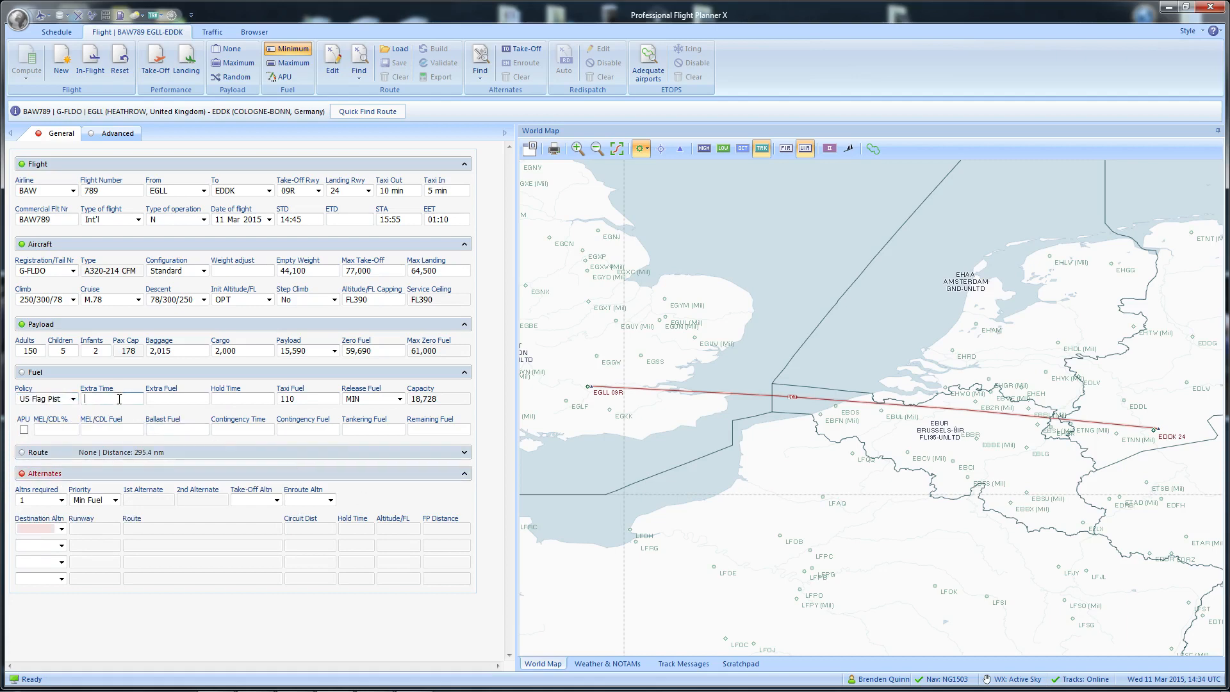
type("30")
key("Tab")
type("2")
left_click(245, 397)
key("Tab")
Step: Compare the release fuel options and set the release fuel to MAX, the maximum allowable fuel
left_click(400, 398)
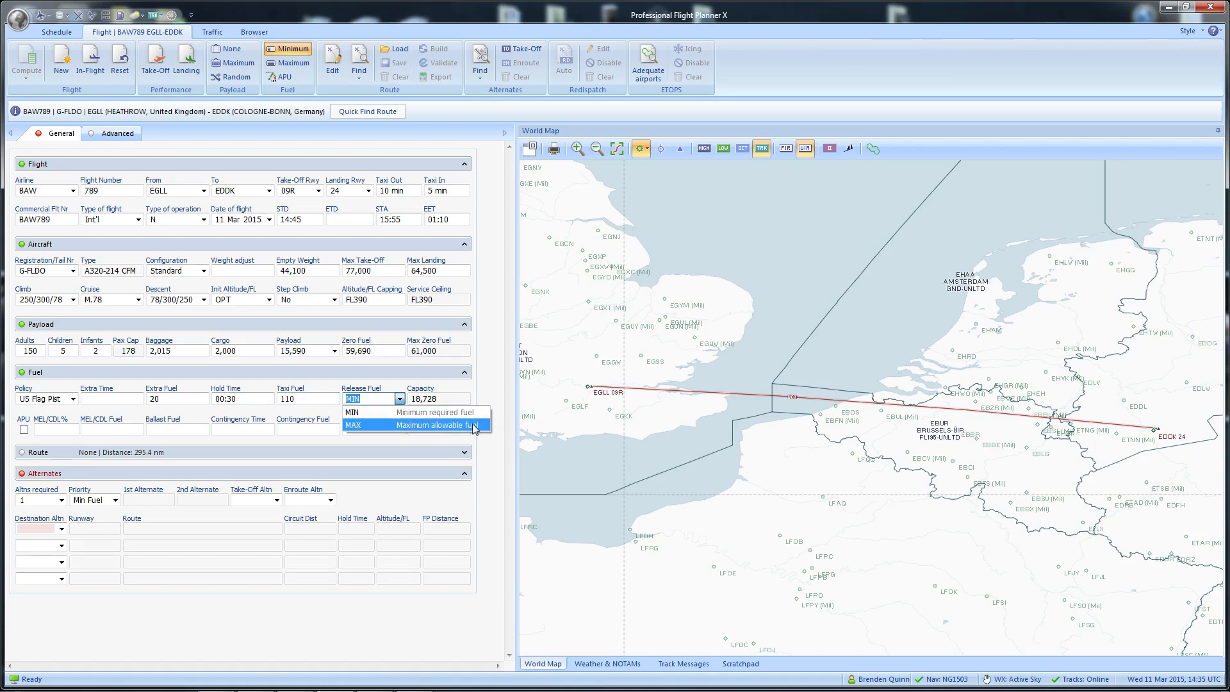
left_click(400, 398)
left_click(401, 399)
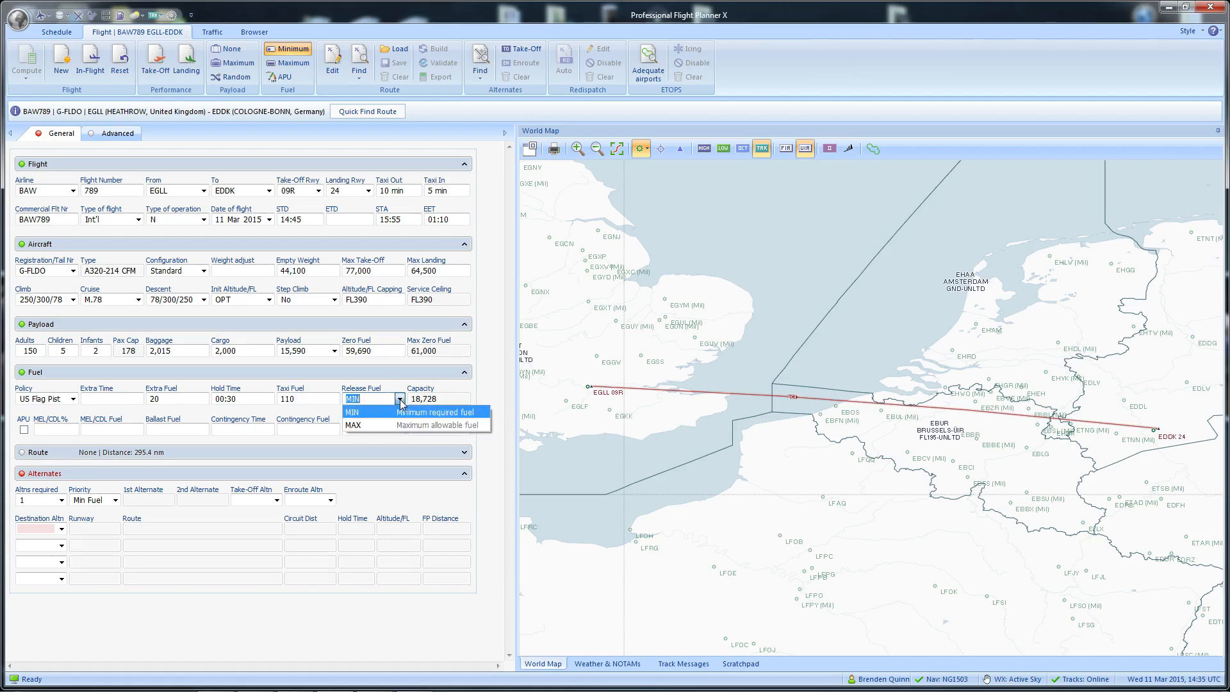
left_click(390, 421)
left_click(399, 400)
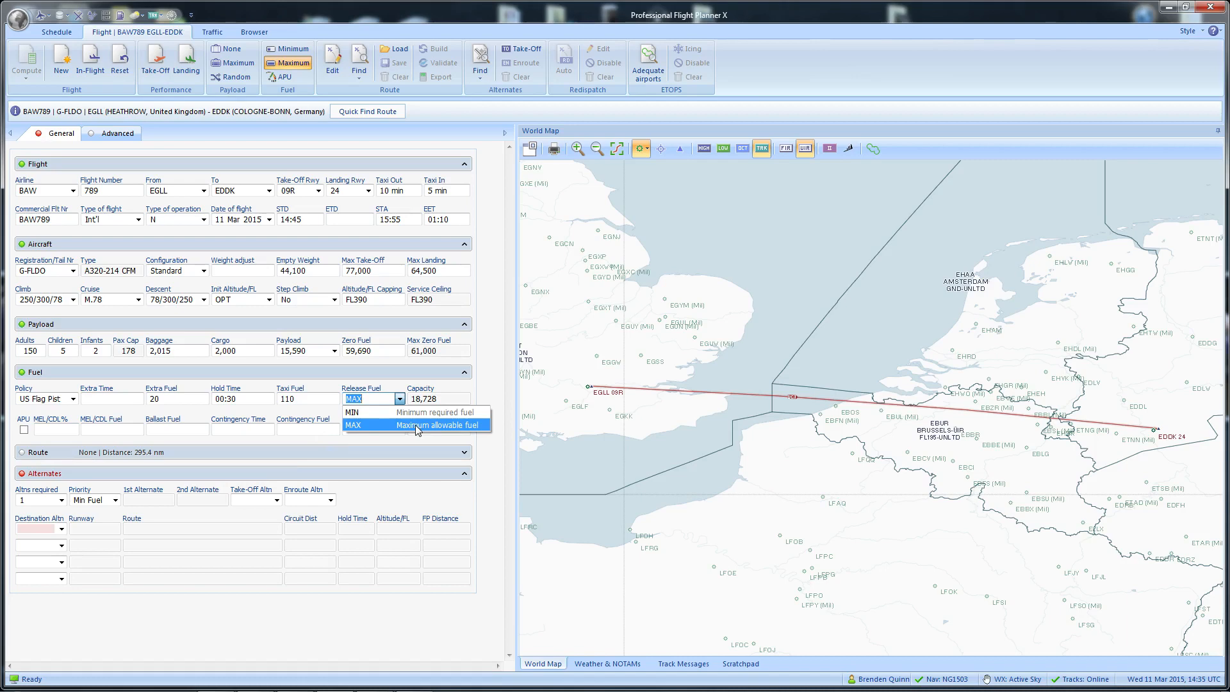
left_click(313, 593)
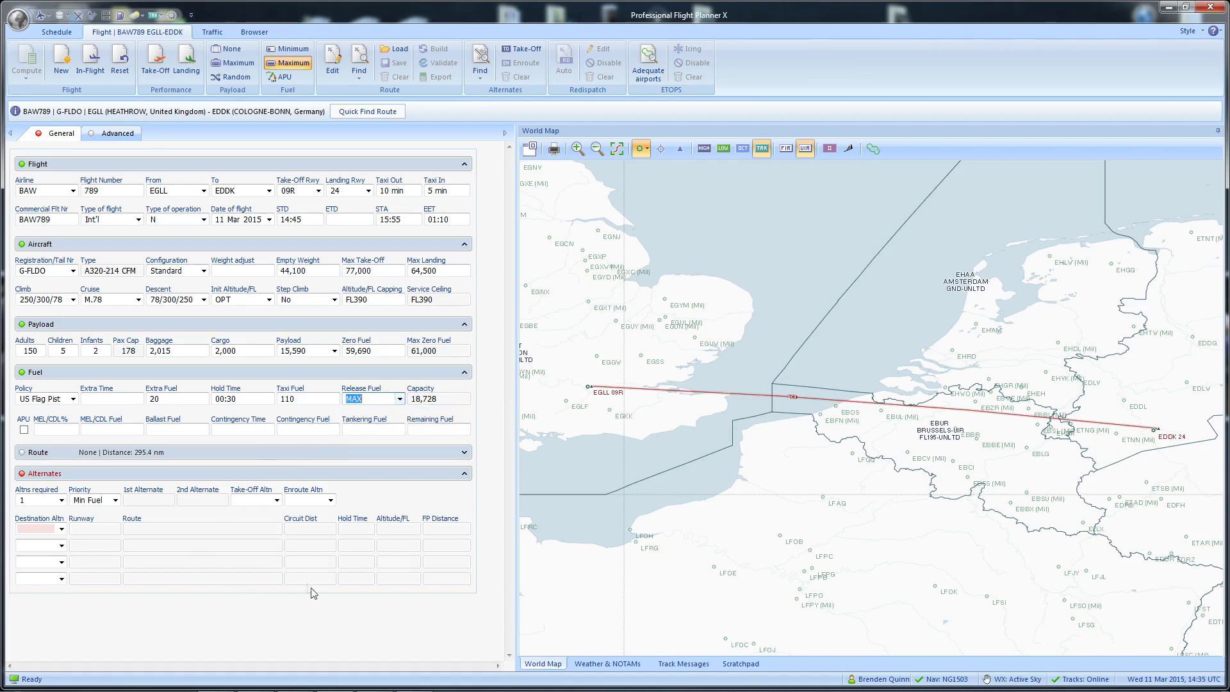
Step: Try the APU fuel option and go through the ballast, contingency, remaining and MEL/CDL fuel fields without entering values
left_click(166, 430)
left_click(245, 428)
left_click(431, 429)
left_click(24, 429)
left_click(24, 429)
left_click(24, 429)
left_click(24, 429)
left_click(57, 430)
left_click(77, 430)
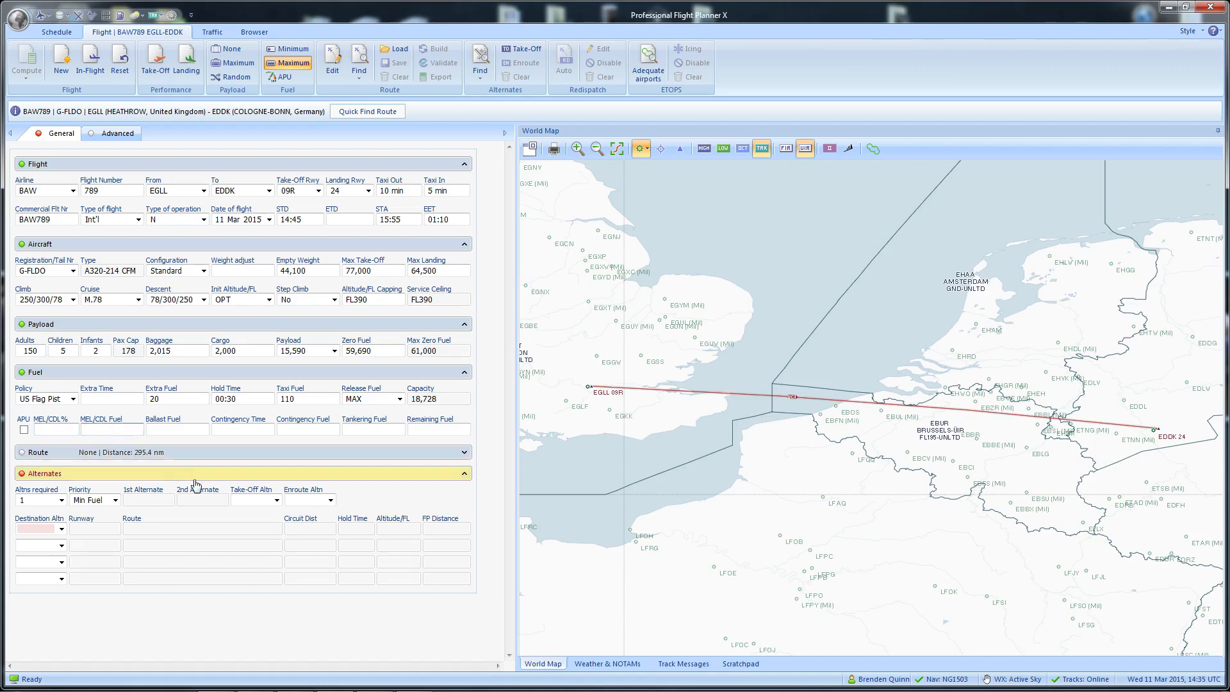
Step: Expand the flight's route details and check the options for editing, finding or loading a route
left_click(120, 452)
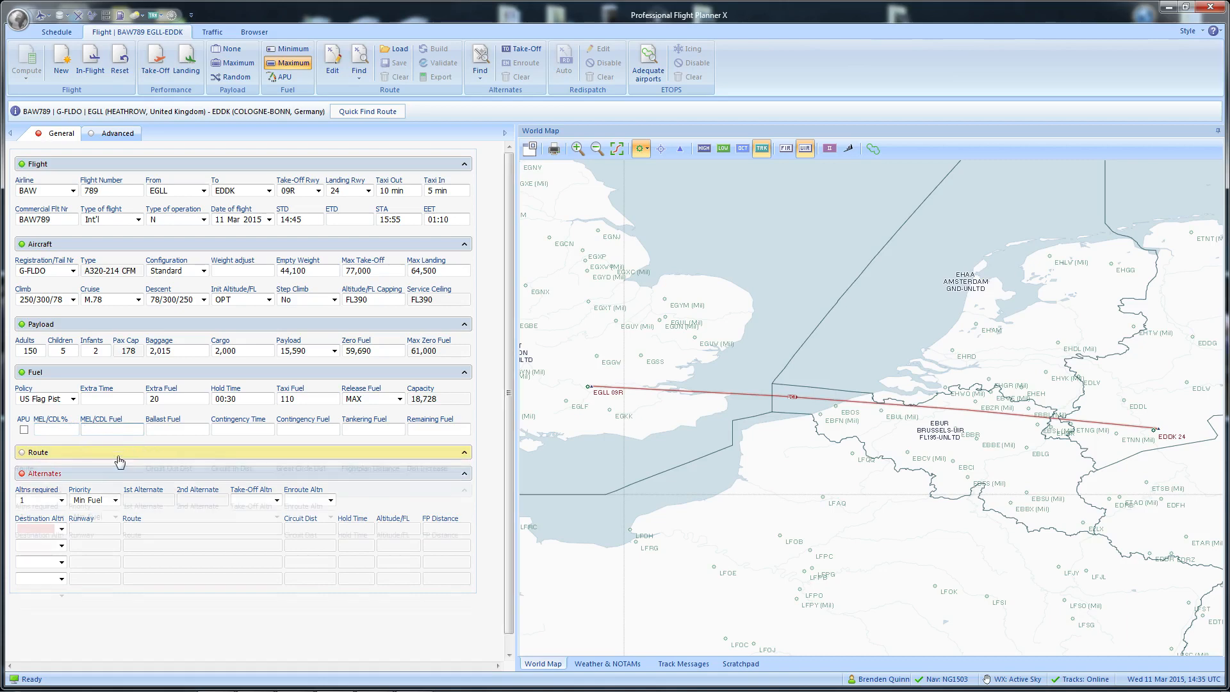
scroll(511, 351, "down", 1)
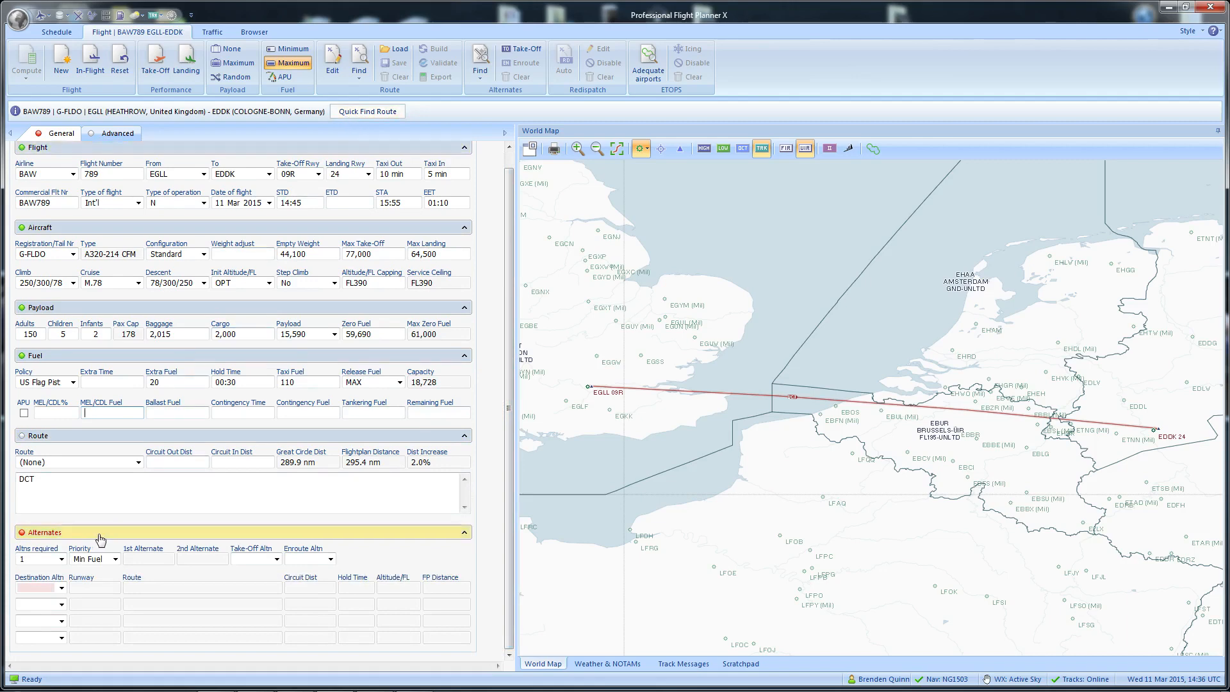
left_click(137, 462)
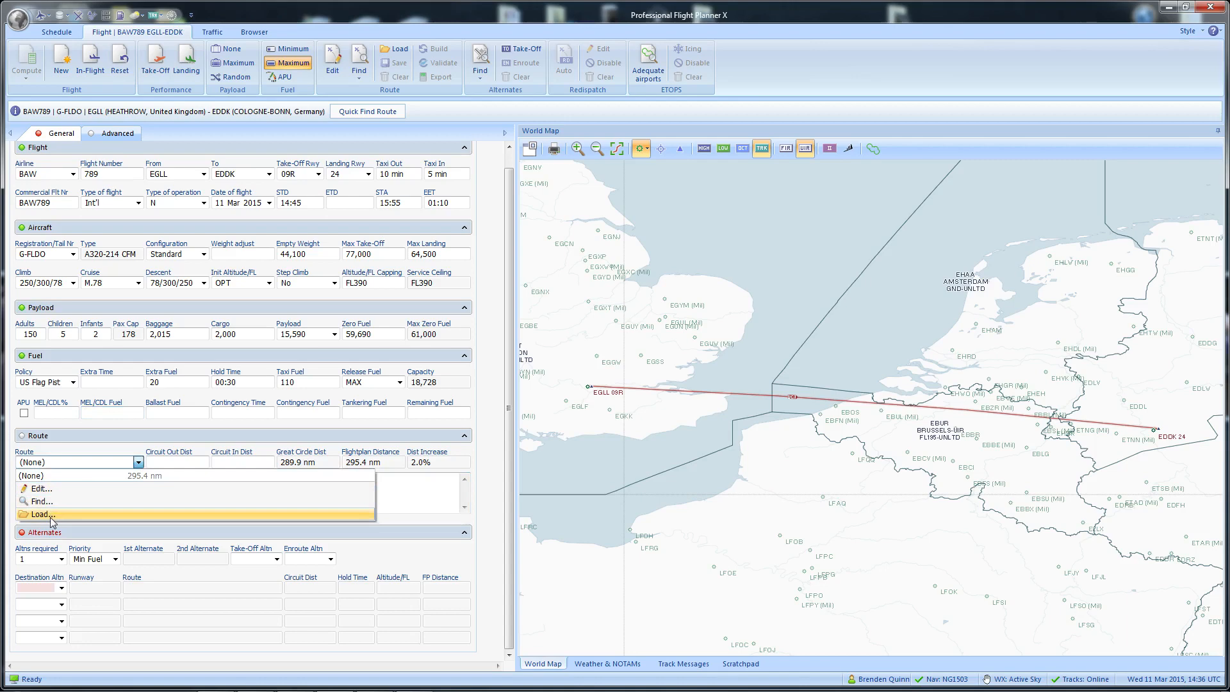
left_click(399, 497)
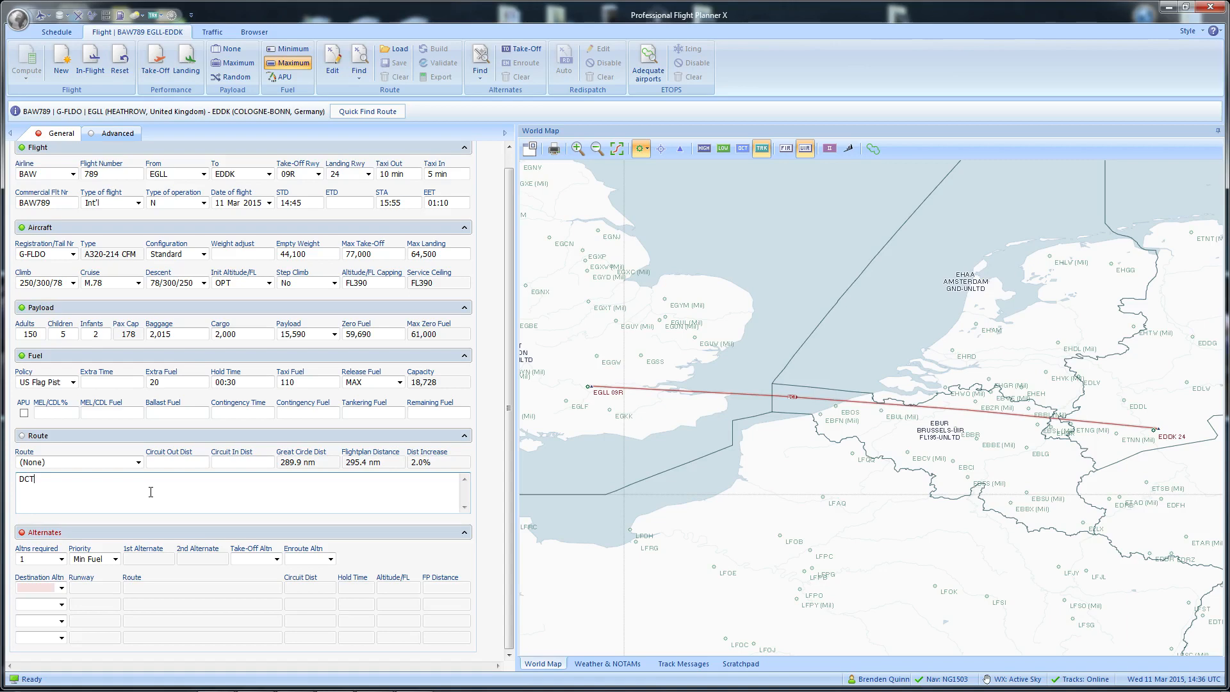
Step: Delete the DCT entry, rebuild the empty route and run a quick route search from EGLL to EDDK
left_click_drag(91, 485, 2, 479)
key("Delete")
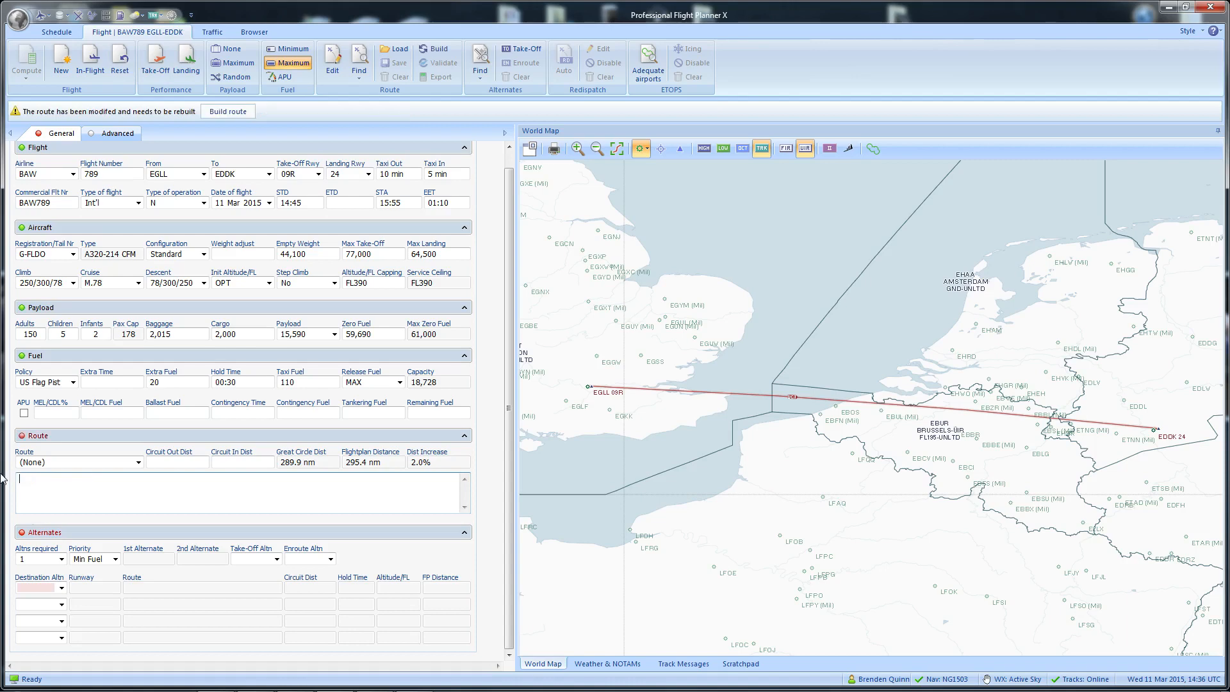
left_click(224, 112)
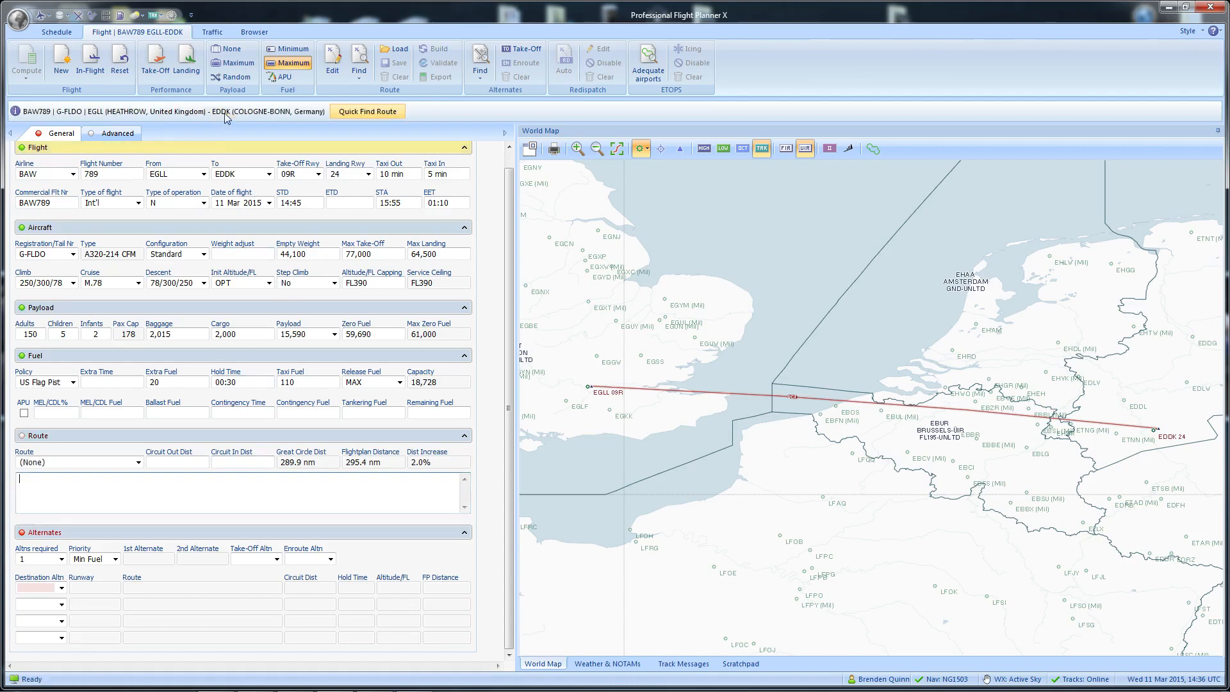
left_click(345, 113)
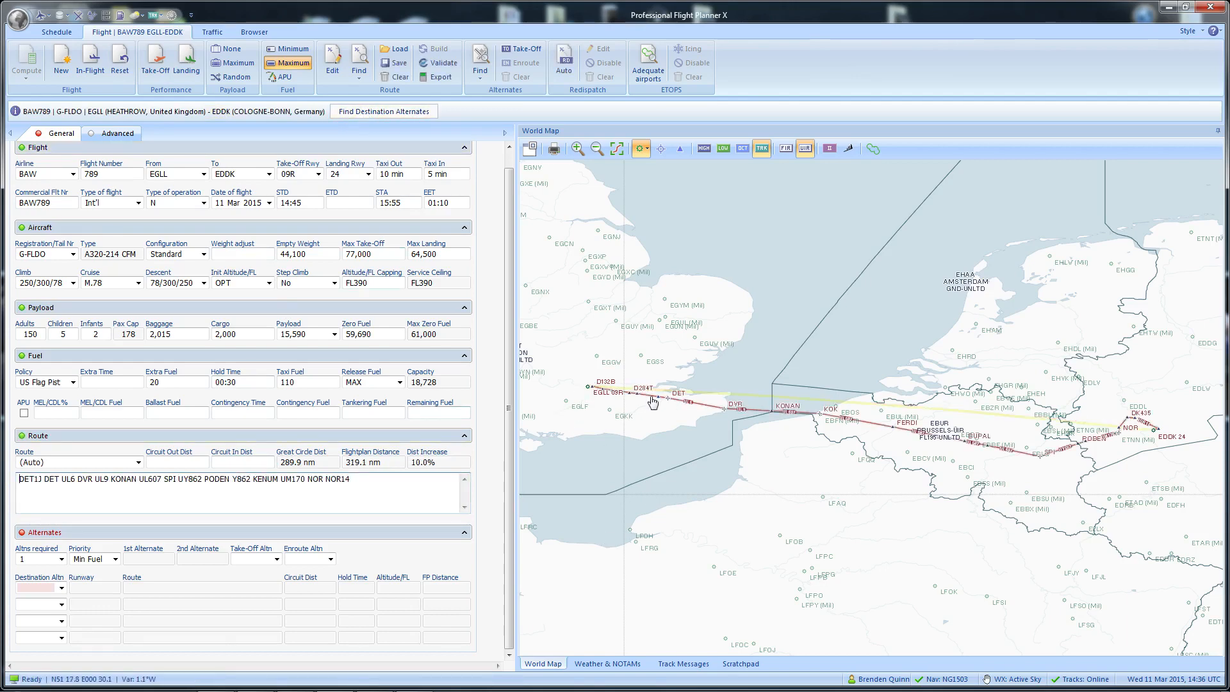
Step: Examine the departure DET1J and the arrival NOR14 in the route text and on the map
mouse_move(595, 388)
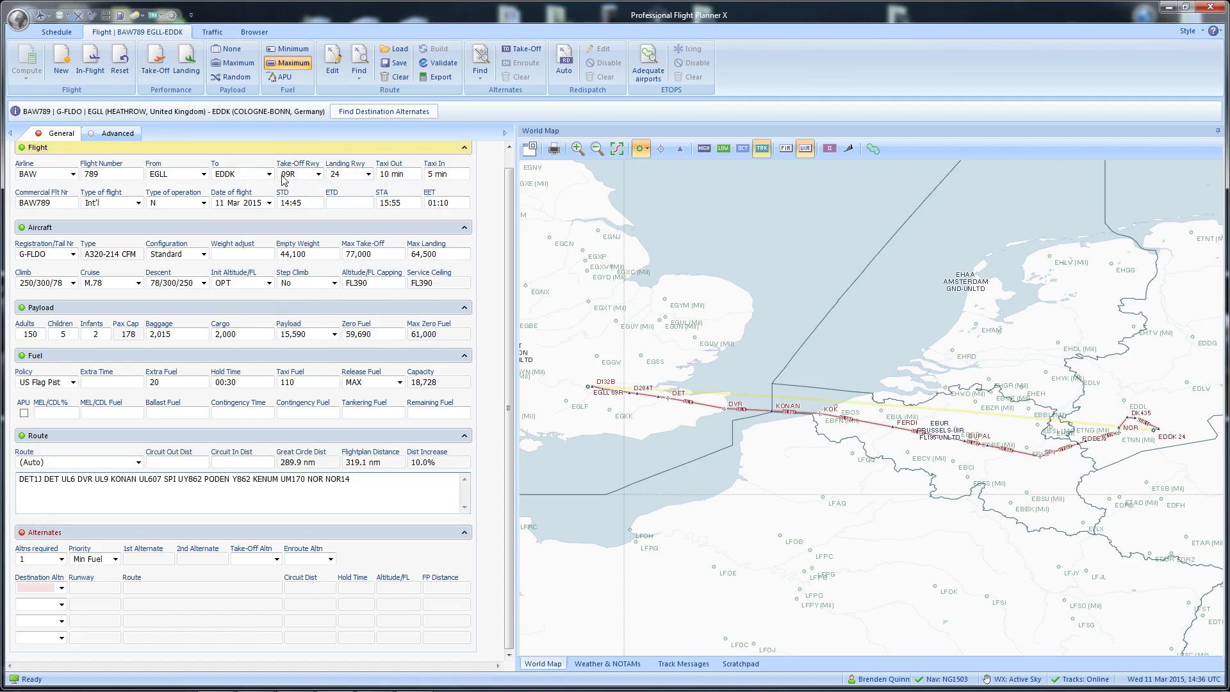
double_click(41, 480)
left_click_drag(325, 479, 356, 484)
left_click(27, 509)
left_click_drag(41, 479, 16, 480)
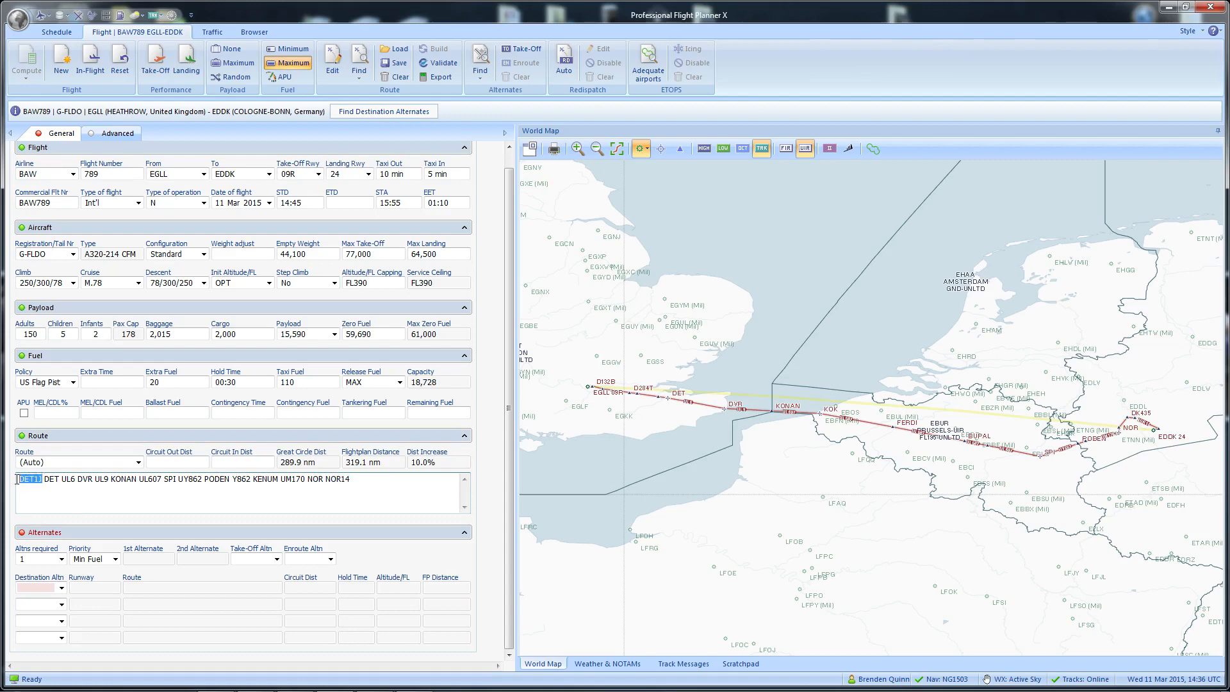
left_click(333, 500)
left_click_drag(326, 478, 362, 485)
left_click(377, 507)
Step: Replace the departure DET1J with DET1A in the route text and rebuild the route
key("BackSpace")
key("BackSpace")
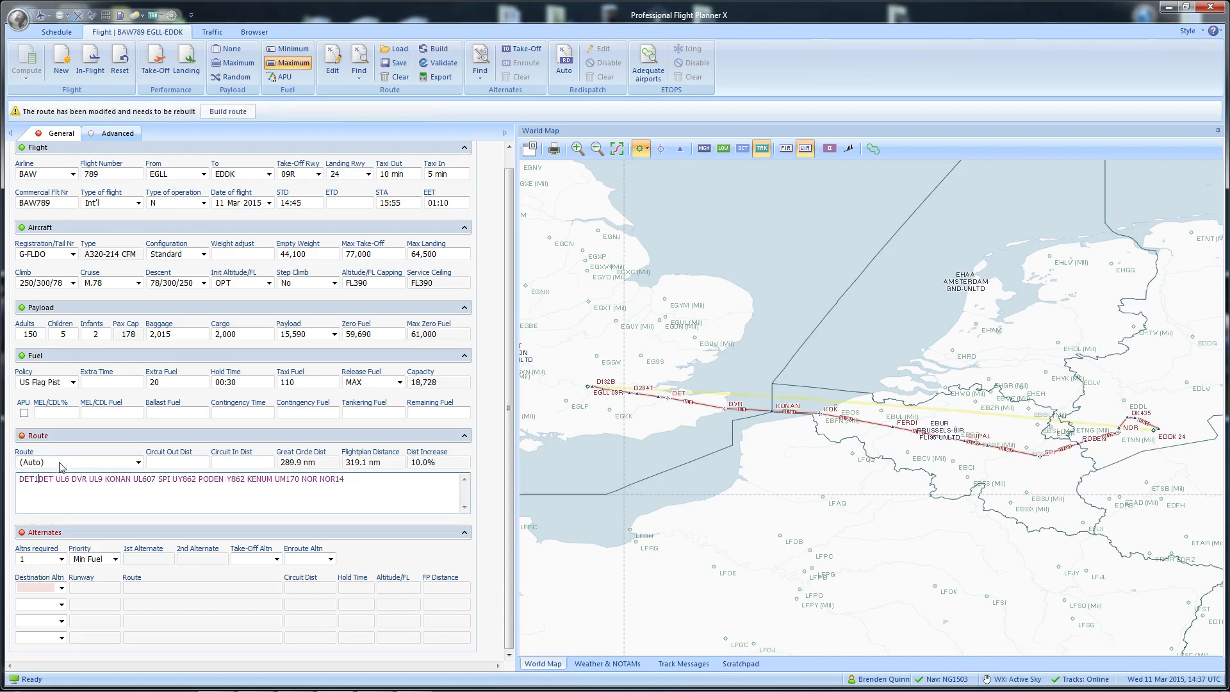
type("A")
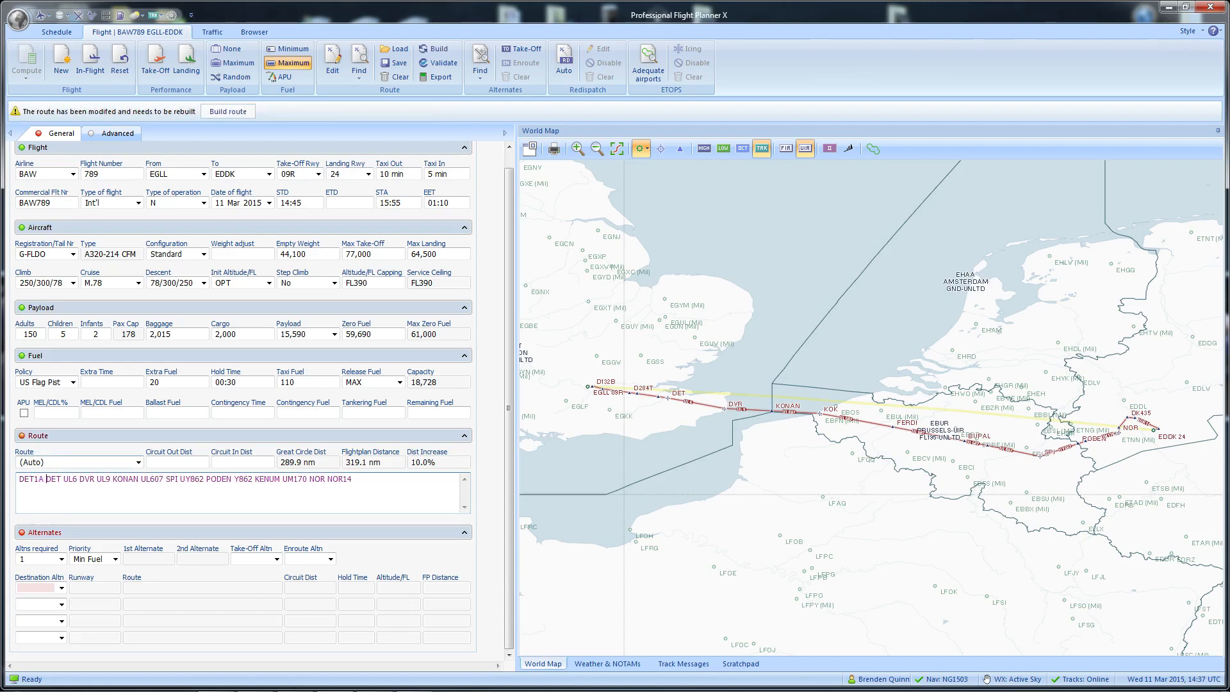
left_click(97, 485)
left_click(222, 114)
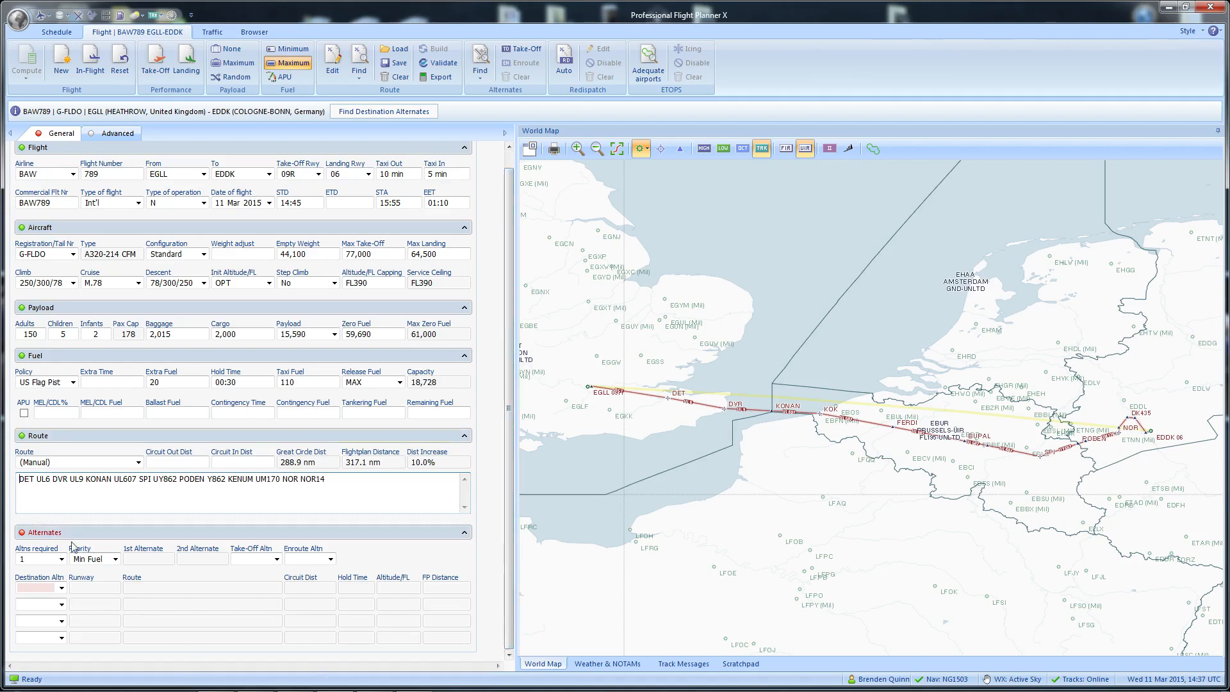
Step: Find the destination alternates automatically and keep the EDDL alternate's altitude at OPT
left_click(61, 587)
left_click(43, 588)
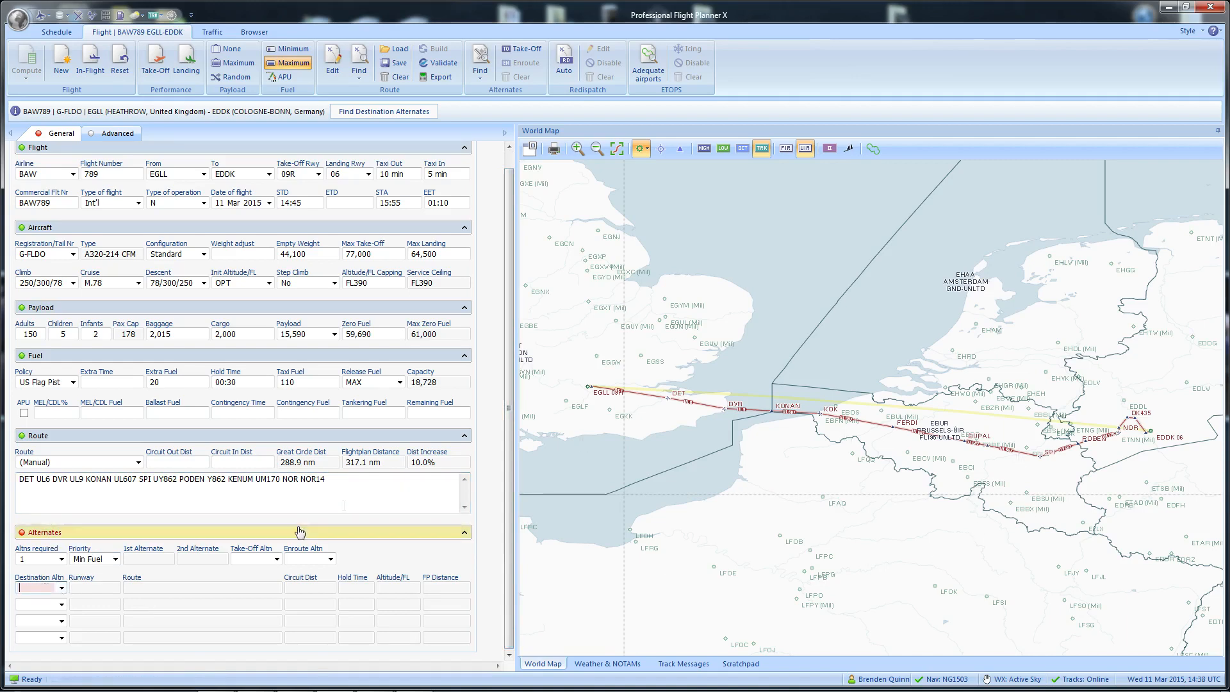
left_click(354, 112)
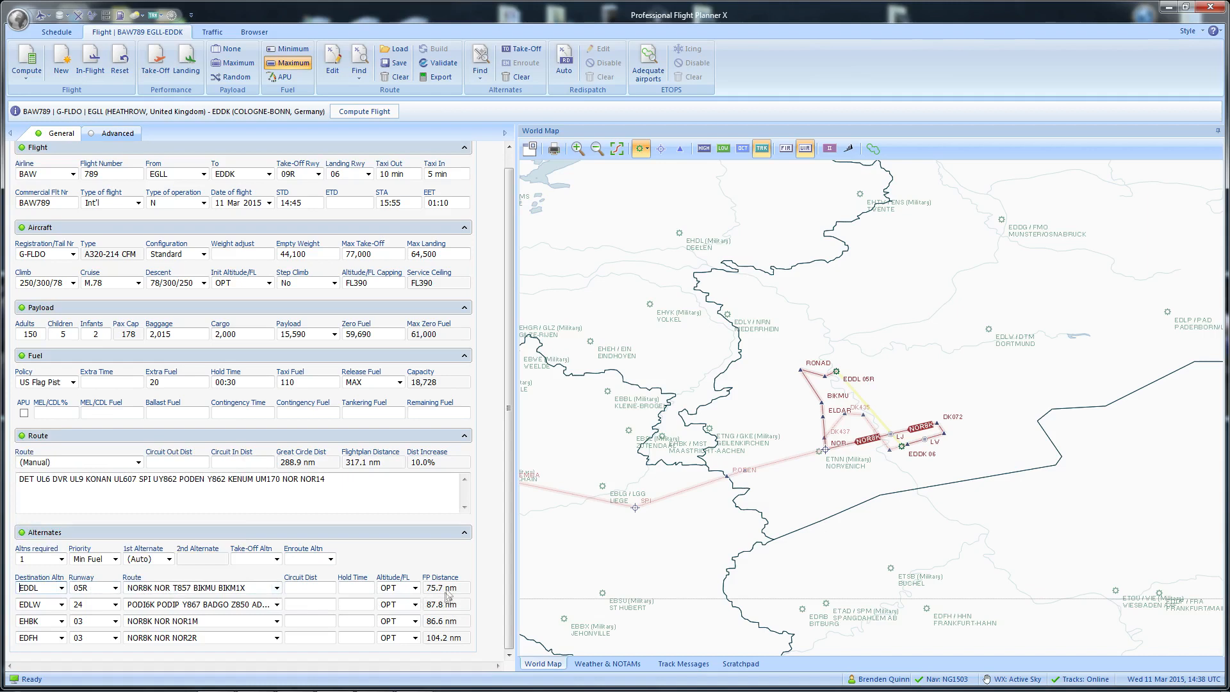
left_click(414, 588)
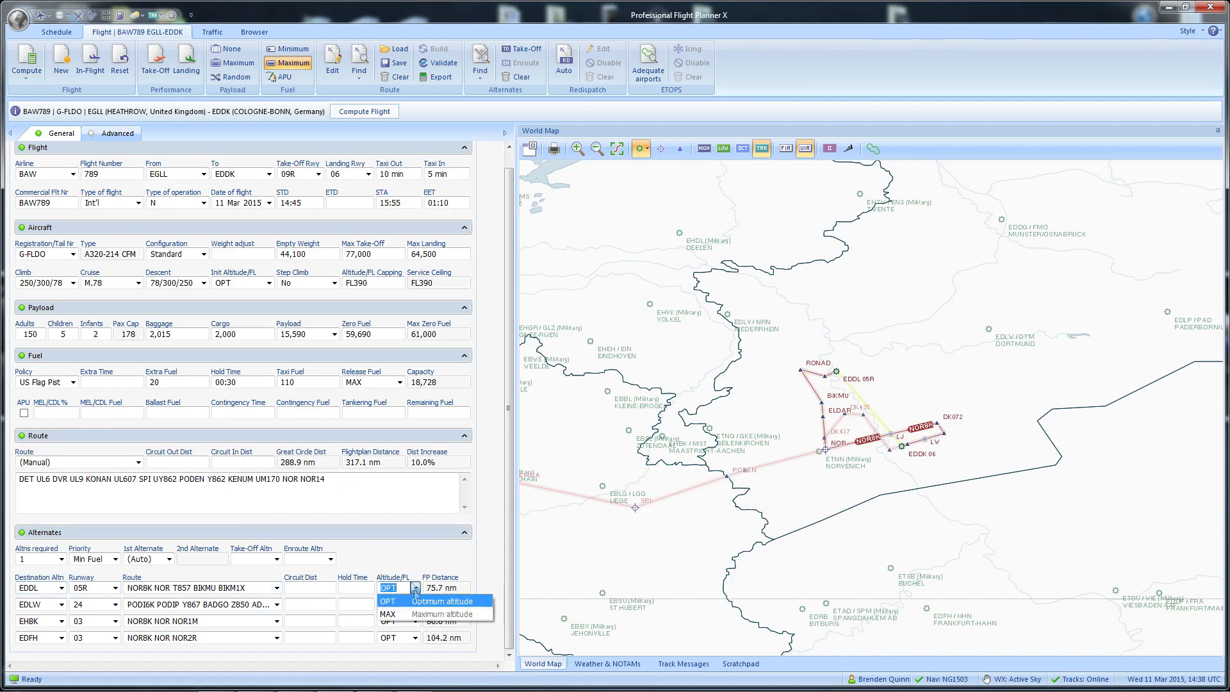
left_click(417, 601)
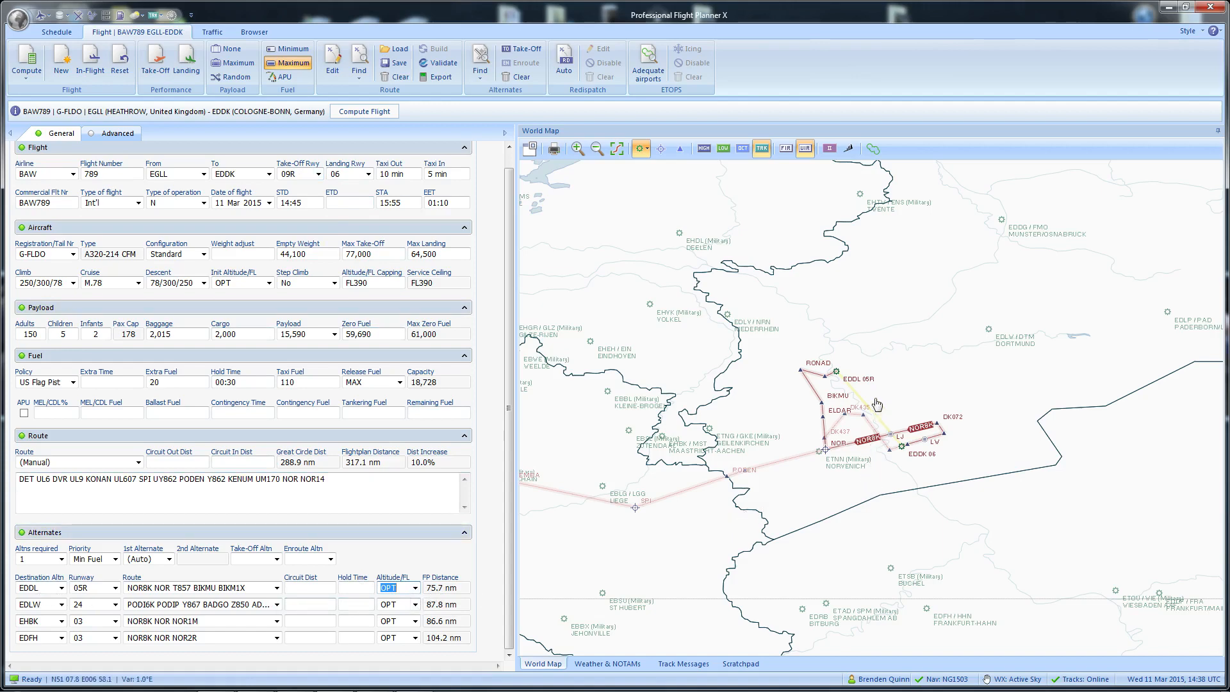
Step: Examine the route from Cologne-Bonn to the EDDL alternate and the Düsseldorf airport information on the world map
scroll(945, 423, "up", 3)
scroll(799, 485, "down", 1)
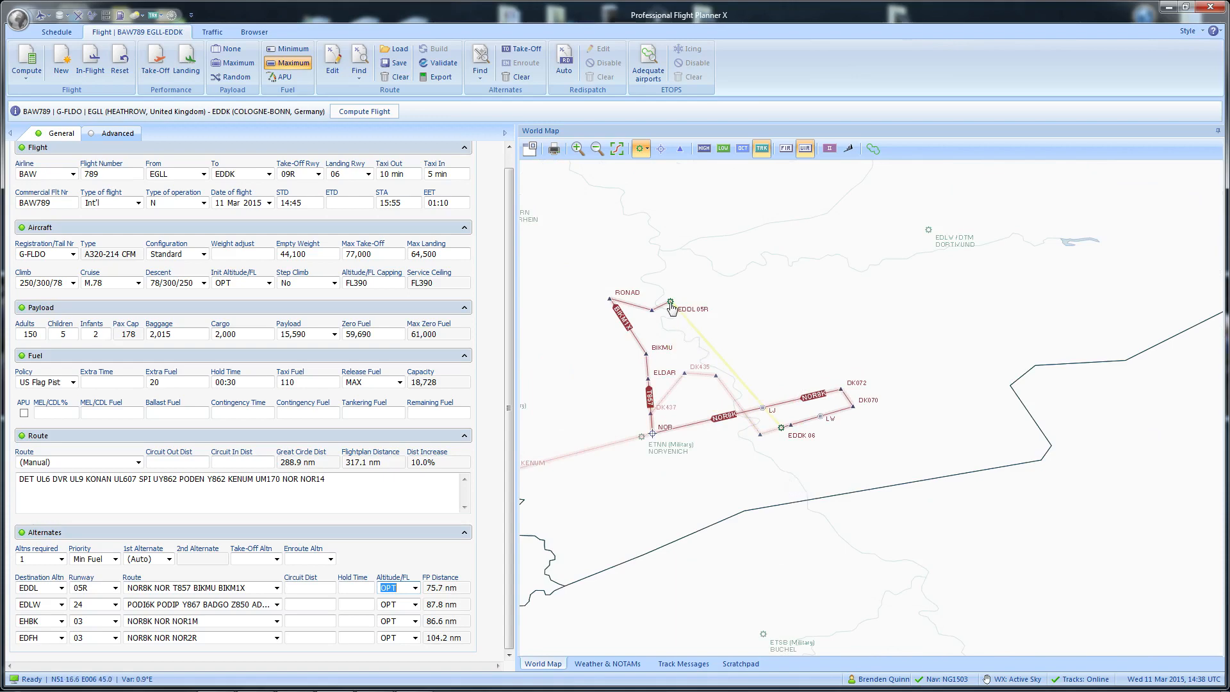
mouse_move(670, 301)
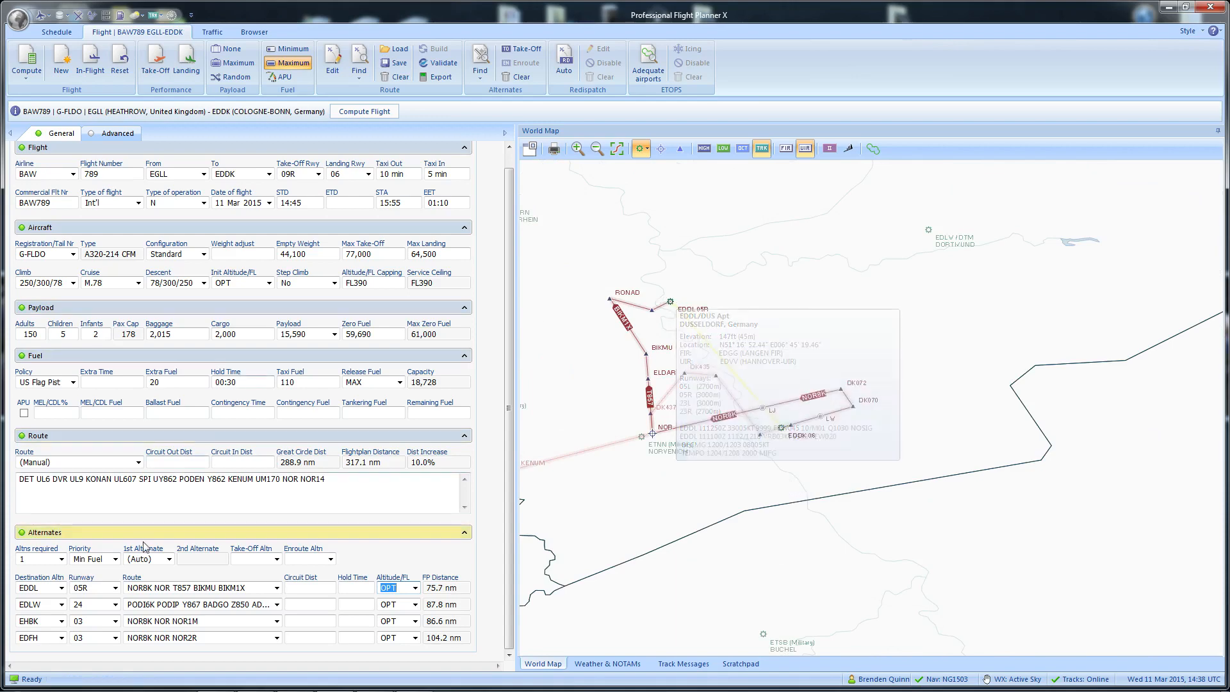
scroll(648, 524, "down", 1)
left_click_drag(707, 523, 829, 512)
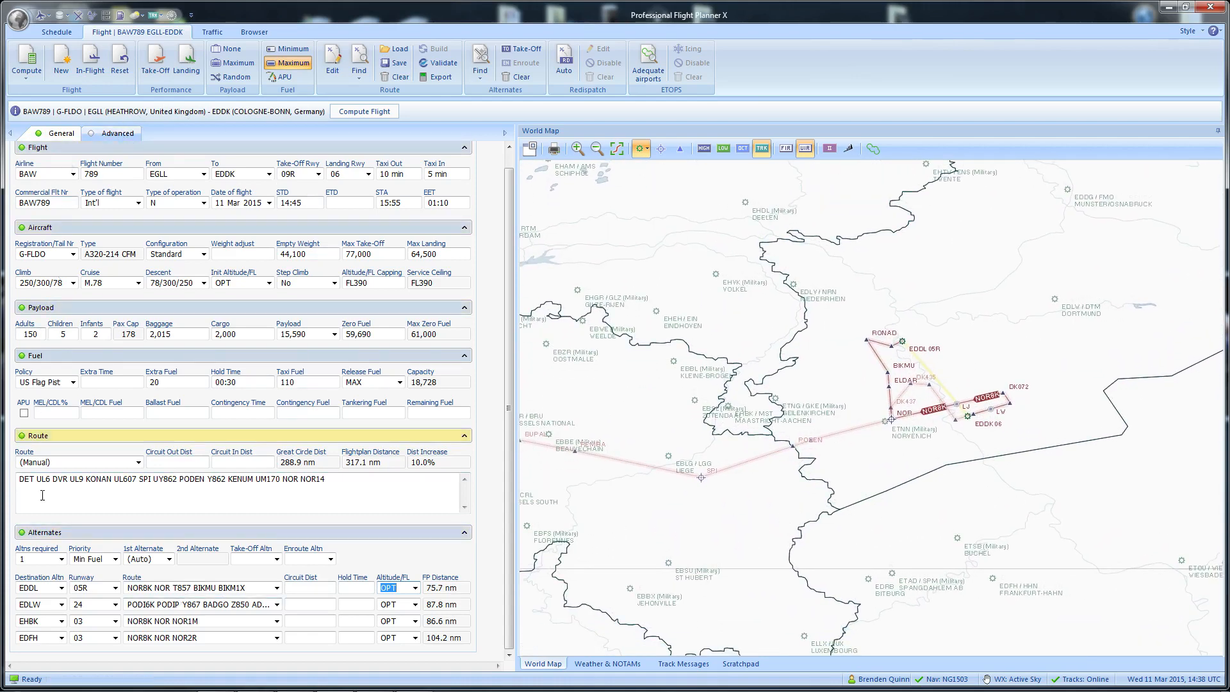
Step: Review the flight's advanced ETOPS and redispatch settings, including the available redispatch fixes
left_click(112, 134)
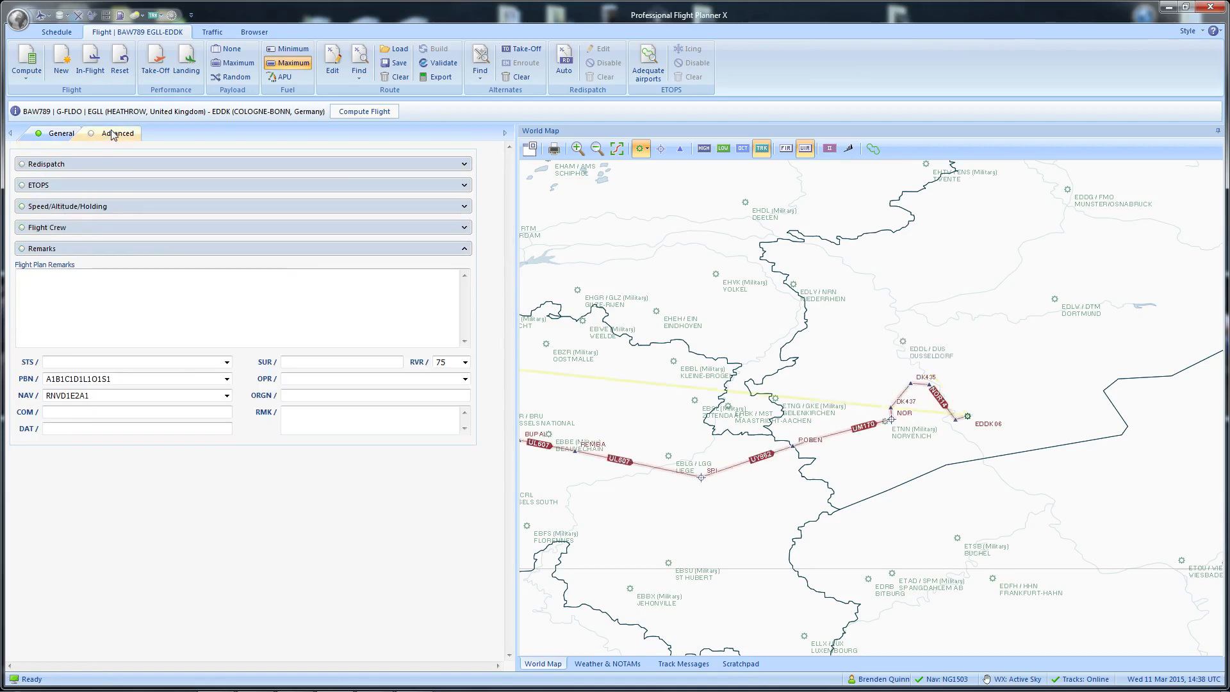
left_click(52, 185)
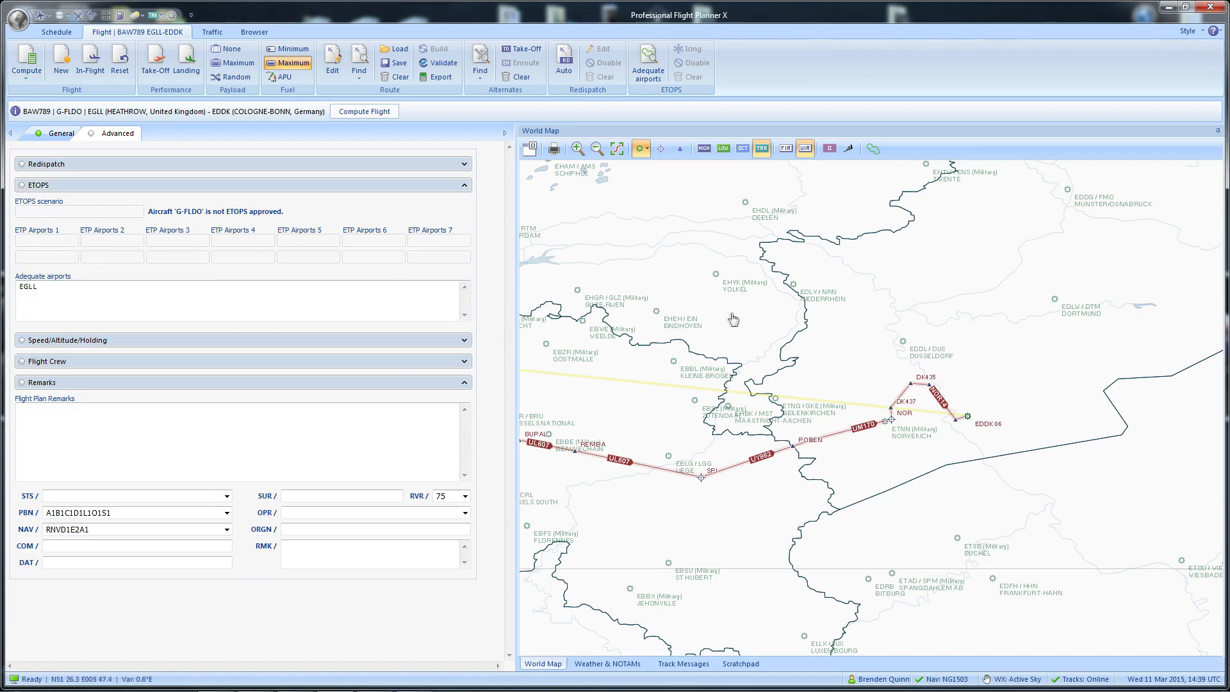
left_click(70, 165)
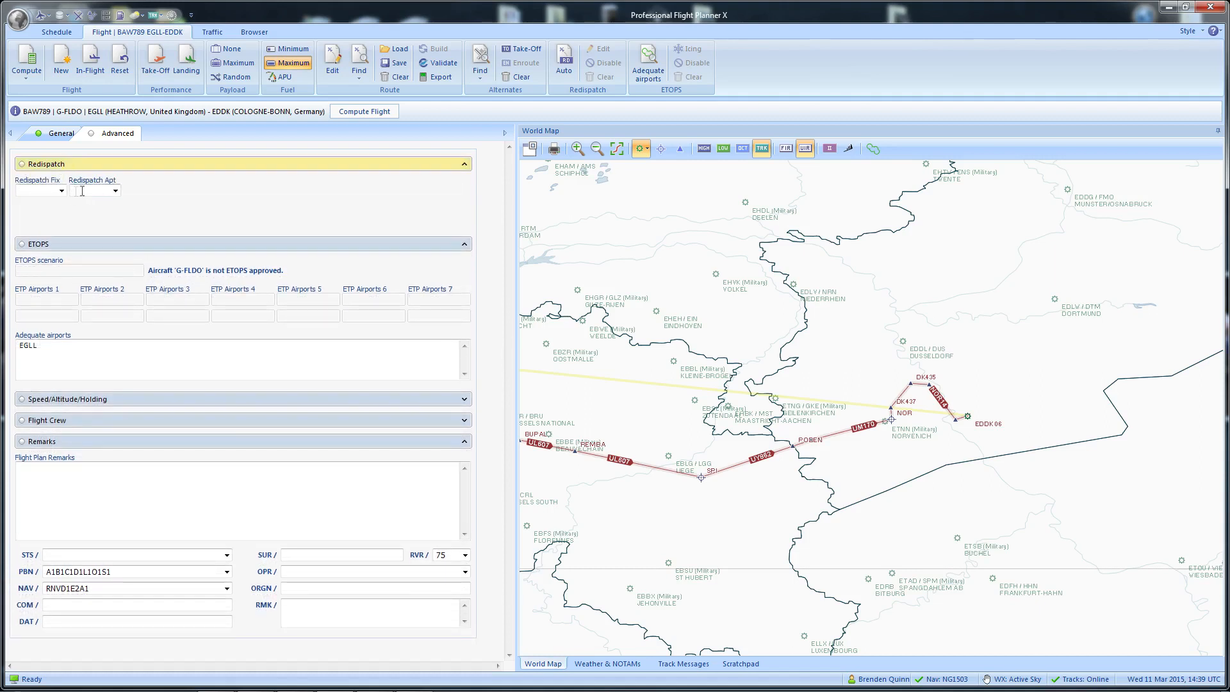
left_click(61, 191)
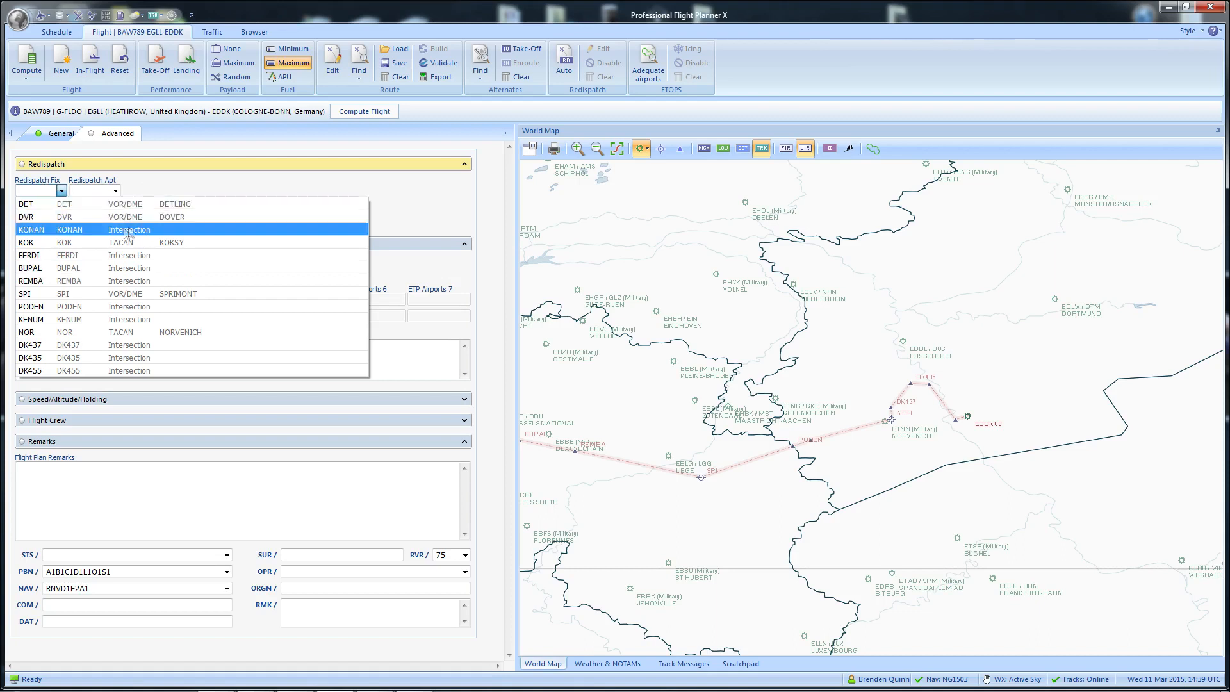
left_click(173, 185)
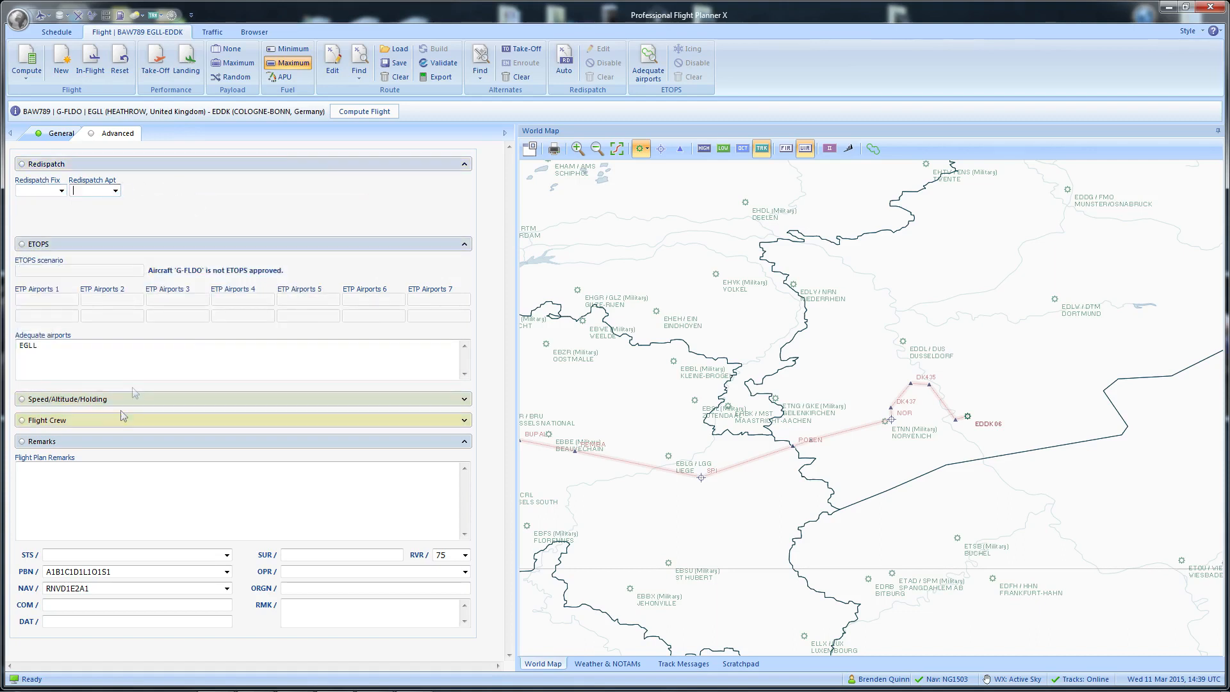
Step: Review the advanced speed/altitude/holding and flight crew settings, leaving both sections collapsed
left_click(77, 400)
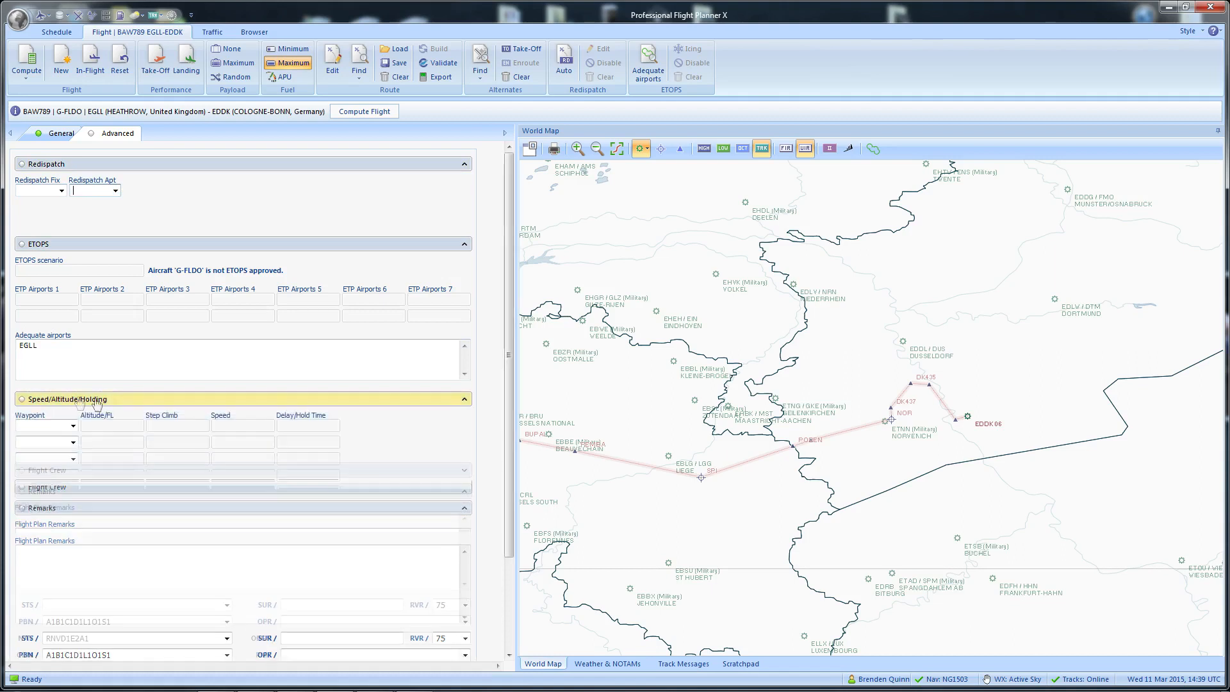
left_click(57, 398)
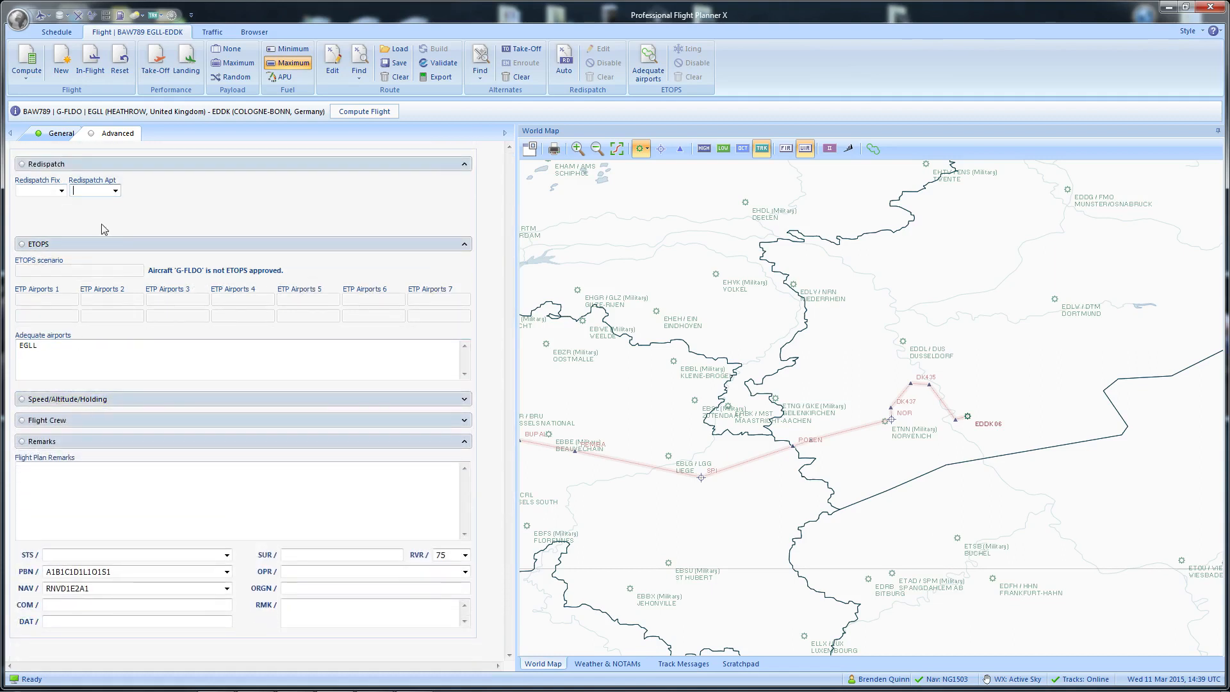
left_click(90, 190)
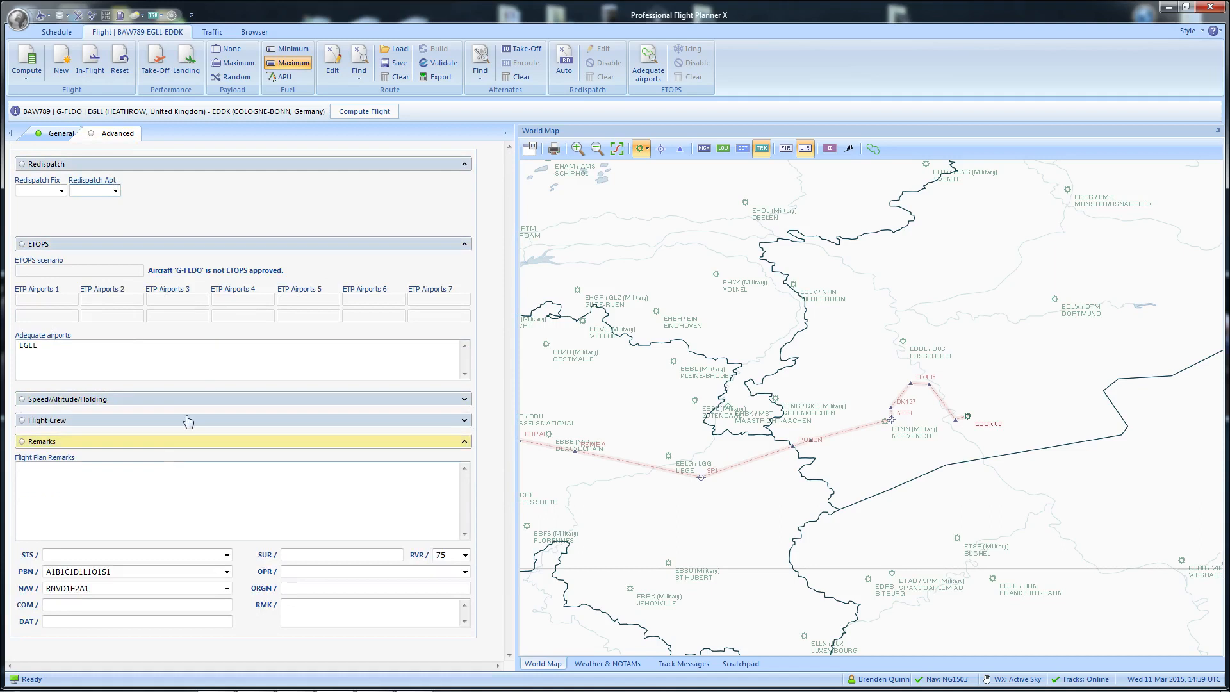
left_click(96, 421)
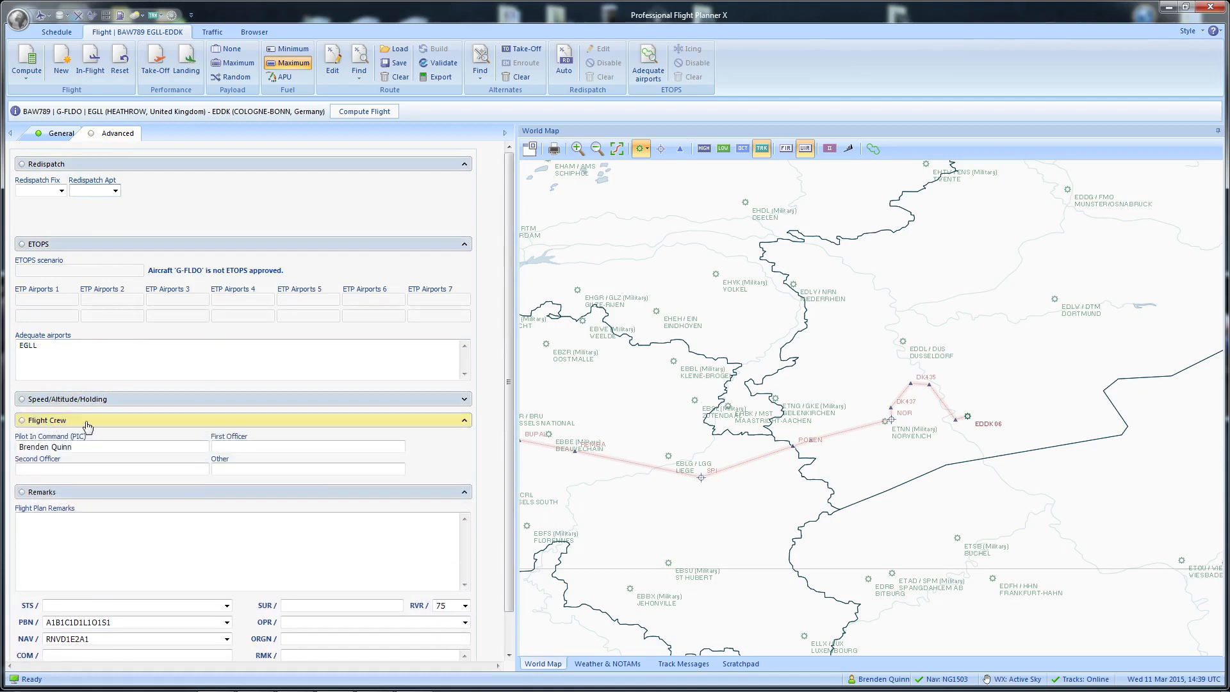
left_click(90, 422)
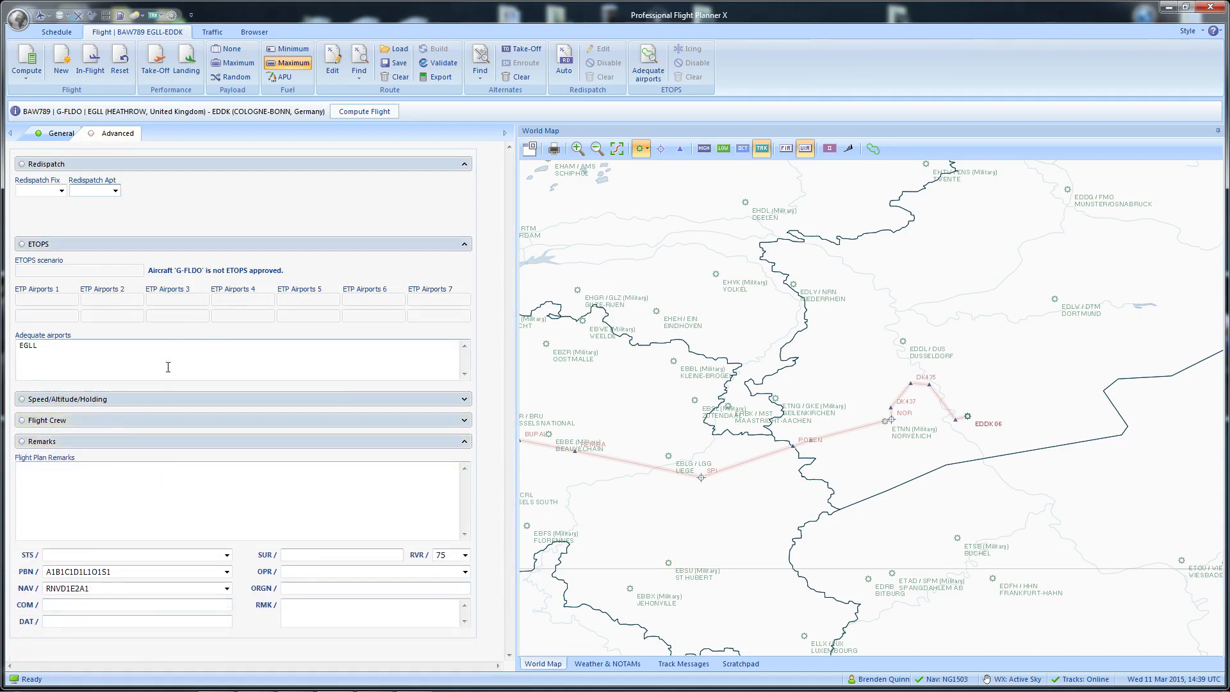
Step: Compute the flight from EGLL to EDDK and check the fuel policy and planning details of the result
left_click(59, 133)
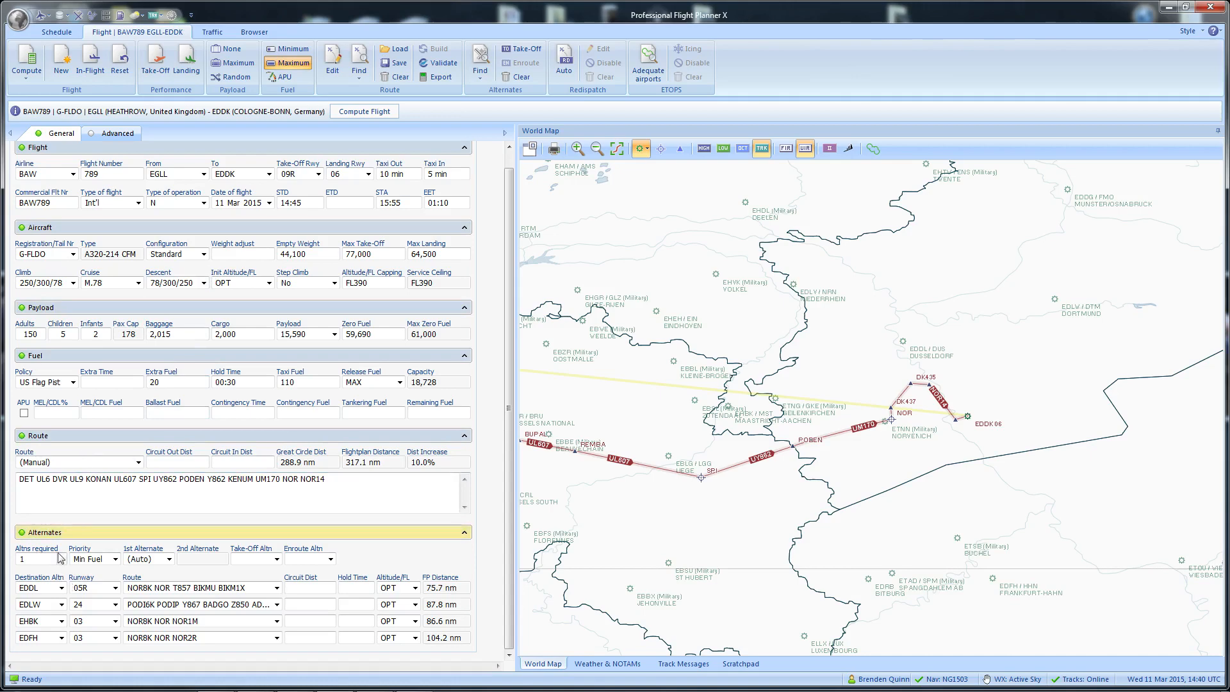
left_click(349, 112)
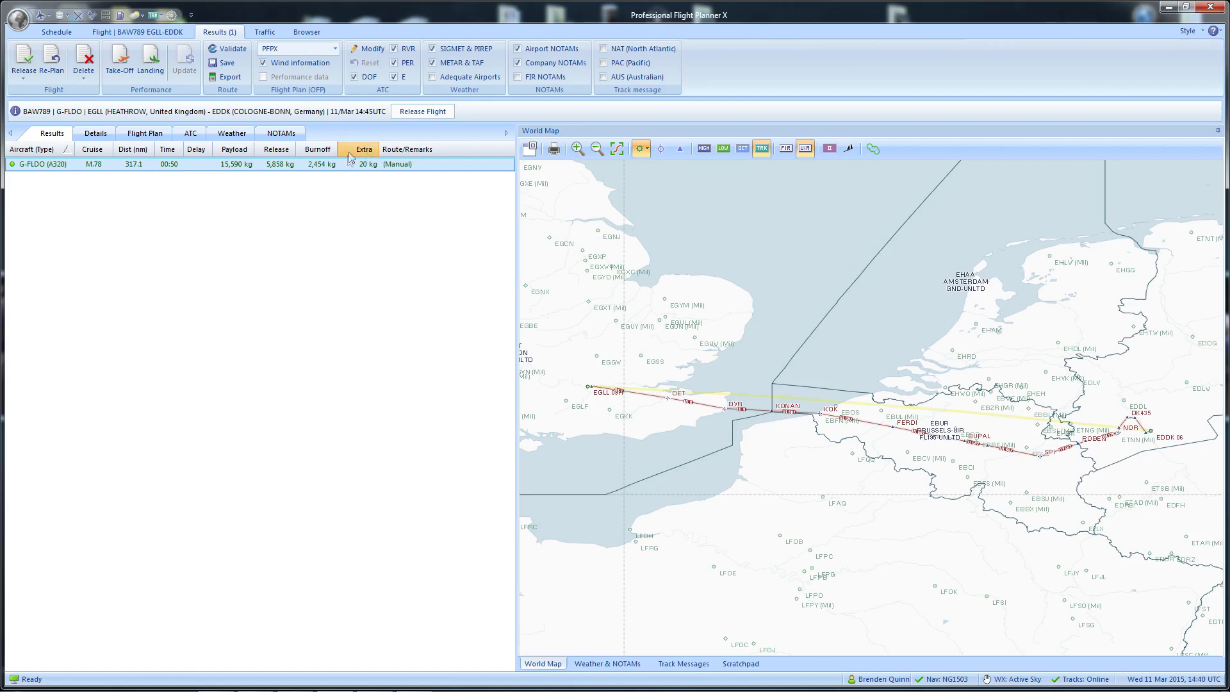
left_click(412, 153)
left_click(96, 133)
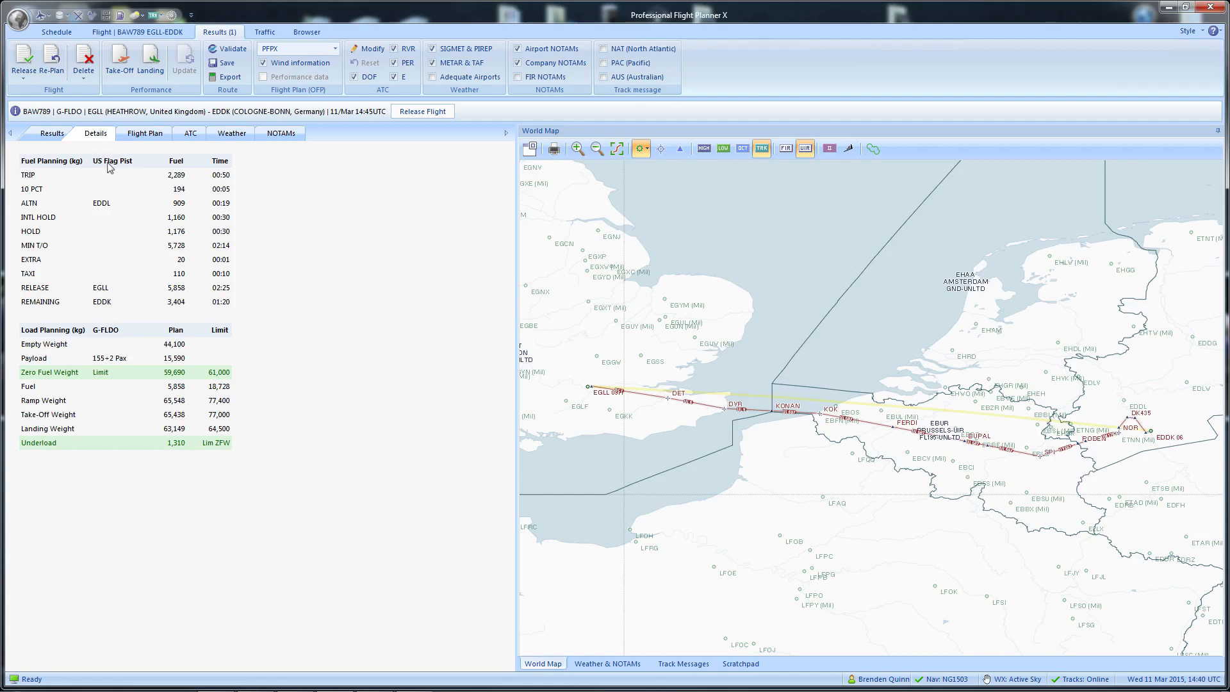
left_click(57, 136)
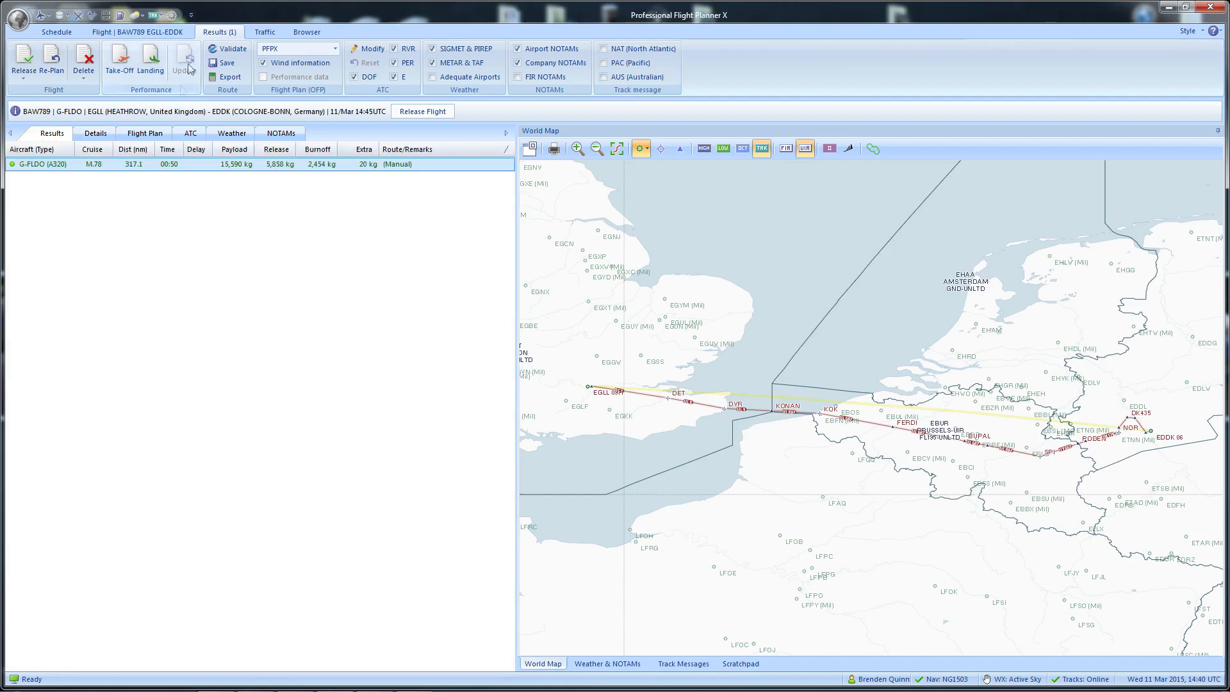
Step: Set the fuel policy to EU-OPS and compute the flight again
left_click(165, 36)
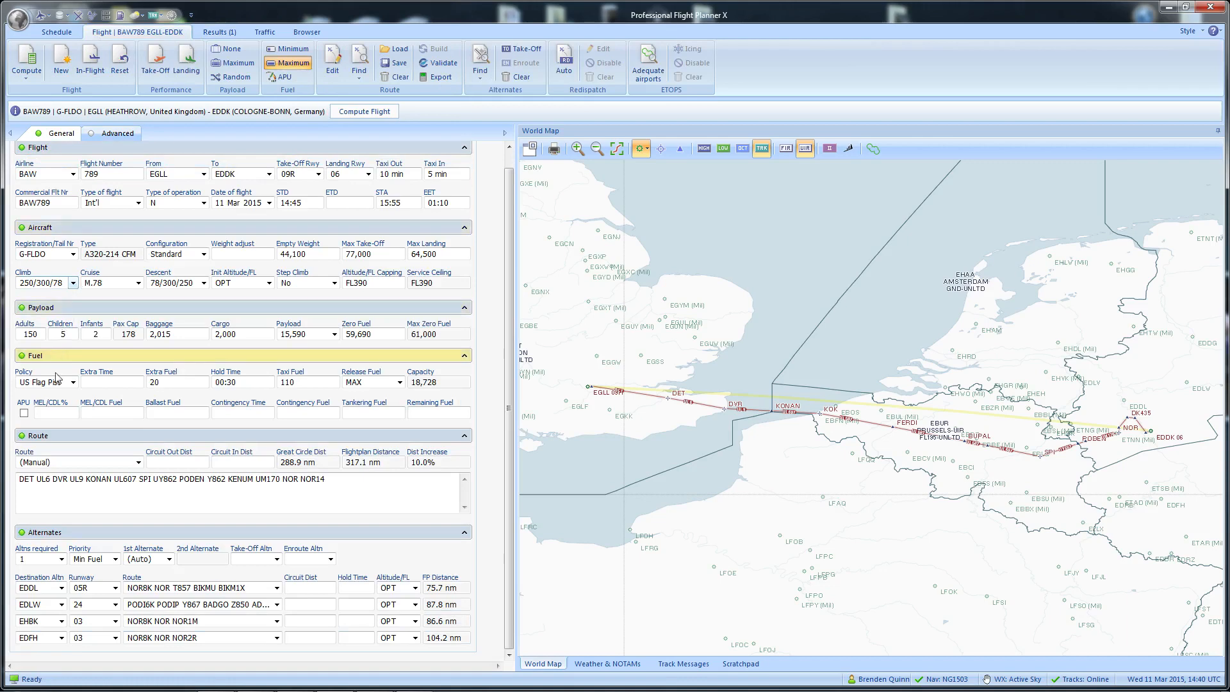
left_click(73, 382)
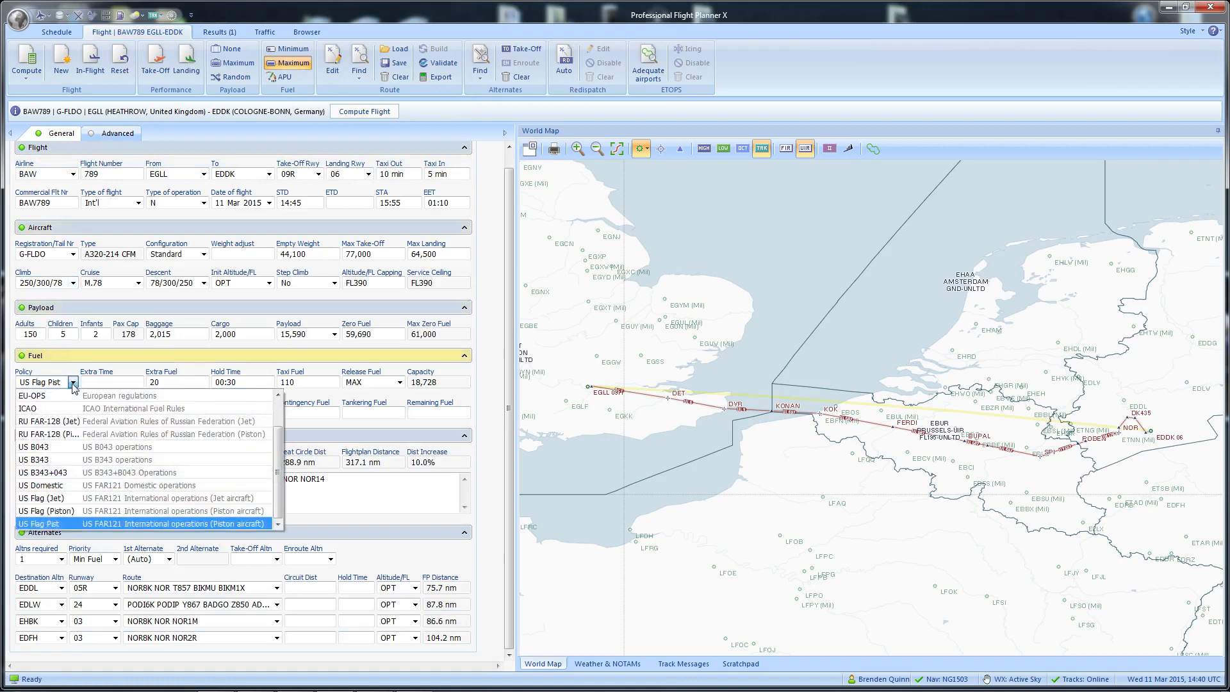
scroll(277, 452, "up", 1)
left_click(273, 433)
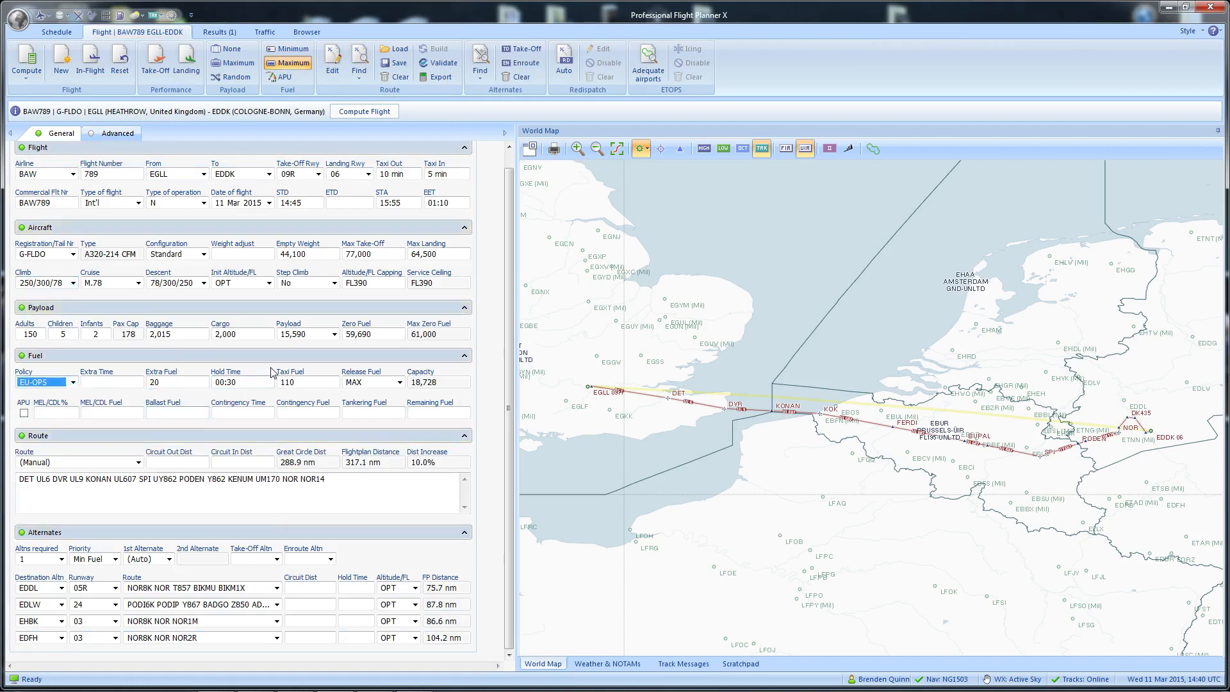
left_click(365, 111)
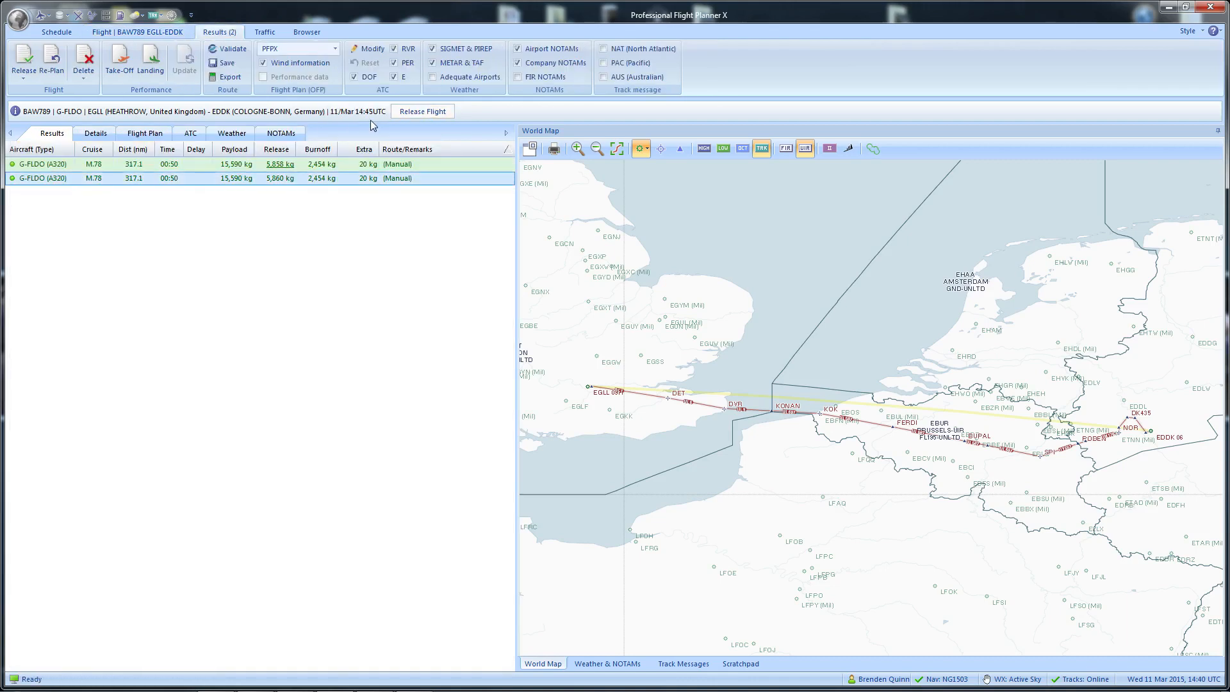
Step: Delete the first computed result, the one with 5,858 kg release fuel
left_click(85, 167)
right_click(84, 169)
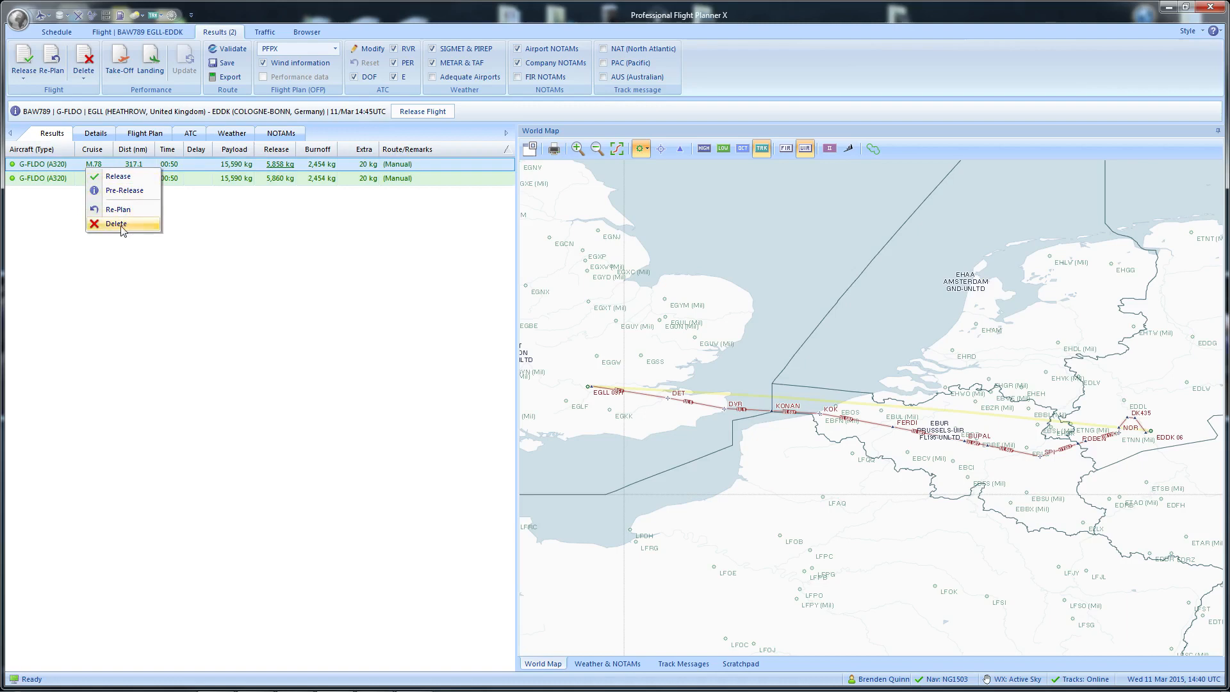
left_click(118, 223)
Step: Review the remaining result's fuel and load details and read through its operational flight plan
left_click(95, 133)
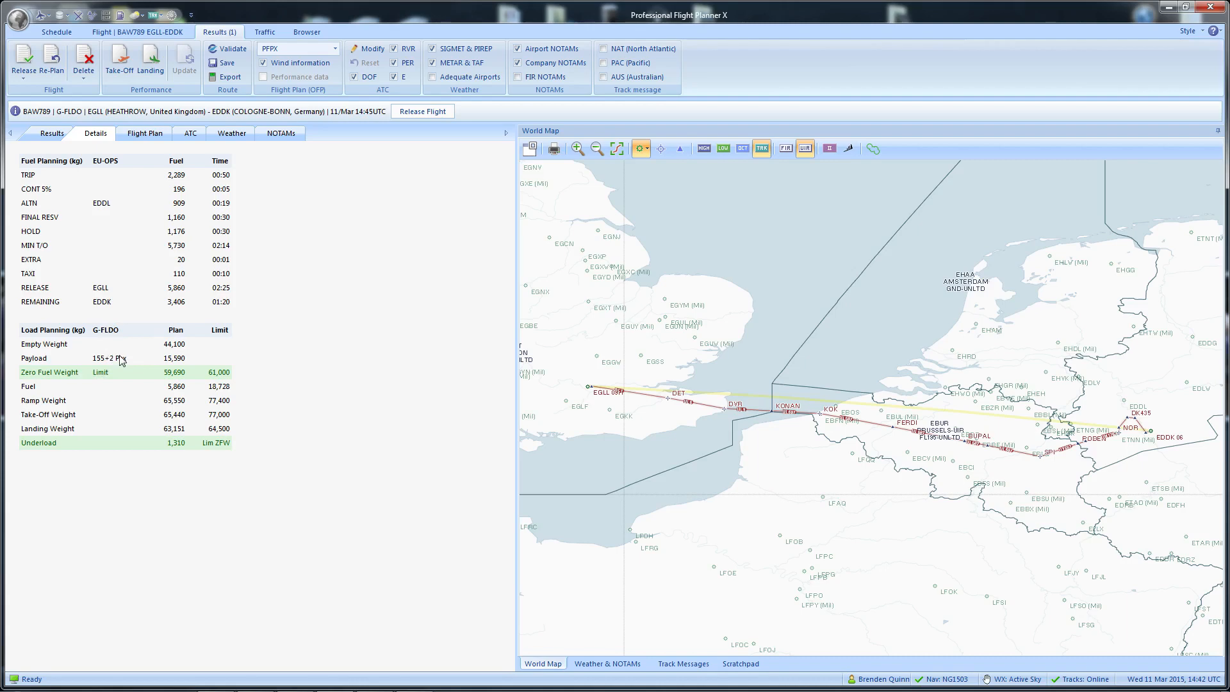
left_click(148, 135)
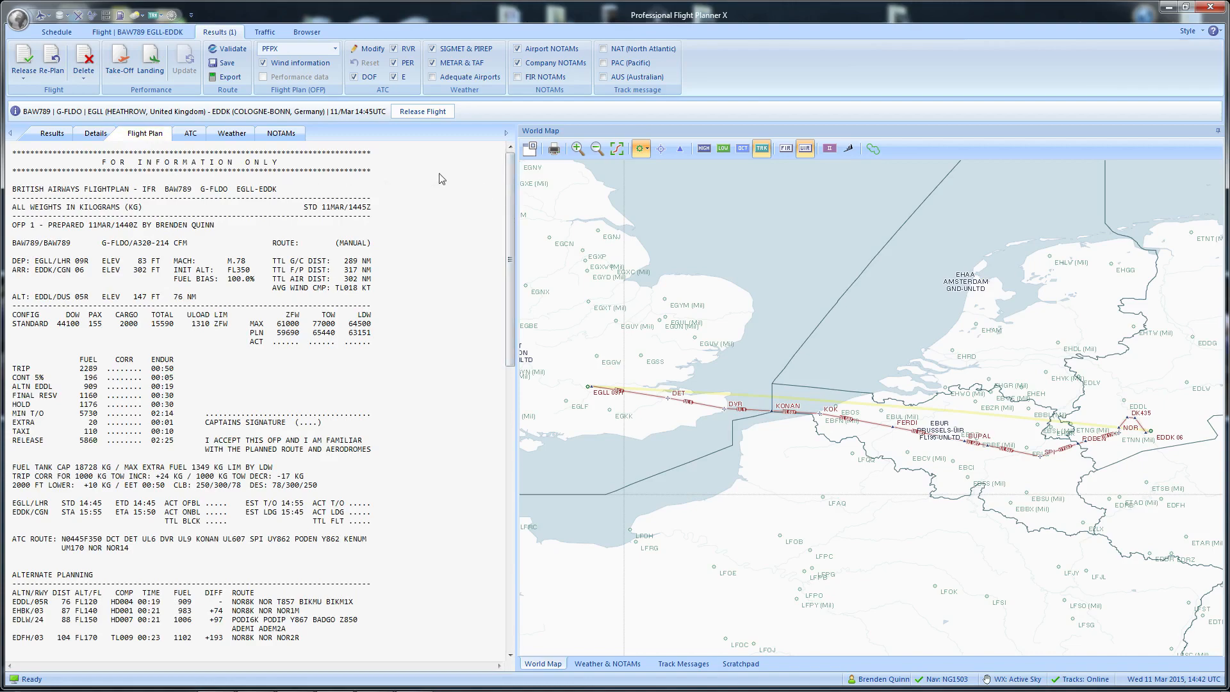
scroll(512, 167, "down", 1)
mouse_move(513, 167)
left_mouse_down()
mouse_move(513, 423)
mouse_move(513, 164)
mouse_move(525, 162)
left_mouse_up()
left_click_drag(511, 213, 510, 402)
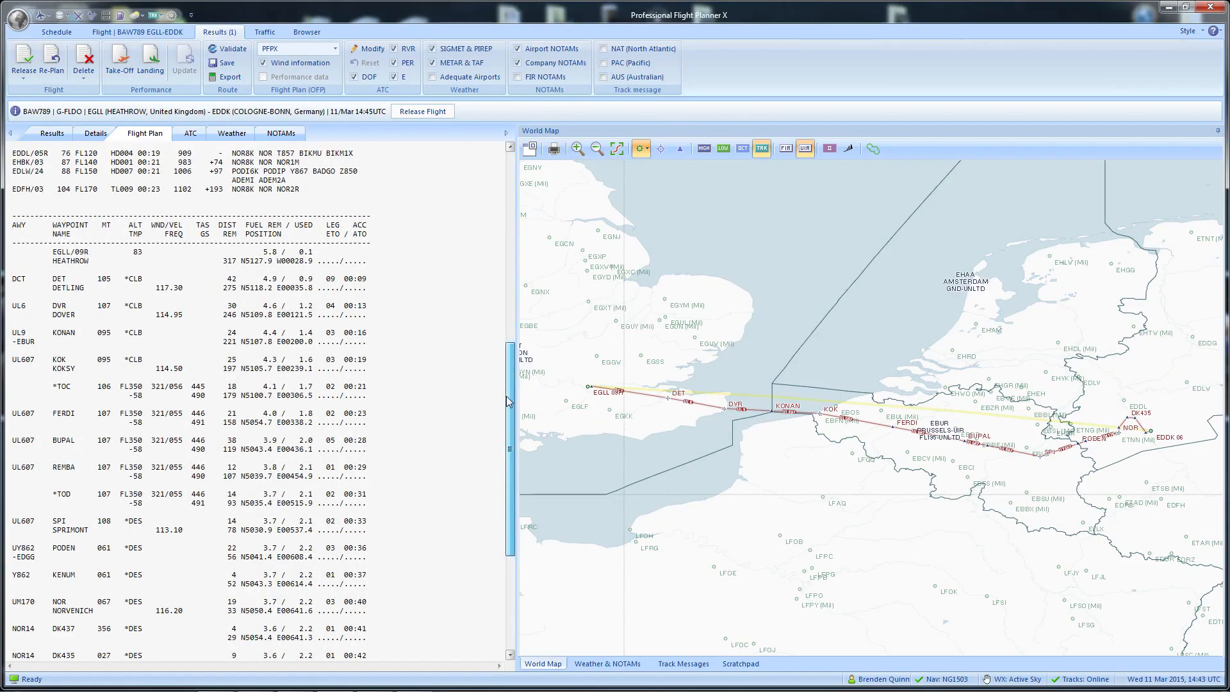
left_click_drag(509, 397, 541, 183)
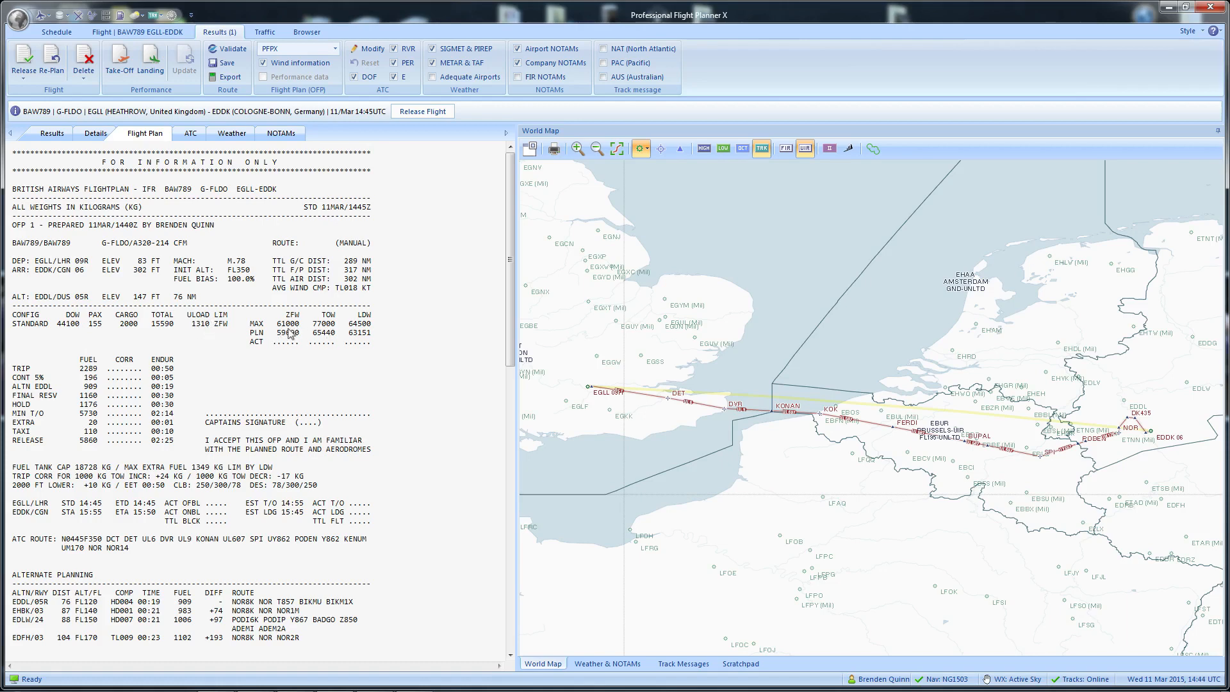
Step: Check the fuel and load details against the flight plan, reading down to the ATC route
left_click(95, 133)
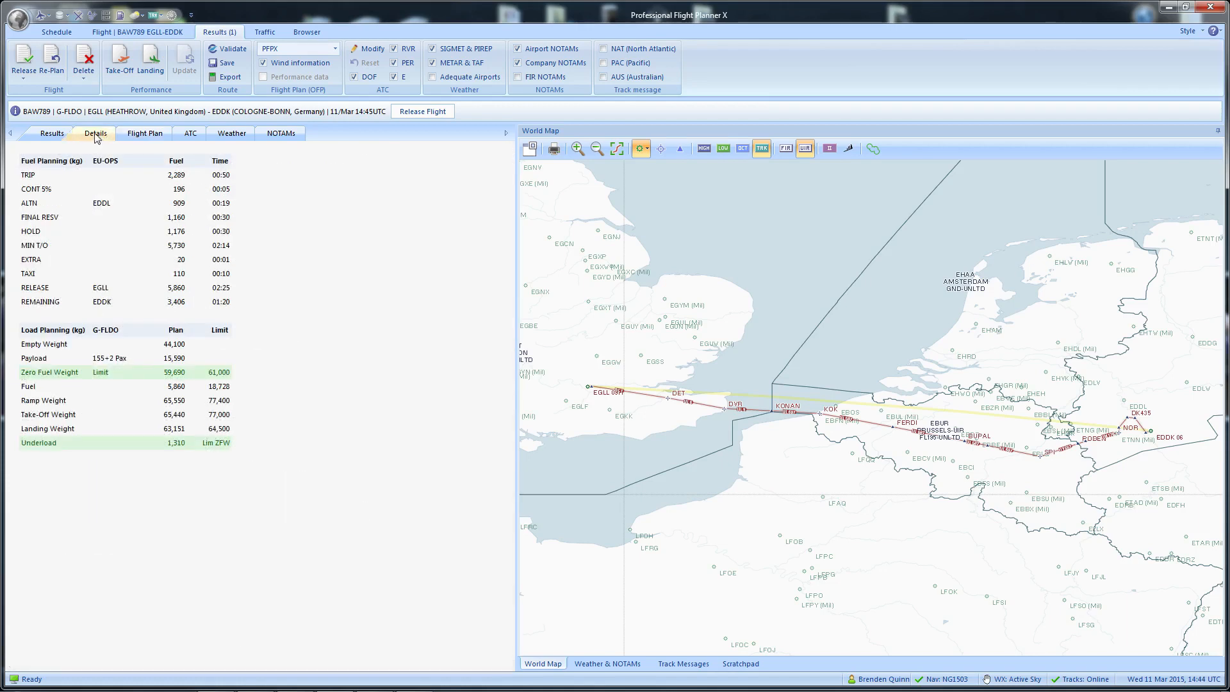
left_click(144, 134)
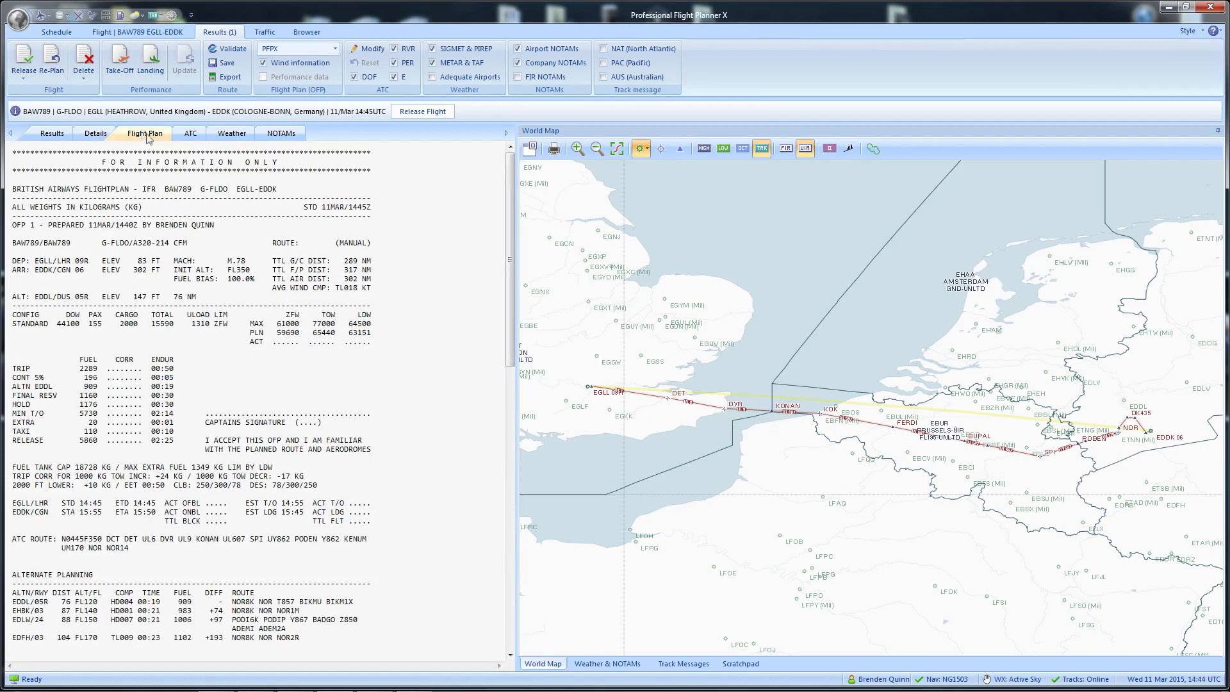
left_click_drag(511, 225, 513, 250)
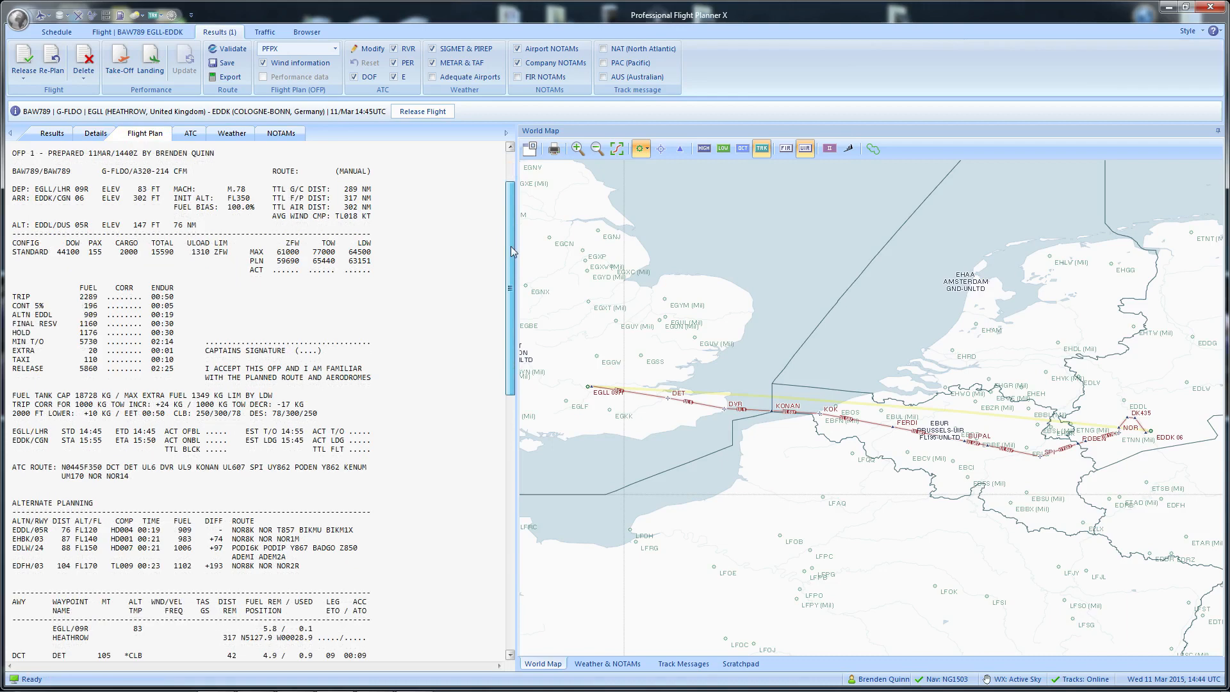
left_click_drag(511, 248, 511, 288)
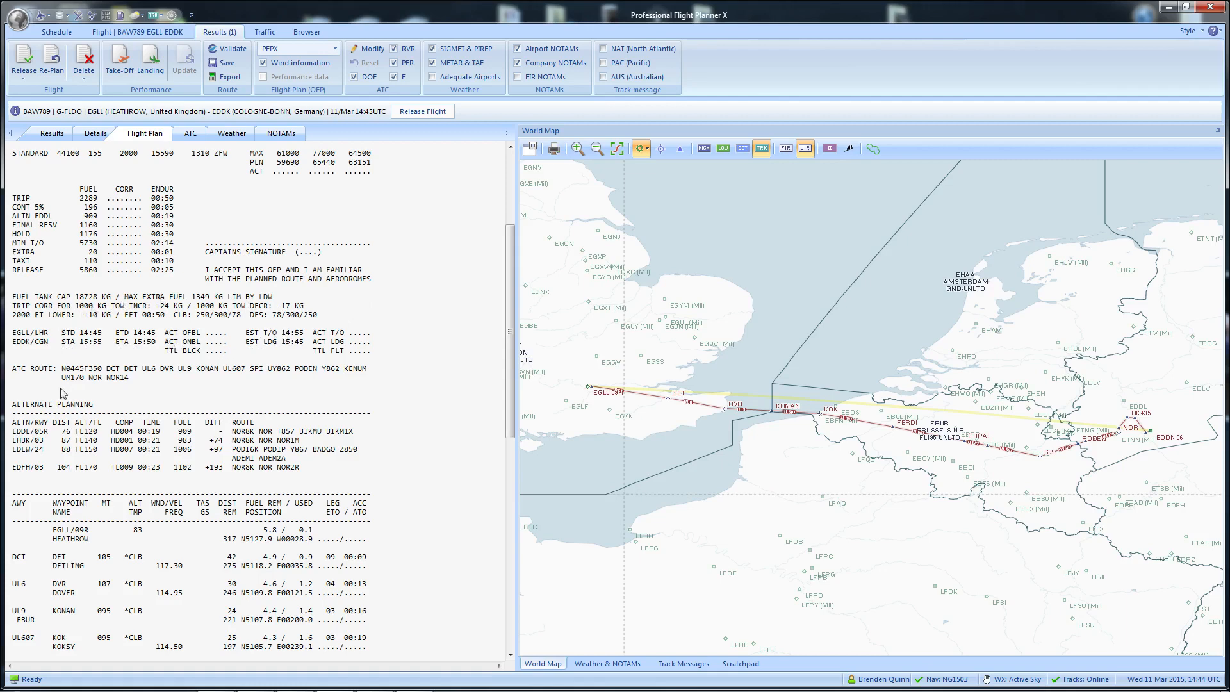
left_click_drag(63, 370, 146, 382)
left_click(147, 382)
scroll(218, 392, "down", 2)
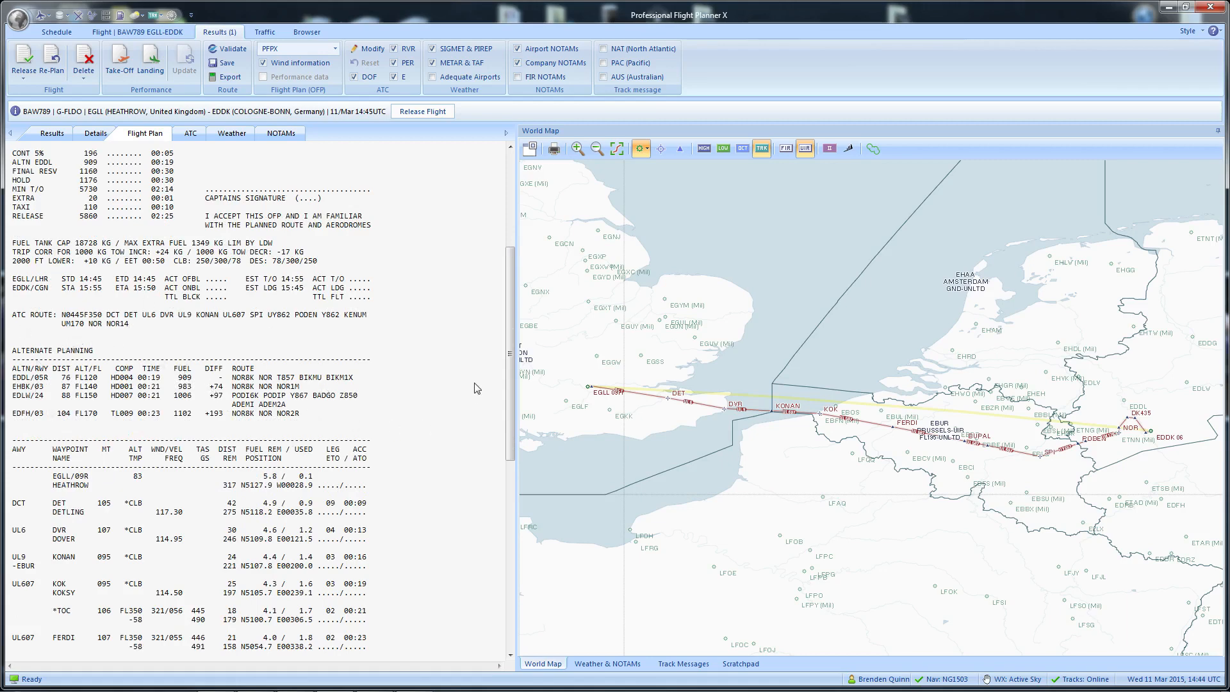
Step: Examine the flight plan's waypoint log from Heathrow to Cologne-Bonn and the wind information below it
left_click_drag(512, 362, 510, 454)
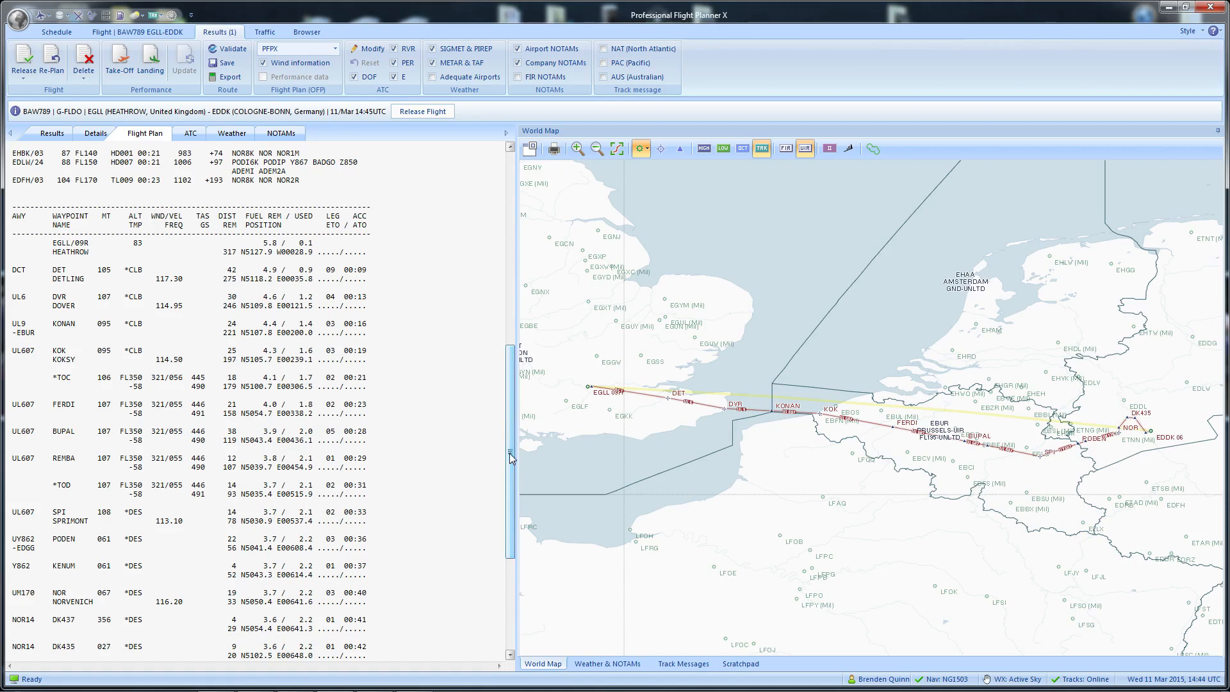
scroll(511, 458, "up", 1)
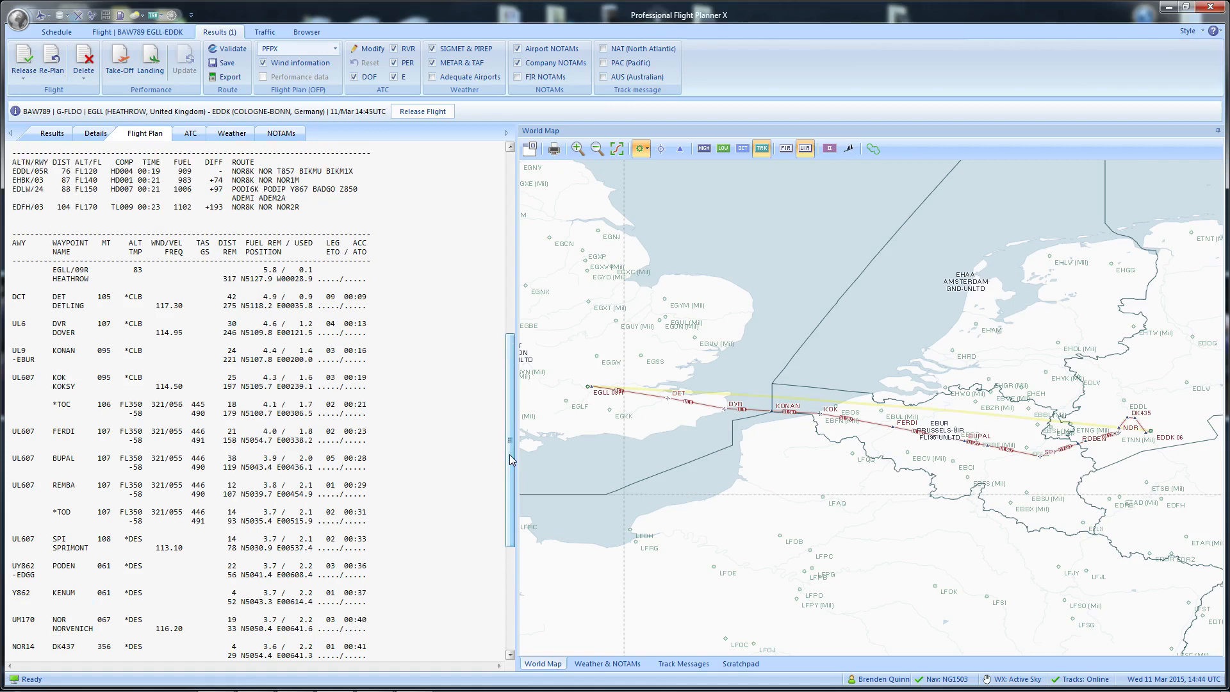
left_click_drag(511, 459, 513, 428)
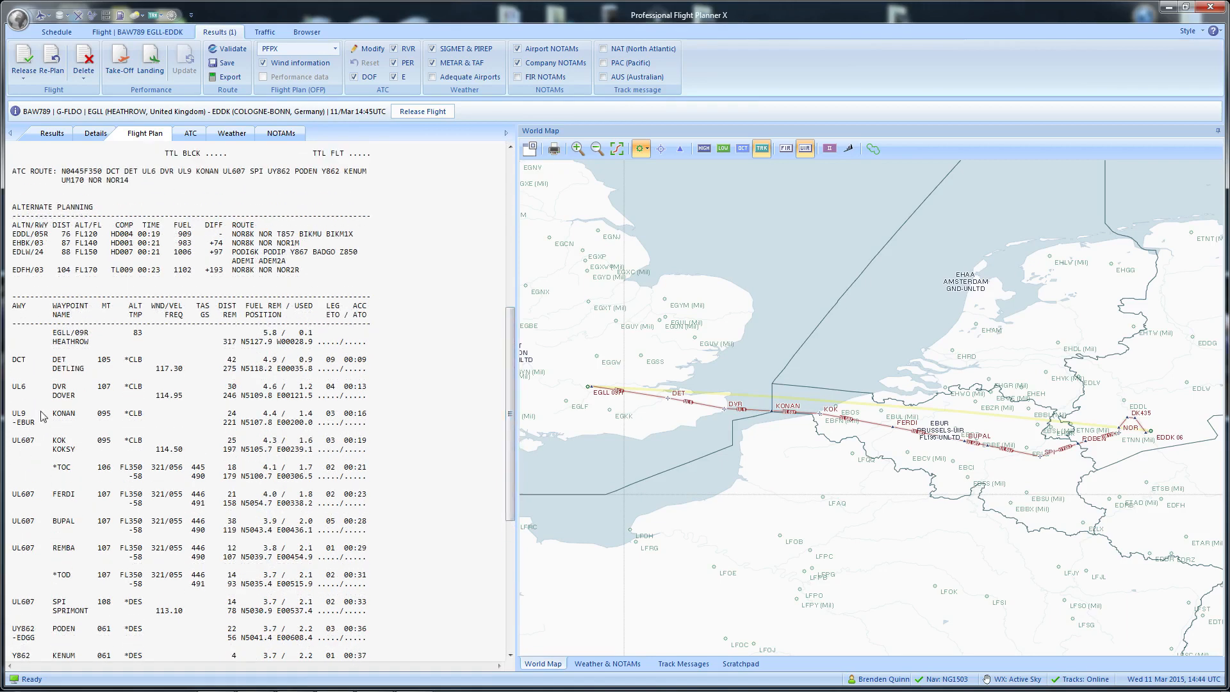
scroll(176, 432, "down", 1)
scroll(208, 428, "up", 1)
scroll(272, 465, "down", 10)
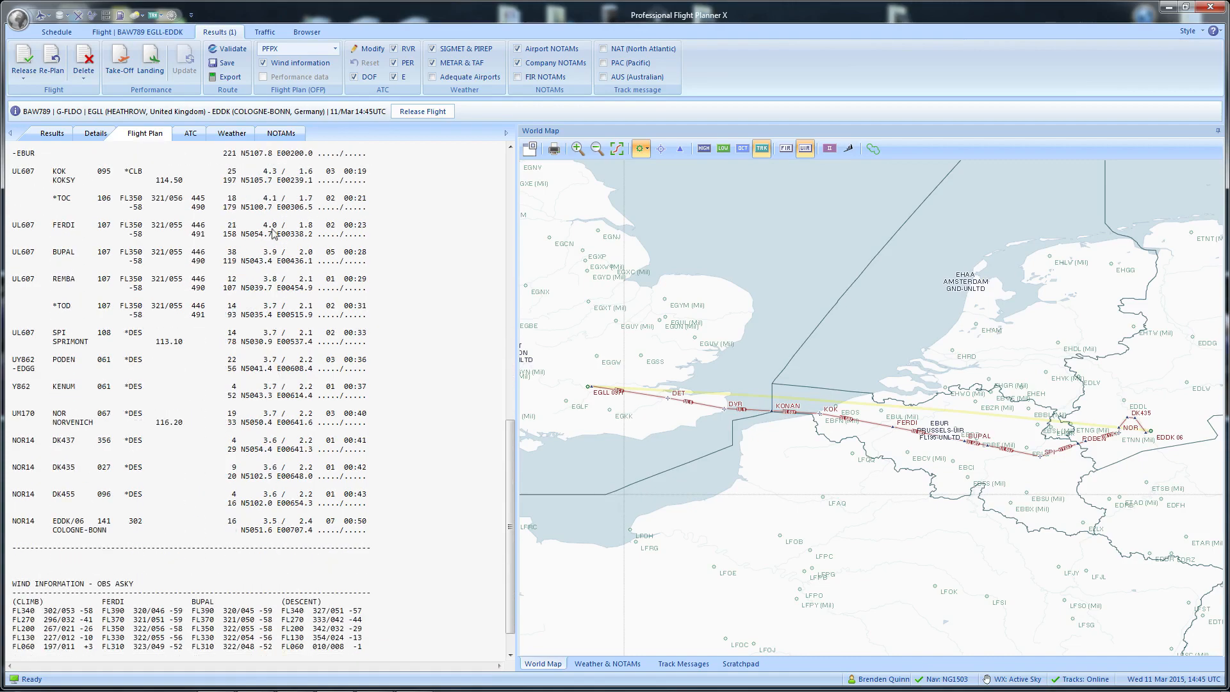
Step: Recheck the flight plan's waypoint log, closing wind information, and fuel and alternate planning sections
scroll(322, 372, "up", 7)
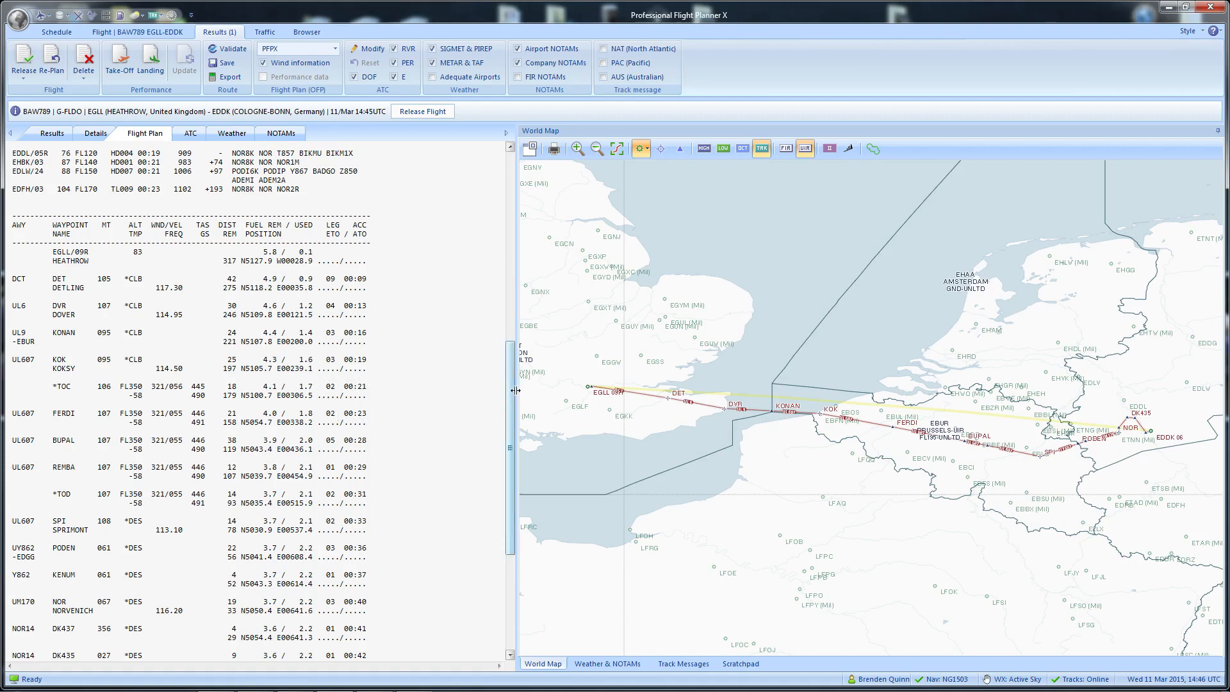
left_click_drag(511, 395, 520, 530)
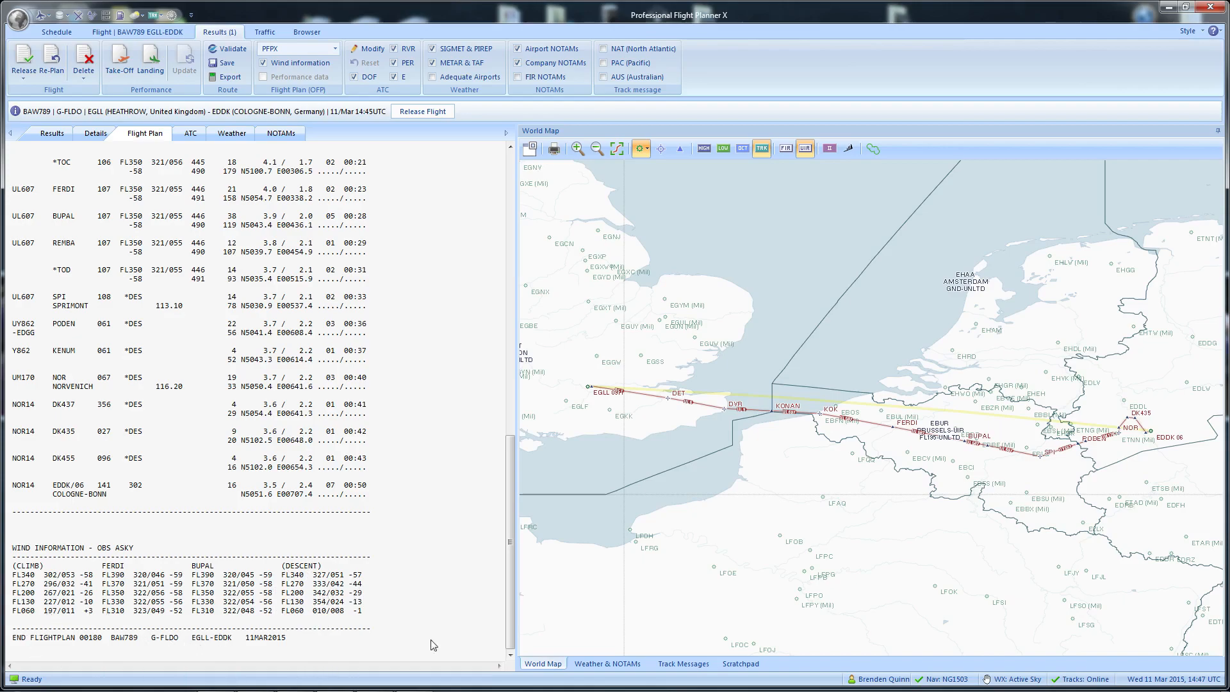
left_click_drag(510, 615, 512, 333)
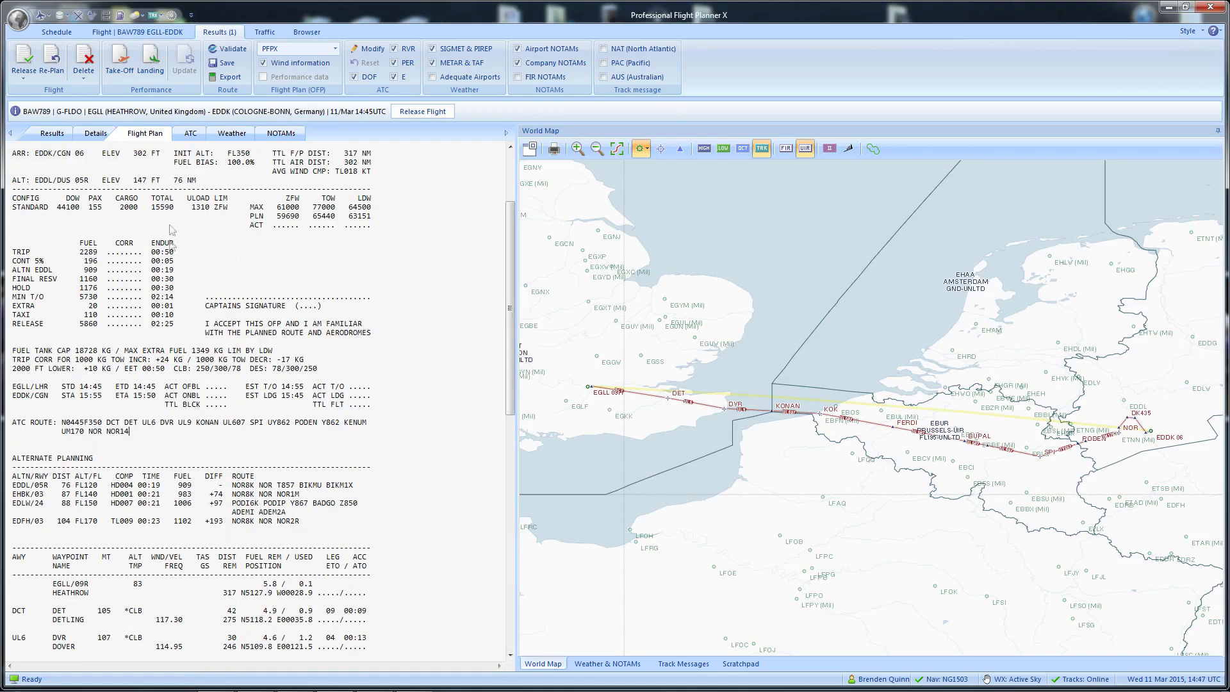
Step: Examine the ATC flight plan message, covering the equipment codes, filed route, PBN capabilities and remaining remarks
left_click(191, 133)
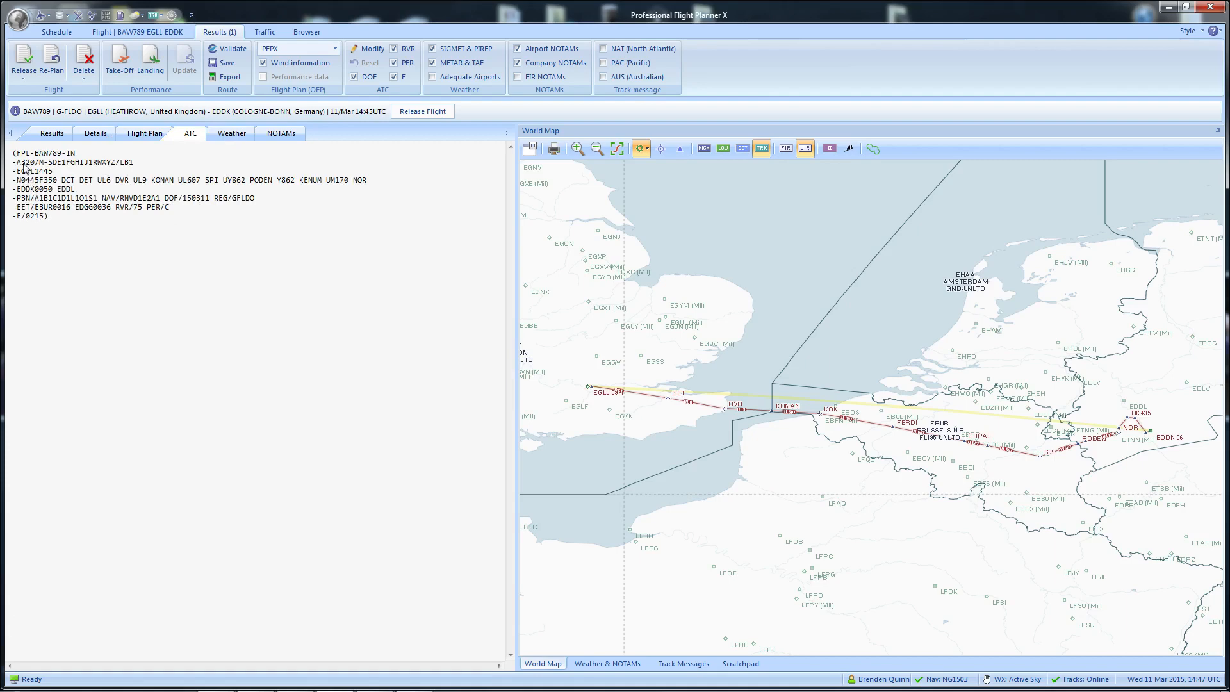
left_click_drag(40, 163, 114, 165)
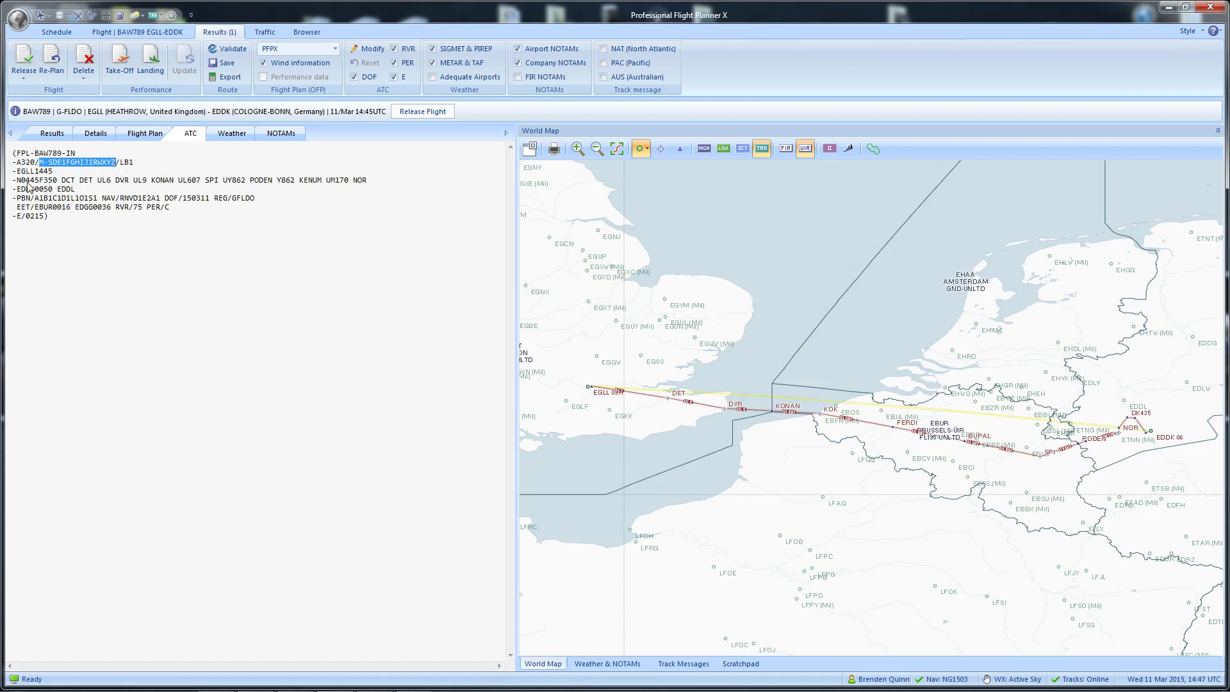
left_click_drag(18, 181, 83, 190)
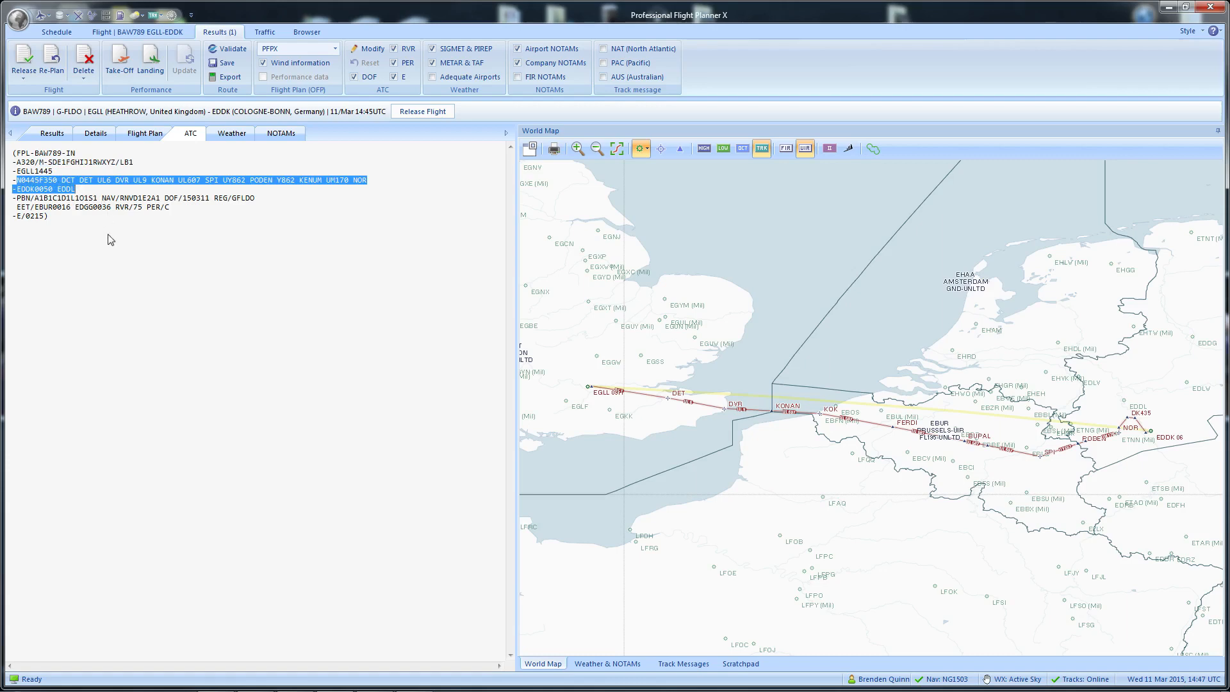
left_click(40, 202)
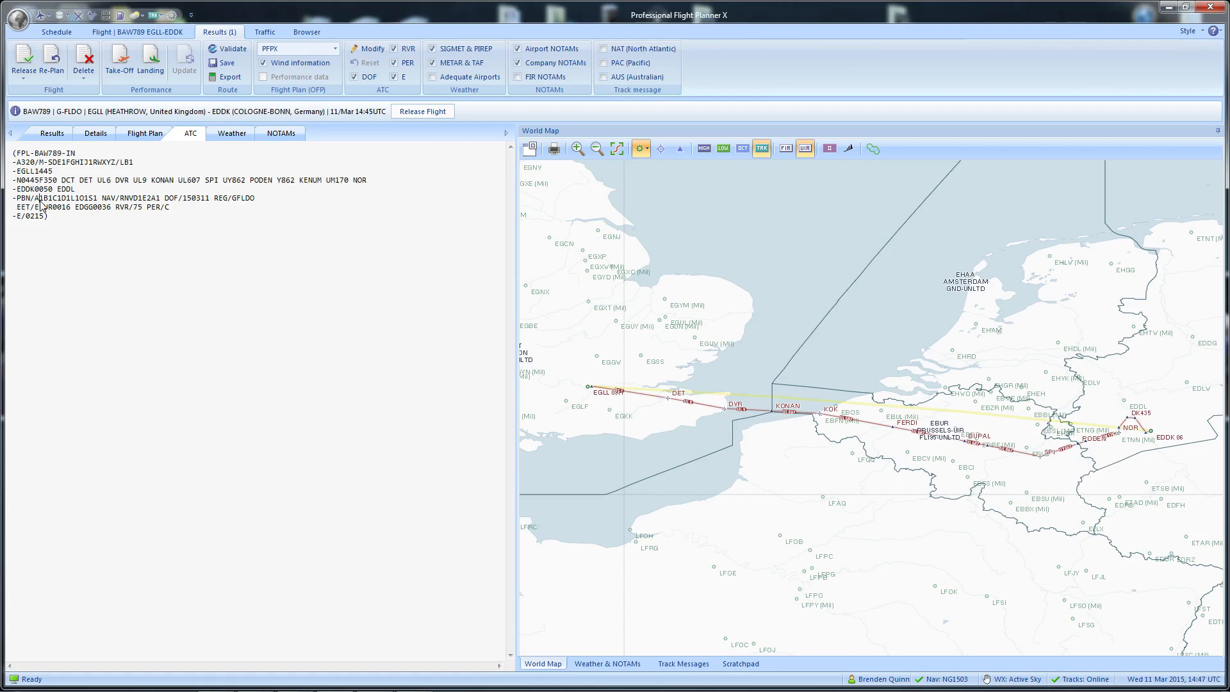
left_click_drag(257, 198, 173, 198)
left_click(227, 208)
left_click_drag(256, 200, 219, 199)
left_click_drag(59, 227, 16, 200)
left_click(113, 234)
left_click(83, 180)
Step: Look through the weather briefing and the NOTAM briefing for the origin, destination and alternates
left_click(231, 133)
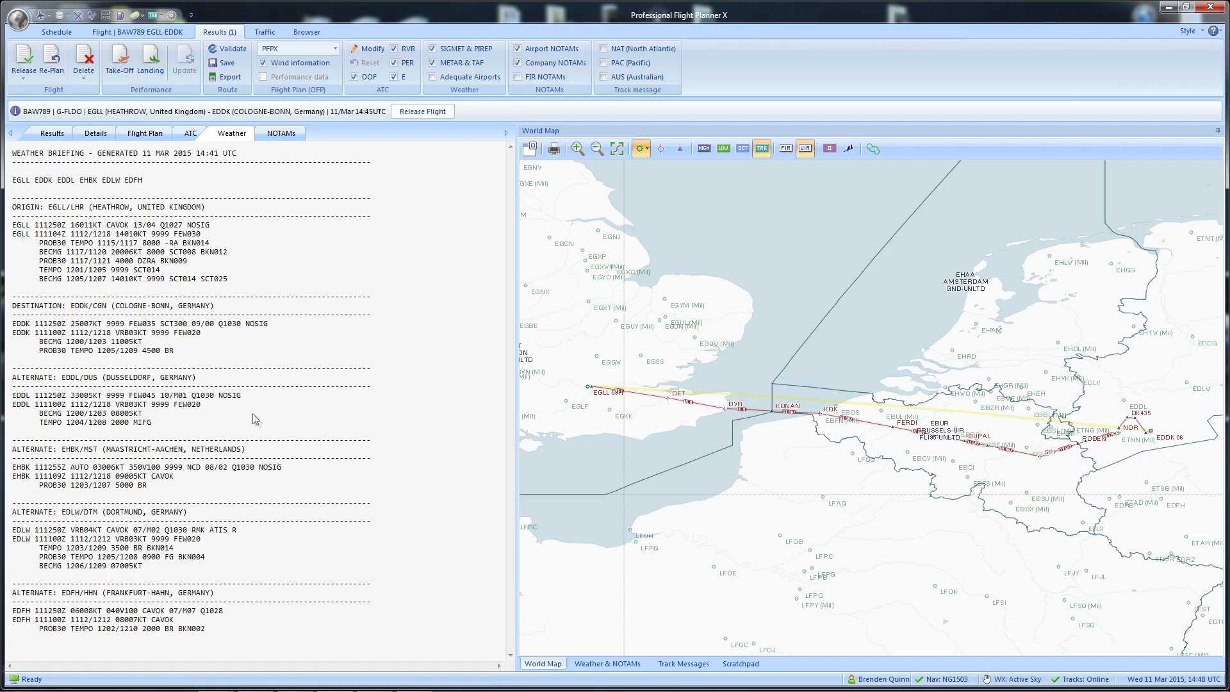
left_click(277, 134)
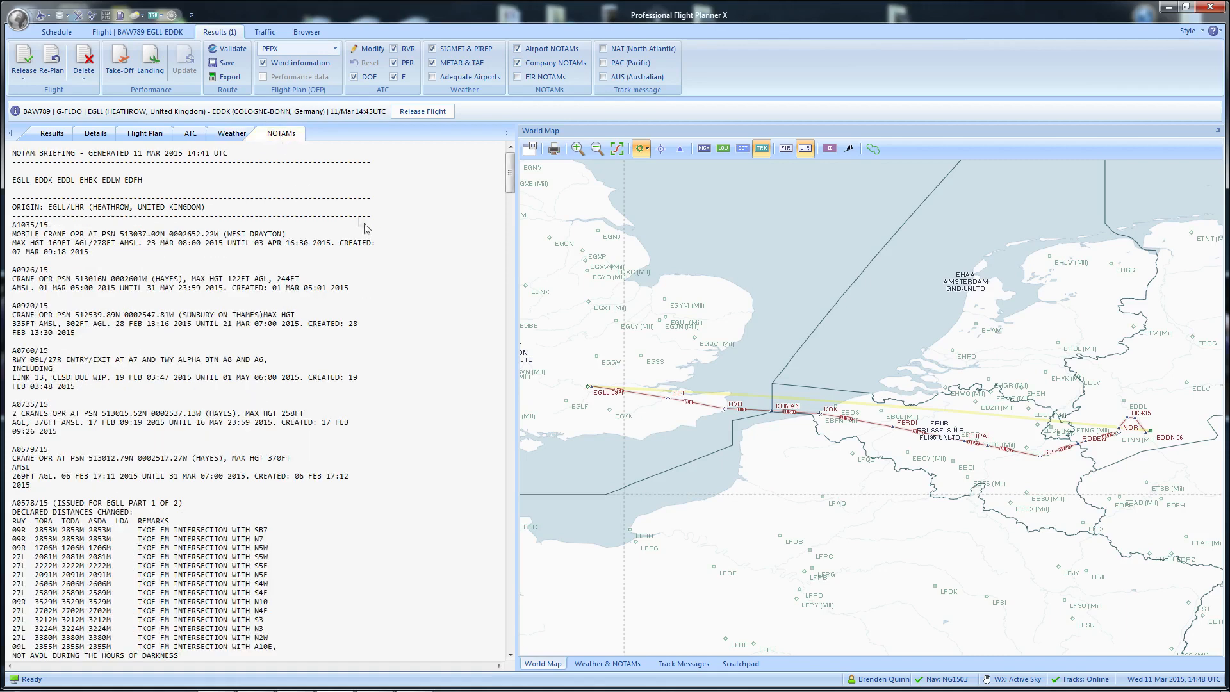
left_click_drag(510, 192, 511, 156)
left_click_drag(510, 171, 542, 160)
Step: Release flight BAW789 from the computed G-FLDO result
left_click(52, 133)
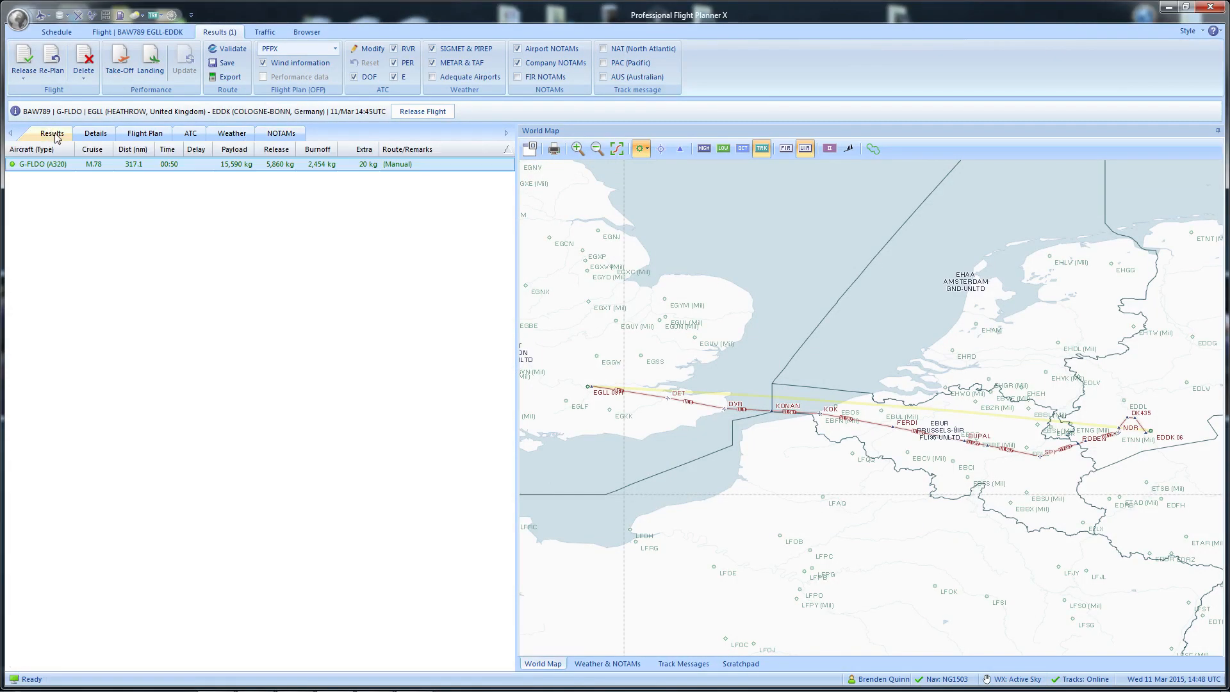
left_click(414, 111)
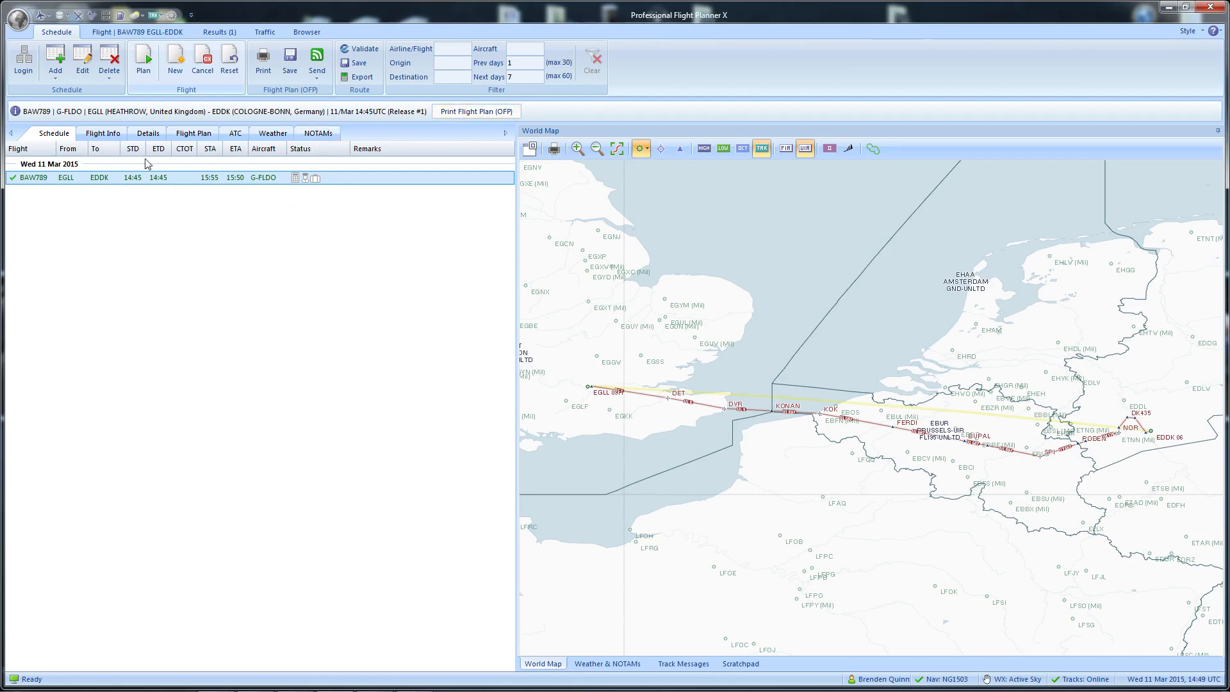
Step: Review the released flight's information, details, flight plan, ATC message, weather and NOTAMs in the schedule
left_click(103, 134)
left_click(148, 133)
left_click(194, 134)
left_click(235, 134)
left_click(273, 133)
left_click(318, 134)
left_click(54, 133)
left_click(103, 134)
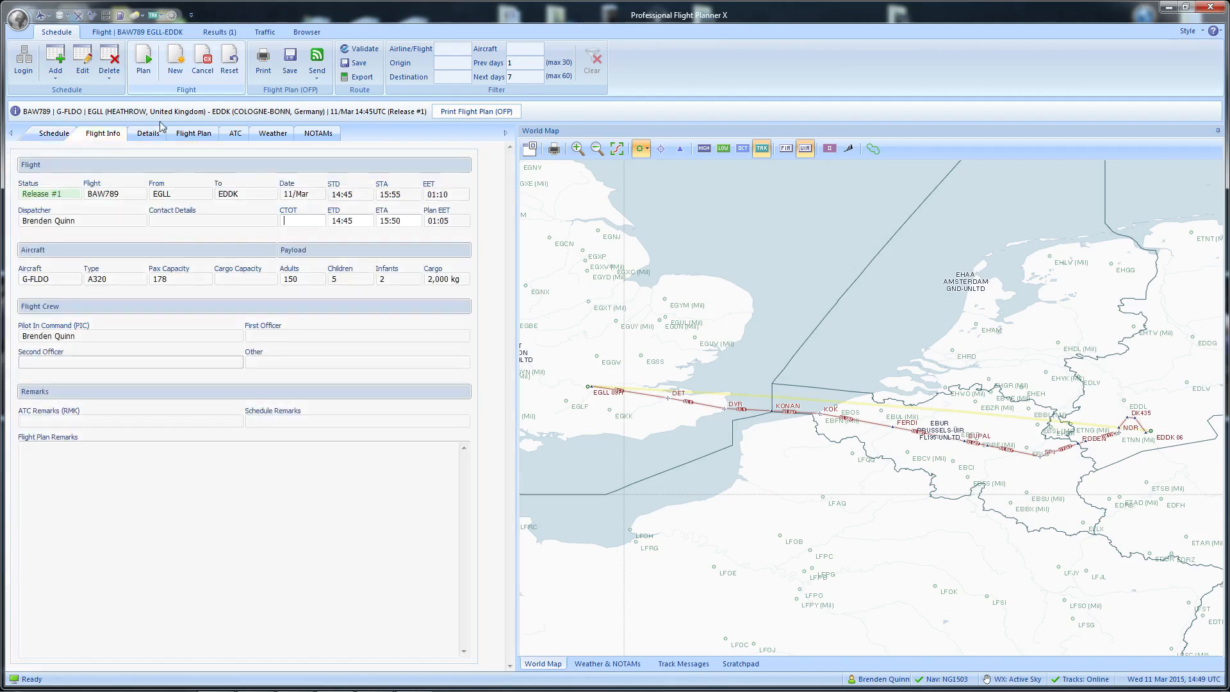
Step: Return to the planning form of flight BAW789 after a look at its computed result
left_click(165, 34)
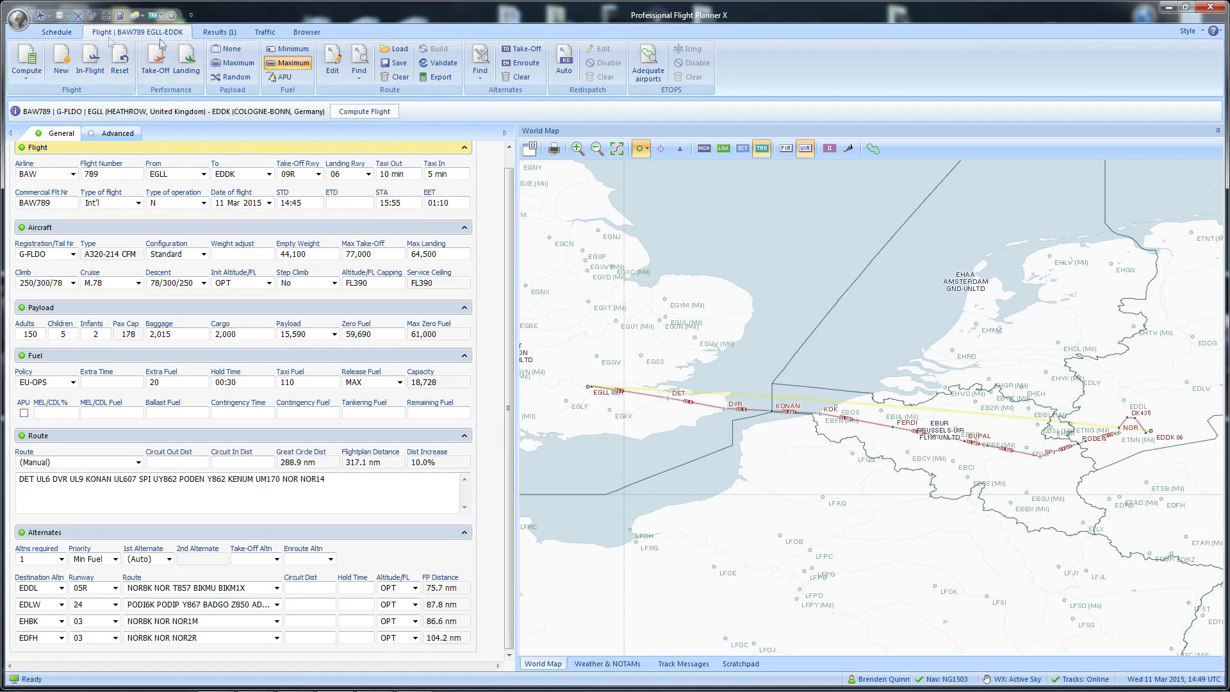
left_click(206, 33)
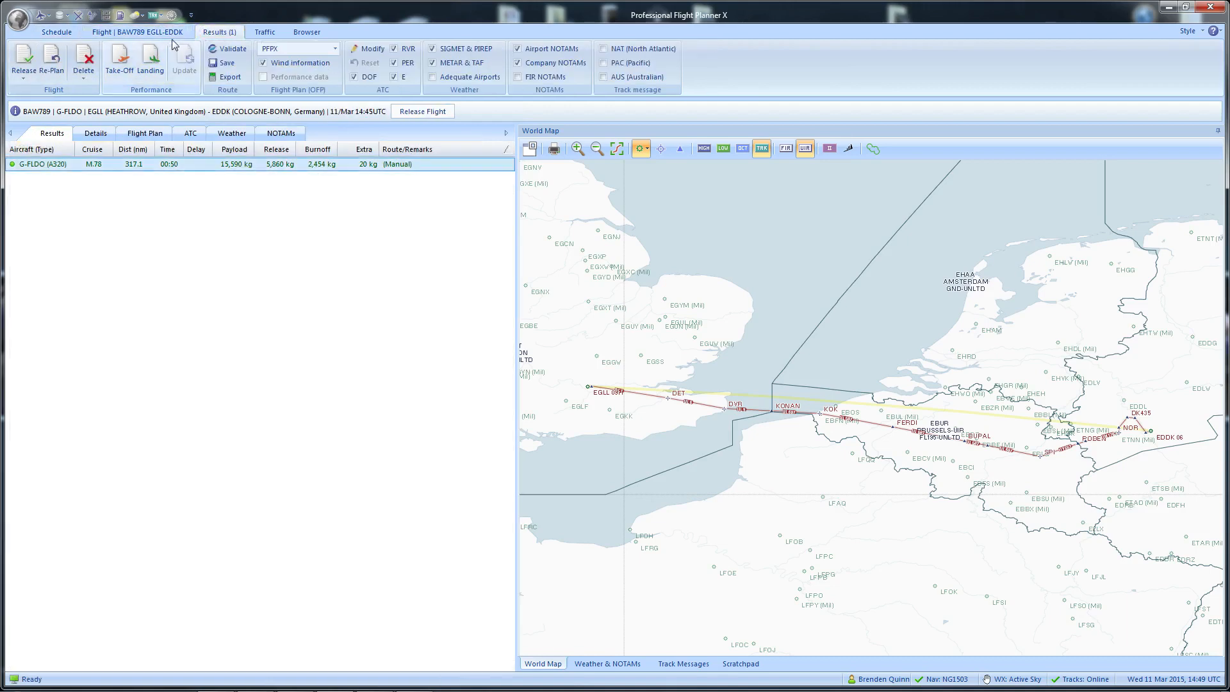
left_click(141, 32)
left_click(97, 177)
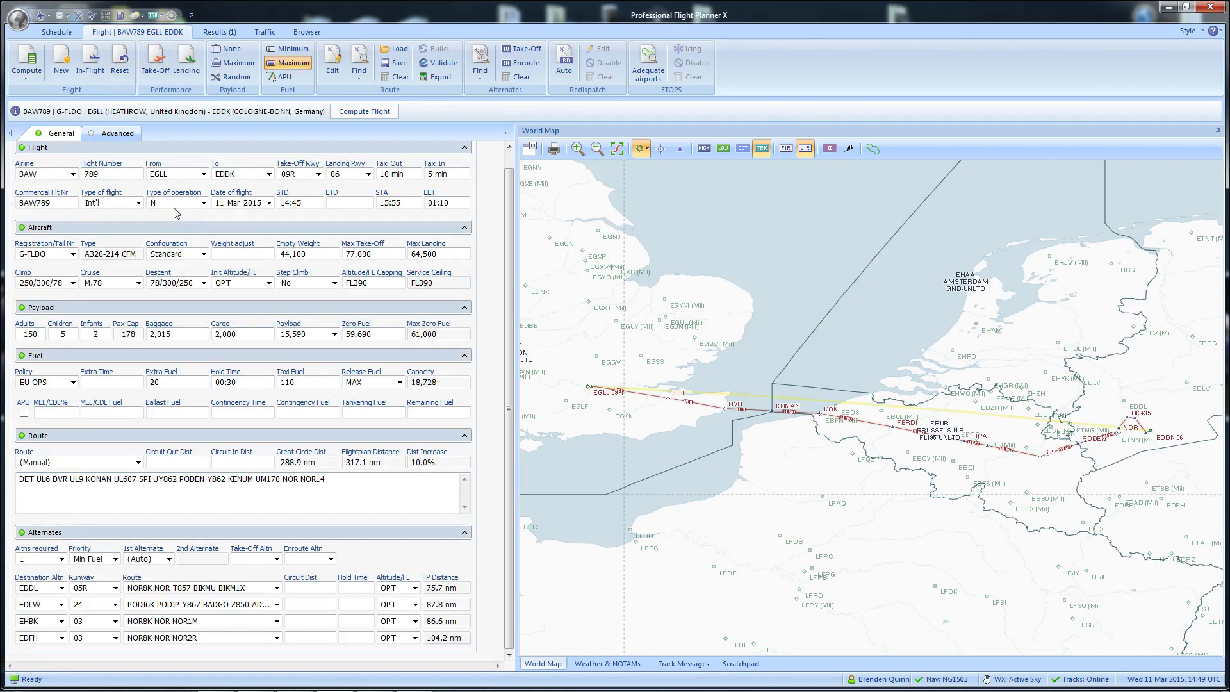
Step: Assign the Airbus 320-214 CFM56-5B4 TOPCAT performance module to aircraft G-FLDO and save the aircraft
left_click(18, 18)
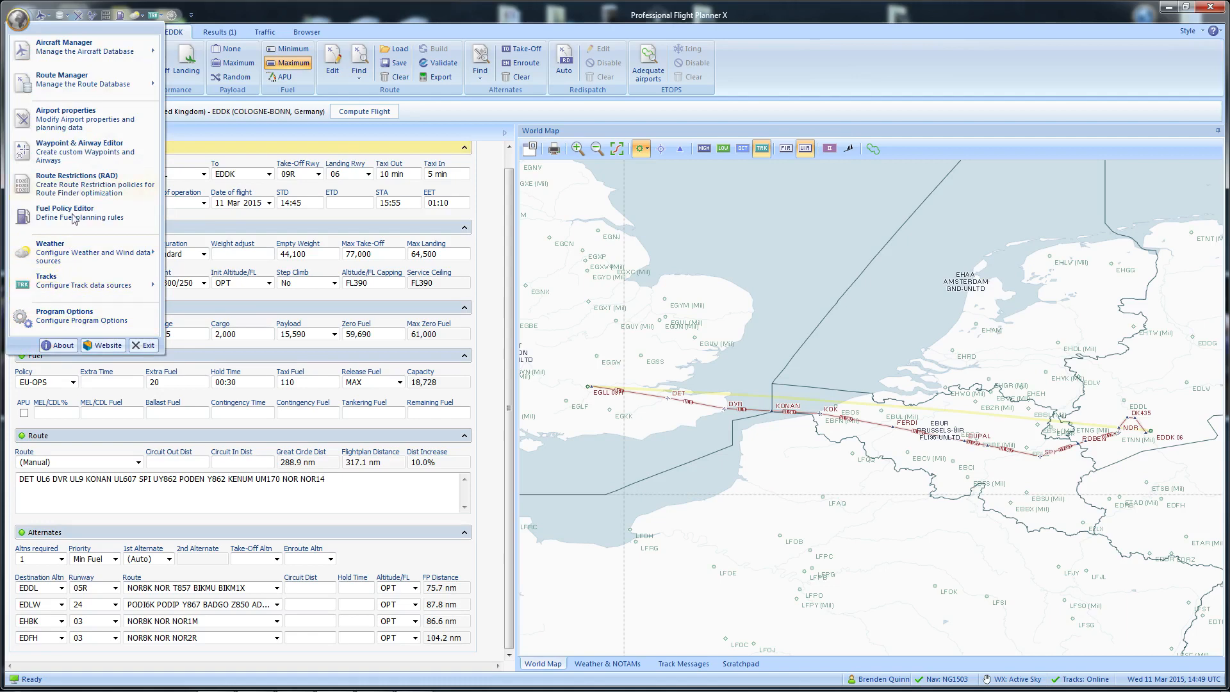
left_click(45, 15)
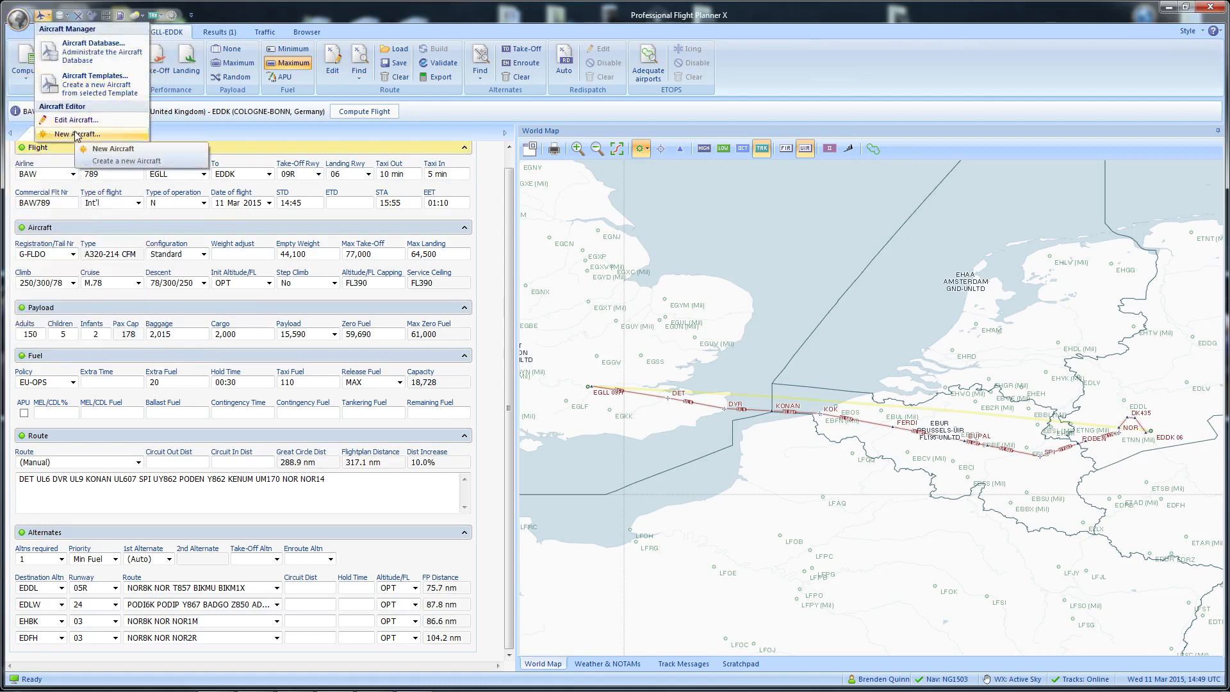
left_click(88, 120)
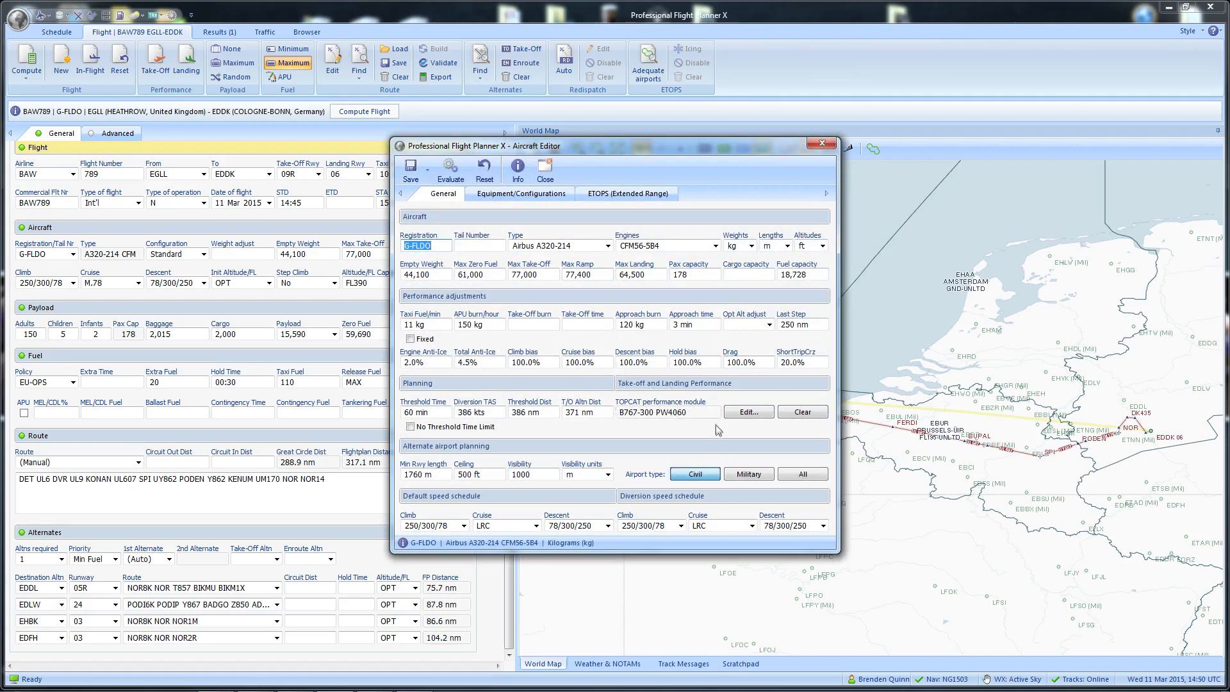
left_click(740, 413)
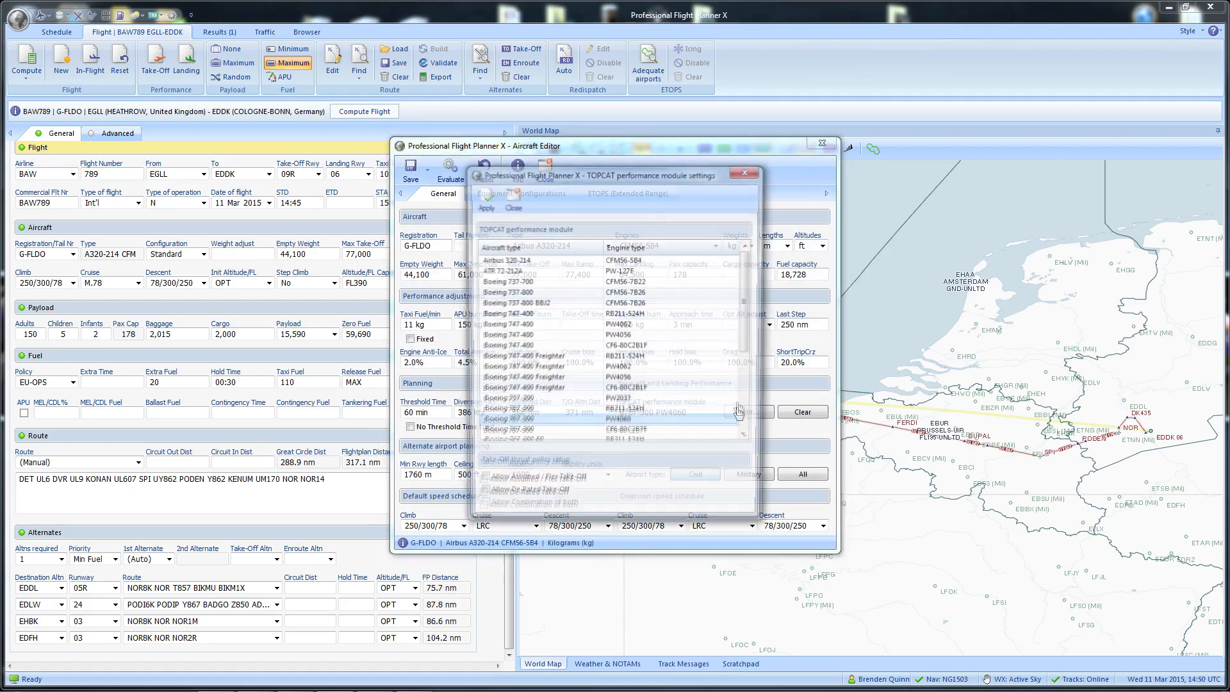
left_click(519, 260)
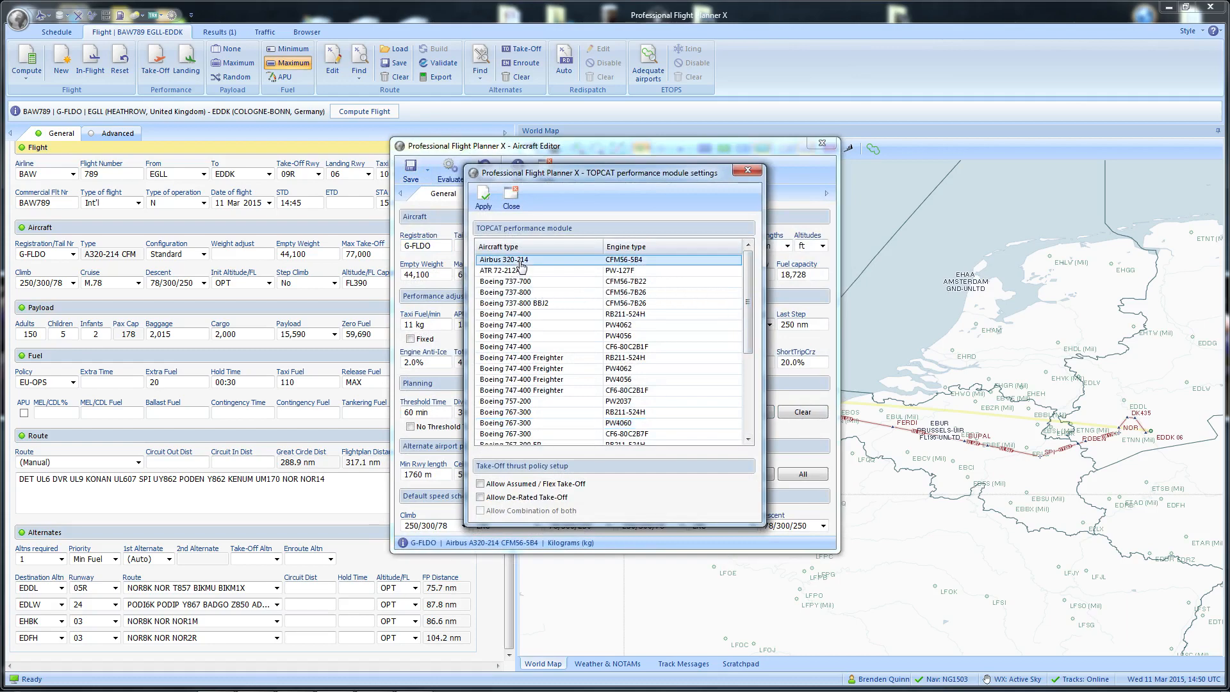
left_click(484, 197)
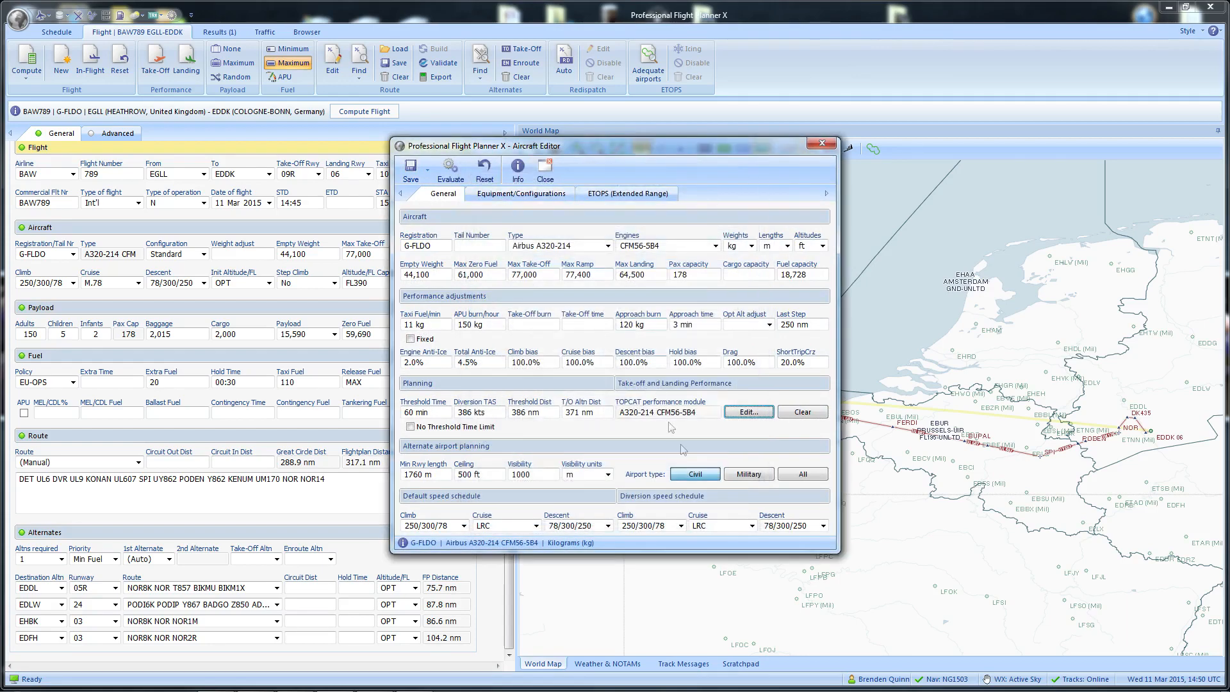
left_click(411, 171)
left_click(436, 192)
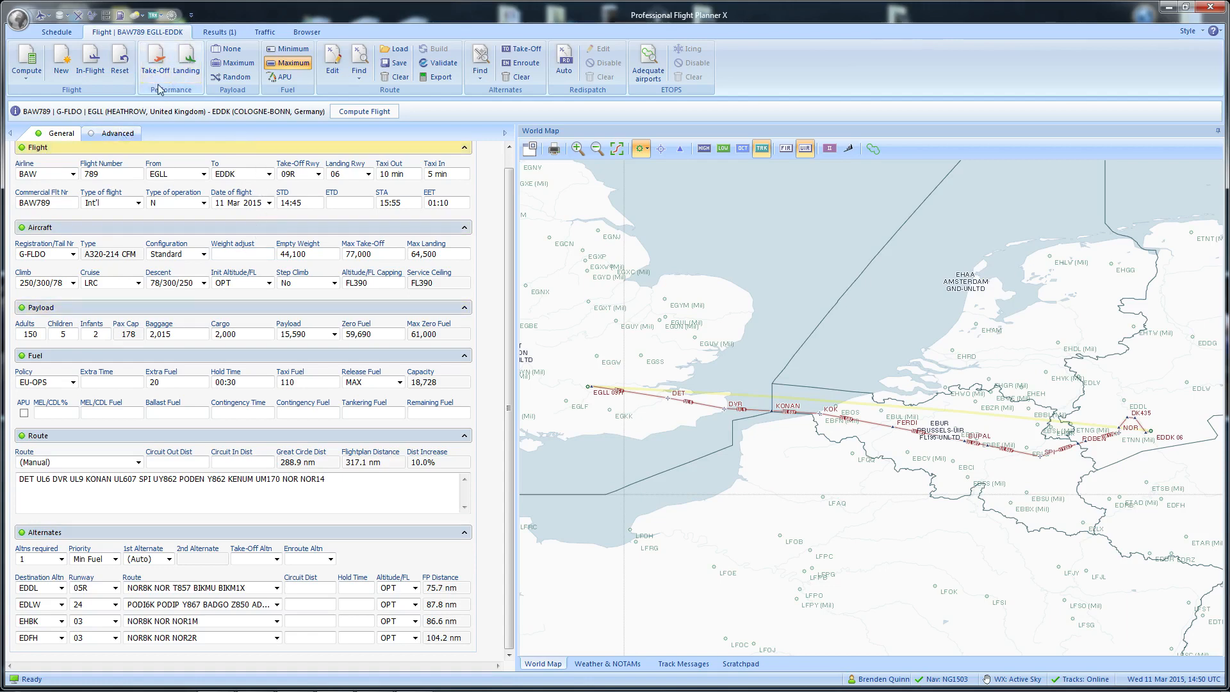
Step: Open the take-off performance calculation for EGLL and go through the take-off weight and runway condition options, keeping DRY
left_click(160, 56)
left_click_drag(590, 167, 749, 153)
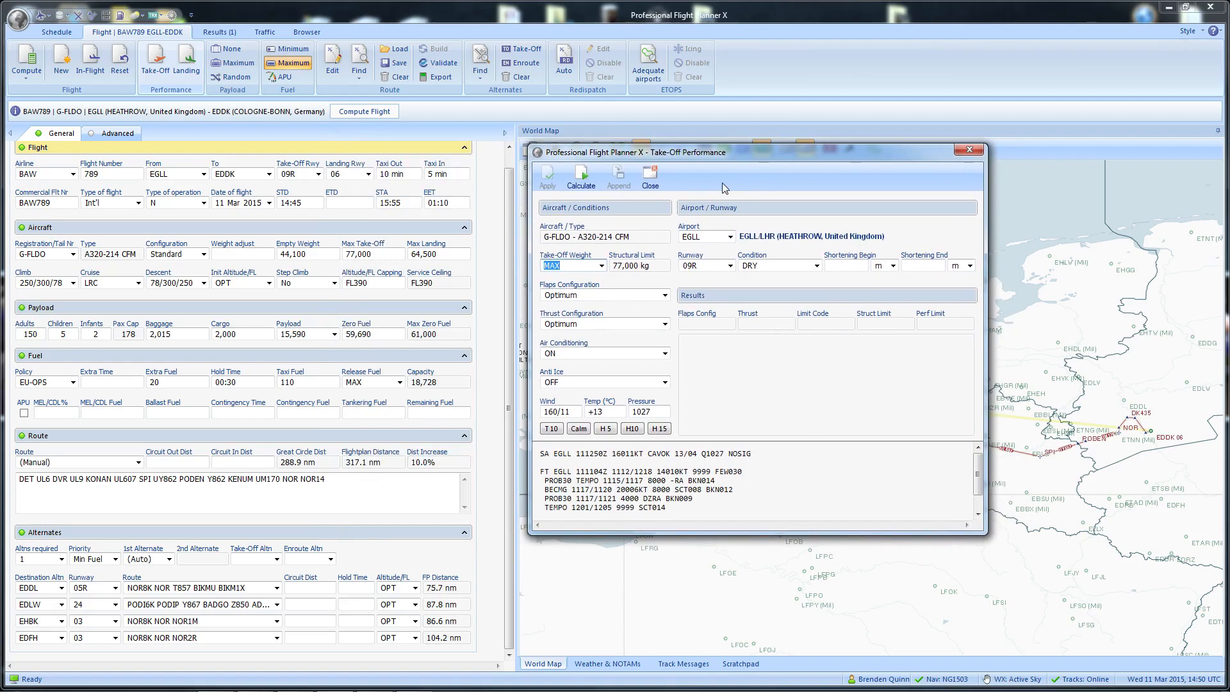
left_click(602, 265)
left_click(602, 266)
left_click(817, 265)
left_click(817, 266)
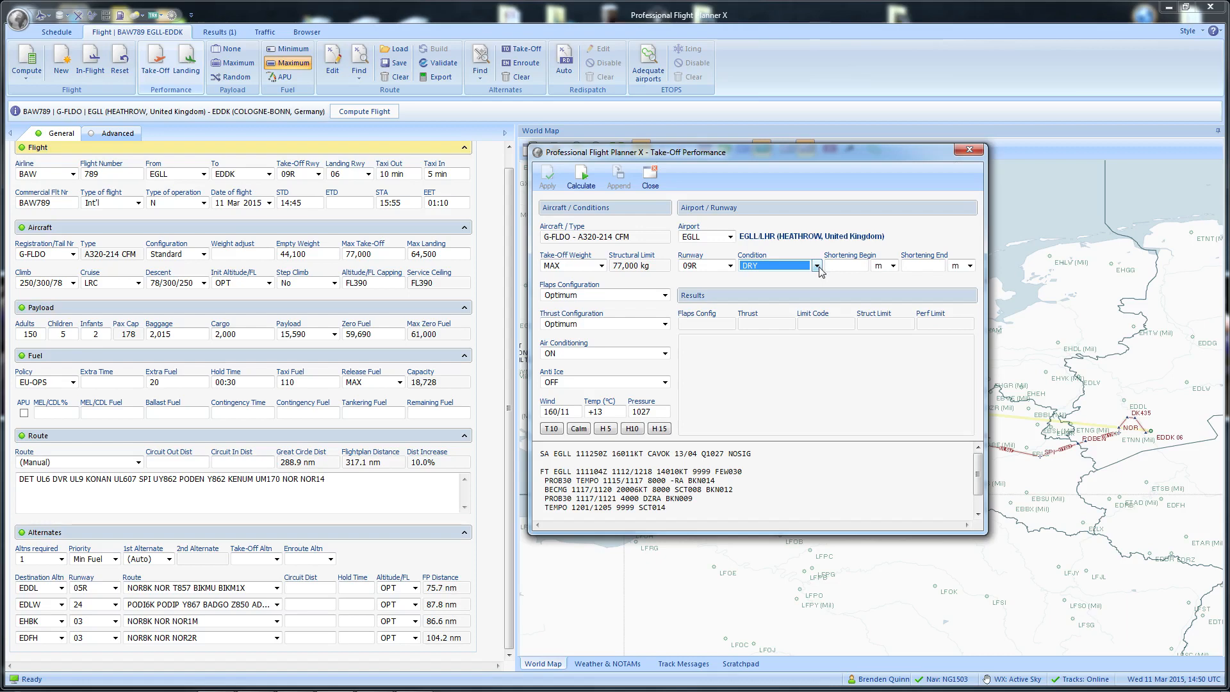
left_click(817, 265)
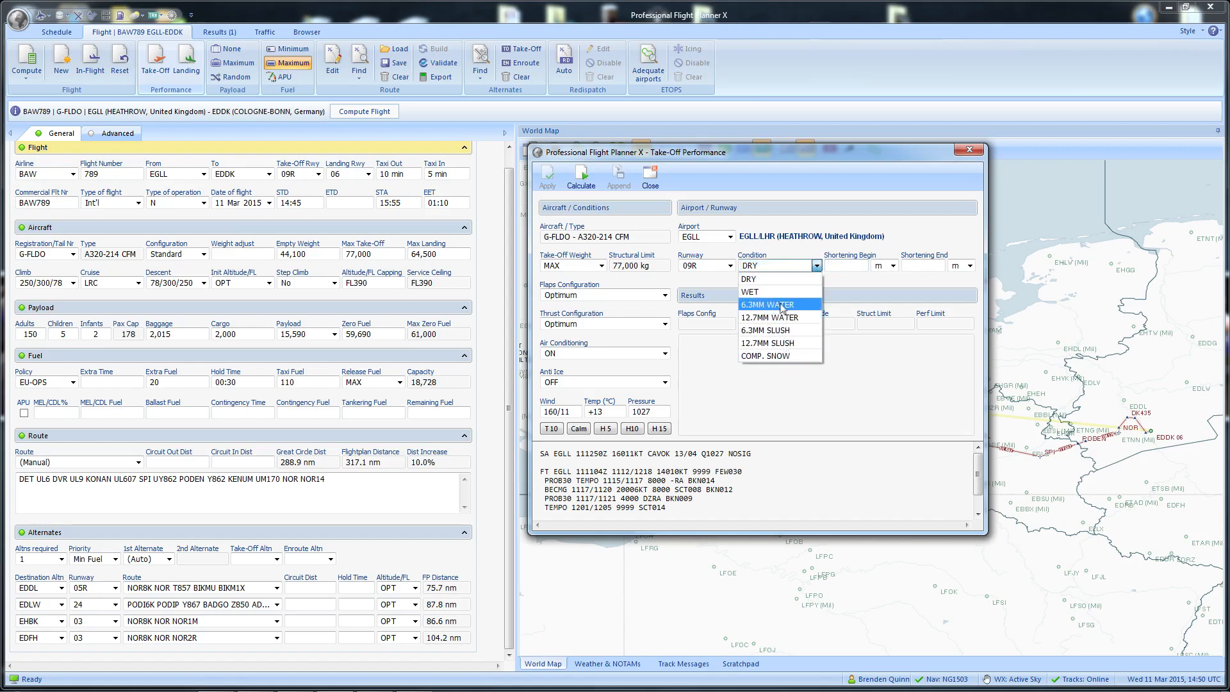
left_click(849, 381)
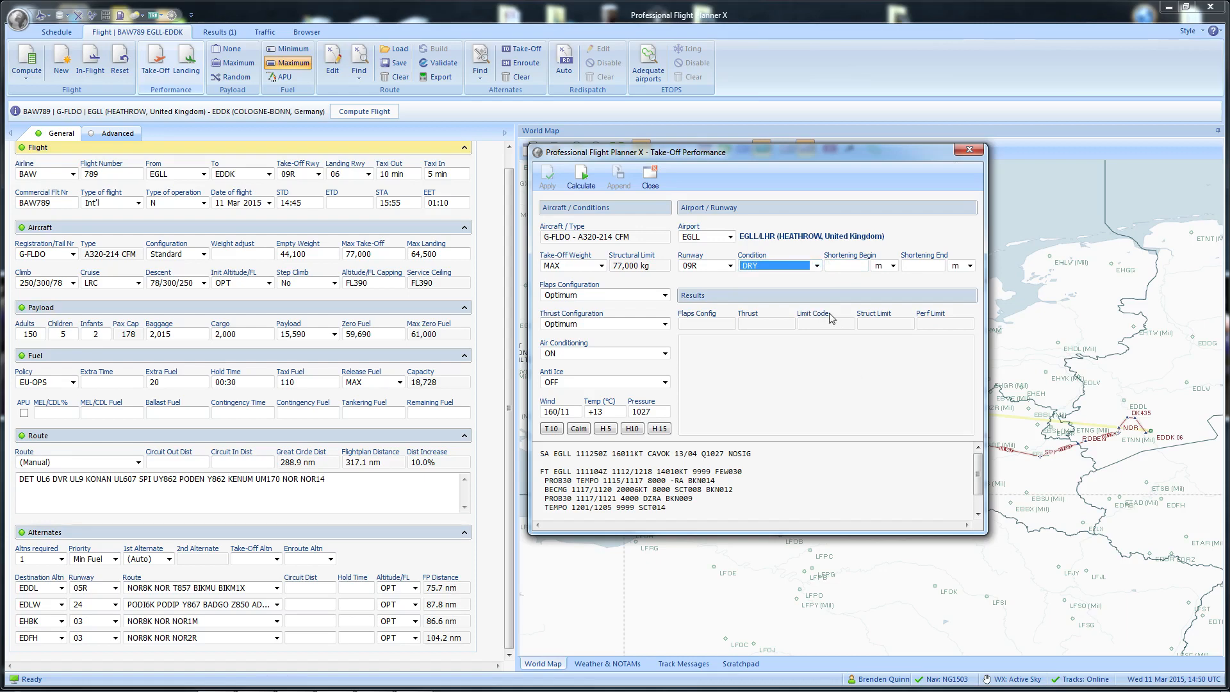
Step: Calculate the take-off performance with optimum flaps, optimum thrust and air conditioning on
left_click(666, 295)
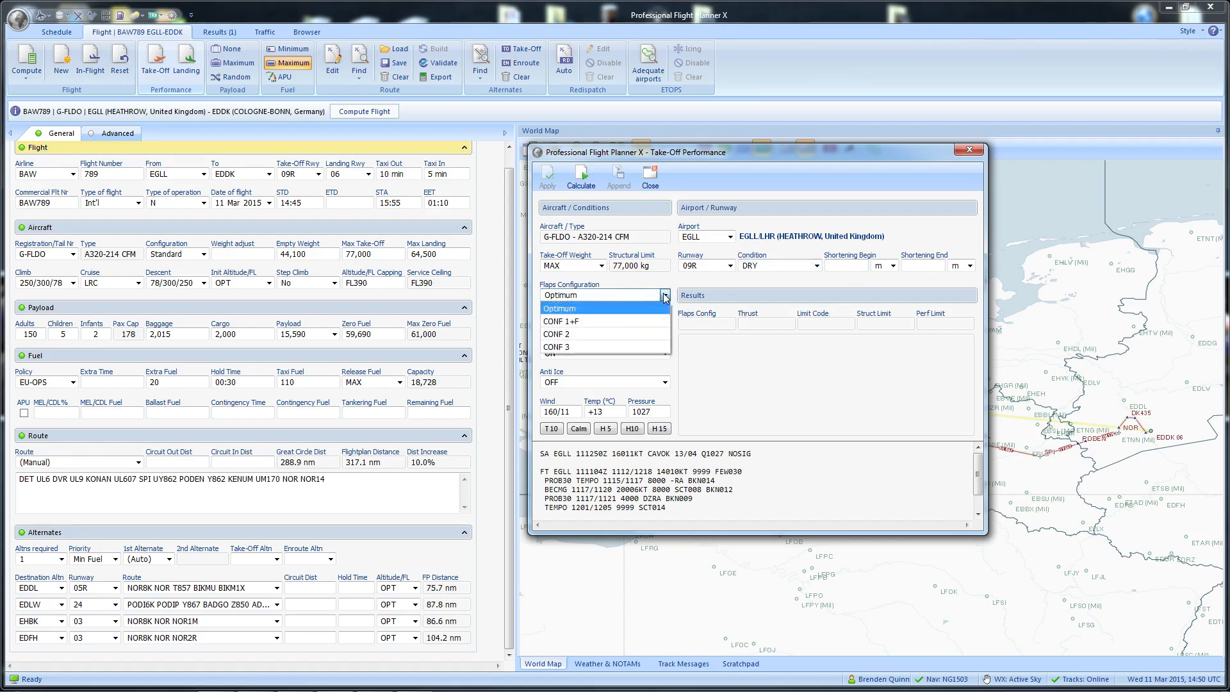
left_click(606, 306)
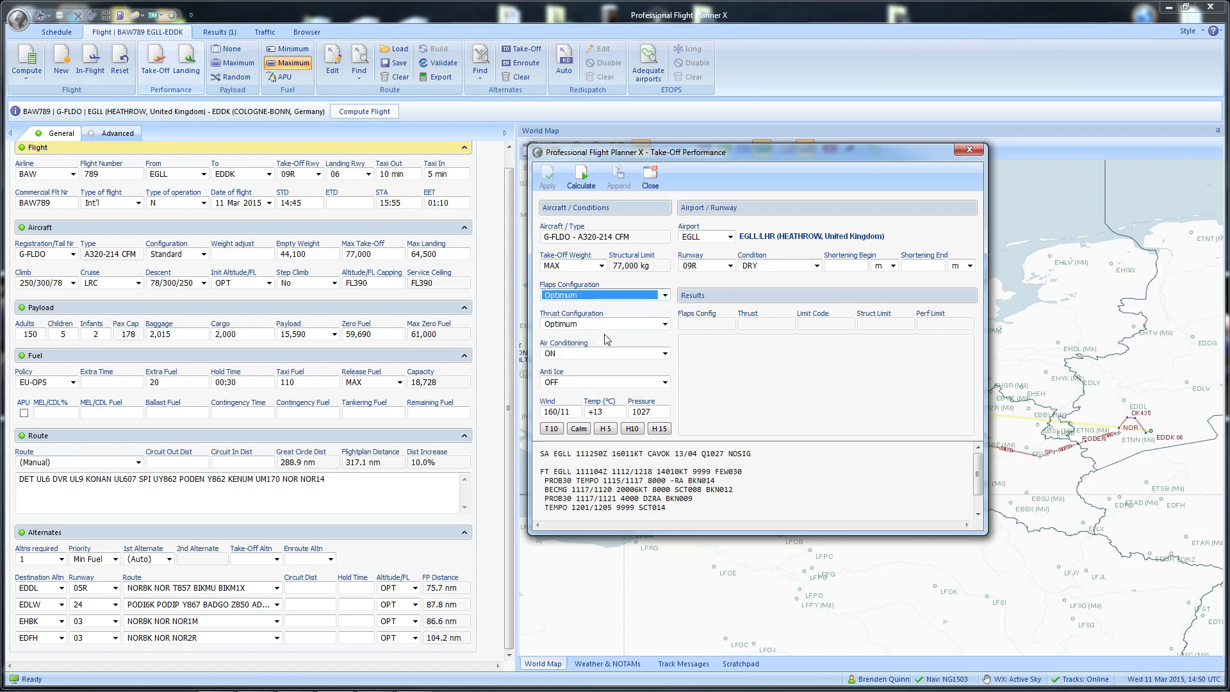
left_click(665, 323)
left_click(670, 330)
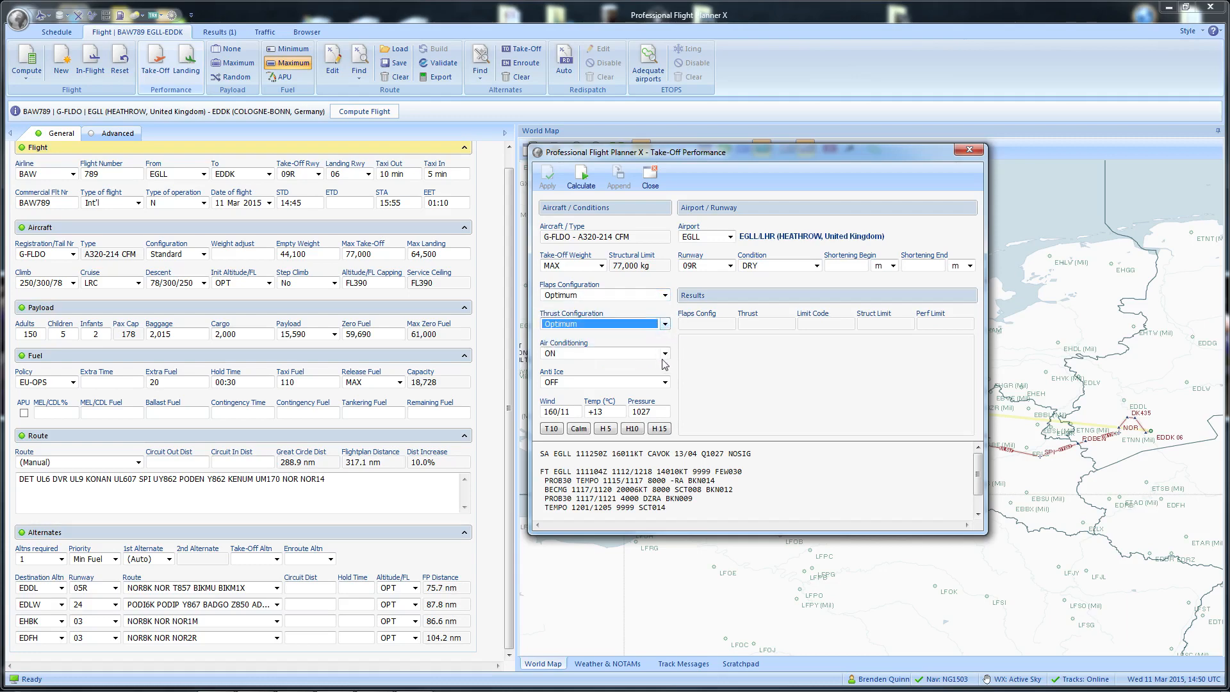
left_click(665, 353)
left_click(665, 365)
left_click(665, 354)
left_click(663, 367)
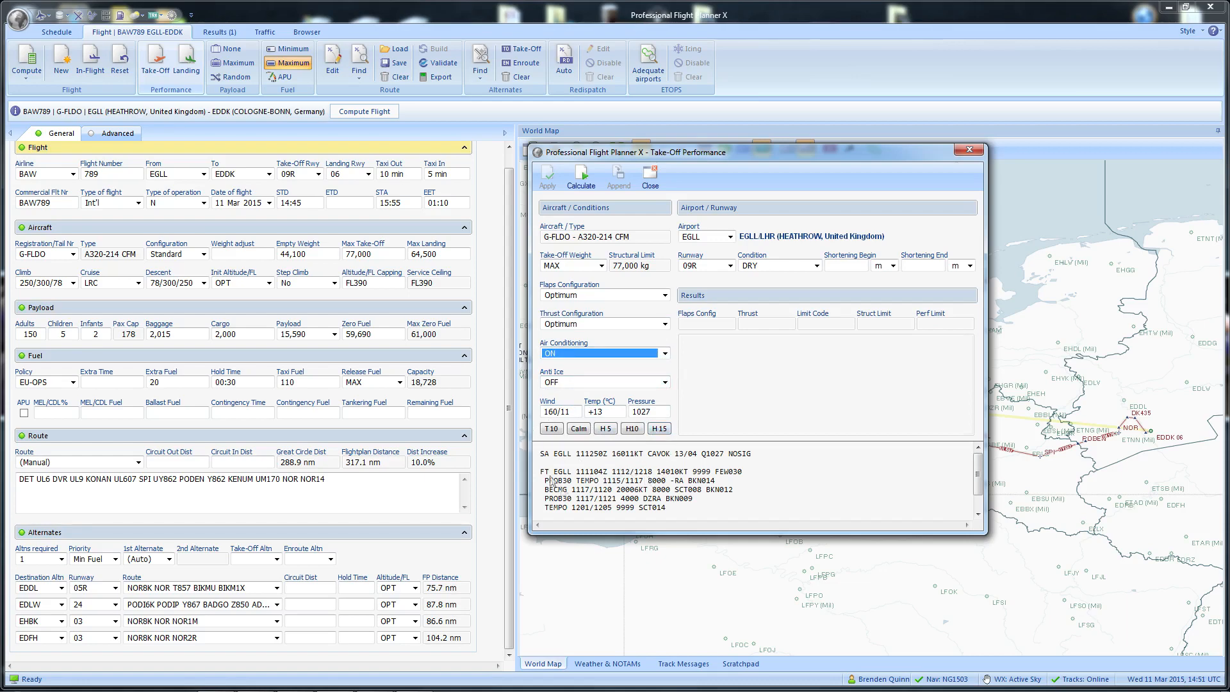
left_click_drag(887, 155, 840, 110)
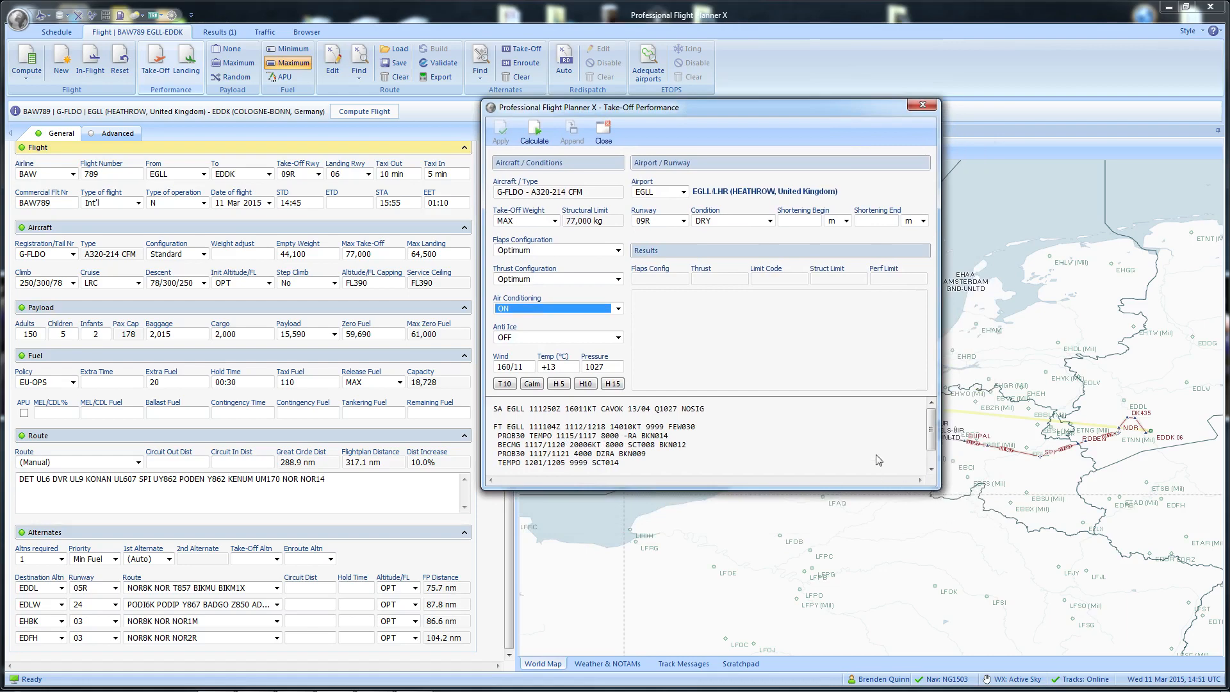
left_click(537, 136)
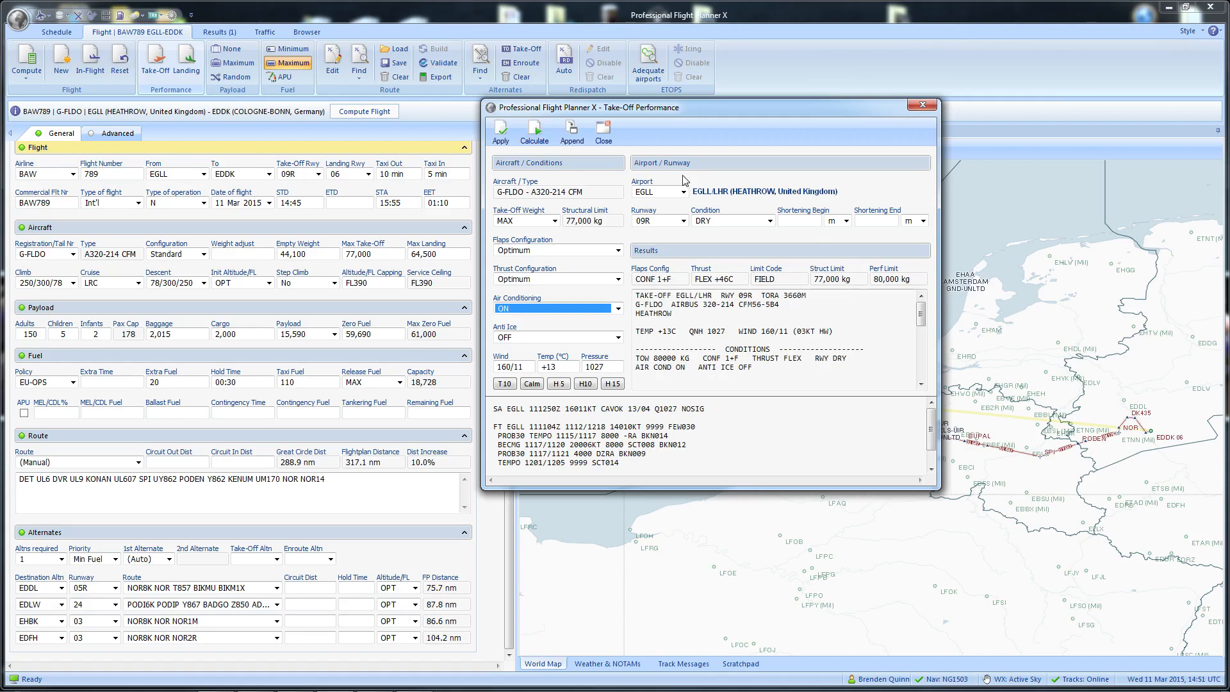
Step: Examine the flaps configuration and full thrust figures in the calculated take-off report for EGLL runway 09R
left_click_drag(712, 107, 721, 79)
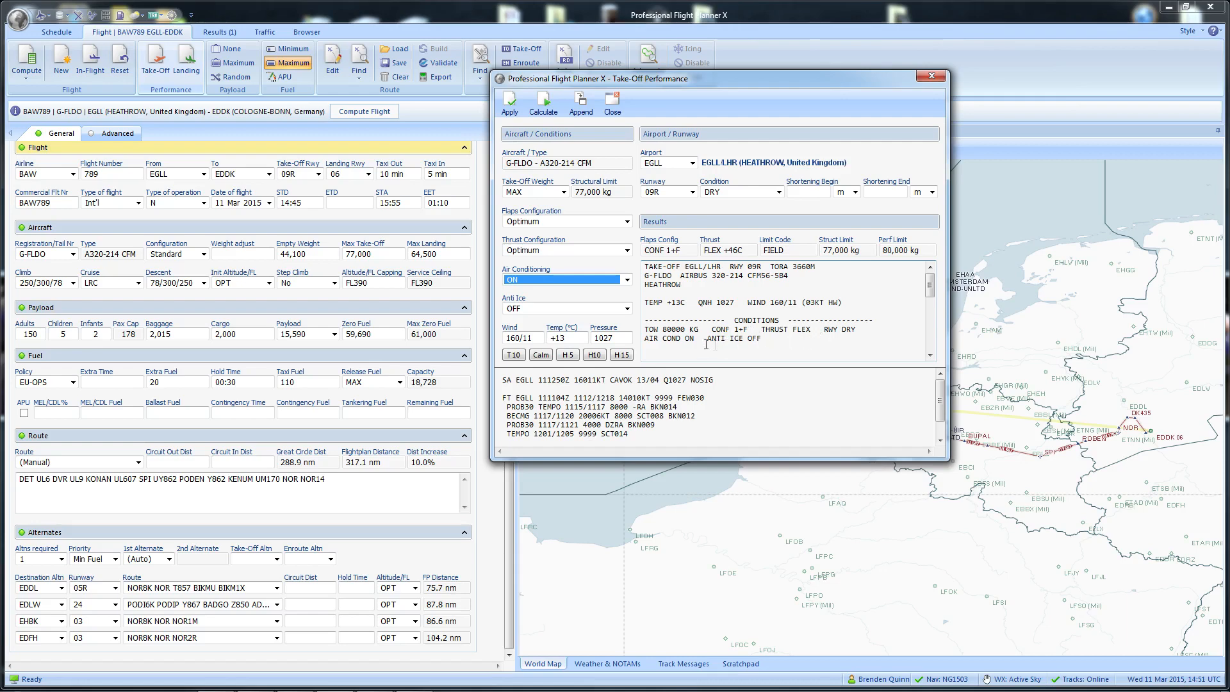
left_click_drag(715, 330, 748, 331)
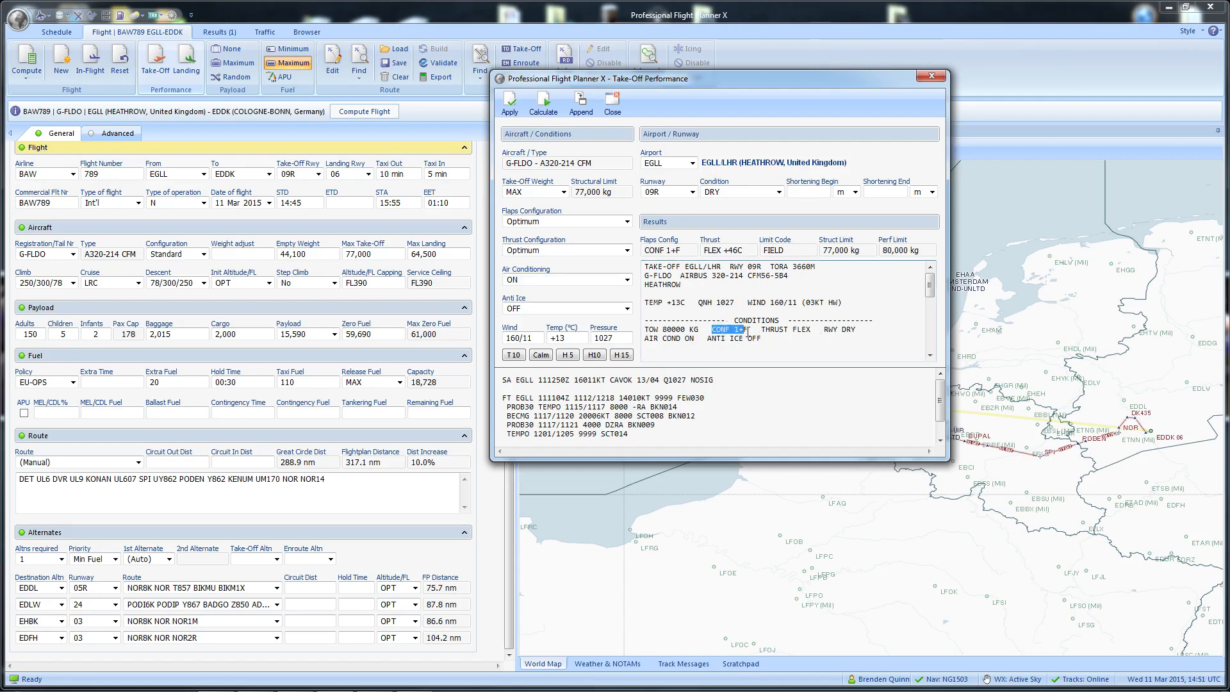
left_click(753, 344)
left_click(792, 356)
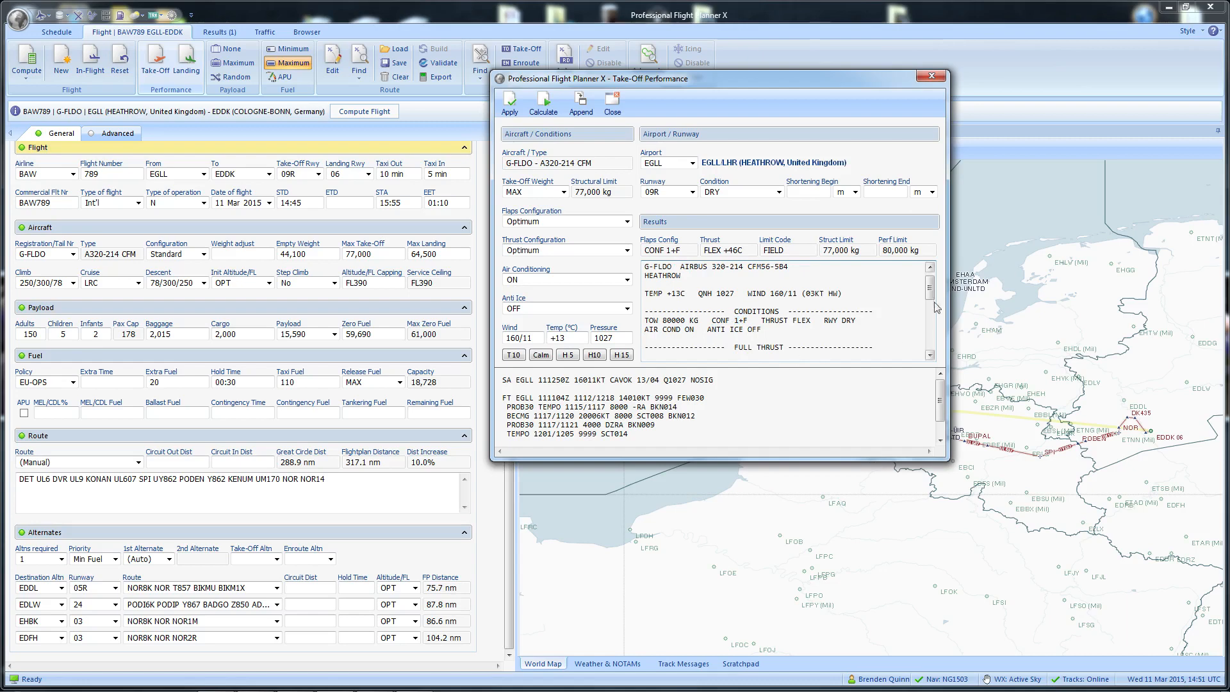
left_click_drag(930, 294, 937, 303)
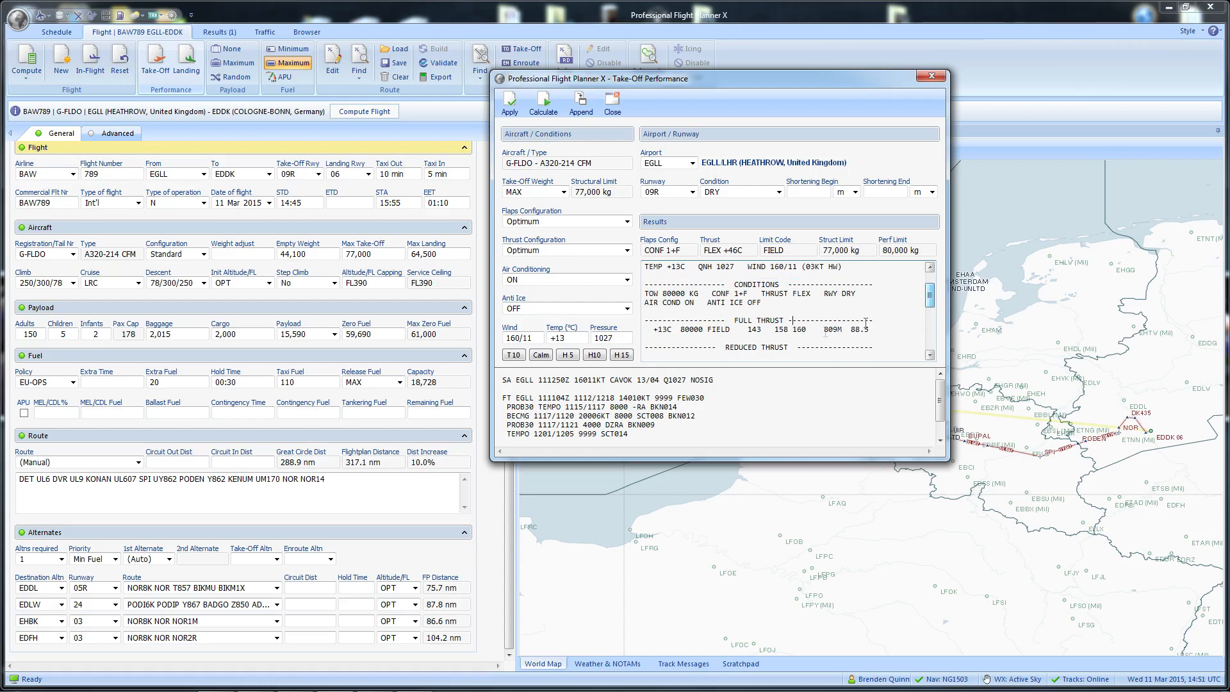
mouse_move(929, 299)
left_mouse_down()
mouse_move(937, 333)
mouse_move(939, 290)
left_mouse_up()
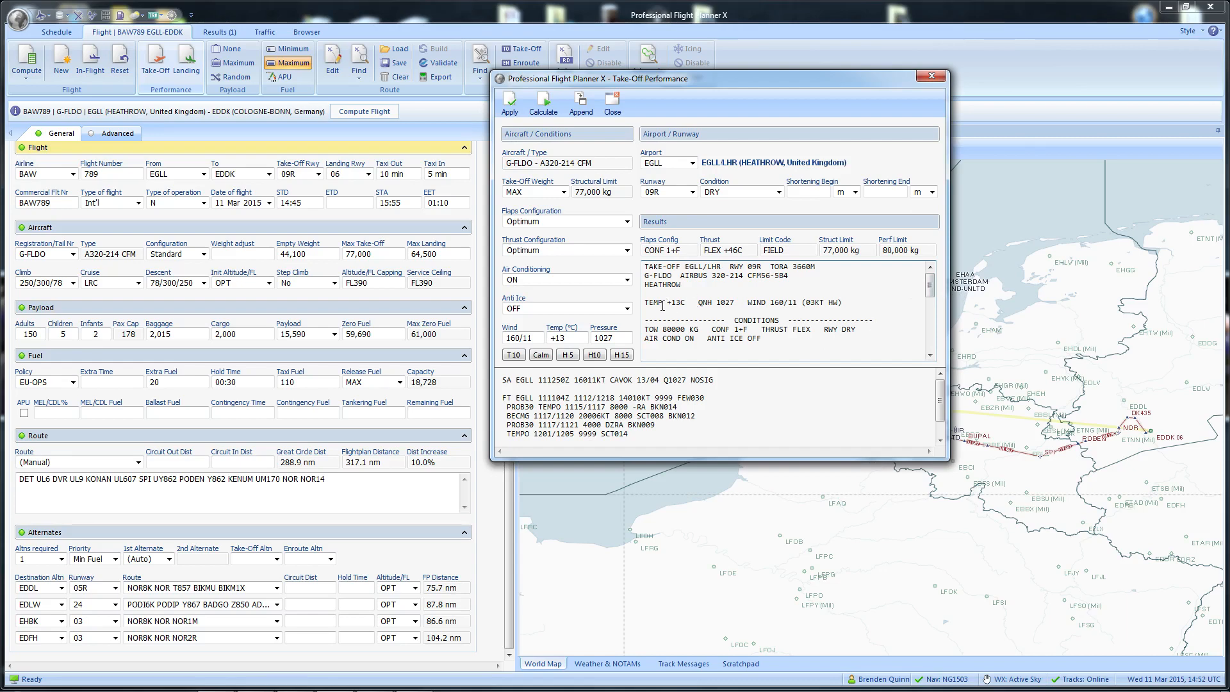
Step: Review the weather and conditions lines of the take-off report and apply the take-off performance to the flight
left_click_drag(667, 302, 702, 302)
left_click(777, 312)
left_click_drag(749, 303, 798, 303)
left_click(861, 311)
left_click_drag(930, 284, 929, 289)
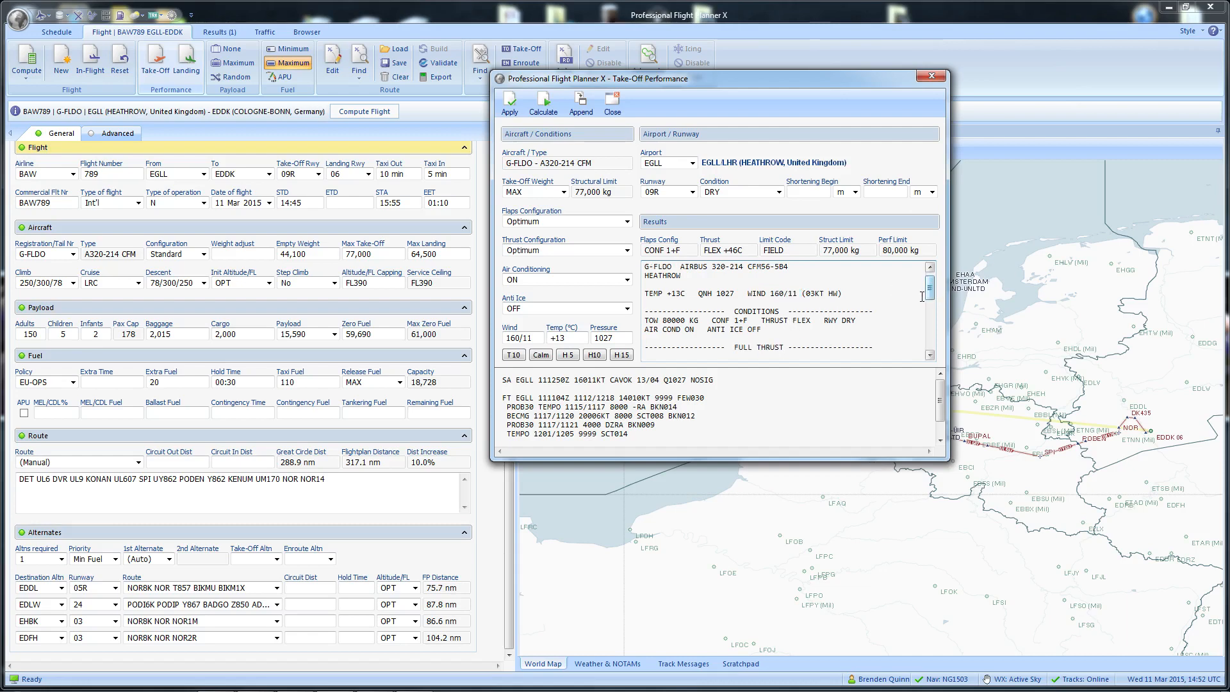
left_click_drag(649, 292, 848, 300)
left_click(821, 345)
left_click_drag(645, 319, 786, 330)
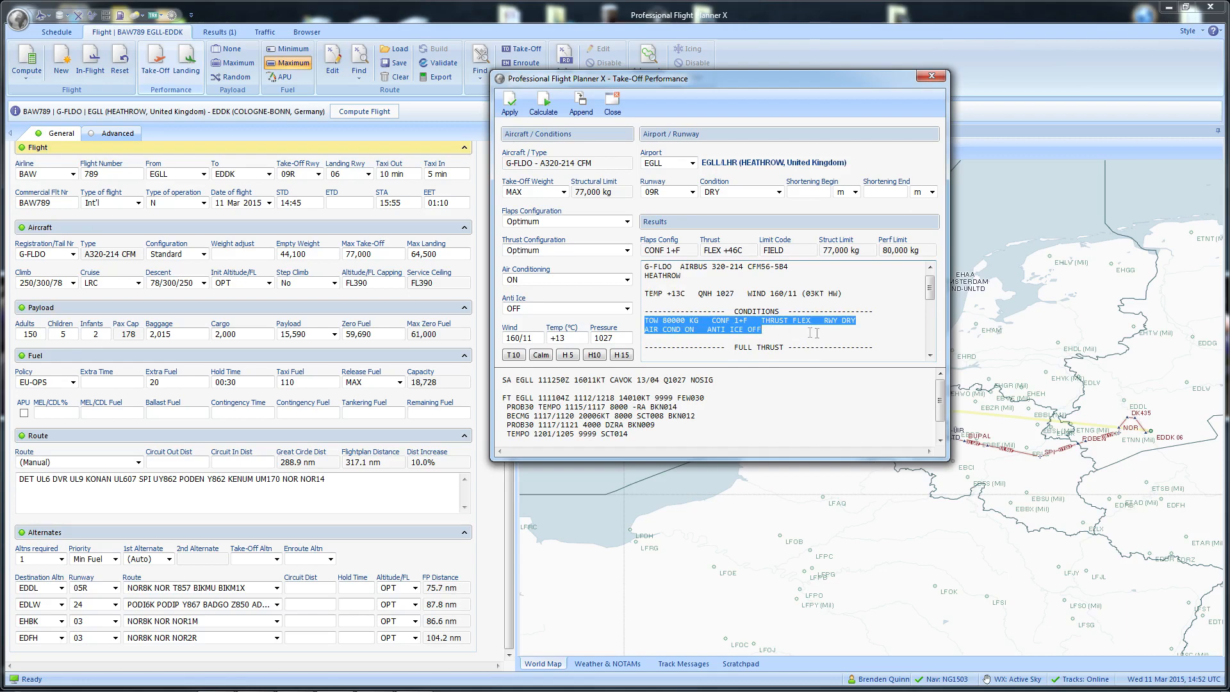
left_click_drag(930, 291, 937, 299)
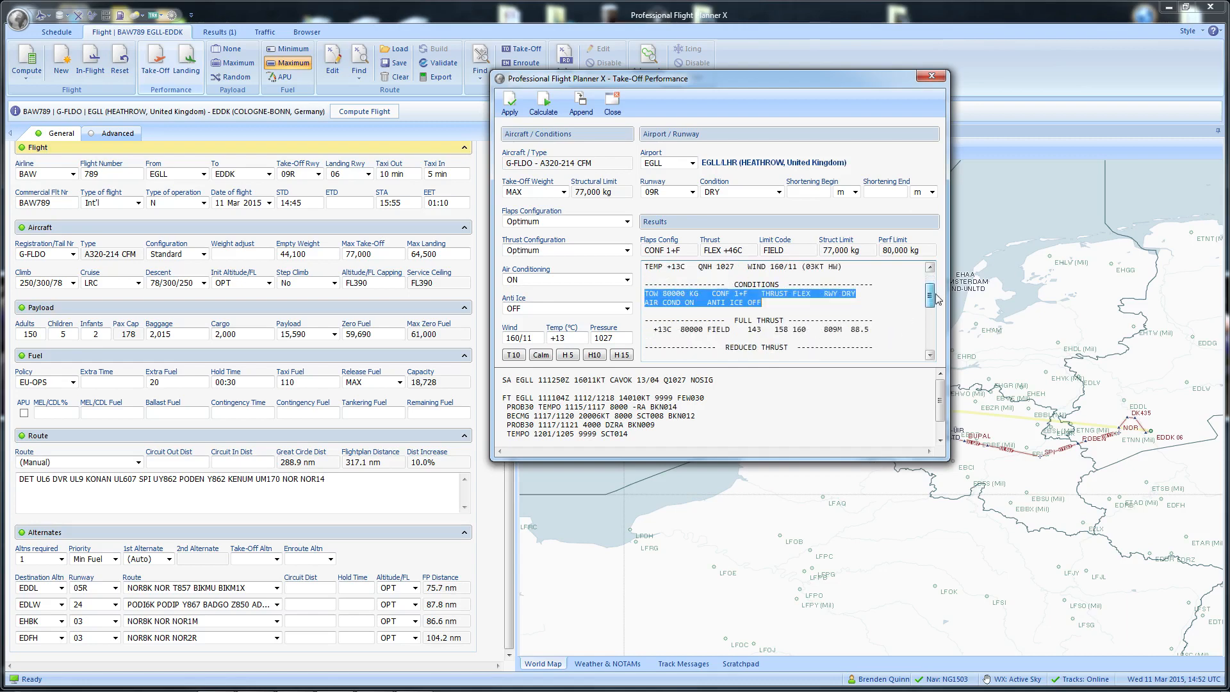
left_click_drag(938, 299, 941, 293)
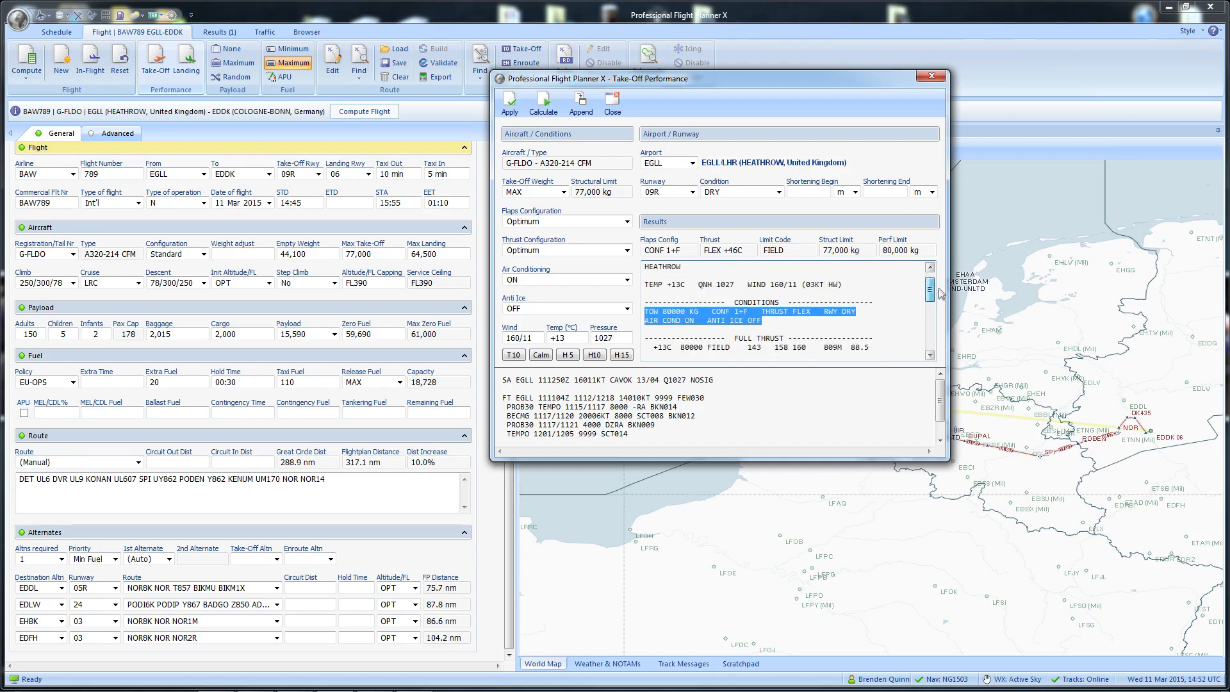
left_click(863, 304)
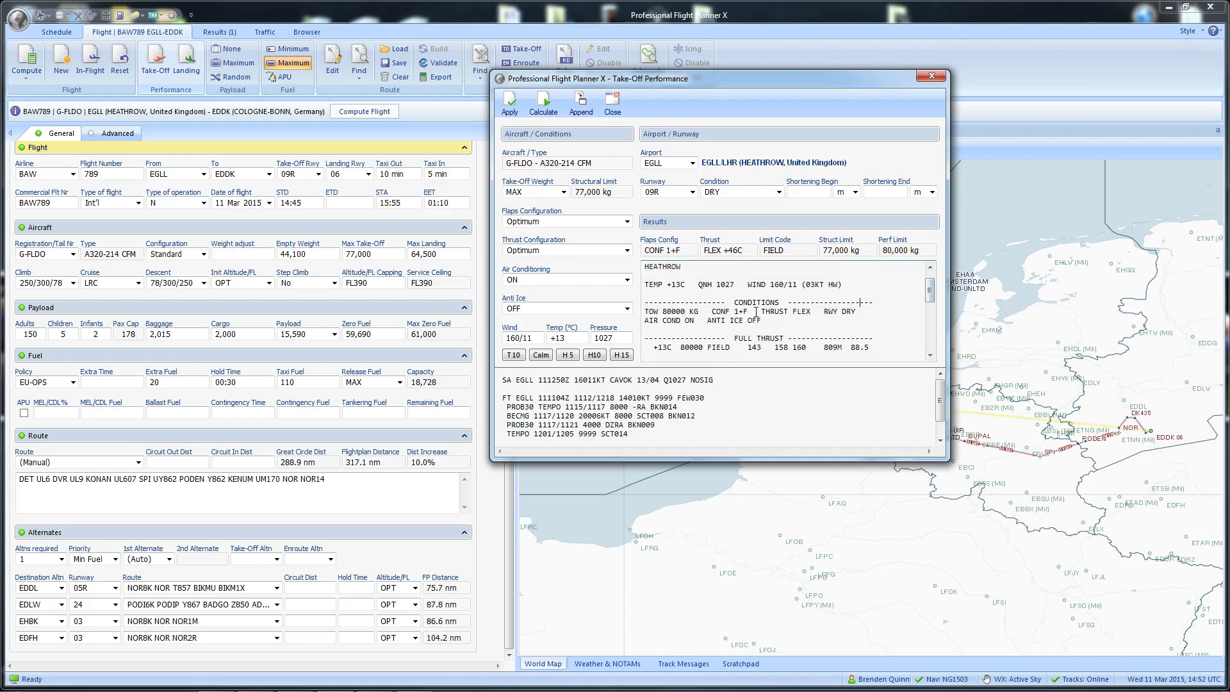
left_click_drag(930, 296, 934, 270)
left_click(510, 101)
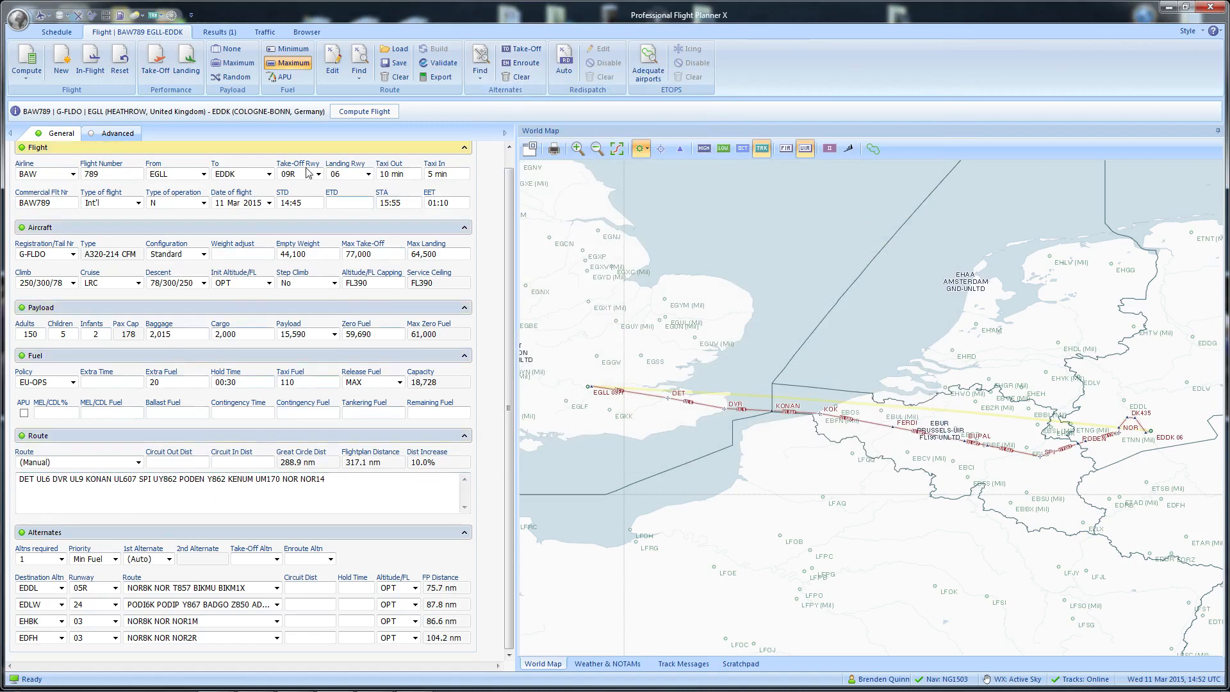
Step: Open the landing performance calculation for EDDK, keeping CONF FULL flaps, MANUAL landing mode and PACKS ON
left_click(188, 67)
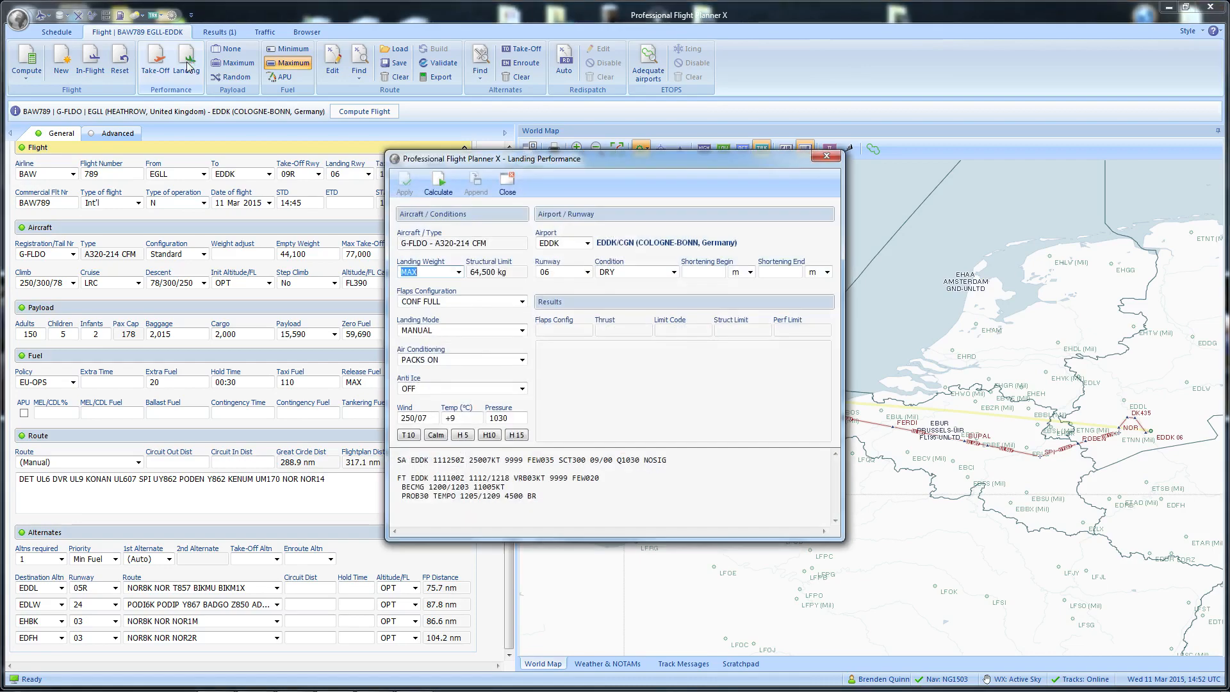
left_click_drag(602, 170, 650, 139)
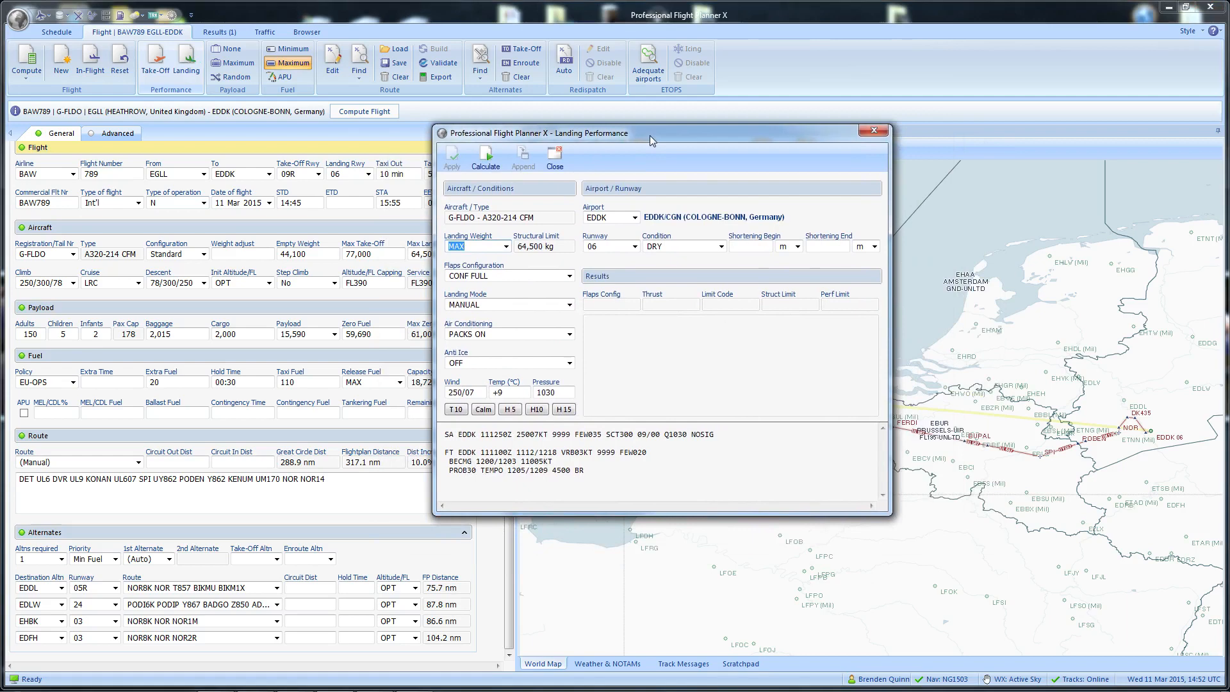
left_click(569, 276)
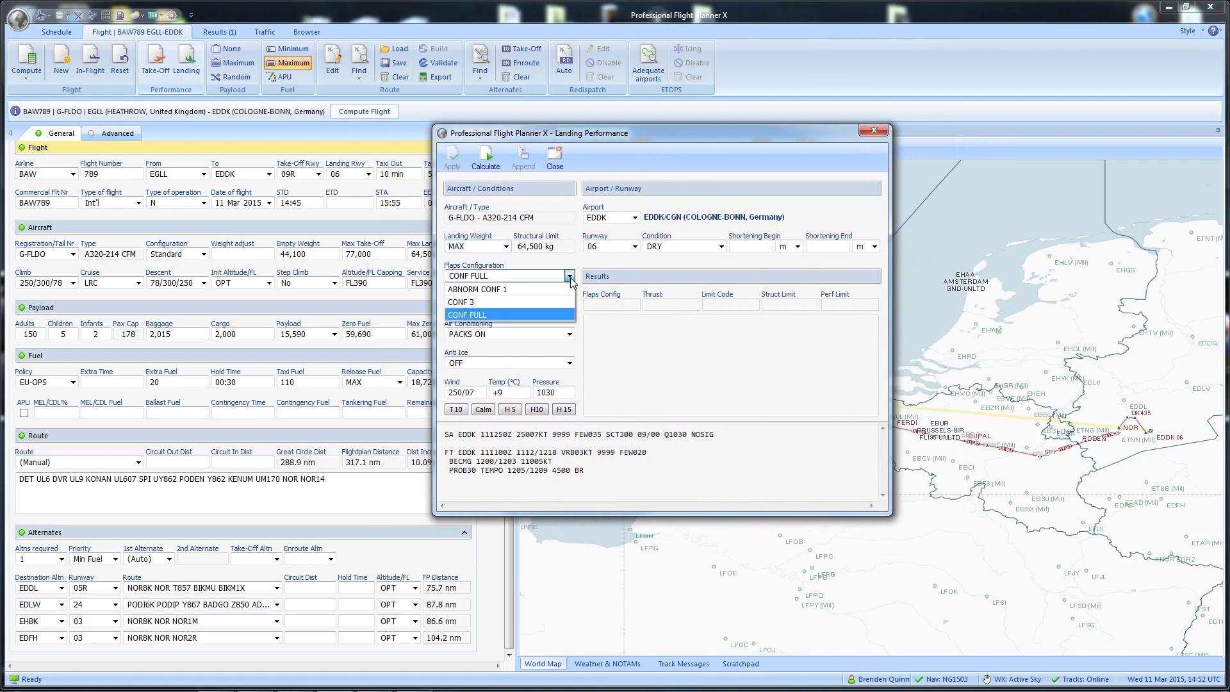
left_click(470, 314)
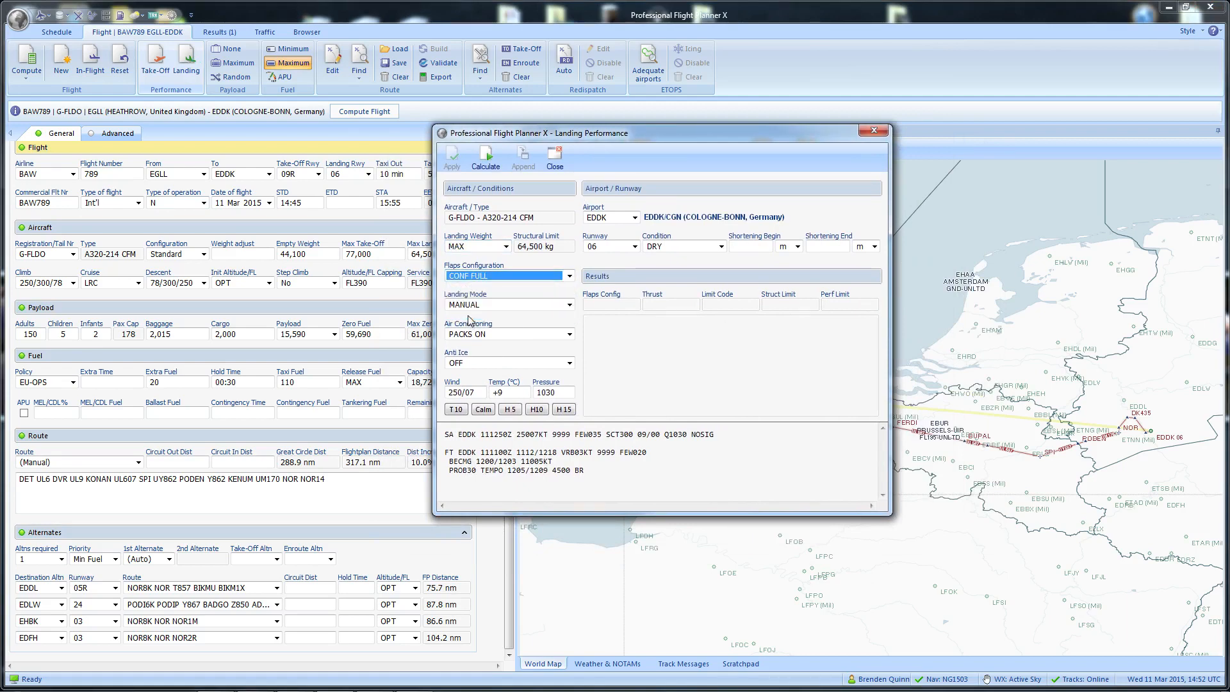
left_click(570, 305)
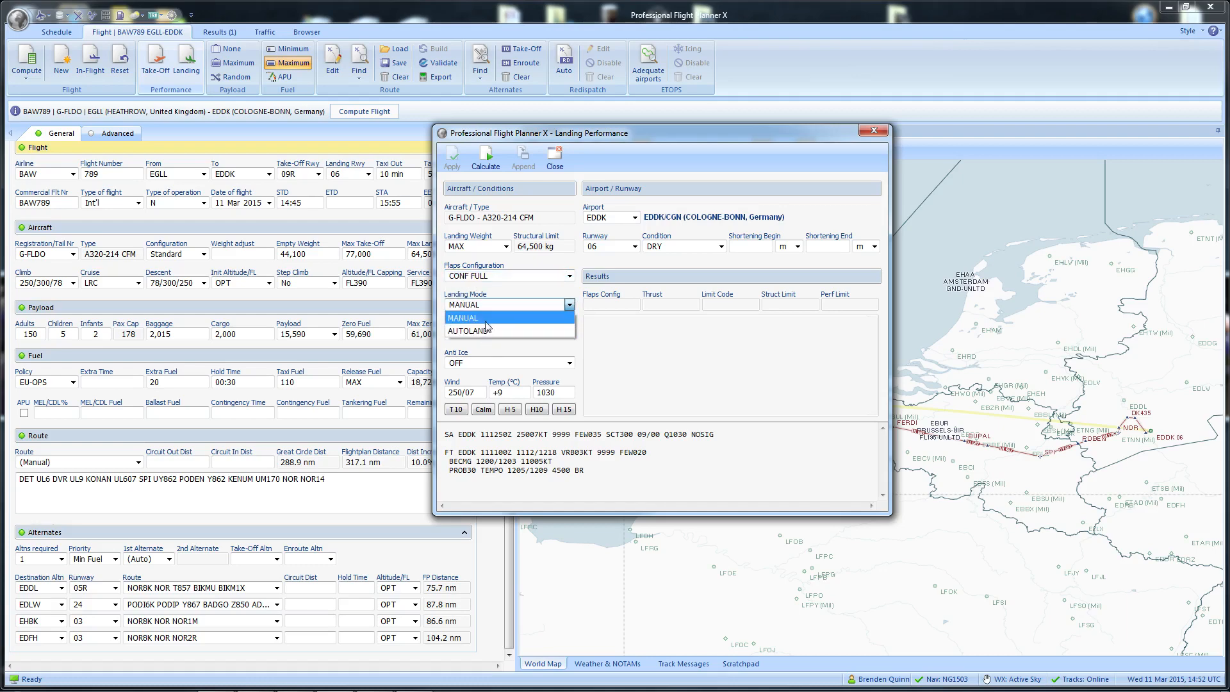
left_click(488, 322)
left_click(569, 334)
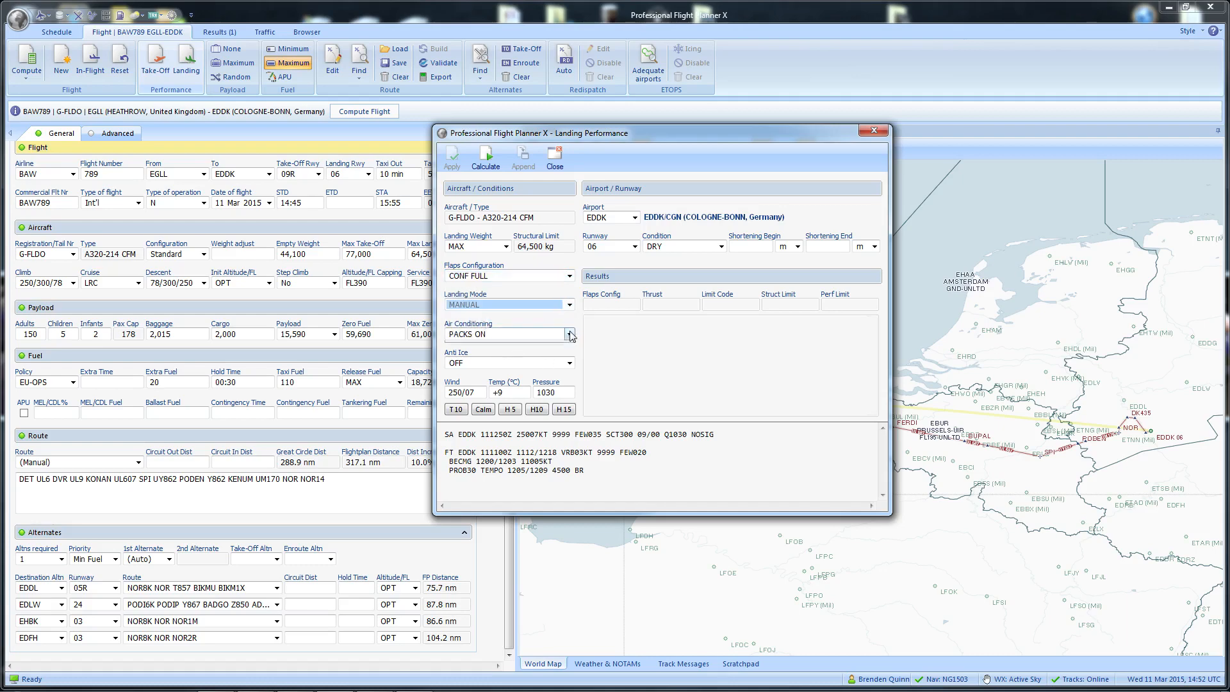
left_click(564, 344)
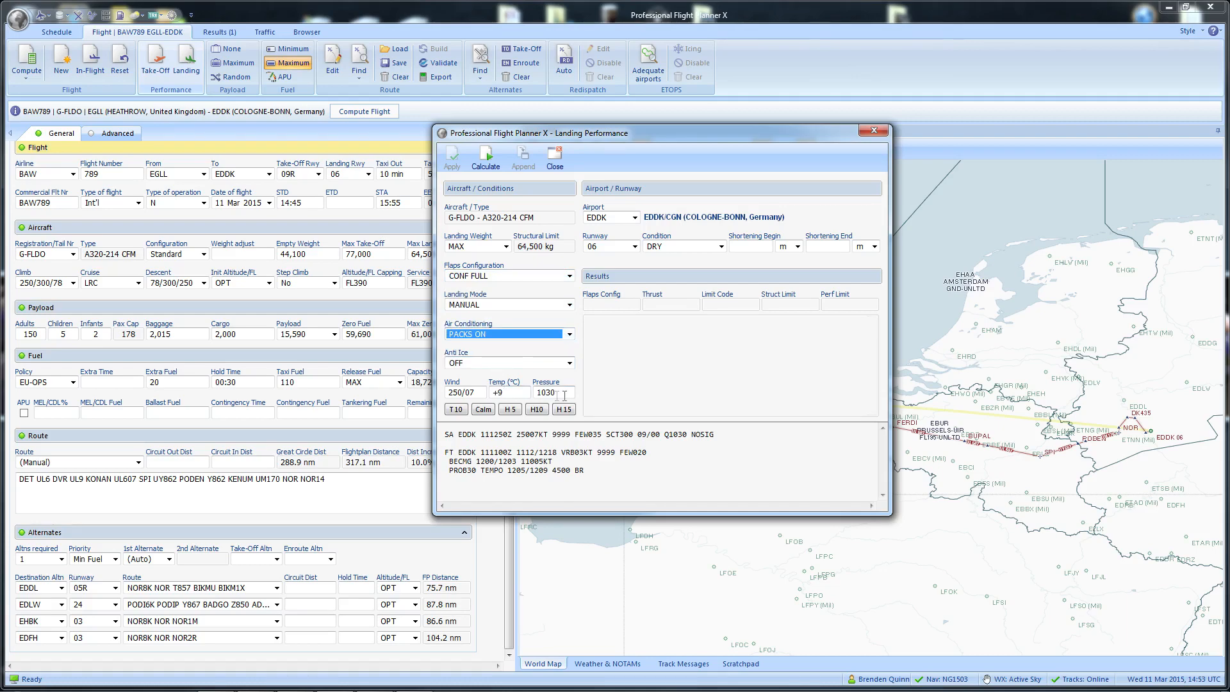
Step: Set the condition of EDDK runway 06 to WET and calculate the landing performance
left_click(721, 246)
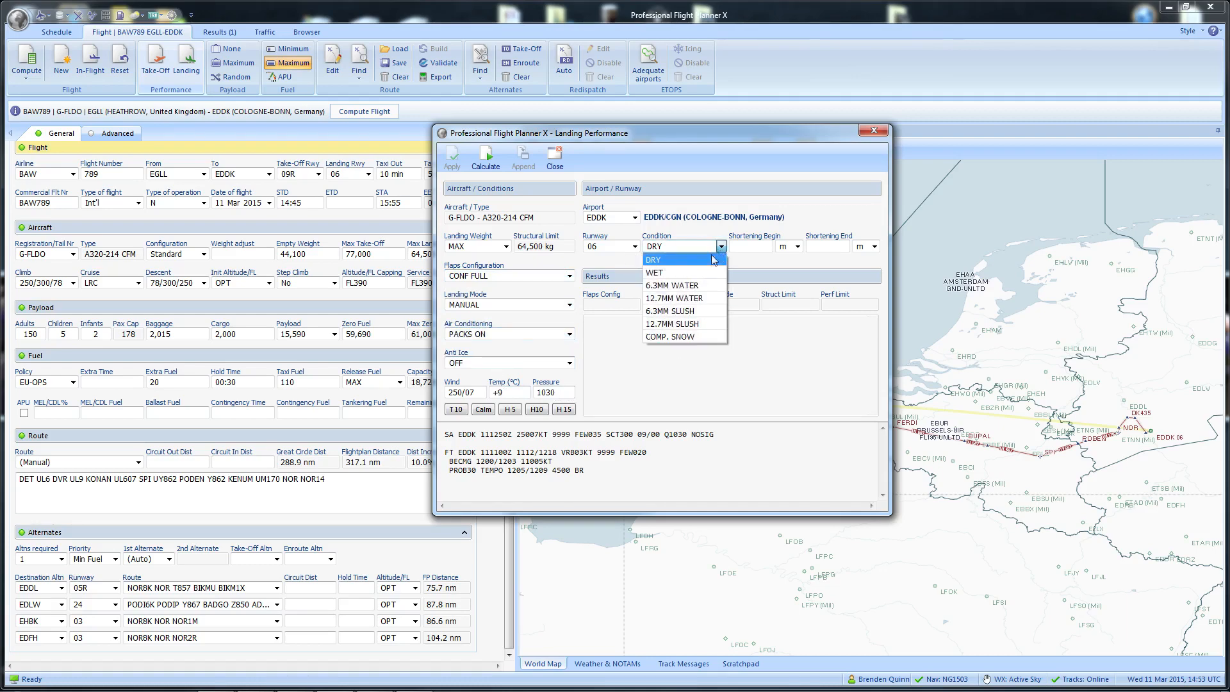
left_click(679, 273)
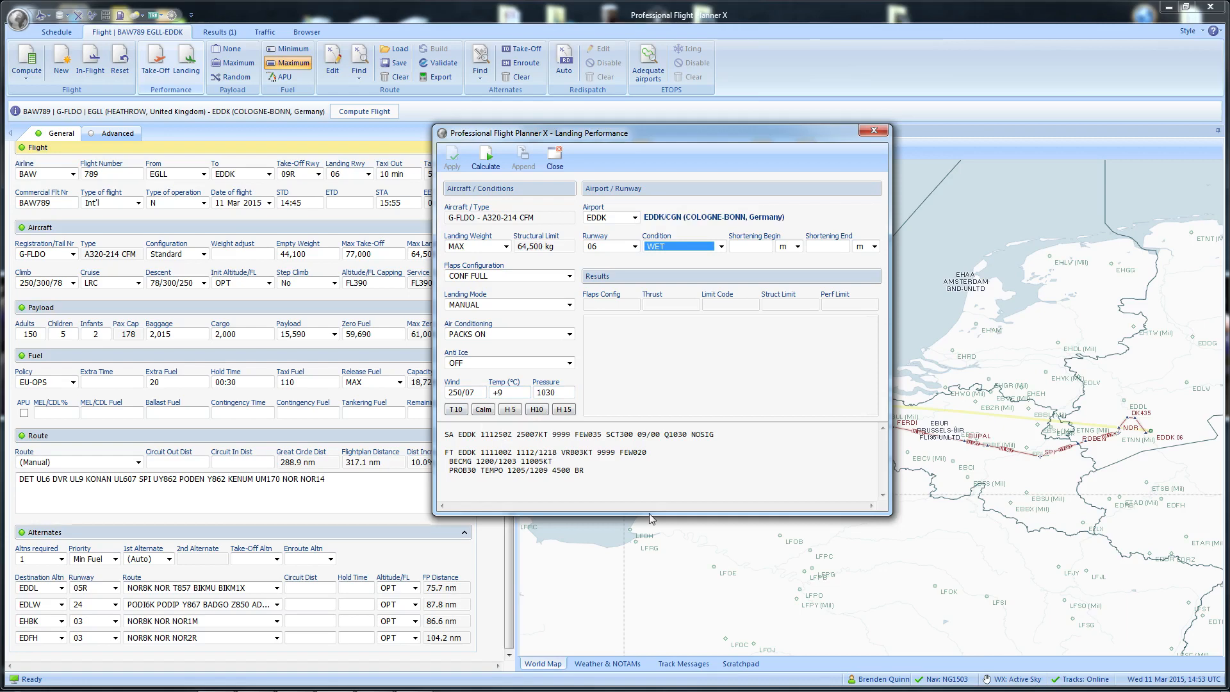
left_click(486, 156)
left_click(486, 157)
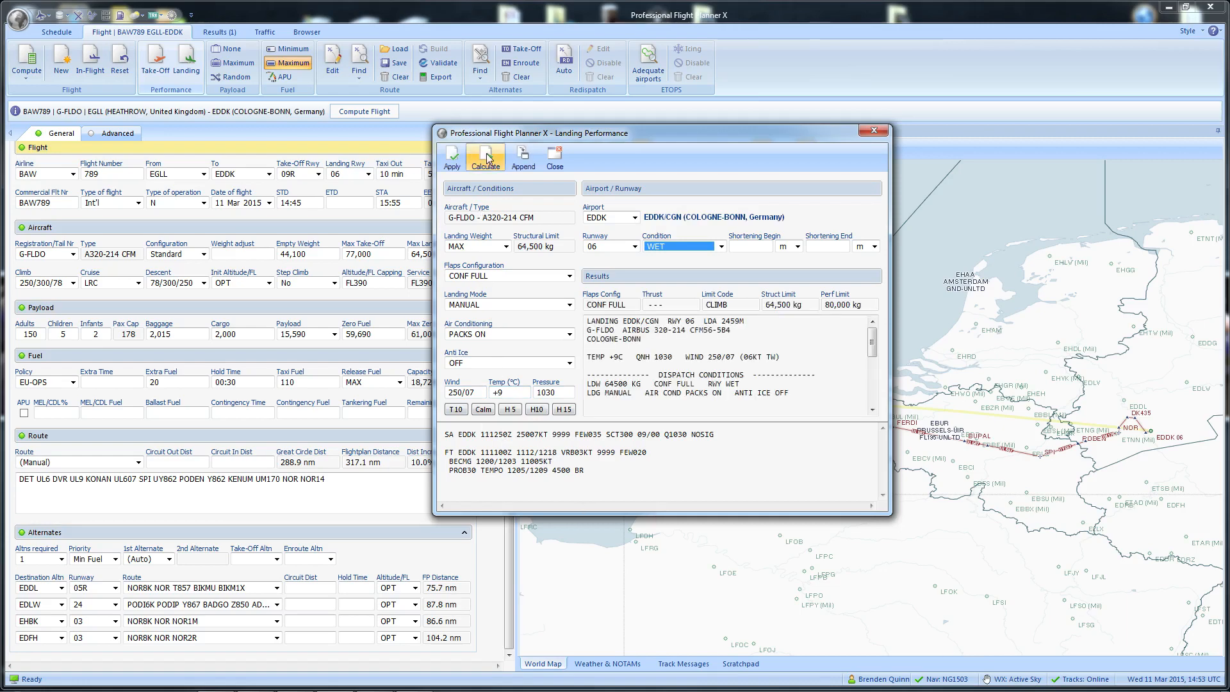
Step: Review the VREF and VAPP speeds in the landing report and apply the landing performance to the flight
left_click_drag(751, 134, 702, 96)
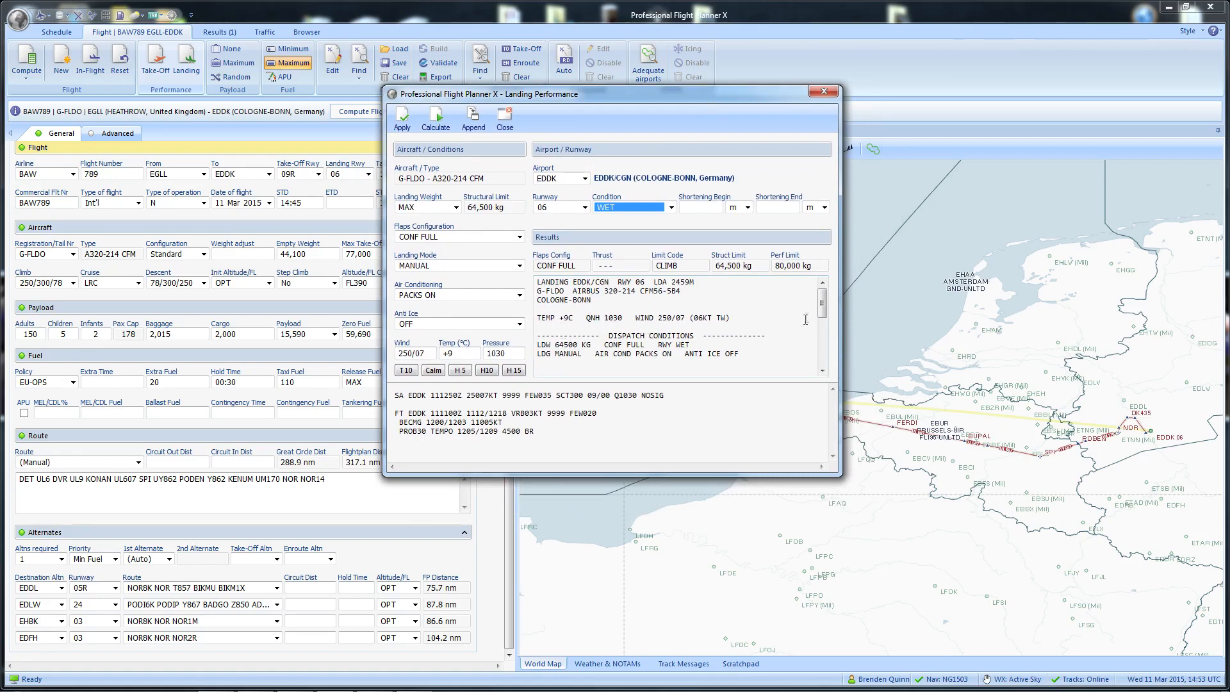
left_click_drag(823, 311, 827, 320)
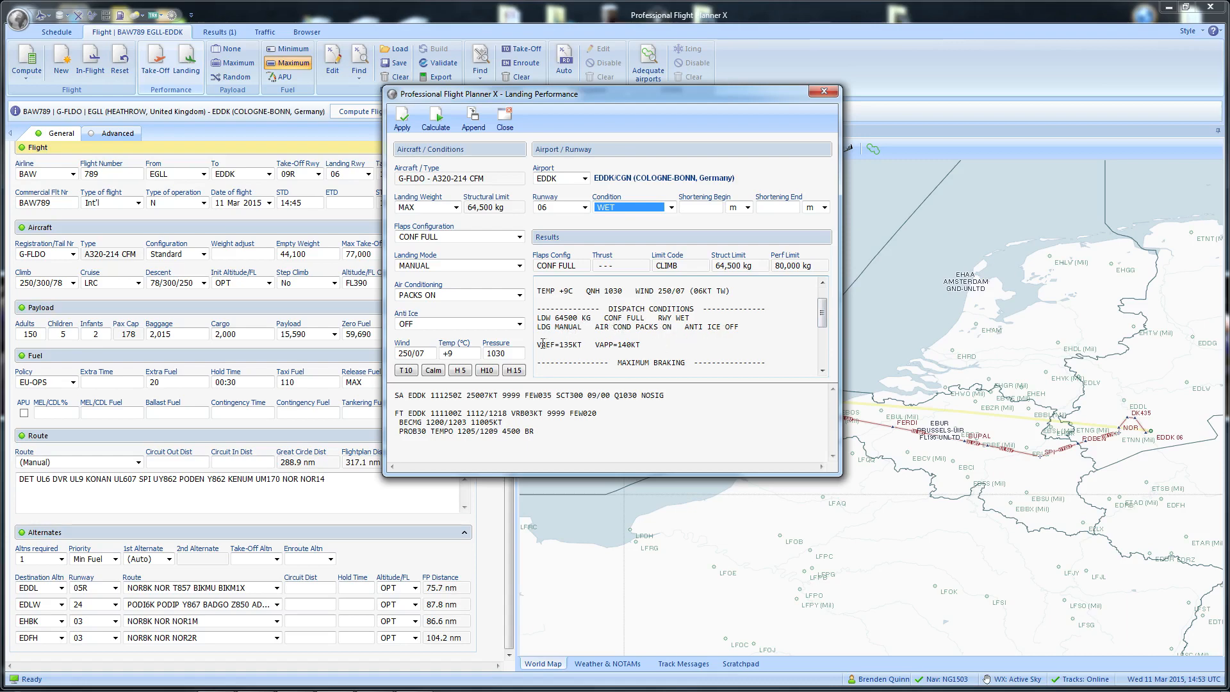
left_click_drag(538, 344, 642, 345)
left_click(659, 345)
left_click(706, 350)
left_click(402, 118)
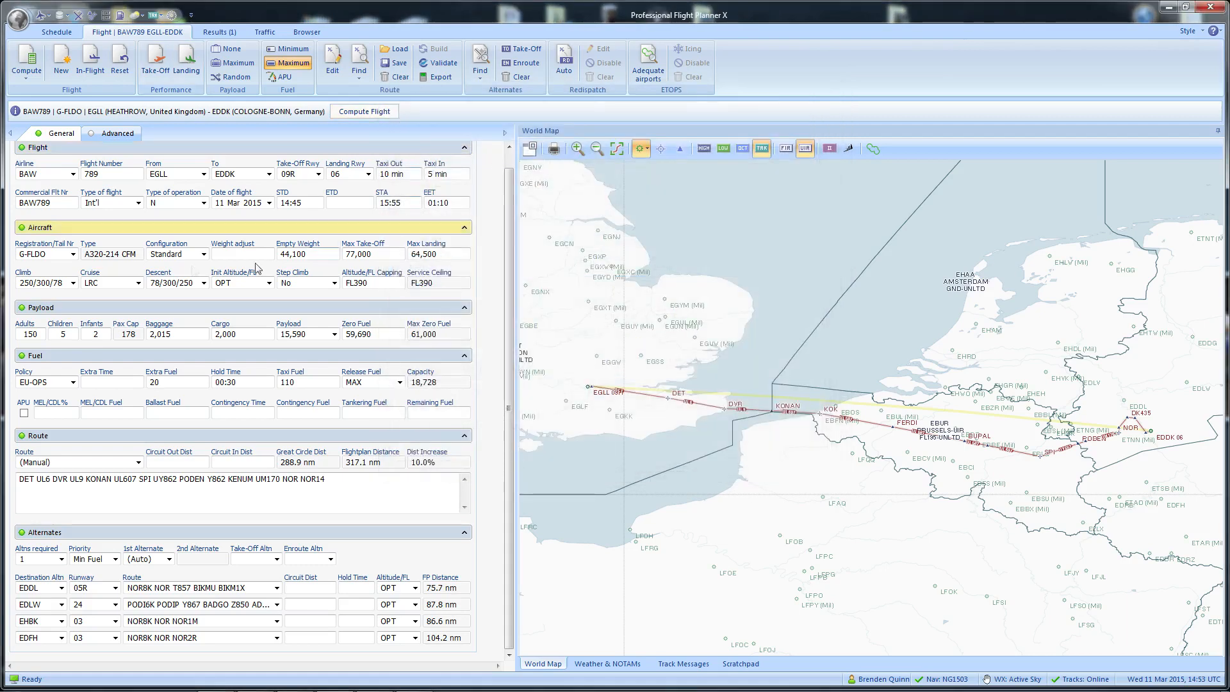
Step: Compute flight BAW789 and show the flight plan of the new LRC result
left_click(378, 111)
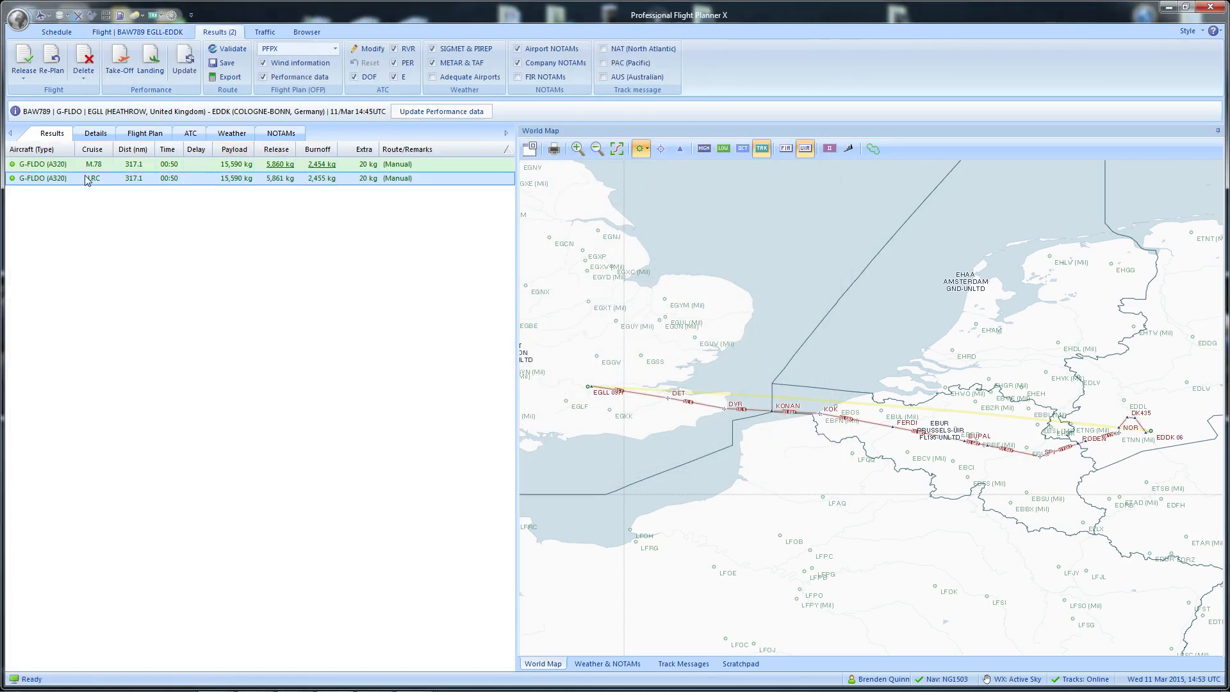
left_click(95, 133)
left_click(135, 133)
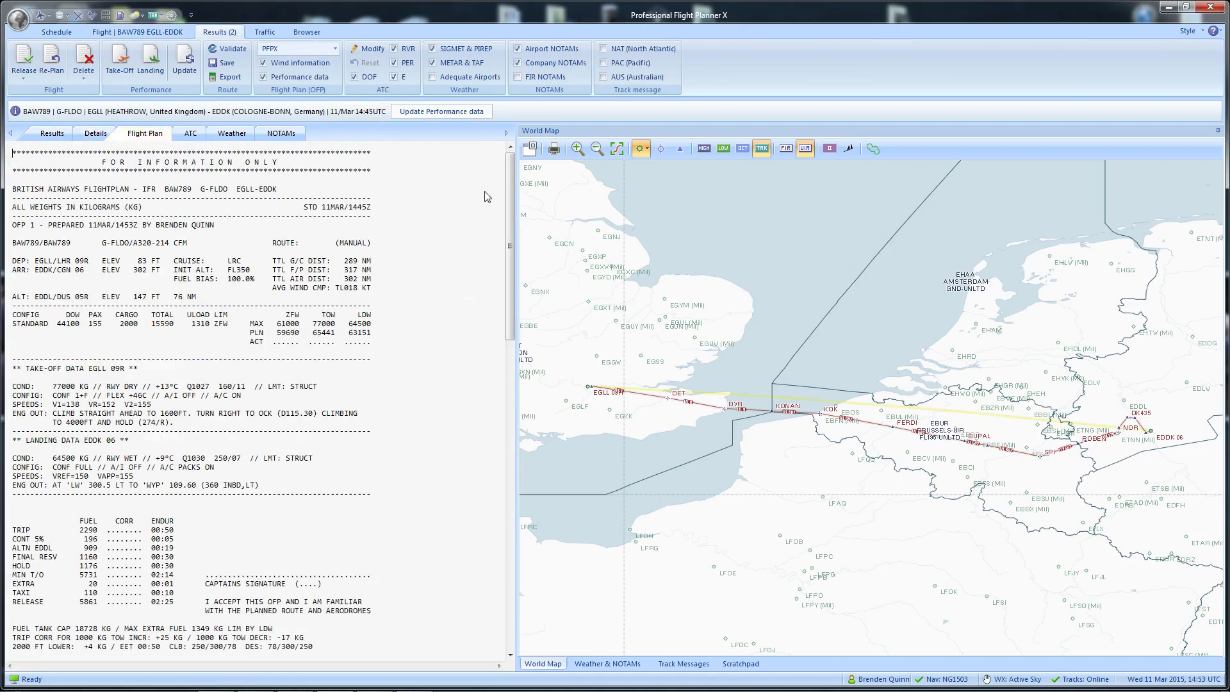
Step: Check the flight plan of the older M.78 cruise result and delete that result from the list
left_click(52, 133)
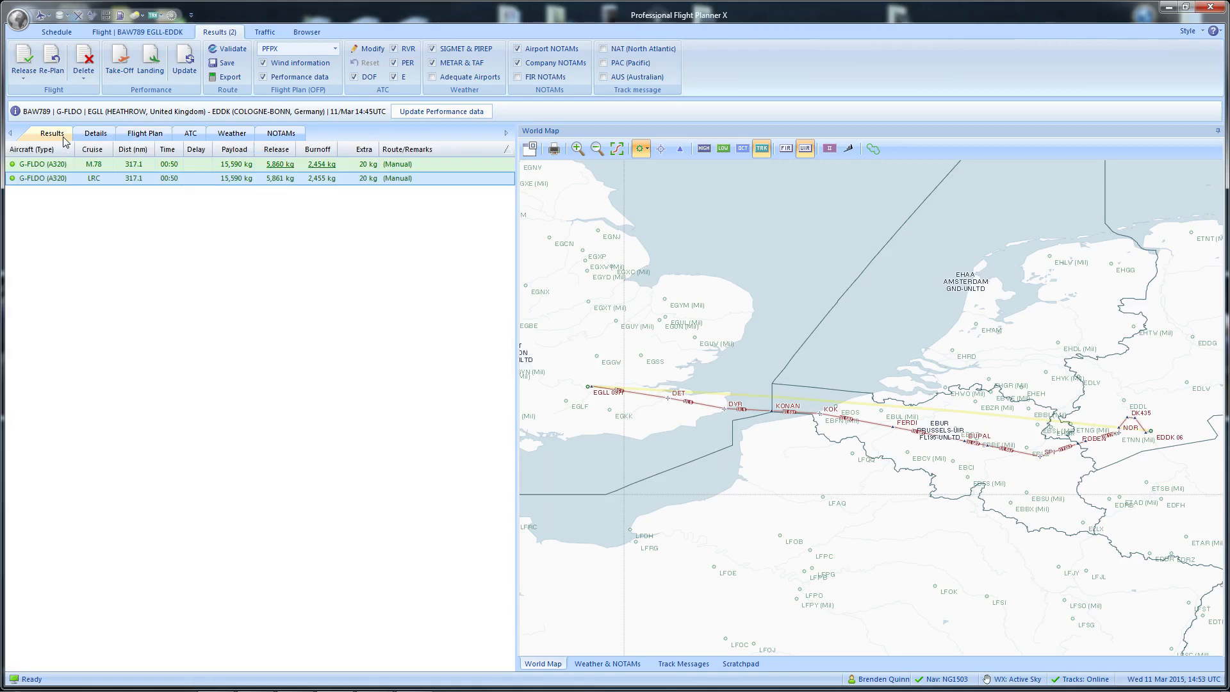
left_click(93, 165)
left_click(124, 178)
left_click(115, 165)
left_click(137, 134)
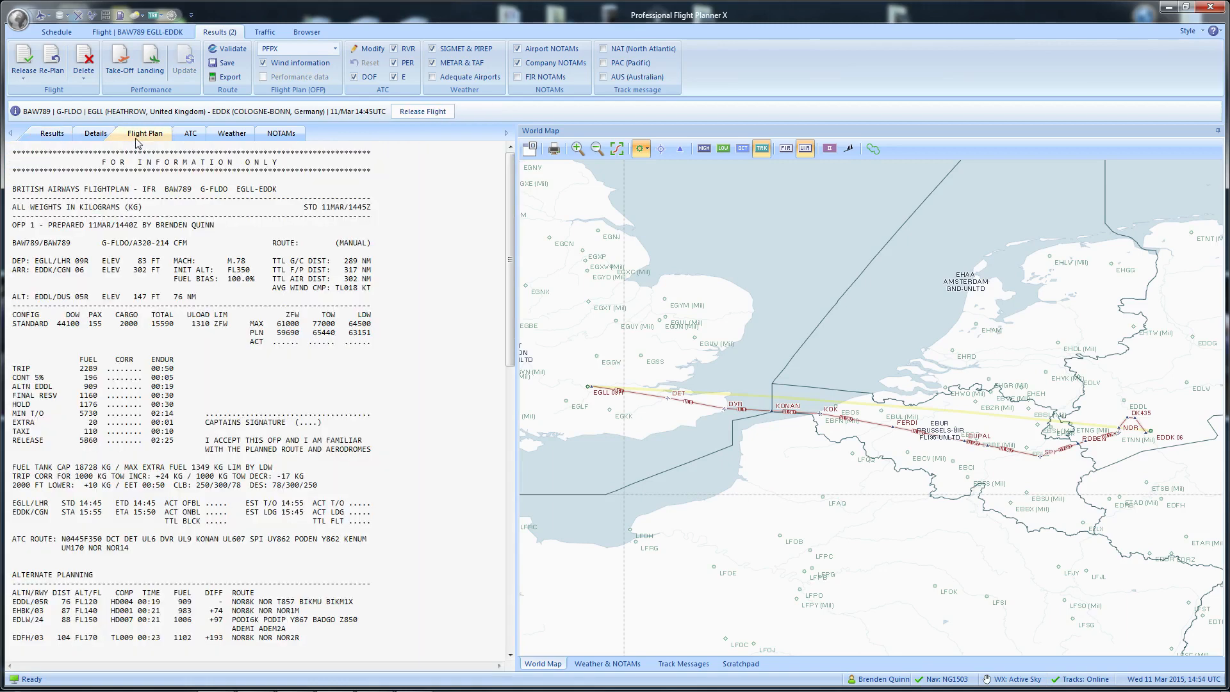
left_click(52, 133)
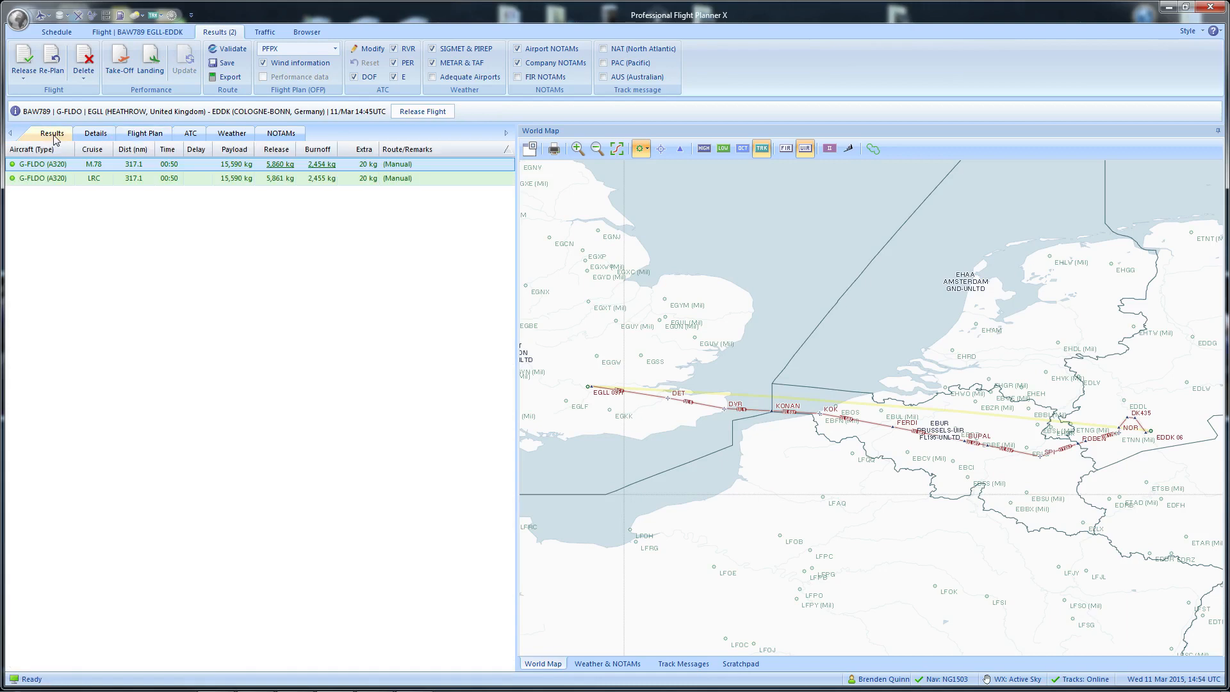
right_click(115, 165)
left_click(148, 219)
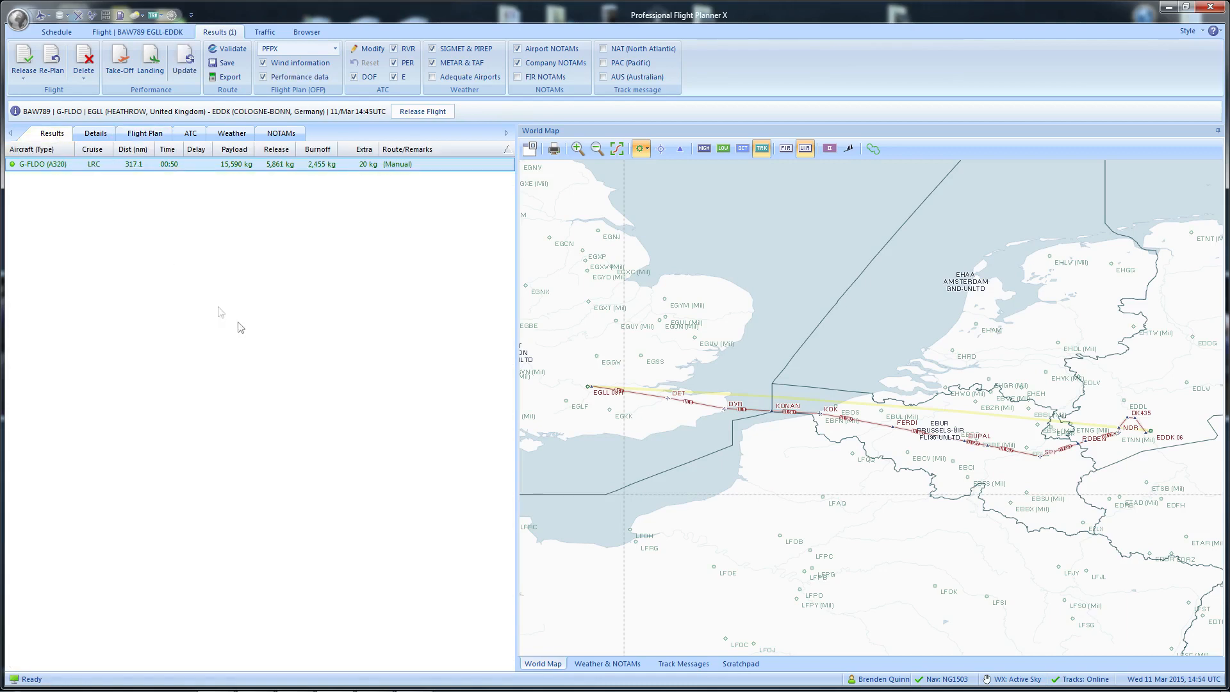
Step: Review the fuel and load details and the flight plan of the remaining LRC result
left_click(102, 164)
left_click(97, 134)
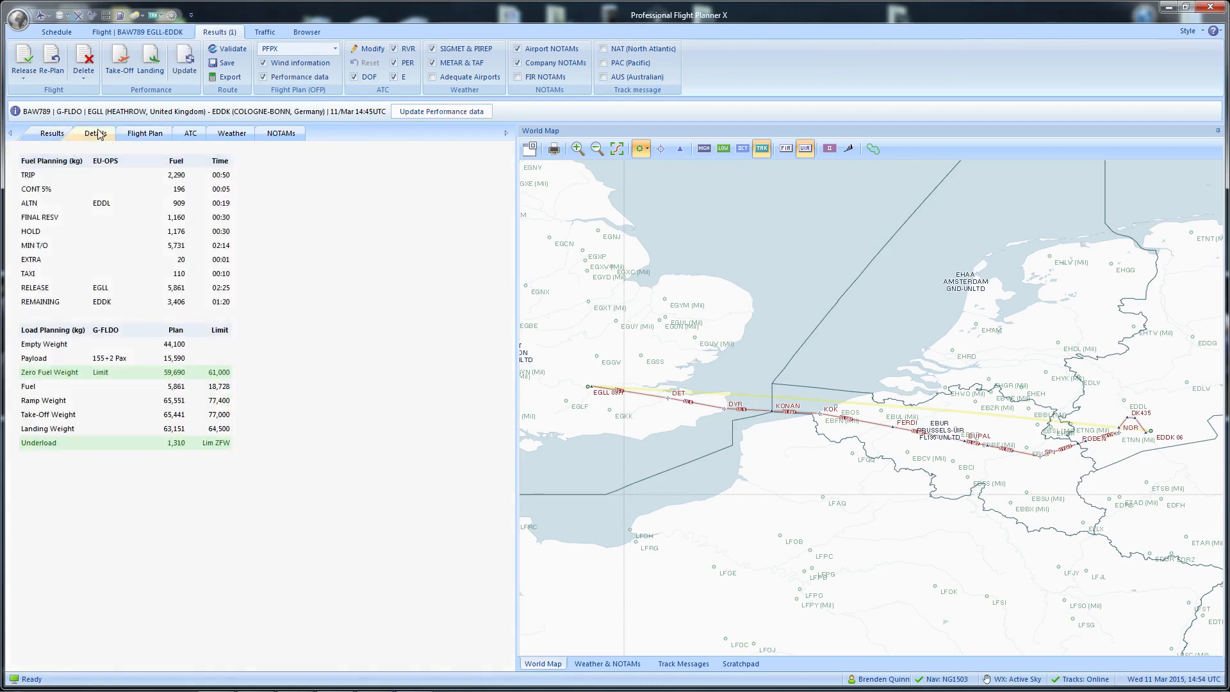
left_click(145, 133)
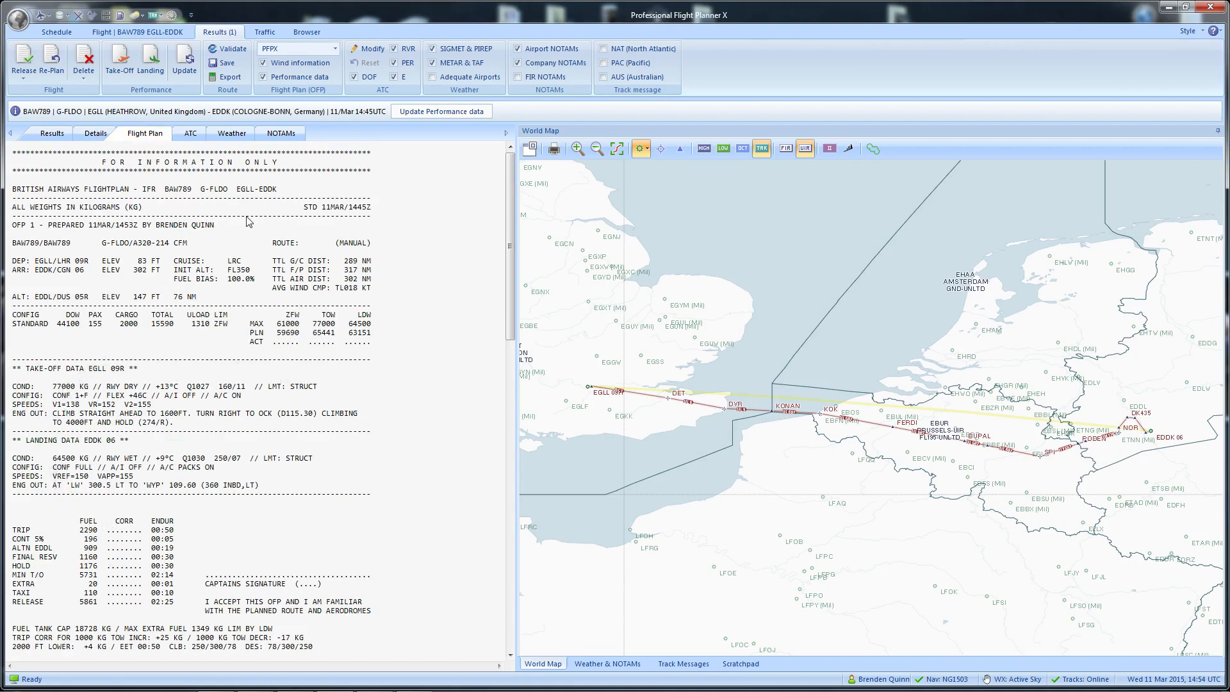
Step: Open in-flight replanning from the planning form of BAW789 and look at the aircraft position choices
left_click(147, 32)
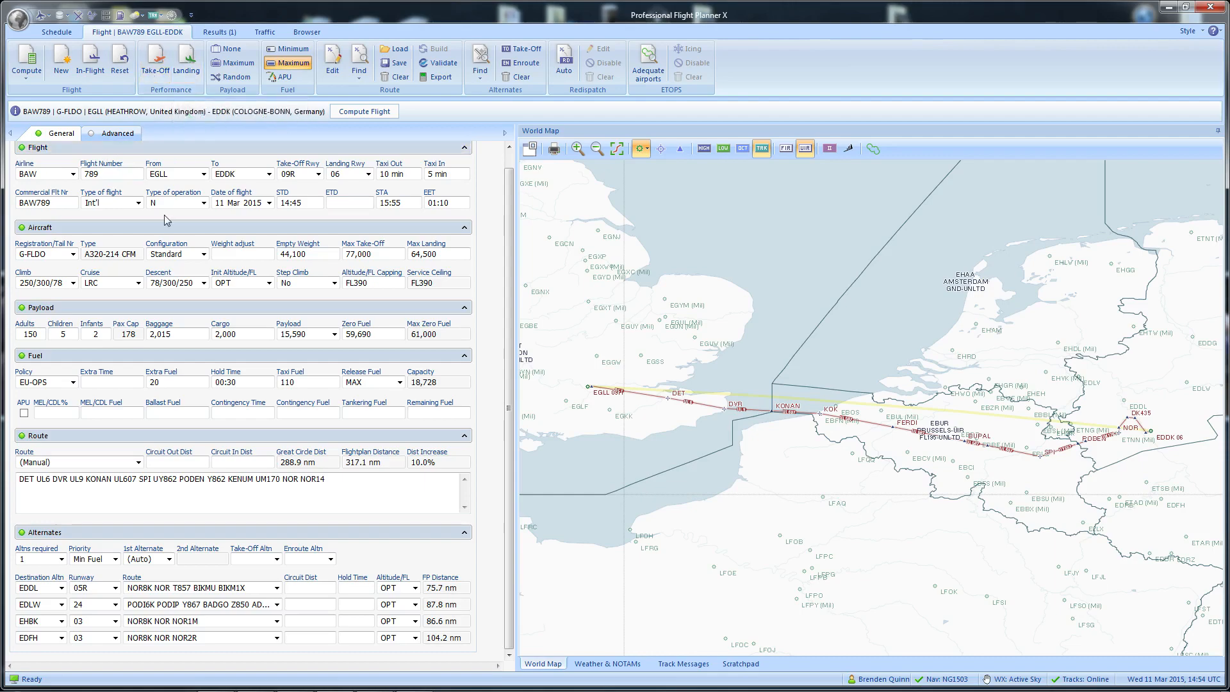
left_click(93, 64)
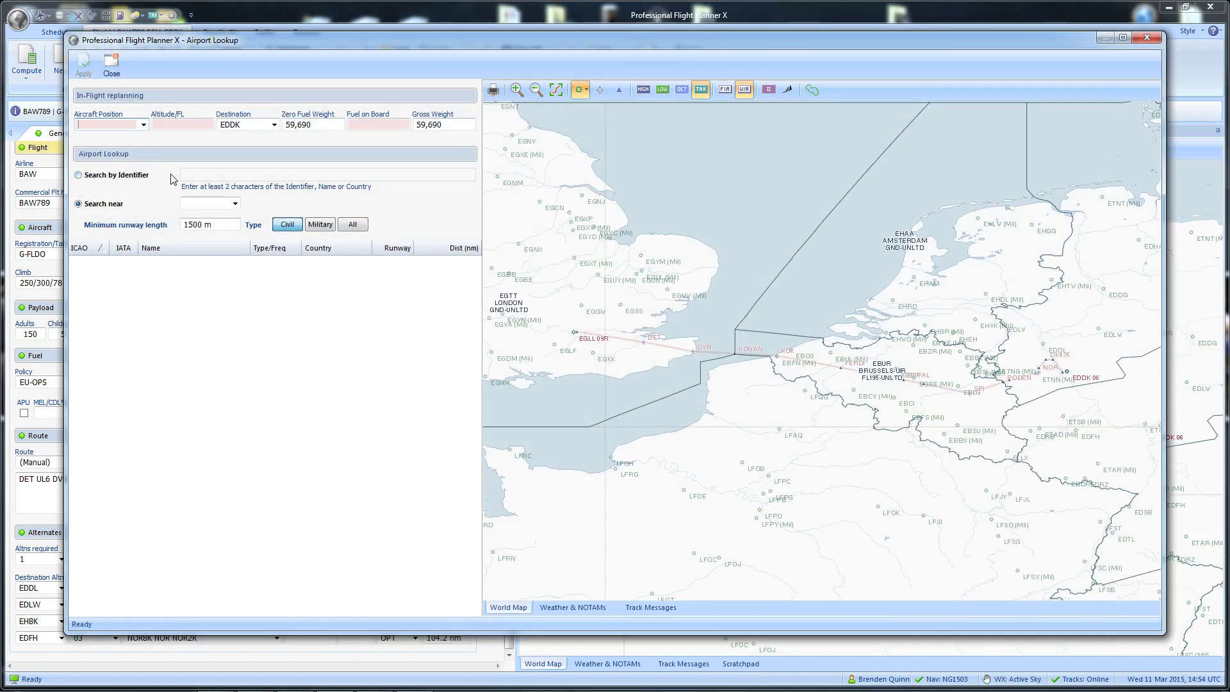
left_click(143, 124)
left_click(143, 124)
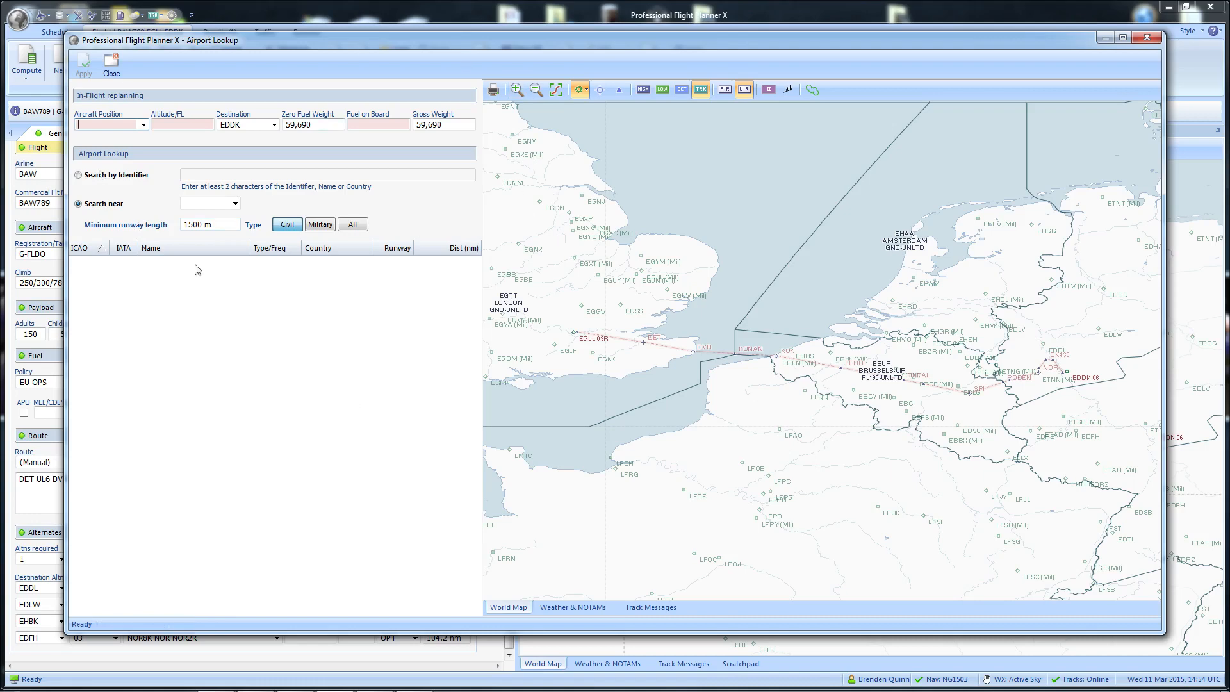
Step: Leave in-flight replanning, update the performance data of the BAW789 result and release the flight
left_click(114, 66)
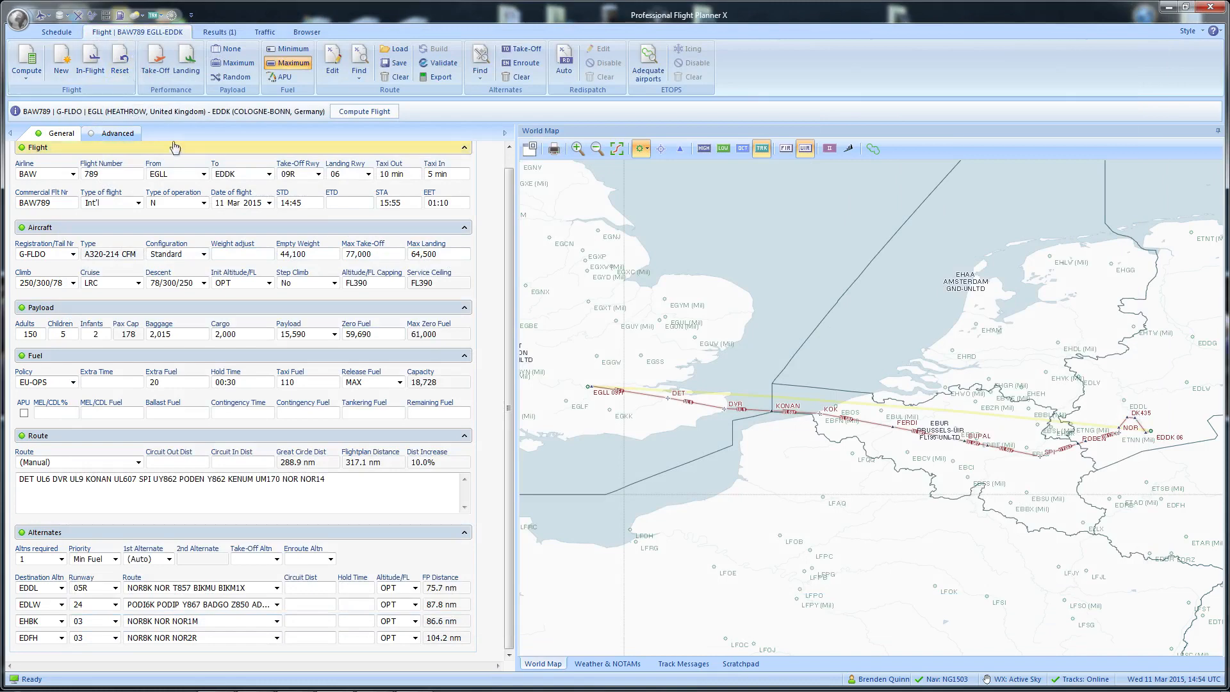
left_click(220, 32)
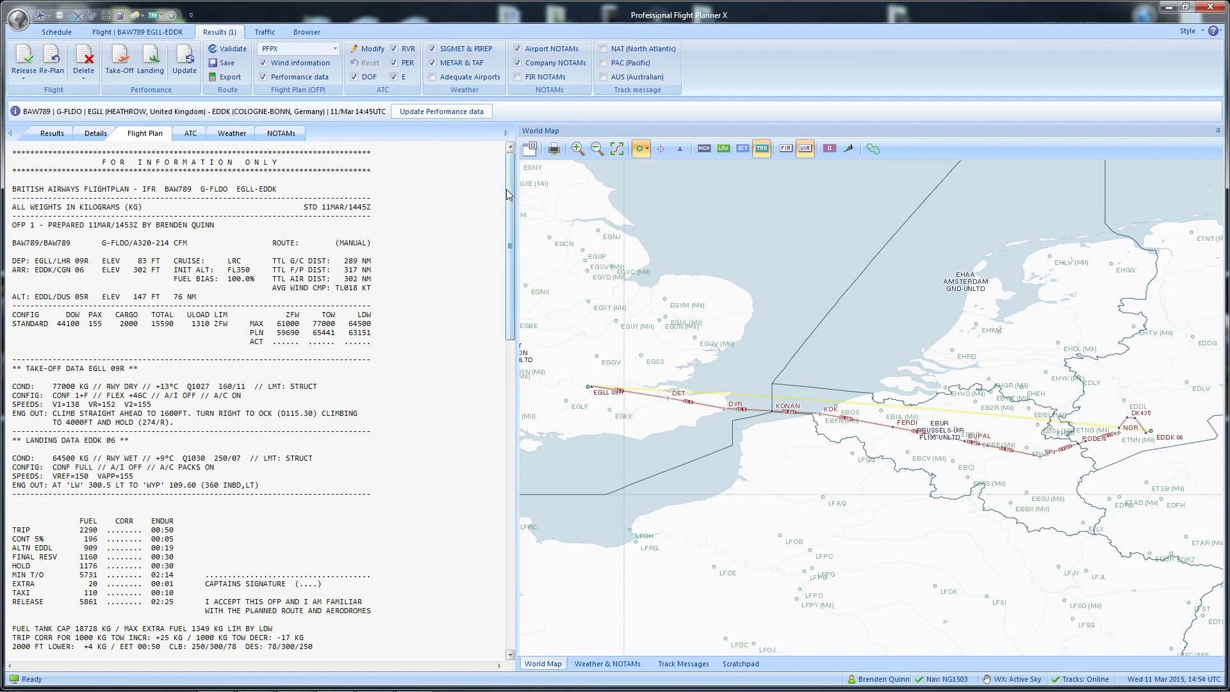
mouse_move(511, 192)
left_mouse_down()
mouse_move(521, 441)
mouse_move(516, 190)
left_mouse_up()
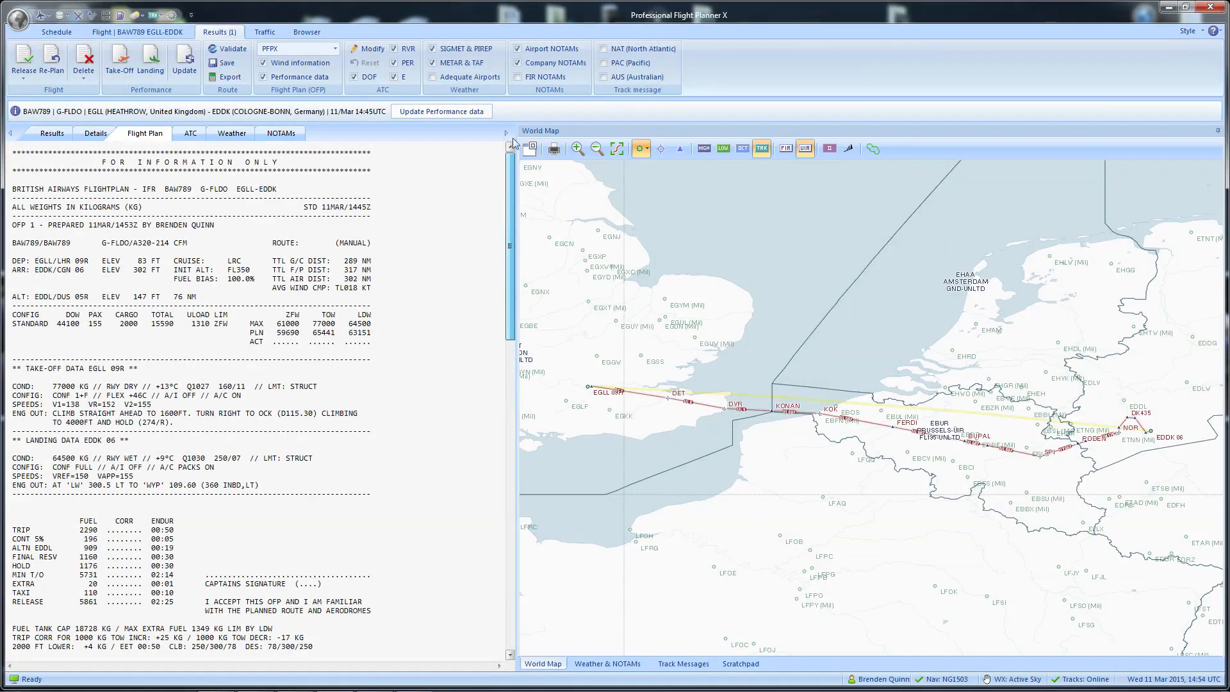
left_click(440, 111)
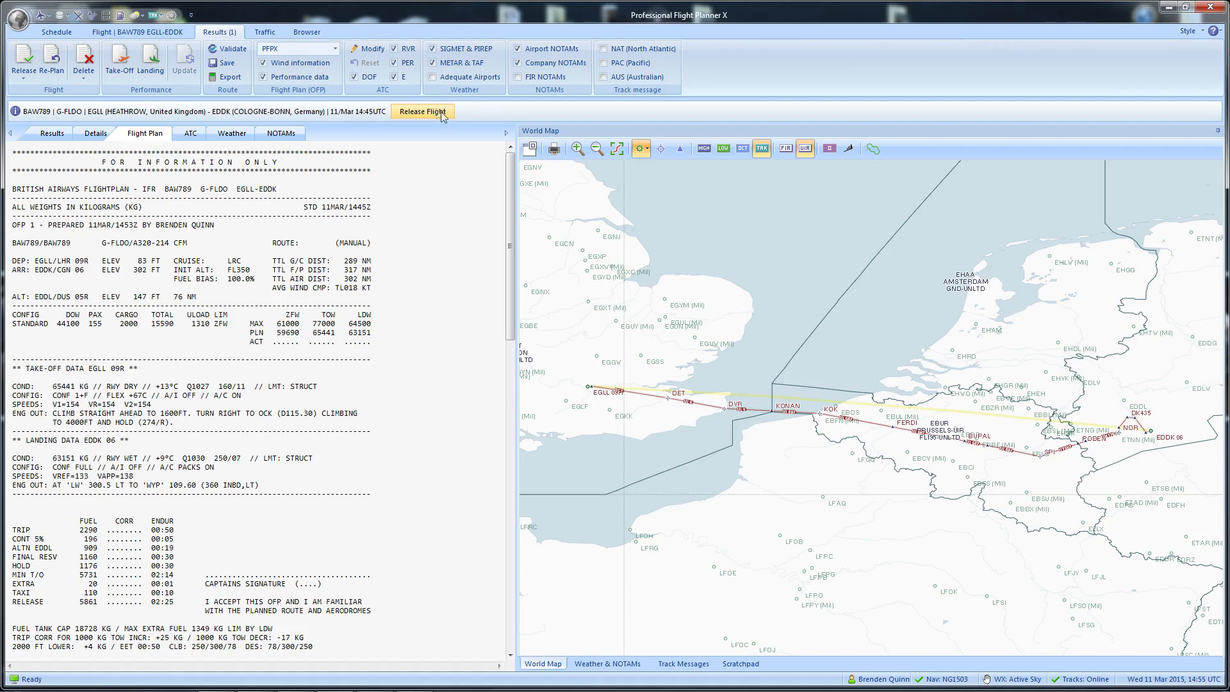
left_click(441, 111)
left_click(658, 383)
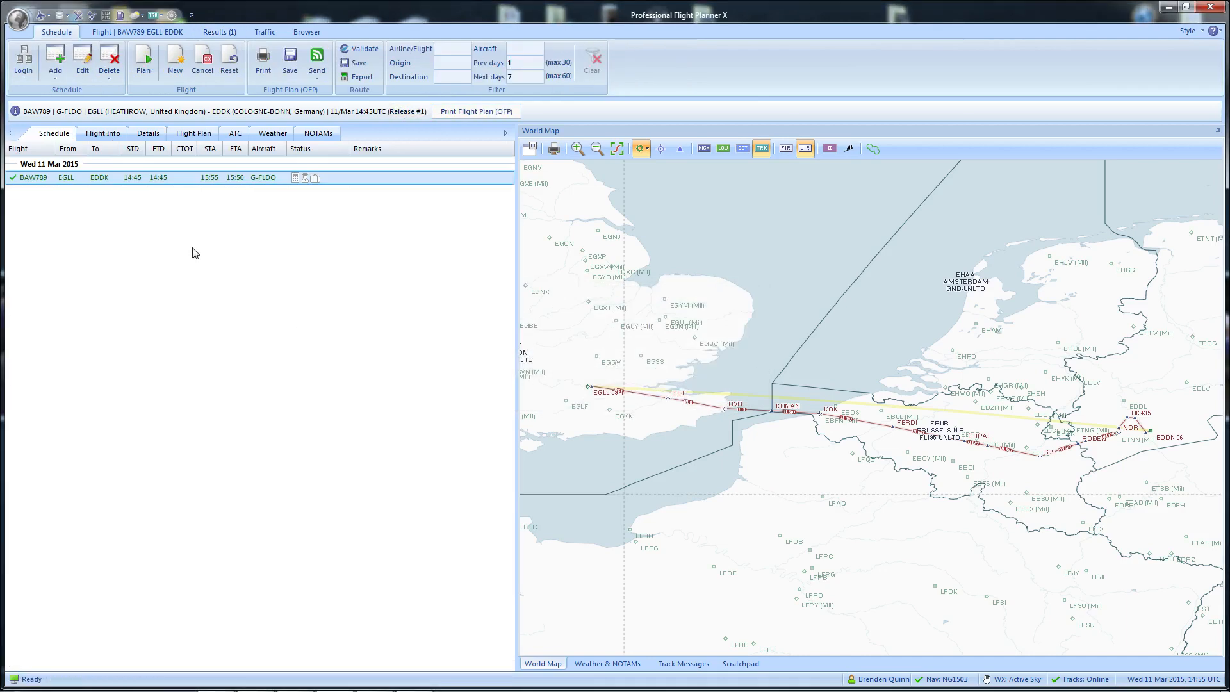
Step: Review the flight info, details and flight plan of the released BAW789 in the schedule
left_click(103, 133)
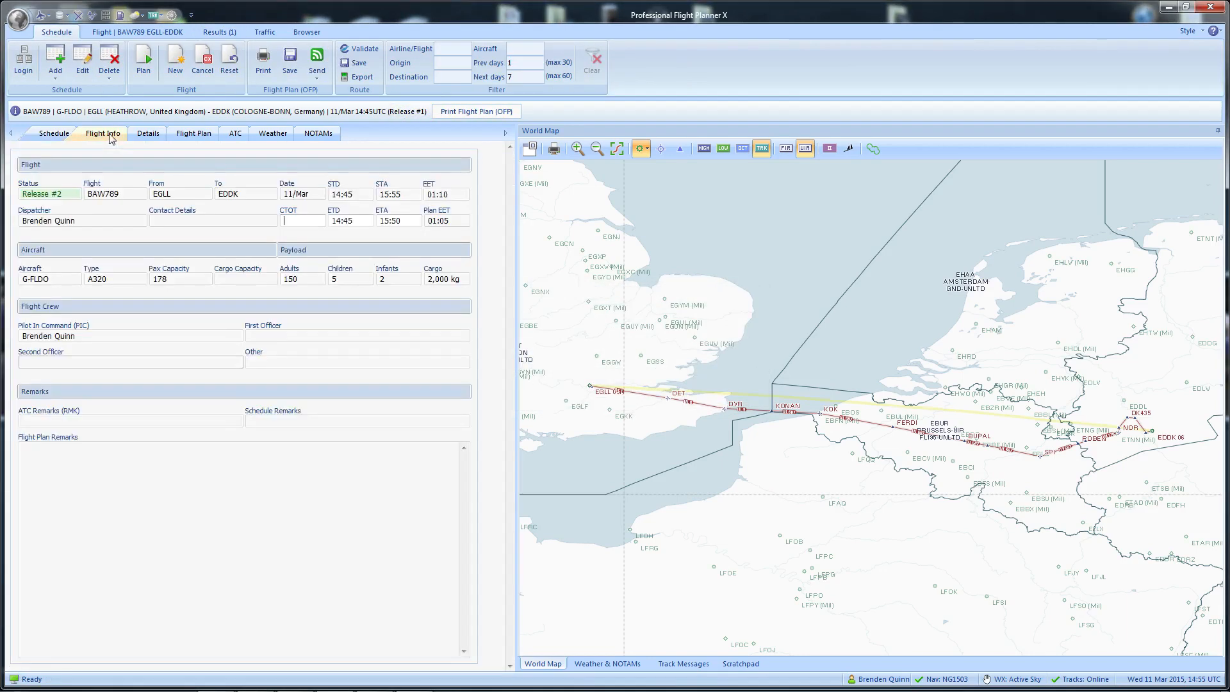
left_click(148, 135)
left_click(193, 133)
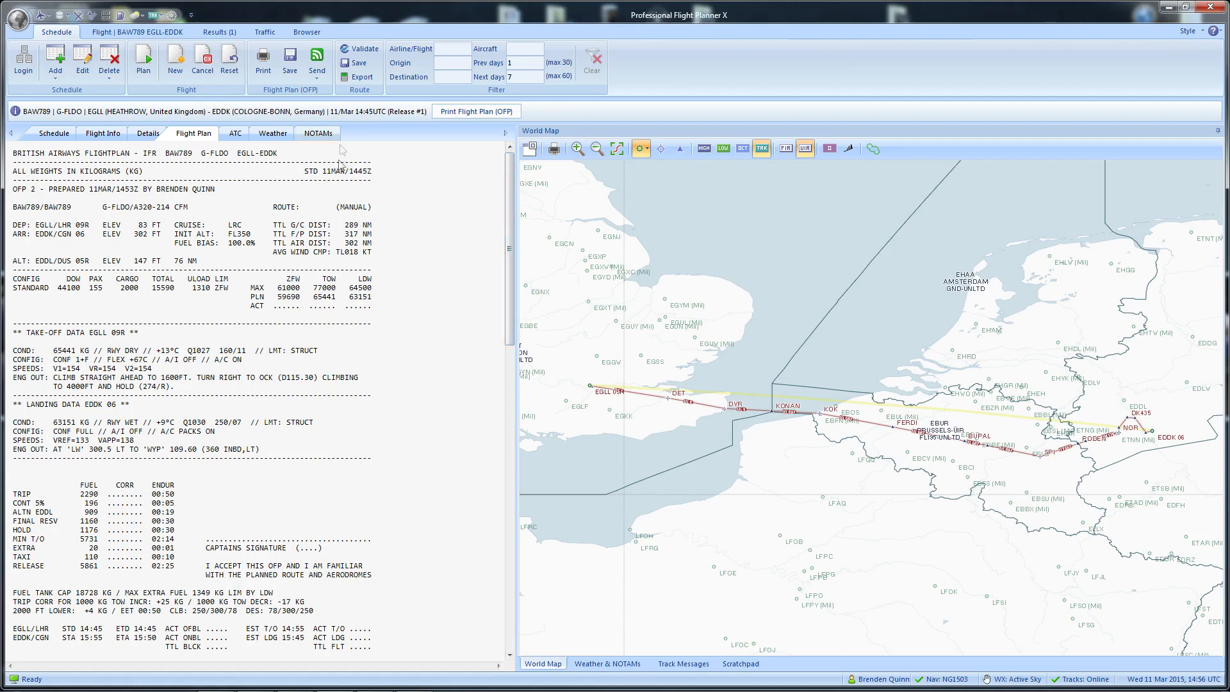
Step: Open the route export for BAW789 and look through the list of supported add-ons and their export locations
left_click(359, 77)
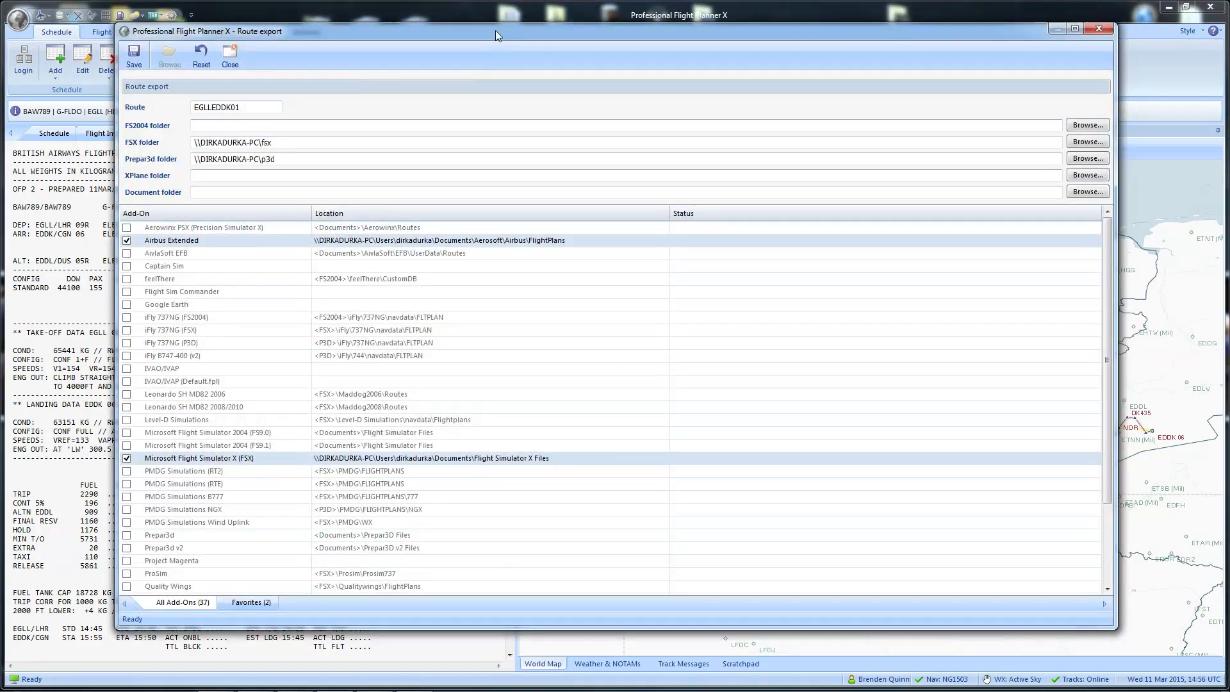
left_click_drag(498, 35, 538, 26)
left_click_drag(1153, 620, 960, 653)
left_click_drag(654, 22, 742, 14)
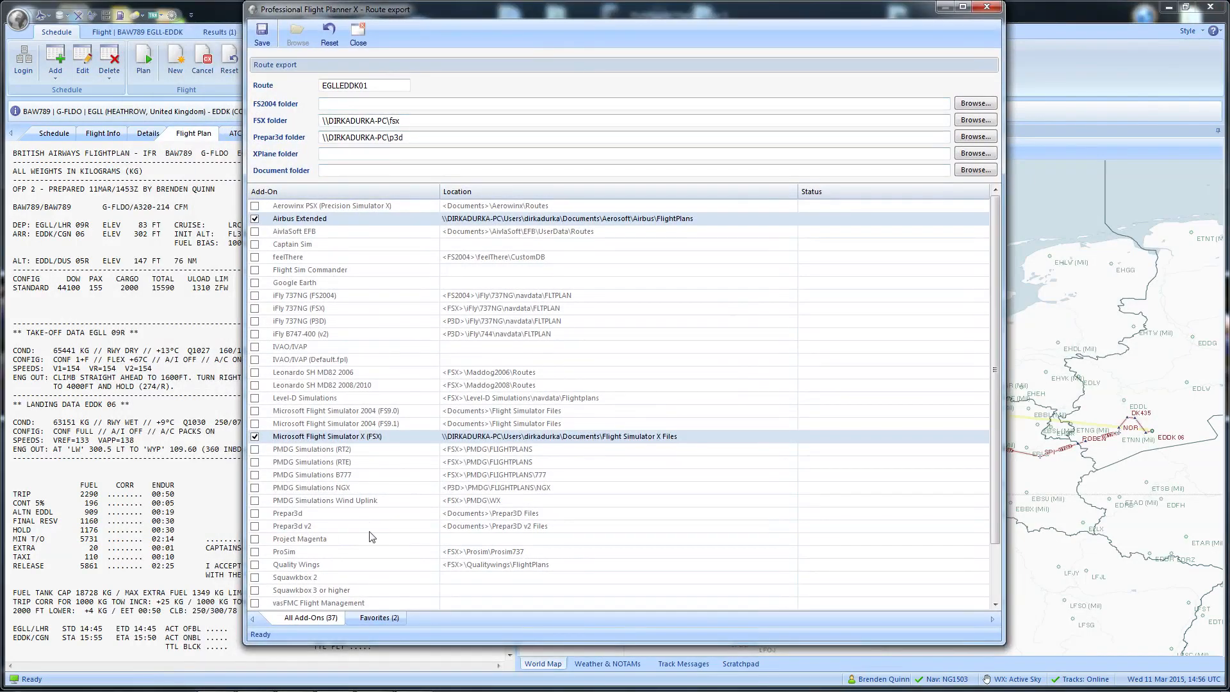
left_click_drag(997, 225, 1005, 282)
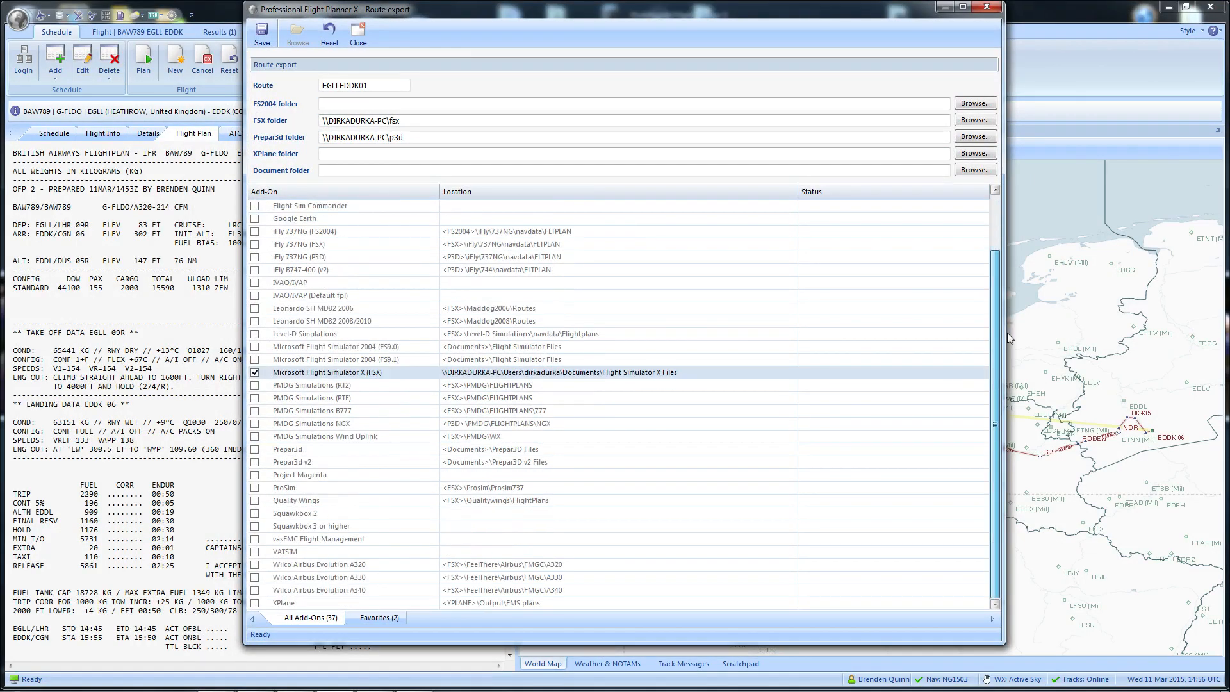
left_click_drag(1007, 332, 1003, 205)
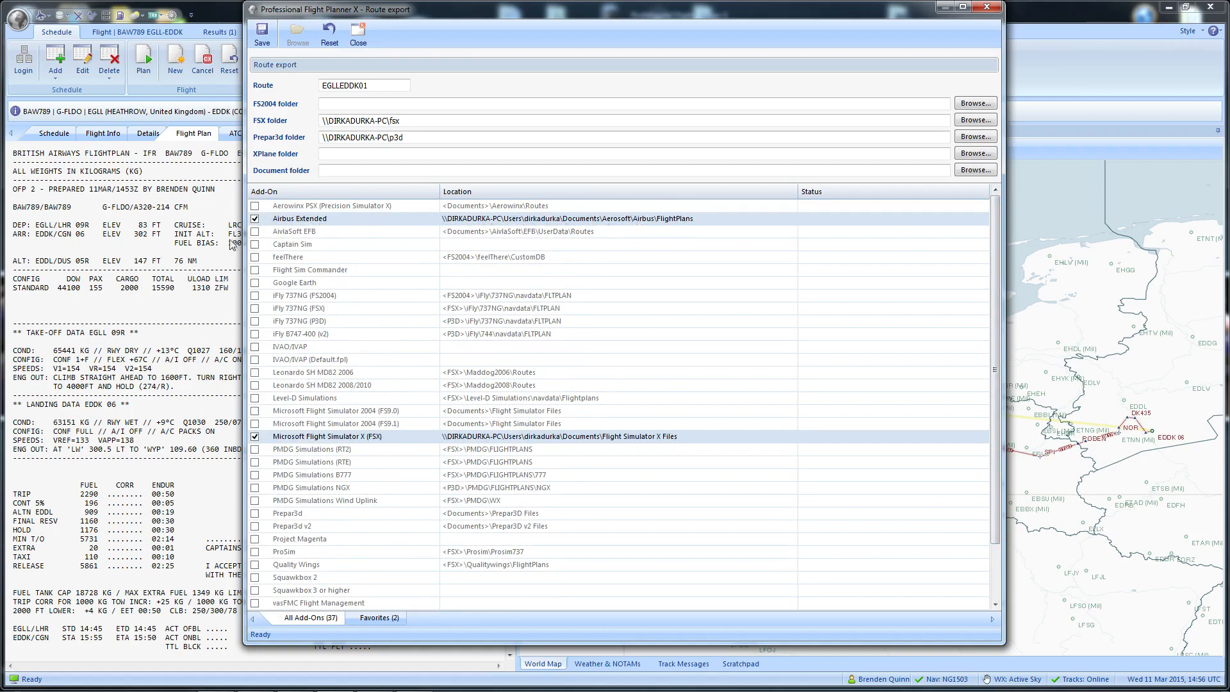
Step: Try out the export choices for Airbus Extended, Microsoft Flight Simulator X (FSX) and Level-D Simulations, and close the route export without saving
left_click(255, 218)
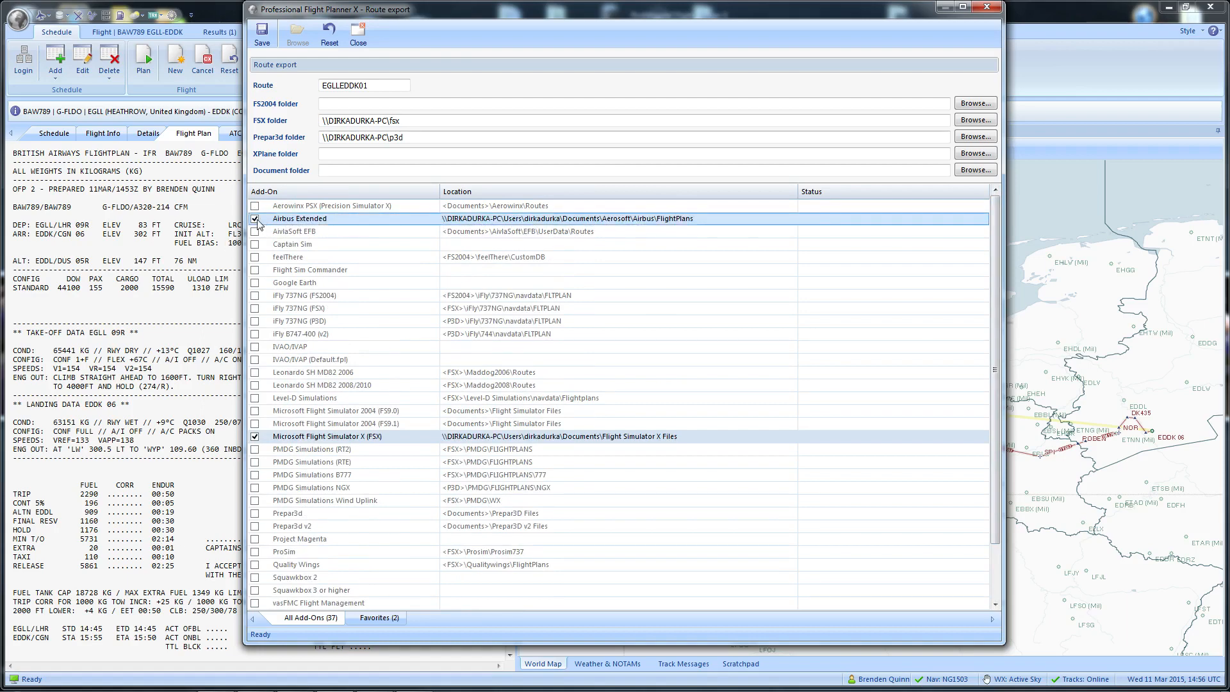
left_click(255, 437)
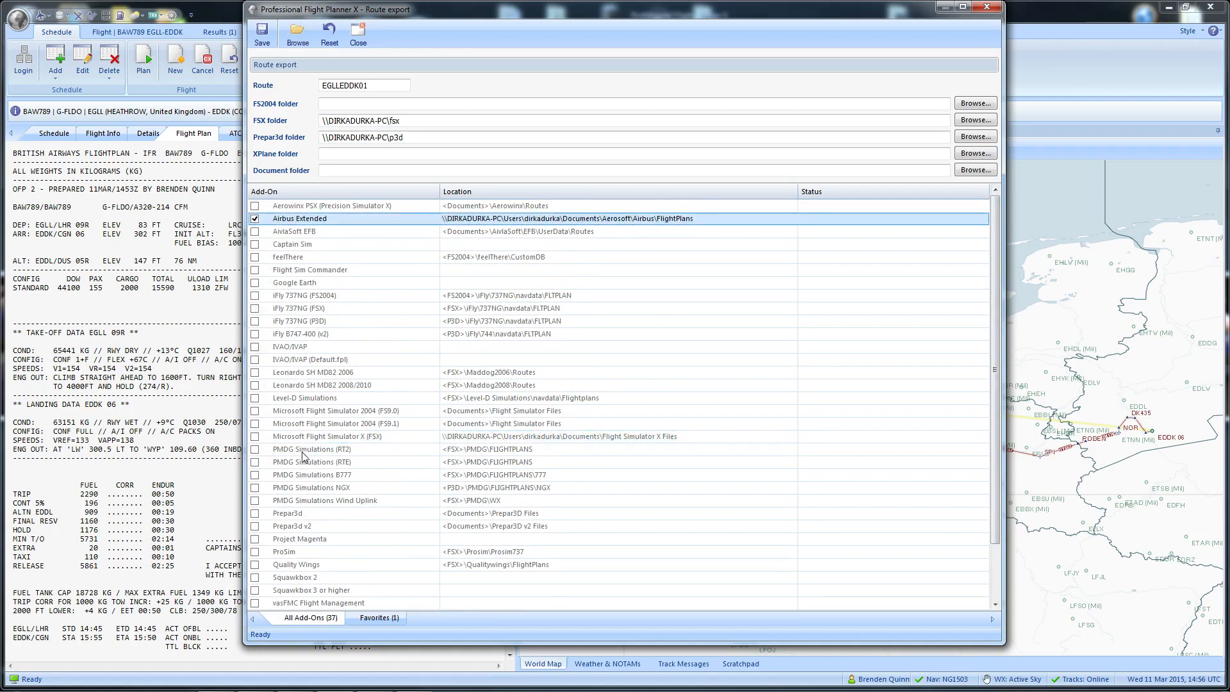
left_click(255, 436)
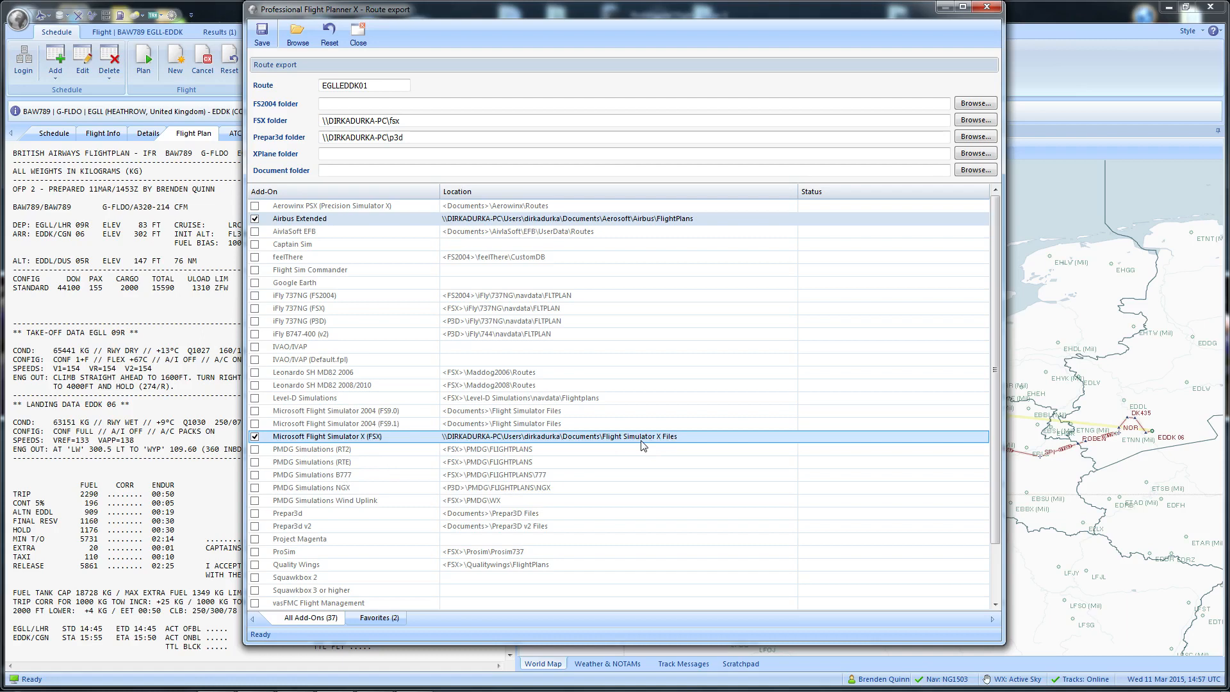
left_click(255, 219)
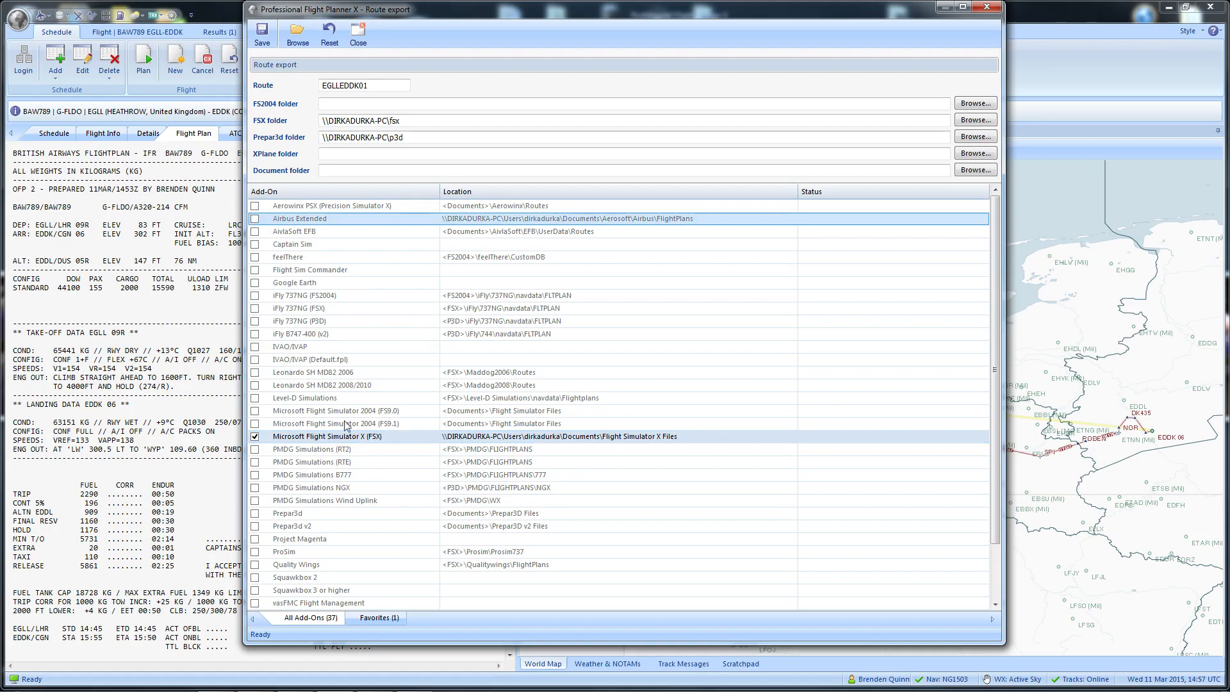
left_click(255, 398)
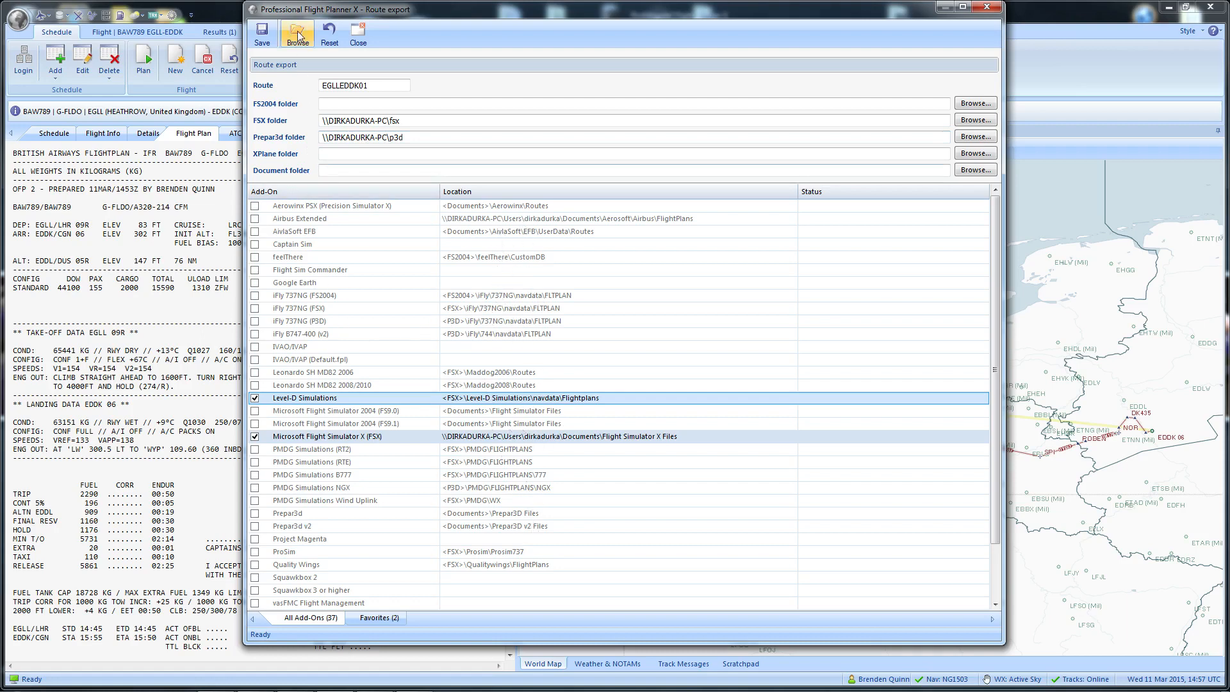
left_click(256, 399)
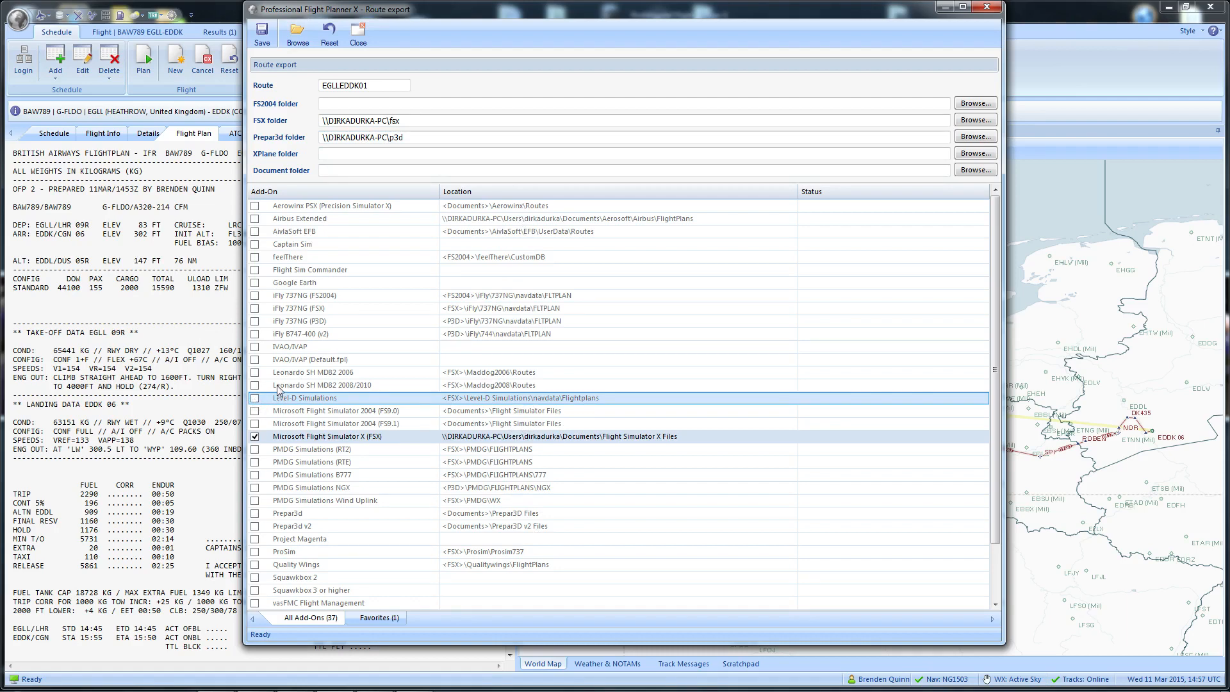
left_click(320, 541)
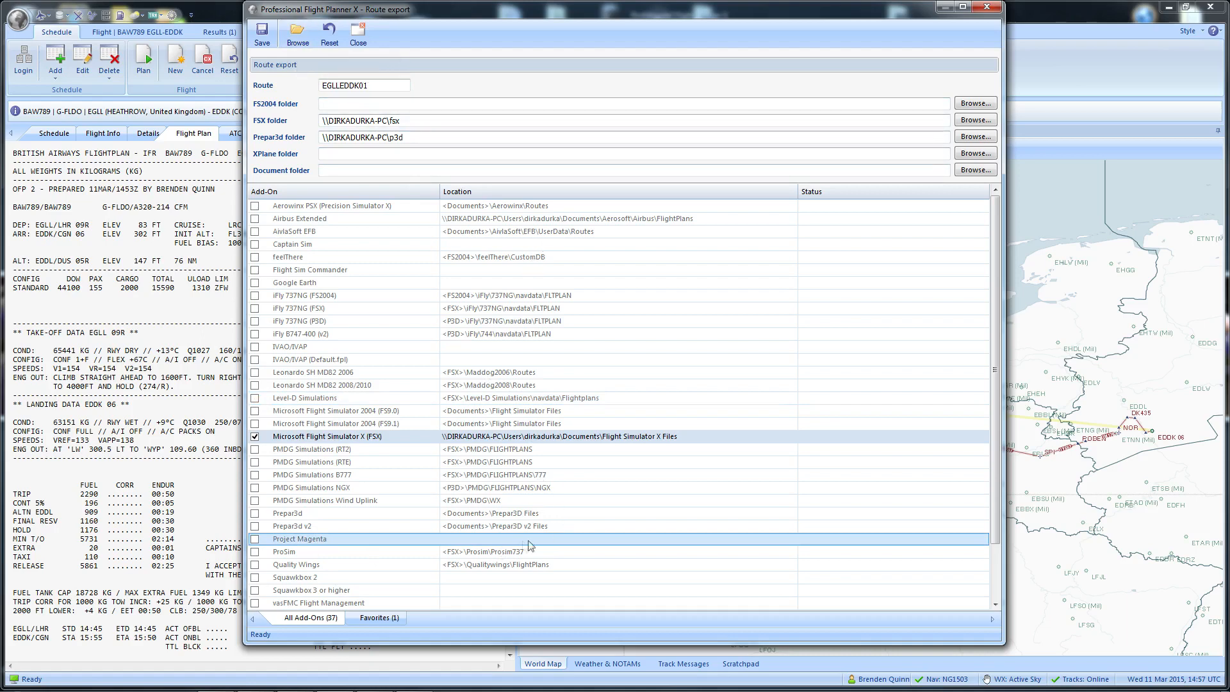
left_click(389, 566)
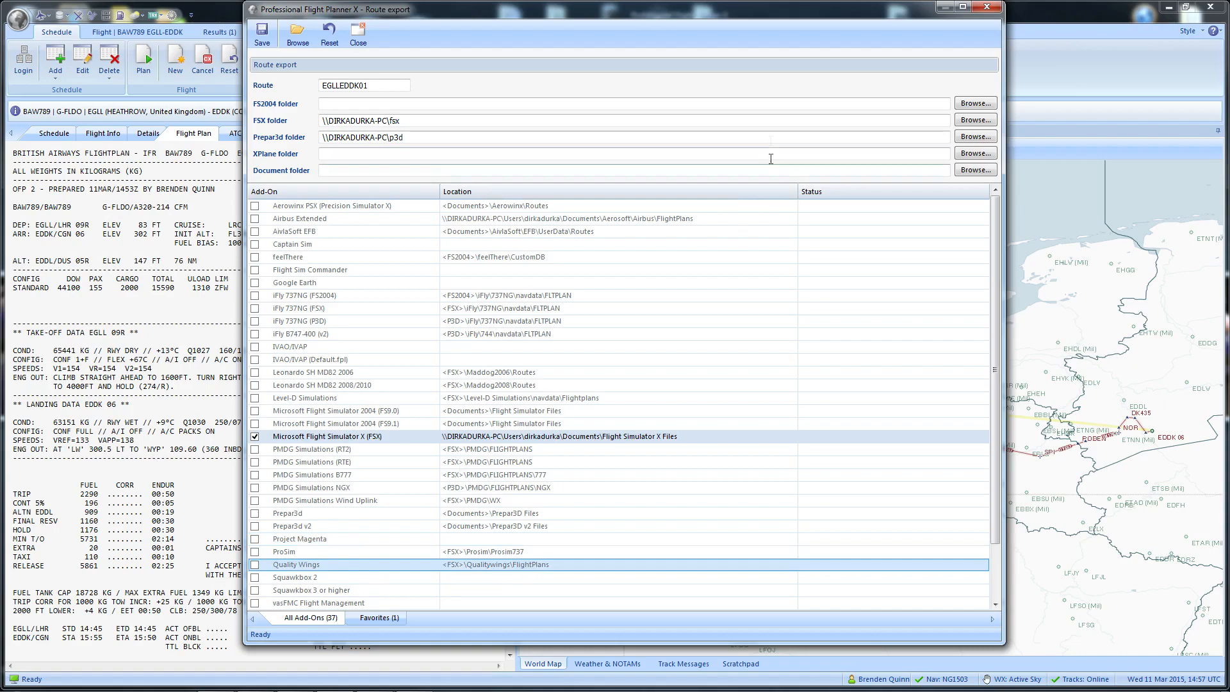
left_click(986, 8)
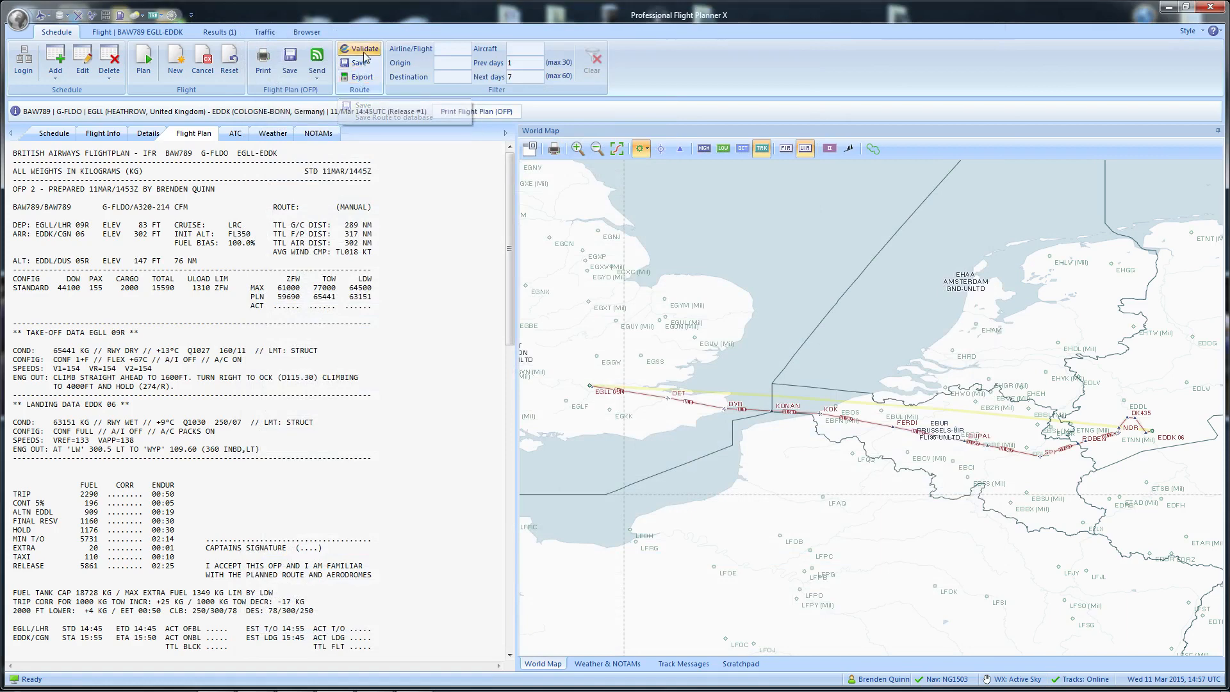
Step: Open the CFMU validation for BAW789, view its ATC flight plan and close it without validating
left_click(360, 50)
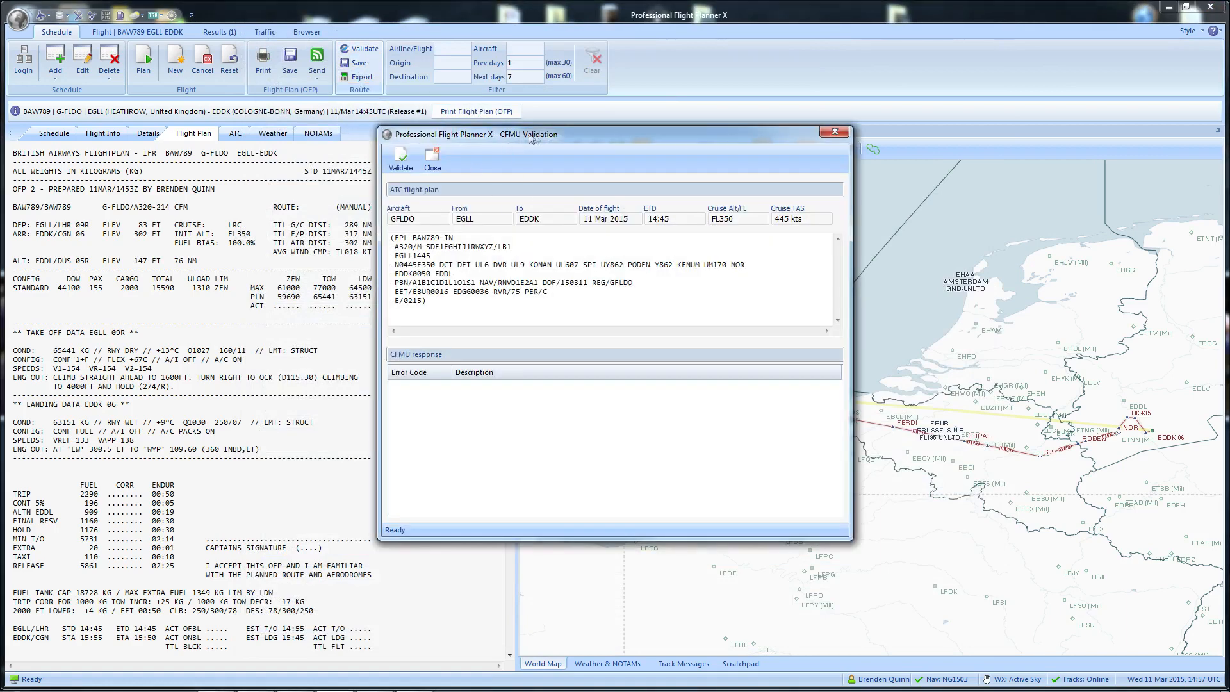
left_click_drag(548, 137, 515, 127)
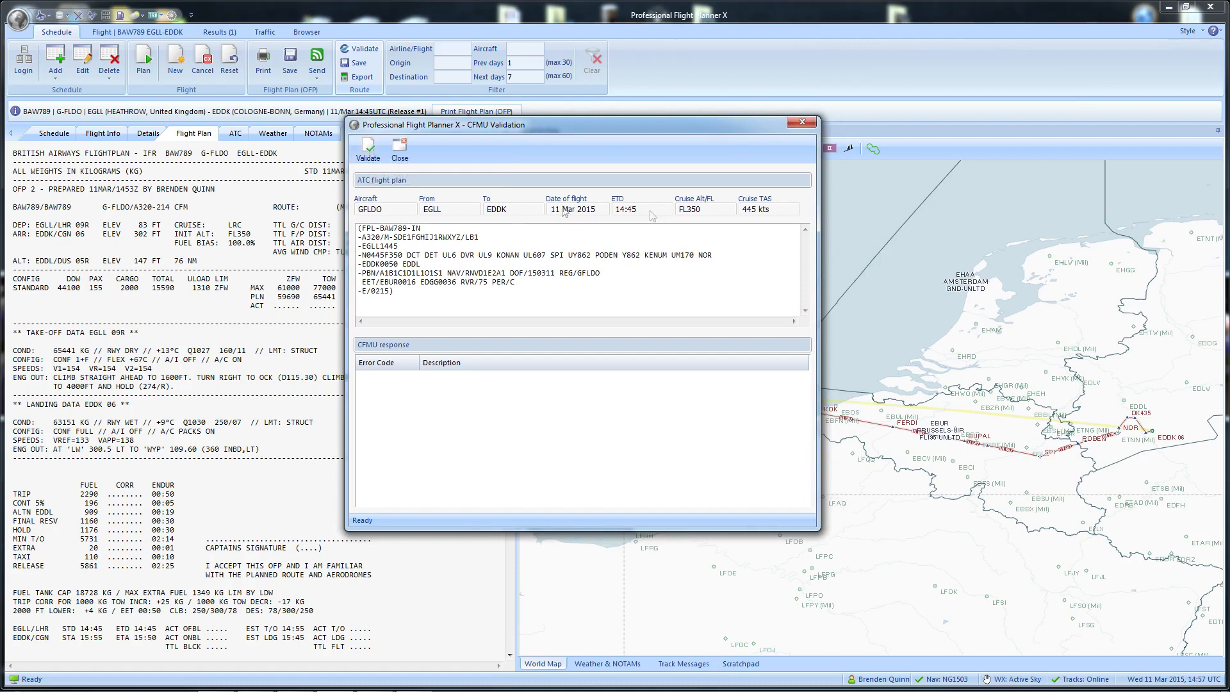
left_click(803, 124)
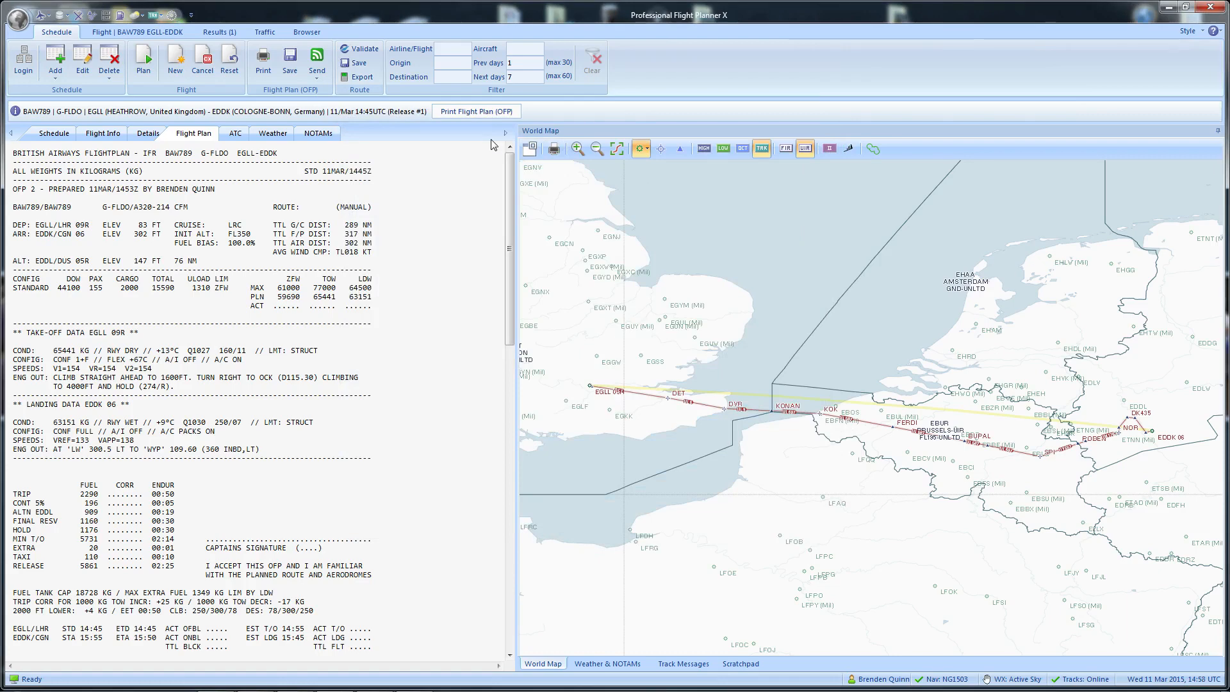
Step: Send the BAW789 results to TOPCAT and examine the transferred weight and balance data
left_click(318, 69)
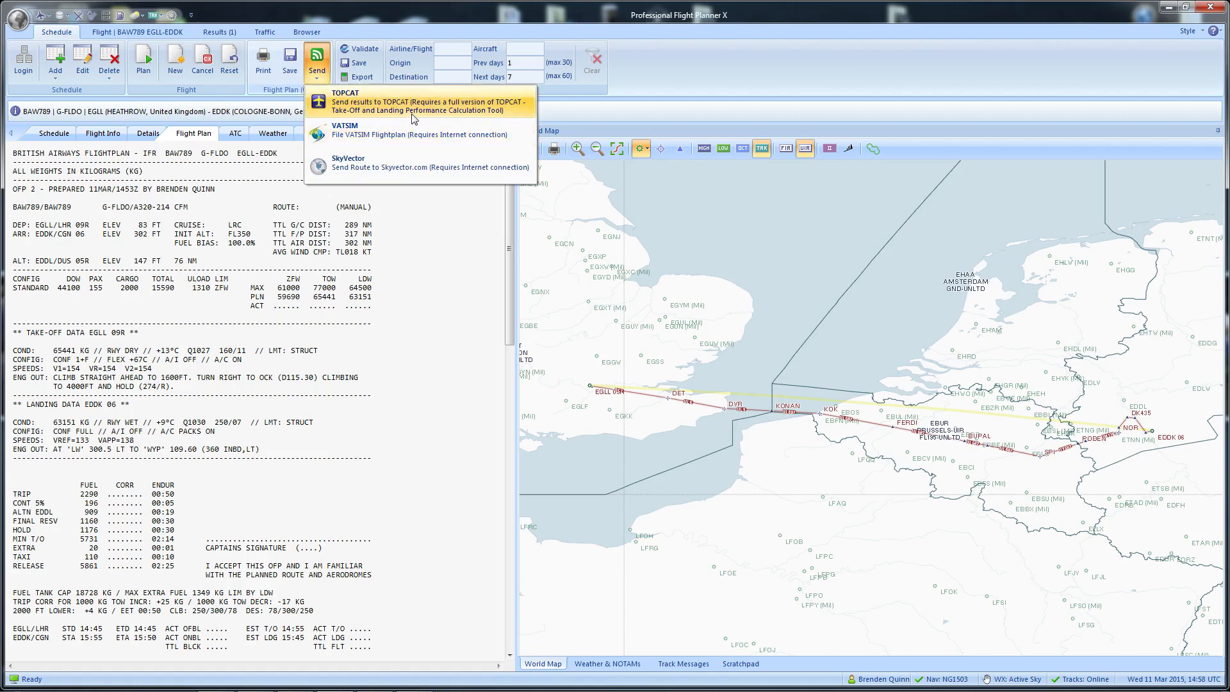
left_click(324, 61)
left_click(327, 59)
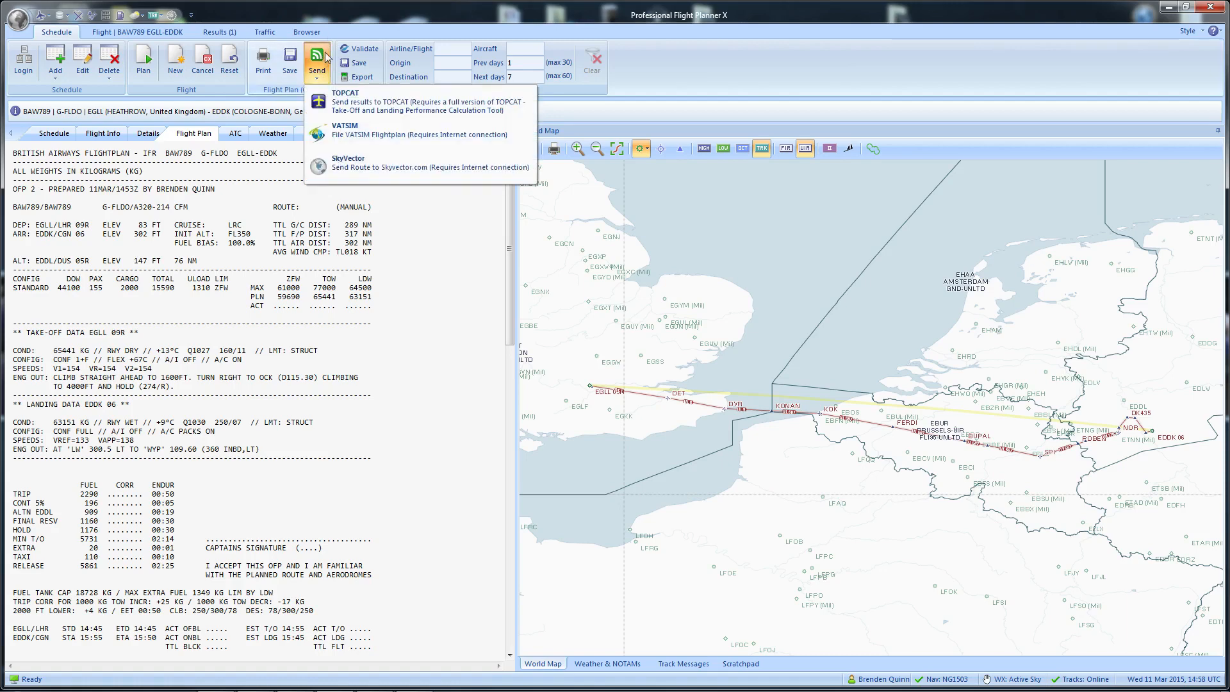
left_click(333, 104)
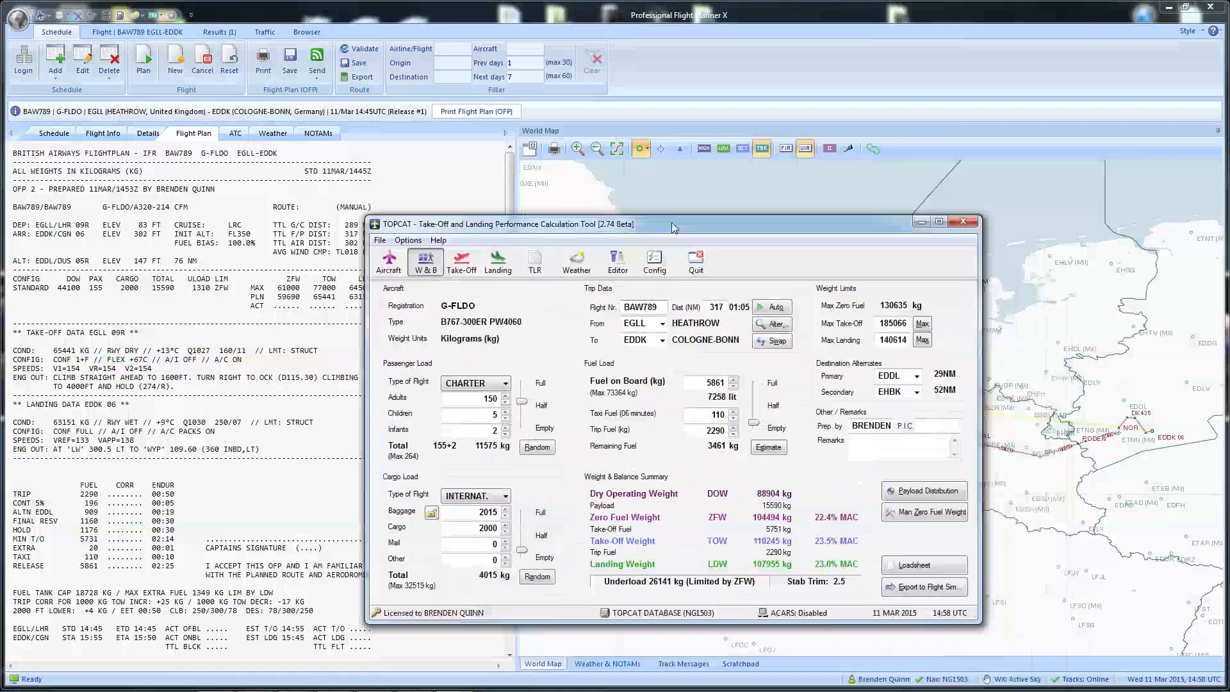
left_click_drag(680, 192, 725, 116)
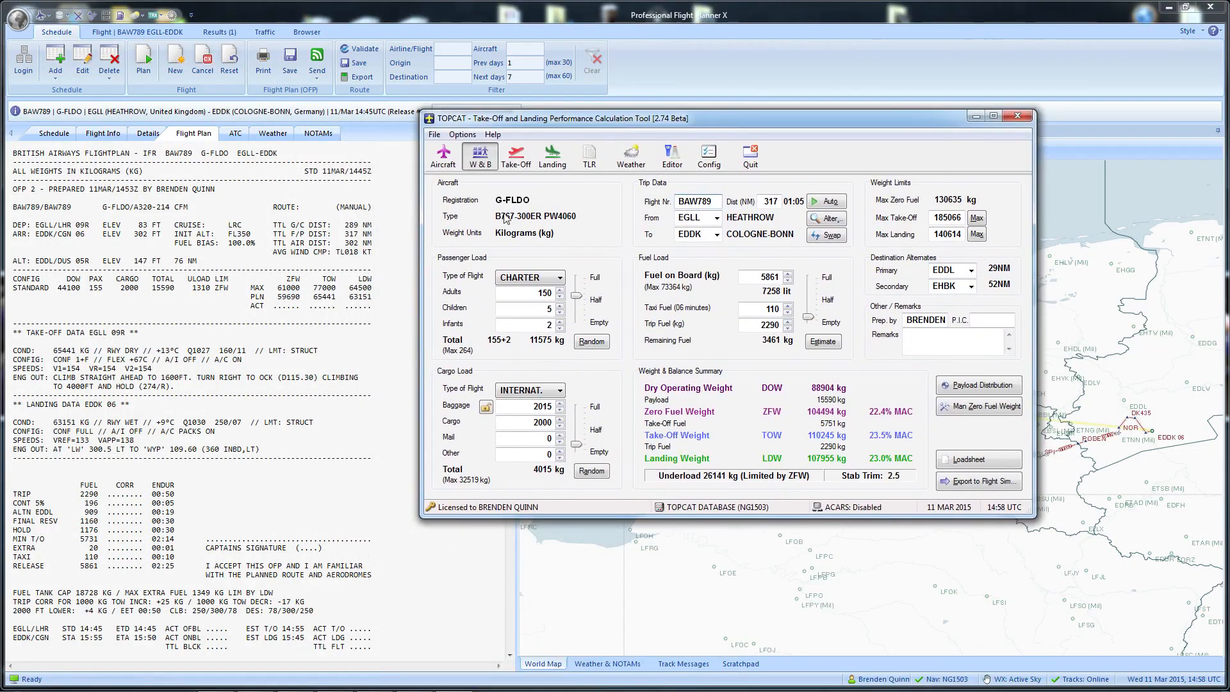
left_click_drag(562, 122, 574, 142)
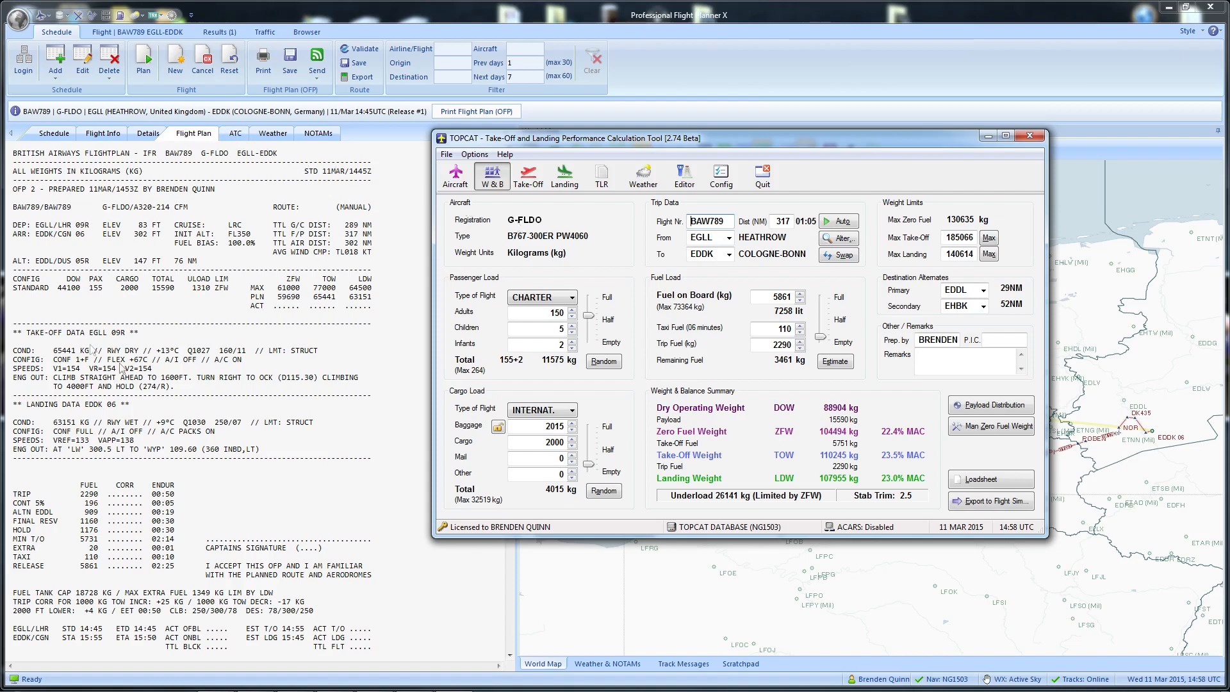
left_click_drag(690, 143, 640, 129)
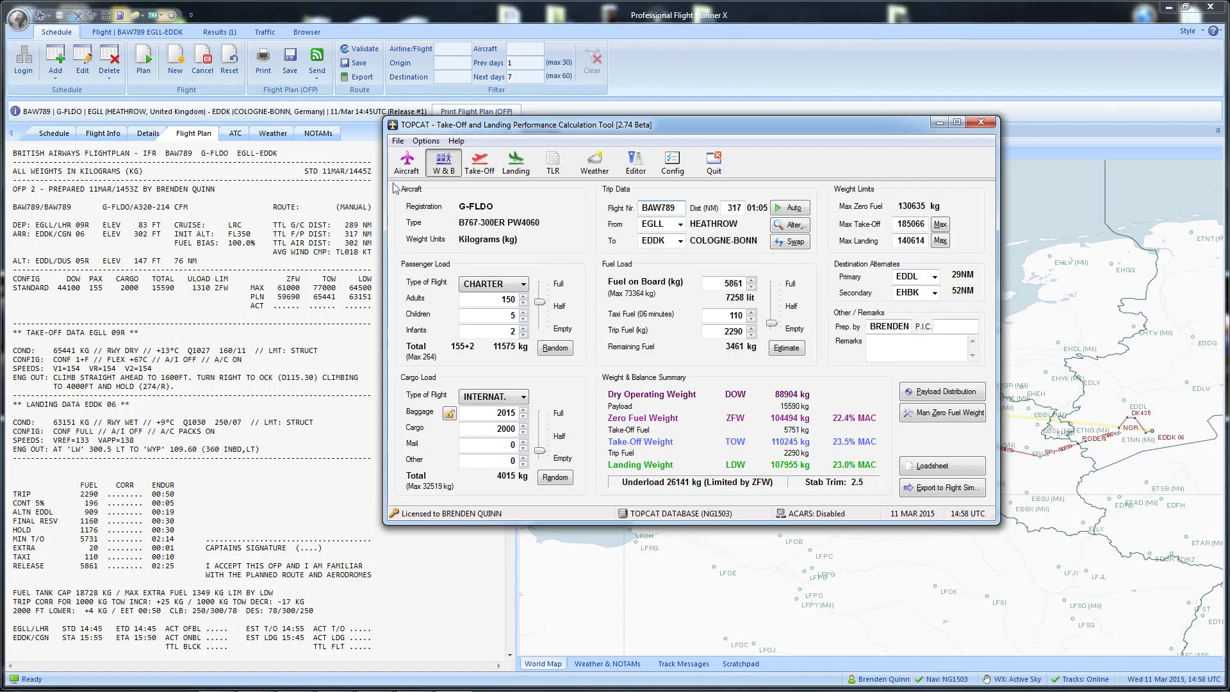
left_click_drag(640, 122, 617, 149)
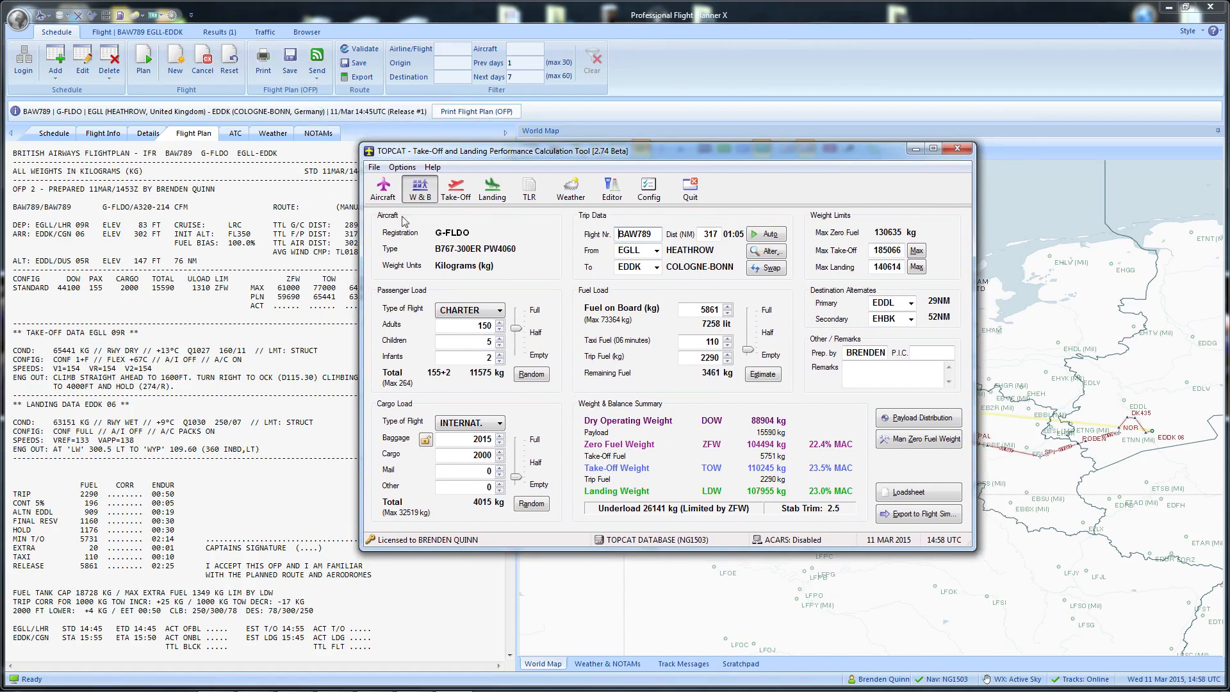
left_click_drag(667, 152, 682, 133)
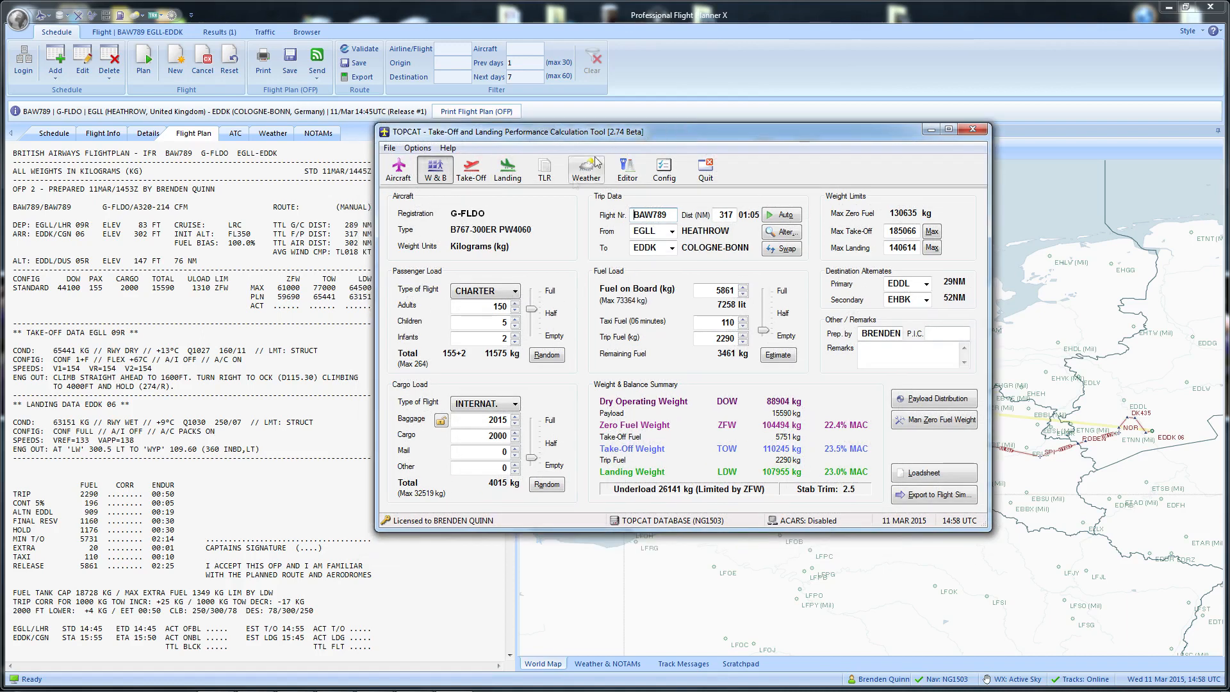
Step: Examine TOPCAT's take-off data for EGLL and landing data for EDDK, and quit TOPCAT
left_click(471, 170)
left_click(508, 170)
left_click(471, 171)
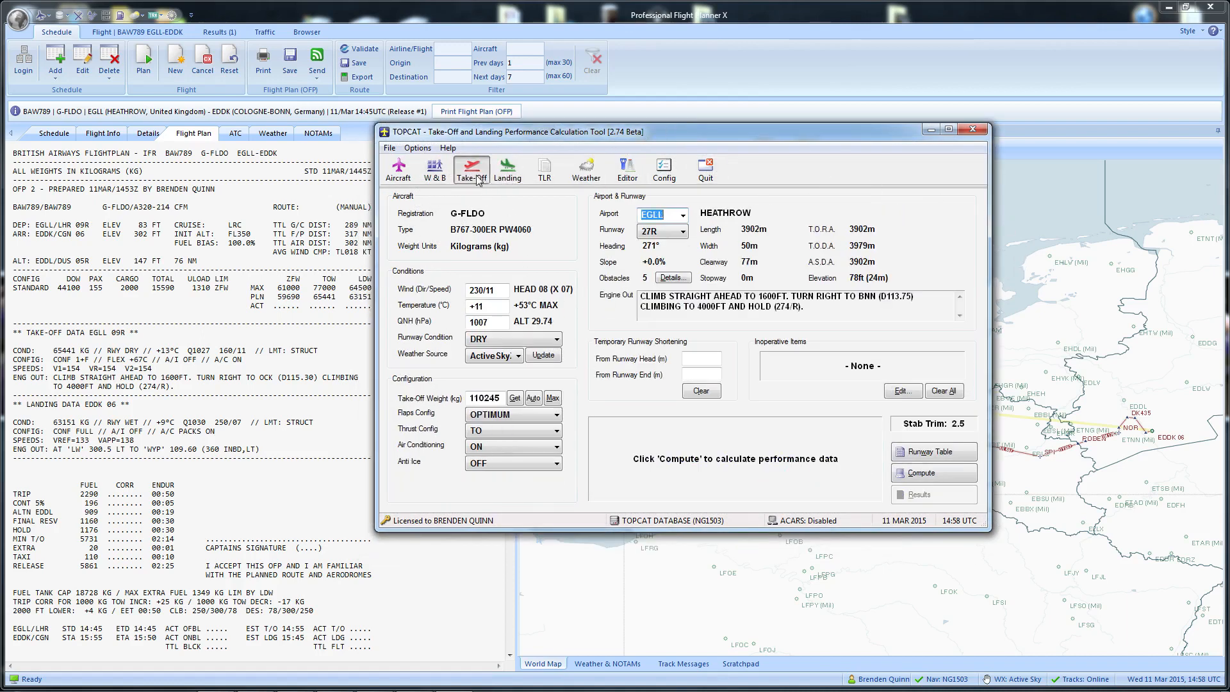
left_click(435, 171)
left_click(460, 177)
left_click(509, 177)
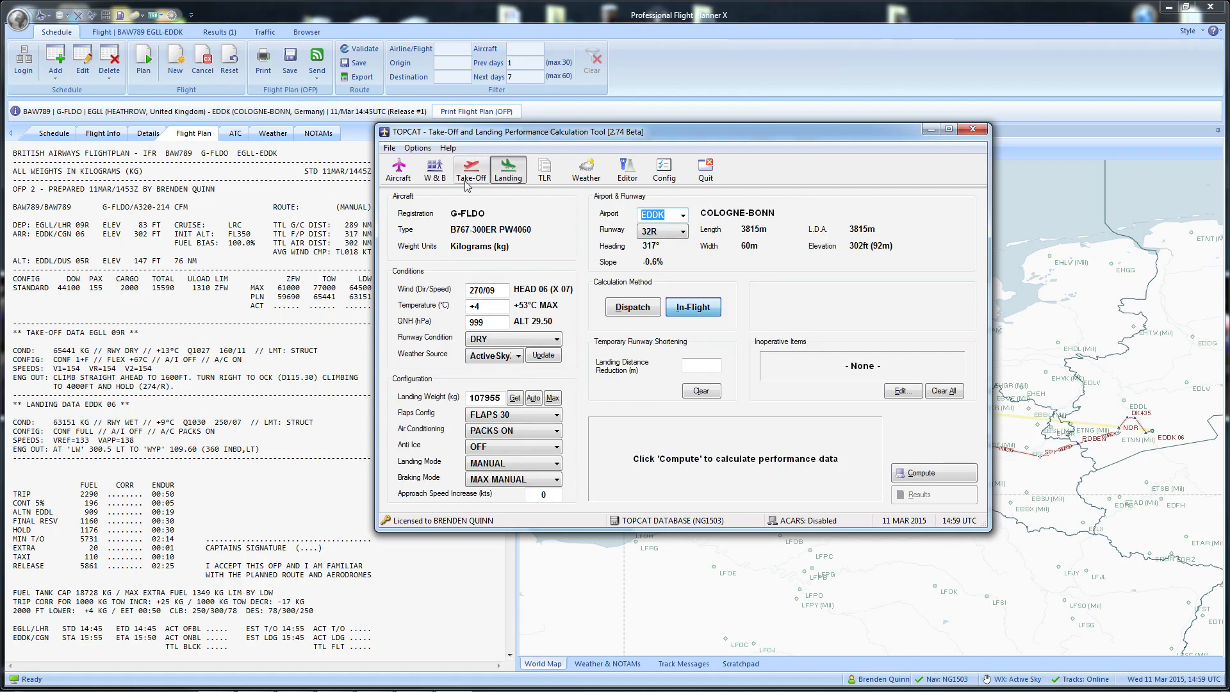
left_click(485, 179)
left_click(500, 183)
left_click(482, 181)
left_click(500, 185)
left_click(471, 172)
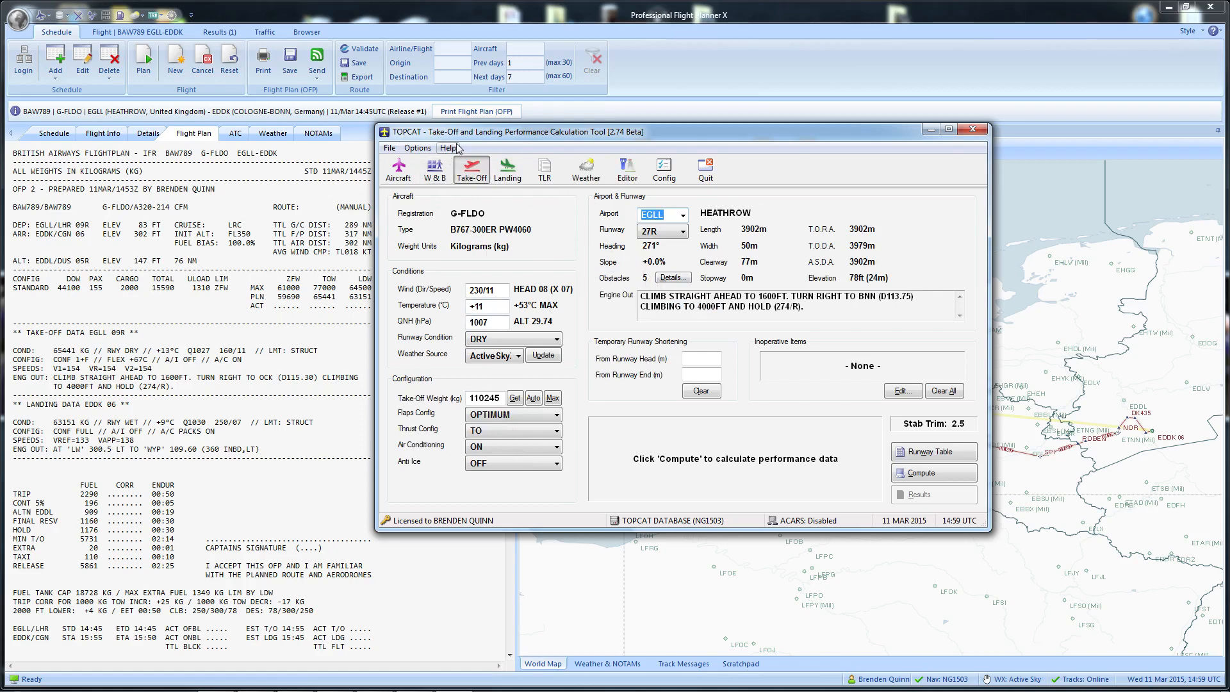
left_click(705, 171)
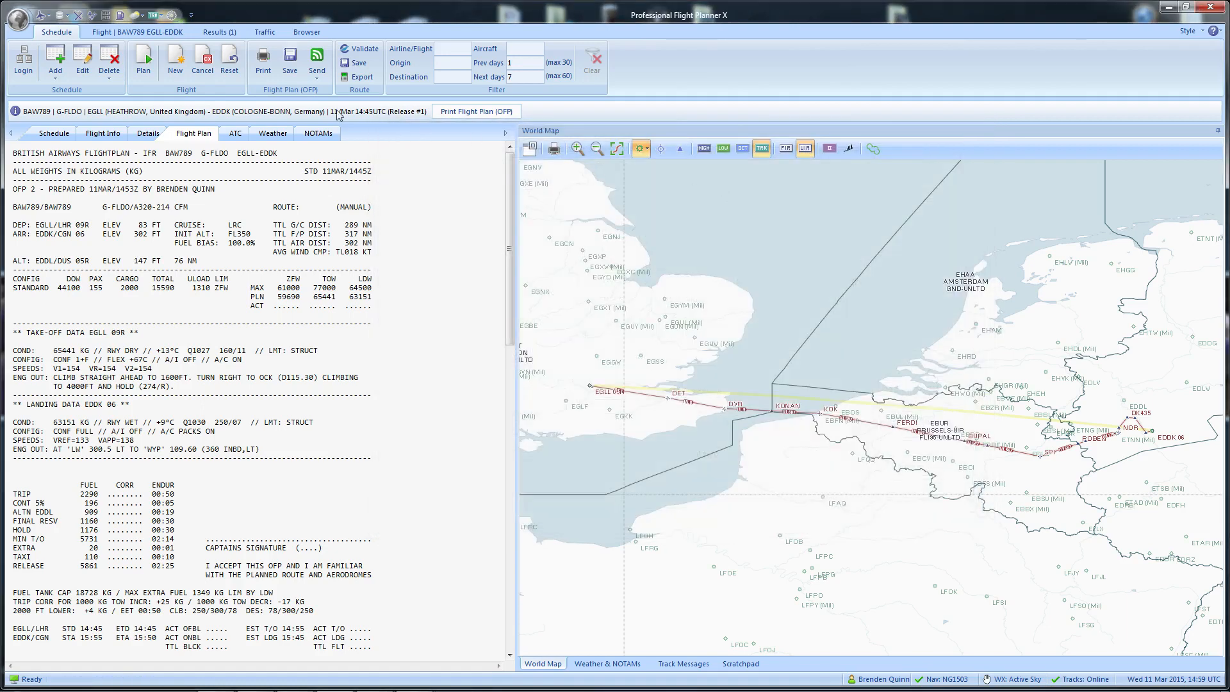
Step: Send BAW789 to the VATSIM flight plan form, review the prefilled fields and close the page without filing
left_click(317, 63)
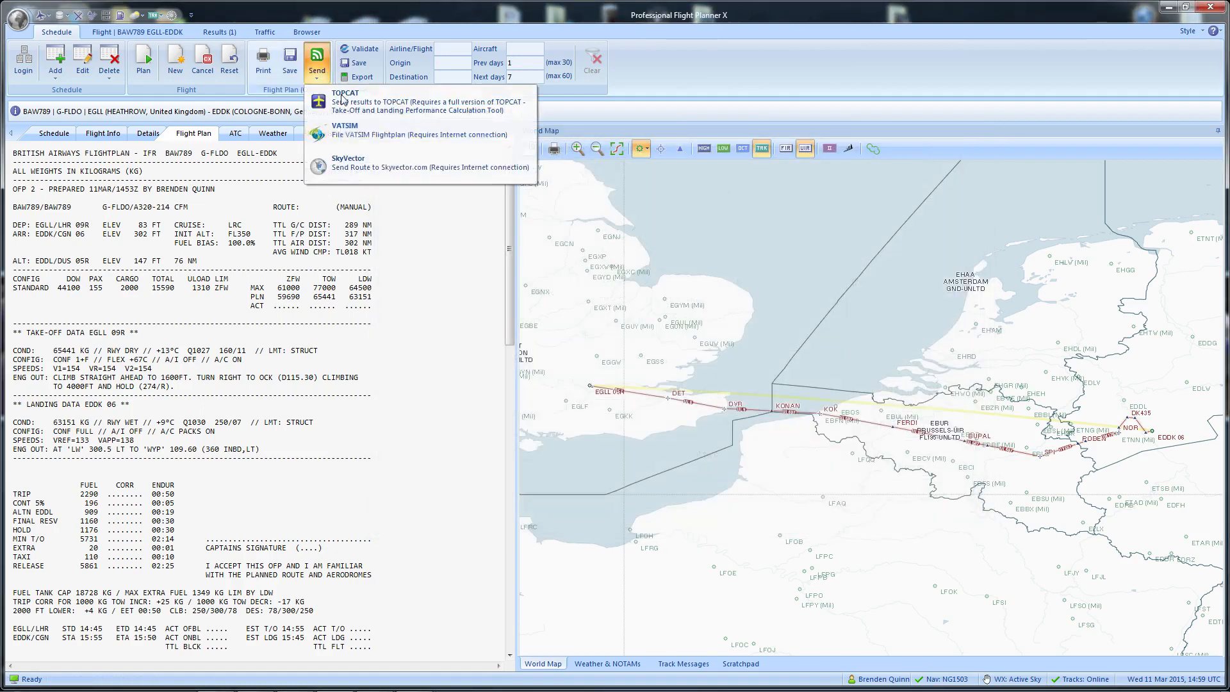
left_click(377, 140)
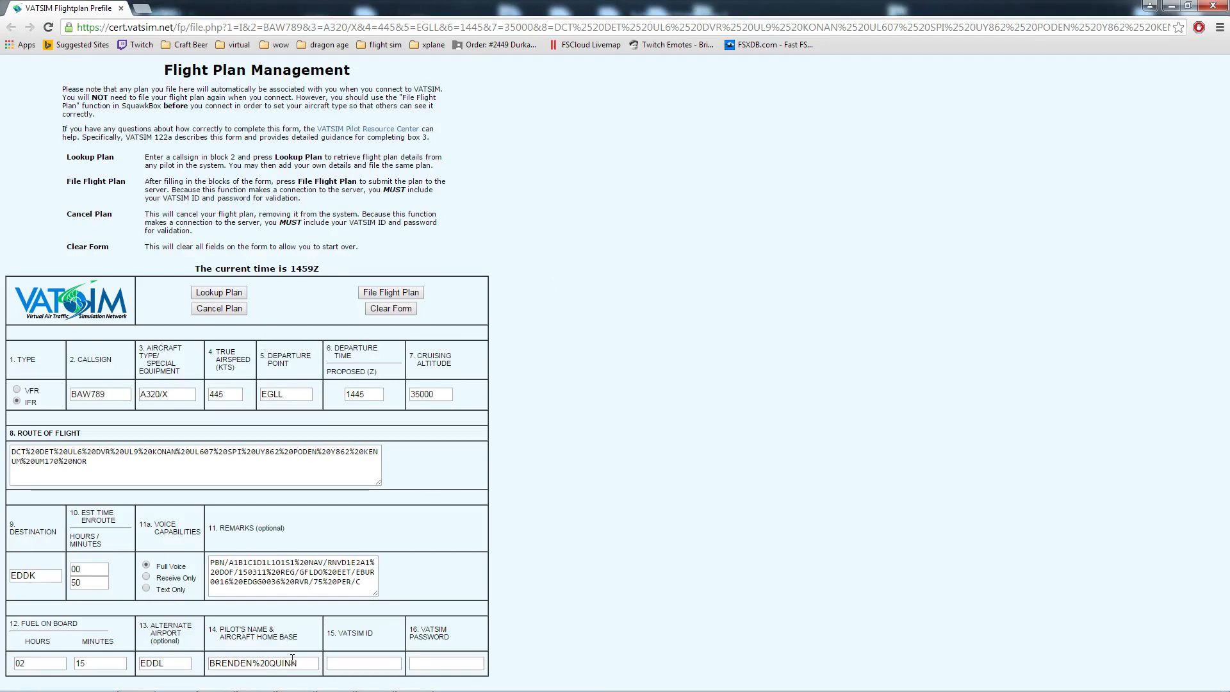
left_click(369, 667)
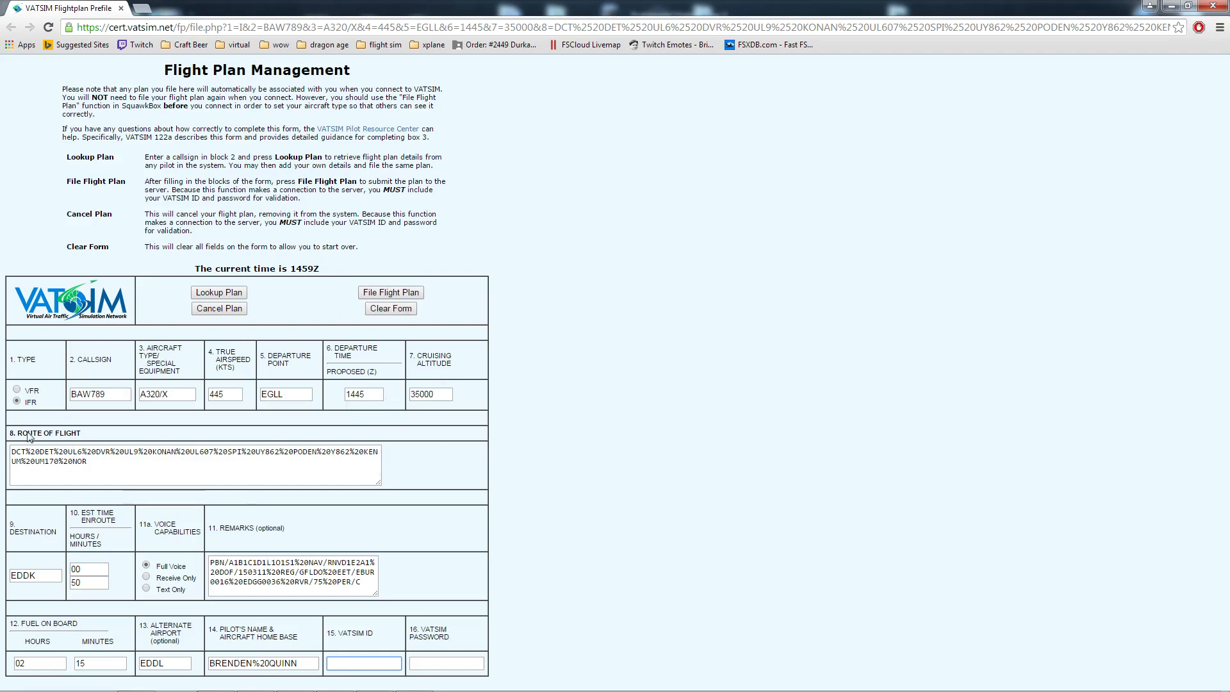
left_click(1171, 6)
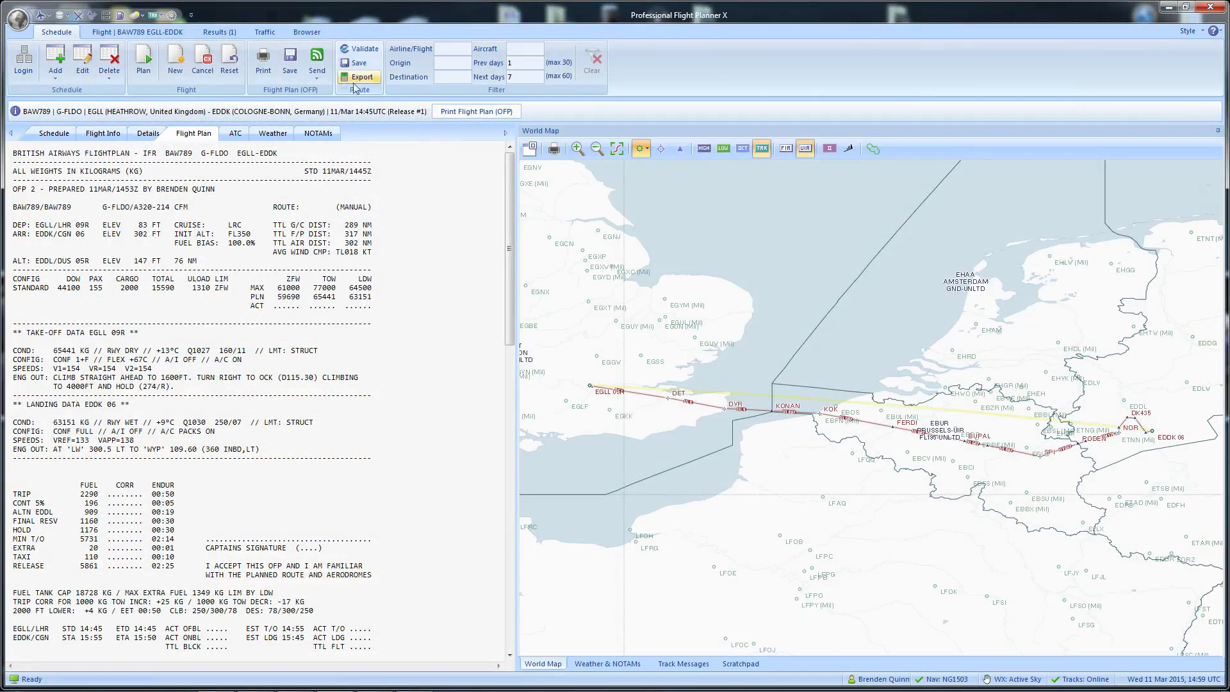
Step: Send the BAW789 route to SkyVector, examine it on the chart and close the browser
left_click(316, 63)
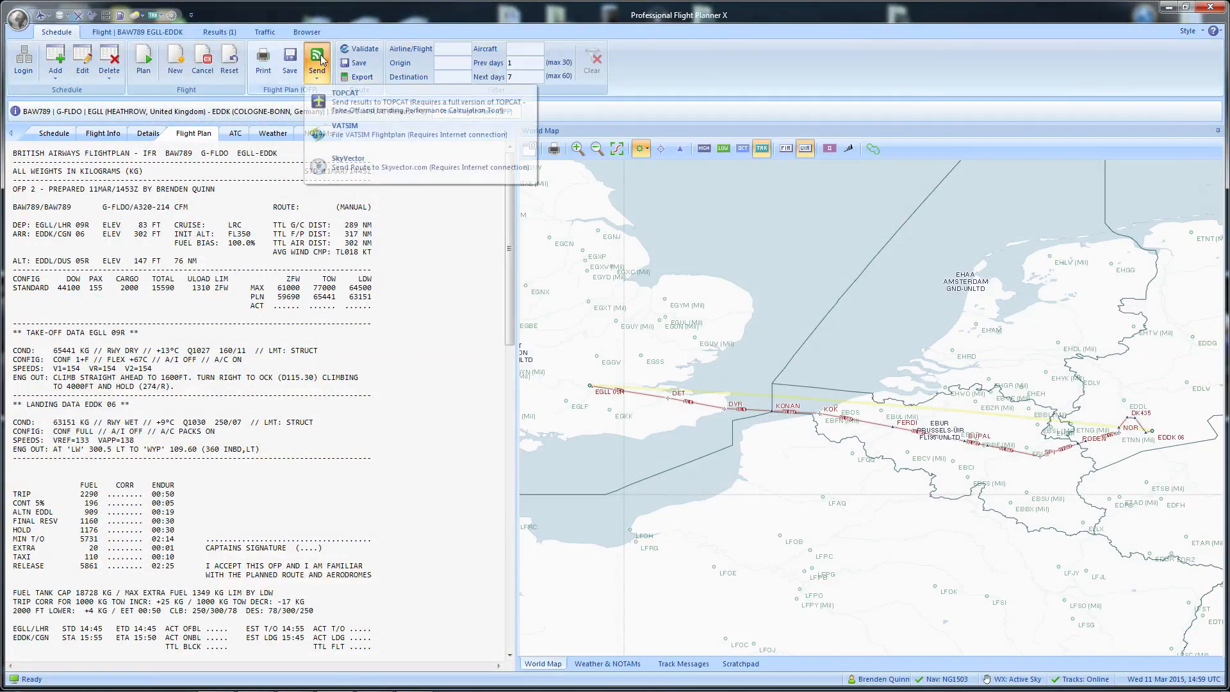
left_click(357, 166)
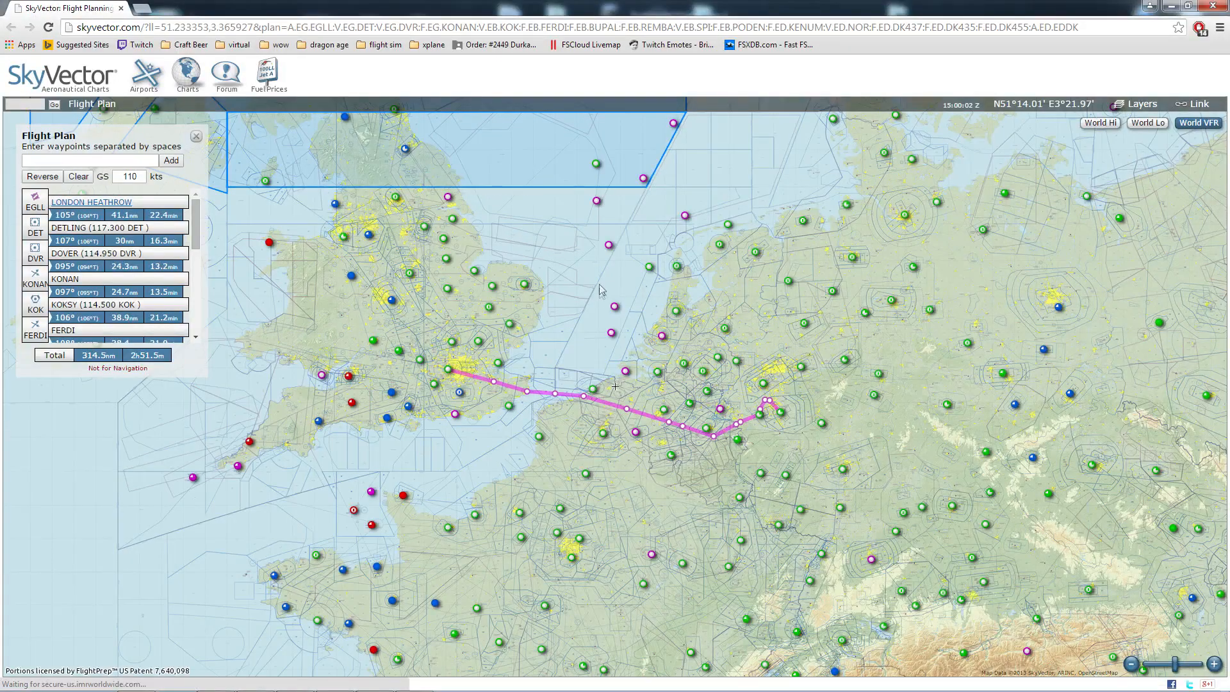
scroll(722, 361, "up", 1)
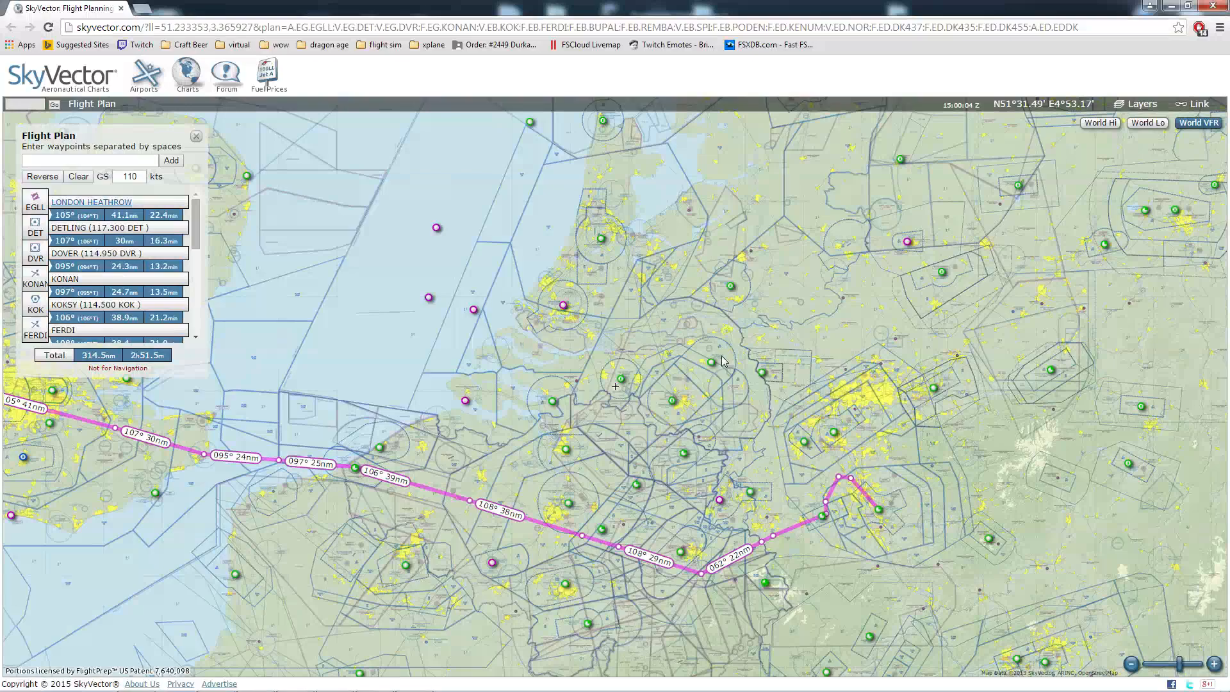
scroll(722, 361, "down", 2)
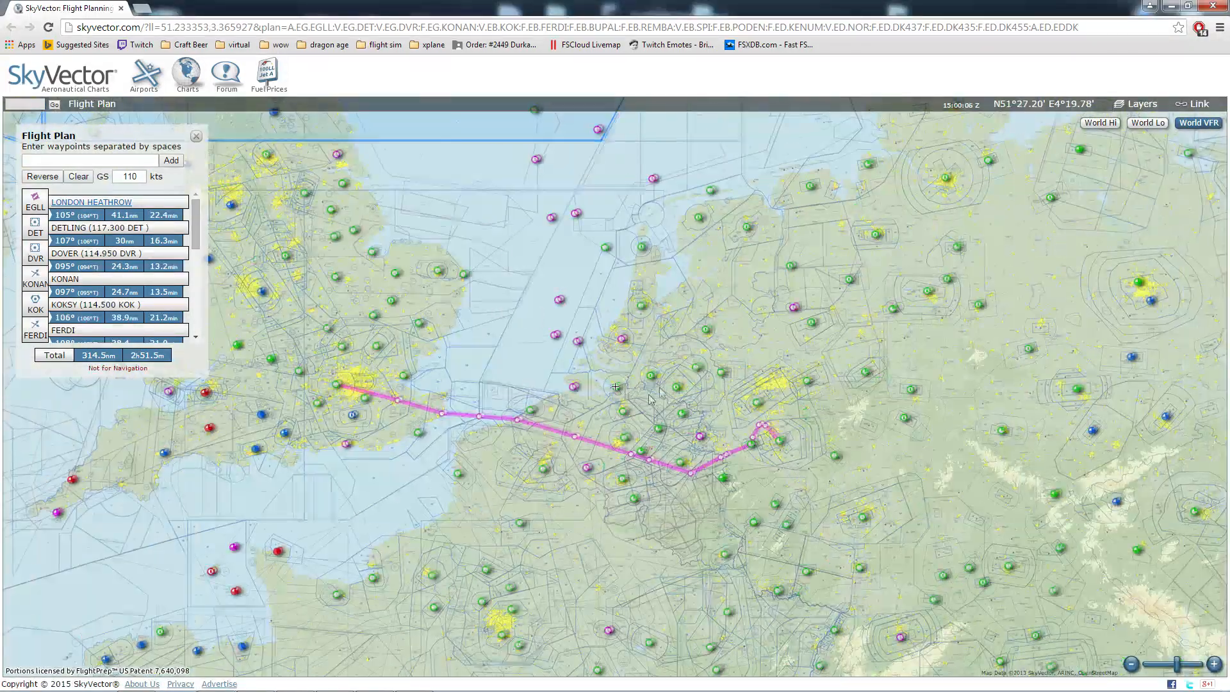
left_click_drag(649, 399, 713, 334)
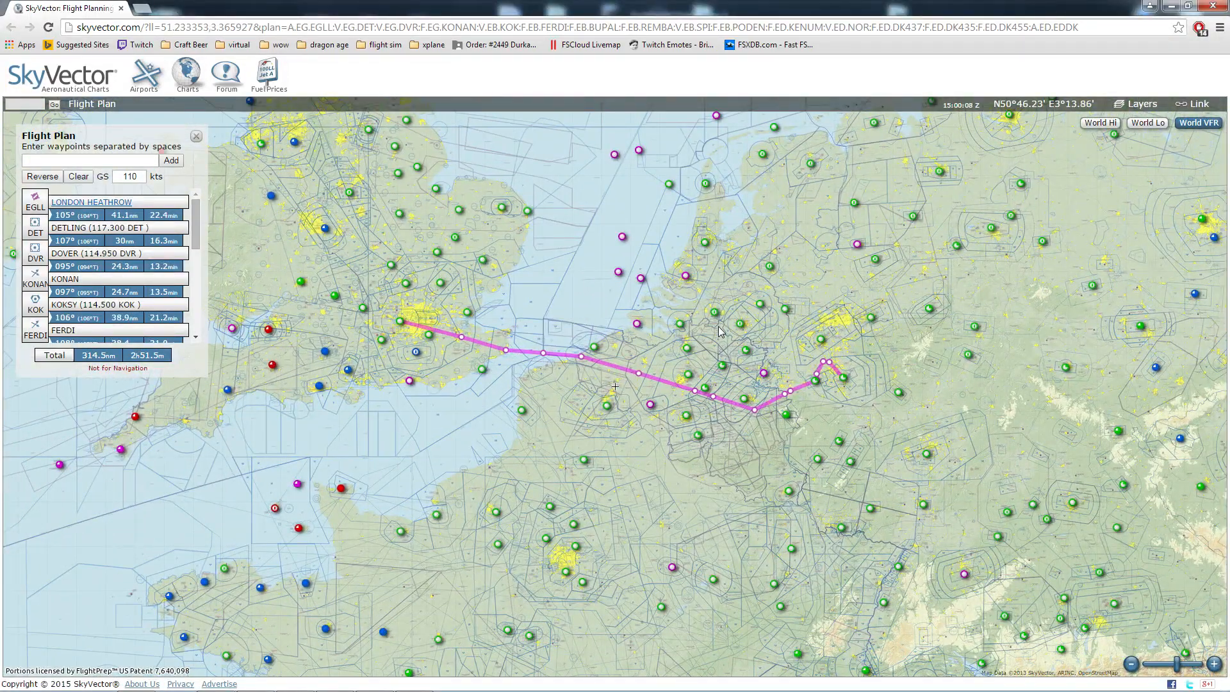
left_click(1213, 7)
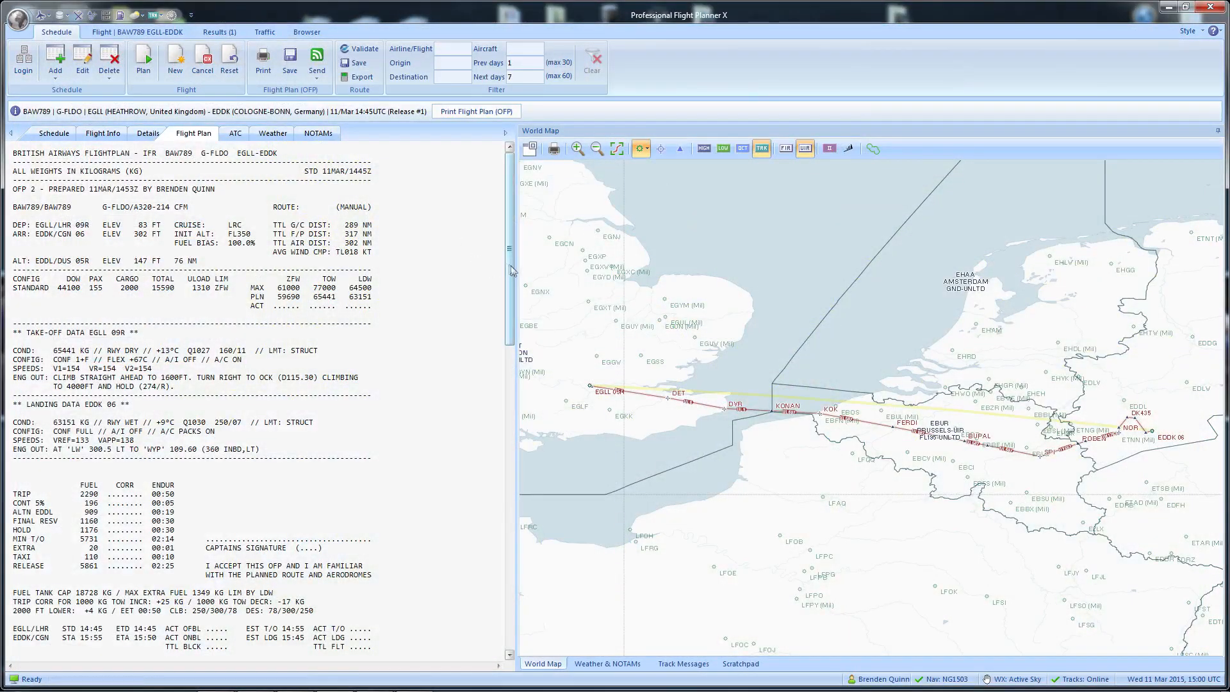
Step: Widen the world map beside the flight plan and compare the high and low airway overlays
left_click_drag(516, 274, 381, 269)
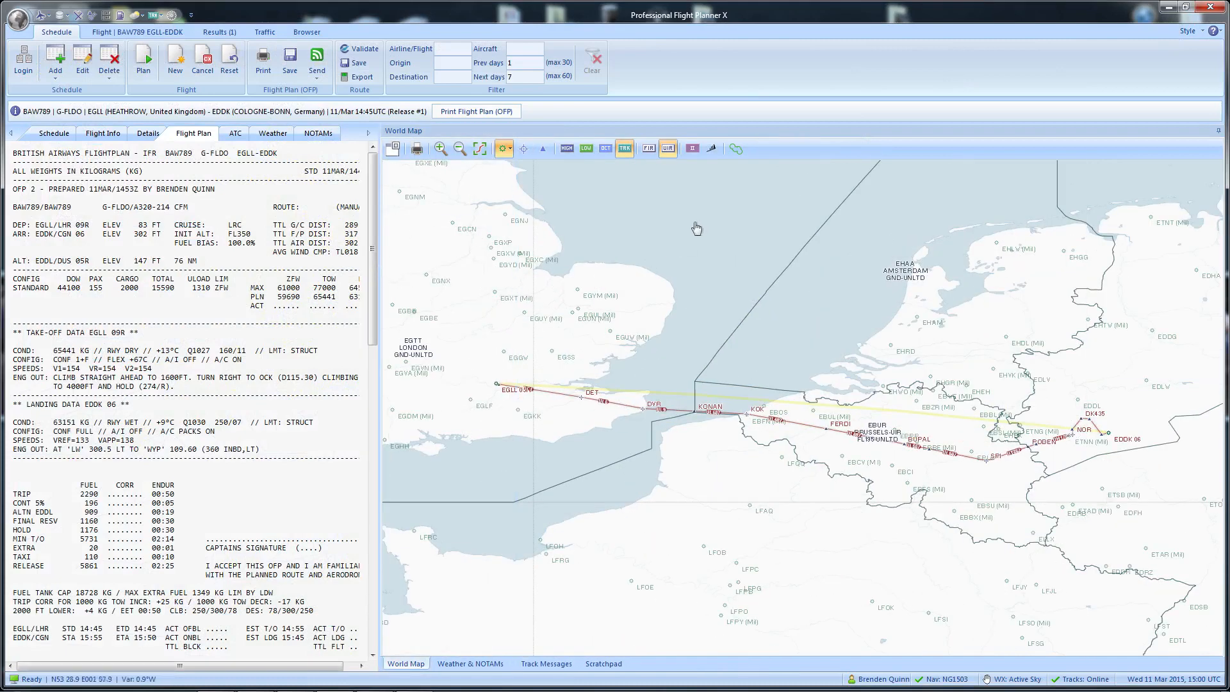
left_click(567, 149)
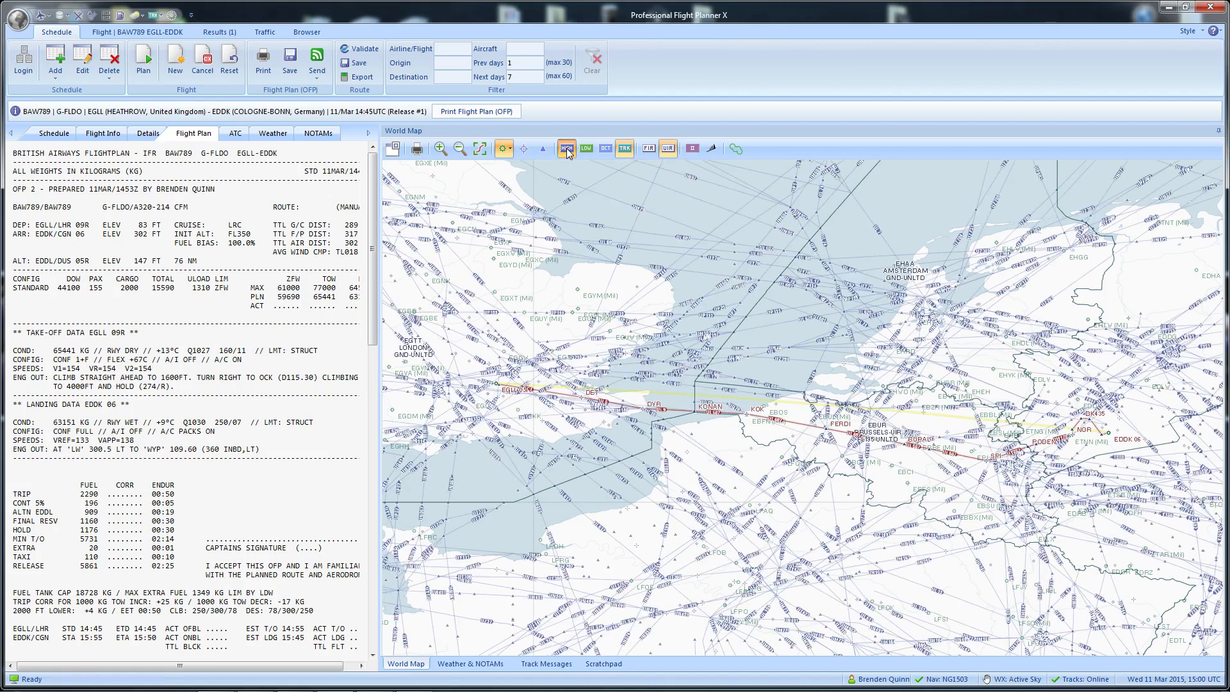
left_click(587, 149)
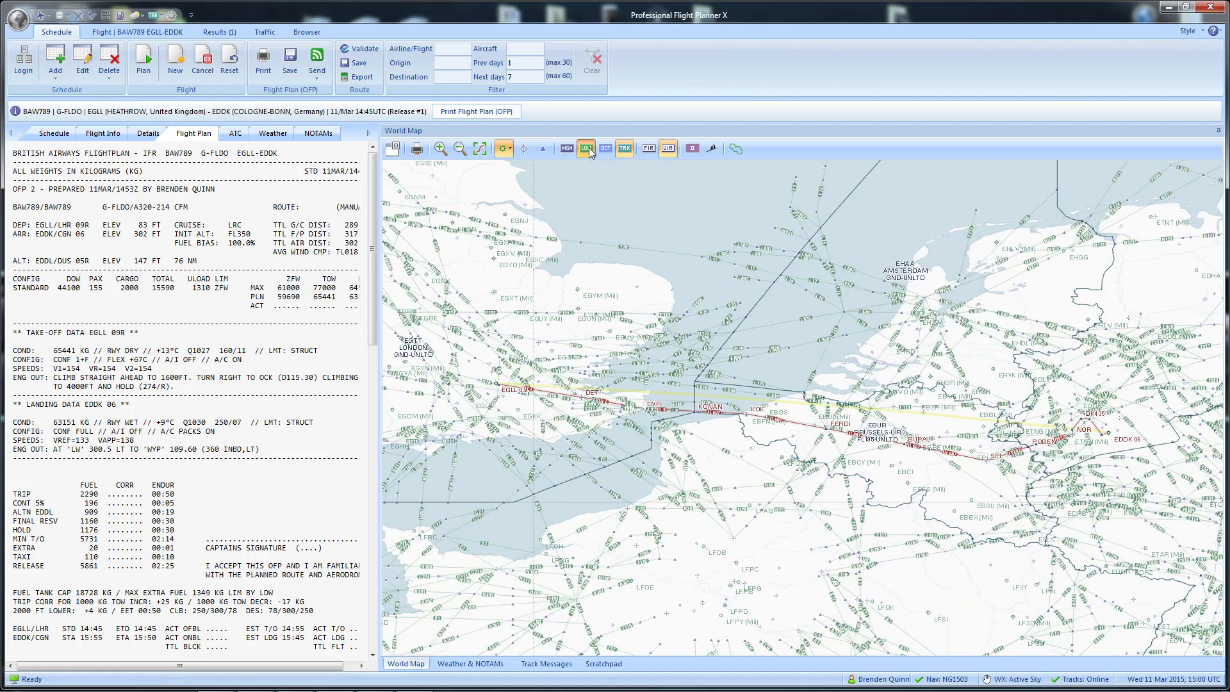
left_click(612, 150)
left_click(585, 155)
left_click(569, 155)
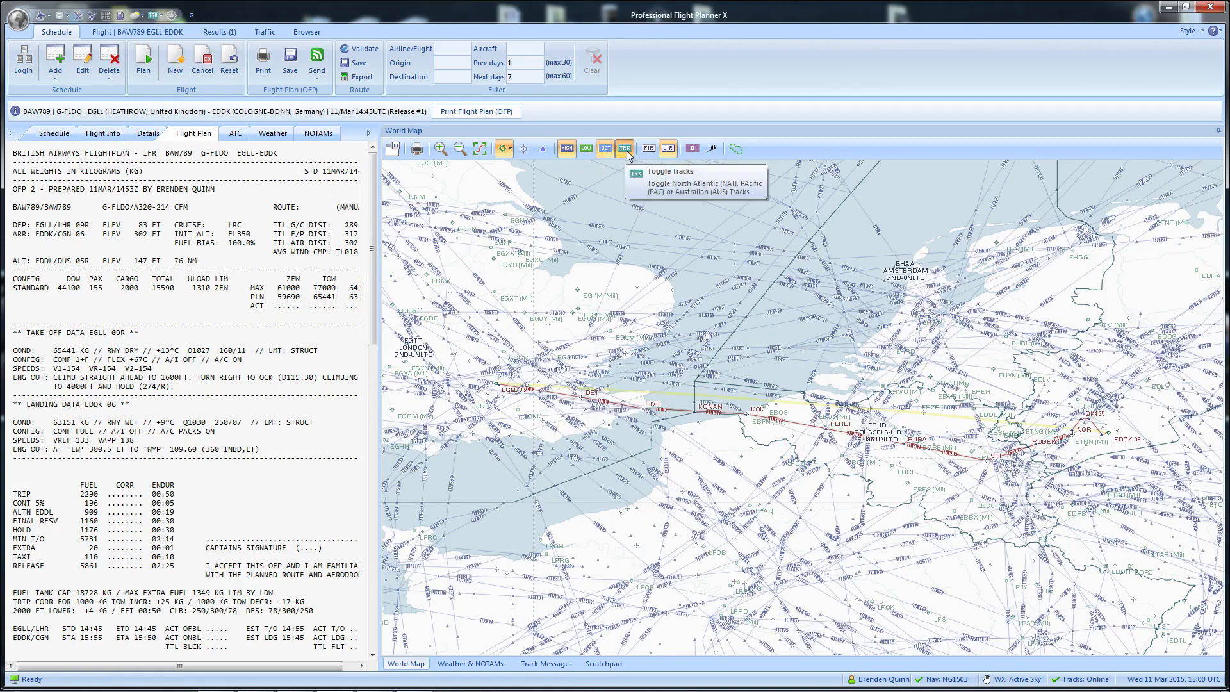
Step: View the NAT, PACOT and AUSOT track choices, keep the eastbound NATs and hide the airway overlays
left_click(627, 155)
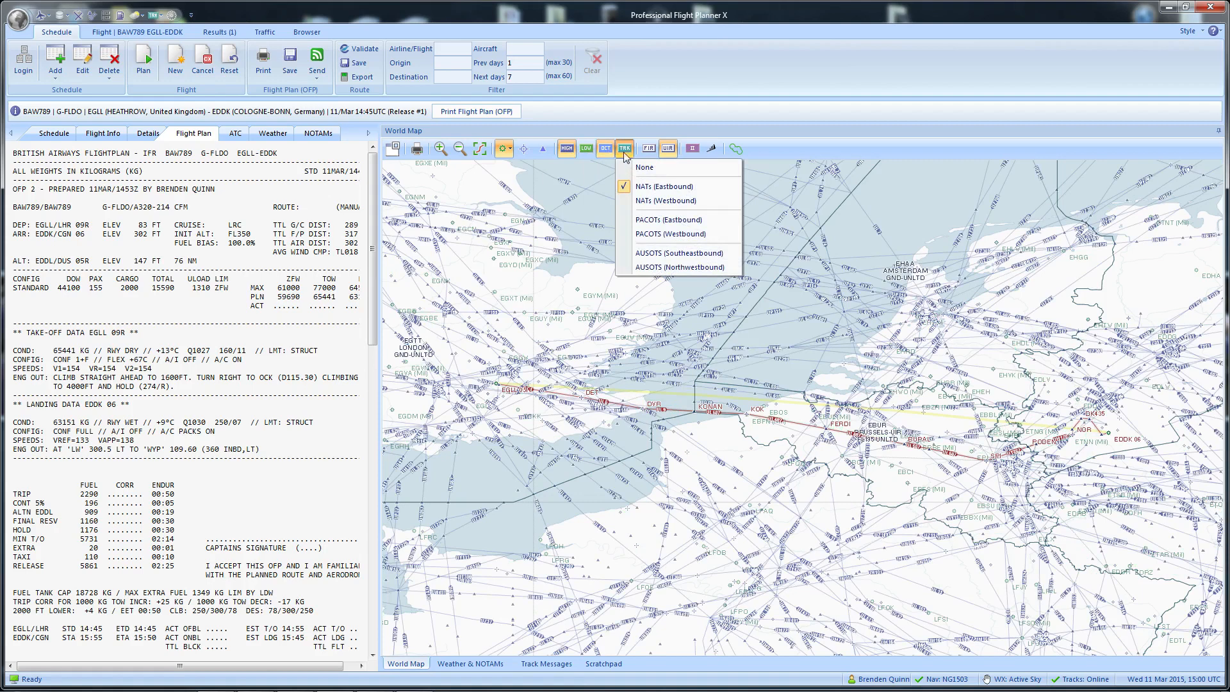
left_click(622, 156)
left_click(569, 152)
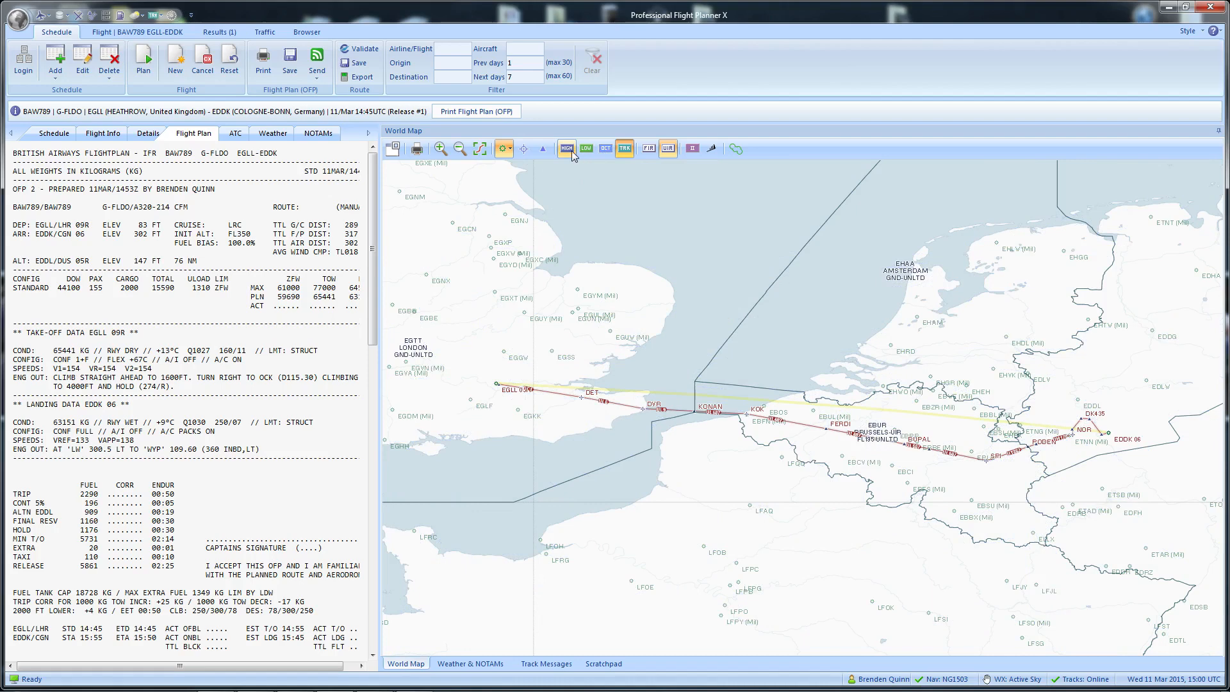
Step: Compare the FIR and UIR boundaries around the route and across Europe, and hide both from the map
left_click(649, 148)
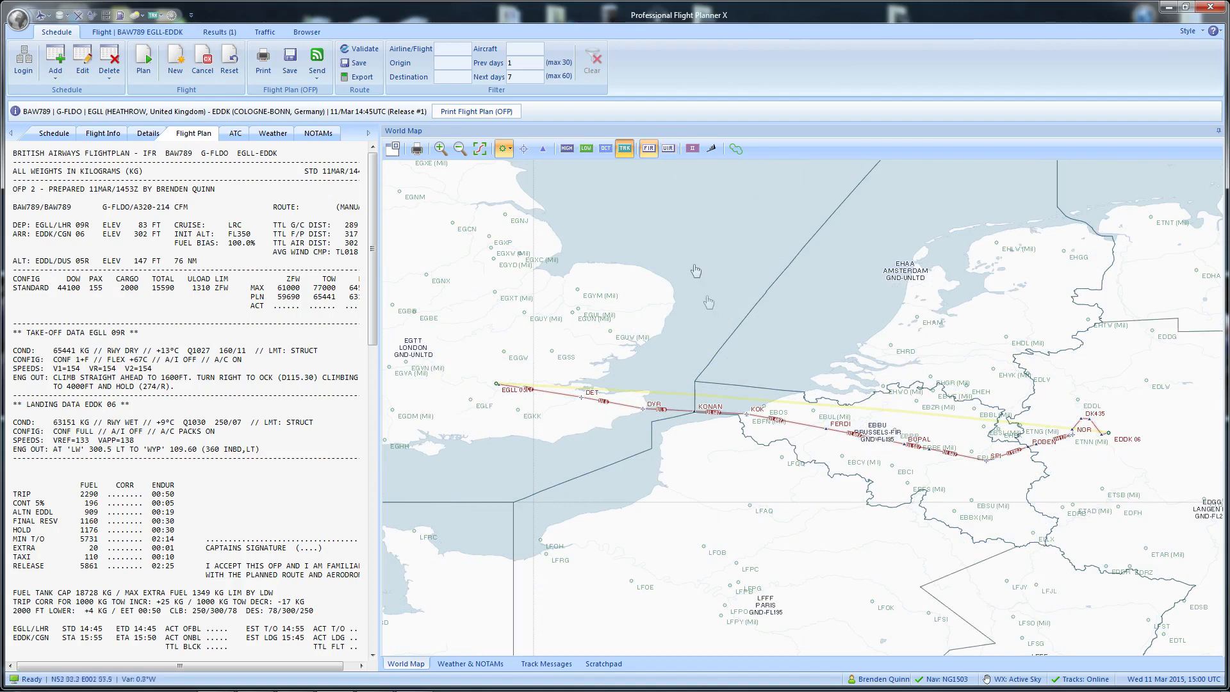
left_click(627, 151)
left_click(638, 155)
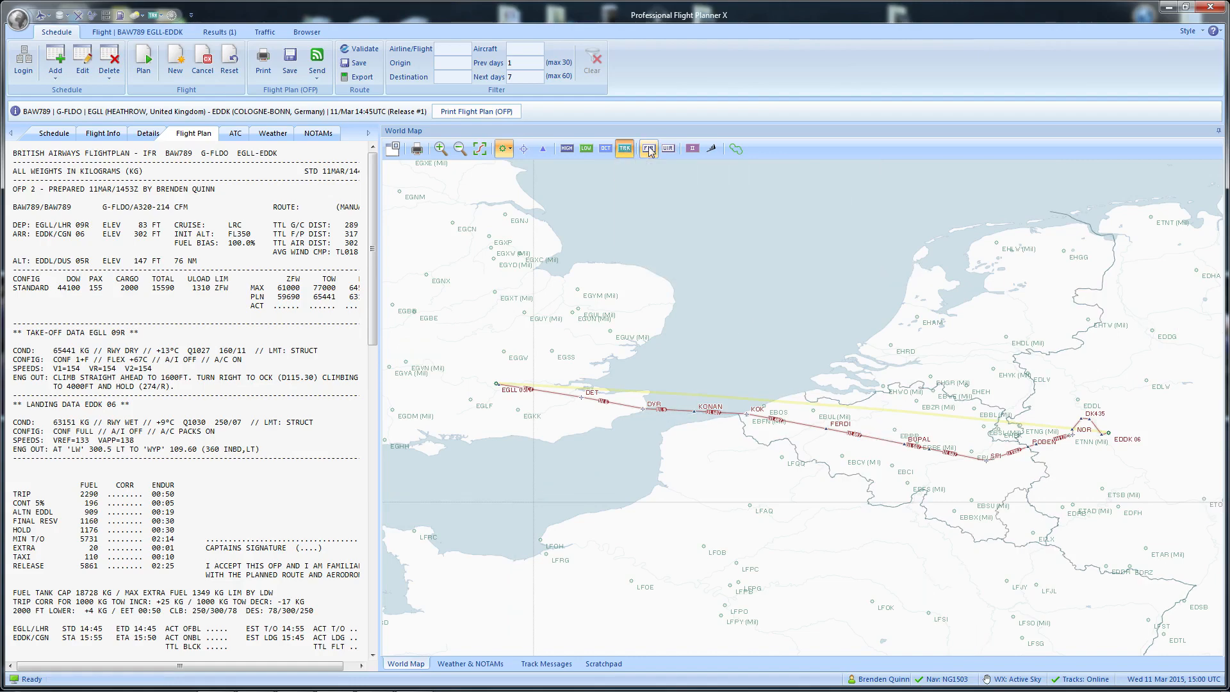
scroll(820, 355, "down", 1)
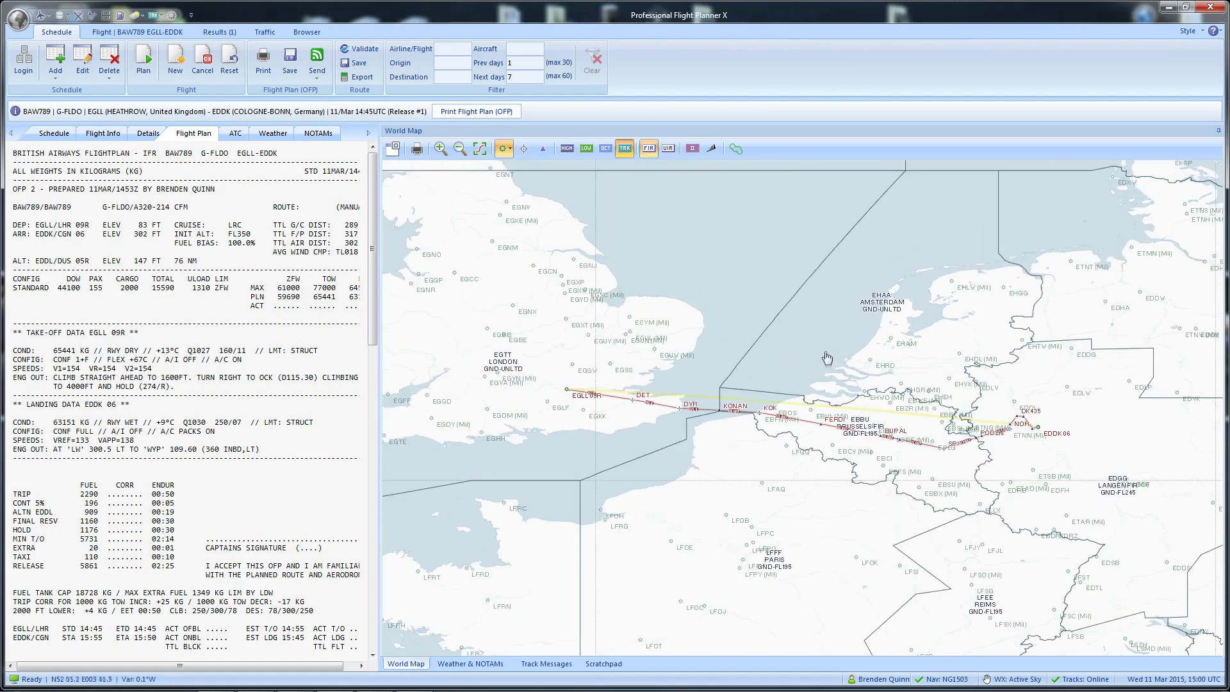
scroll(818, 357, "down", 1)
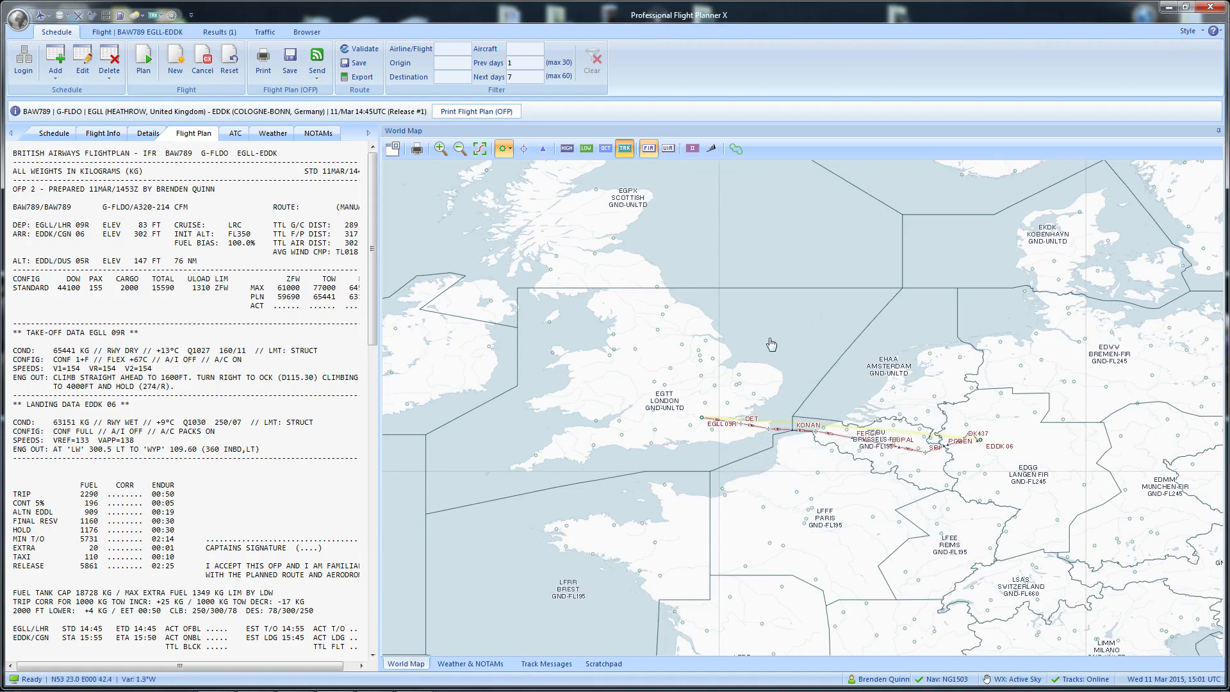
scroll(678, 382, "down", 1)
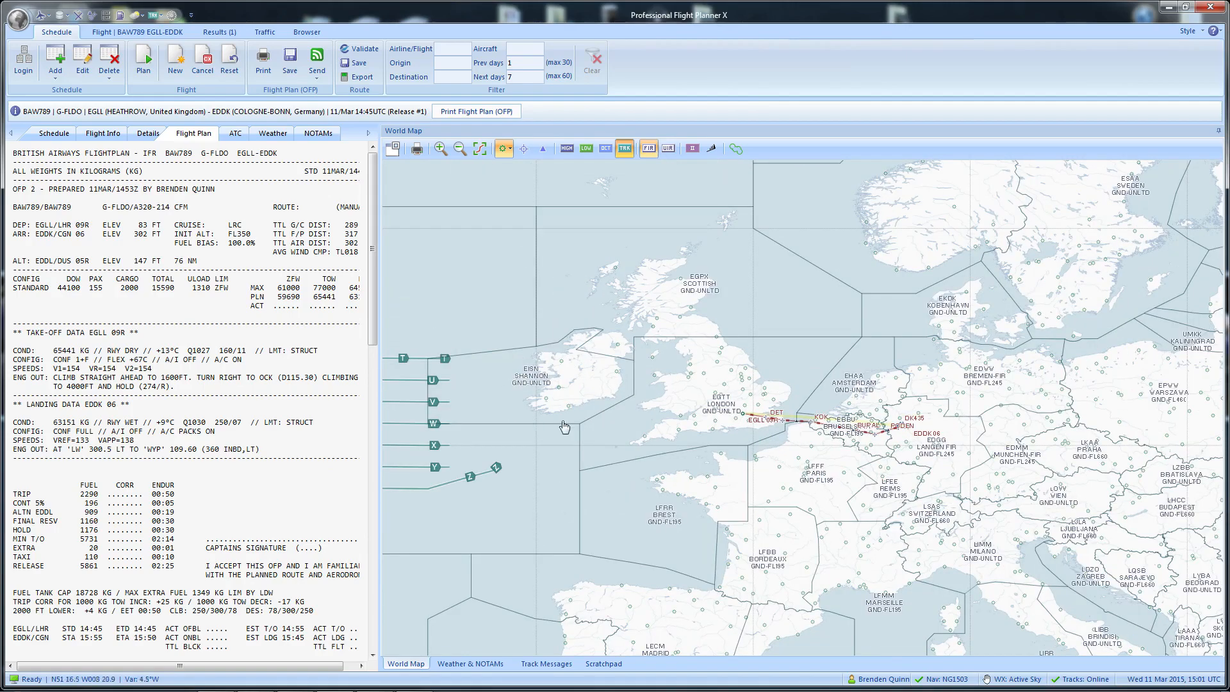
scroll(587, 361, "up", 2)
left_click_drag(916, 536, 572, 320)
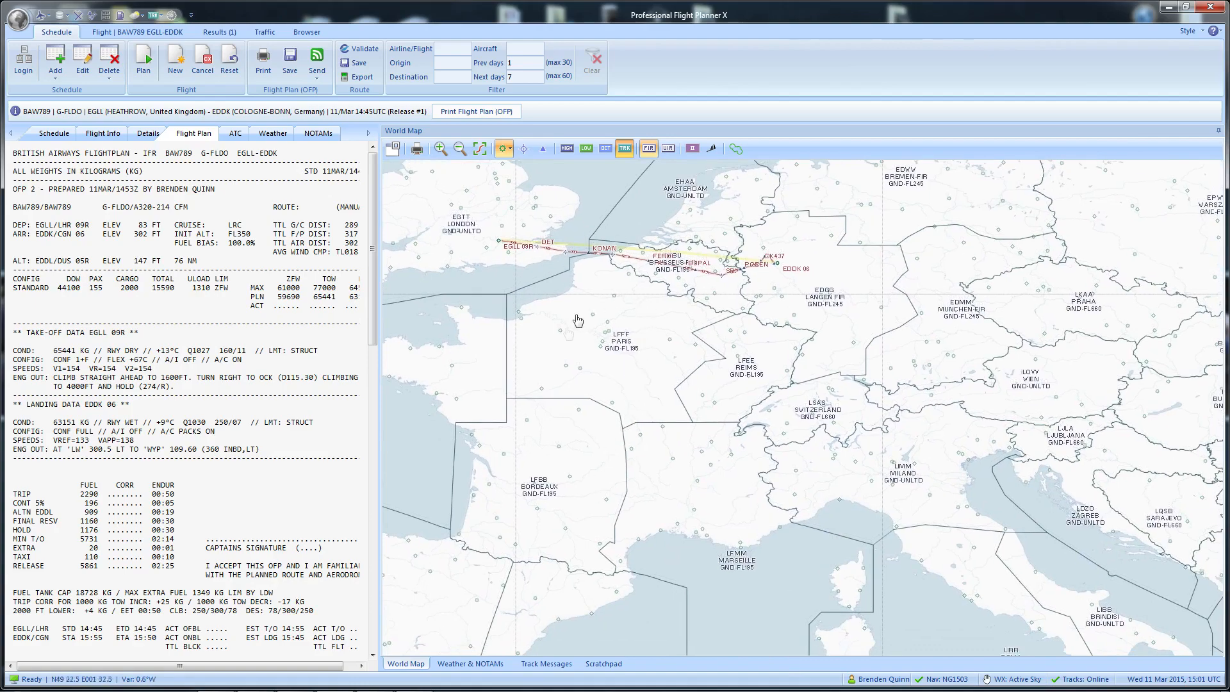
scroll(713, 466, "down", 1)
scroll(644, 170, "up", 1)
left_click(667, 149)
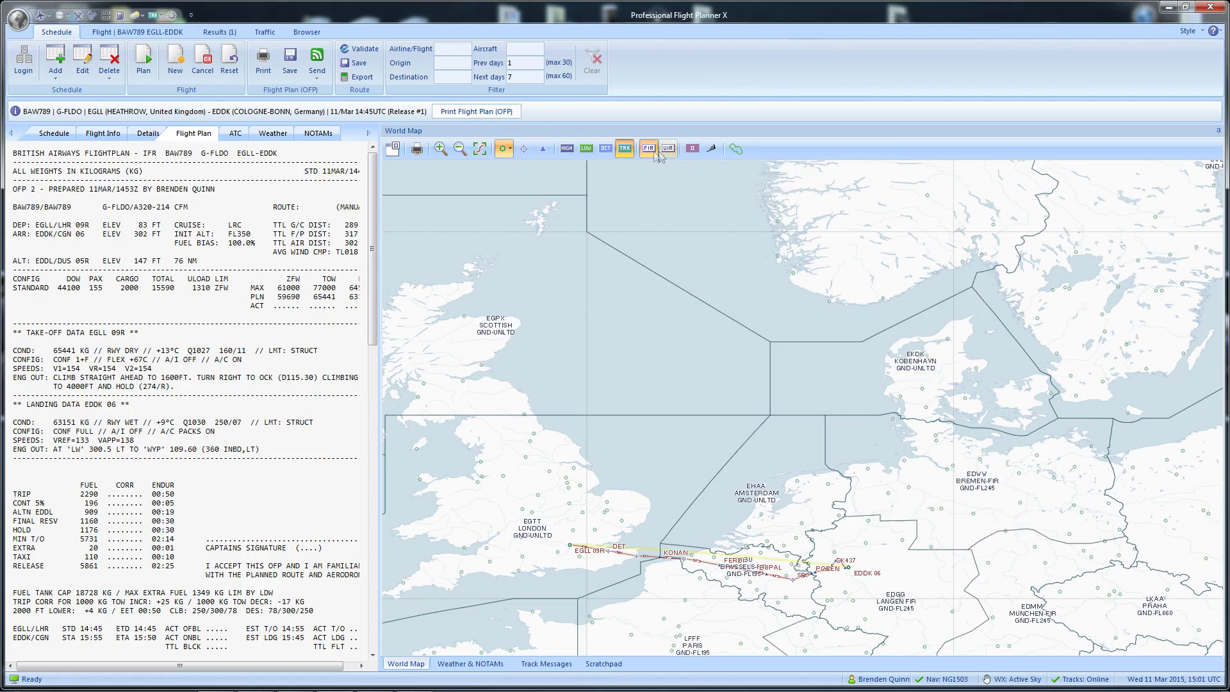
left_click(650, 154)
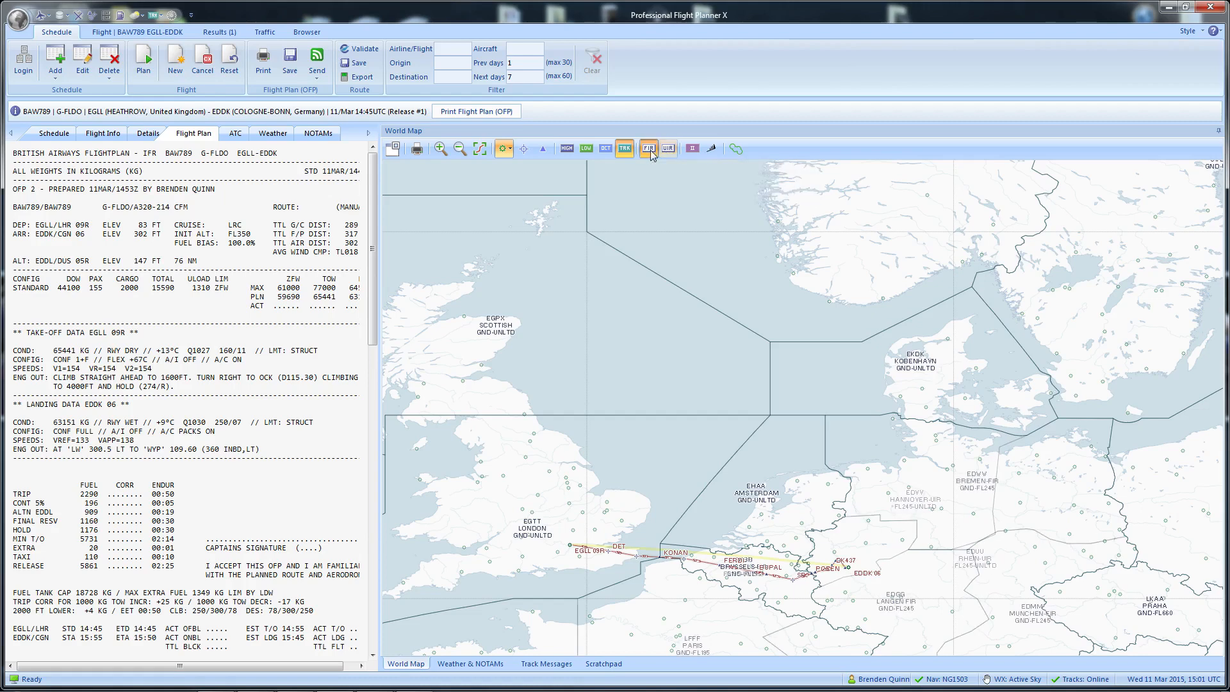
Step: Show Class II airspace on the world map and examine its coverage over the North Atlantic and Europe
left_click(690, 153)
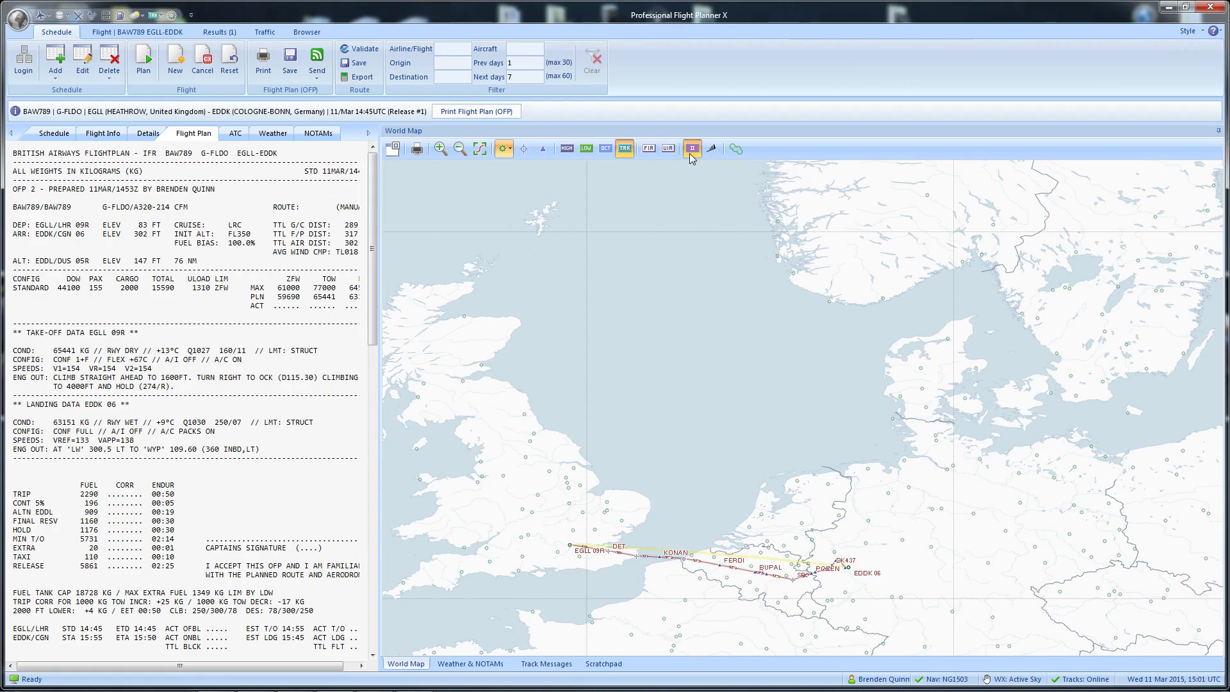
scroll(836, 351, "down", 3)
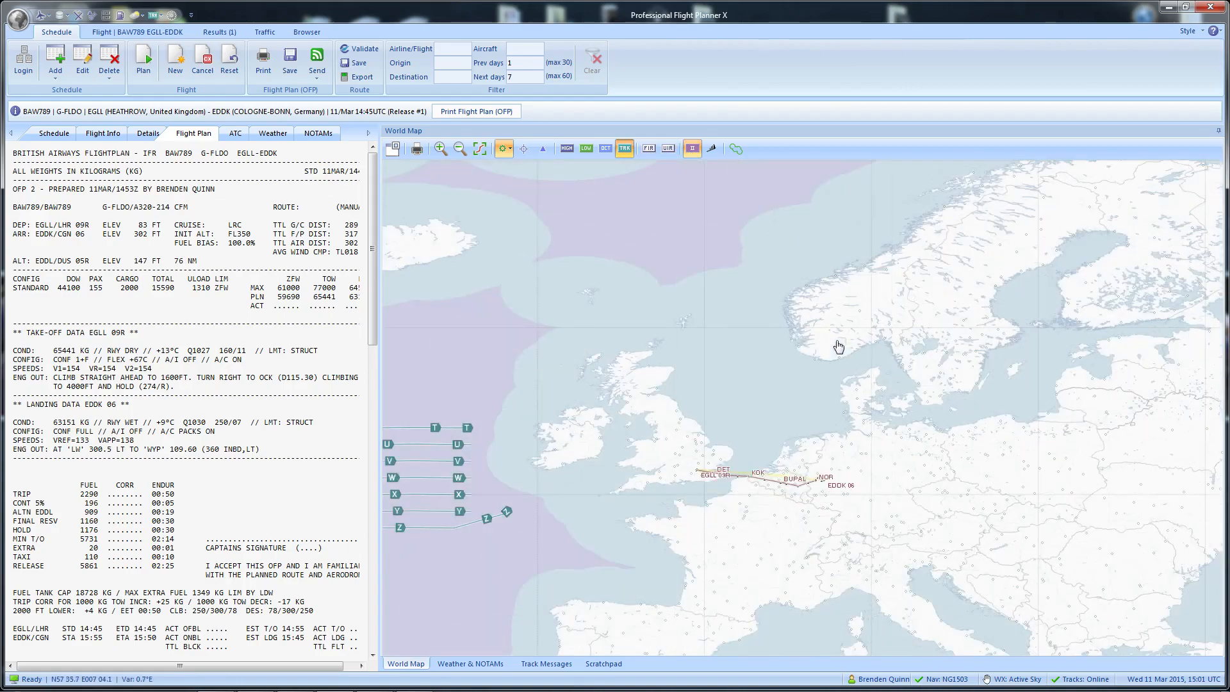
mouse_move(797, 417)
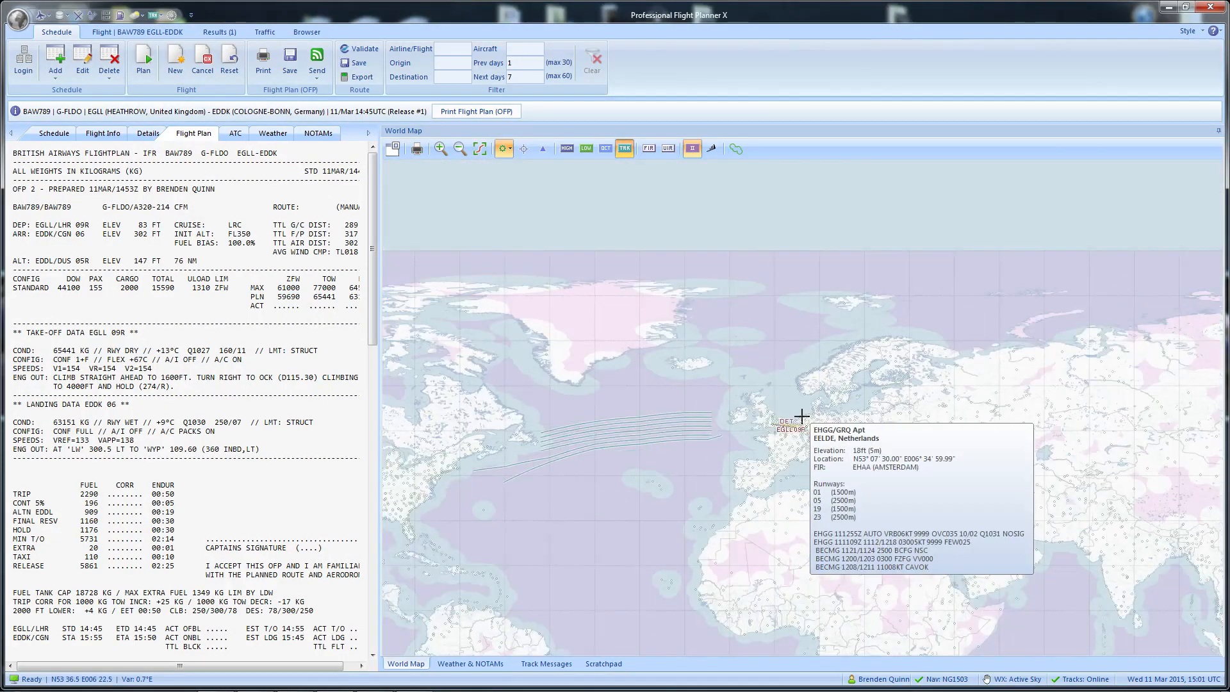
scroll(802, 417, "up", 3)
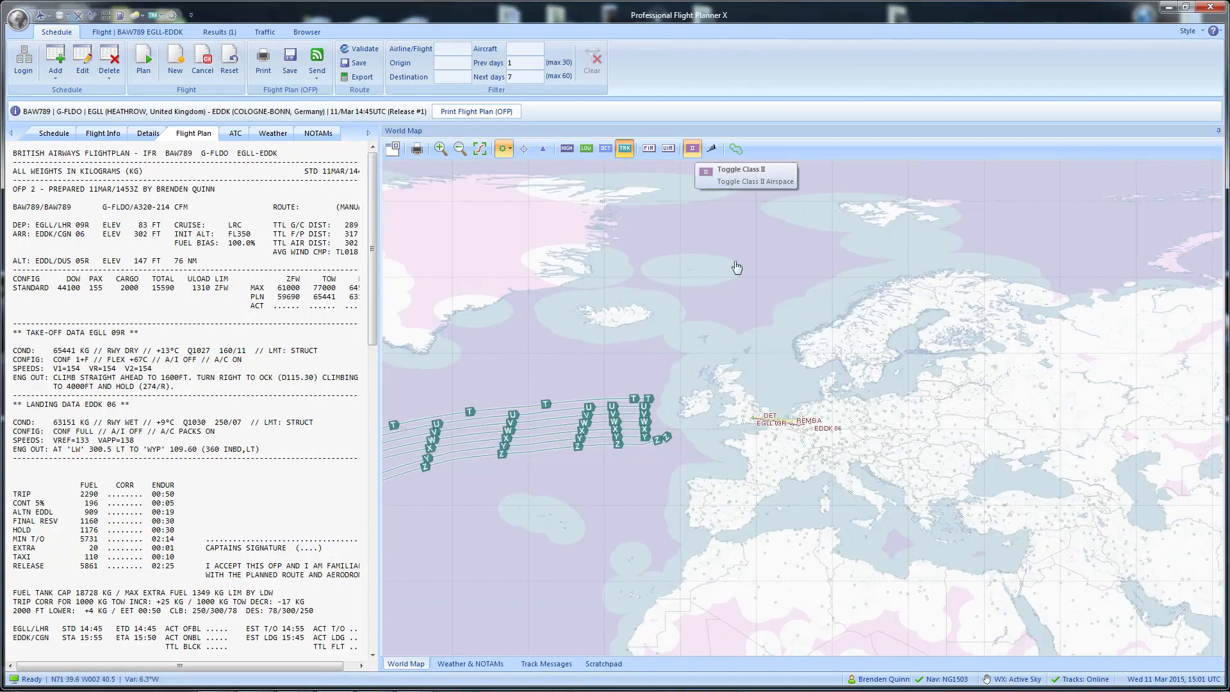
scroll(753, 608, "up", 2)
Step: Show the FL300 winds on the map, view the flight level choices and examine the winds over Europe and the North Atlantic
left_click(711, 148)
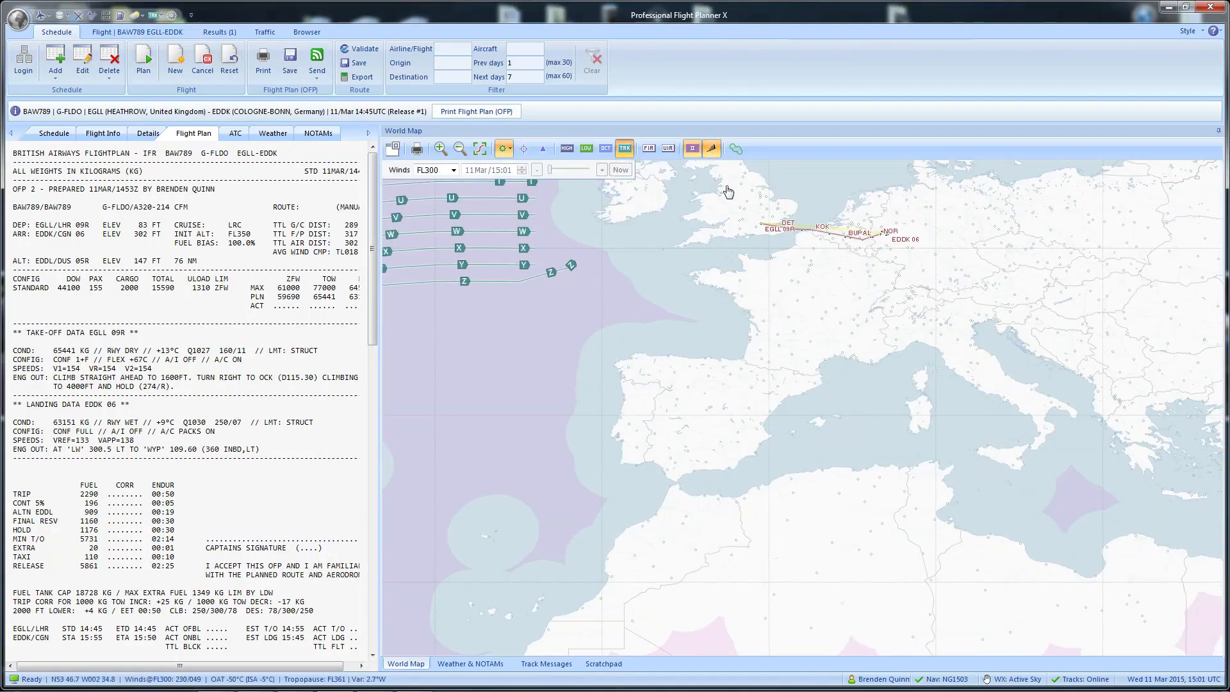
left_click_drag(750, 259, 758, 339)
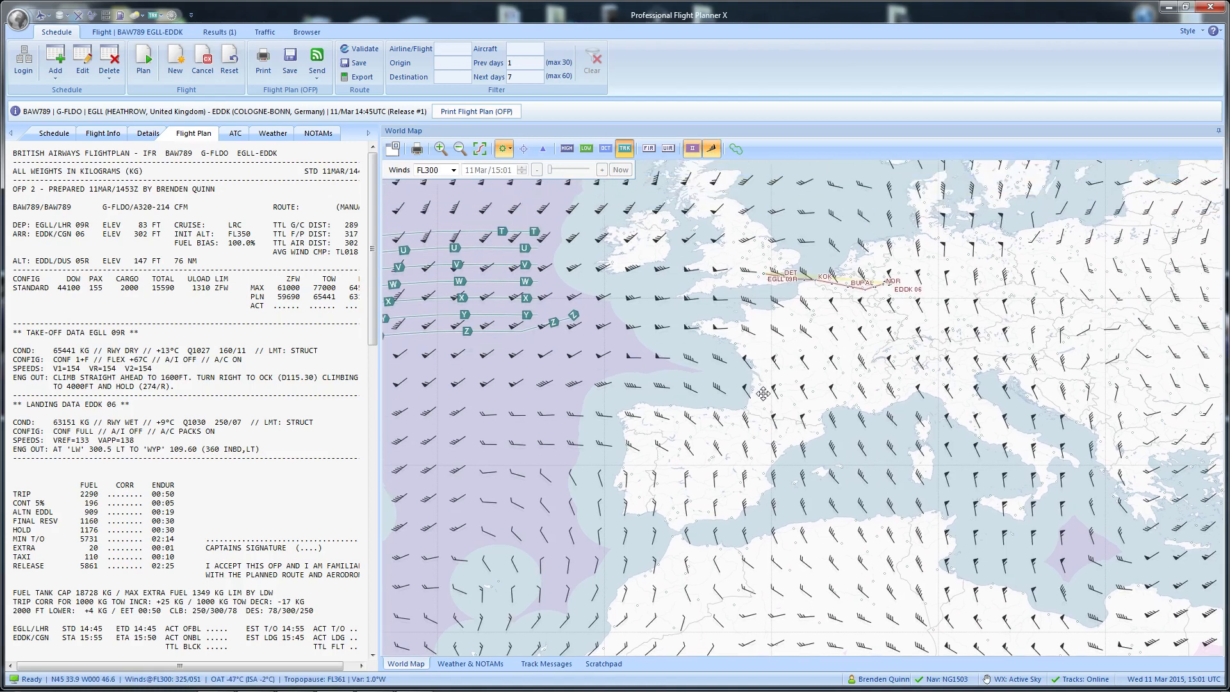
left_click(454, 170)
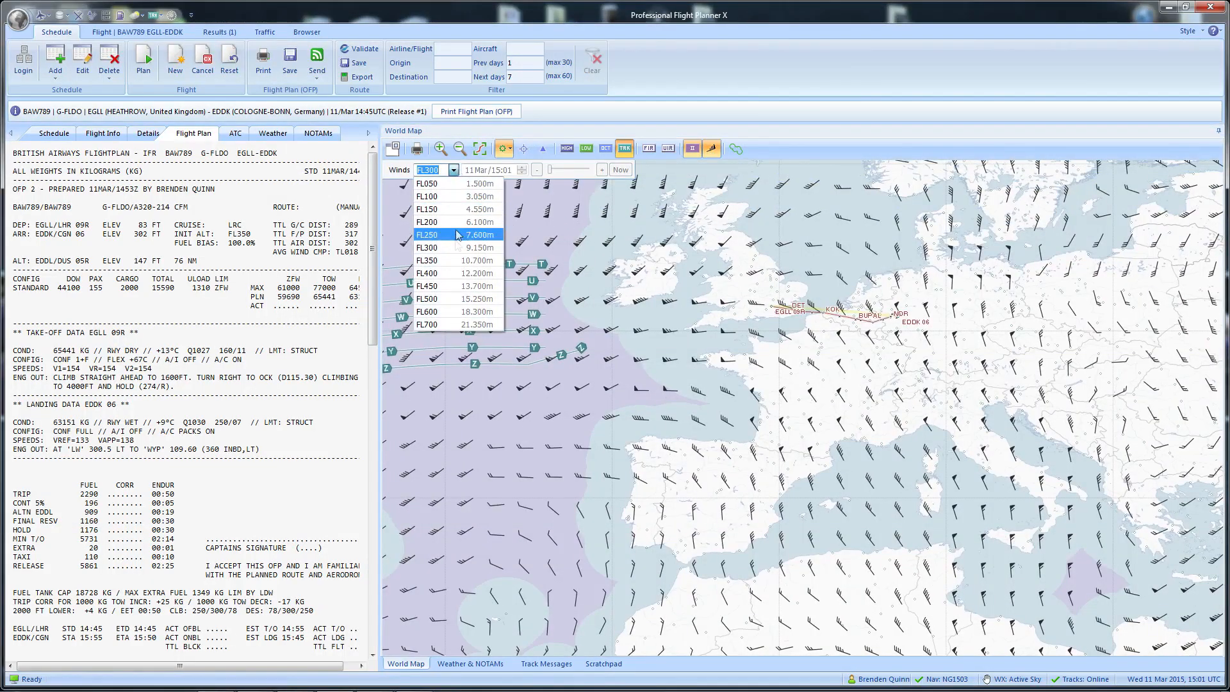
left_click(654, 273)
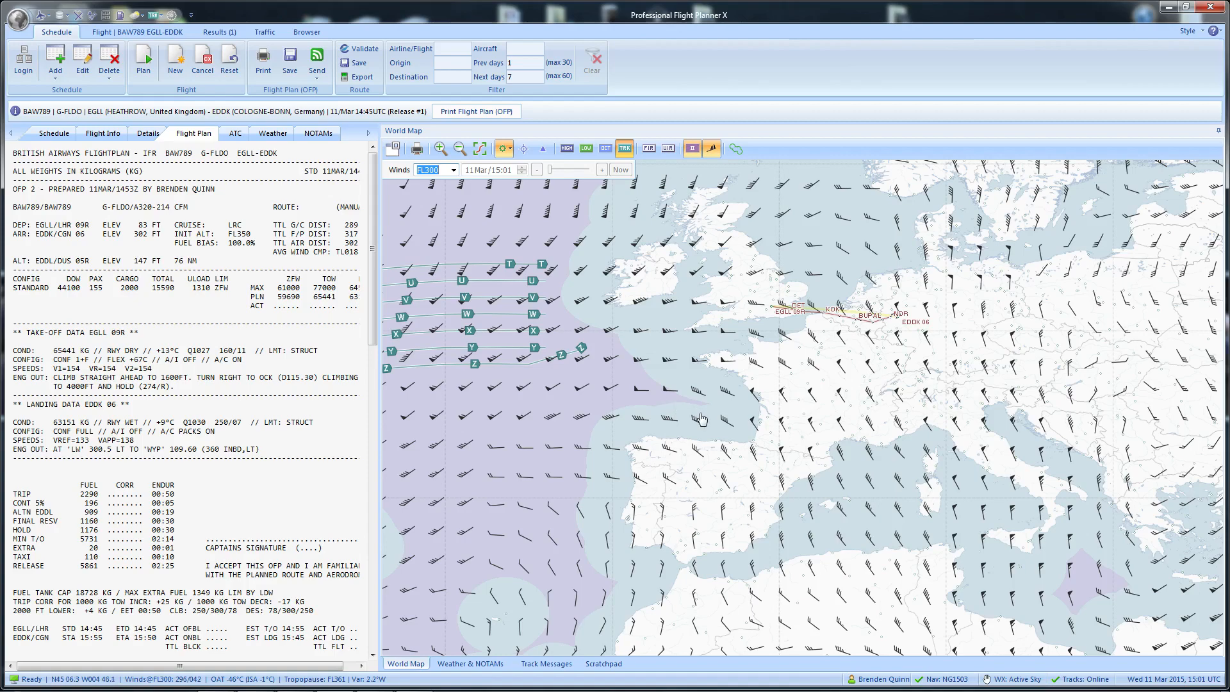
scroll(766, 414, "up", 2)
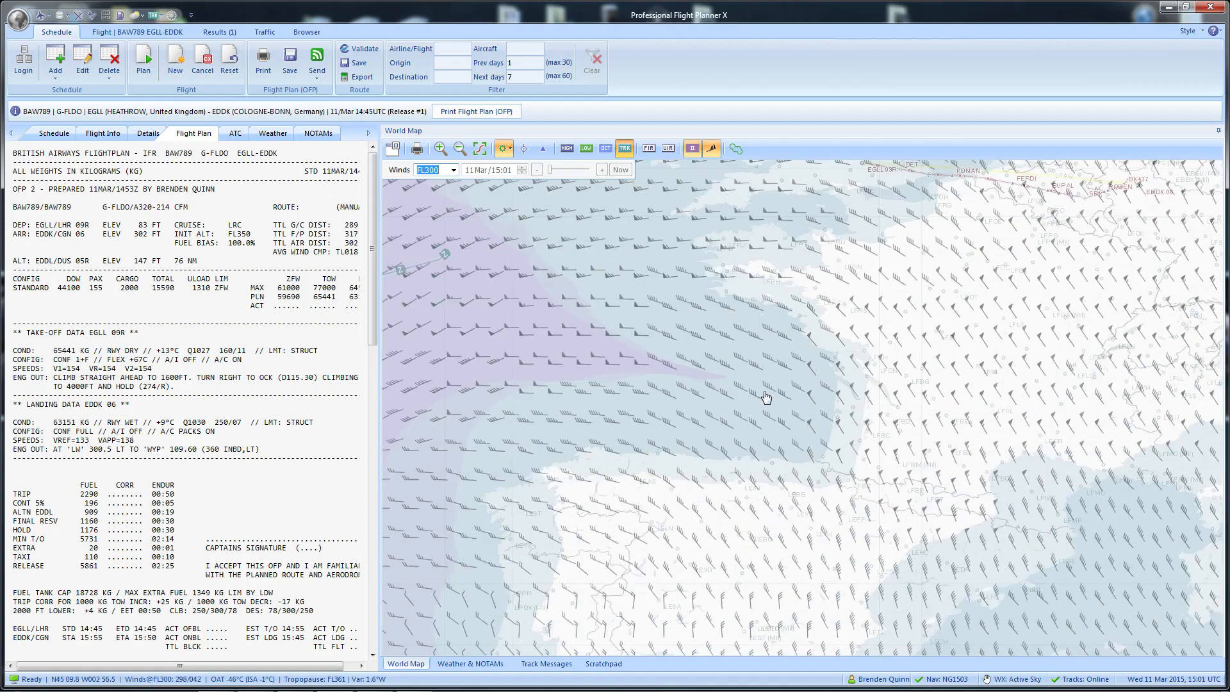
scroll(765, 397, "up", 1)
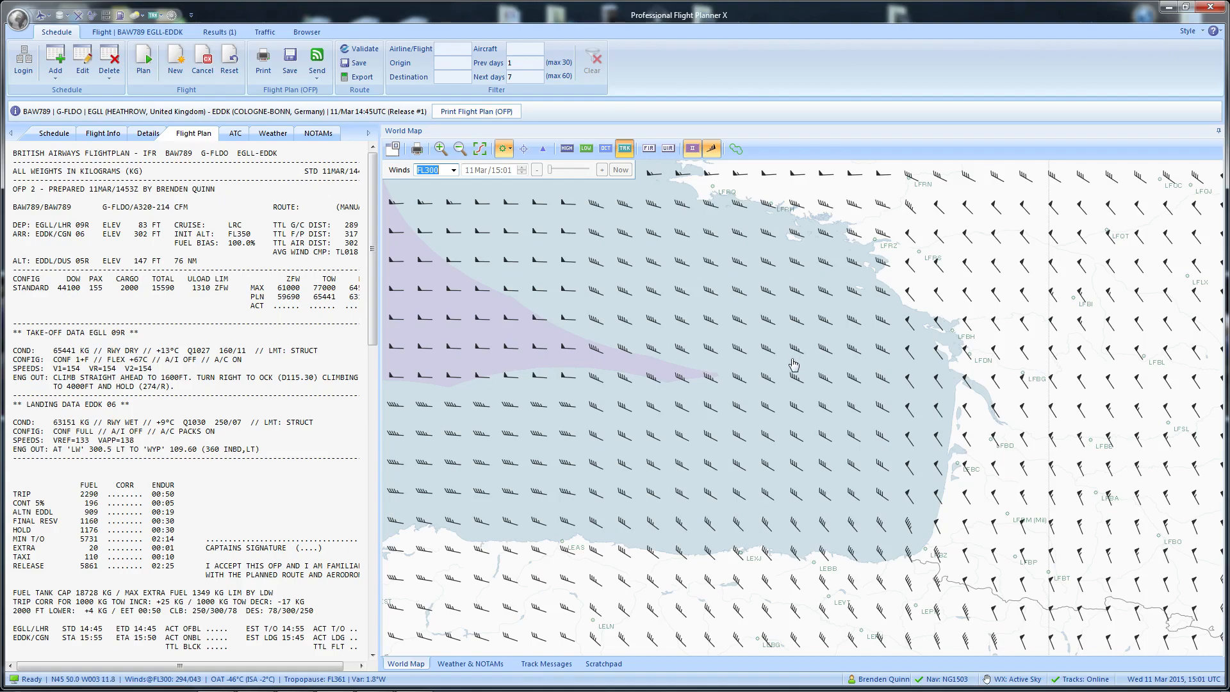
scroll(793, 370, "down", 3)
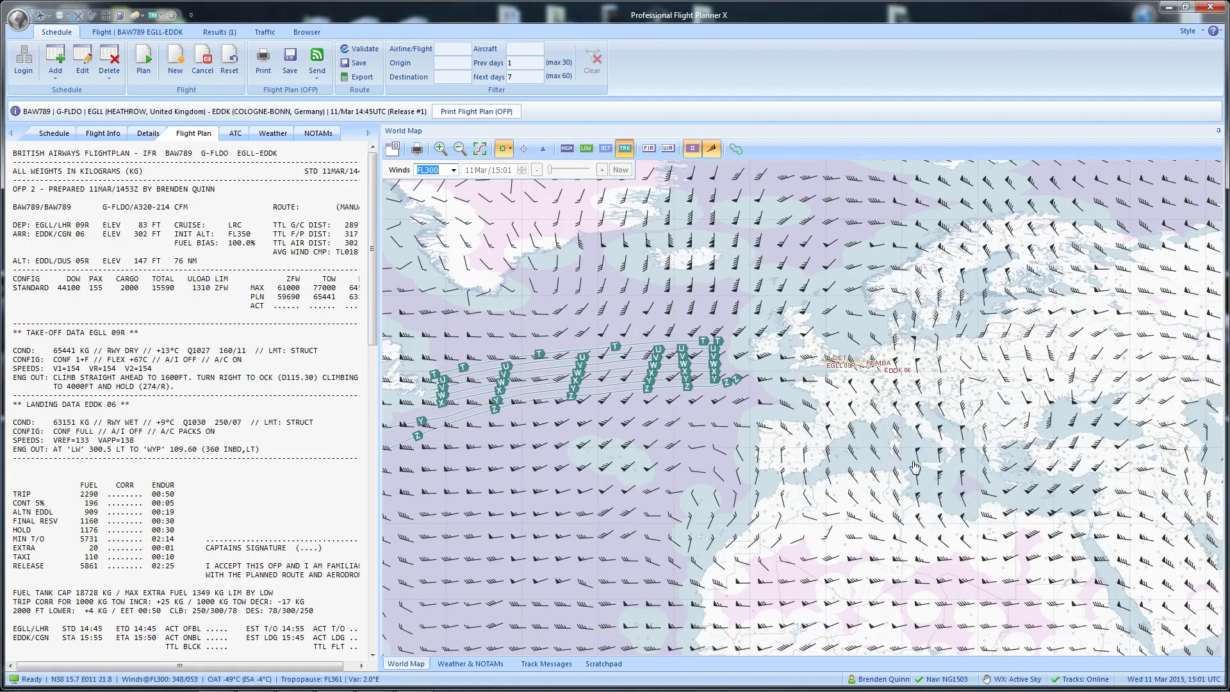
Step: Switch the wind overlay to FL700, examine the winds over Europe and the North Atlantic, and hide the overlay
scroll(929, 461, "up", 3)
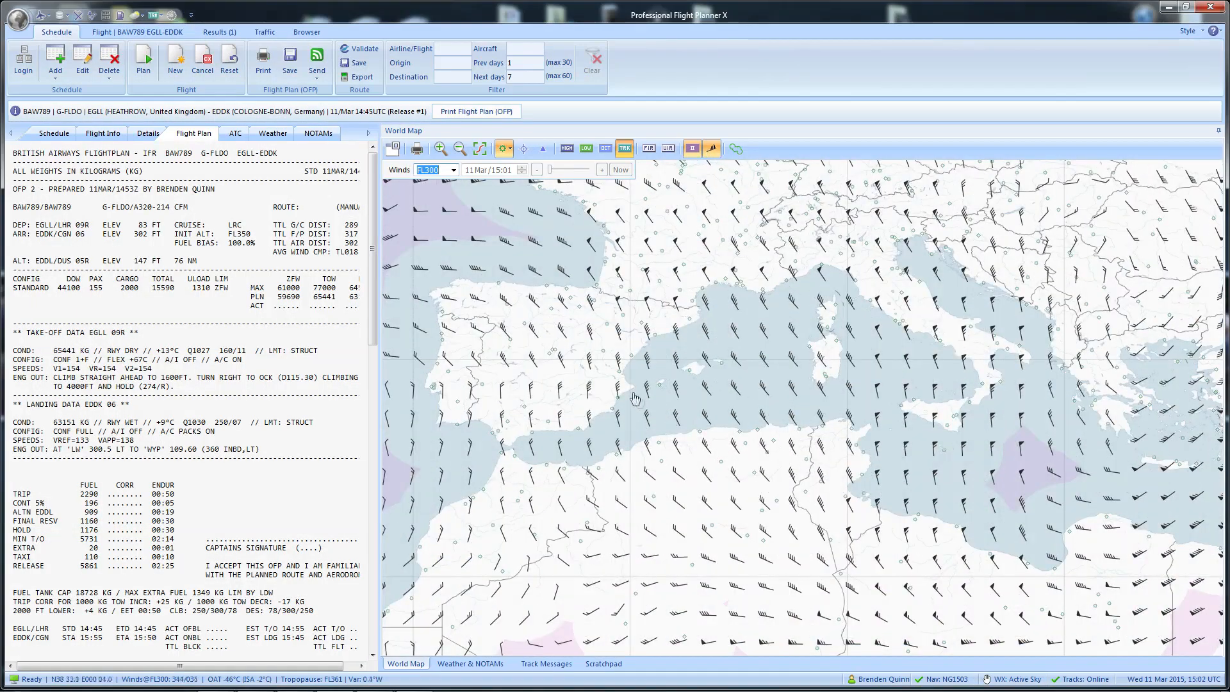
left_click_drag(623, 392, 807, 466)
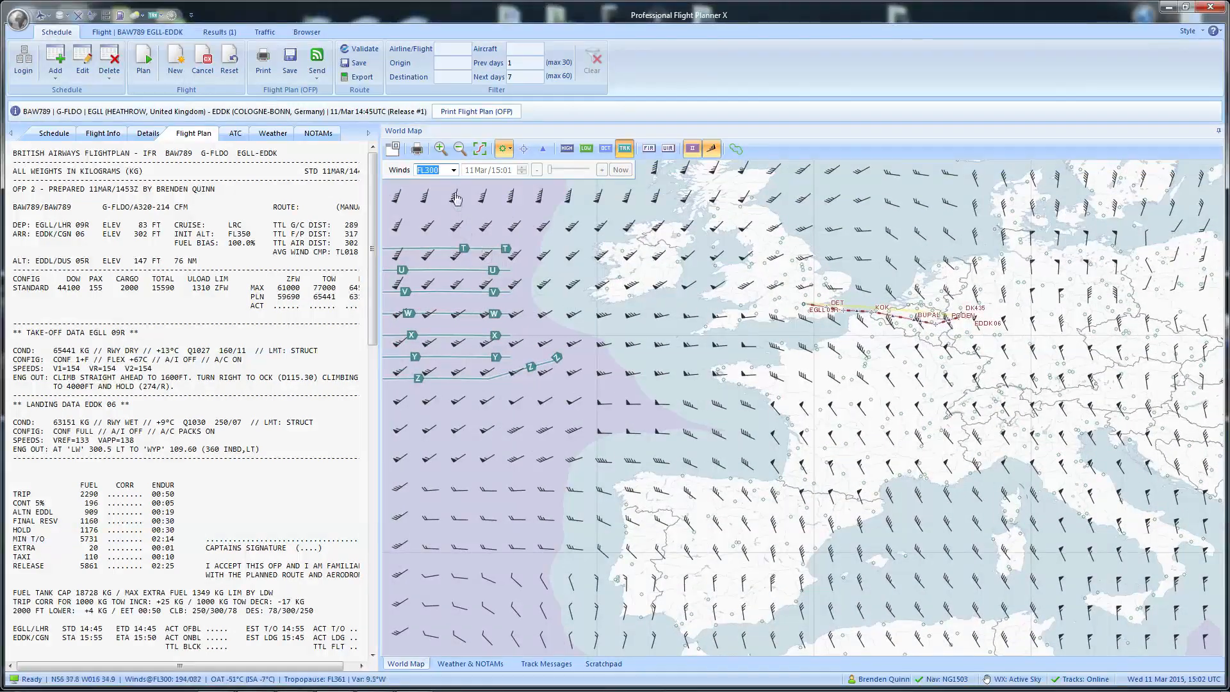
left_click(453, 169)
left_click(446, 324)
scroll(863, 478, "down", 1)
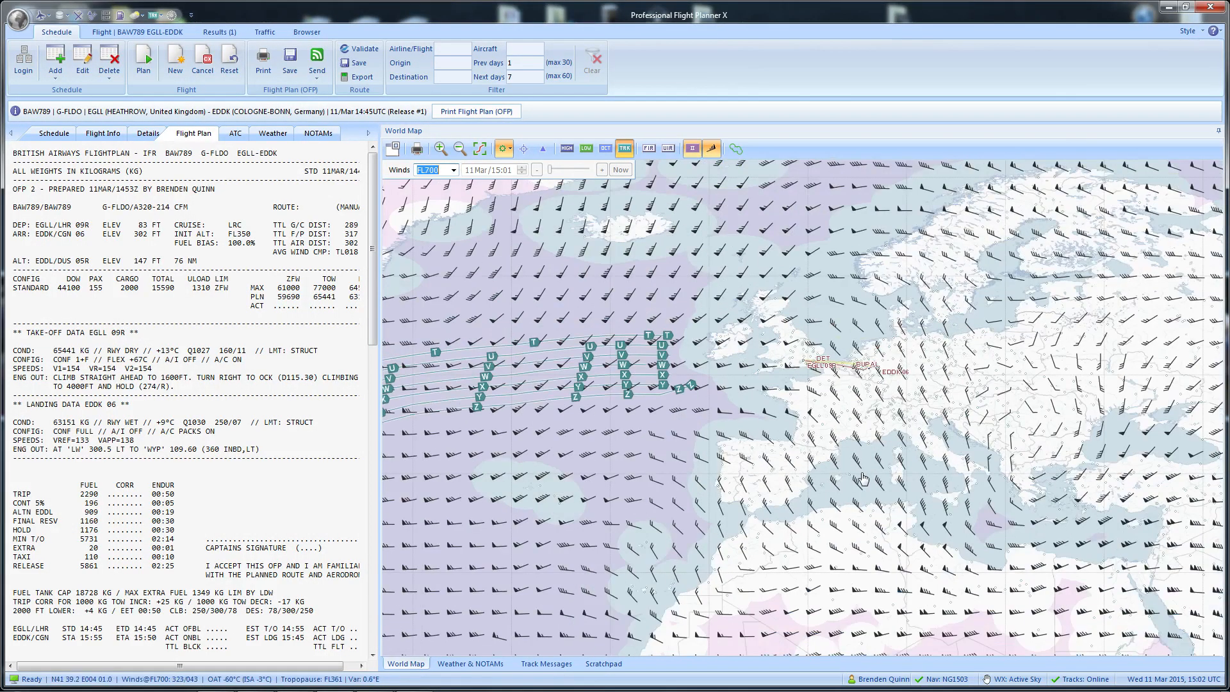
scroll(863, 478, "up", 2)
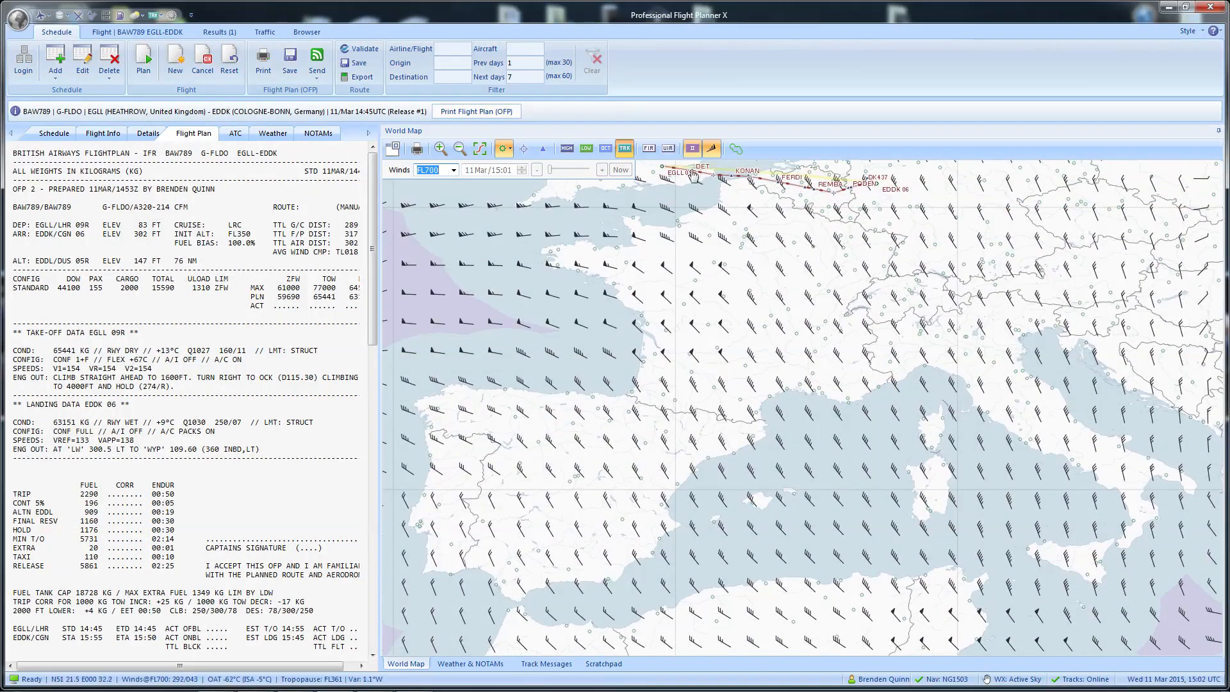
left_click(712, 149)
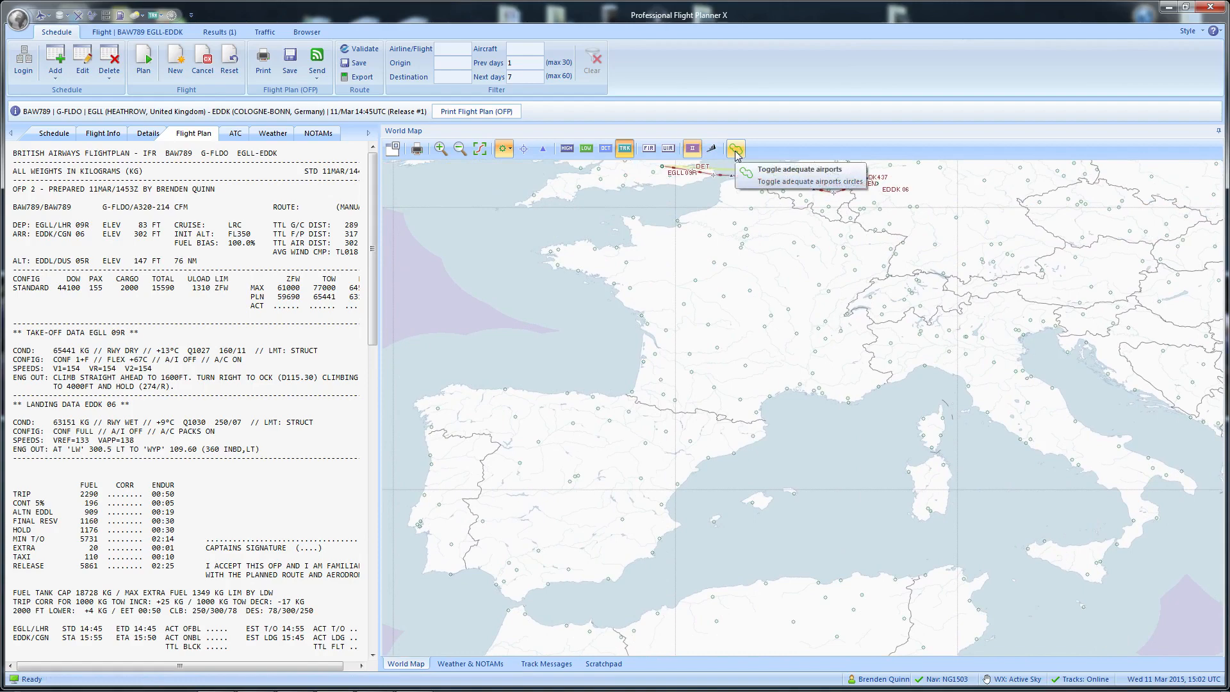
Step: Show the adequate airport circles on the world map, examine their coverage around the route, and hide them again
left_click(737, 149)
left_click_drag(809, 295, 820, 468)
scroll(820, 468, "down", 1)
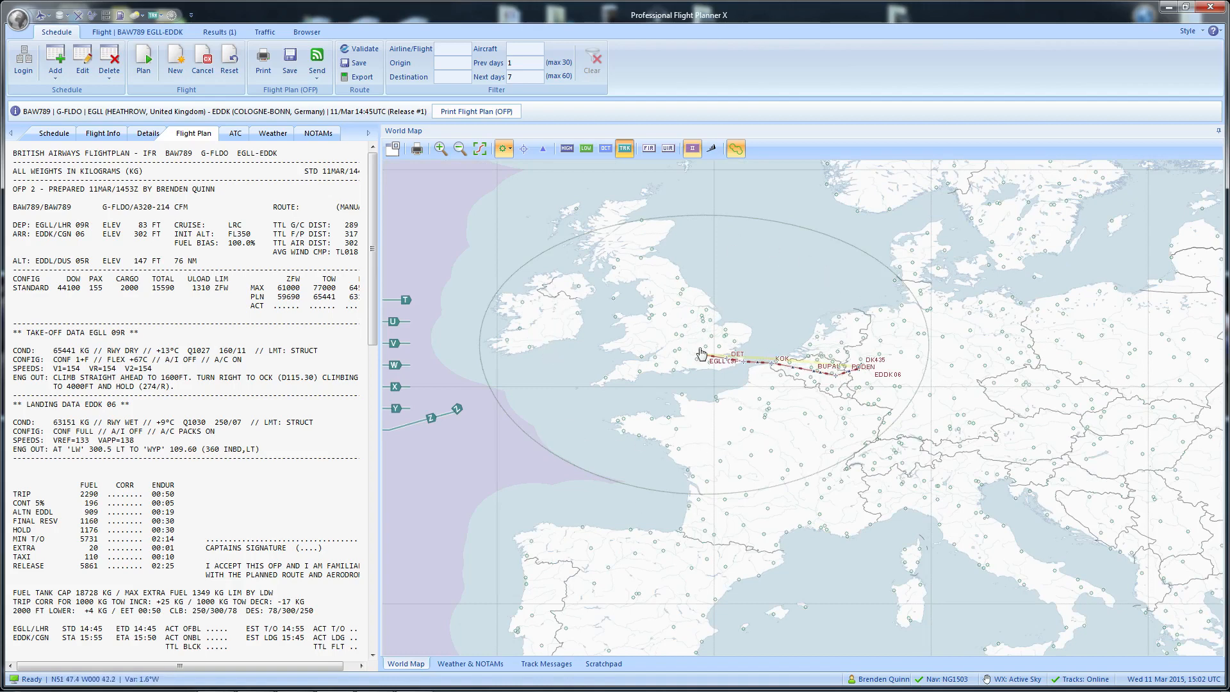
left_click(736, 149)
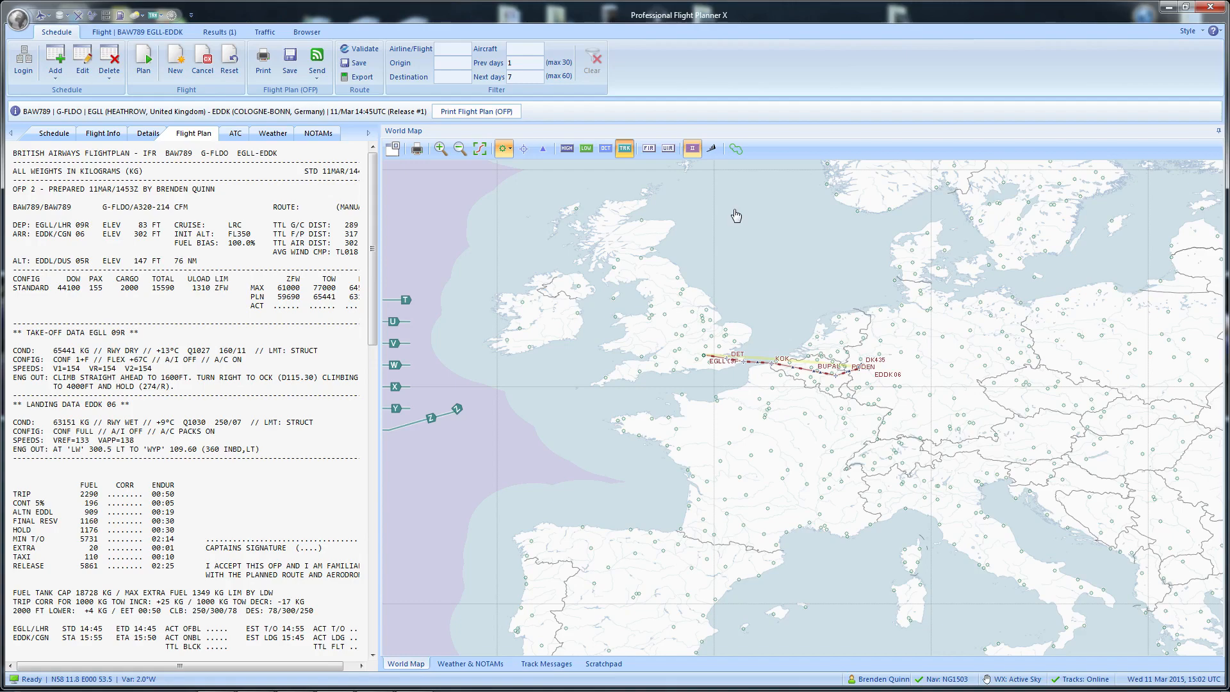
Step: Show the intersections on the world map, examine them over northern France and southern England, and fit the map to the route
left_click(541, 150)
scroll(763, 401, "up", 2)
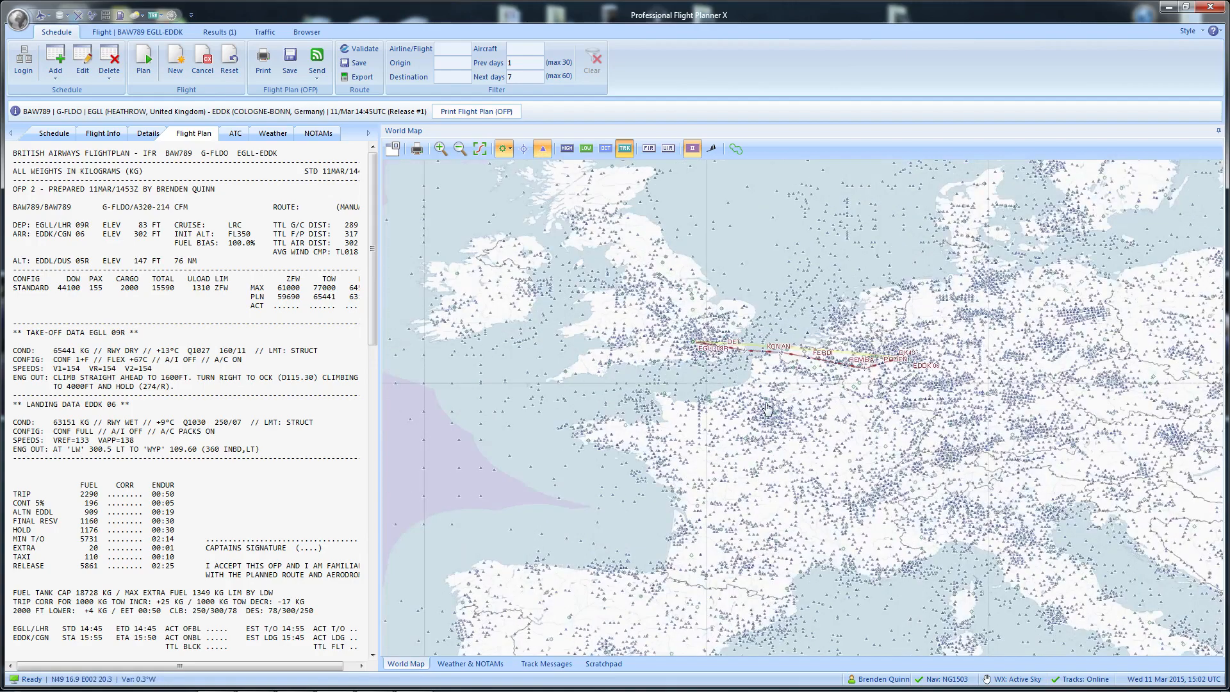
scroll(764, 401, "up", 2)
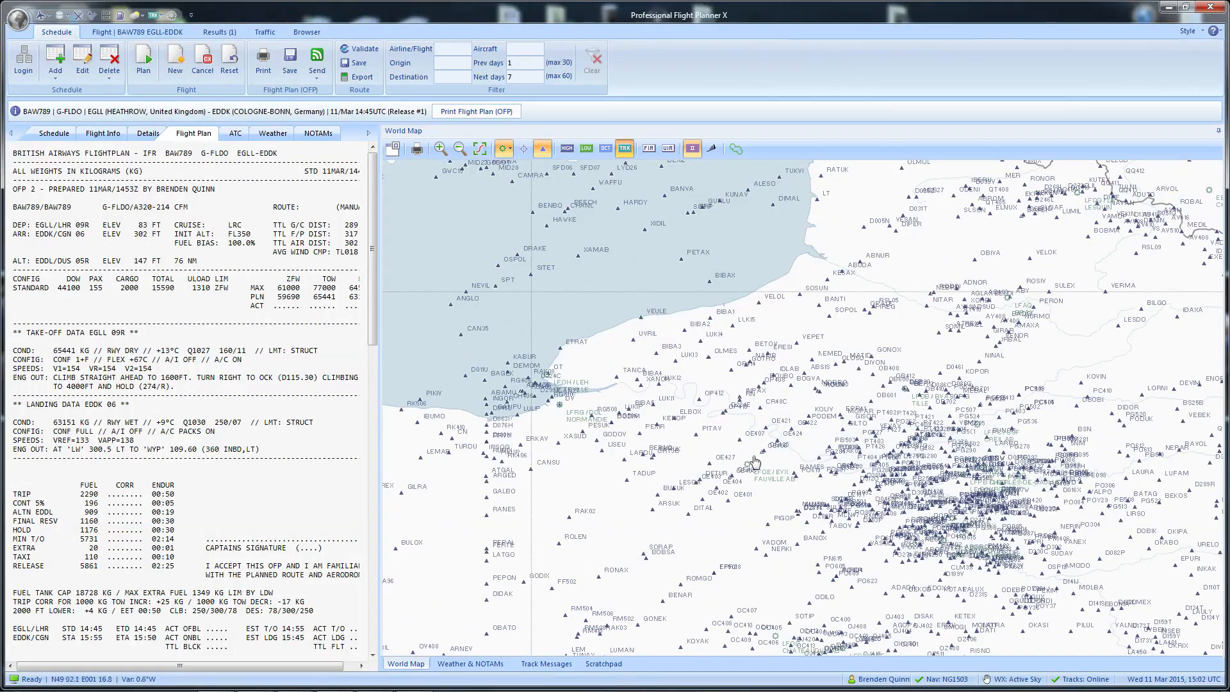
left_click_drag(666, 362, 894, 638)
scroll(737, 400, "up", 1)
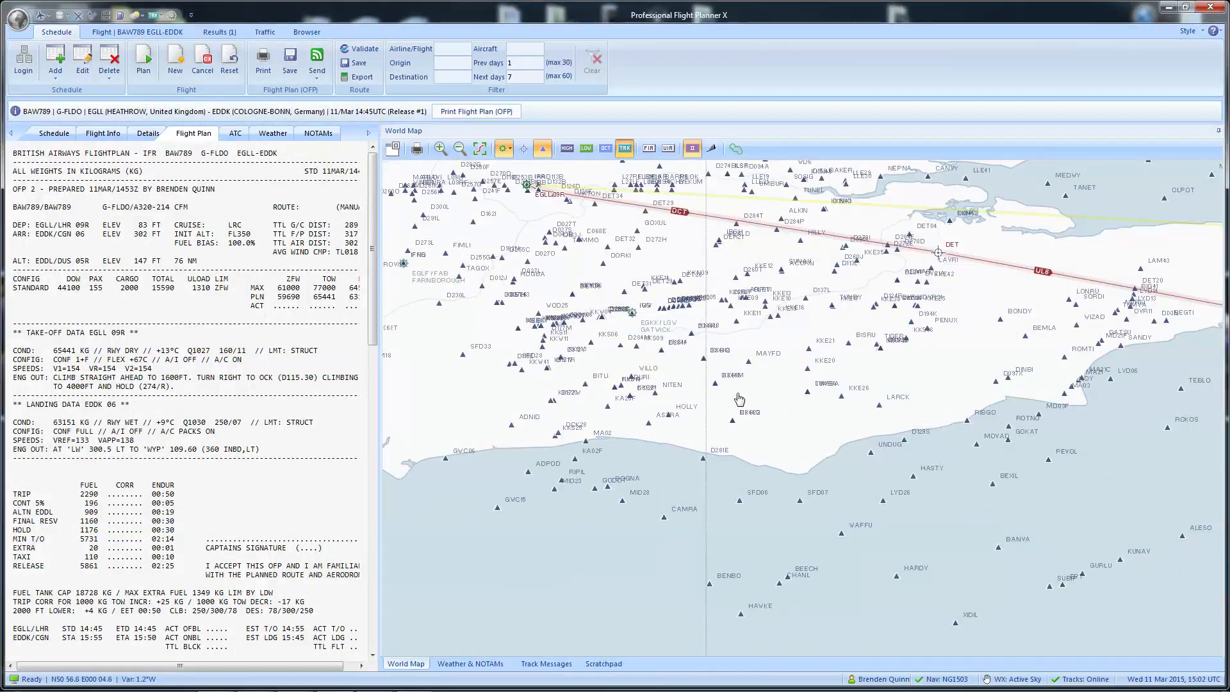
scroll(737, 399, "down", 1)
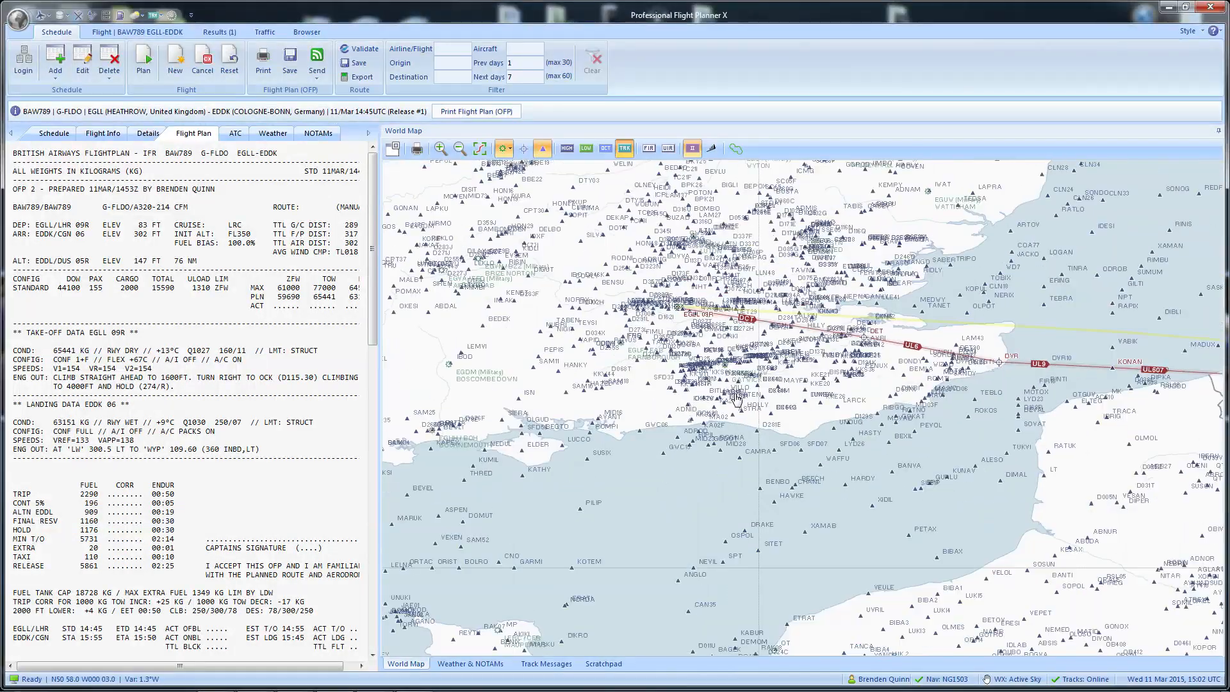
left_click(481, 151)
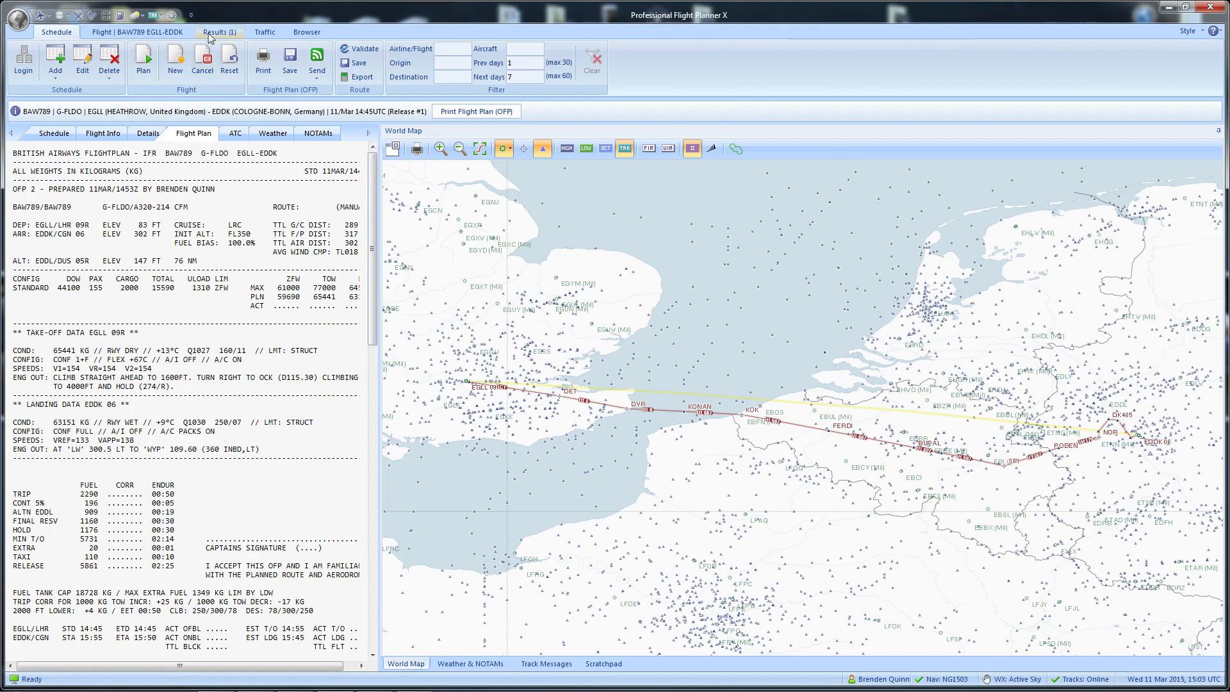
Step: Open the traffic view, look at its flights and ATC lists, and try to connect to FS2004/FSX traffic
left_click(260, 33)
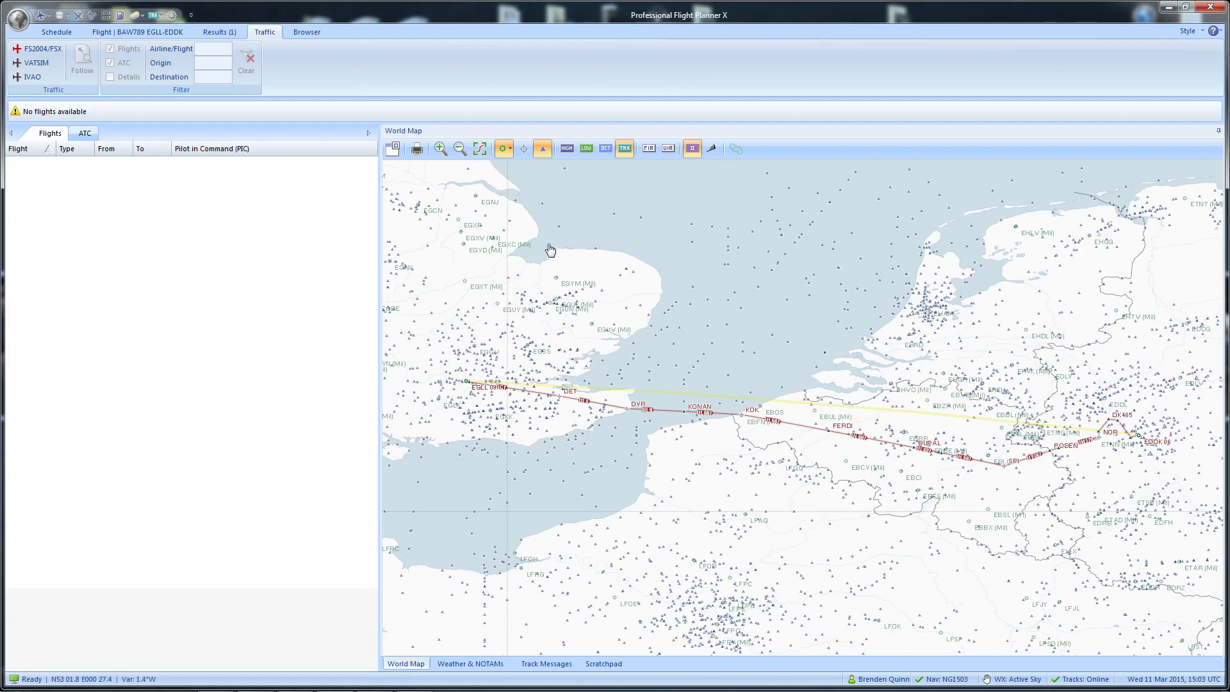
left_click_drag(549, 244, 668, 289)
left_click(90, 135)
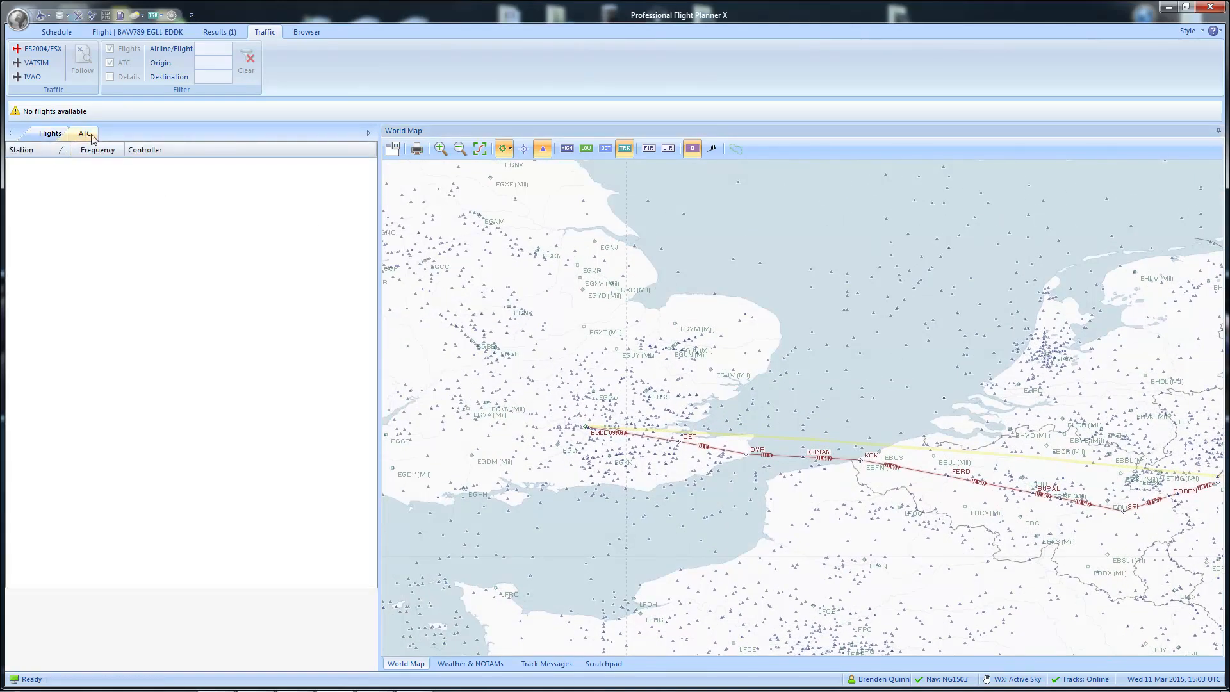
left_click(49, 133)
left_click(84, 133)
left_click(49, 133)
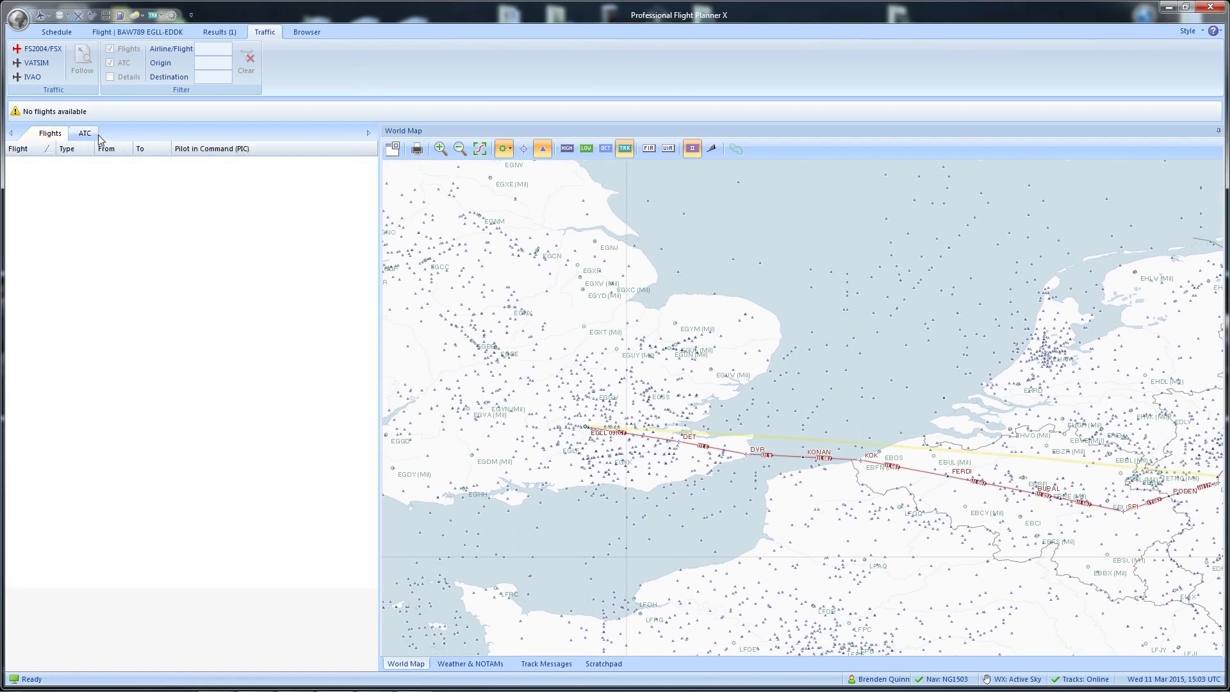
left_click(39, 49)
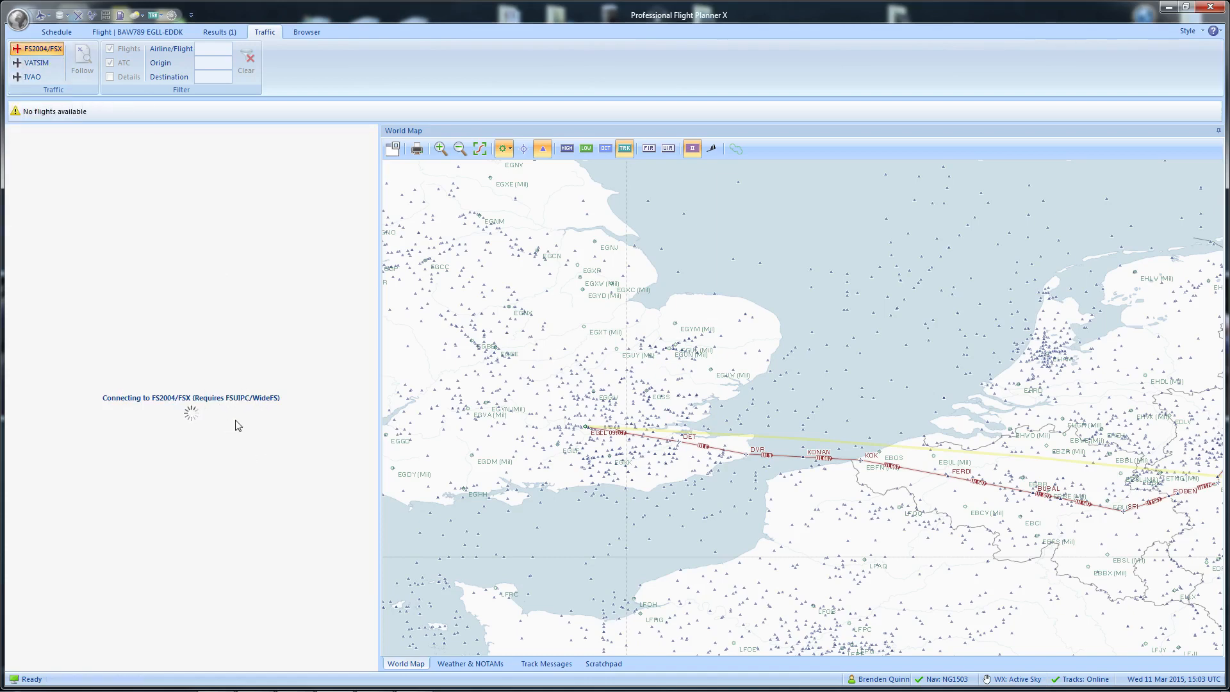
Step: Load the VATSIM traffic and look through its lists of flights and ATC stations
left_click(36, 62)
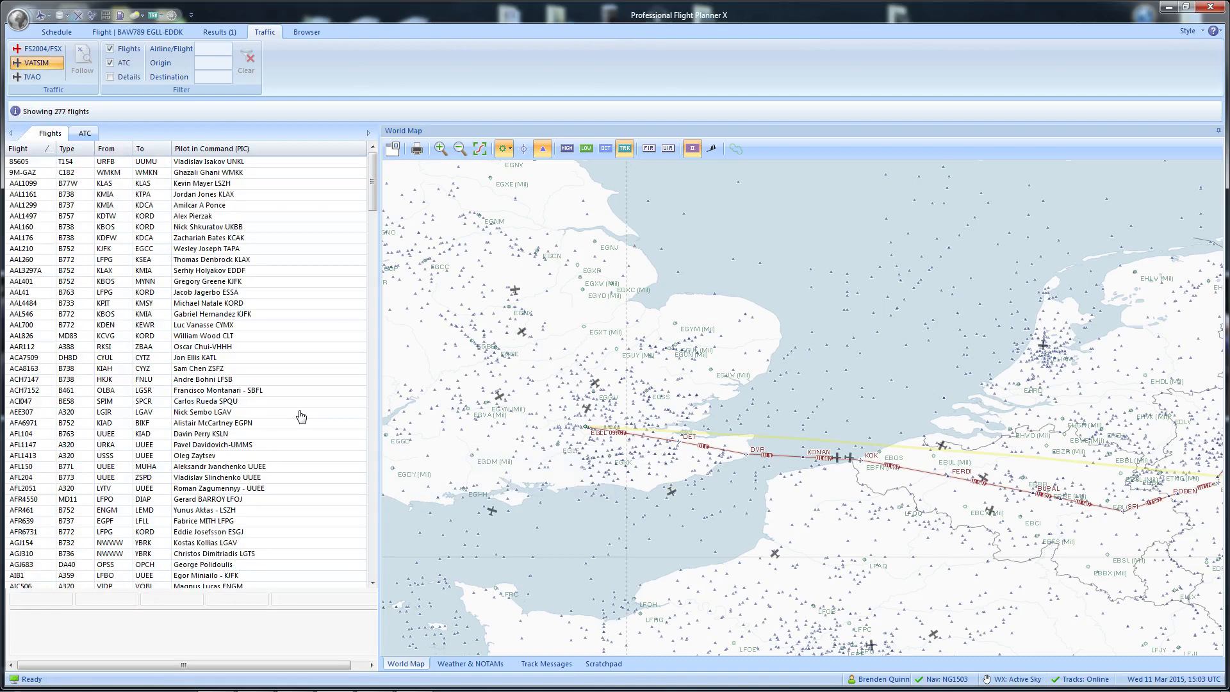
mouse_move(420, 231)
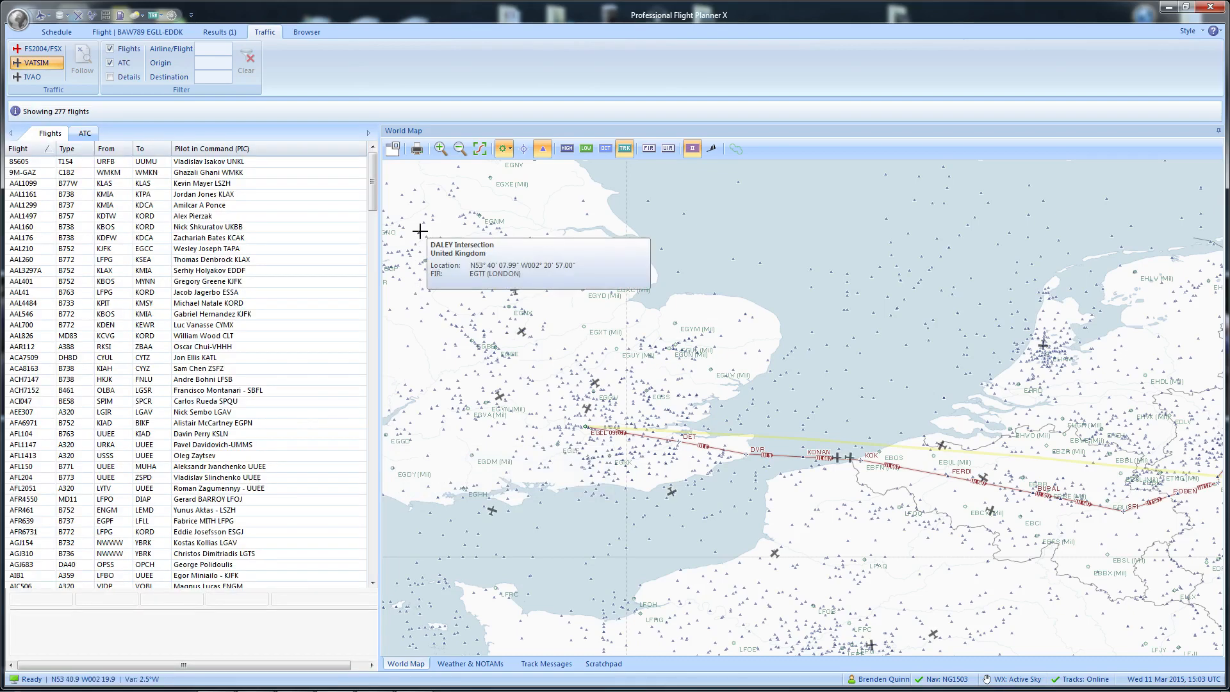
left_click(84, 134)
left_click(51, 134)
left_click_drag(367, 204, 383, 172)
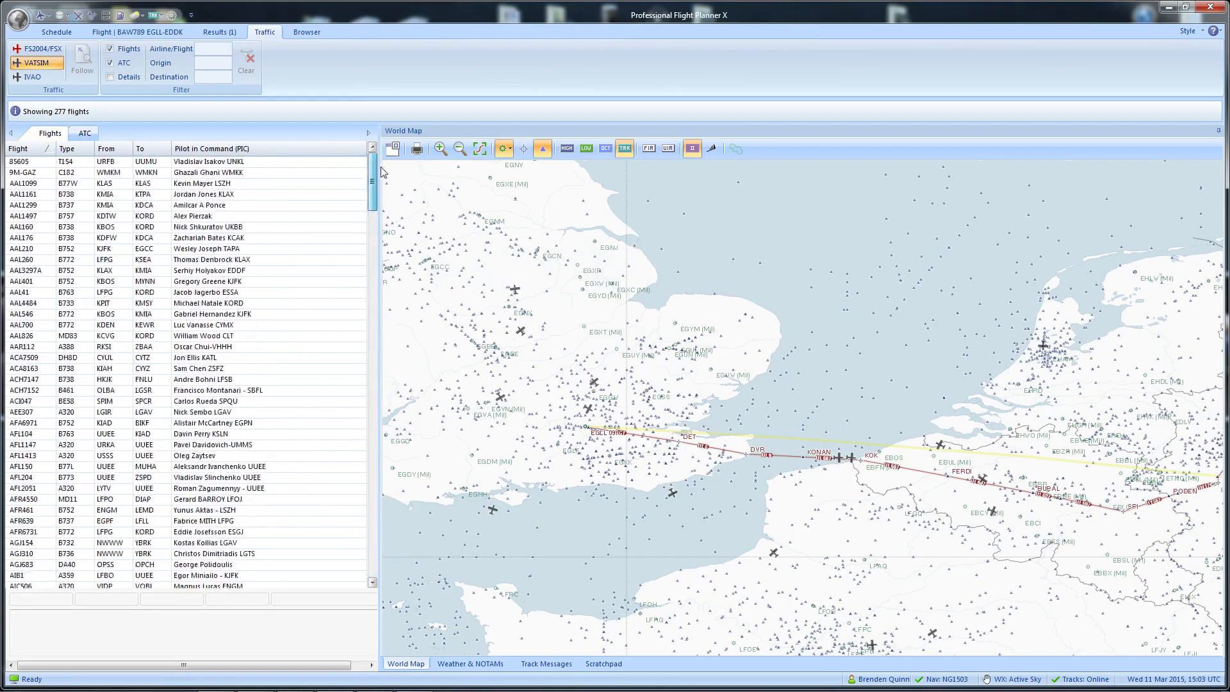
left_click(84, 134)
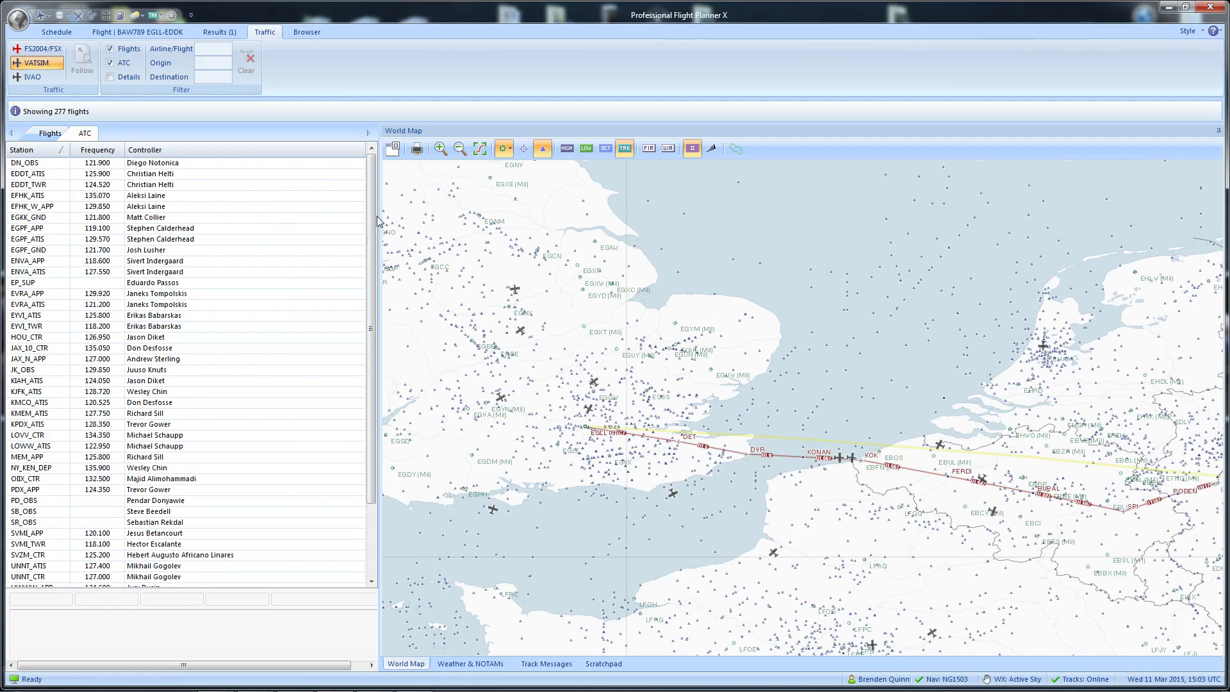
Step: Hide the intersections from the world map and view the flight details of VATSIM aircraft around the route
scroll(371, 256, "down", 2)
scroll(371, 257, "up", 2)
left_click_drag(750, 358, 656, 325)
scroll(657, 325, "down", 1)
left_click_drag(524, 166, 604, 205)
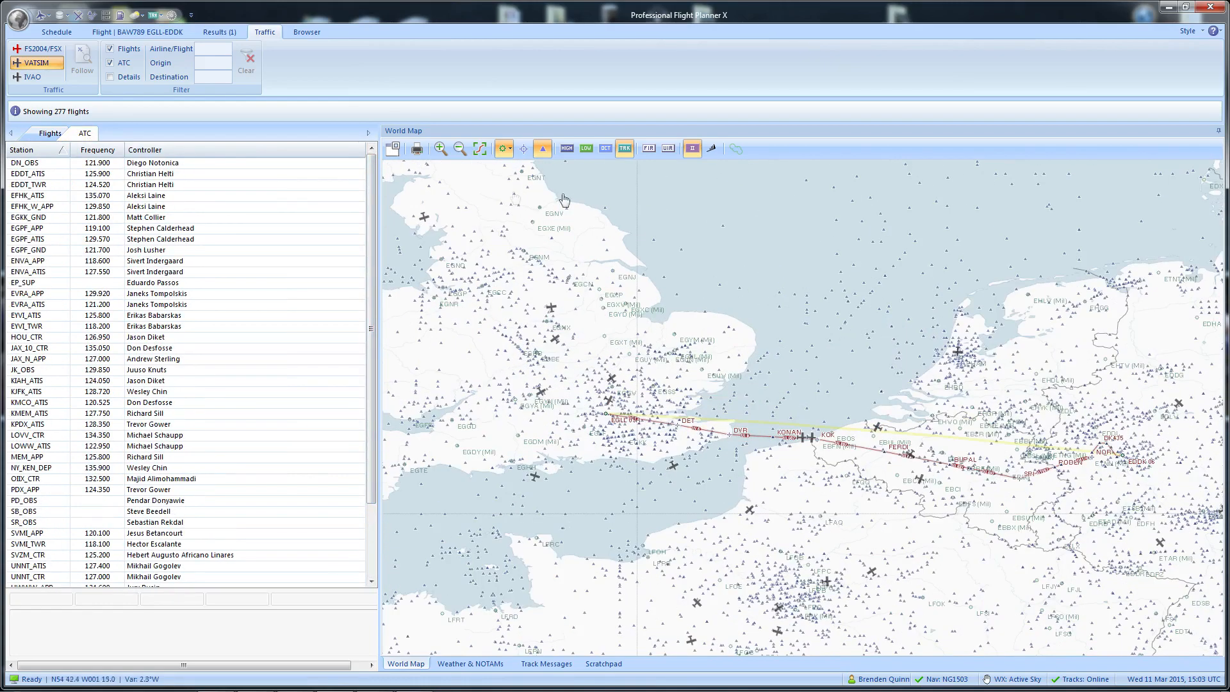
left_click(542, 148)
left_click_drag(750, 329, 708, 255)
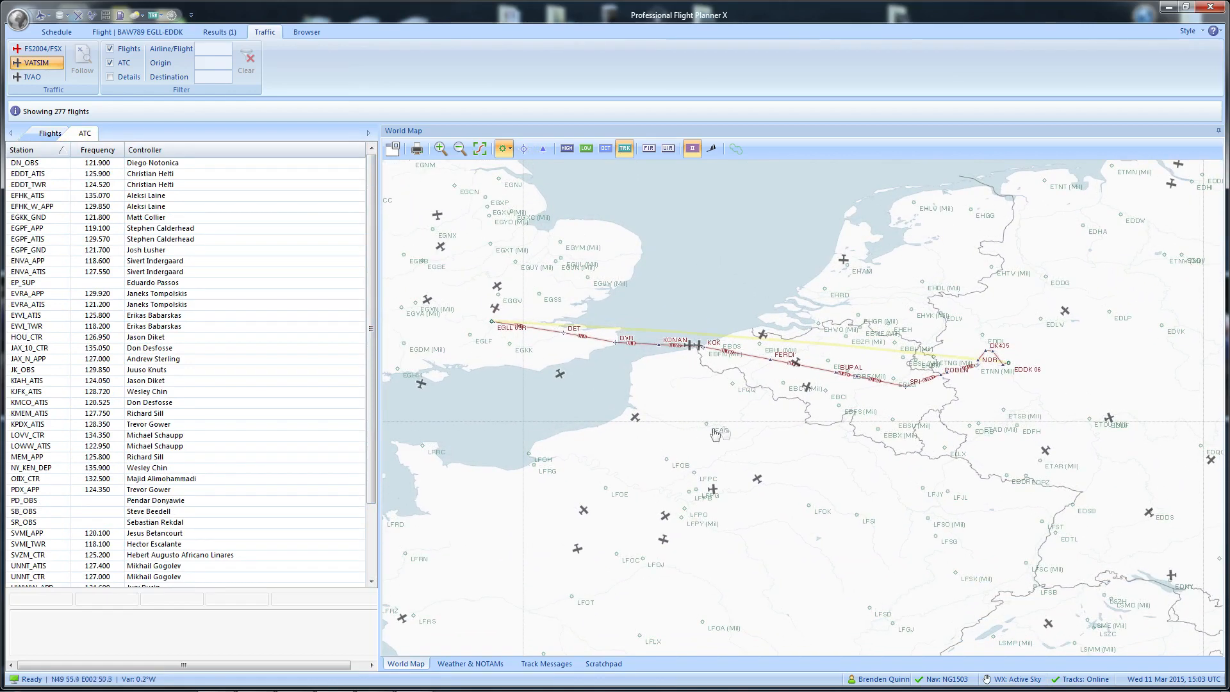
mouse_move(632, 419)
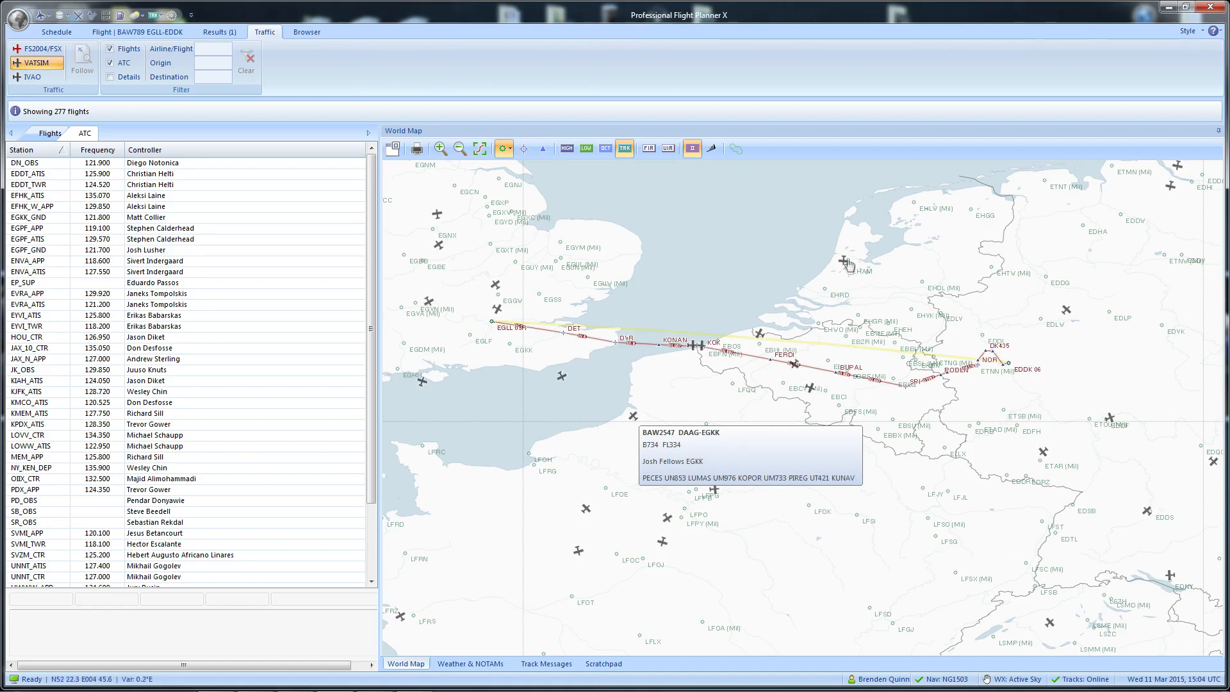
mouse_move(843, 259)
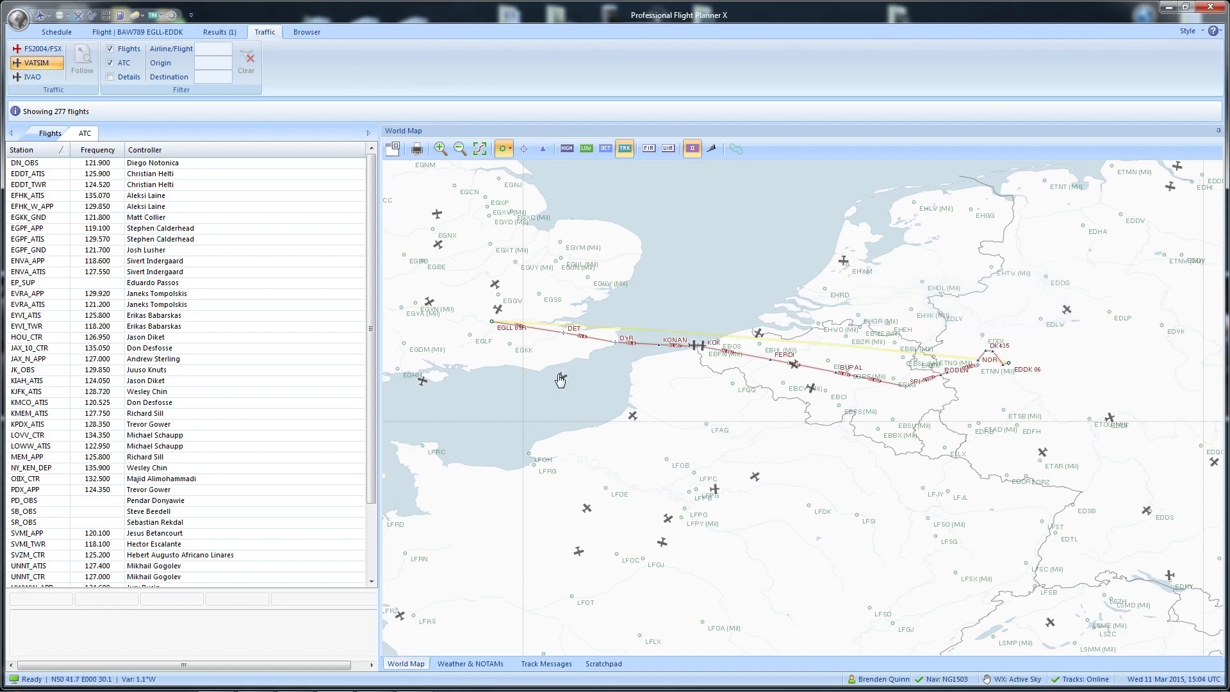
mouse_move(557, 375)
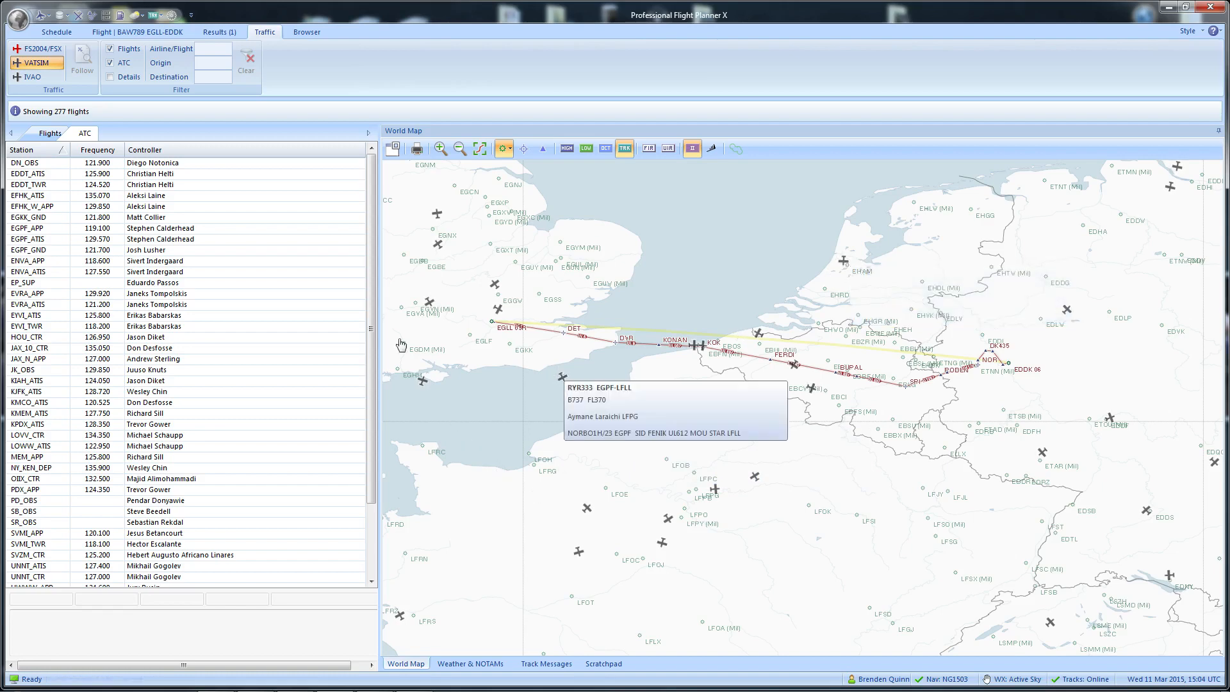
Step: Switch the traffic source to IVAO and view its flights and ATC station lists
left_click(49, 133)
left_click(32, 77)
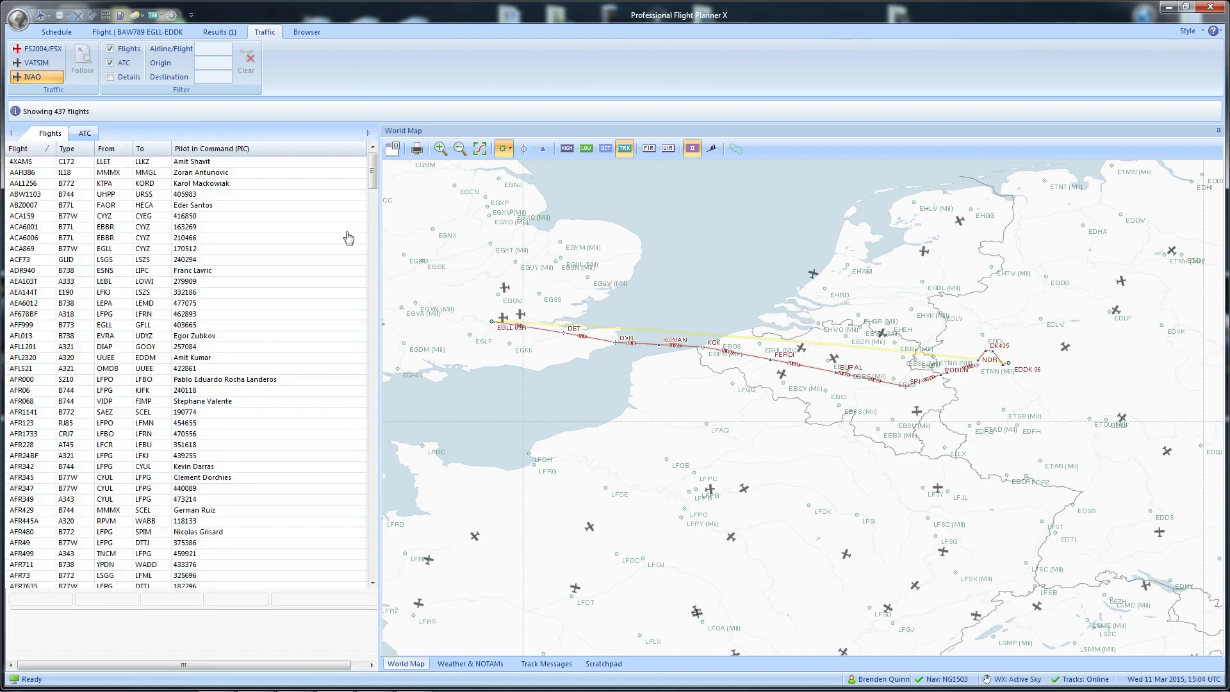
left_click(84, 134)
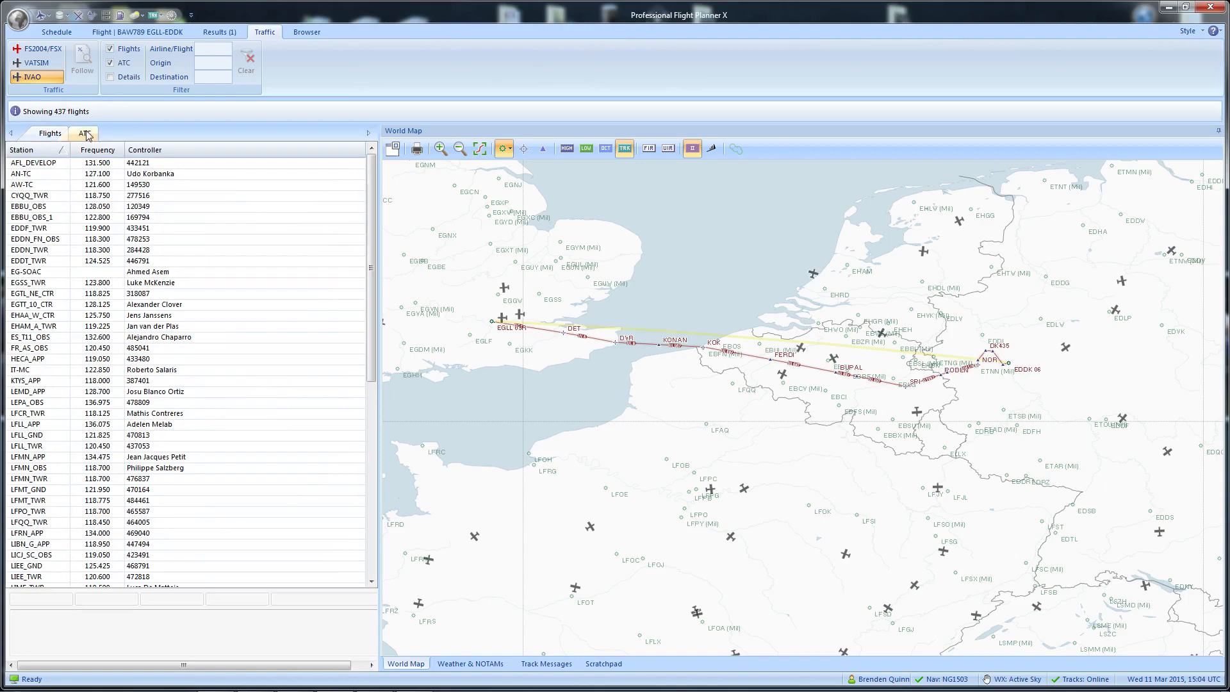
mouse_move(371, 186)
left_mouse_down()
mouse_move(370, 380)
mouse_move(370, 186)
left_mouse_up()
Step: View the map locations and ATIS details of IVAO stations including EDDT_TWR, EHAA_W_CTR, LEMD_APP, EHAM_A_TWR and EDDF_TWR
left_click(40, 262)
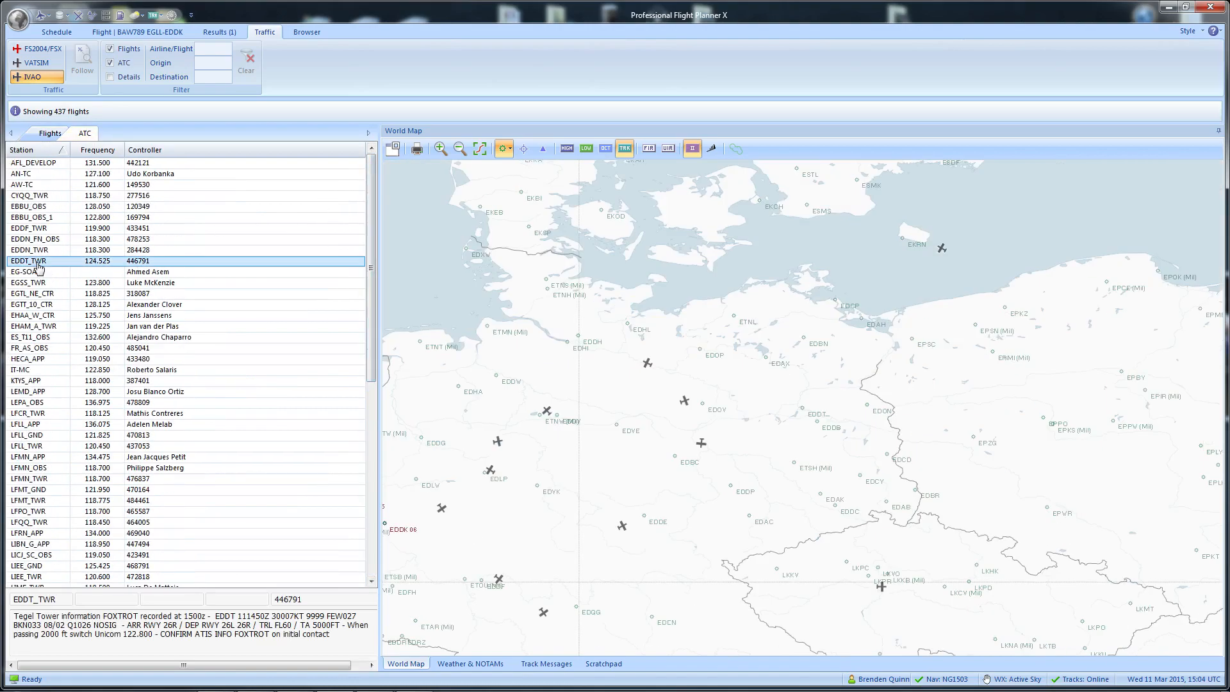
left_click(42, 239)
left_click(51, 316)
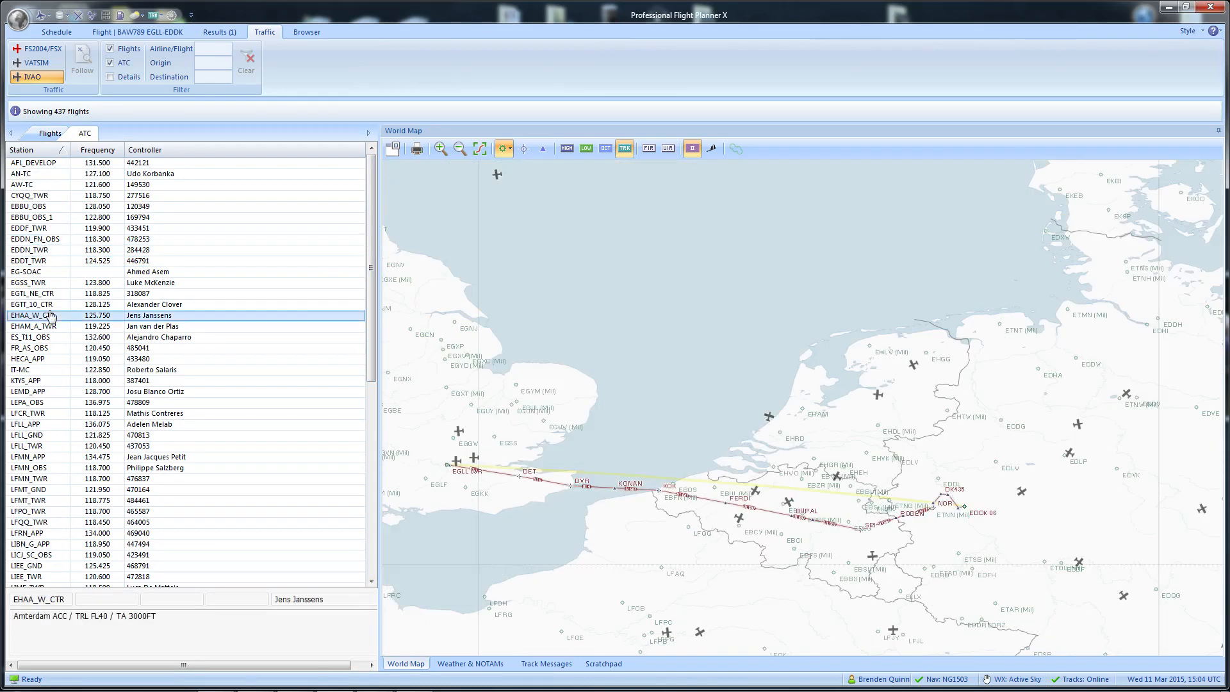
left_click(37, 360)
left_click(37, 393)
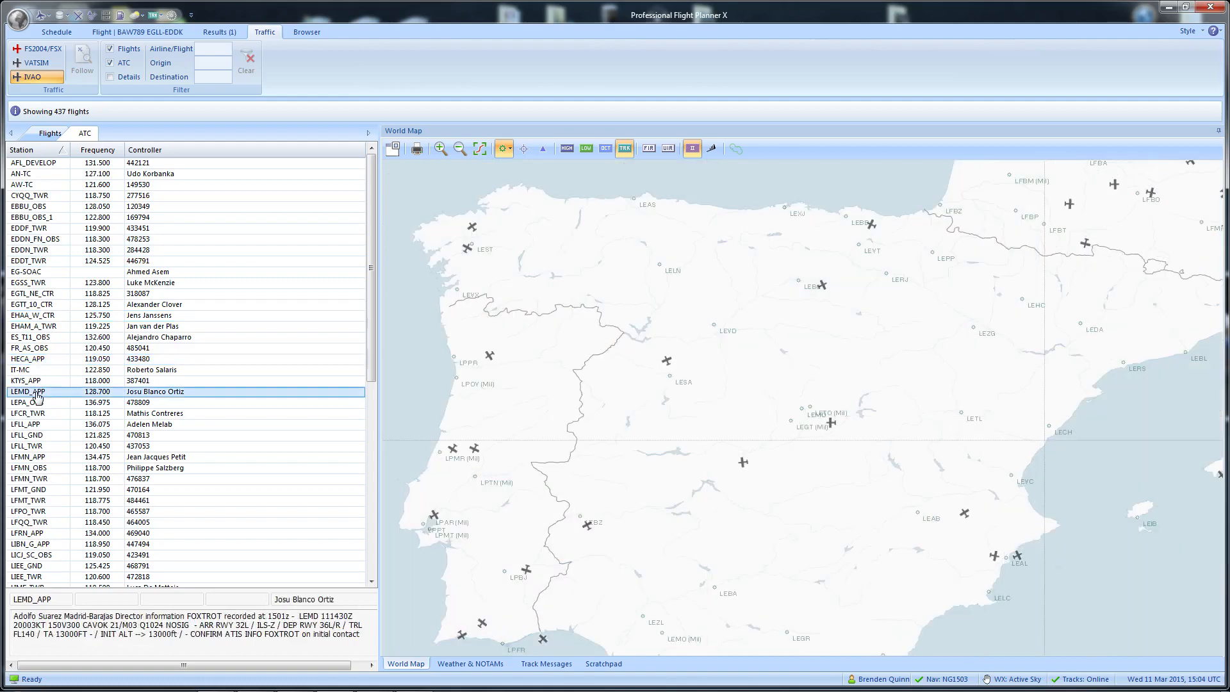
left_click(61, 328)
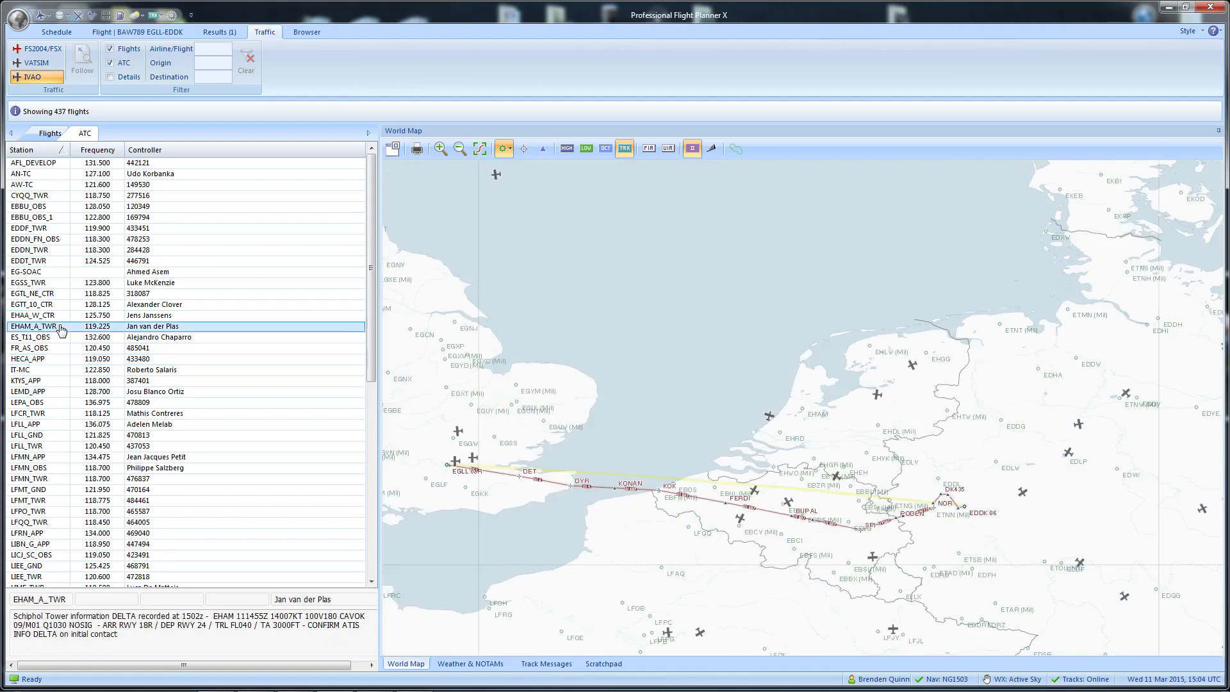
left_click(29, 233)
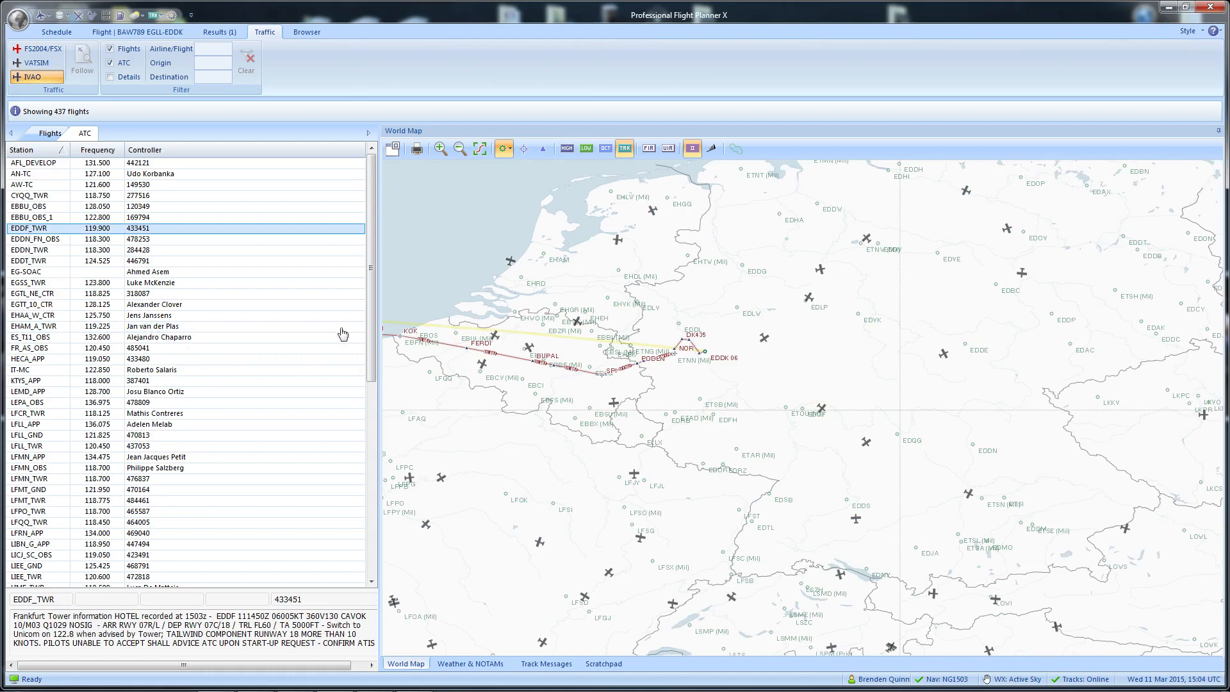
Step: View the map locations and ATIS details of the Italian IVAO stations LIPZ_GND and LIPE_TWR
left_click_drag(371, 276, 370, 449)
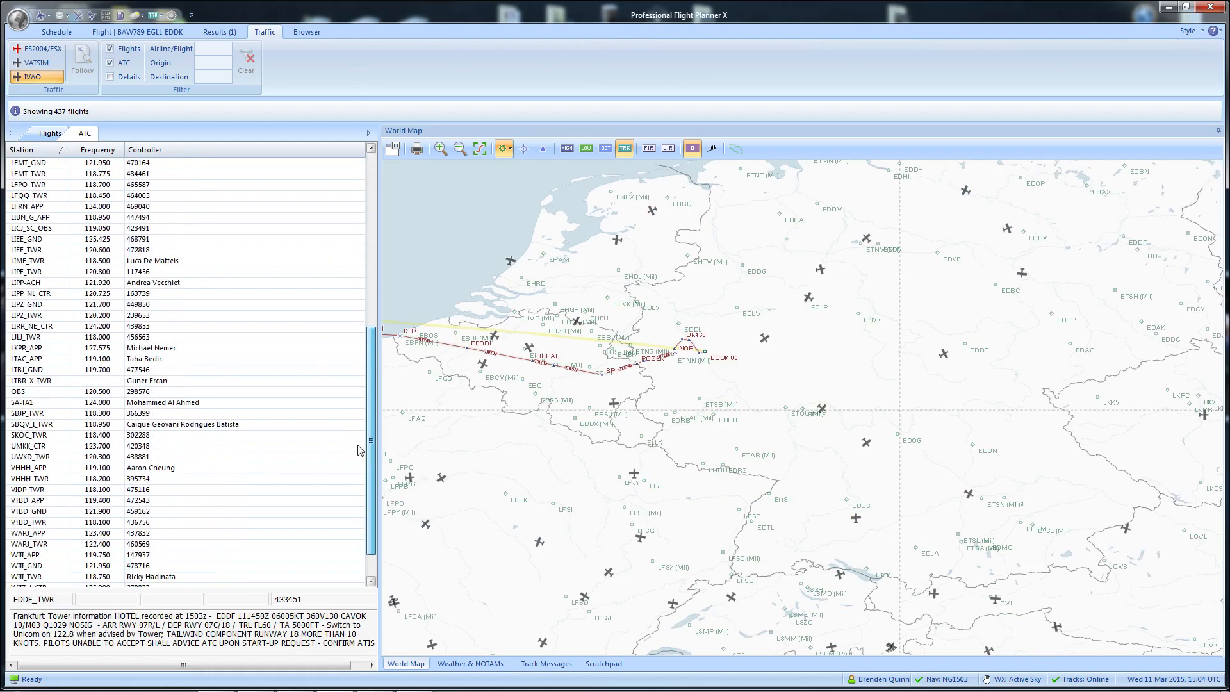
left_click(20, 306)
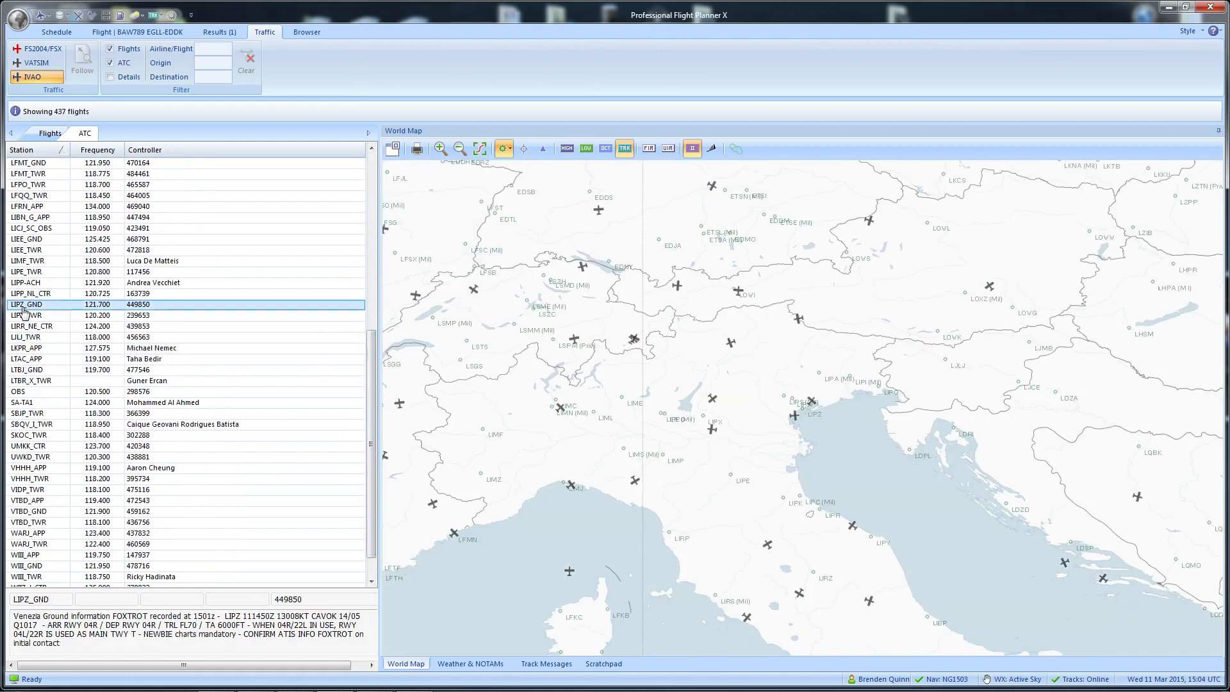
left_click(21, 272)
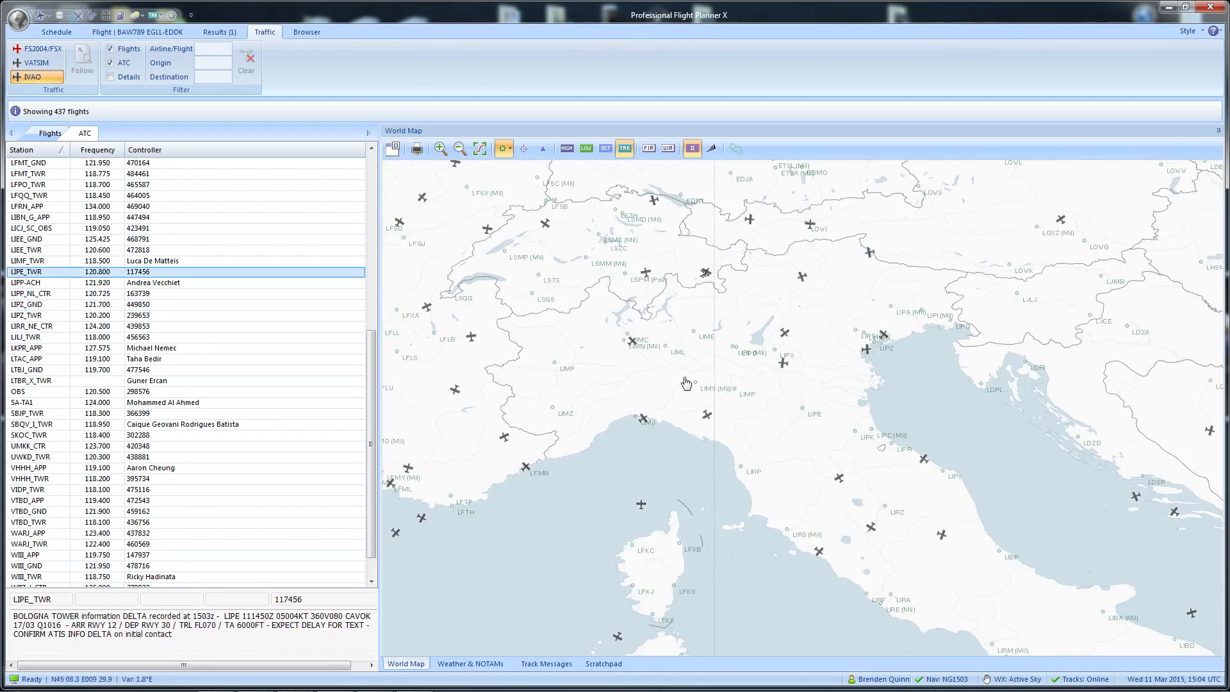
Step: View the traffic map in full-screen mode, restore its normal size, and view the location and ATIS of IVAO station LKPR_APP
left_click(393, 149)
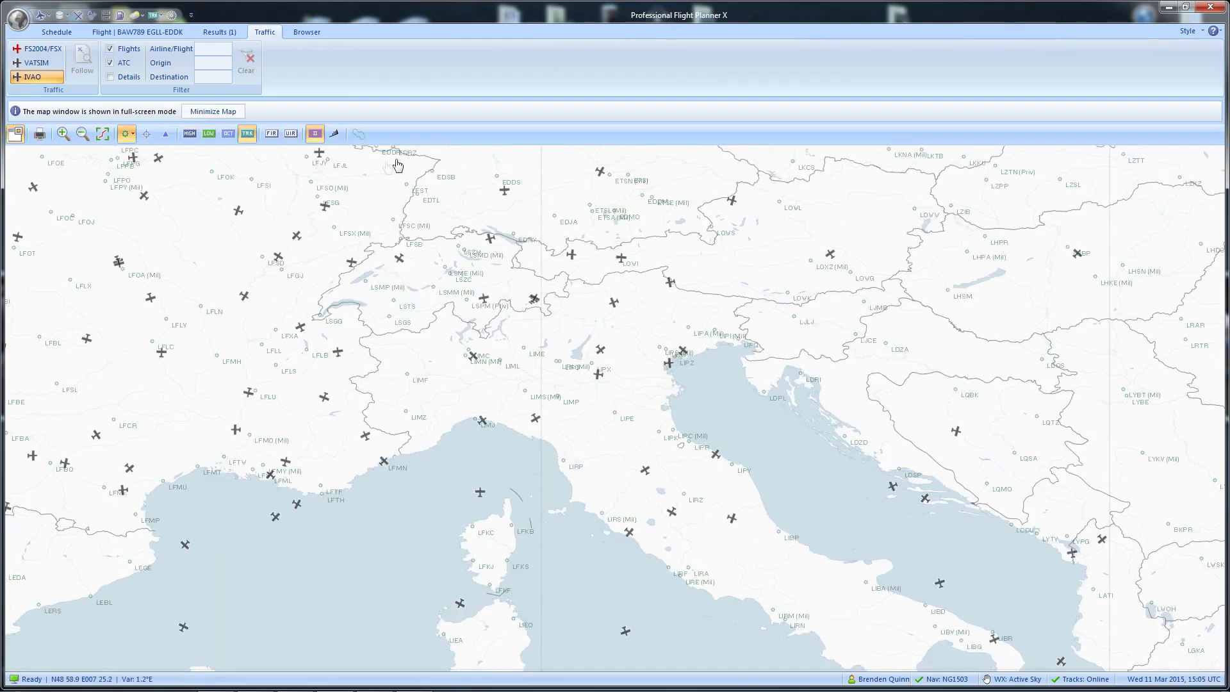
left_click(15, 133)
left_click(55, 349)
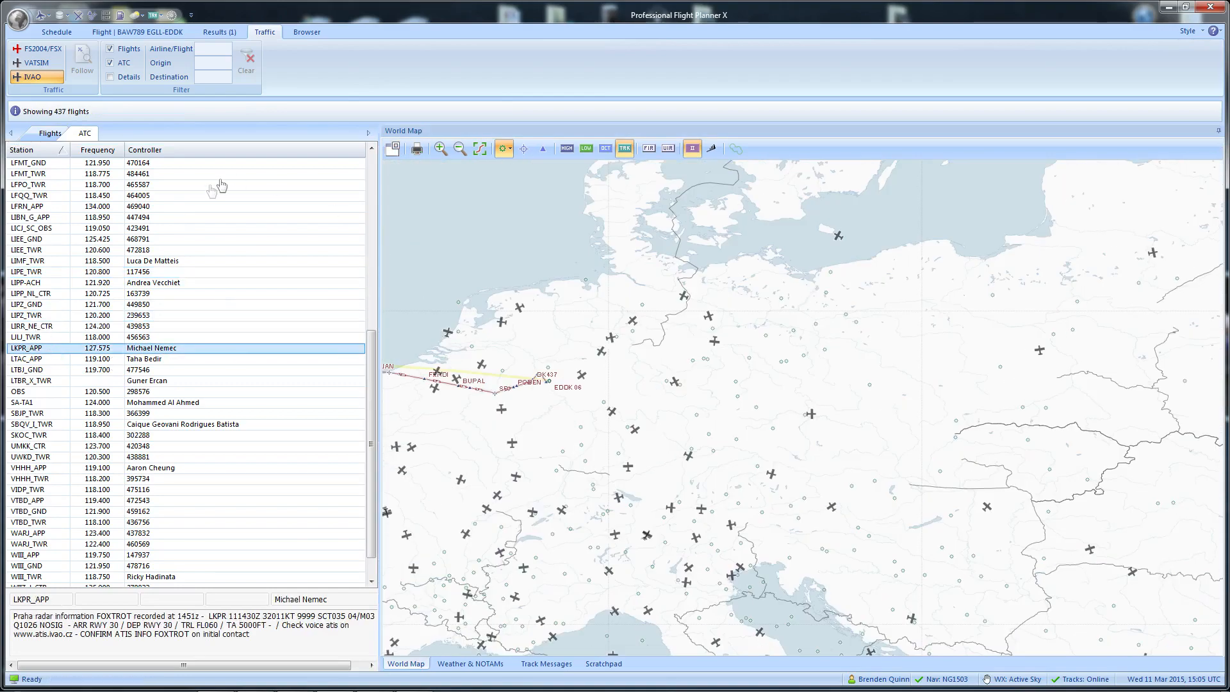
Step: Filter the IVAO flights by destination EGKK and view the position, details and route of flight NAX2483
left_click(209, 76)
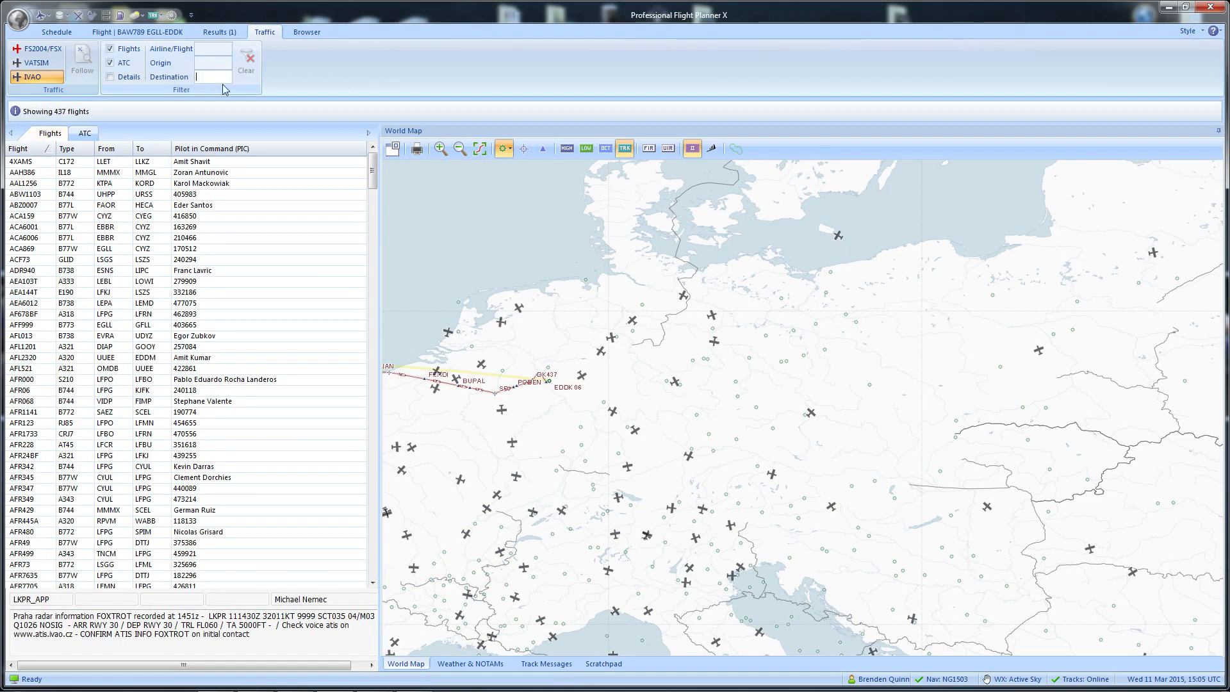
type("EGKK")
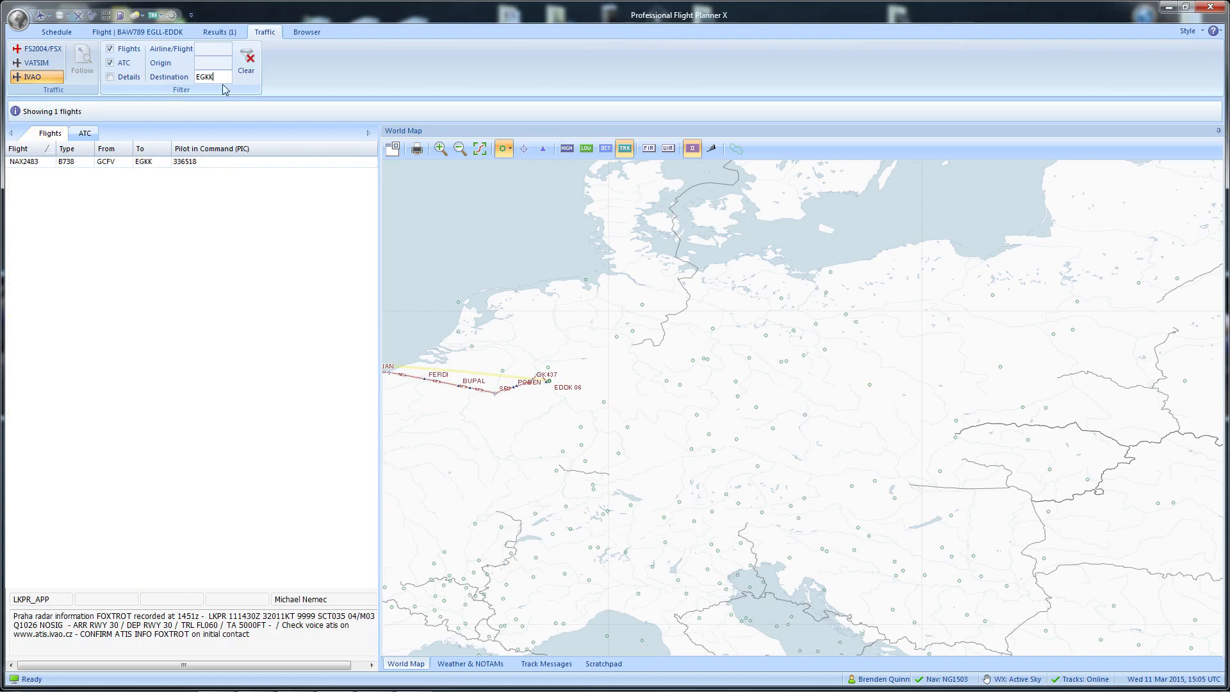
left_click_drag(532, 379, 785, 357)
double_click(123, 164)
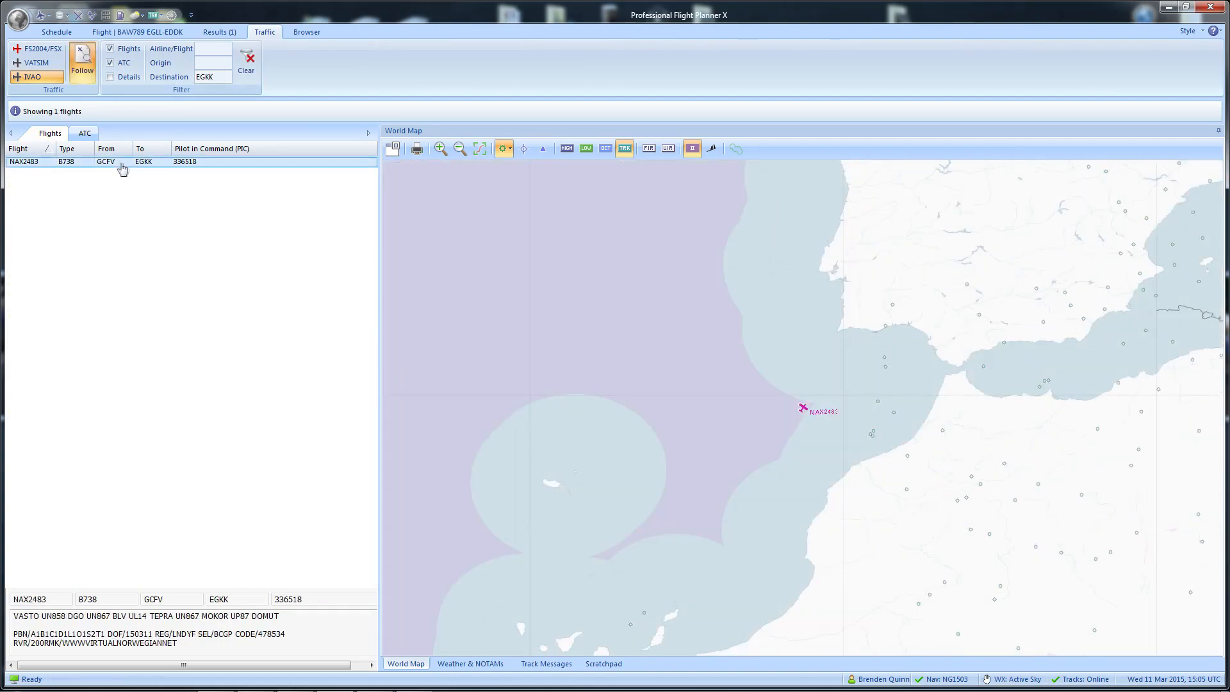
left_click_drag(722, 332, 728, 601)
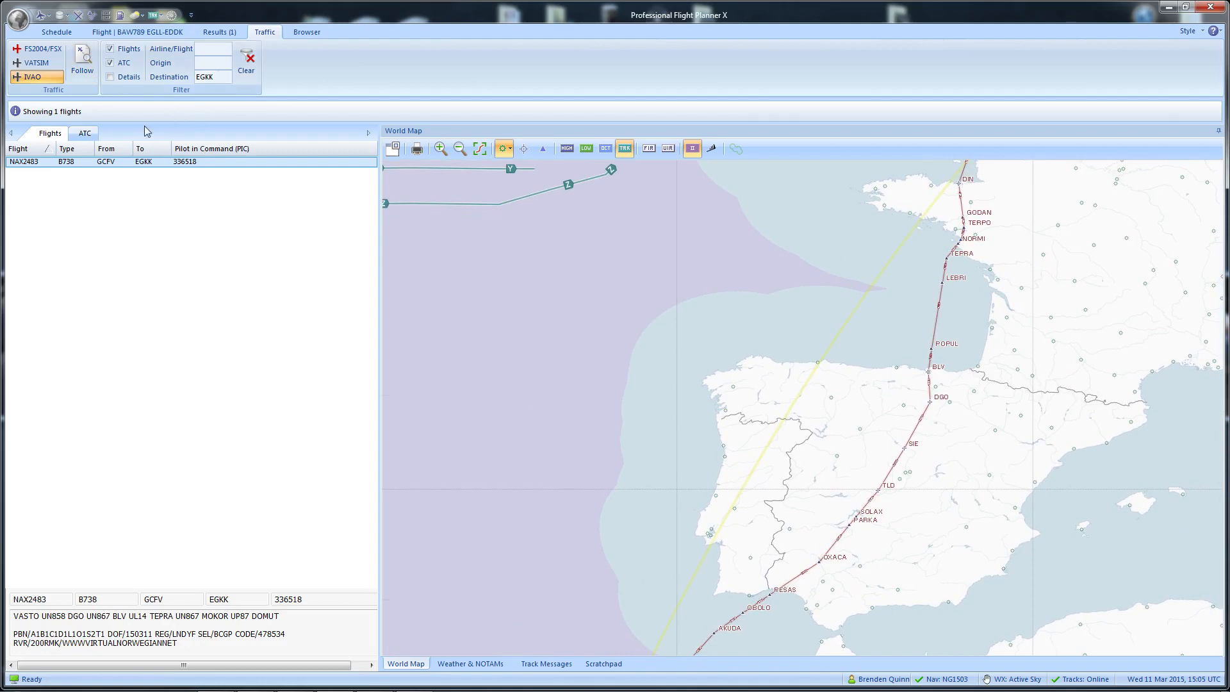
left_click(86, 134)
left_click(50, 133)
left_click_drag(763, 252, 723, 227)
Step: View the built-in browser's support pages: the PFPX homepage, the support forum and the news page
left_click(301, 32)
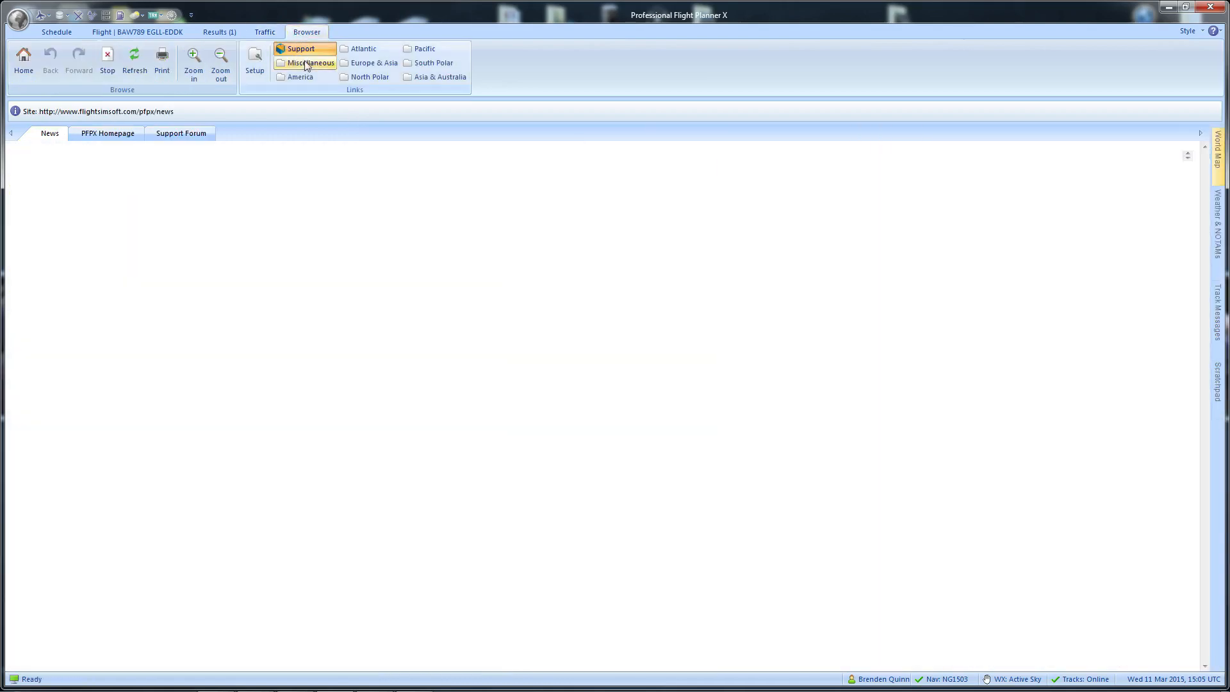
left_click(110, 134)
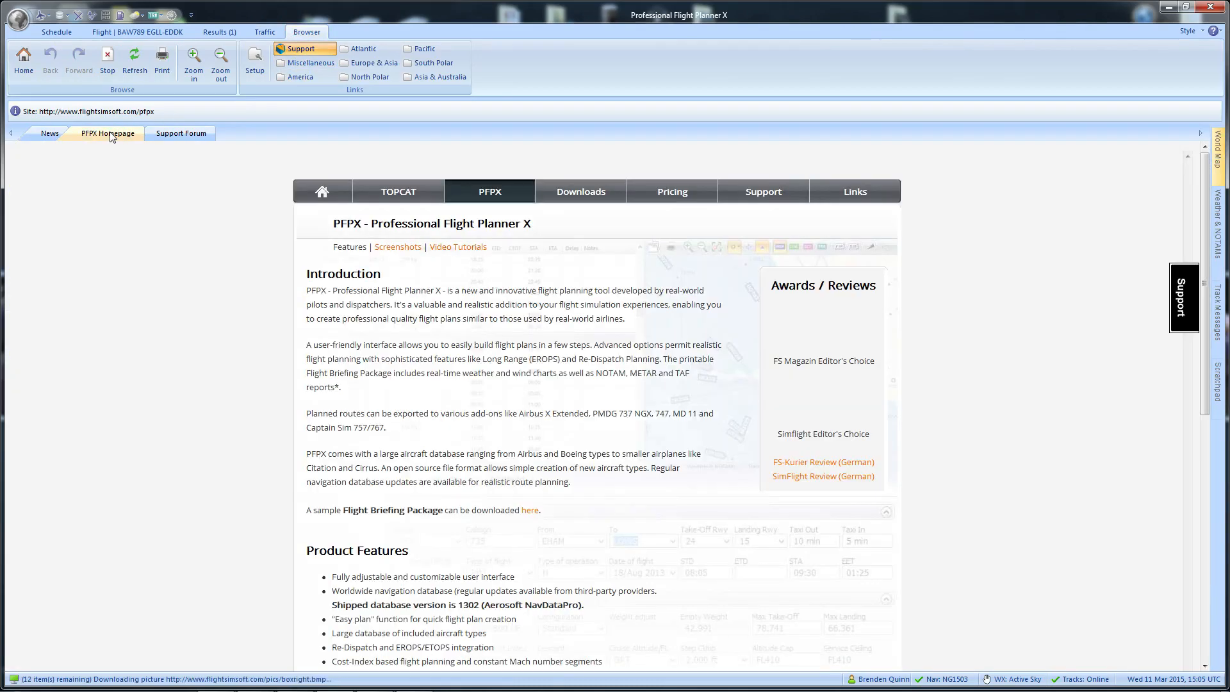
left_click(166, 136)
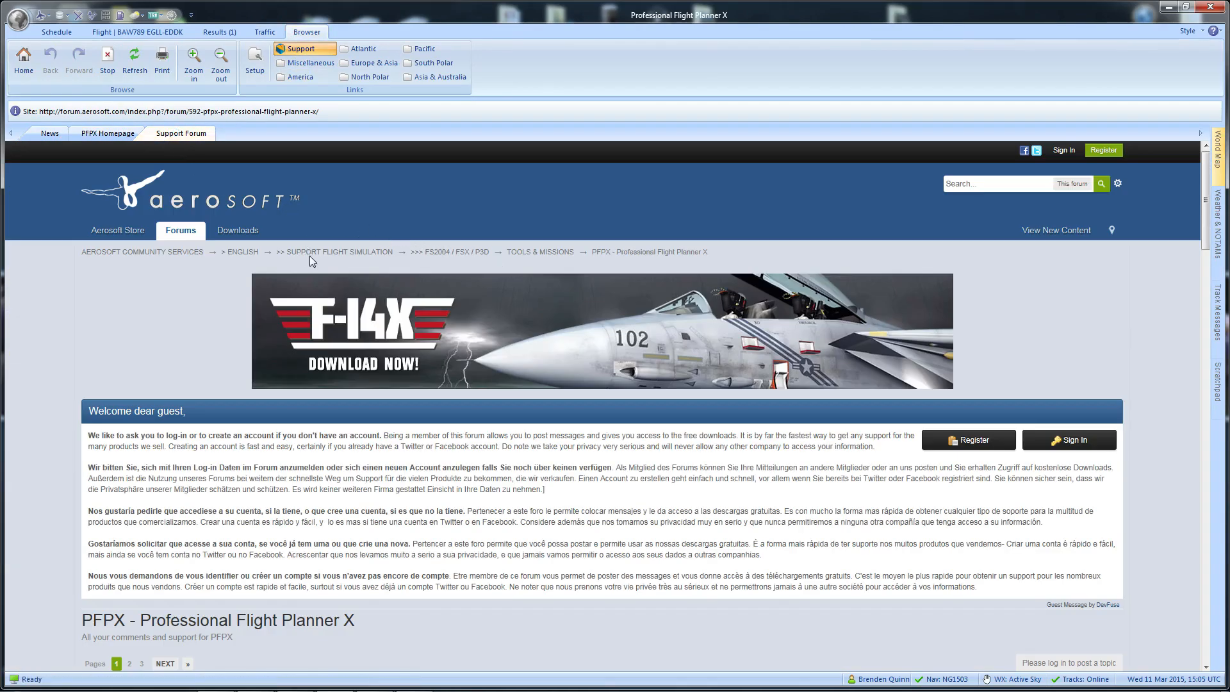
left_click(50, 134)
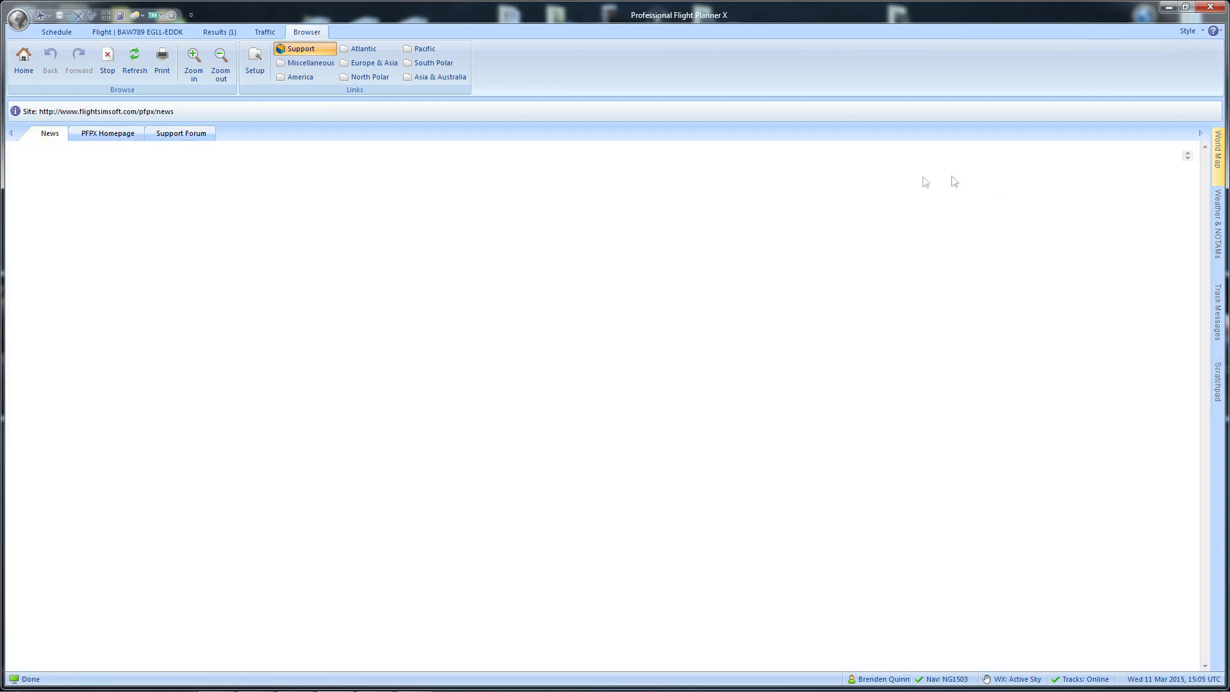
Step: Return to the BAW789 flight plan, open the Route Database, and try selecting and deselecting all stored routes
left_click(260, 32)
left_click(165, 33)
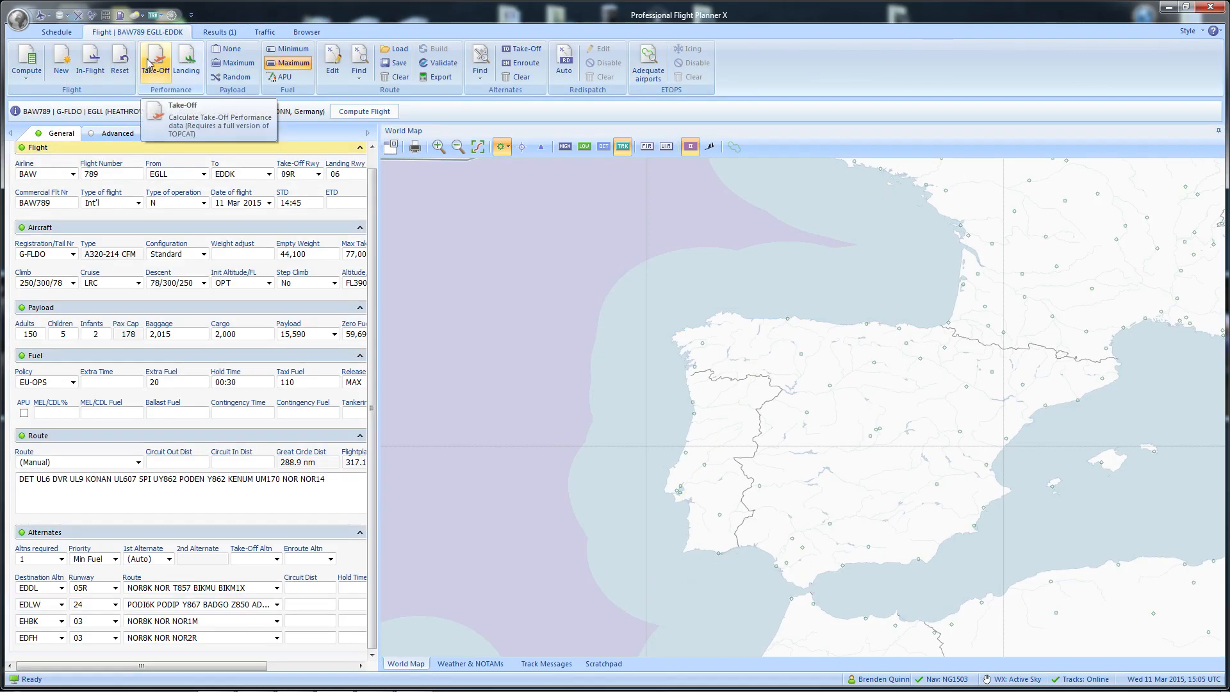
left_click(60, 16)
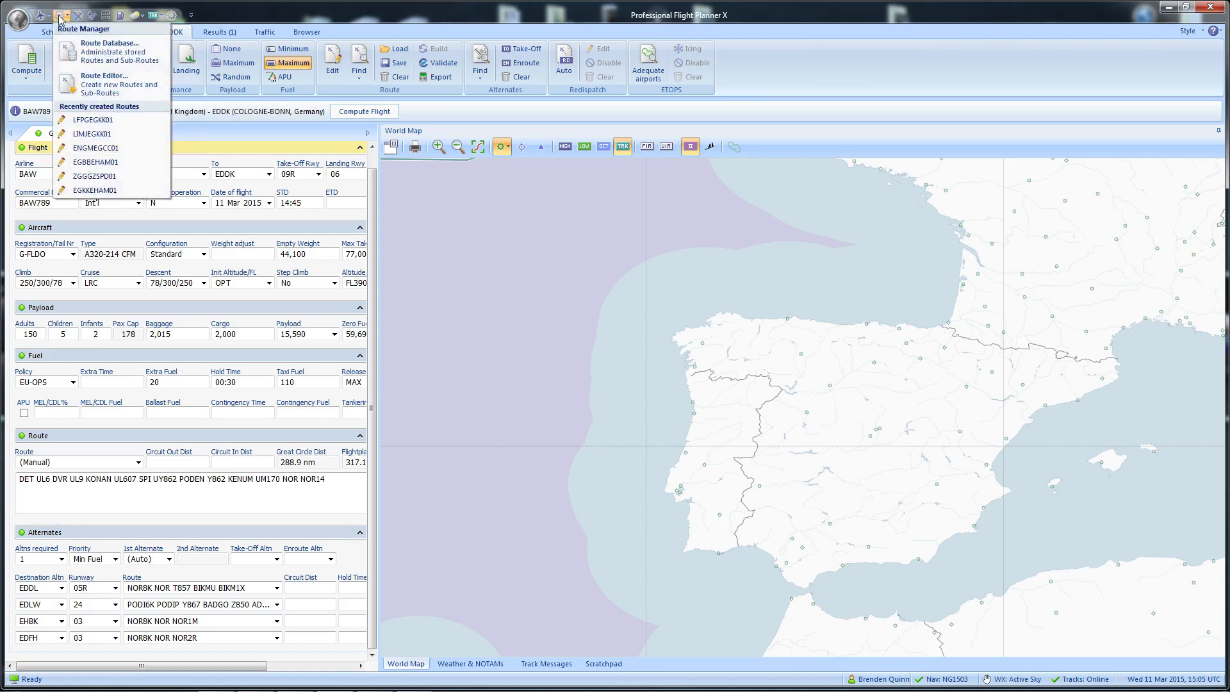
left_click(116, 57)
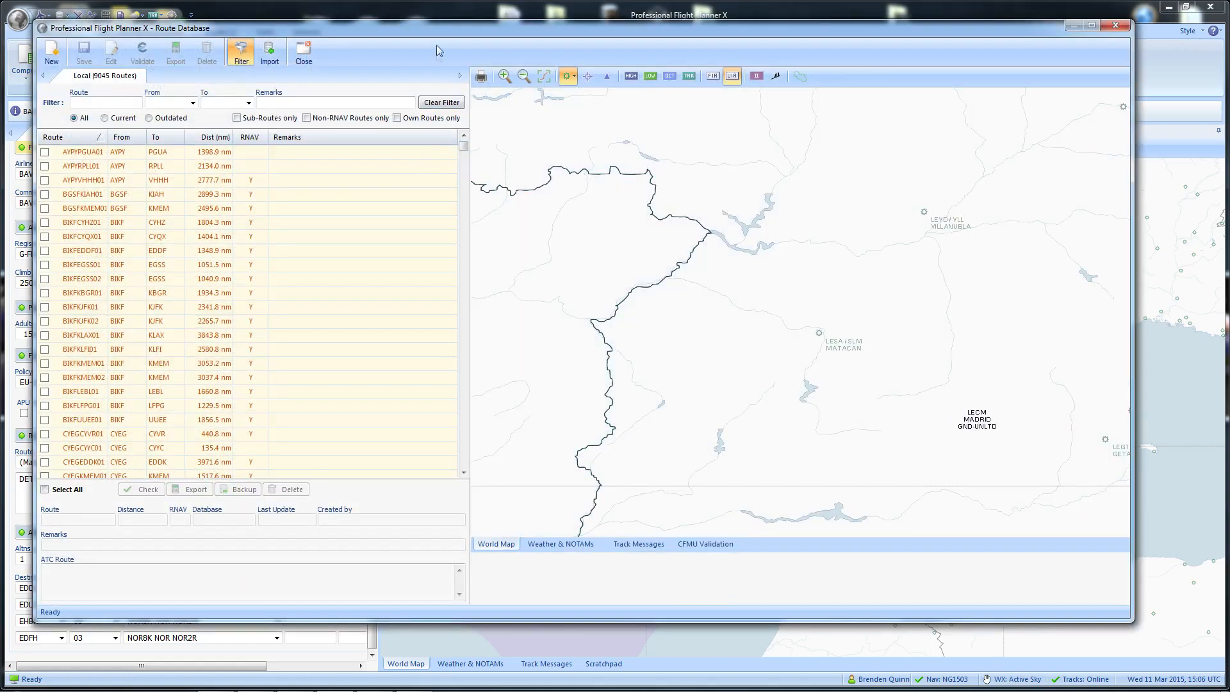
left_click_drag(437, 51, 481, 43)
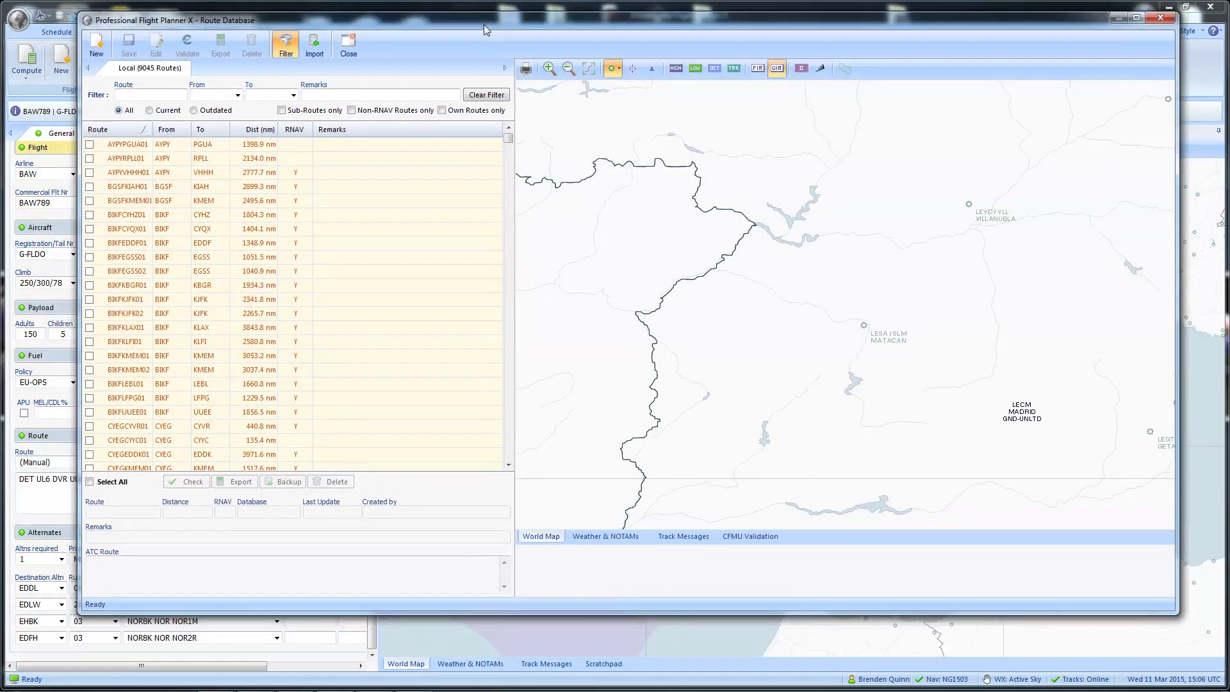
mouse_move(508, 142)
left_mouse_down()
mouse_move(495, 163)
mouse_move(501, 137)
left_mouse_up()
left_click(89, 483)
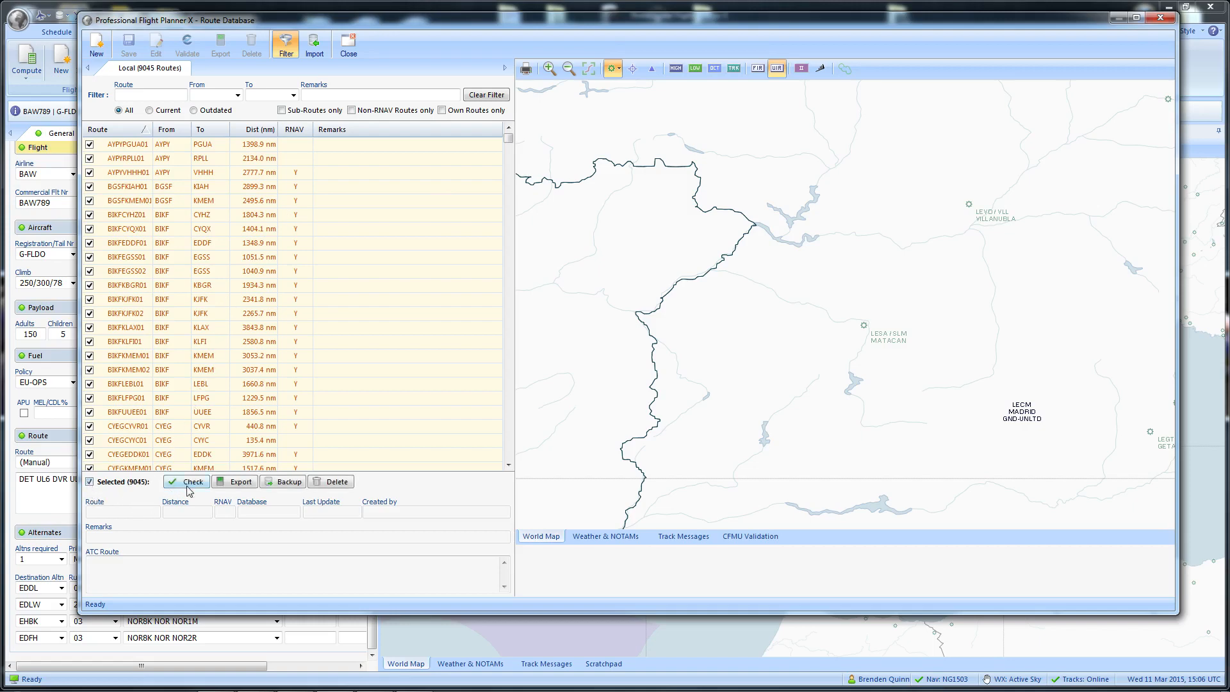
left_click(89, 483)
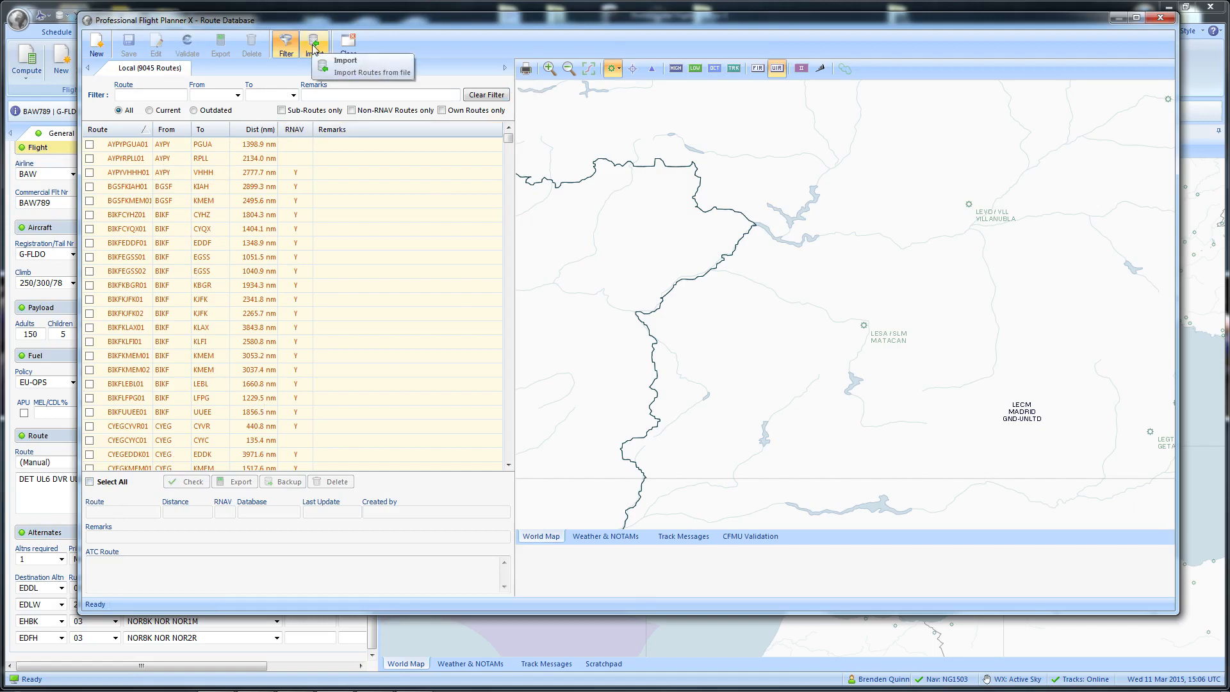
Step: Examine a blank new route in the Route Editor, and close both the editor and the Route Database
left_click(96, 44)
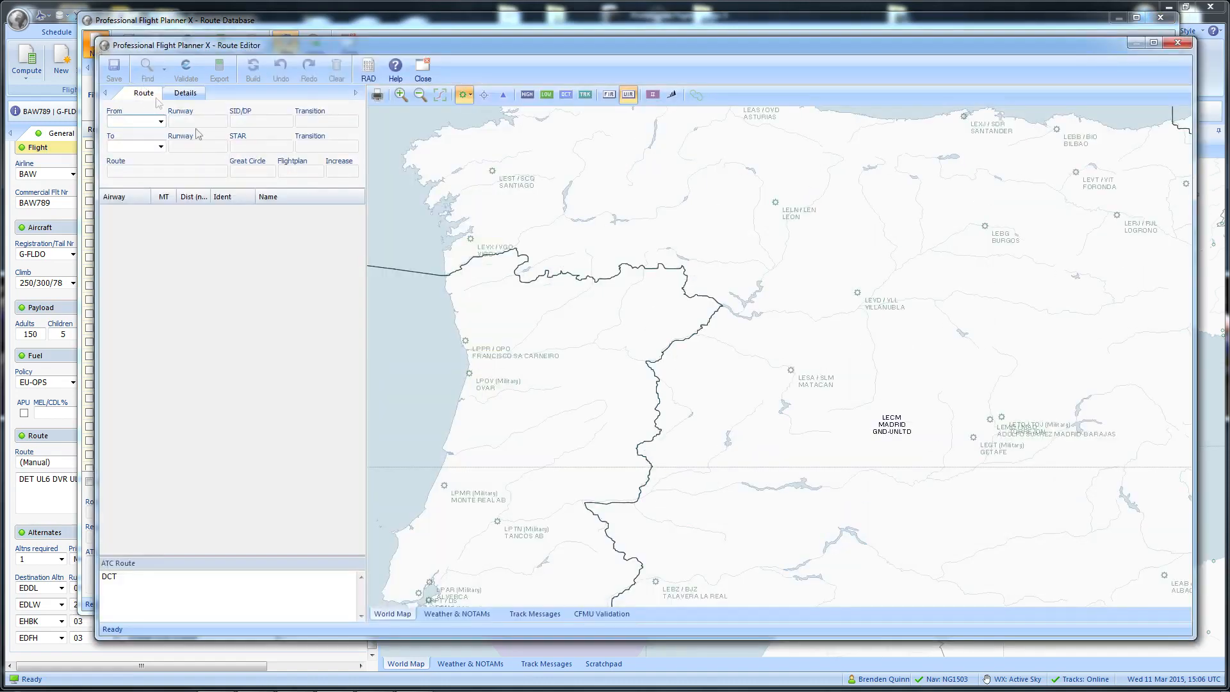
left_click_drag(330, 46, 343, 54)
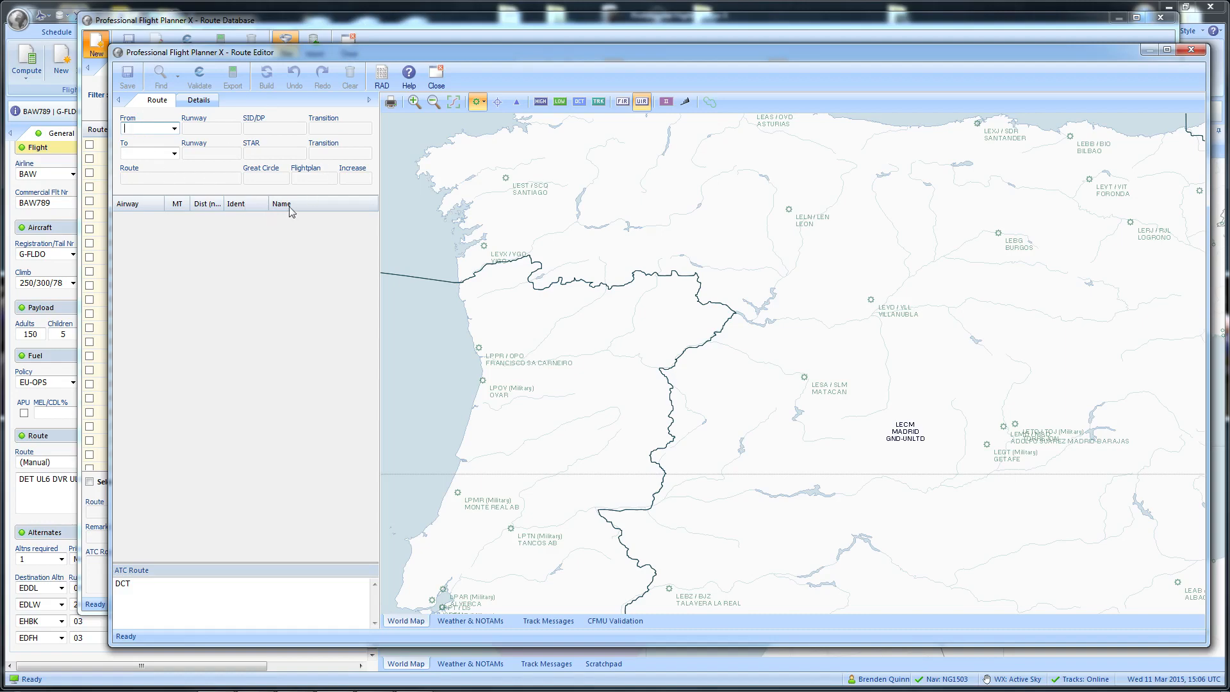
left_click(1191, 50)
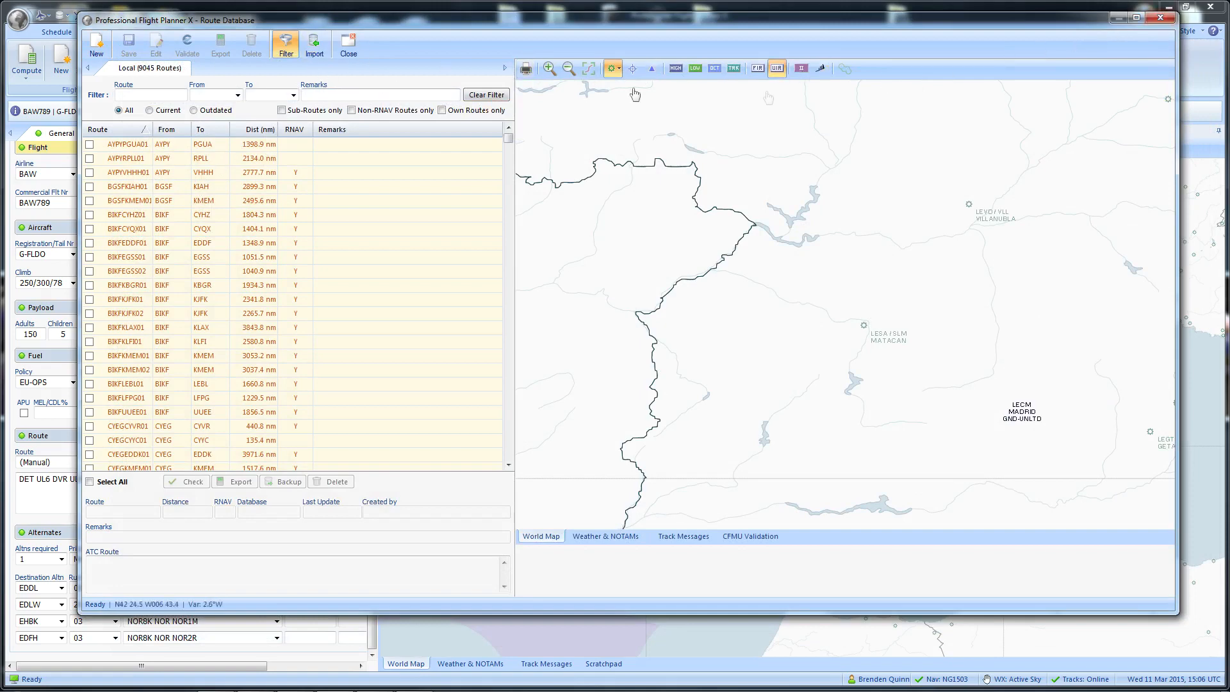
left_click(1164, 20)
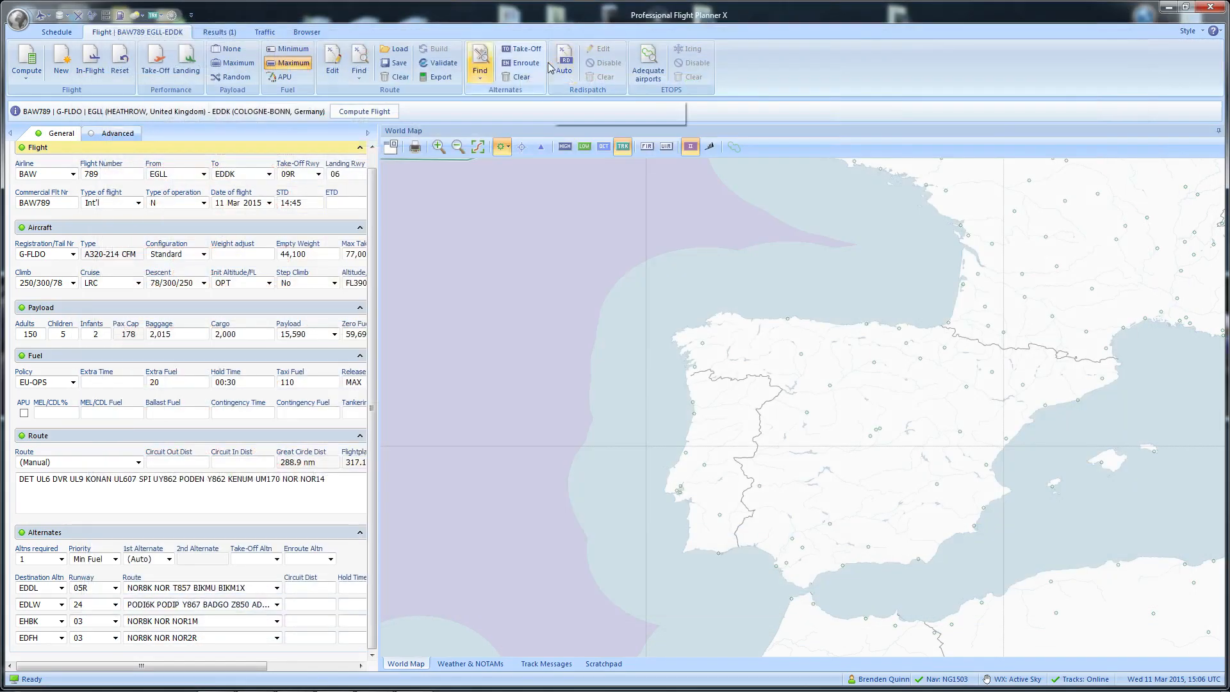
Step: Examine the blank airport properties form with its planning data and runway restrictions, and close it without entering an airport
left_click(76, 19)
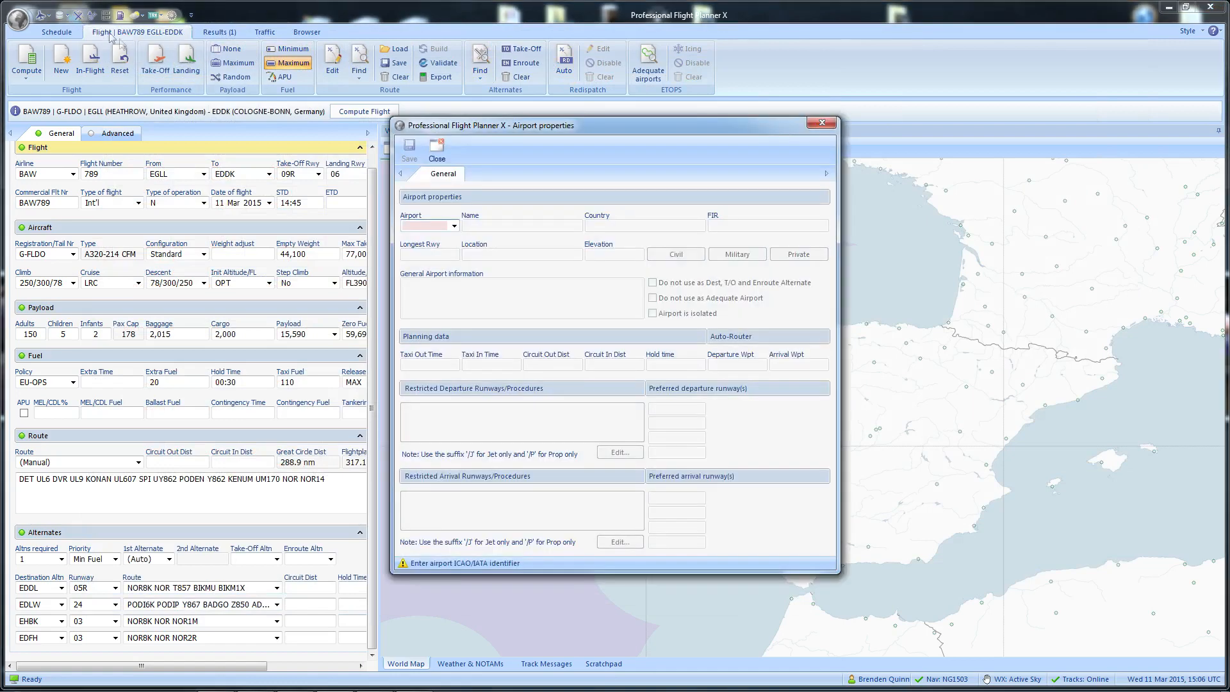
left_click_drag(619, 125, 775, 114)
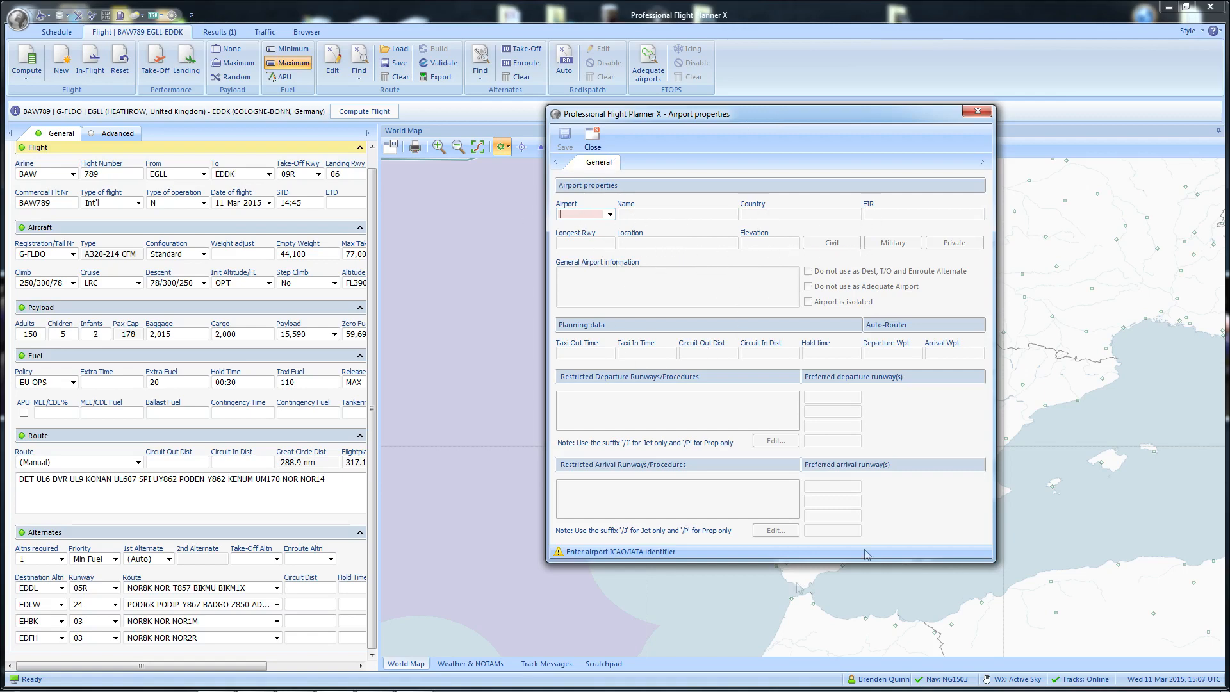
left_click(978, 111)
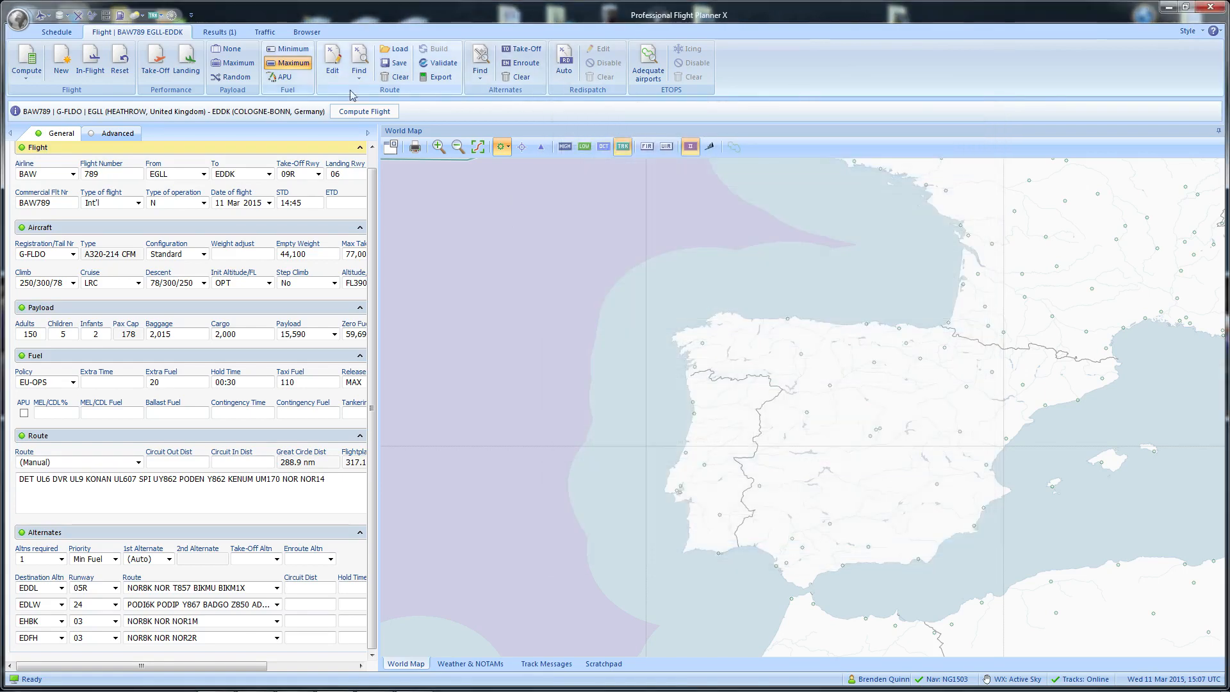
Step: Examine the waypoint and airway forms of the User Waypoint & Airway editor, and close the editor
left_click(89, 16)
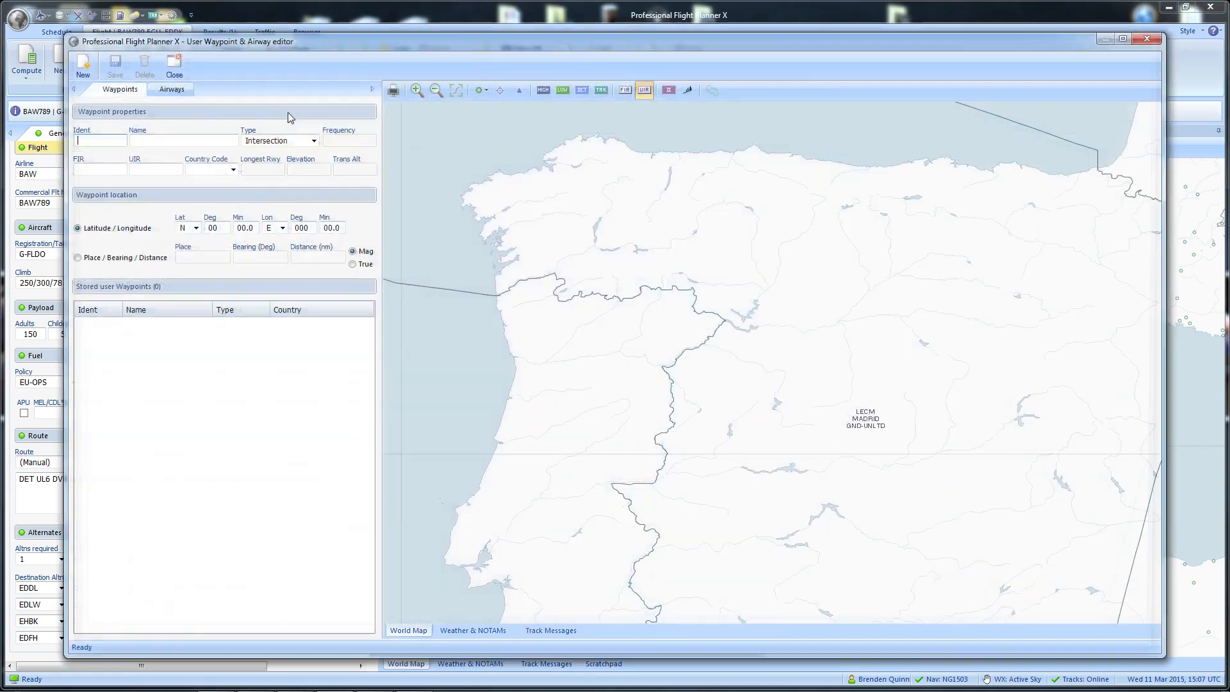
mouse_move(402, 40)
left_mouse_down()
mouse_move(414, 37)
mouse_move(393, 18)
left_mouse_up()
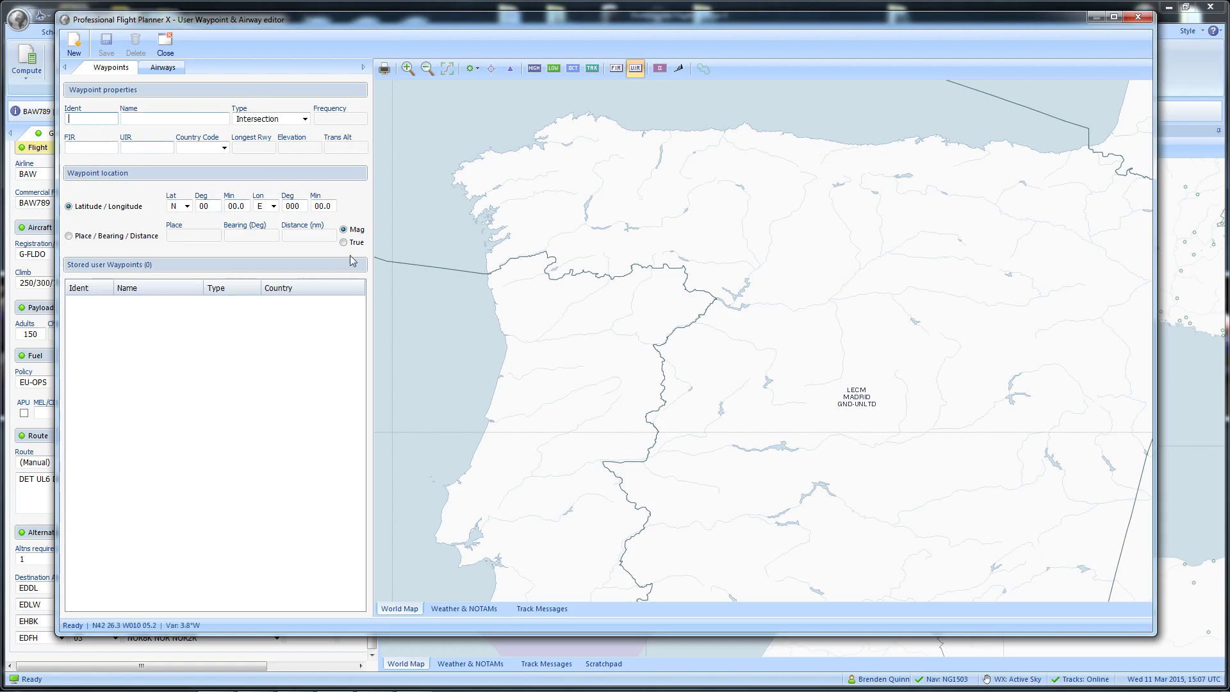
left_click(163, 68)
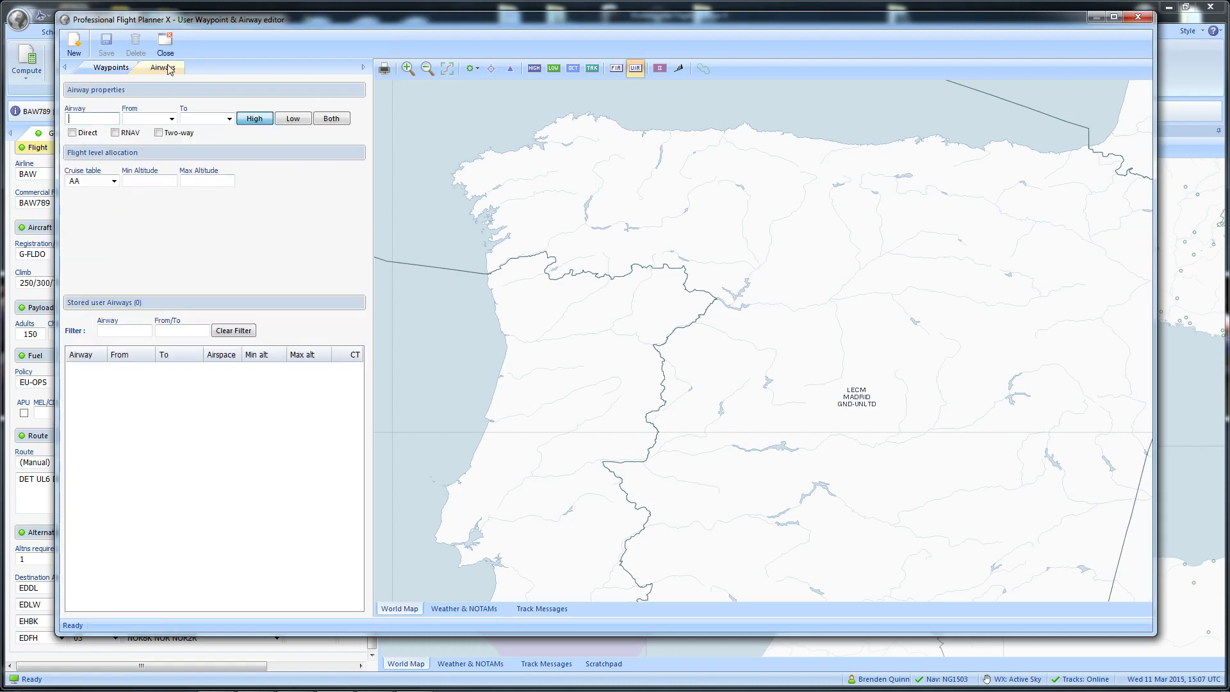
left_click(111, 68)
key("alt+F4")
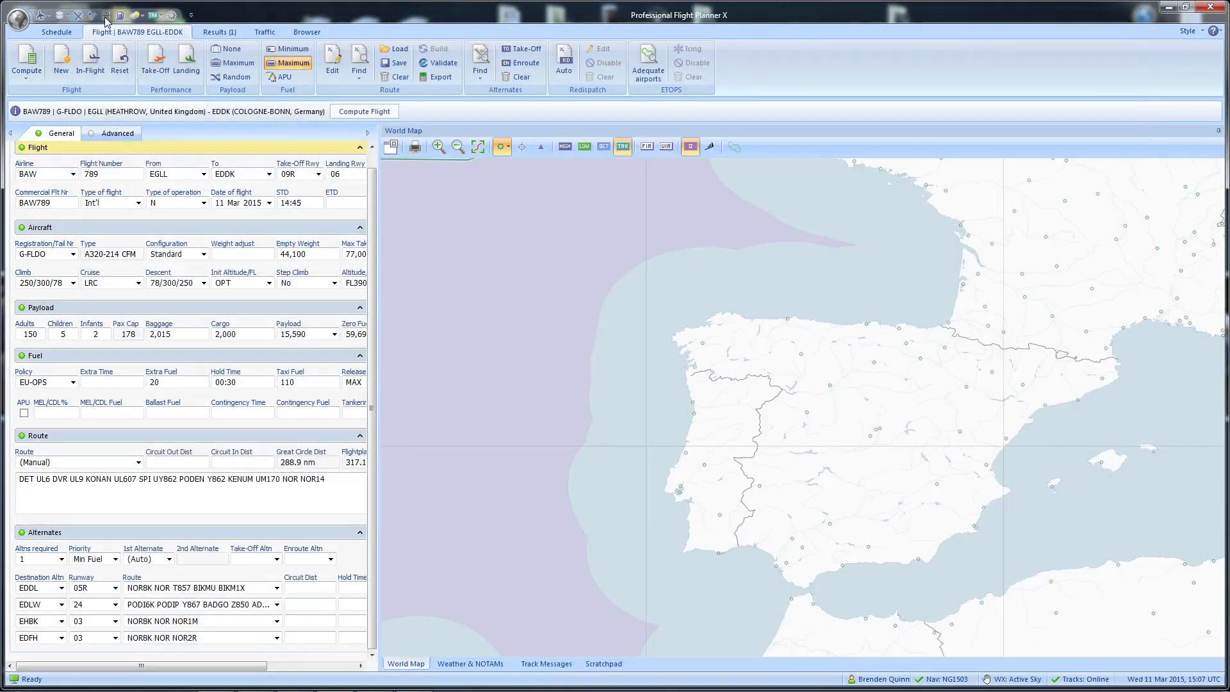
Step: Examine the Route Restrictions (RAD) list, including the entries for the German airways such as ED3196.1 and ED3190, and close it
left_click(106, 17)
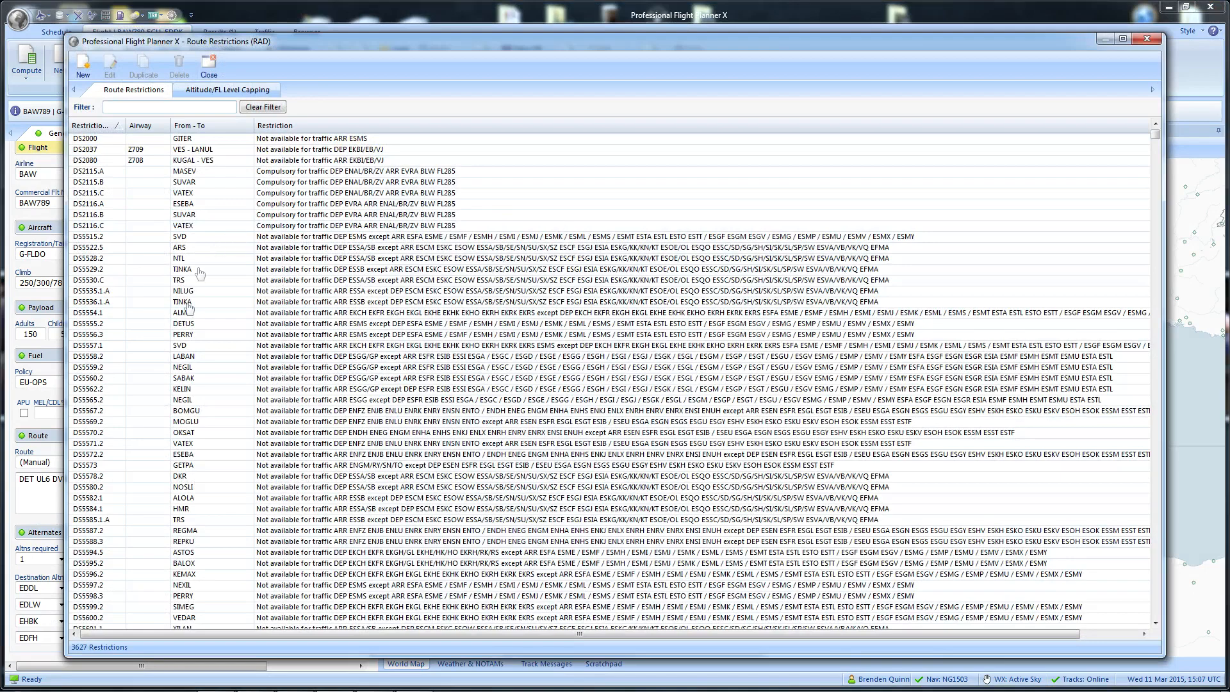
left_click(224, 389)
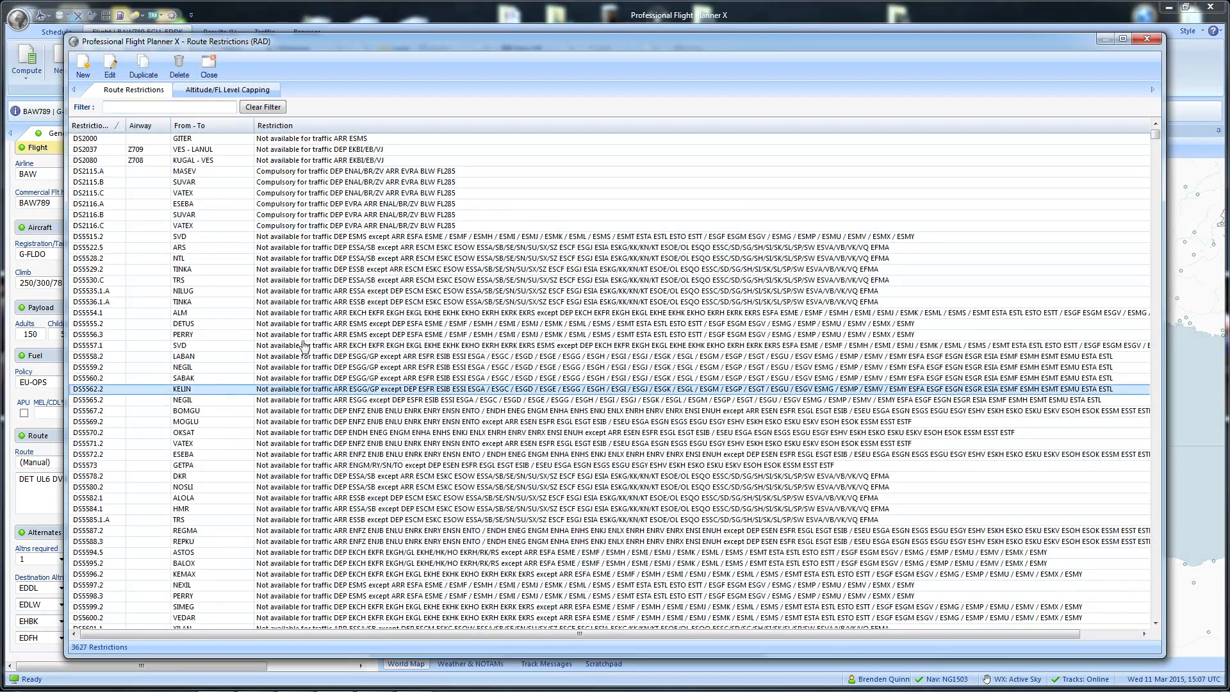
left_click(346, 358)
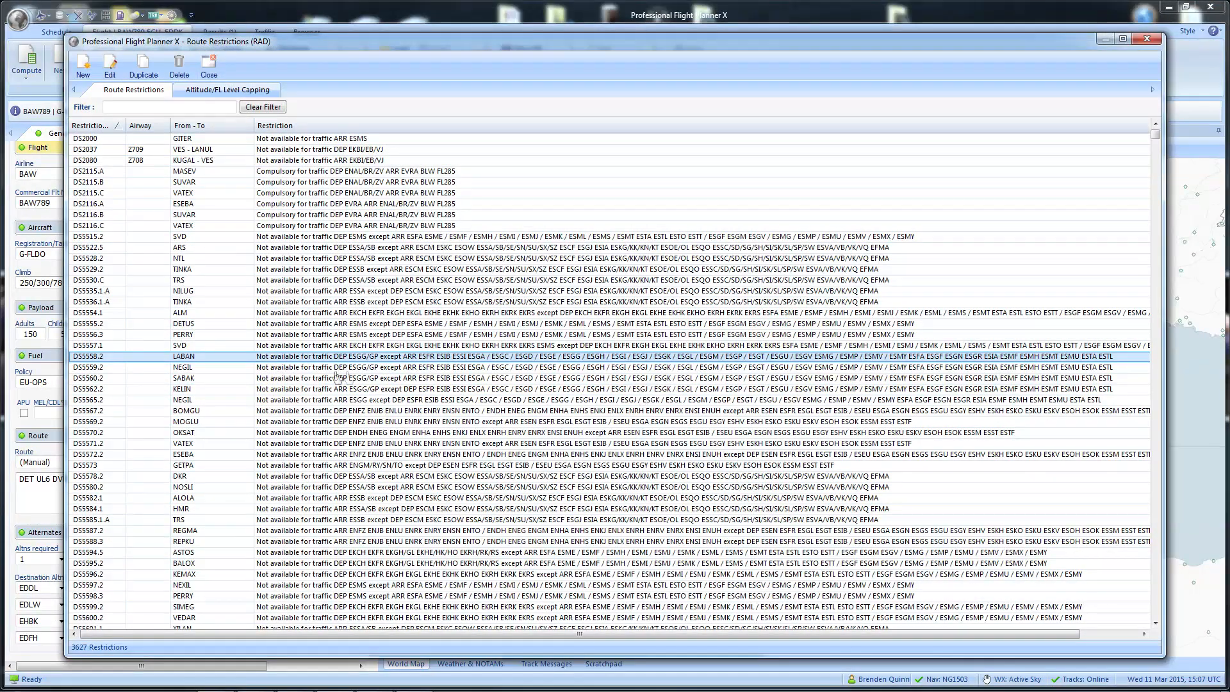
left_click_drag(1155, 135, 1155, 266)
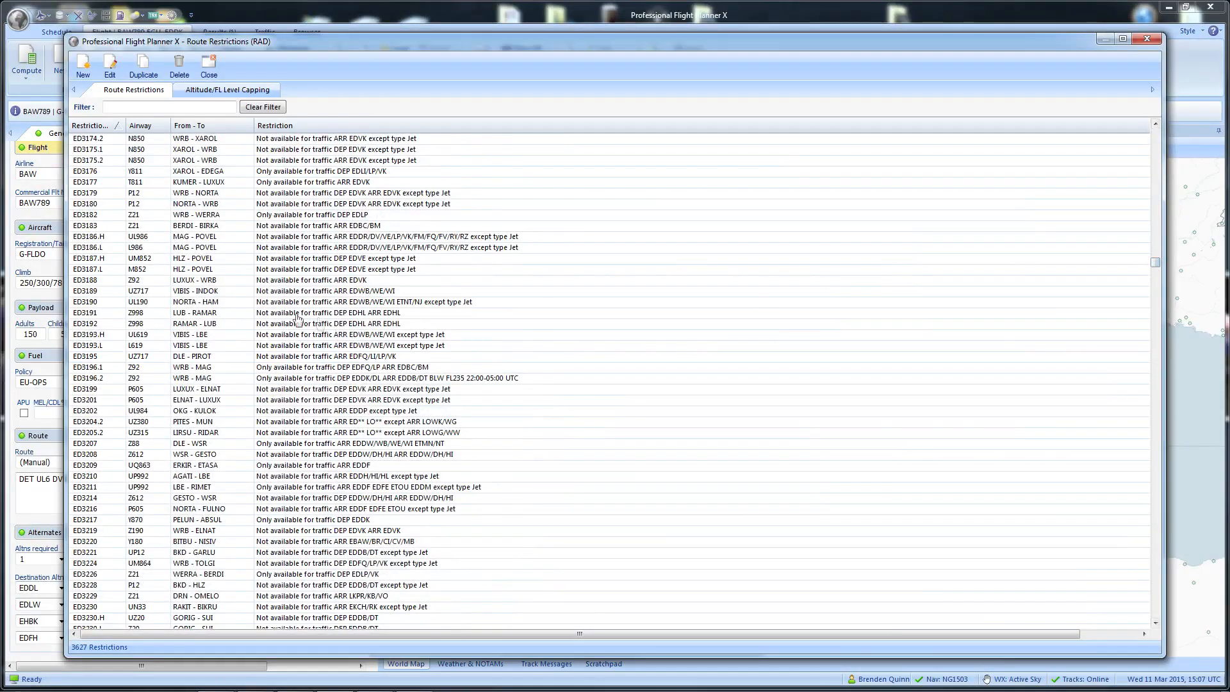
left_click(374, 306)
left_click(323, 367)
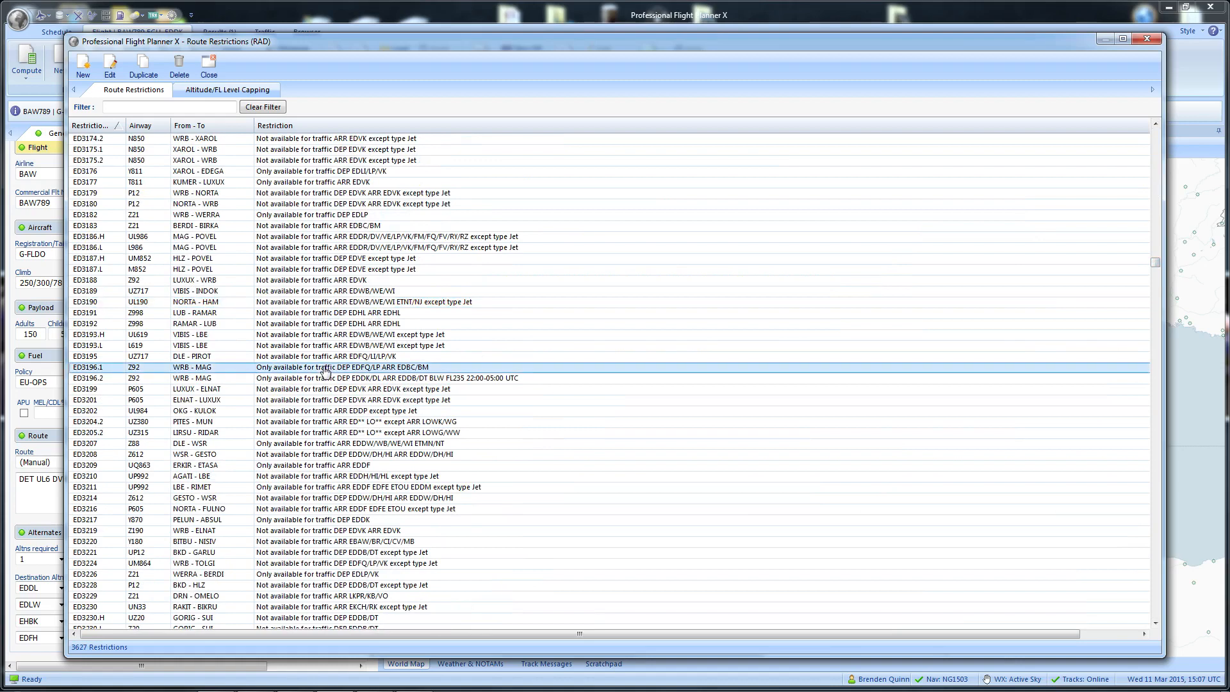
left_click(335, 303)
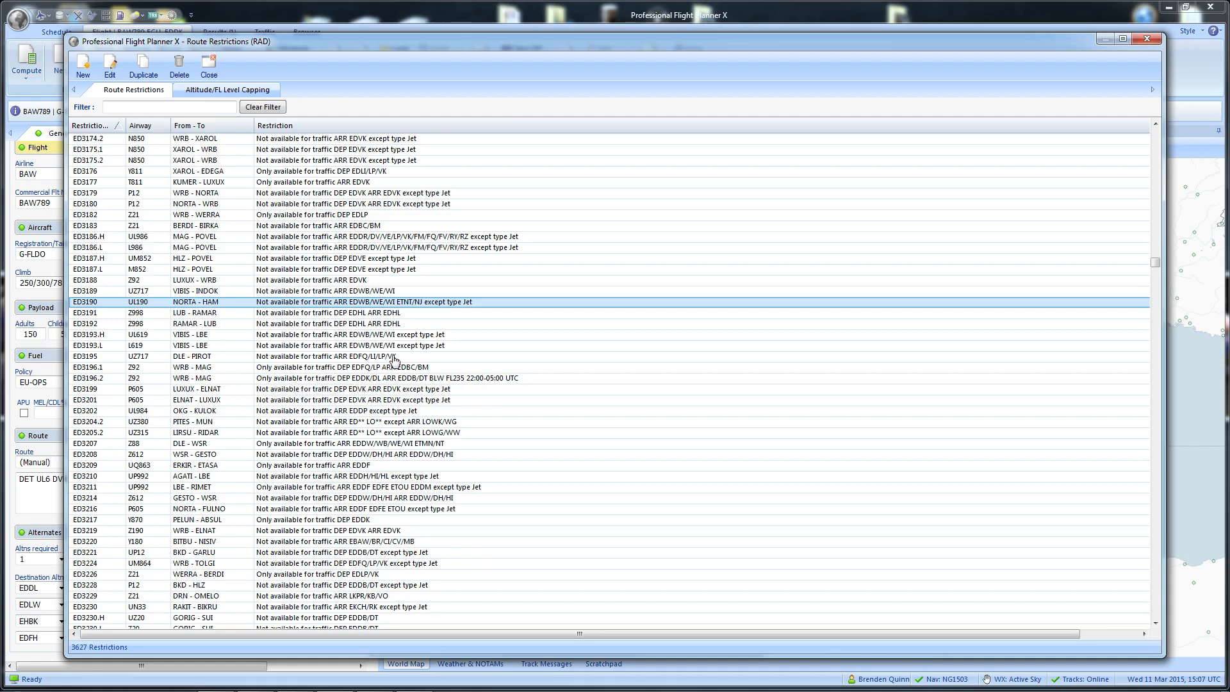
left_click(393, 271)
left_click(451, 248)
left_click(373, 205)
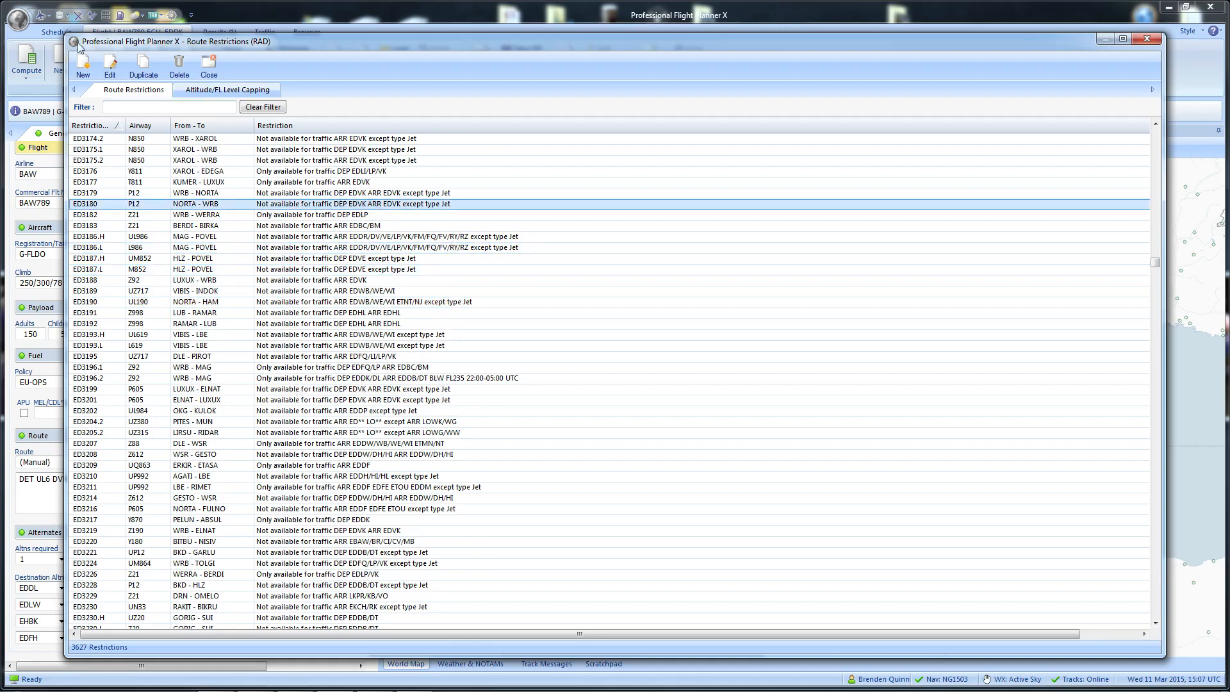
left_click(210, 67)
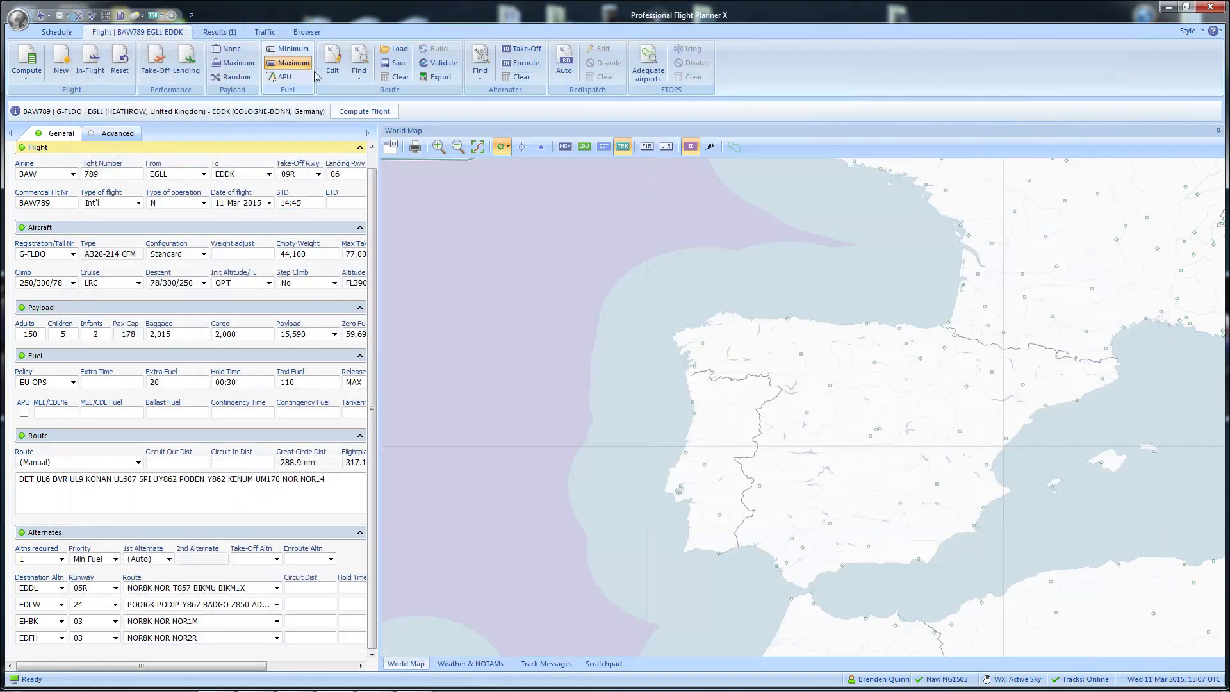
Step: Examine the EU-OPS and CASA (Piston) policies in the Fuel Policy Editor, return to EU-OPS, and close the editor
left_click(120, 15)
left_click_drag(490, 121, 490, 103)
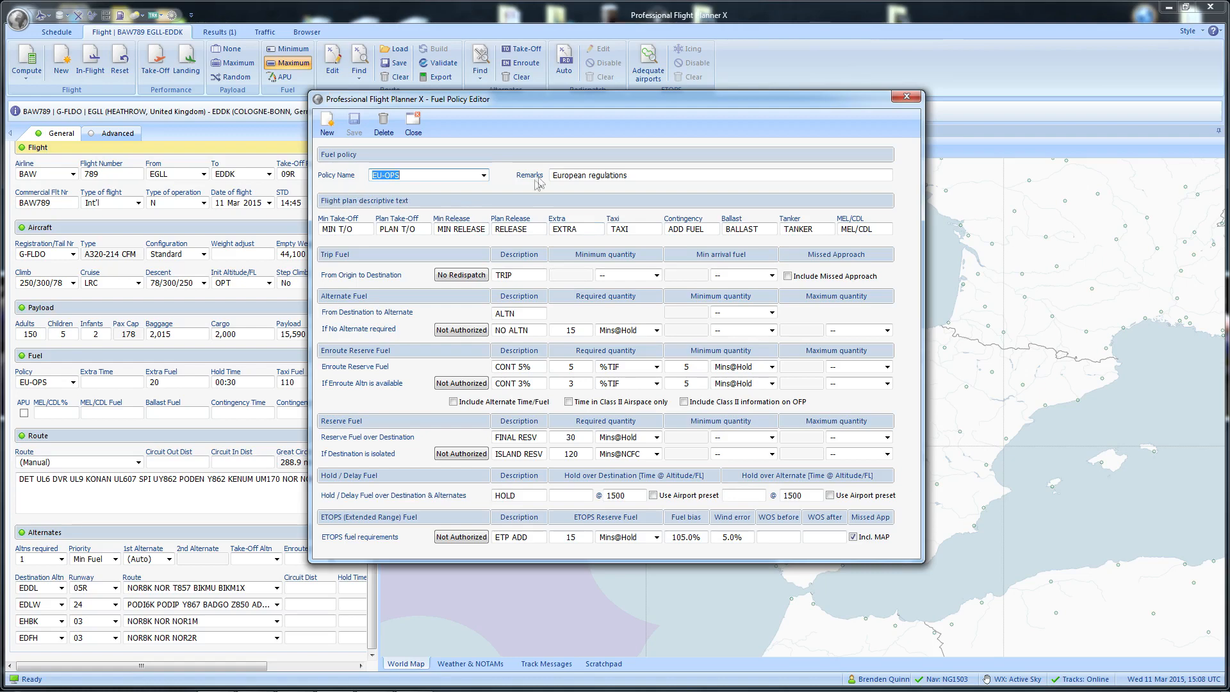
left_click(484, 176)
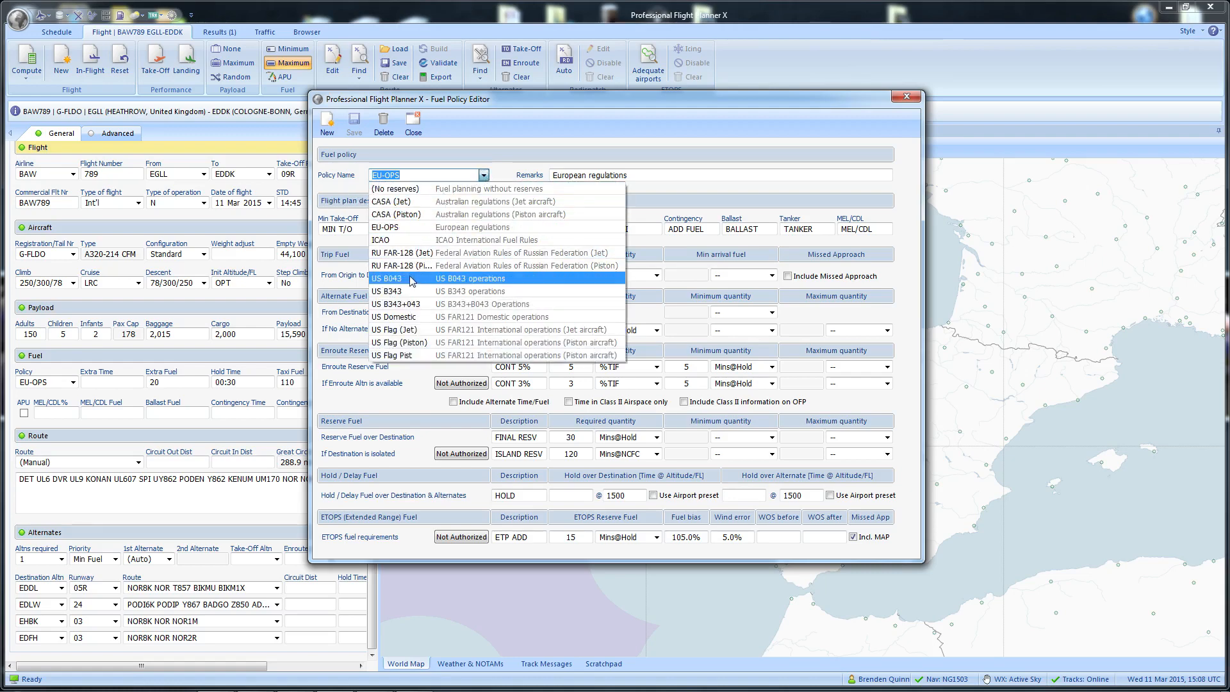
left_click(419, 229)
left_click(483, 176)
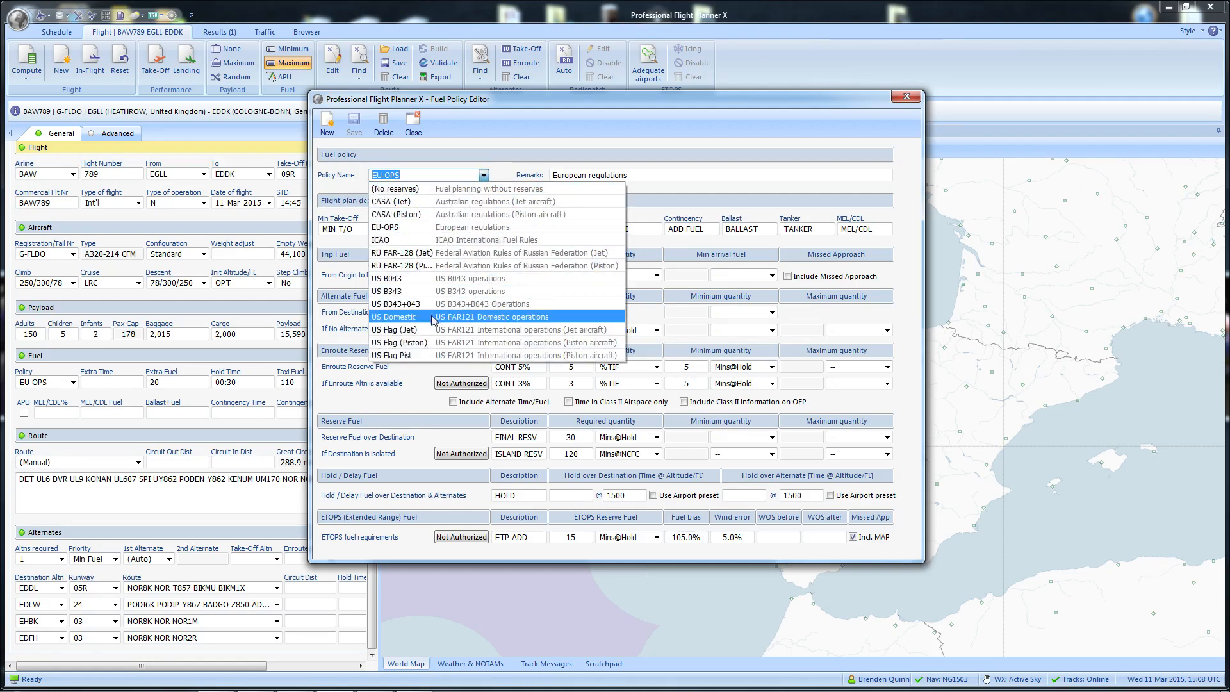
left_click(471, 215)
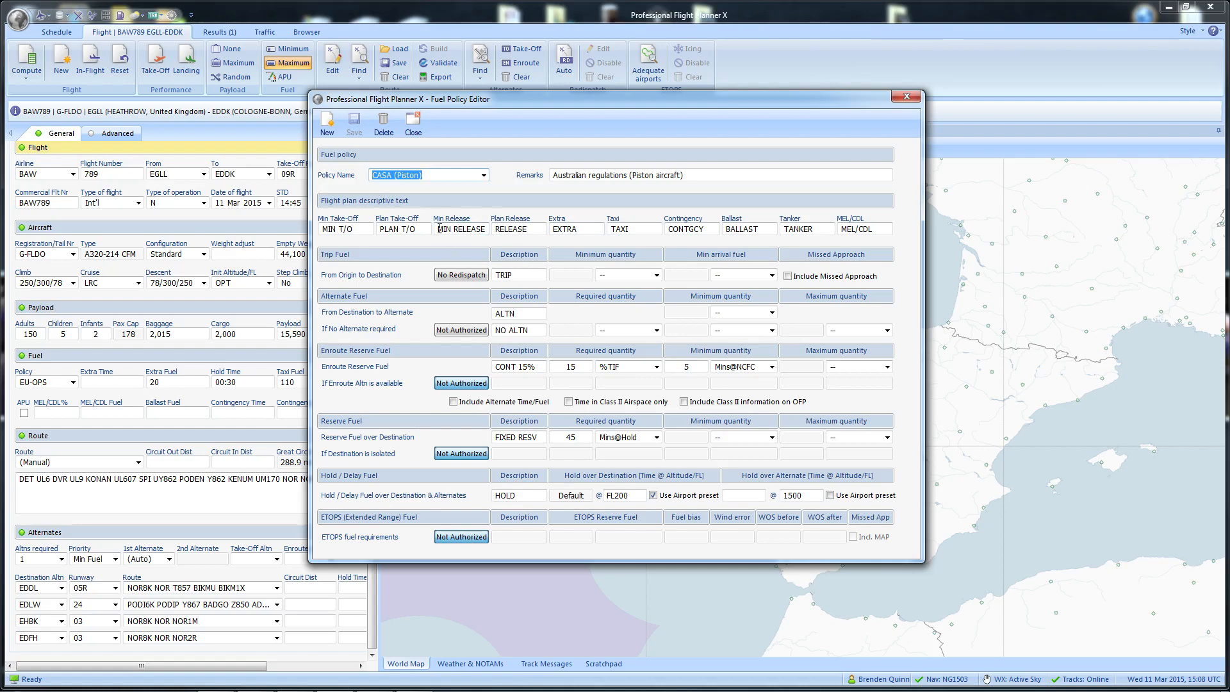
left_click(480, 178)
left_click(436, 224)
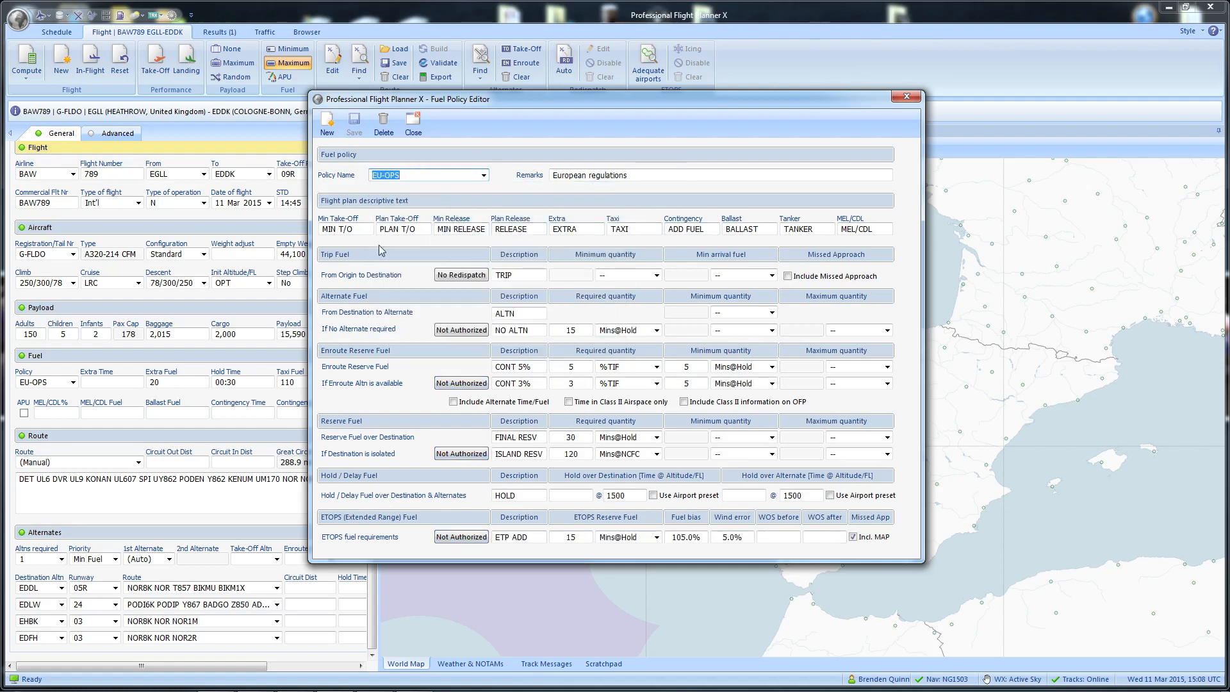
left_click(408, 128)
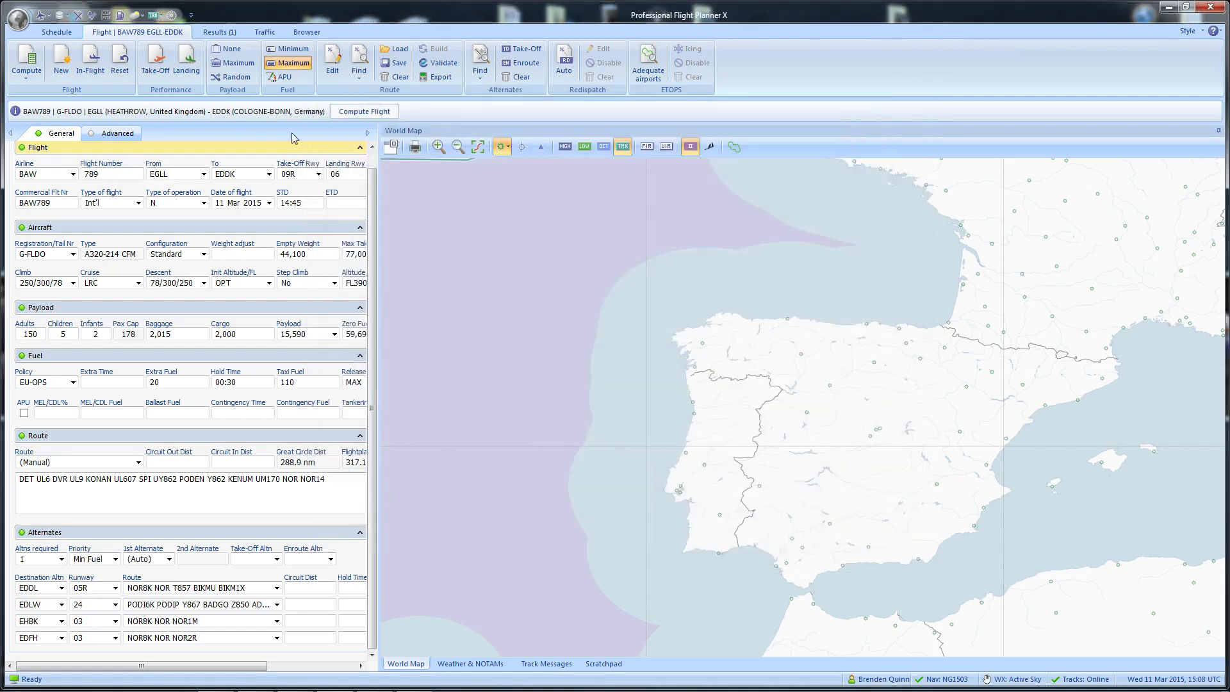
Step: Look over the available weather sources without changing them, and load the track messages from the online source
left_click(137, 17)
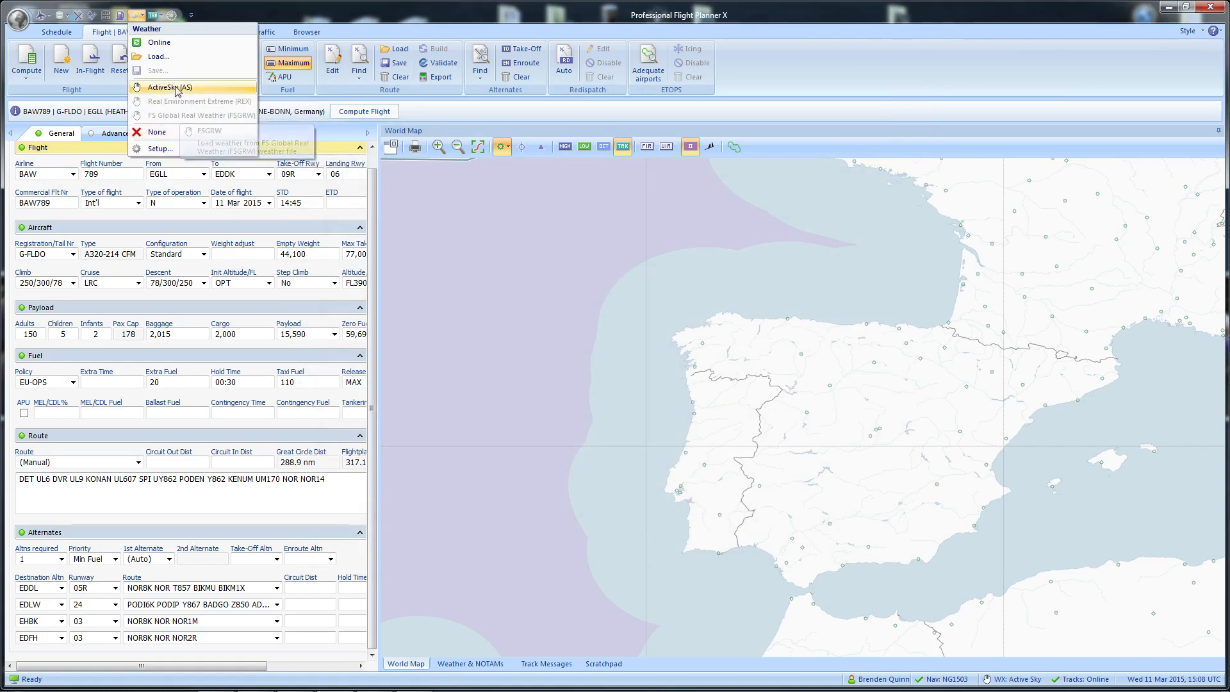
left_click(256, 15)
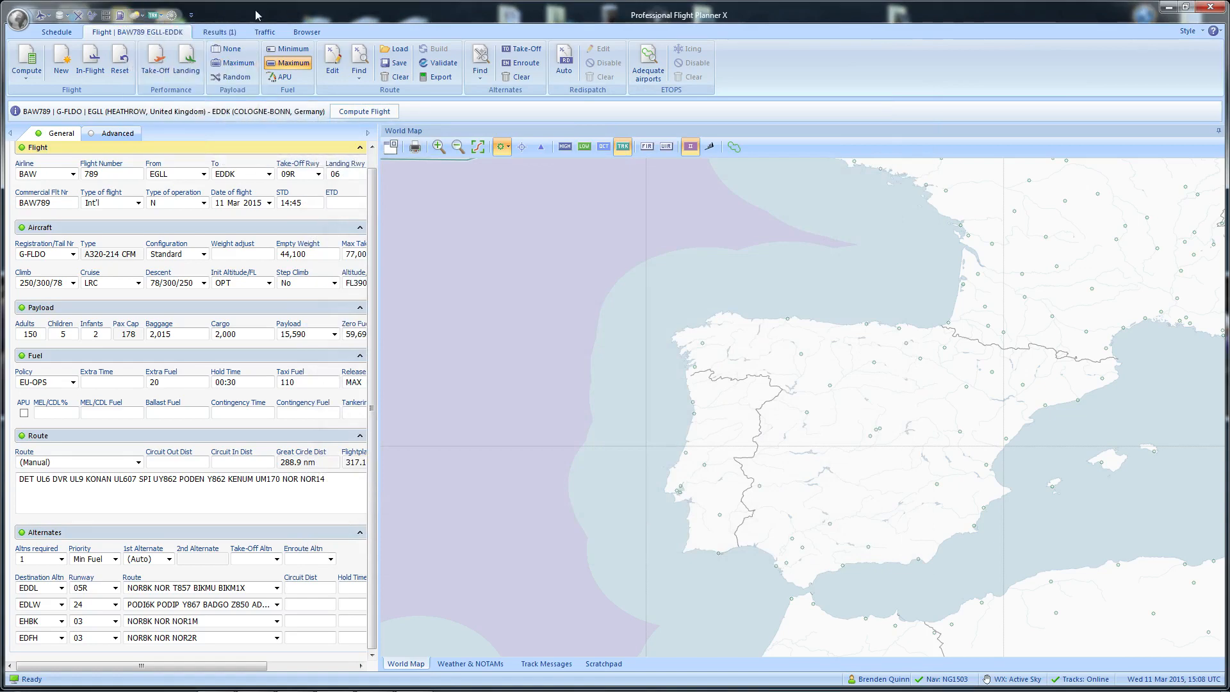
left_click(157, 15)
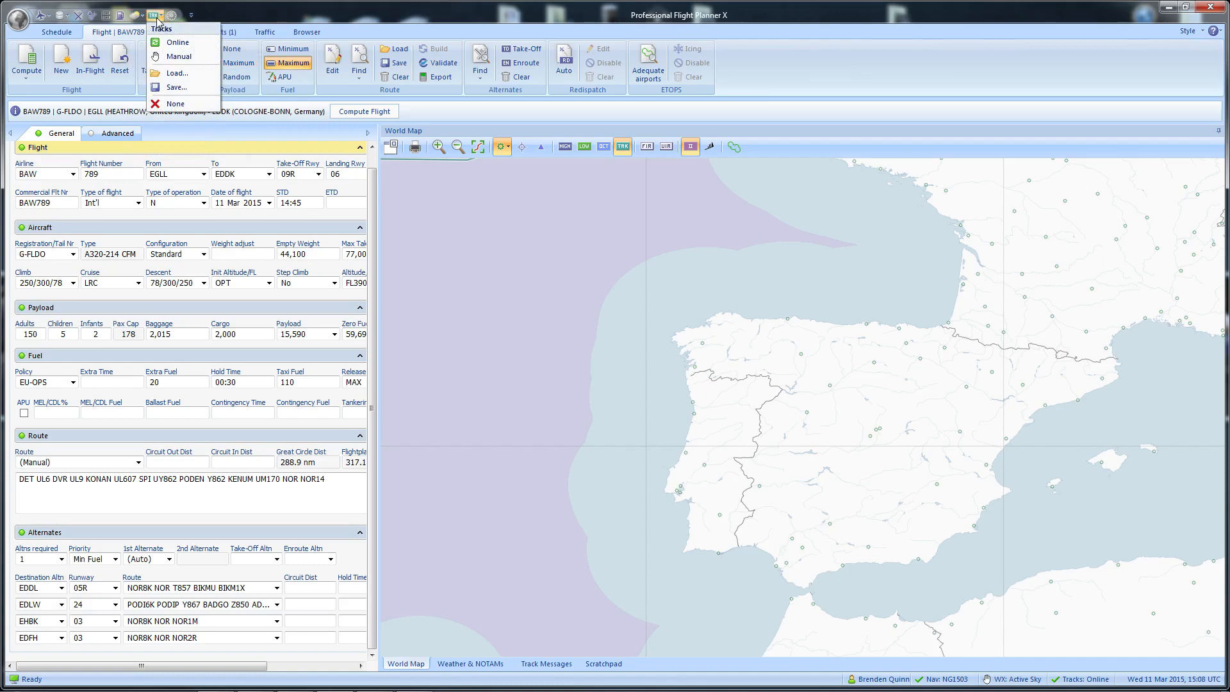
left_click(177, 45)
mouse_move(1015, 673)
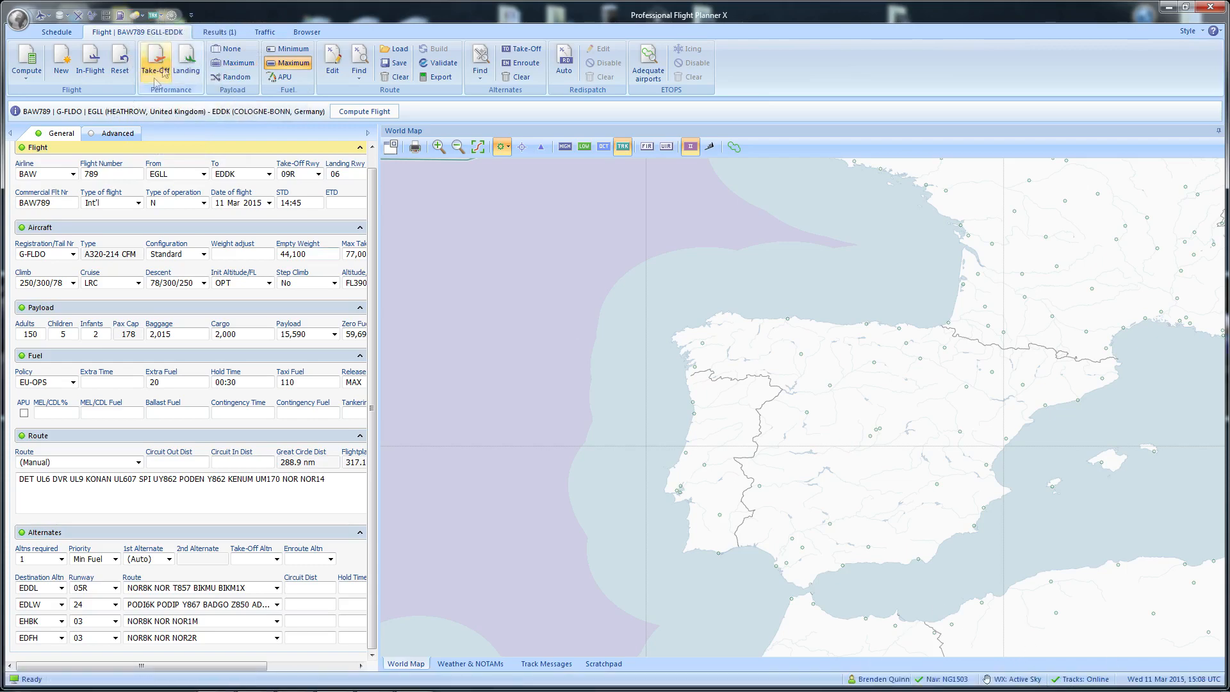
Step: Examine the customization page of the Program Options, and cancel without changing any setting
left_click(171, 15)
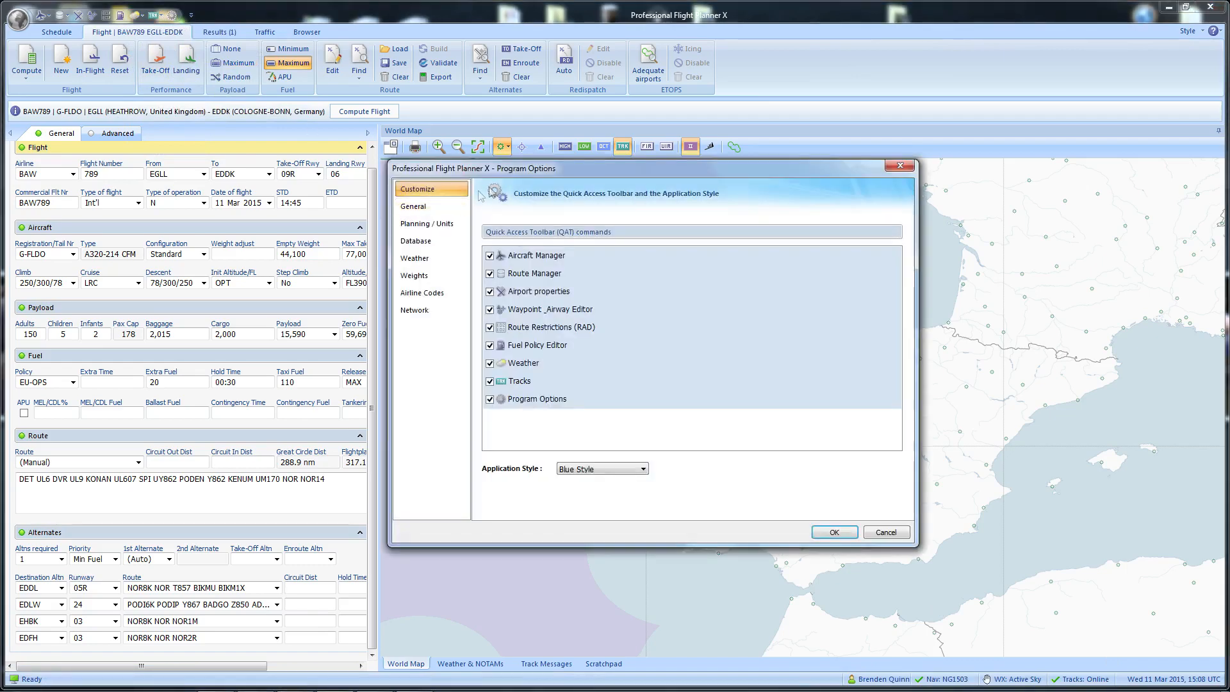
left_click(886, 532)
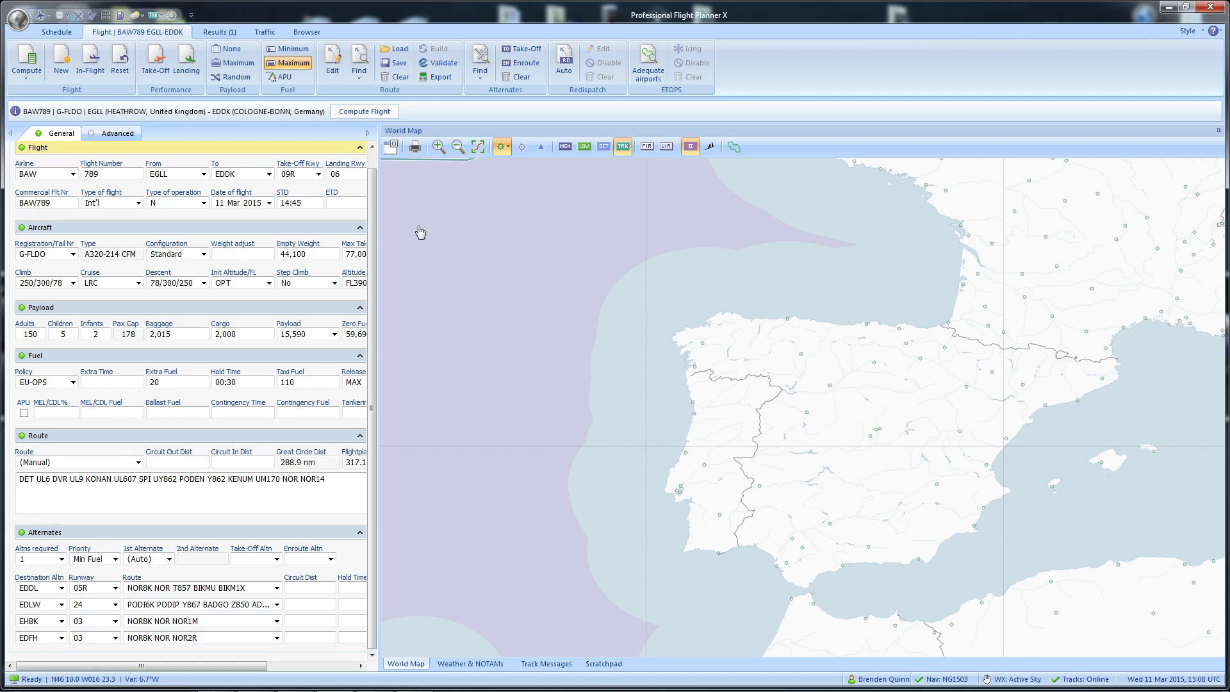
Step: Bring the EGLL-EDDK route into view on the world map, and widen the flight planning pane to show all its columns
left_click_drag(826, 255, 549, 349)
scroll(761, 280, "down", 2)
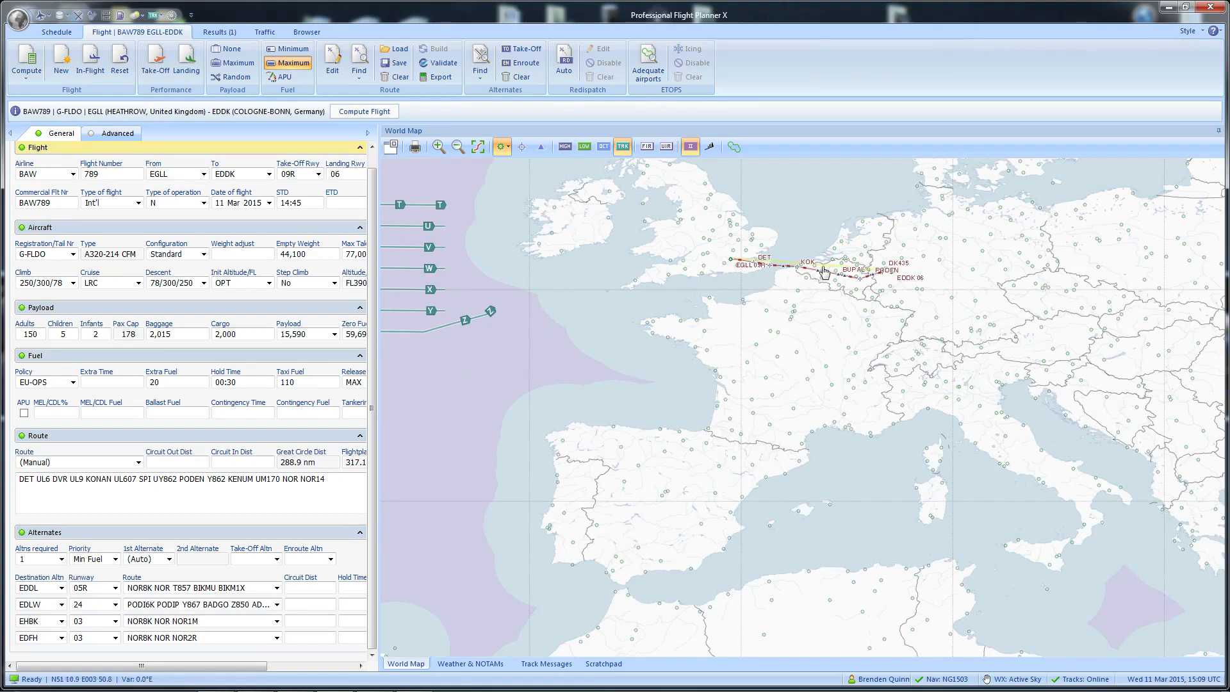
scroll(801, 278, "up", 2)
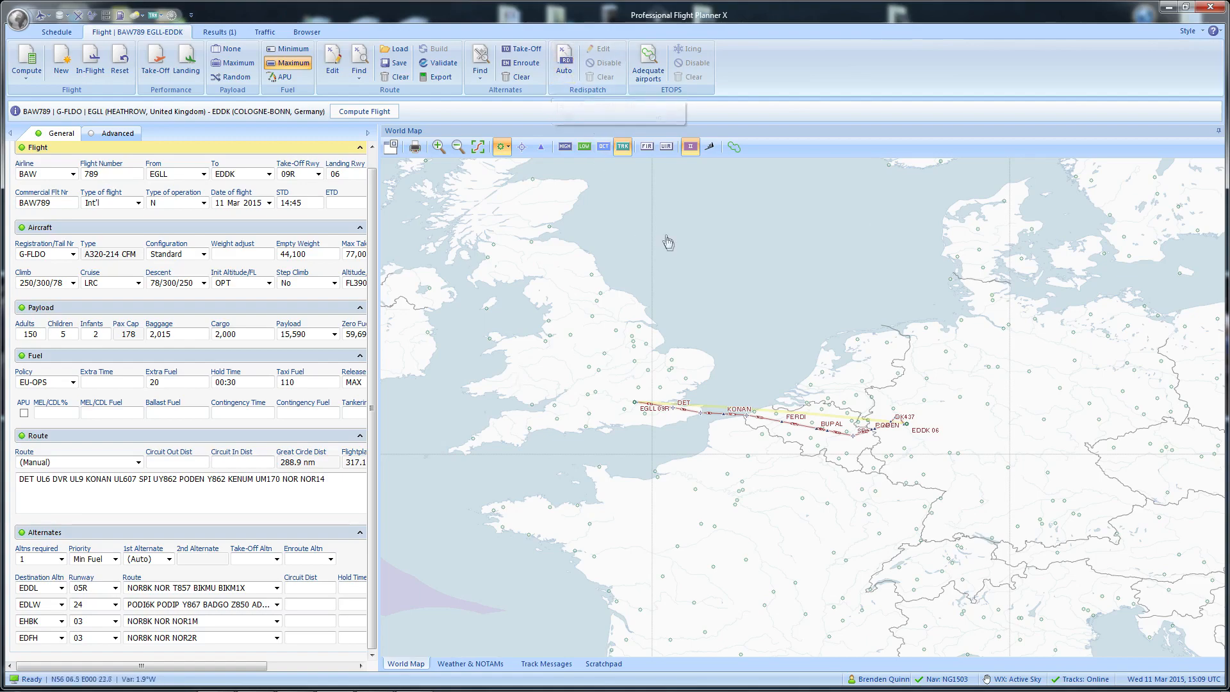
left_click_drag(649, 250, 774, 251)
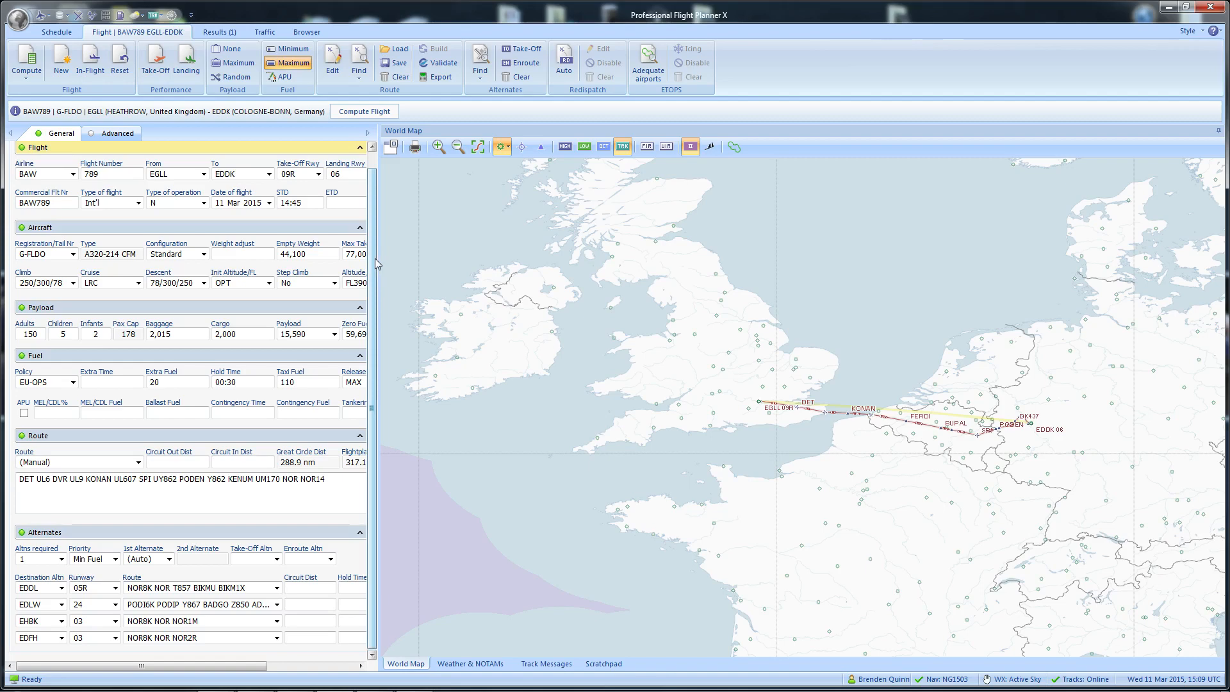
left_click_drag(379, 260, 622, 299)
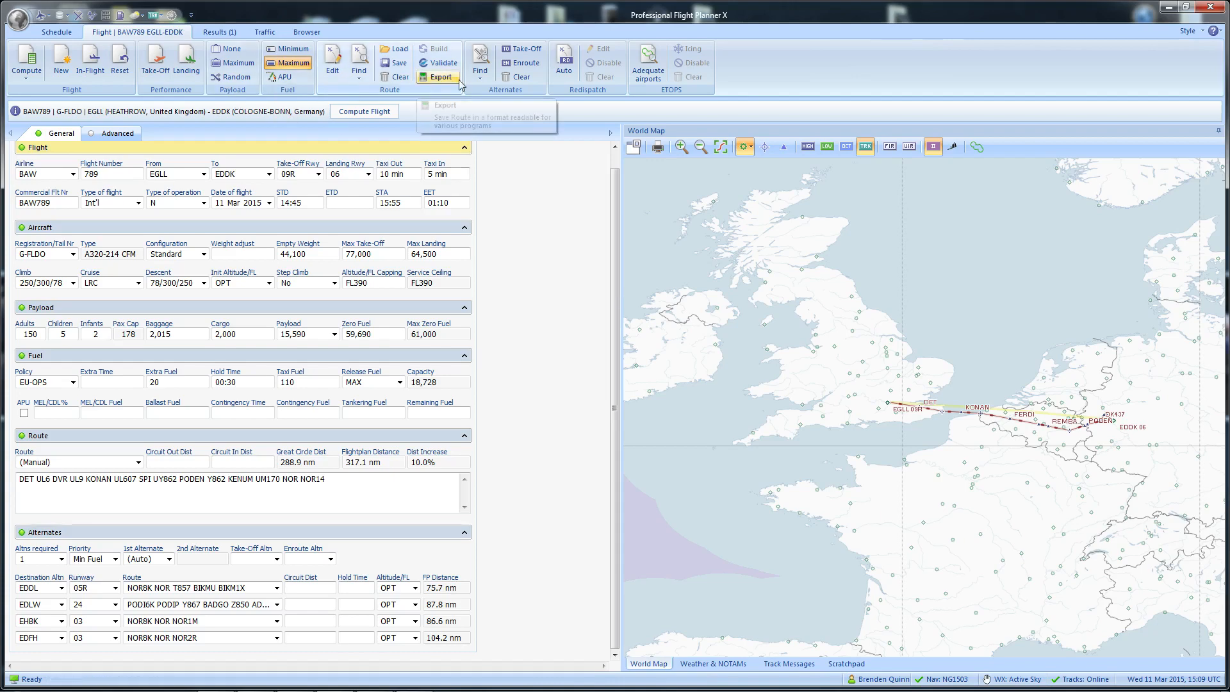
Step: Review the computed flight plan, the TOPCAT, VATSIM and SkyVector send options for the scheduled flight, and the online traffic page
left_click(219, 32)
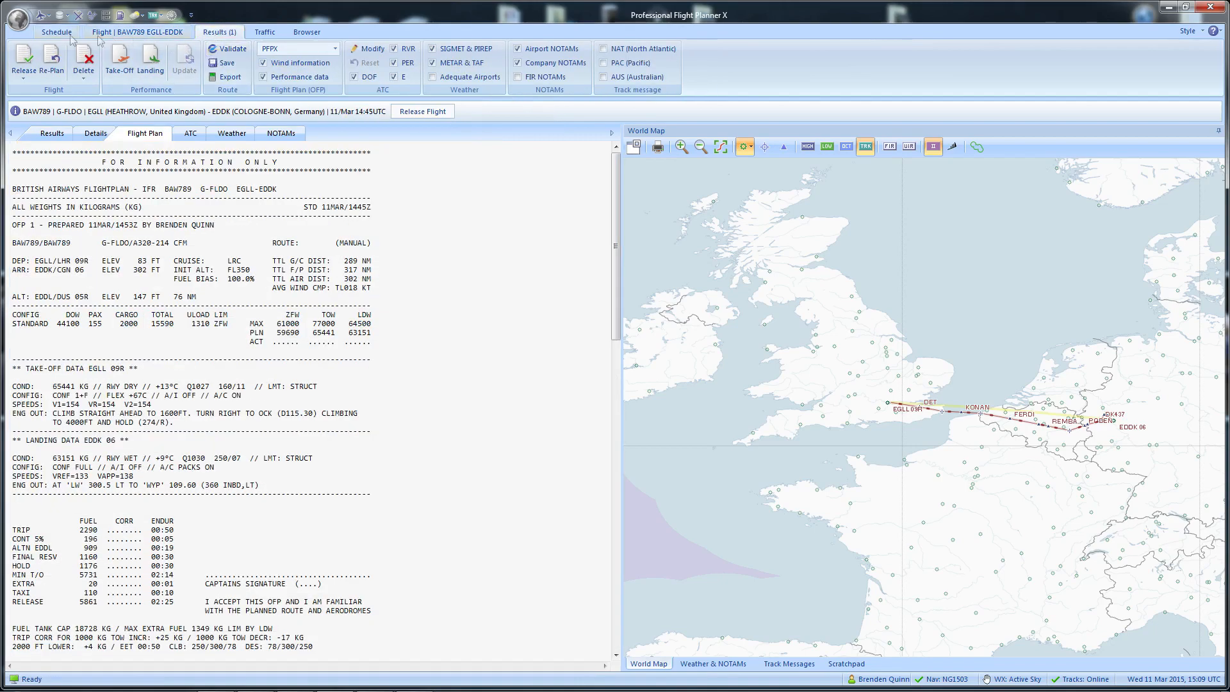
left_click(76, 36)
left_click(317, 59)
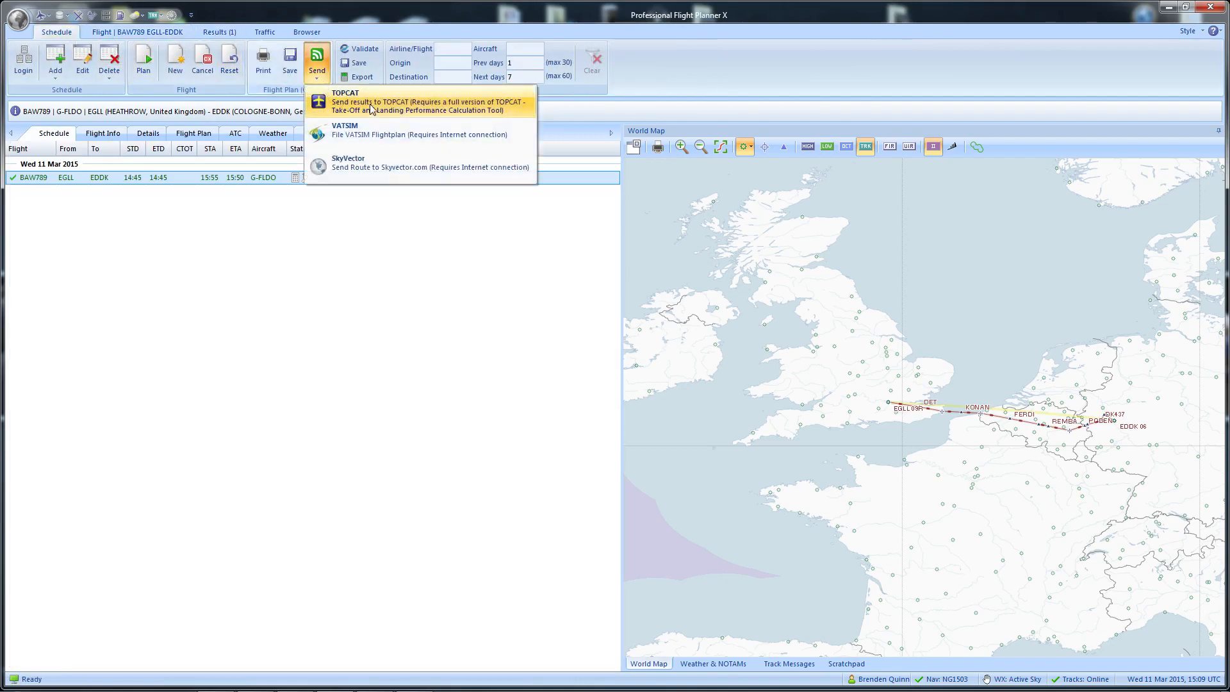
left_click(359, 353)
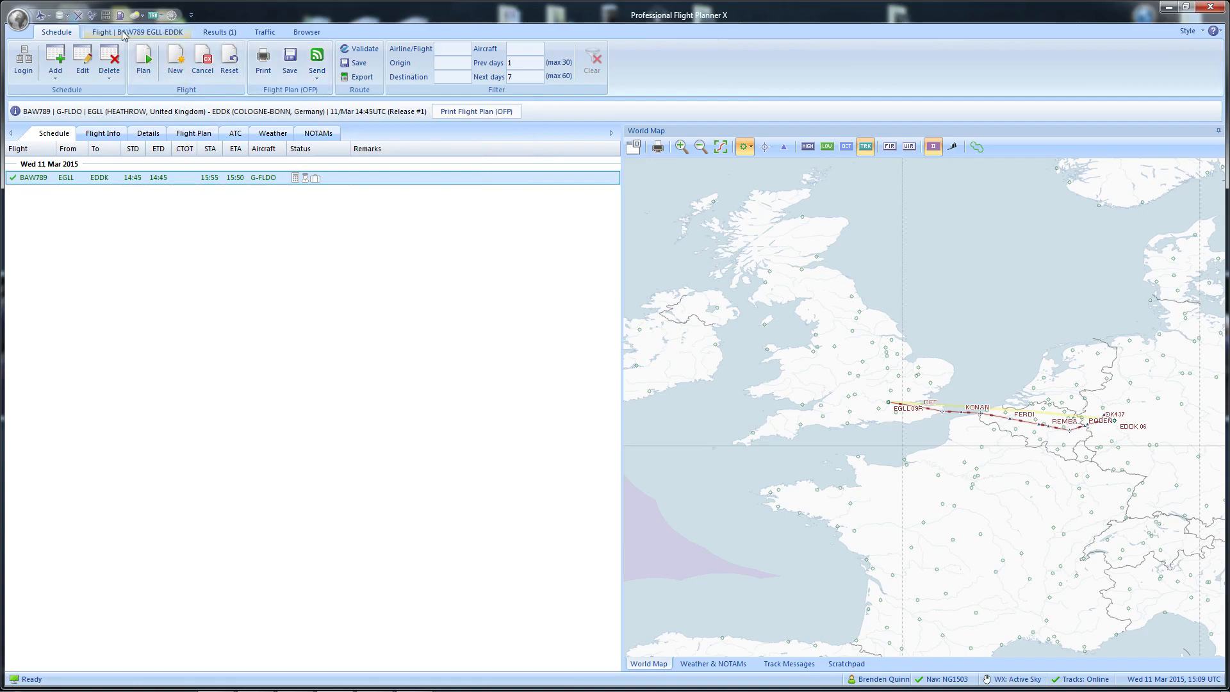
left_click(224, 37)
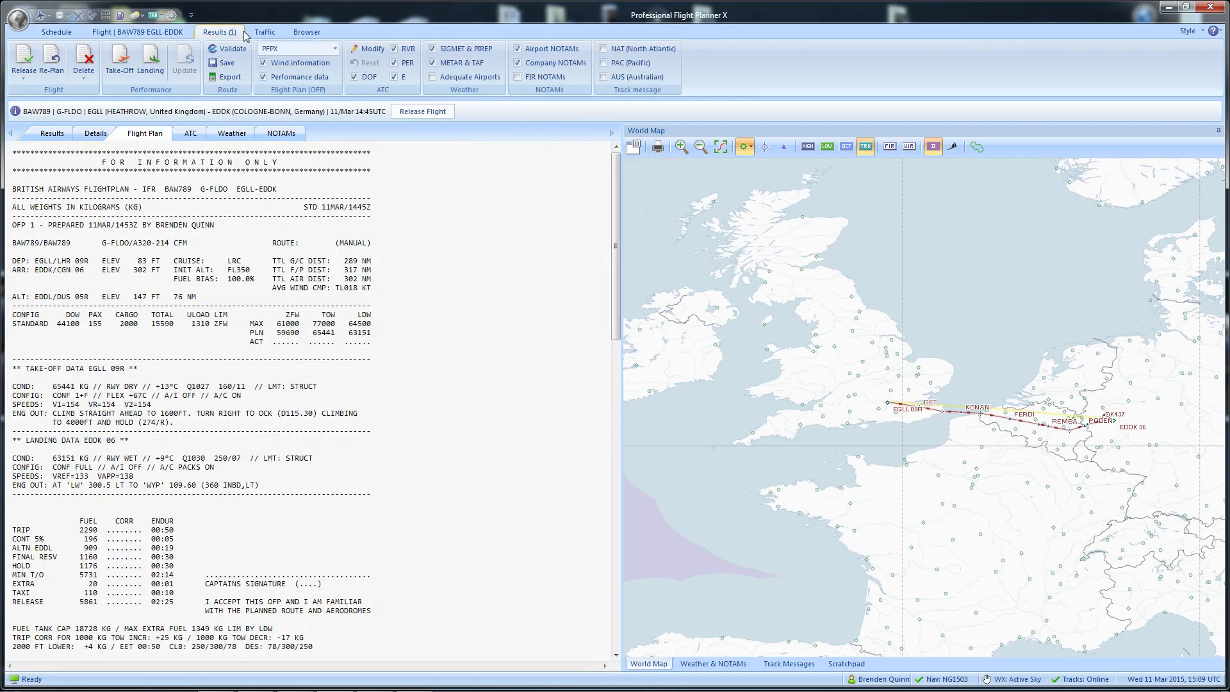
left_click(260, 38)
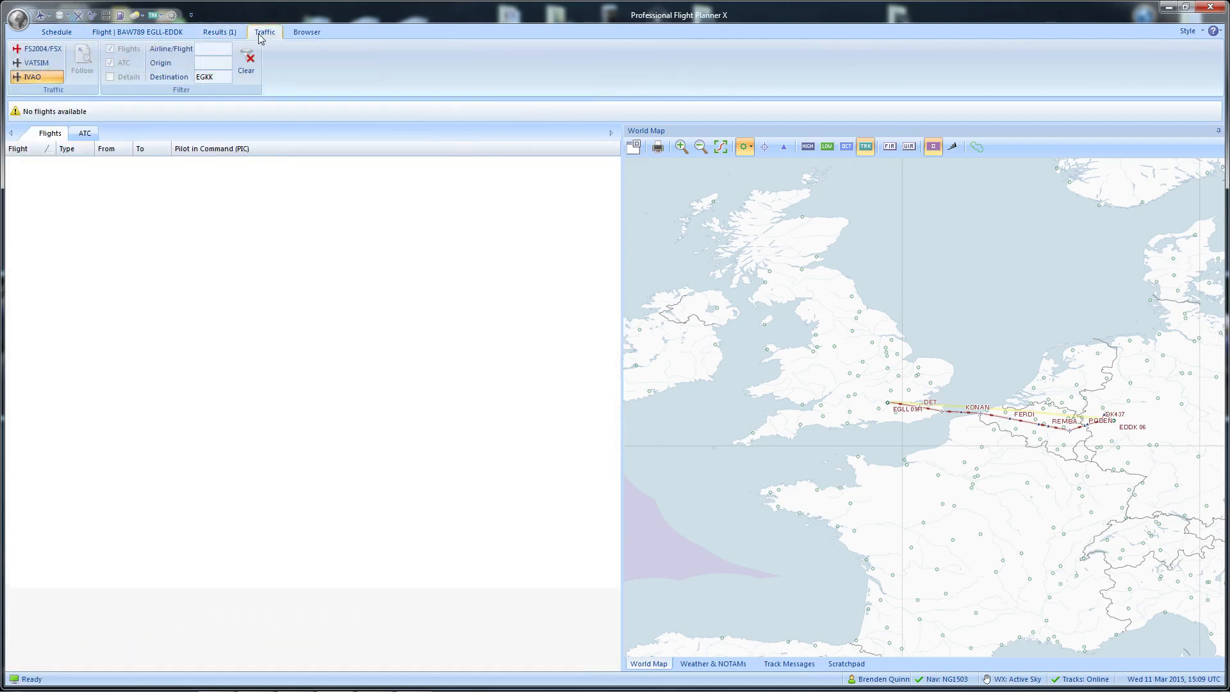